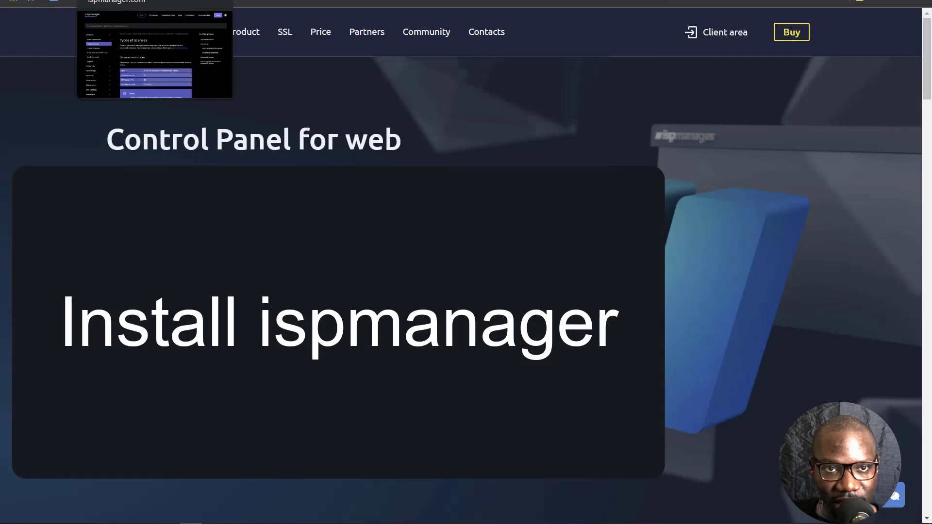
- Cycle back to the ispmanager home page tab and open Documentation from the Community menu
left_click(116, 3)
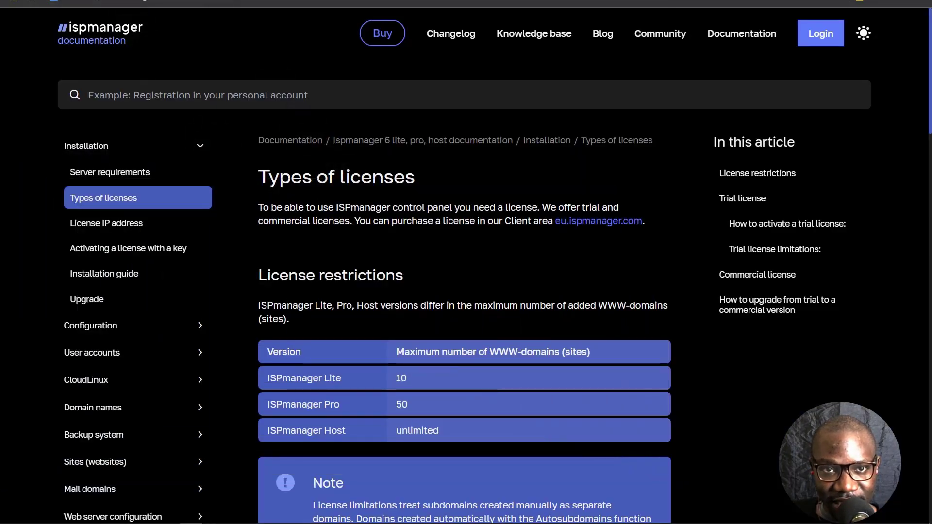
key("ctrl+Tab")
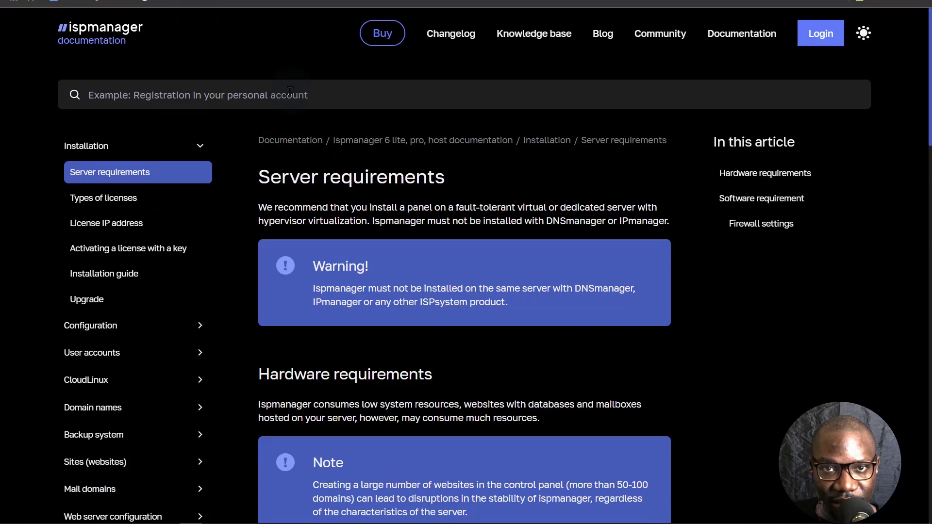
key("ctrl+Tab")
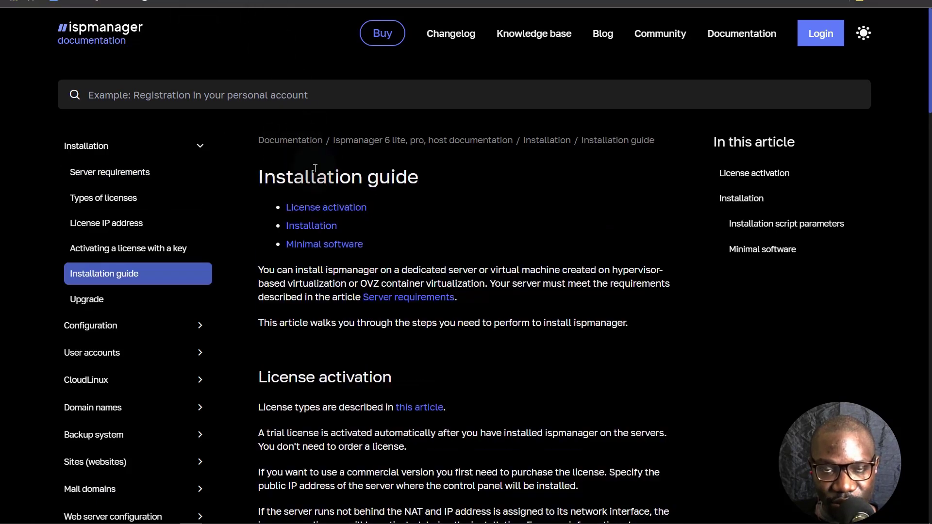
key("ctrl+Tab")
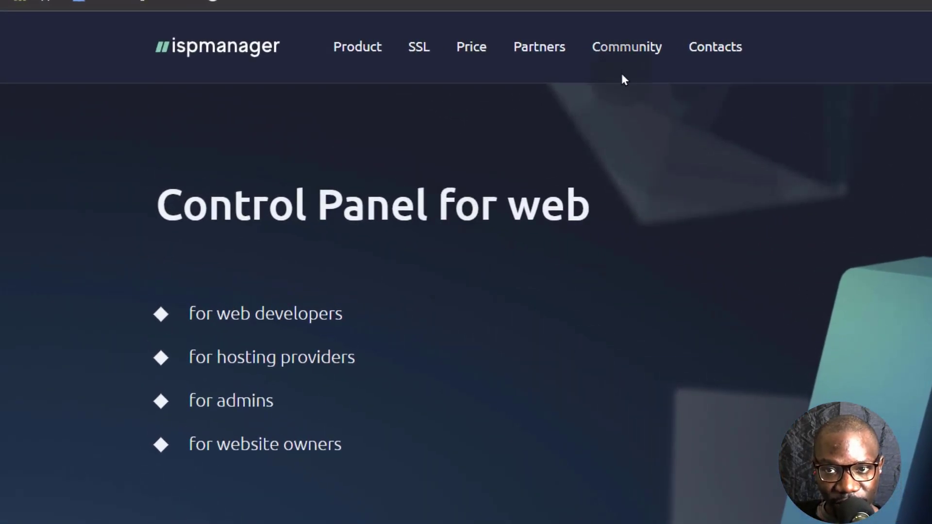
mouse_move(622, 42)
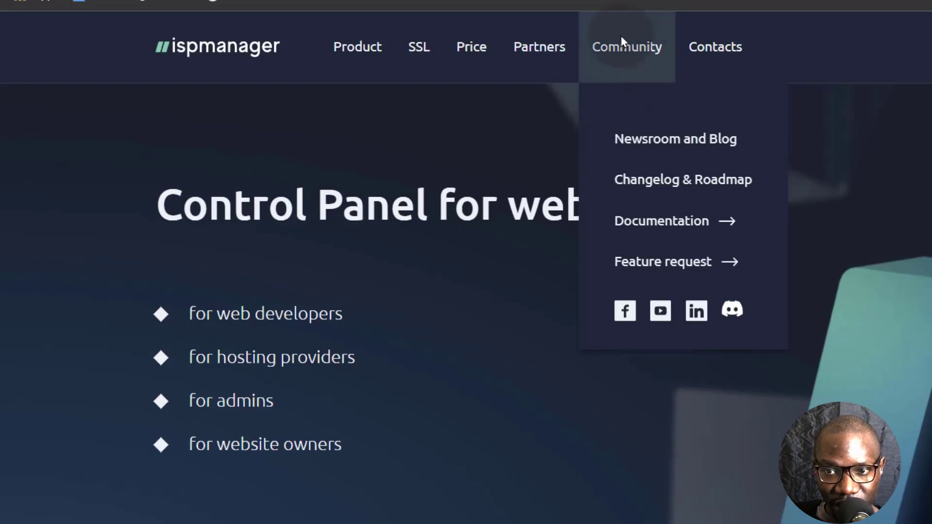
left_click(646, 226)
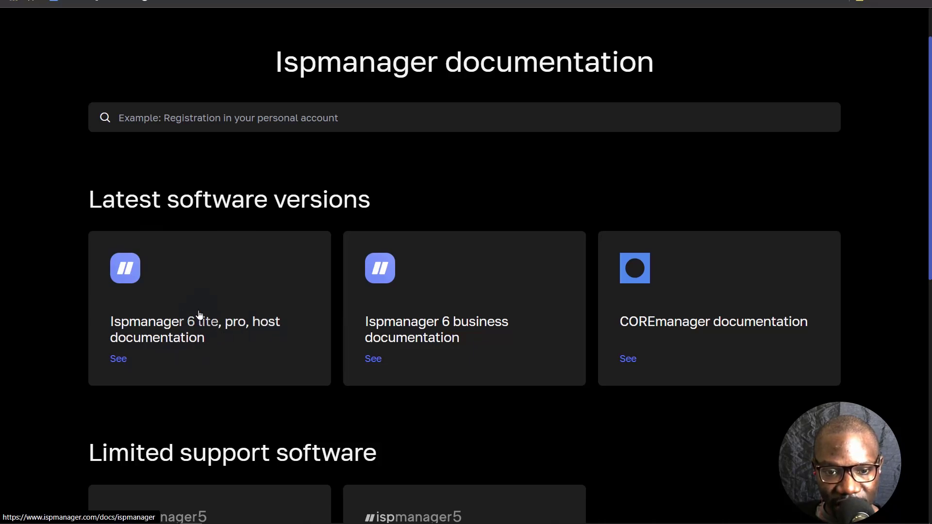
- Open the Ispmanager 6 lite, pro, host docs and expand the Installation section to Types of licenses
left_click(119, 359)
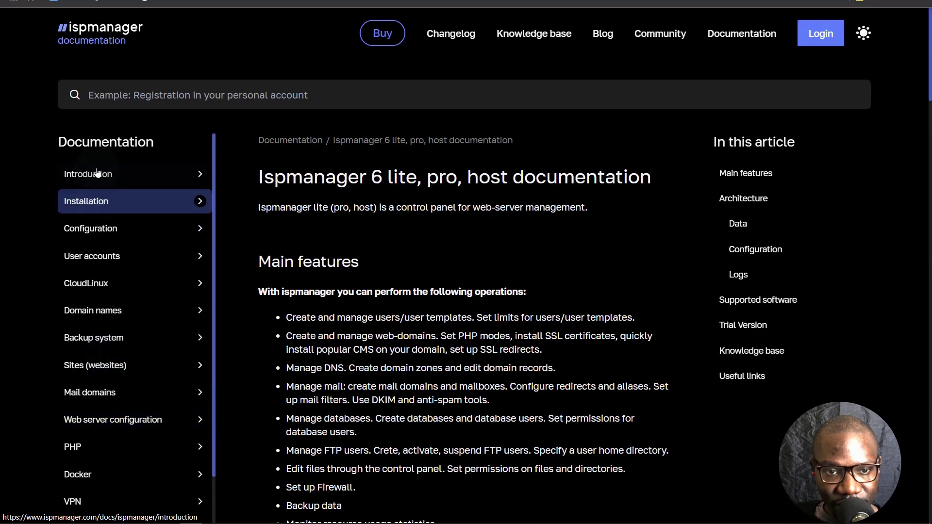
scroll(98, 247, "down", 1)
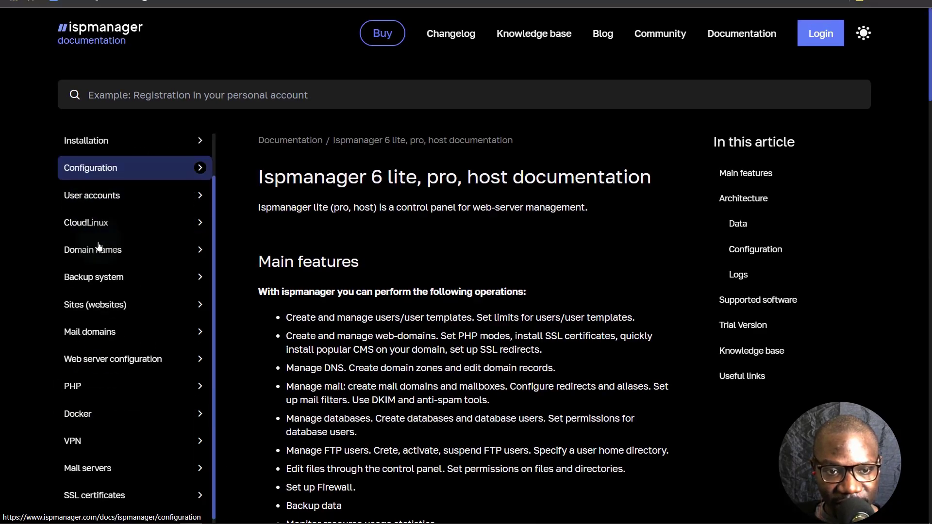
scroll(98, 246, "down", 3)
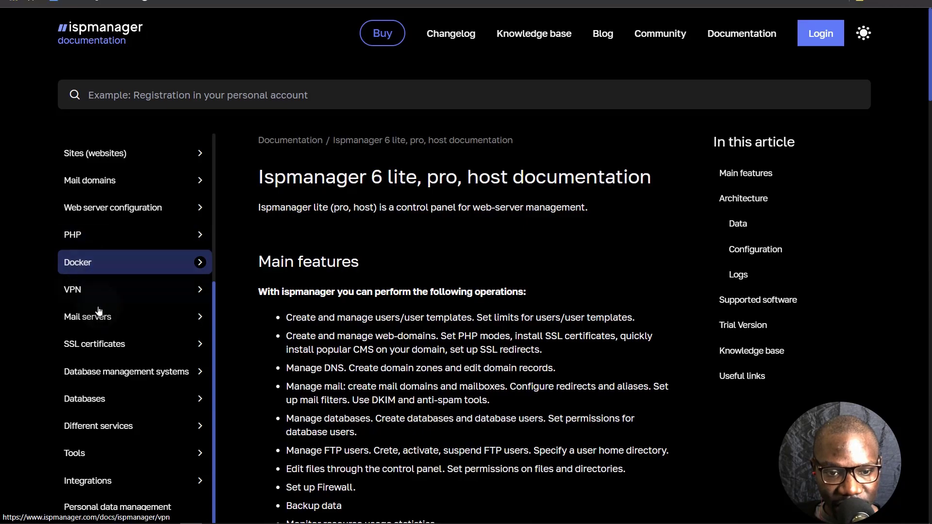
scroll(99, 310, "down", 8)
scroll(107, 456, "up", 12)
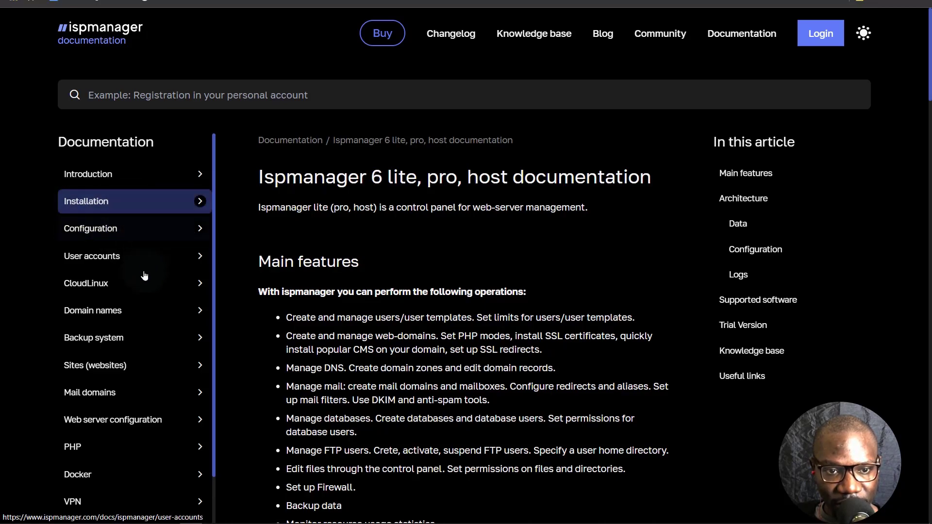
left_click(86, 200)
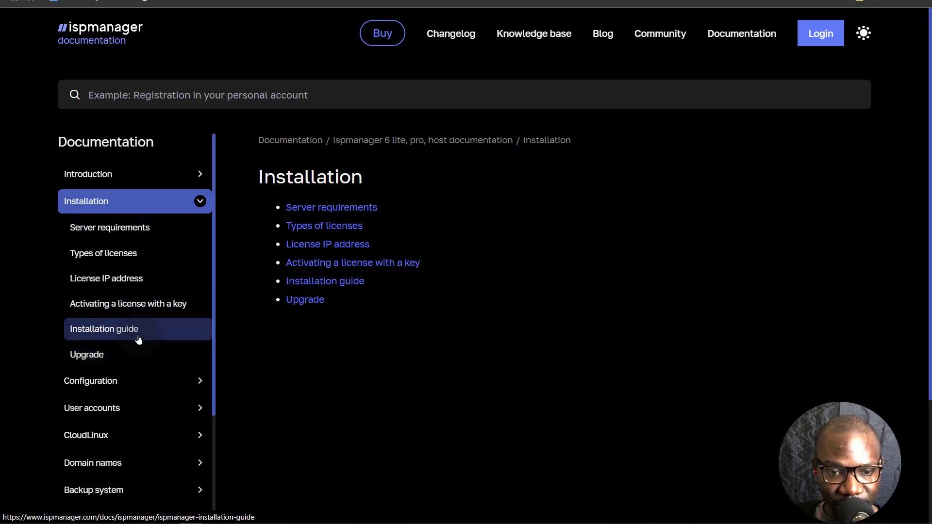
scroll(134, 338, "down", 3)
scroll(129, 337, "up", 3)
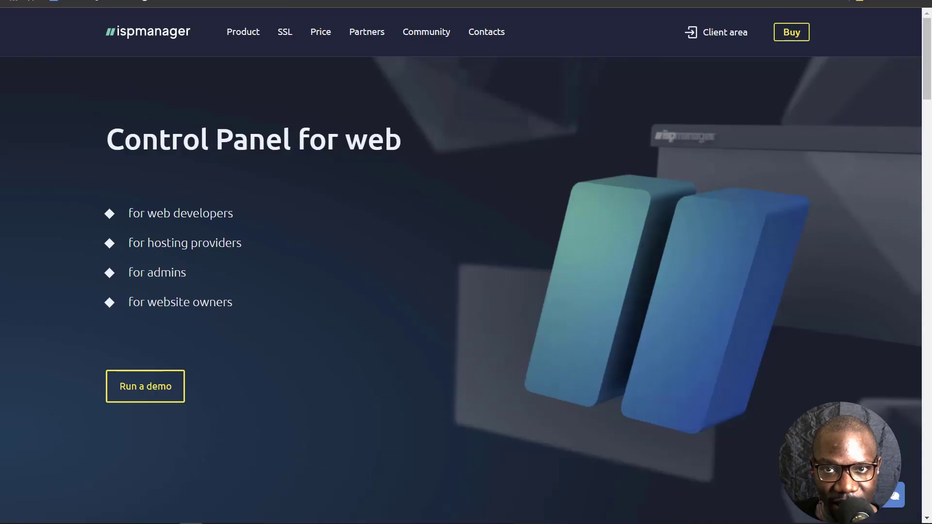
- Open the Price page and review the plan cards, noting the Lite plan's 10-domain limit
mouse_move(367, 32)
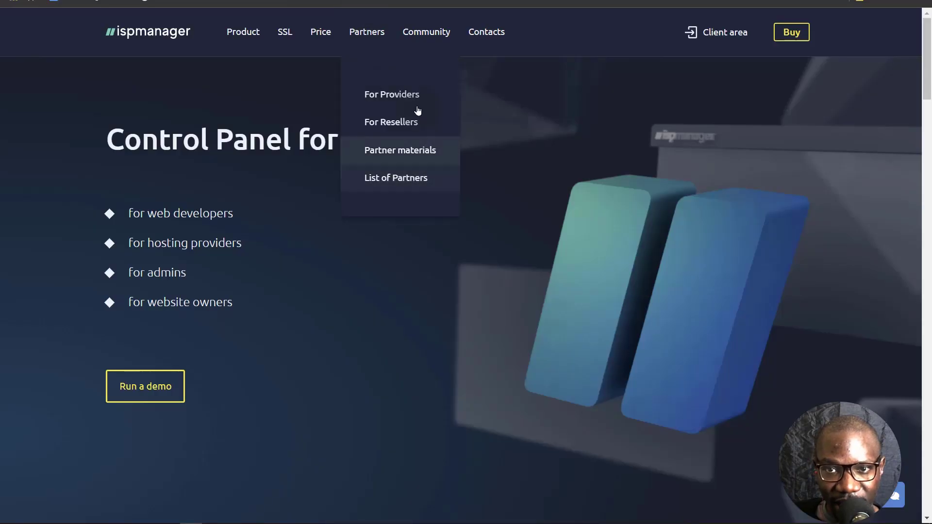
left_click(318, 31)
scroll(137, 205, "down", 1)
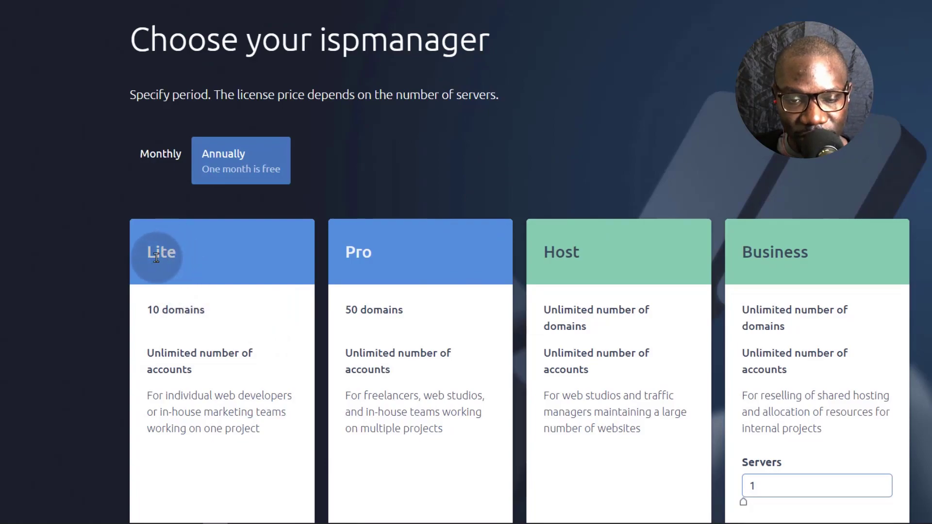
left_click_drag(147, 310, 203, 309)
left_click(199, 310)
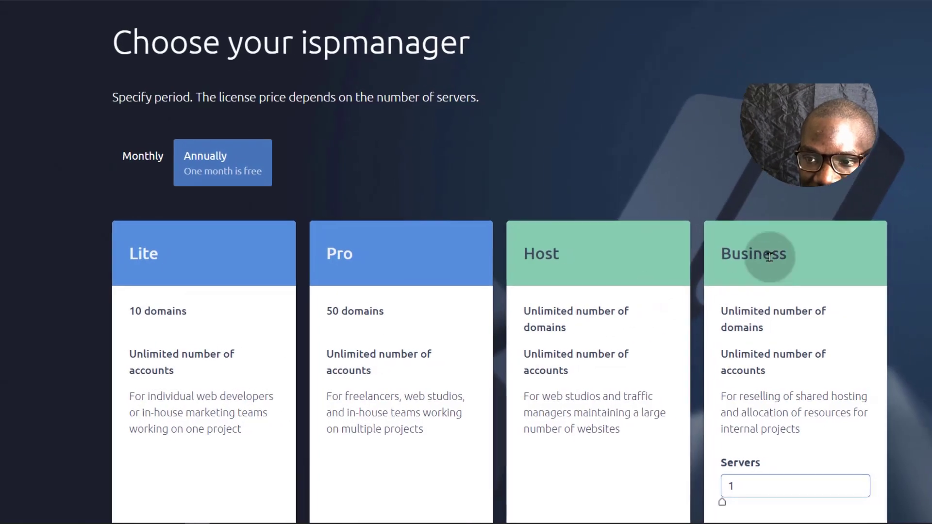
scroll(801, 330, "down", 3)
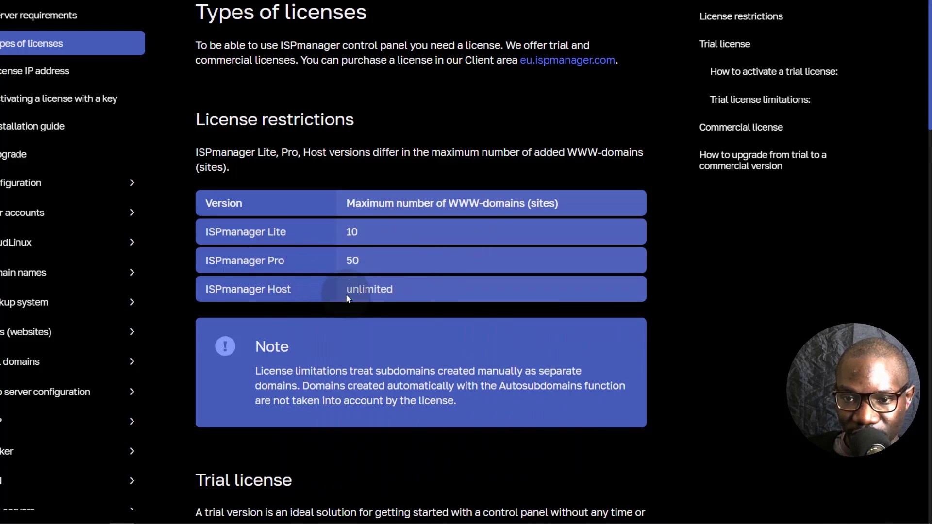
- Review the license limits table and the Trial license section of Types of licenses
scroll(387, 287, "down", 1)
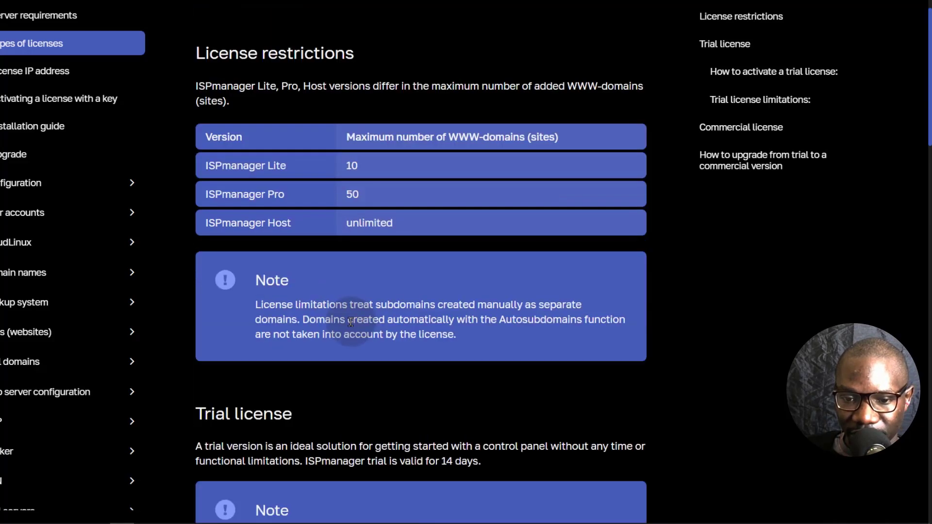
scroll(281, 308, "up", 3)
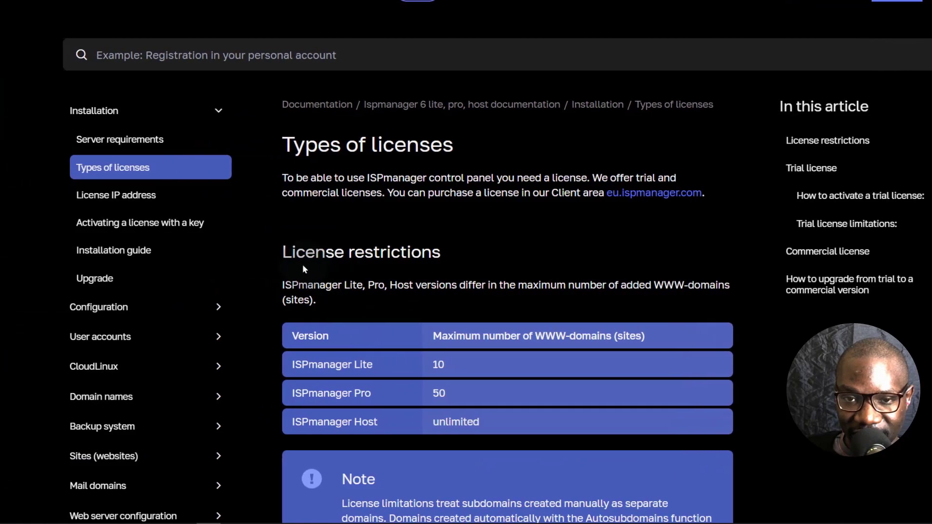
scroll(302, 264, "down", 3)
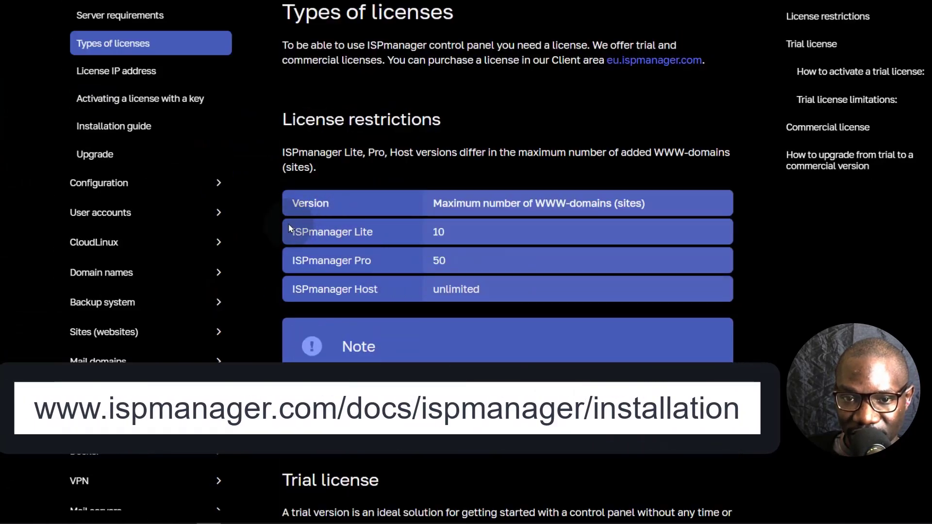
left_click_drag(281, 195, 366, 291)
left_click(366, 291)
scroll(341, 219, "down", 5)
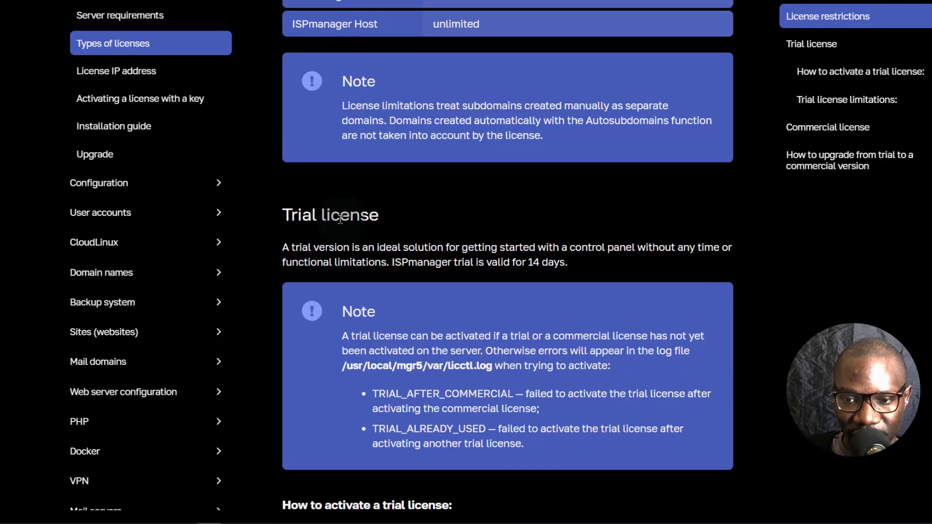
scroll(340, 219, "up", 8)
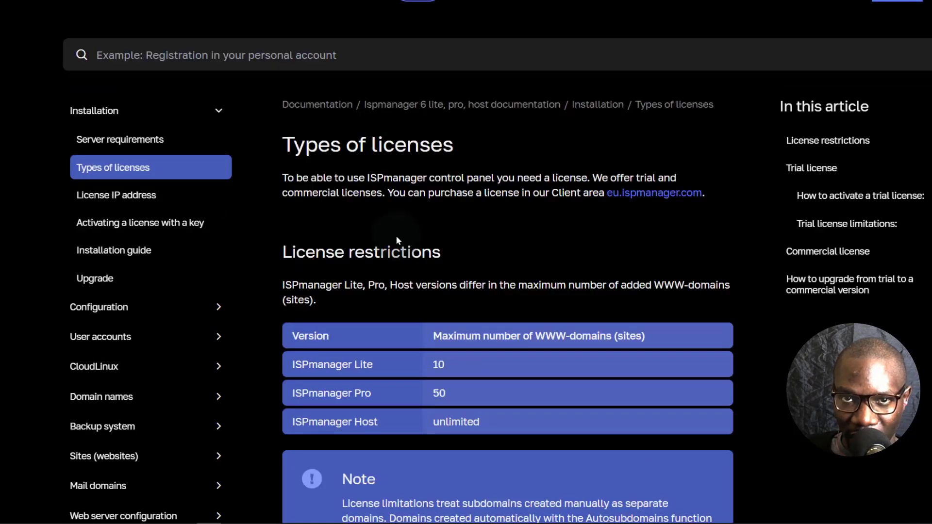
scroll(383, 344, "down", 5)
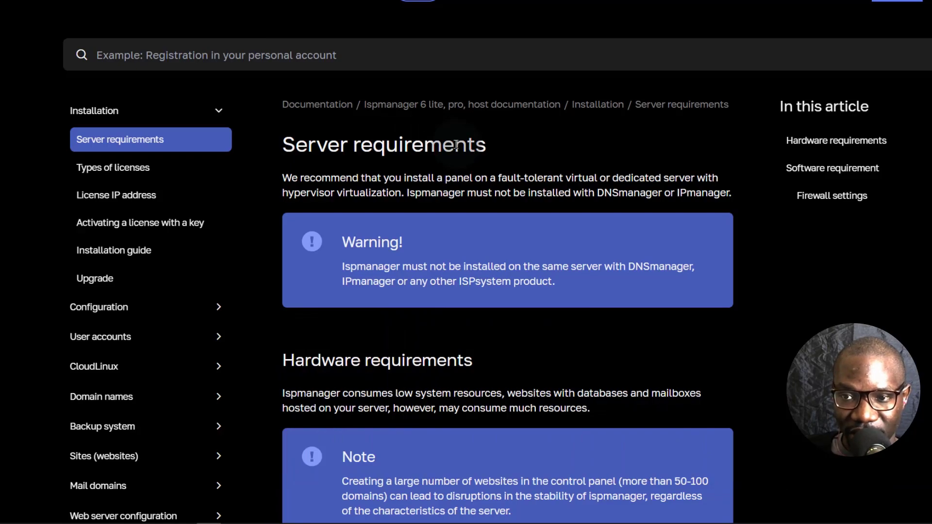
- Read through Server requirements, noting Ubuntu 20.04 support, and move on to the Installation guide
scroll(456, 144, "down", 6)
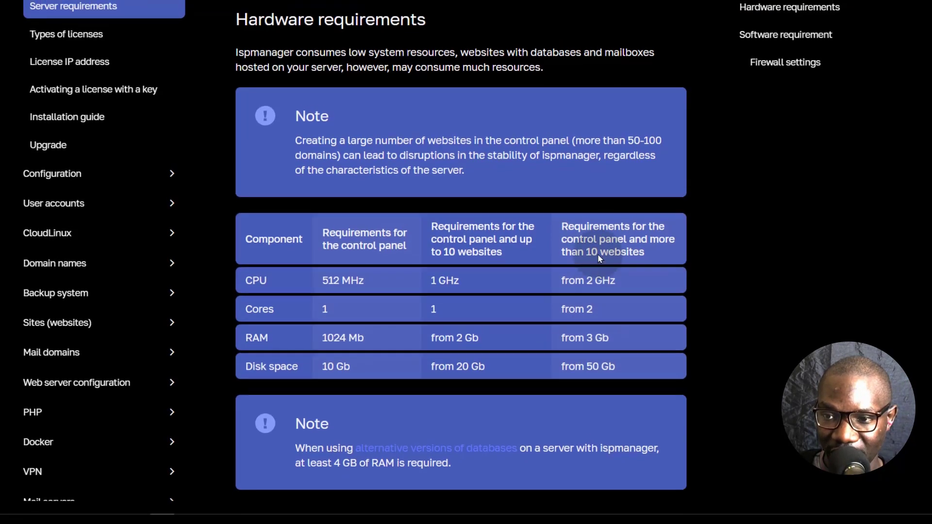
scroll(621, 325, "down", 4)
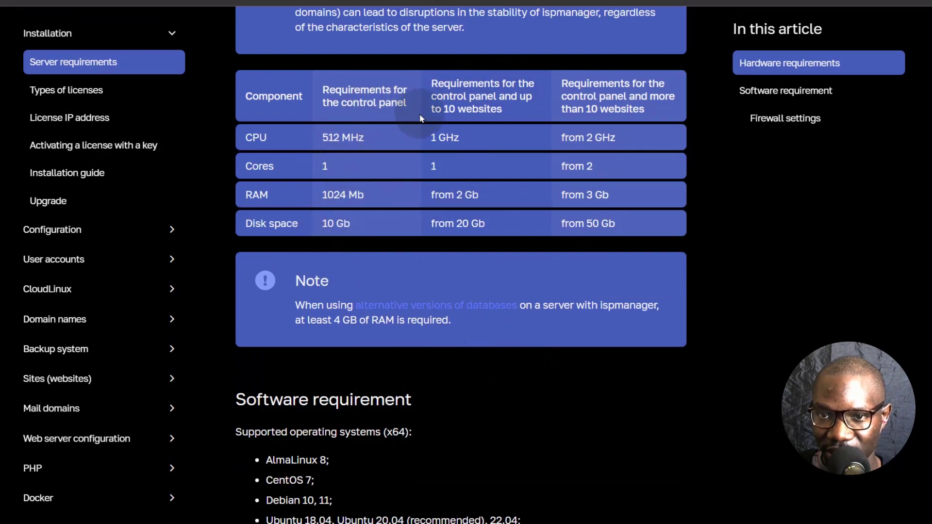
scroll(415, 286, "down", 1)
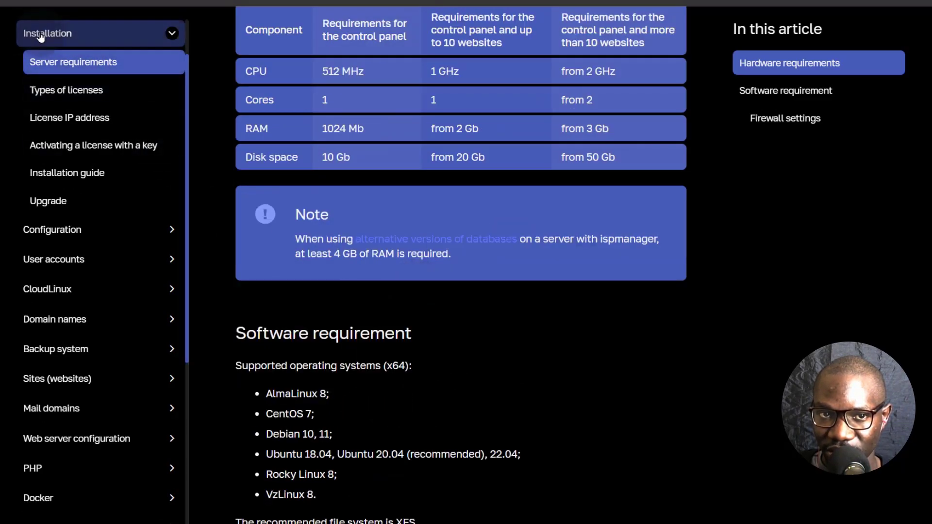
scroll(460, 354, "down", 1)
scroll(461, 354, "down", 1)
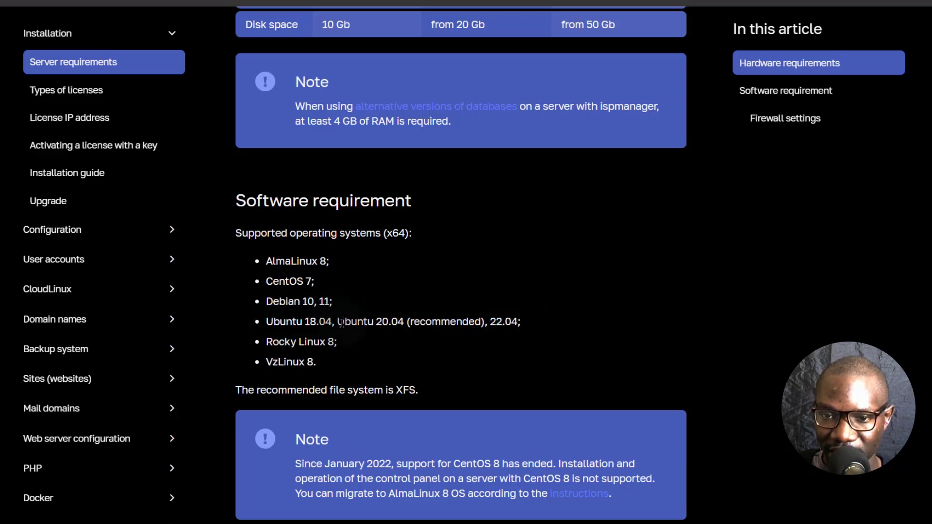
left_click_drag(342, 323, 403, 320)
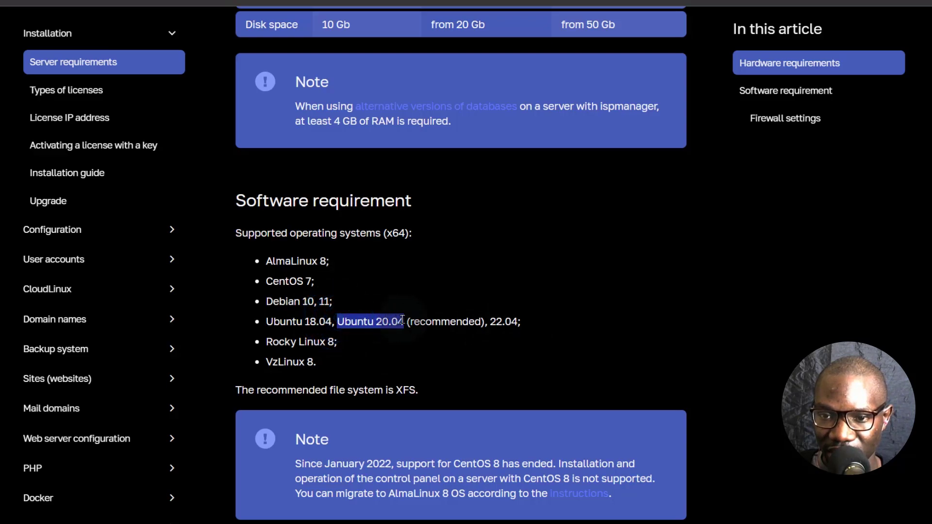
left_click(371, 320)
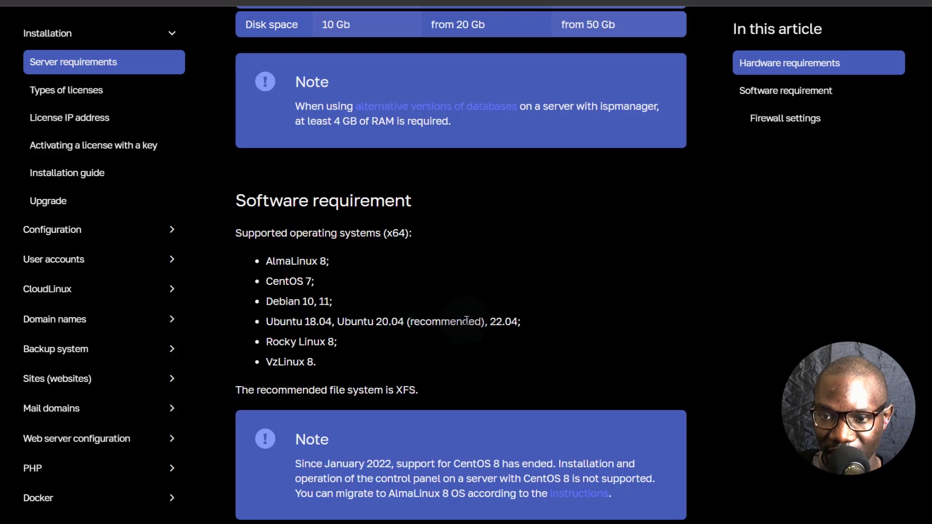
scroll(362, 347, "down", 1)
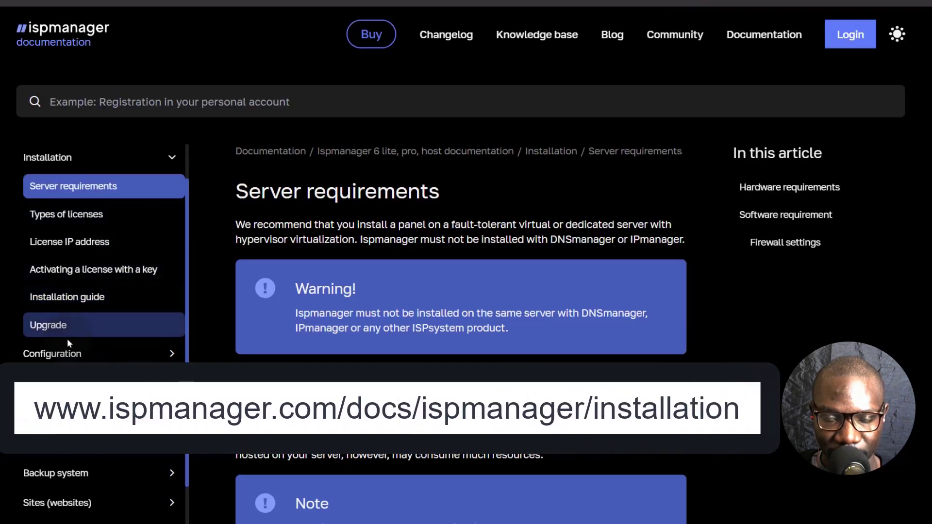
scroll(368, 190, "down", 2)
scroll(365, 196, "down", 15)
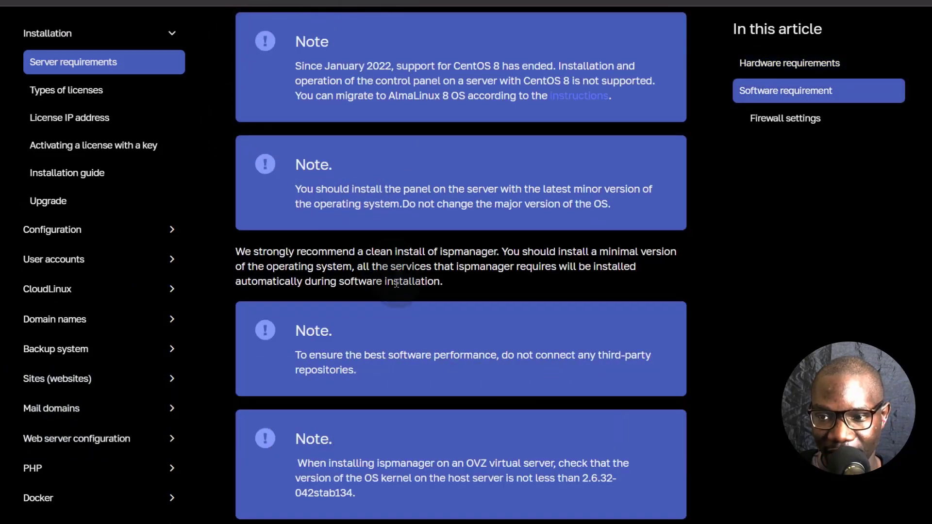
scroll(382, 318, "down", 5)
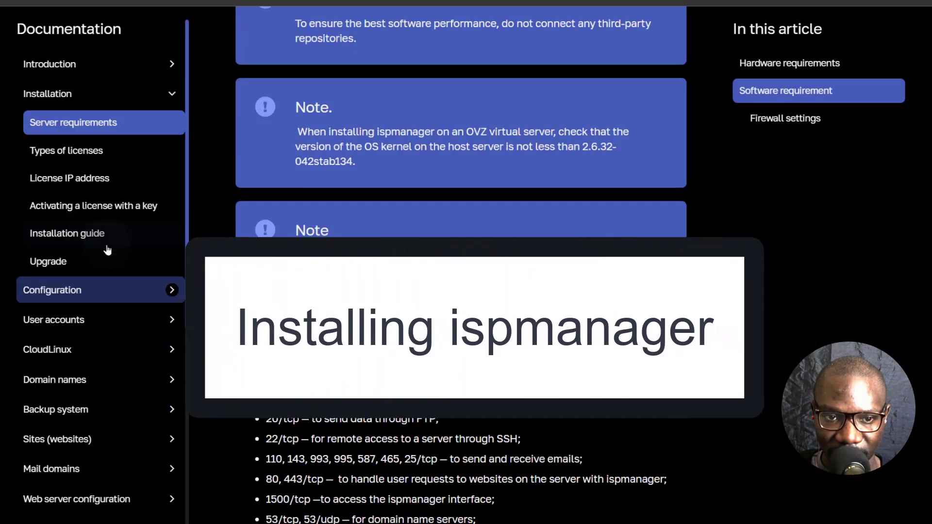
scroll(102, 250, "up", 3)
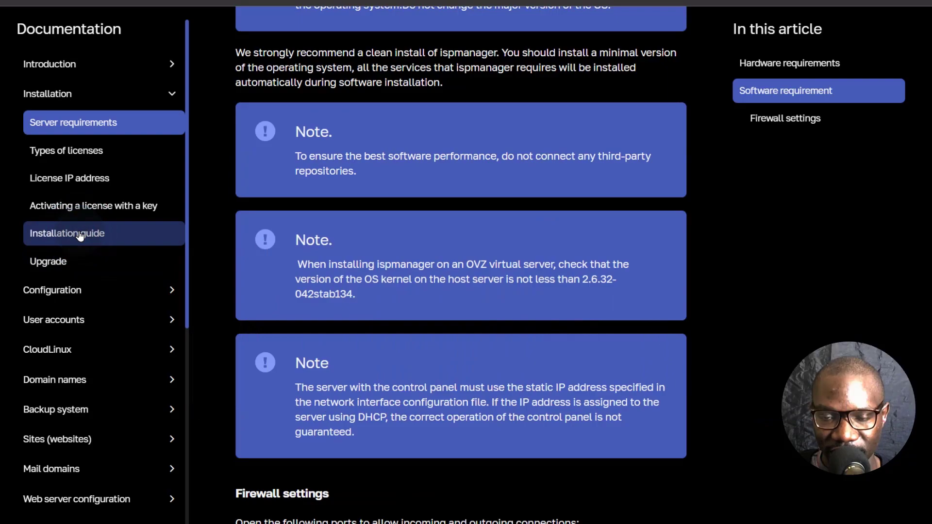
left_click(81, 235)
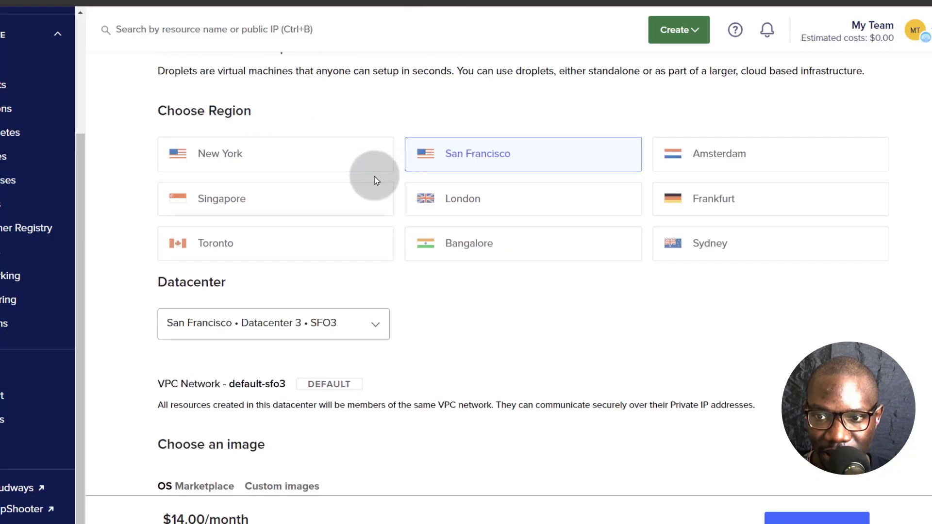
- Create the pan.tutoryou.xyz droplet in San Francisco: Premium AMD $14/mo, SSH key, IPv6 enabled
scroll(317, 267, "down", 3)
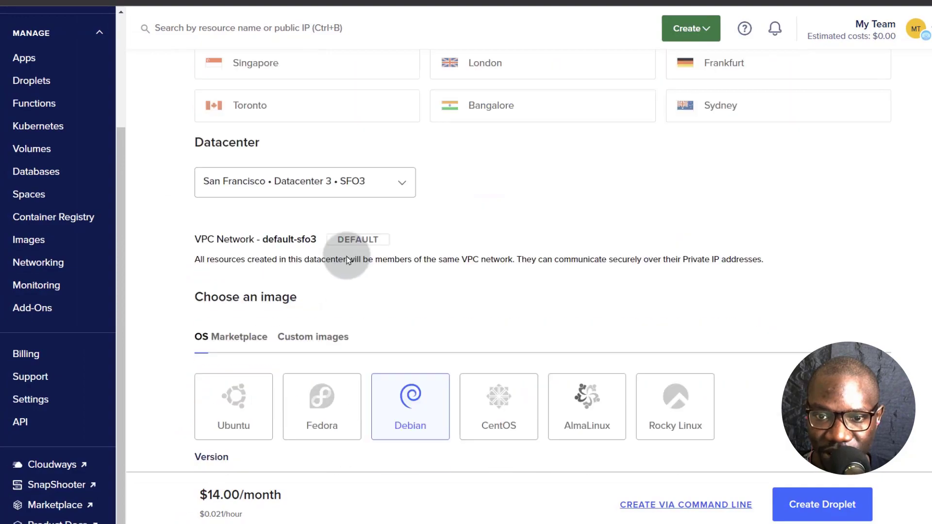
scroll(340, 256, "down", 3)
scroll(425, 272, "down", 10)
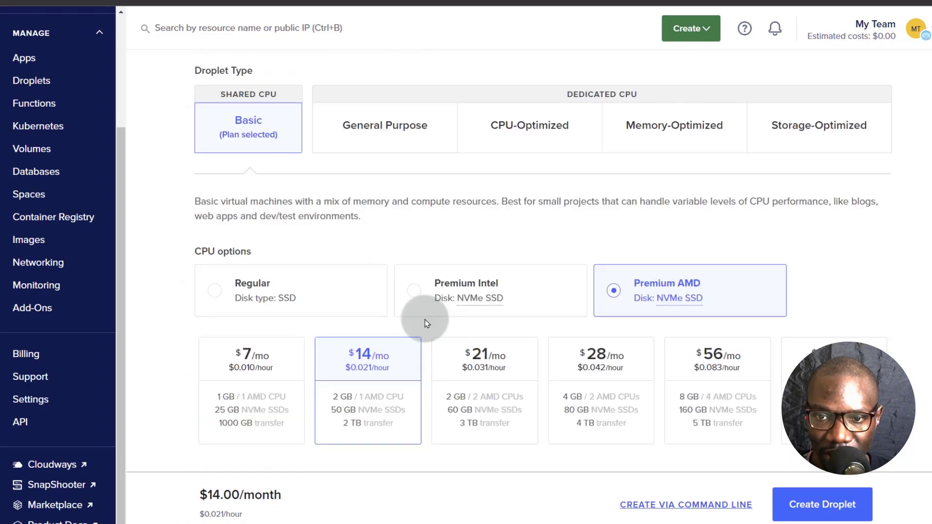
scroll(414, 318, "down", 4)
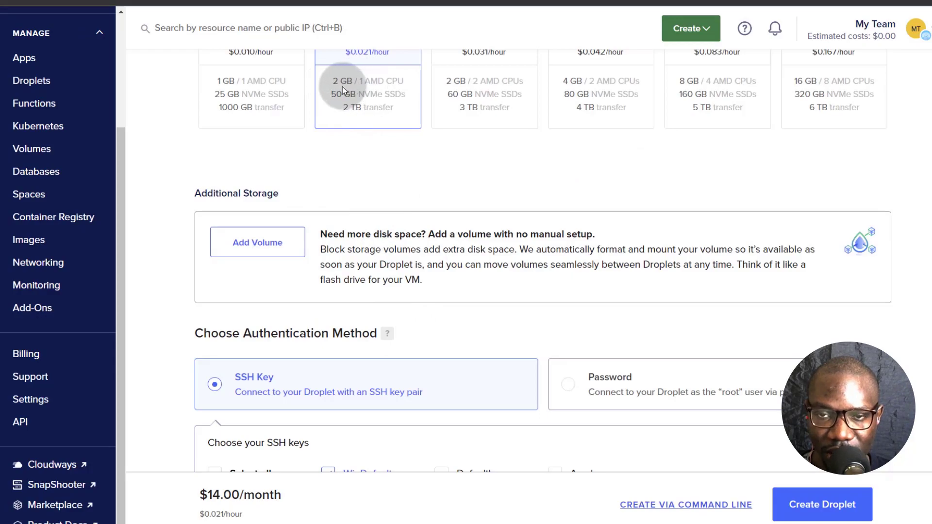
scroll(306, 183, "down", 3)
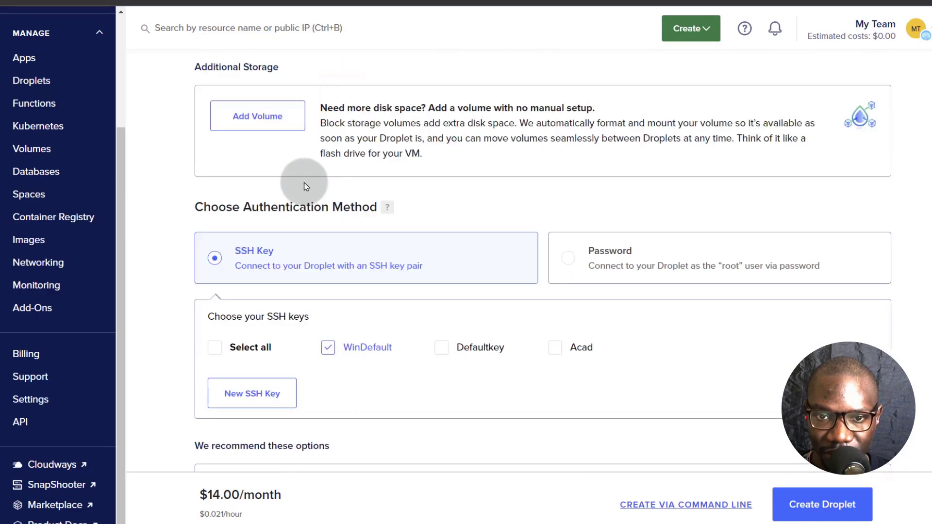
scroll(306, 186, "up", 5)
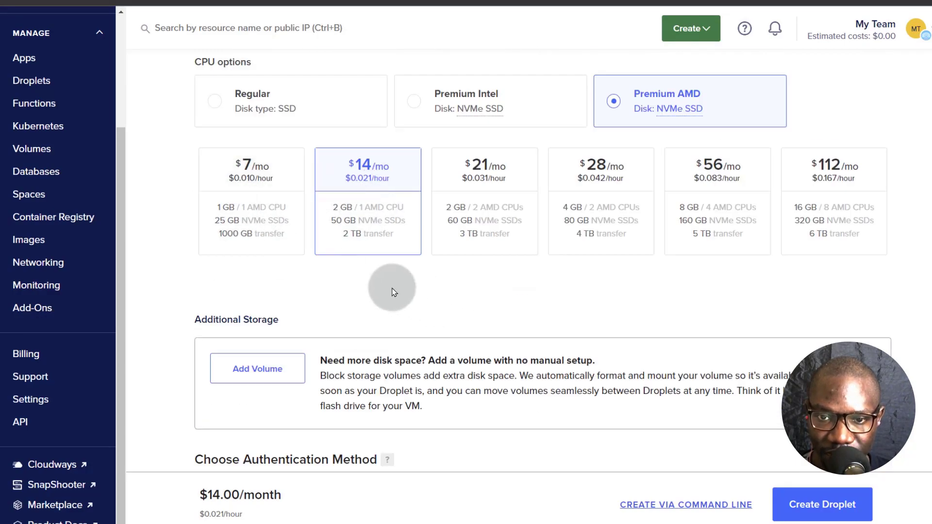
scroll(393, 292, "down", 8)
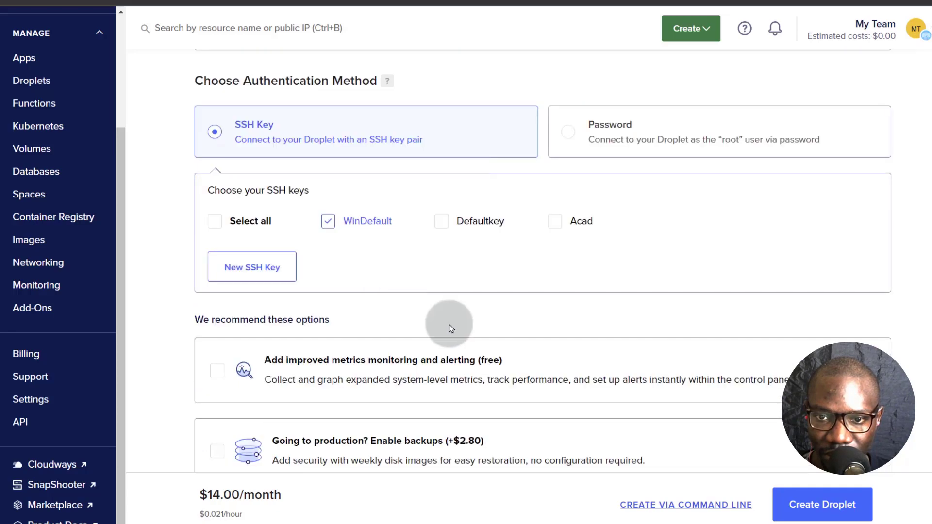
scroll(372, 228, "down", 3)
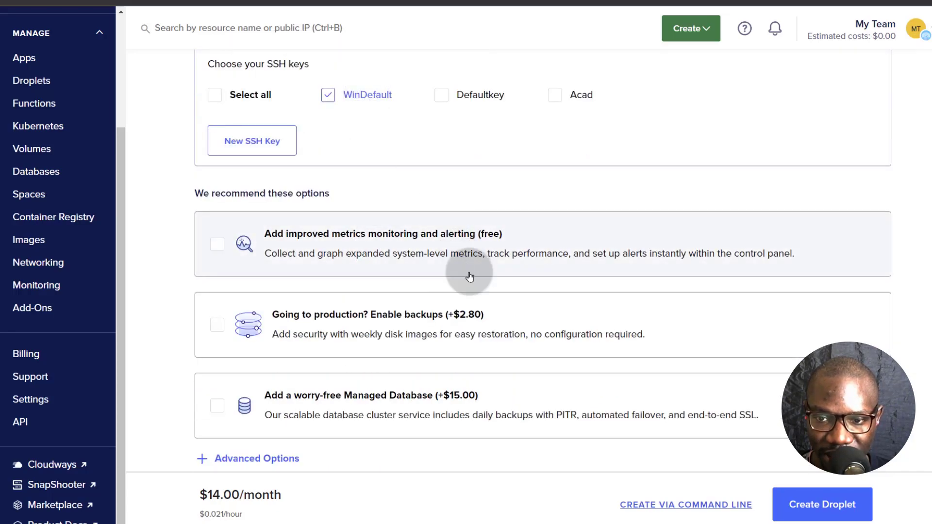
scroll(469, 276, "down", 7)
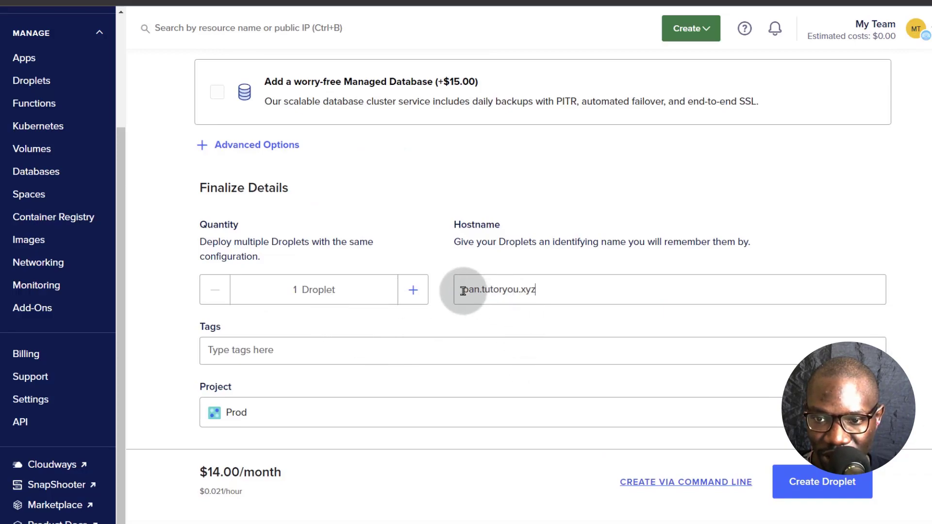
left_click_drag(463, 291, 536, 289)
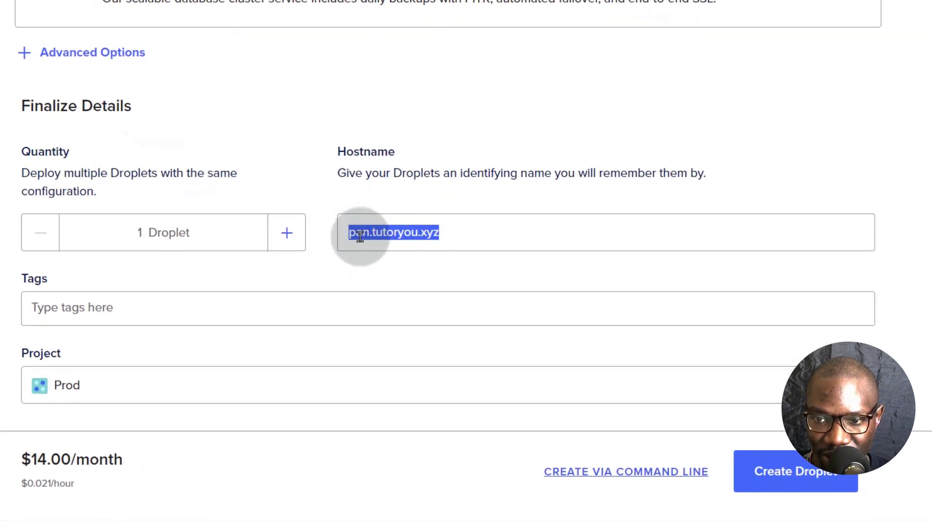
left_click(359, 236)
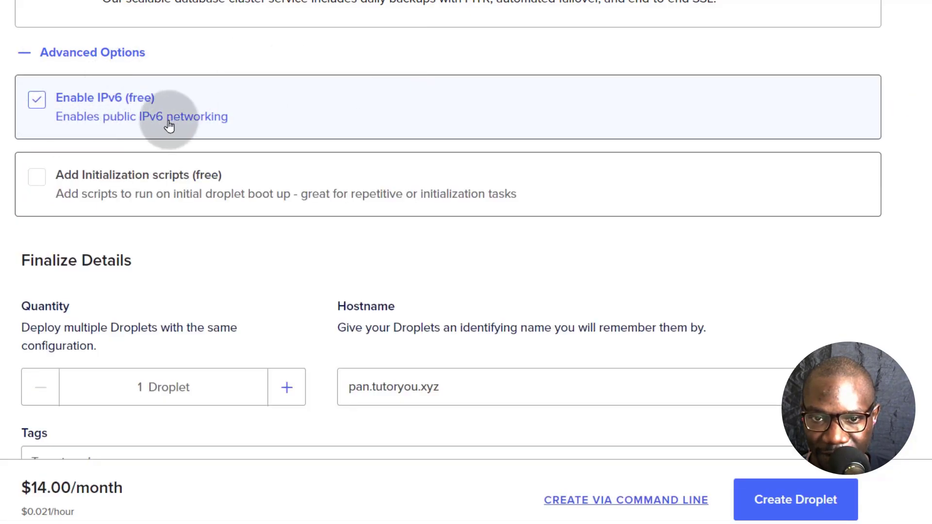
scroll(339, 241, "down", 3)
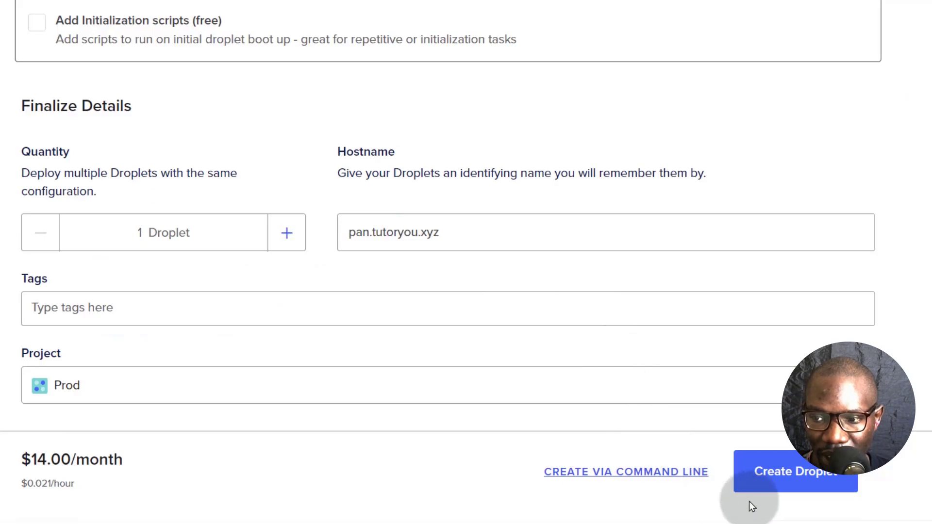
left_click(787, 467)
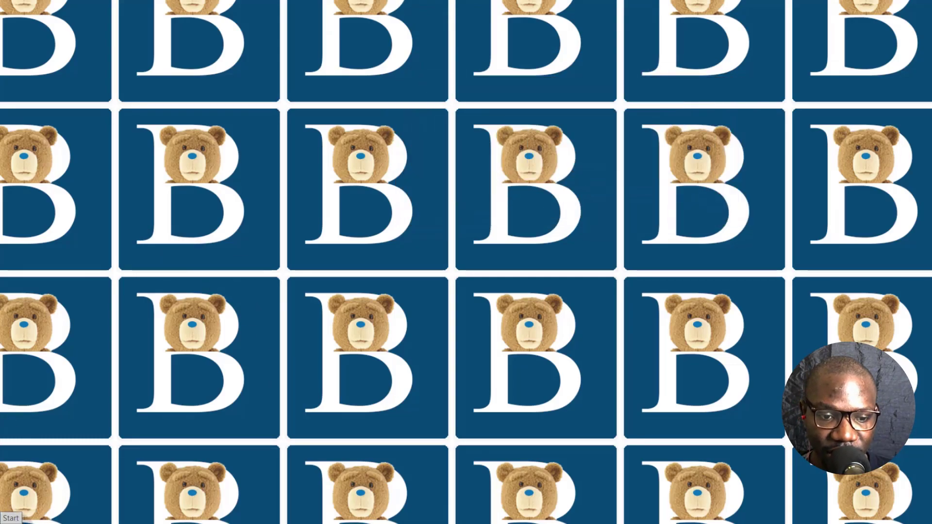
- Launch Git Bash from the Start menu search and move its window to the top-left
left_click(12, 517)
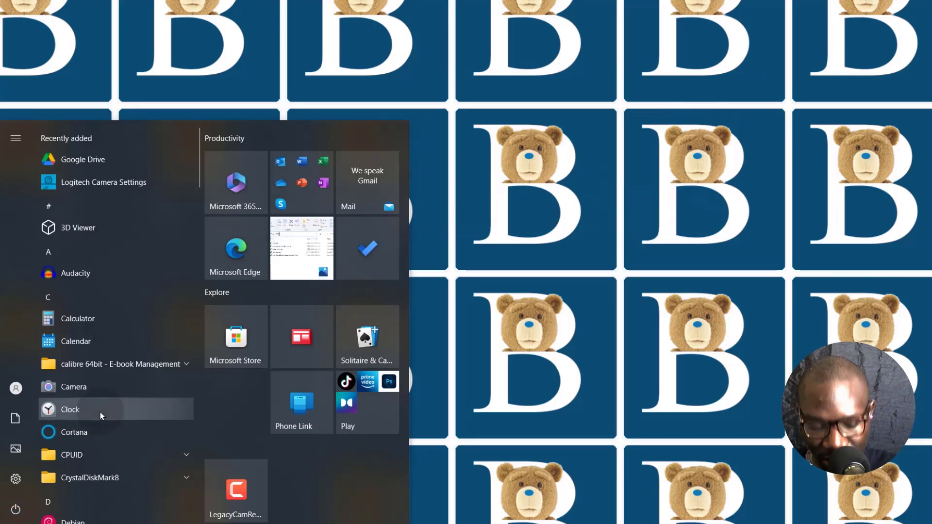
type("git bash")
key("Return")
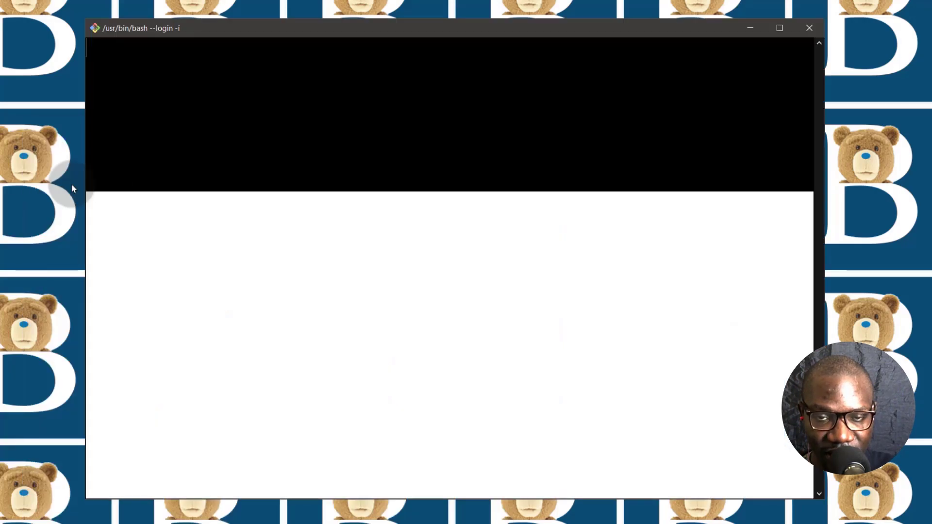
left_click_drag(396, 26, 318, 44)
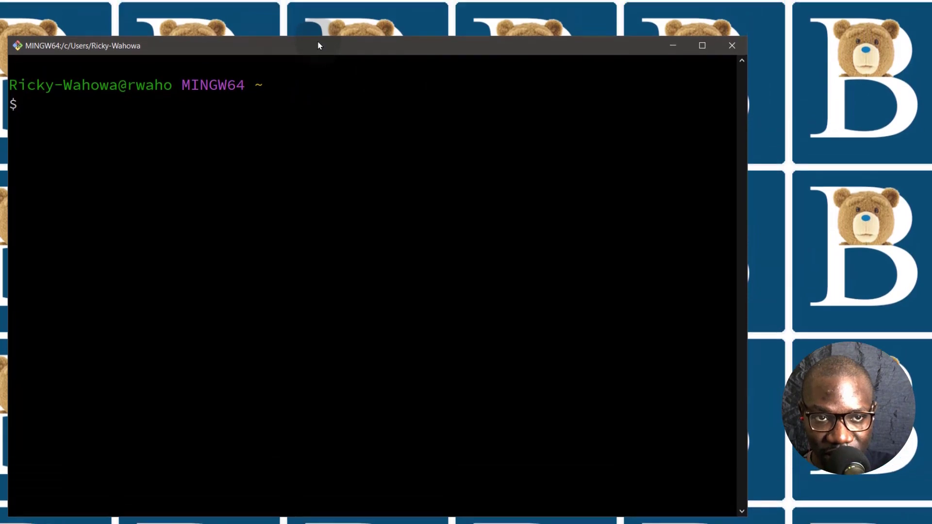
- Copy the droplet's IPv4 address 137.184.5.228, saving a DNS record pointing to it
left_click(54, 108)
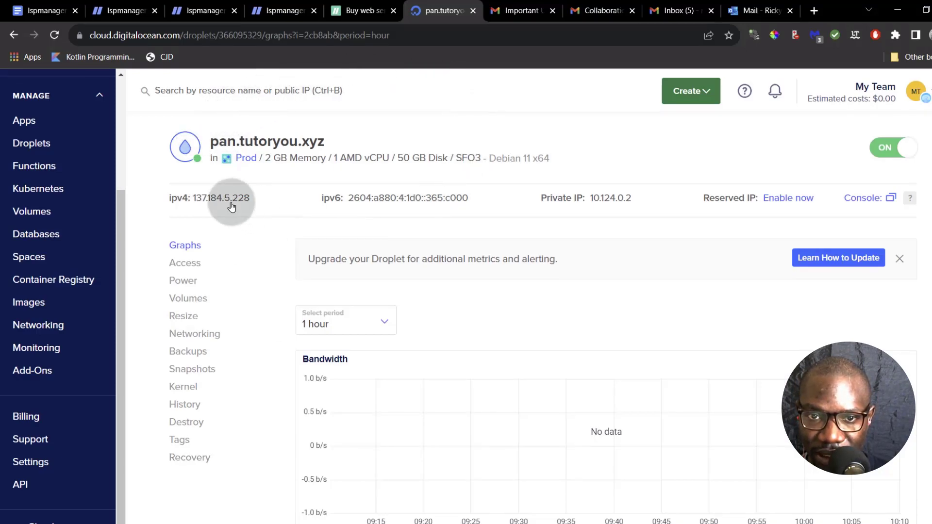
left_click(267, 199)
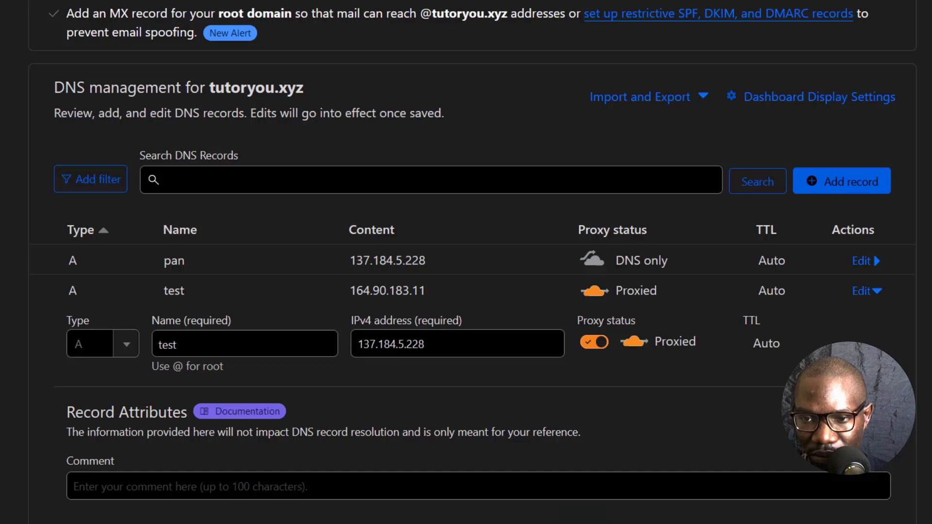
key("Return")
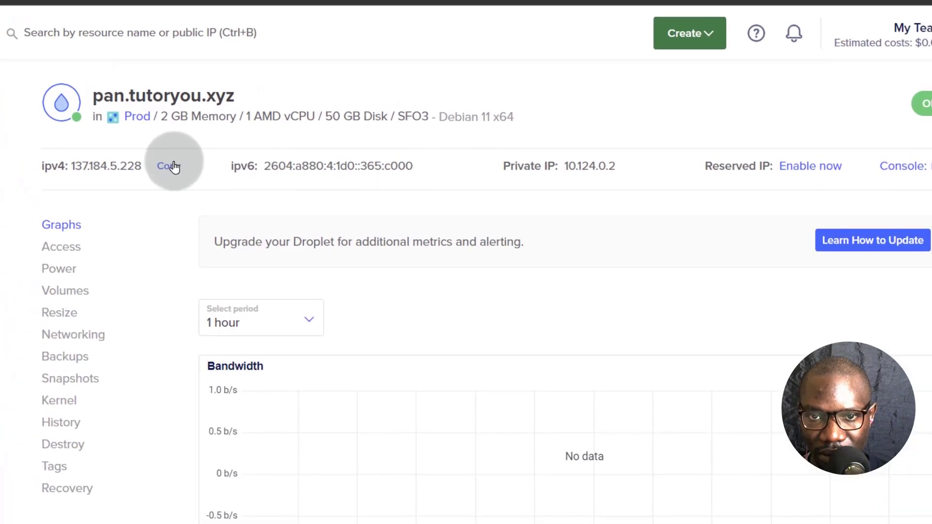
left_click(173, 166)
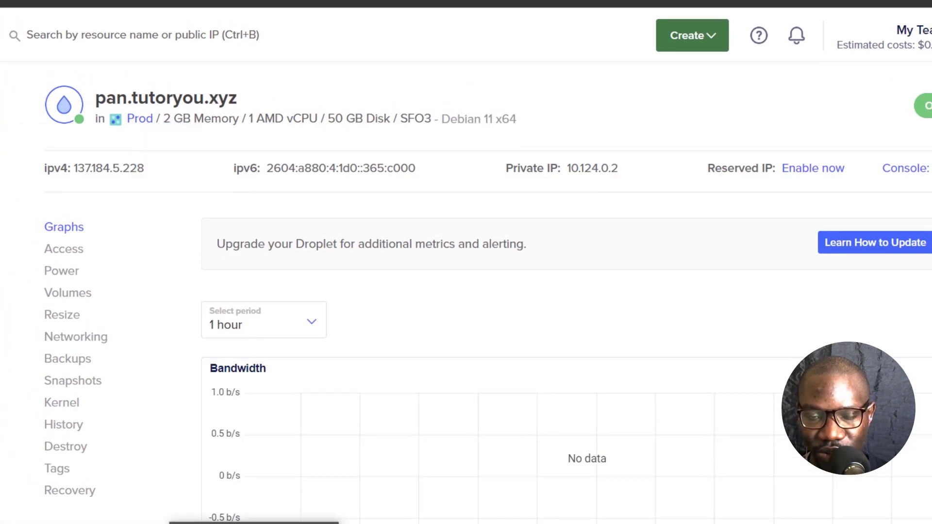
left_click(257, 522)
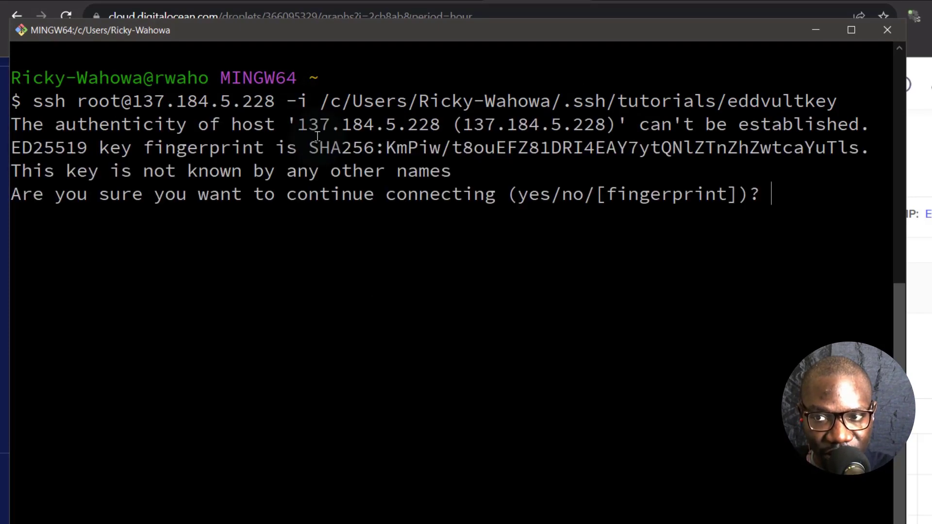
- Trust the droplet's ED25519 host key fingerprint and clear the terminal
type("es")
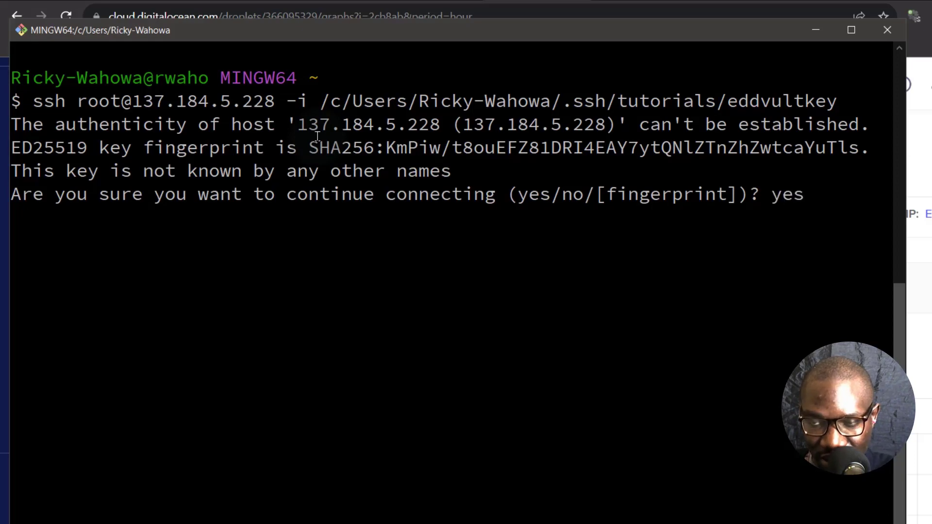
key("Return")
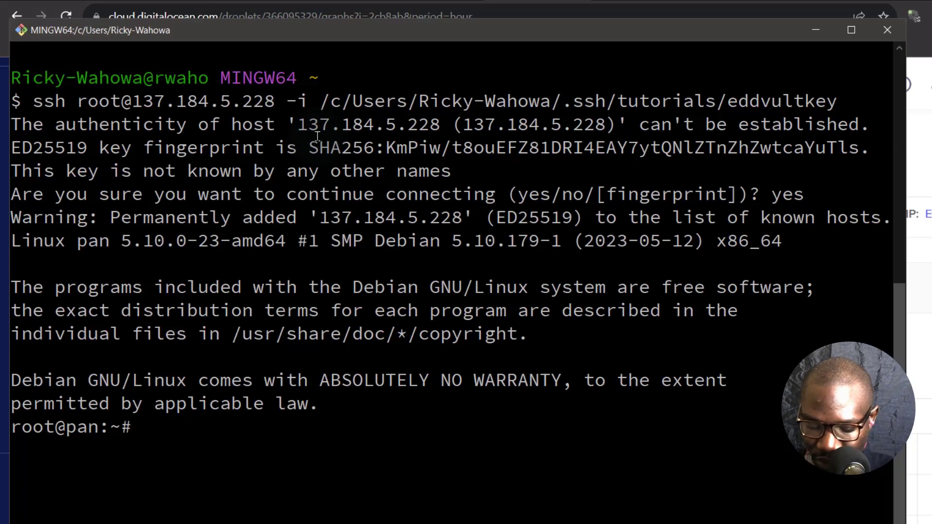
key("ctrl+l")
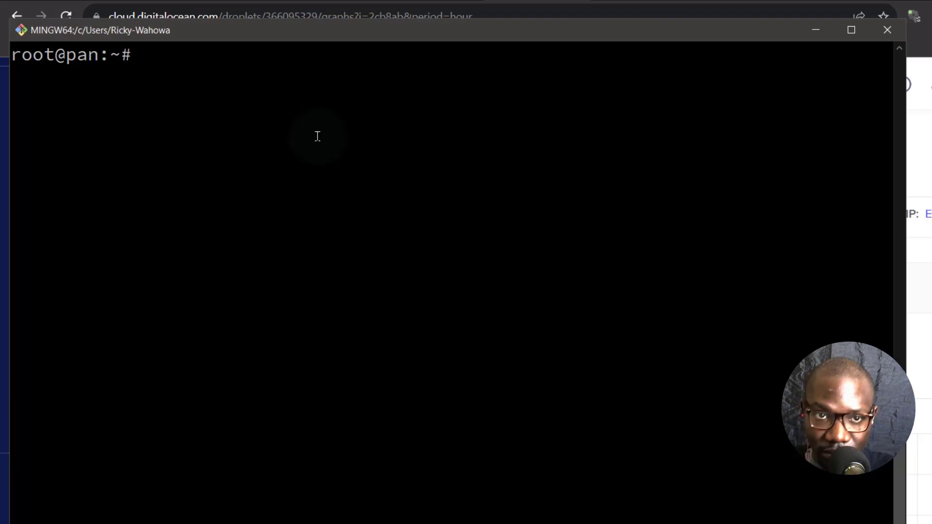
- Run 'apt update && apt upgrade', accept the package upgrade, and clear the screen afterward
type("apt update")
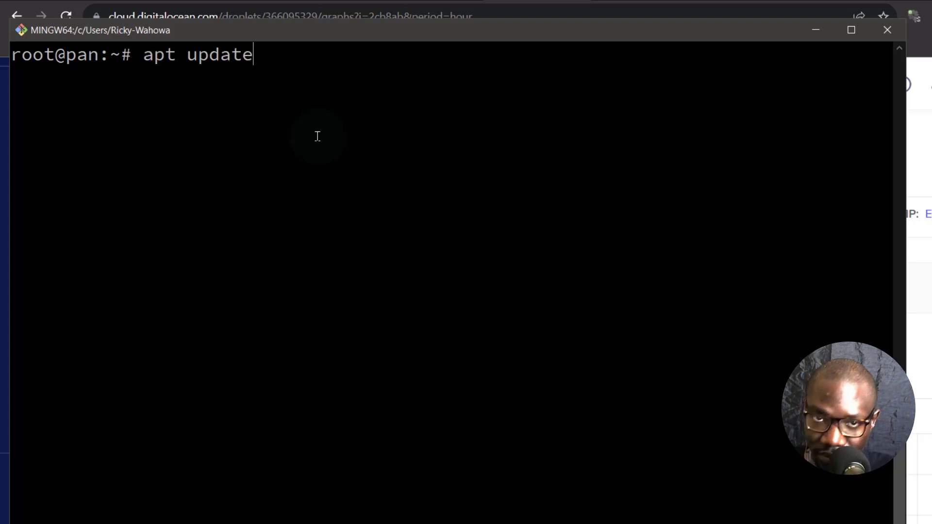
type(" && apt upgrade")
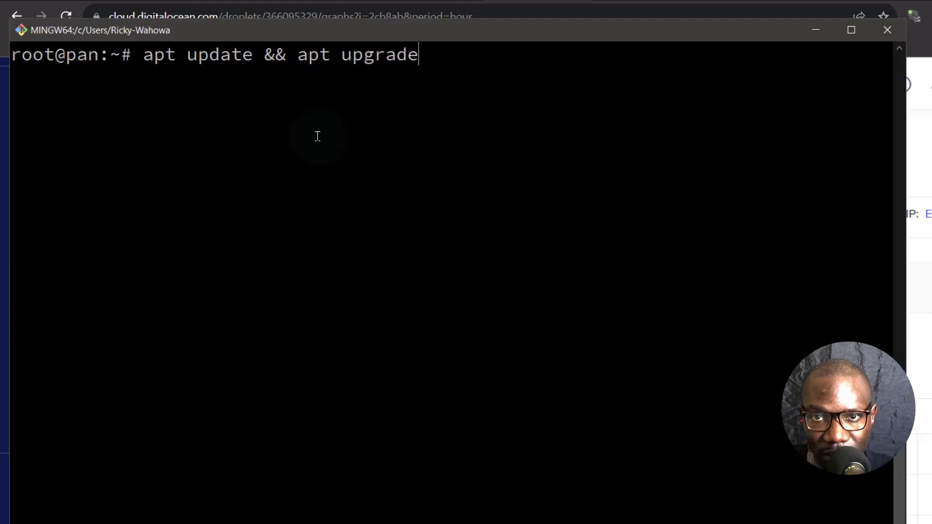
key("Return")
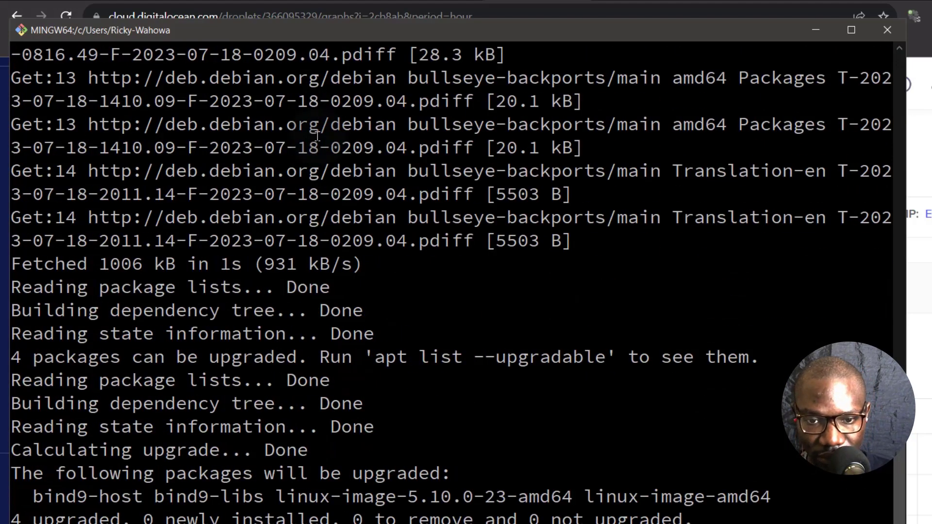
key("Return")
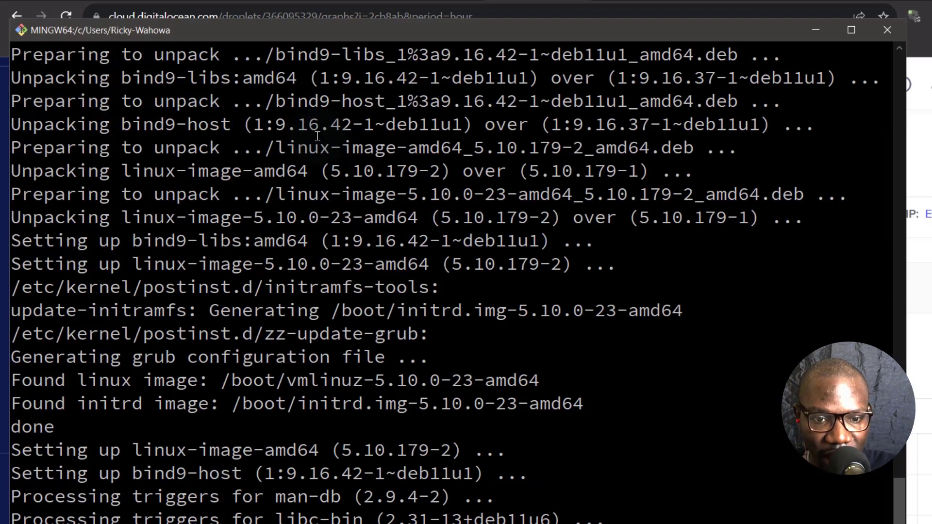
key("ctrl+l")
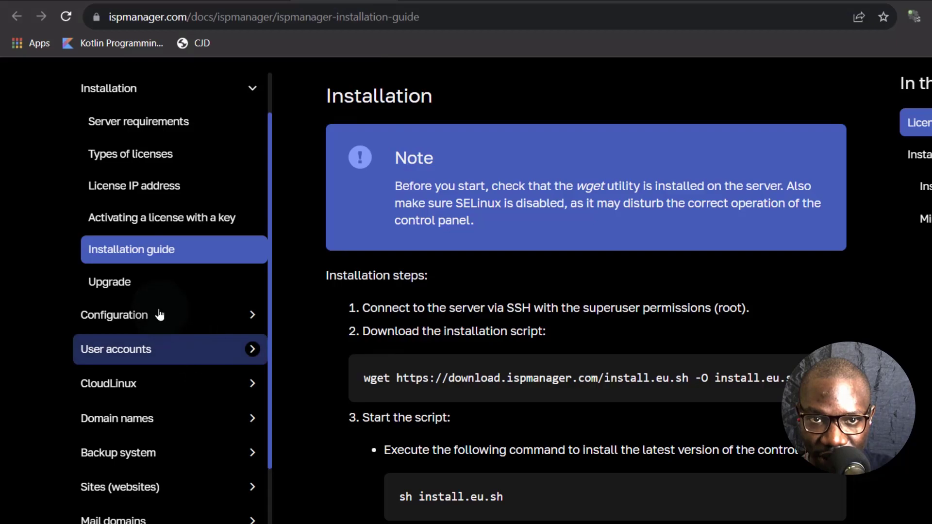
- Copy the wget install-script command from the Installation guide and return to the server terminal
scroll(327, 297, "up", 8)
scroll(322, 179, "down", 4)
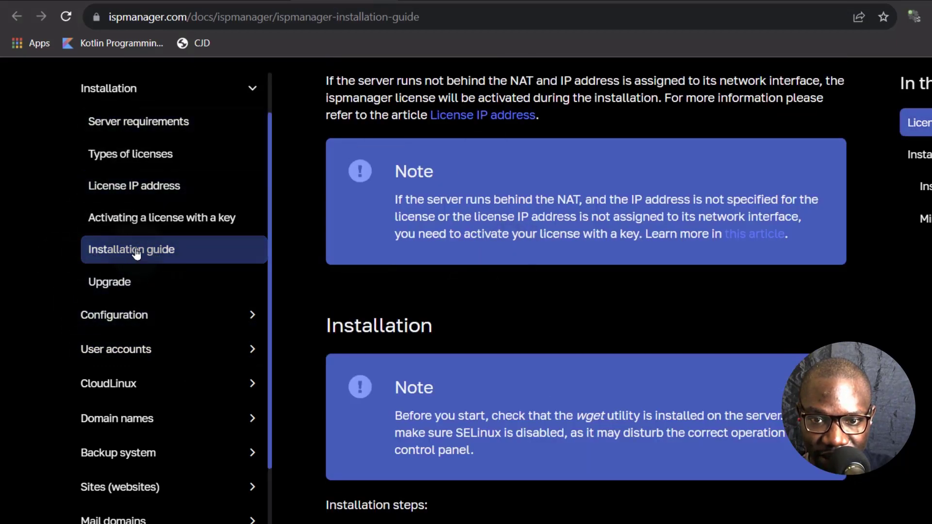
scroll(649, 334, "up", 3)
scroll(630, 328, "down", 8)
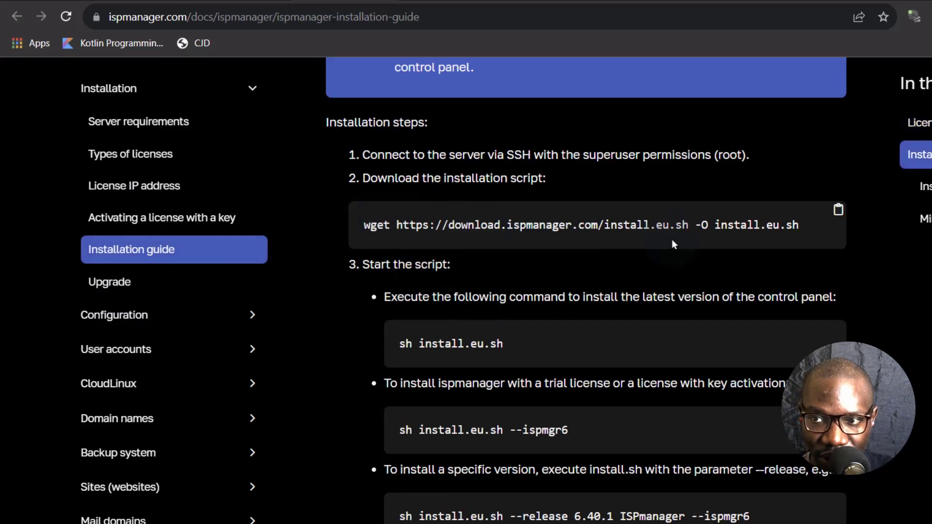
left_click(833, 208)
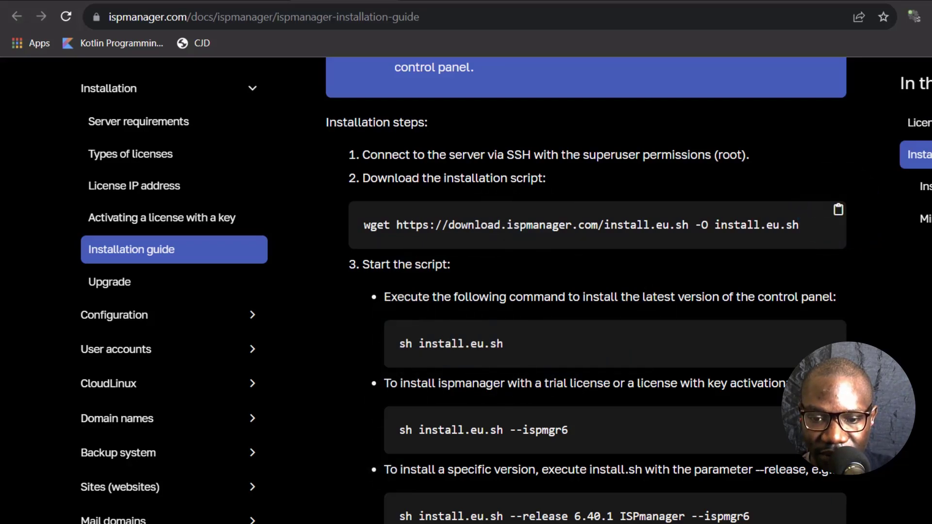
left_click(421, 523)
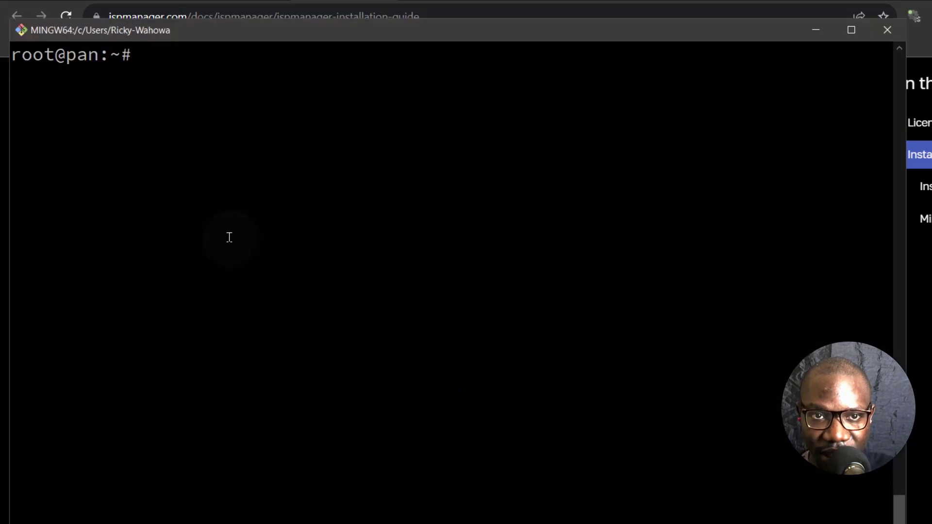
- Change to /tmp and run the pasted wget command to download install.eu.sh
type("cd /tmp")
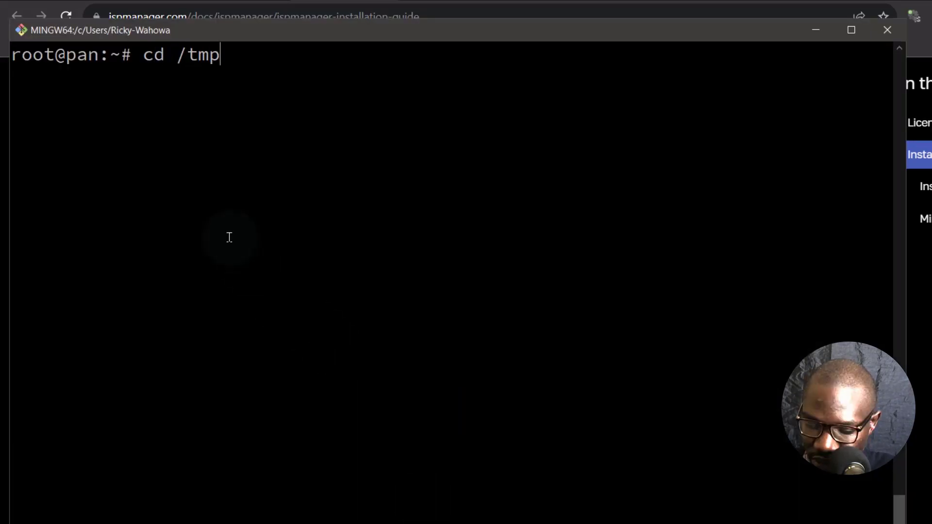
key("Return")
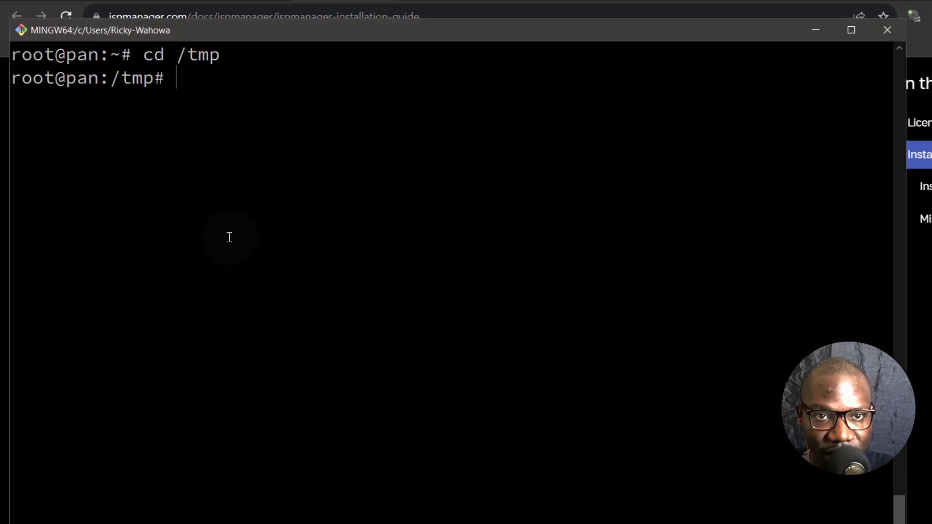
key("shift+Insert")
key("Return")
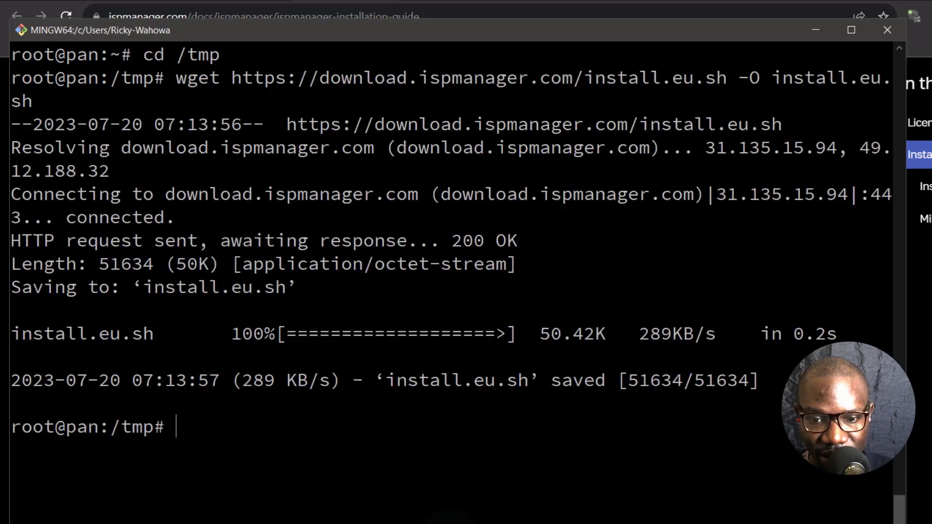
- Copy the 'sh install.eu.sh' command from the guide and enter reboot in the terminal
key("alt+Tab")
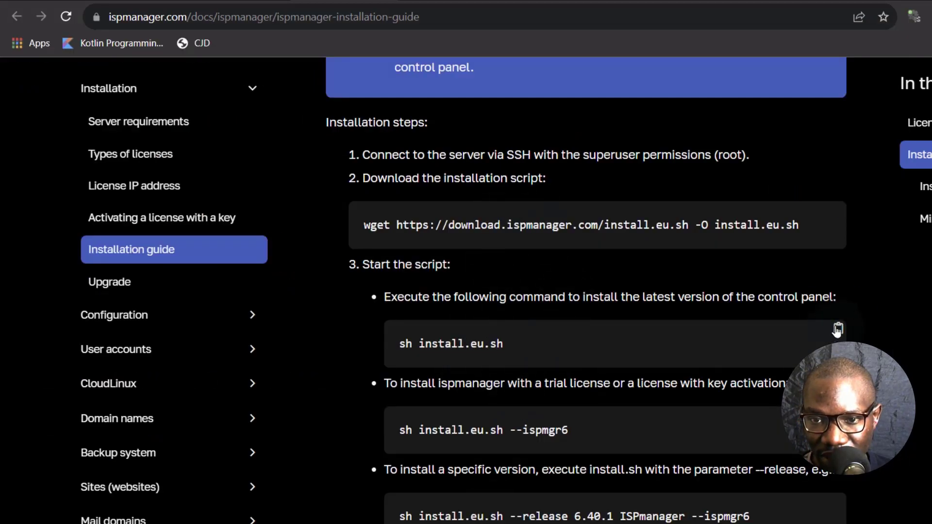
left_click(838, 329)
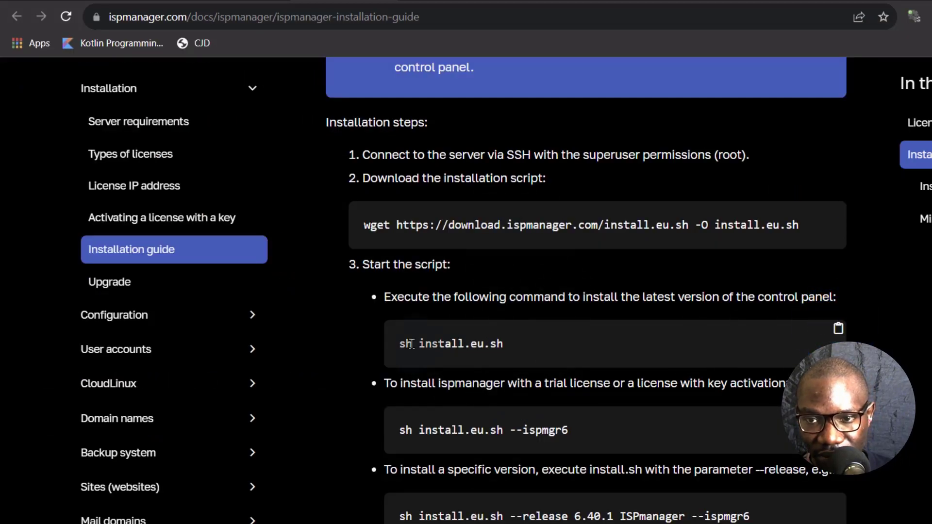
left_click(837, 329)
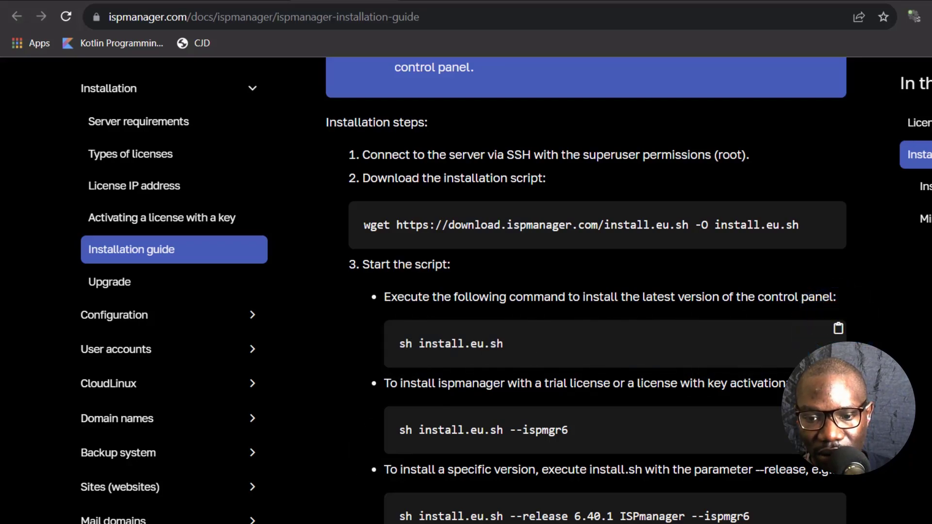
key("alt+Tab")
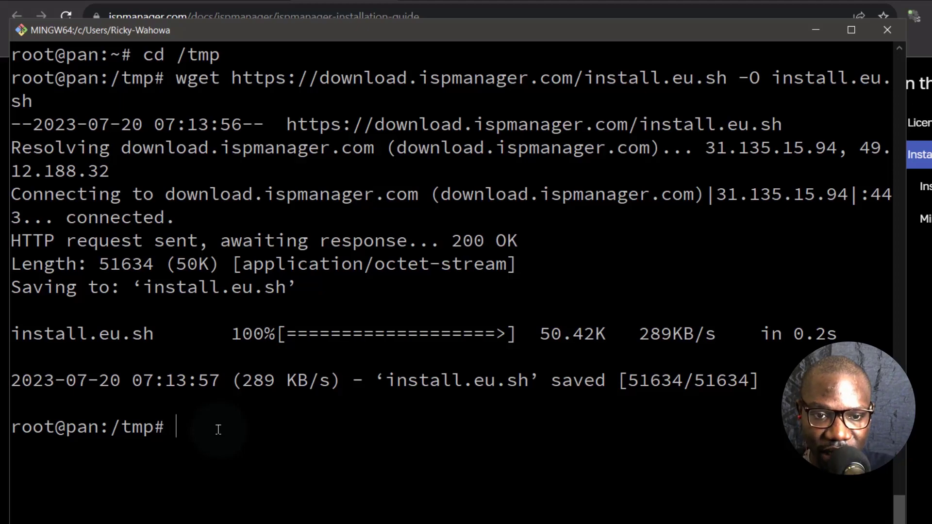
type("reboo")
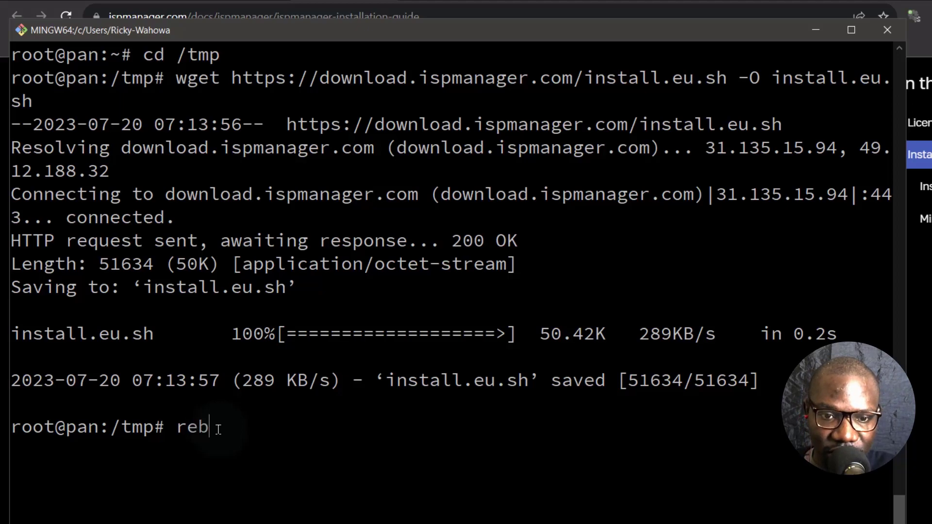
type("t")
- Reboot the server, reconnect over SSH with the previous login command, and clear the screen
key("Return")
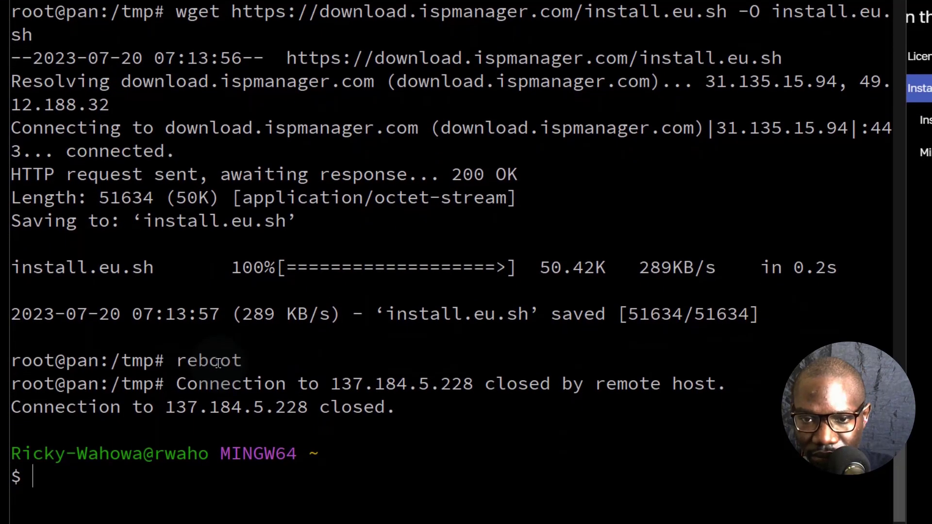
key("Up")
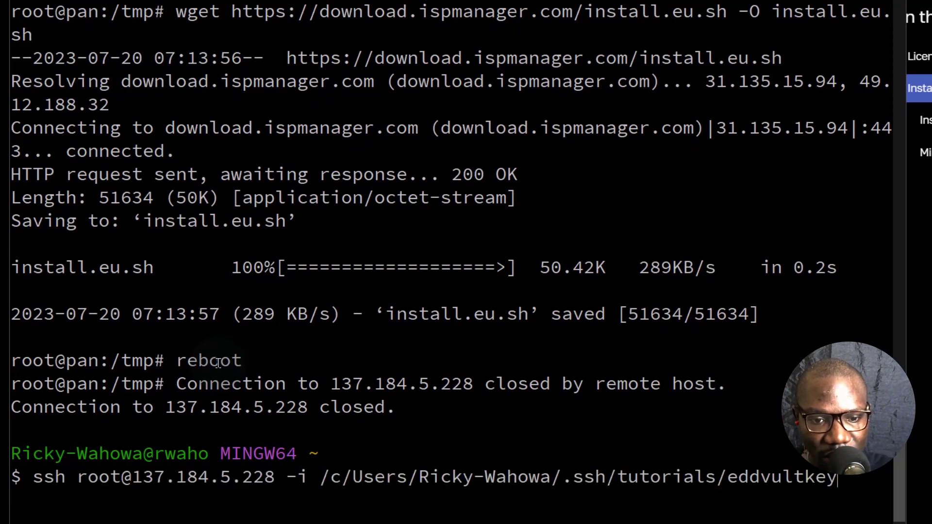
key("Return")
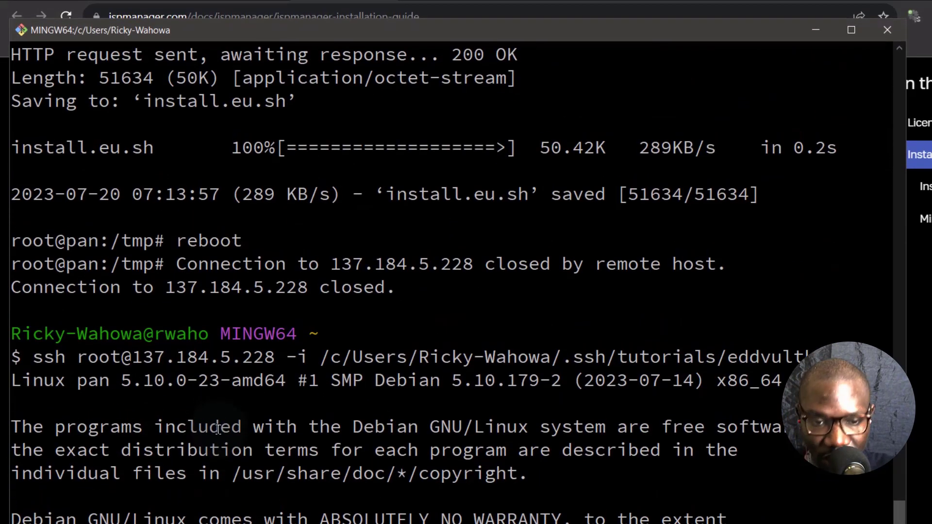
key("ctrl+l")
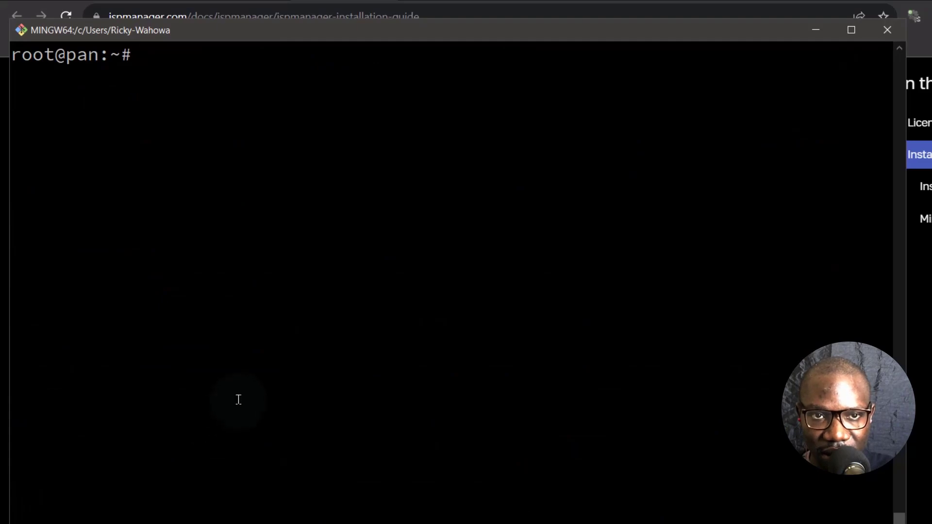
- Re-download install.eu.sh into /tmp and copy the 'sh install.eu.sh' command from the guide
type("cd /tmp")
key("Return")
type("ls")
key("Return")
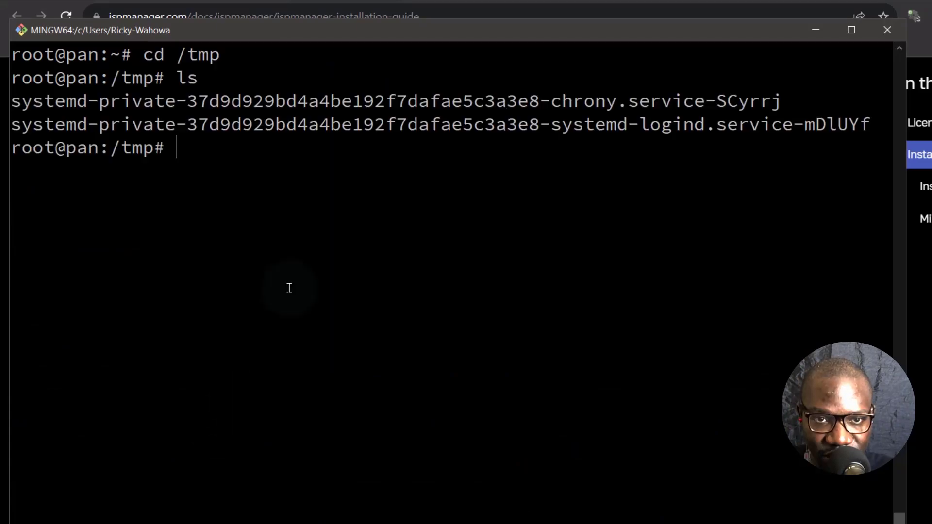
key("Up")
key("Up")
key("Up")
key("Up")
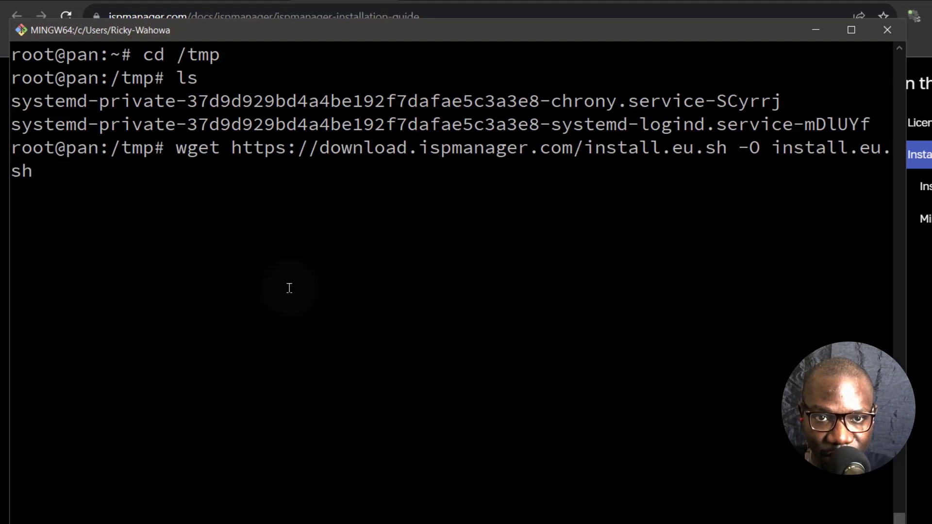
key("Return")
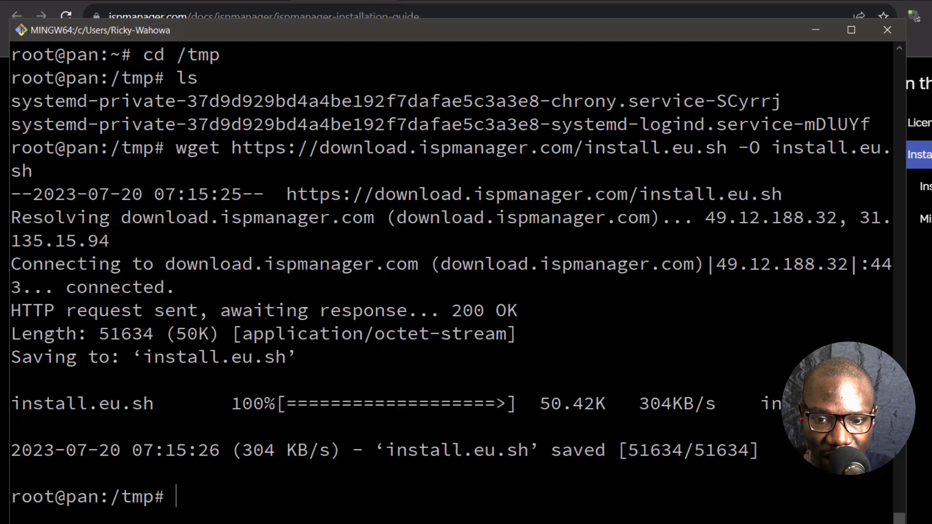
key("alt+Tab")
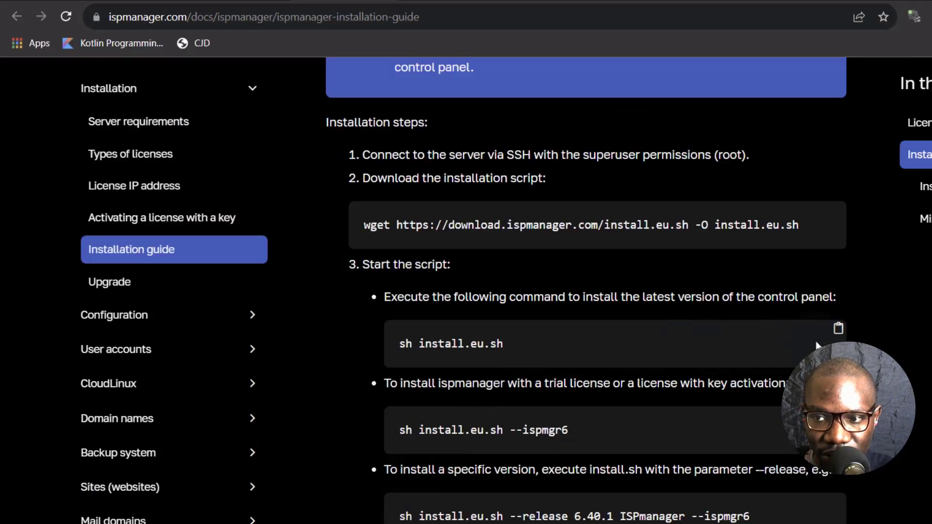
left_click(838, 328)
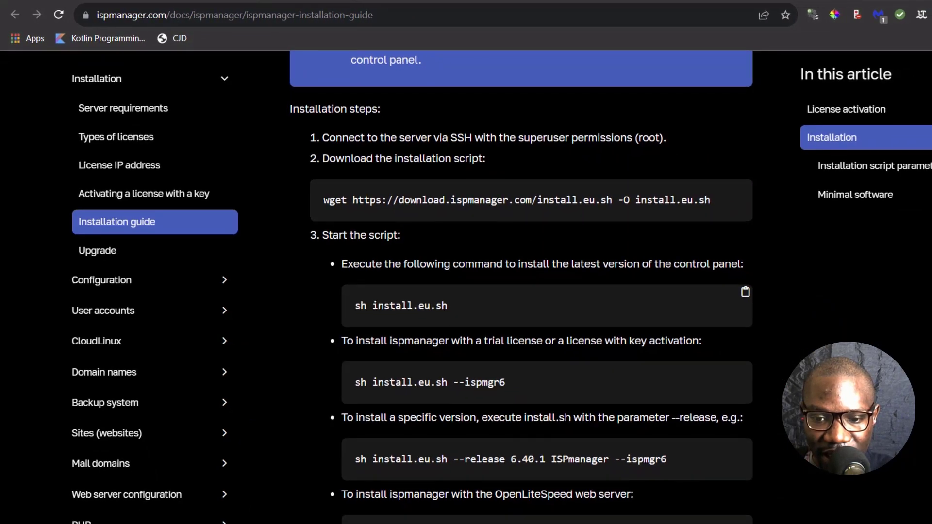
left_click(365, 522)
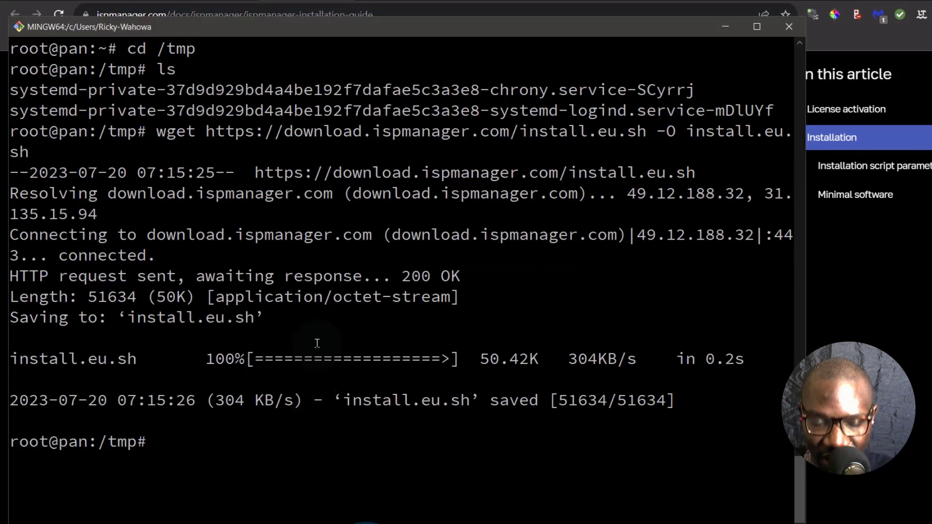
- Run the pasted 'sh install.eu.sh' installer and choose the stable repository
key("ctrl+l")
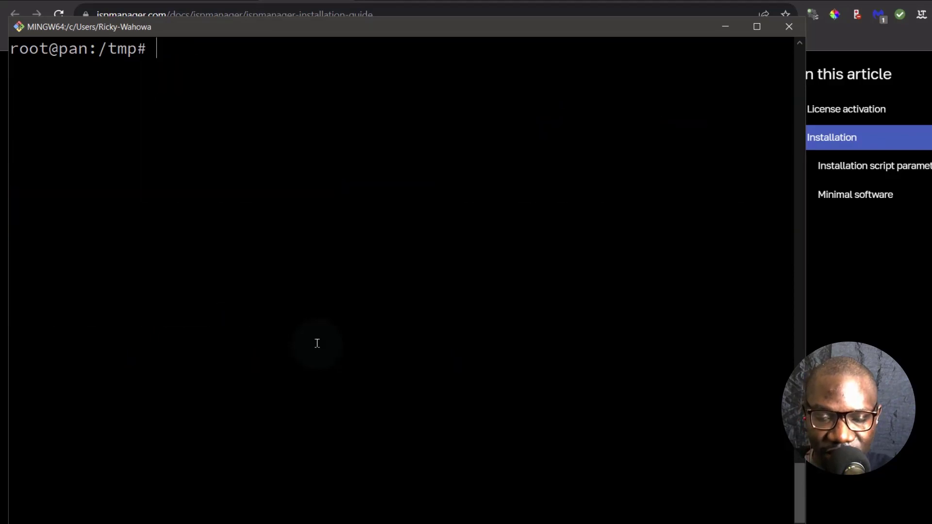
key("shift+Insert")
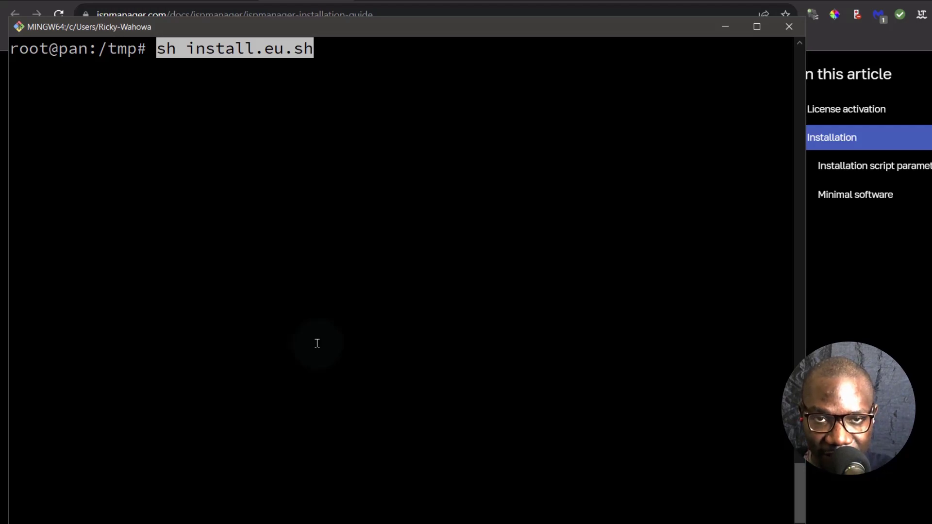
key("Return")
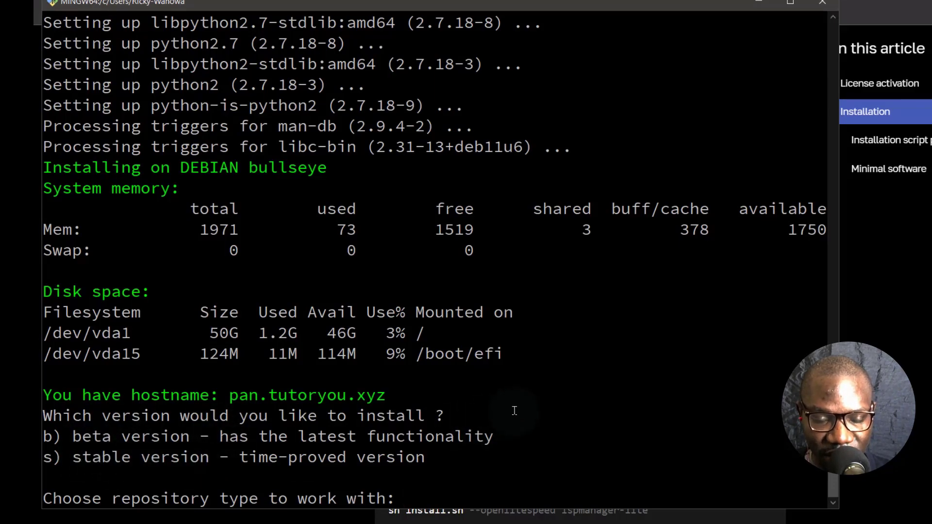
type("s")
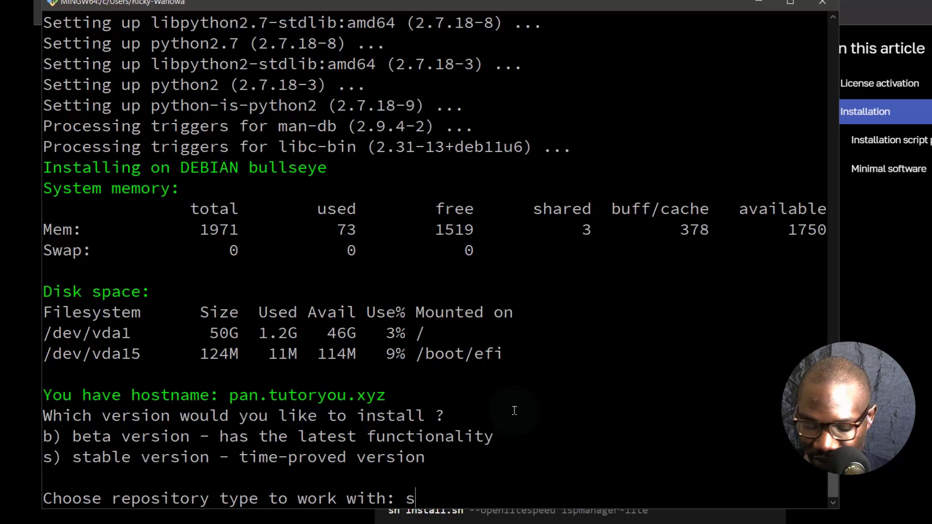
key("Return")
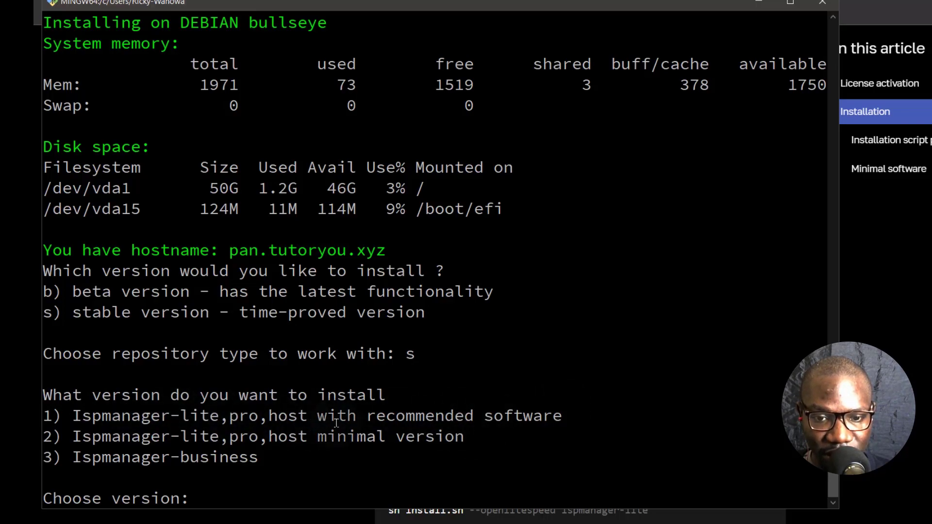
- Answer 1 for recommended software, 1 for Nginx + Apache, and 2 for MySQL
type("1")
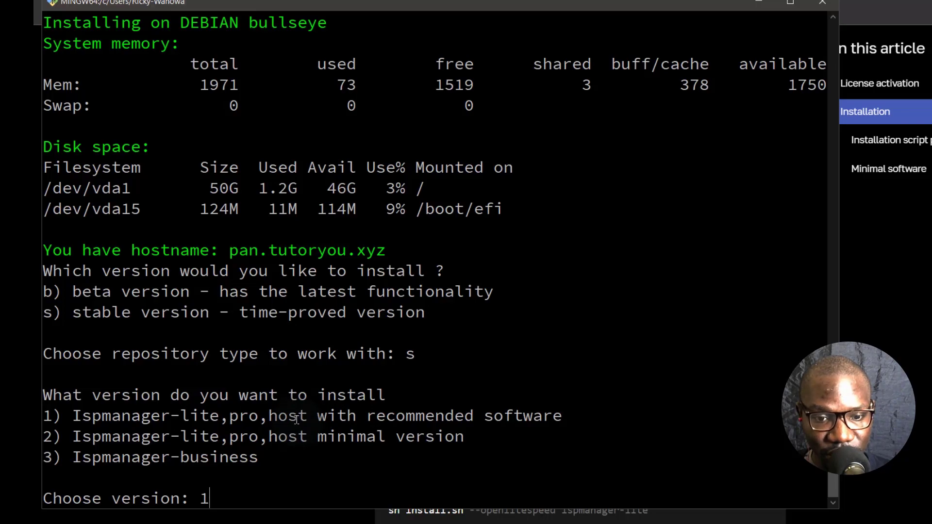
key("Return")
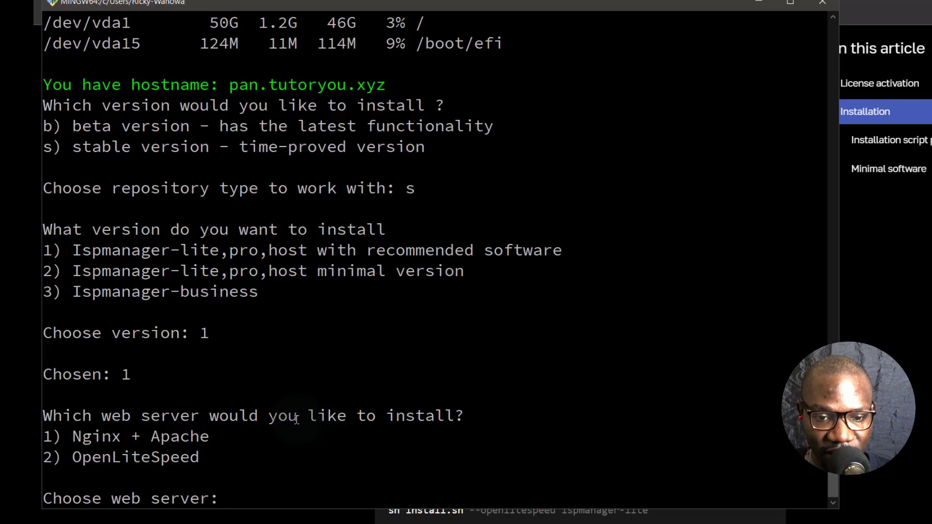
type("1")
key("Return")
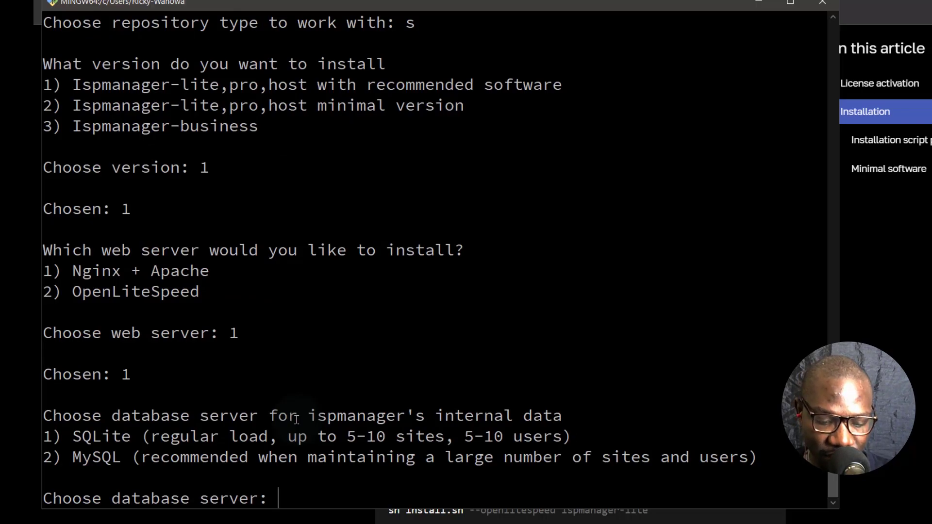
type("2")
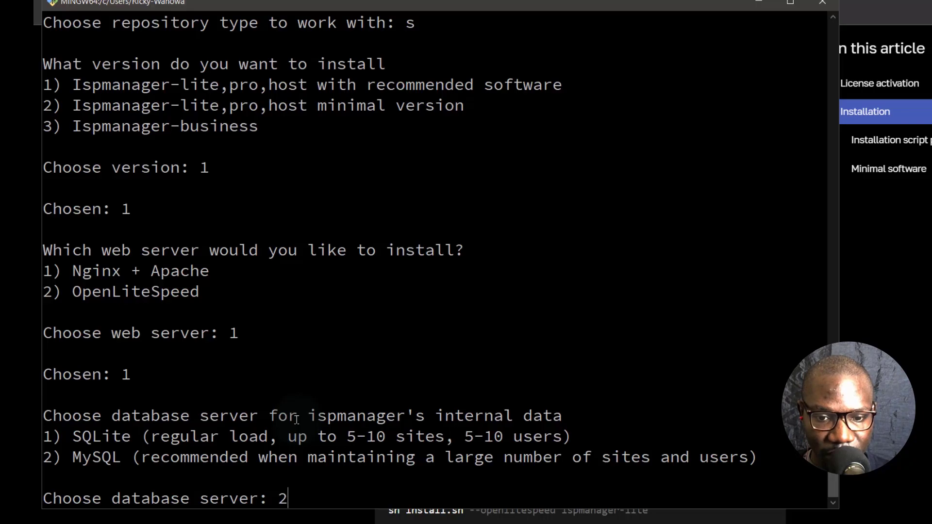
key("Return")
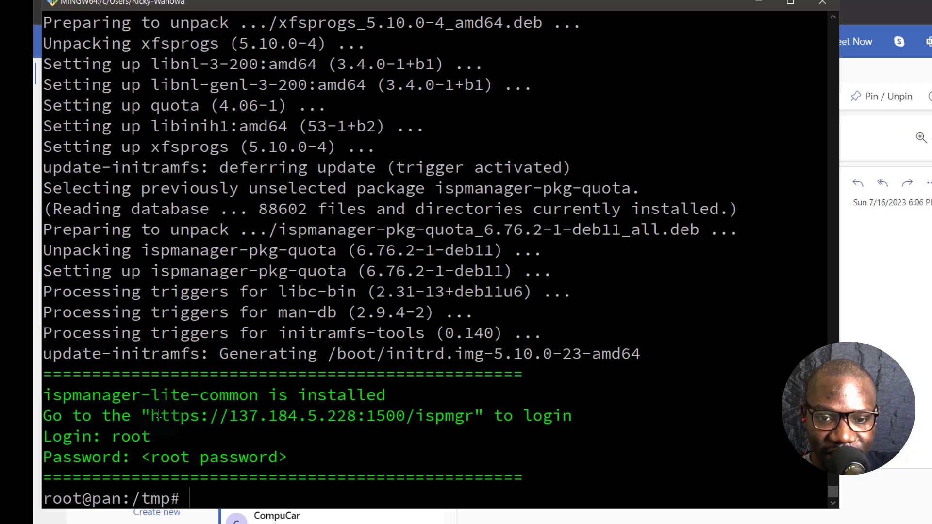
left_click_drag(159, 413, 405, 416)
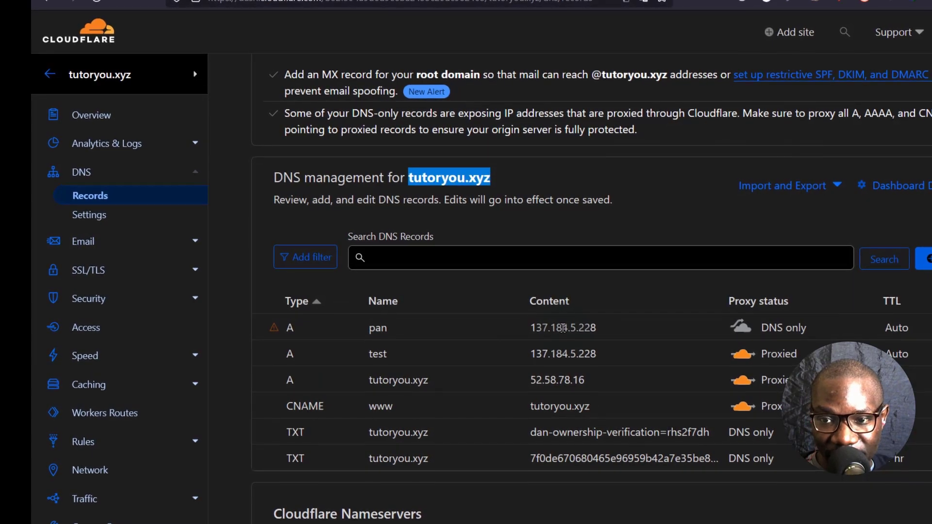
- With the pan A record confirmed at 137.184.5.228, focus a new Chrome tab's address bar
left_click(369, 2)
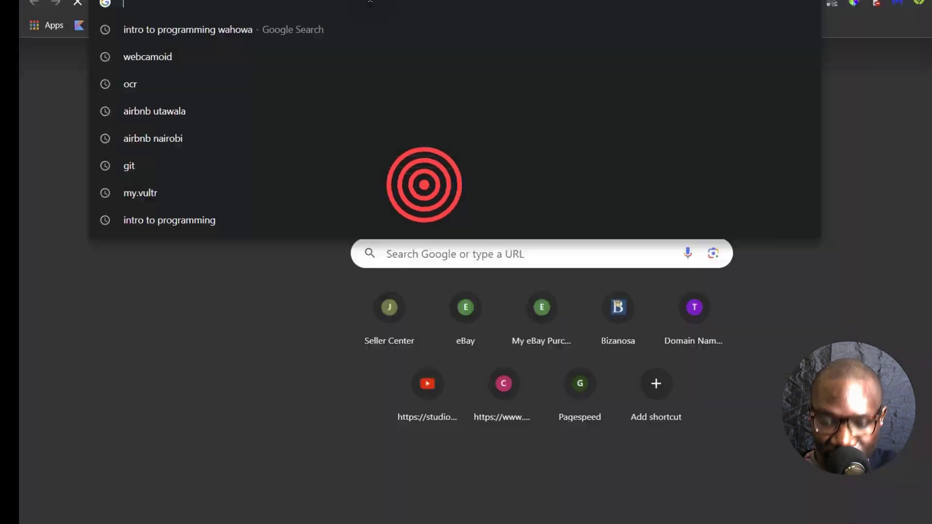
- Load pan.tutoryou.xyz:1500 and proceed past the untrusted-certificate warning to the login page
type("pan")
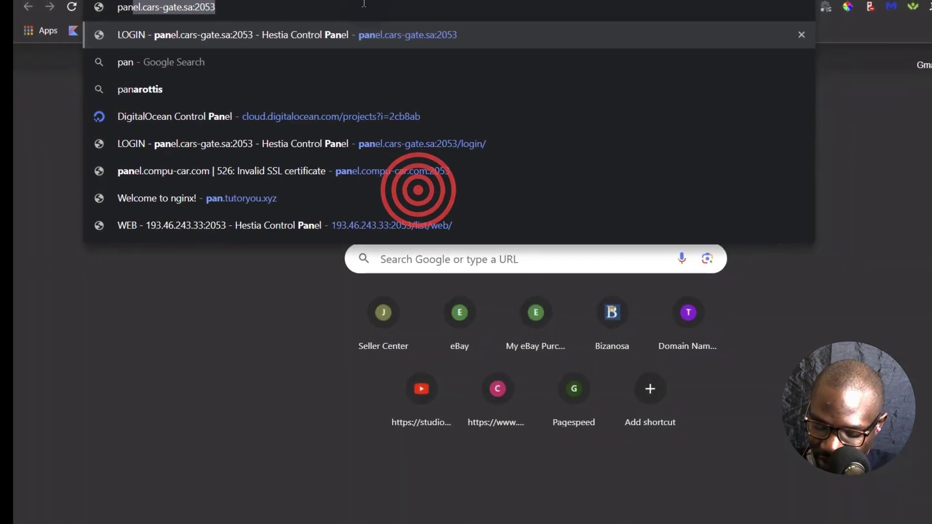
type(".tutoryou.xyz")
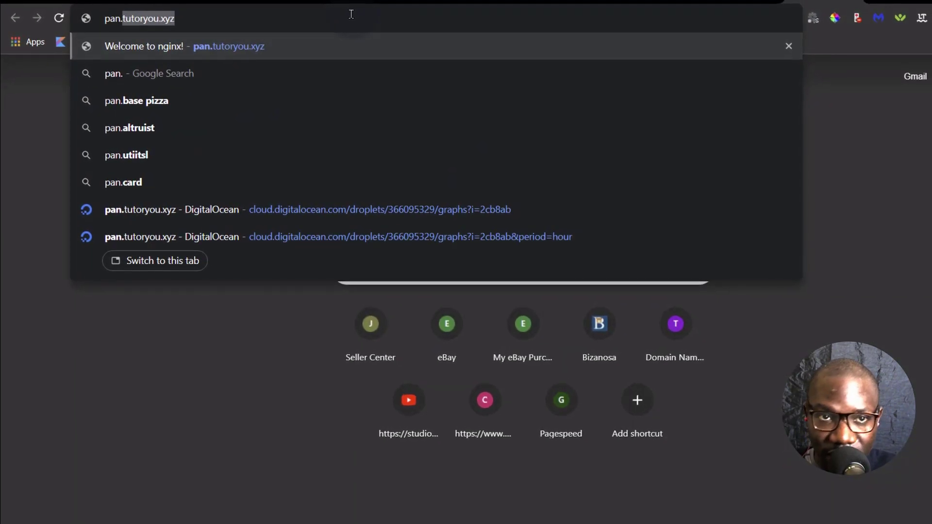
key("Right")
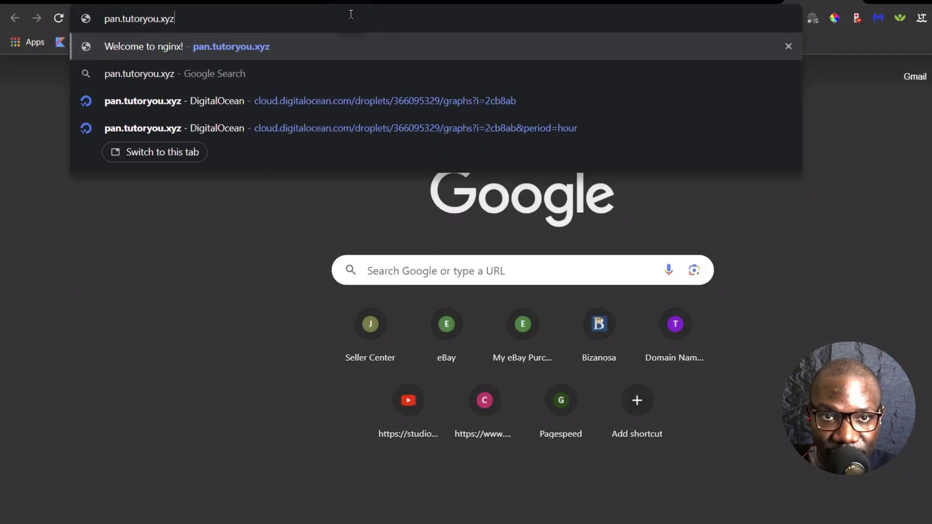
type(":1500")
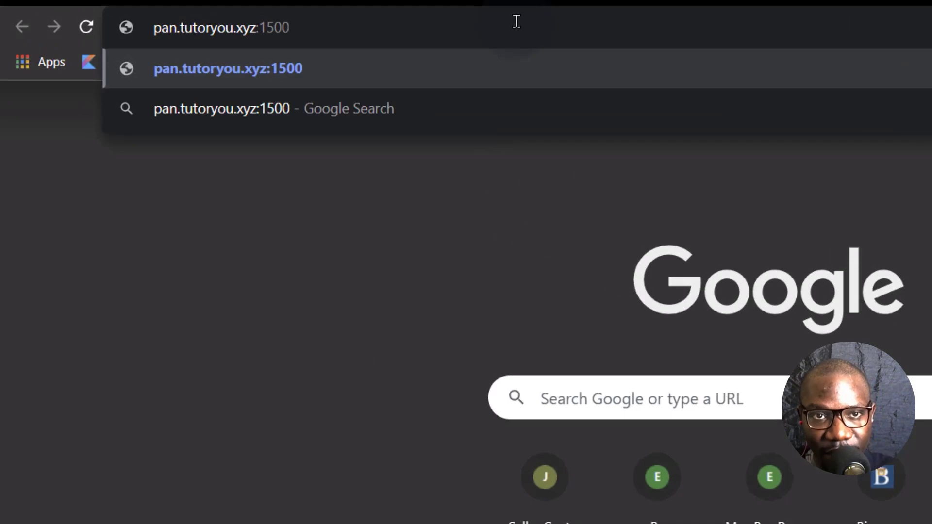
key("Return")
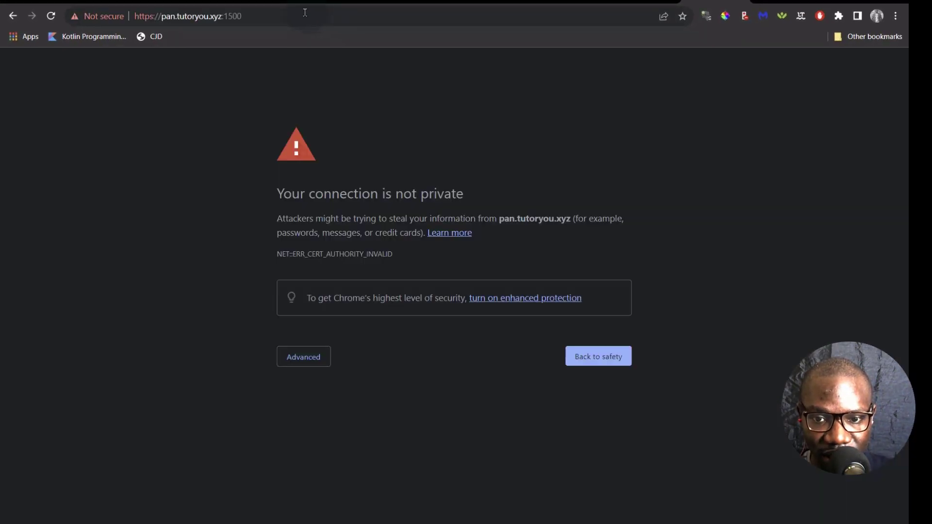
left_click(306, 358)
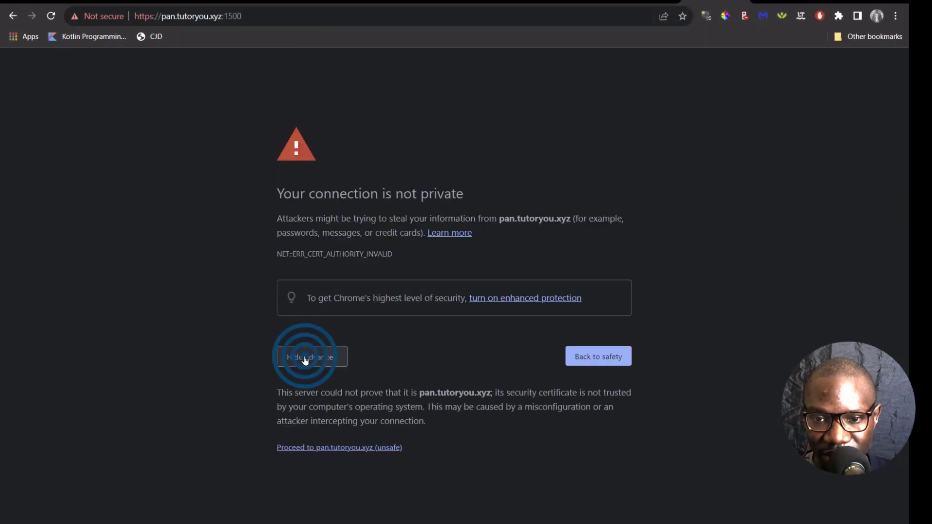
left_click(327, 448)
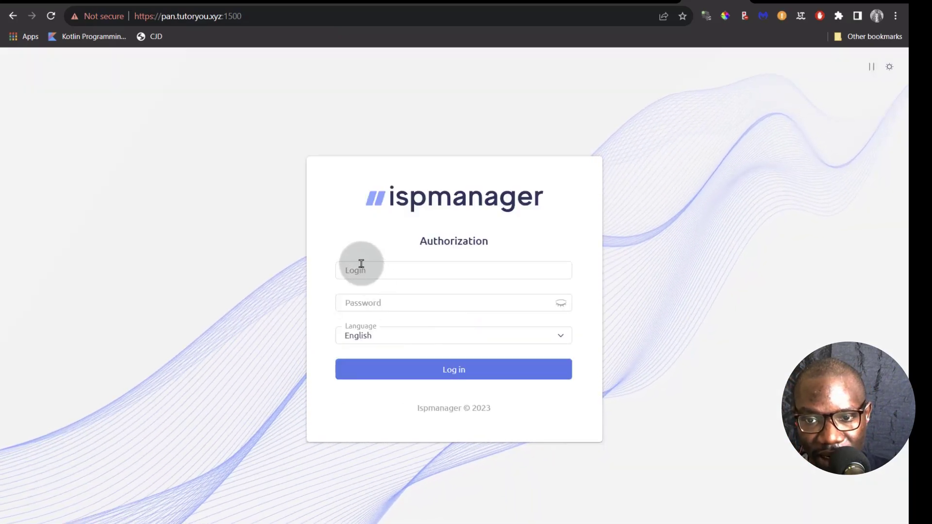
- Set a new root password with passwd root, entering and retyping it
mouse_move(317, 522)
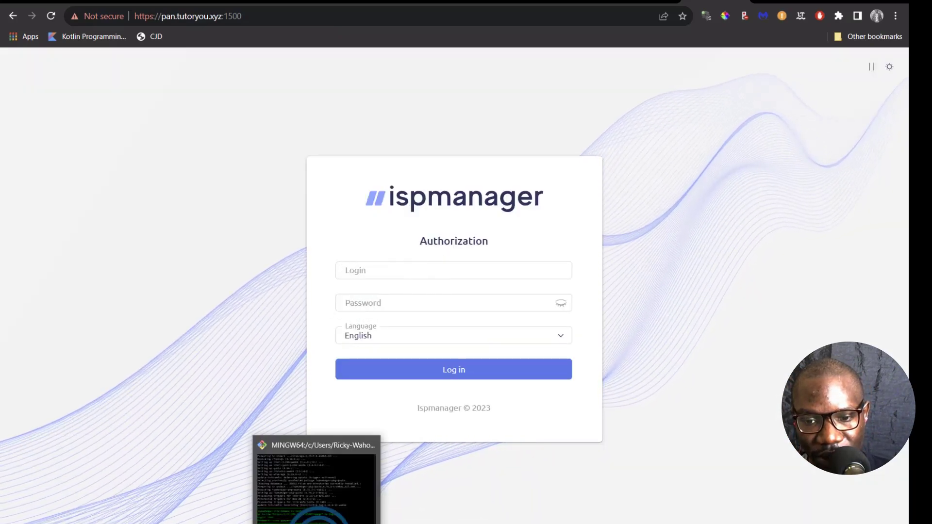
left_click(316, 485)
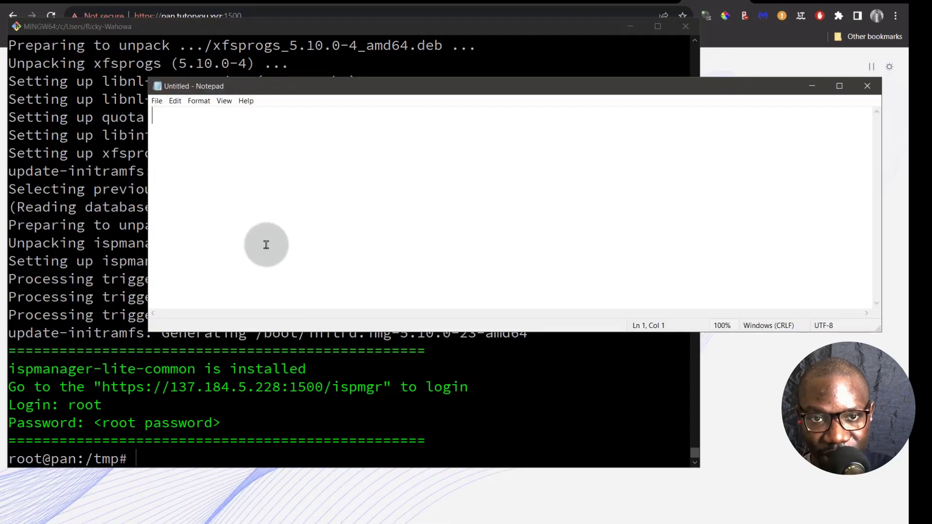
left_click(189, 139)
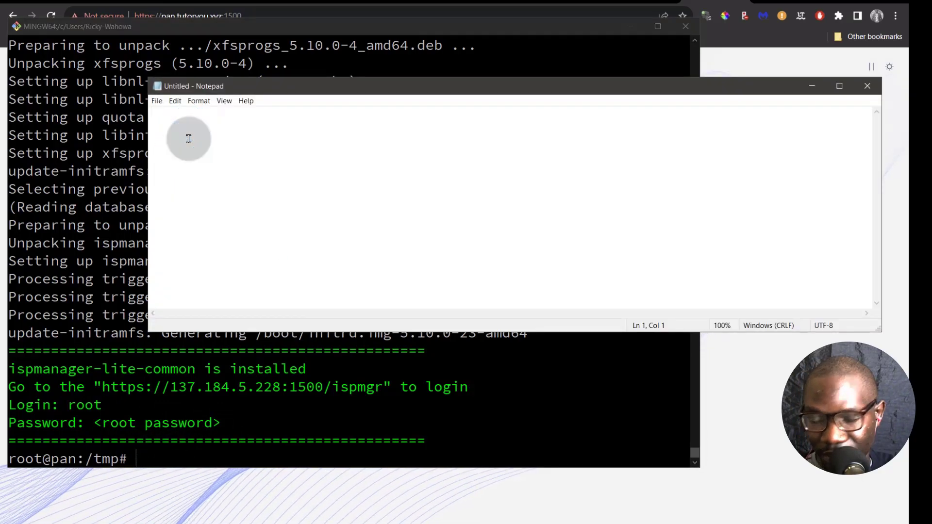
left_click(173, 454)
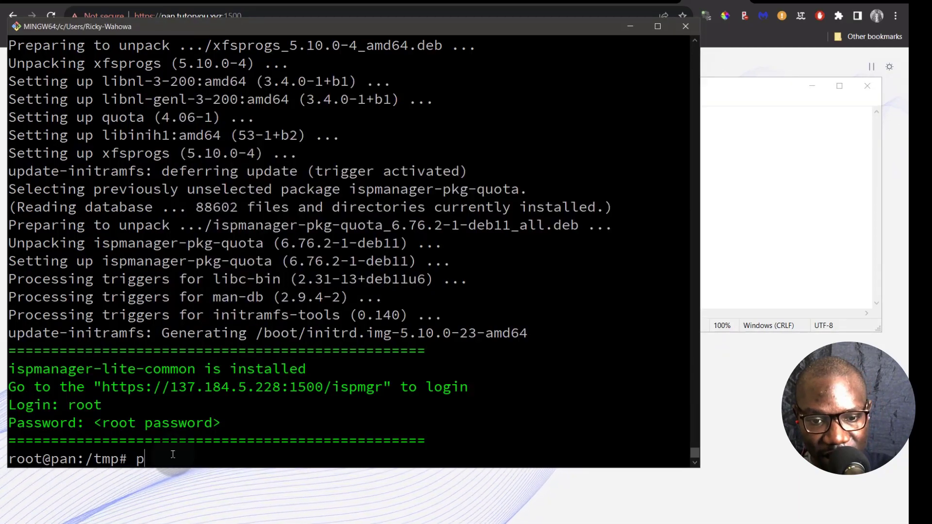
type("passw")
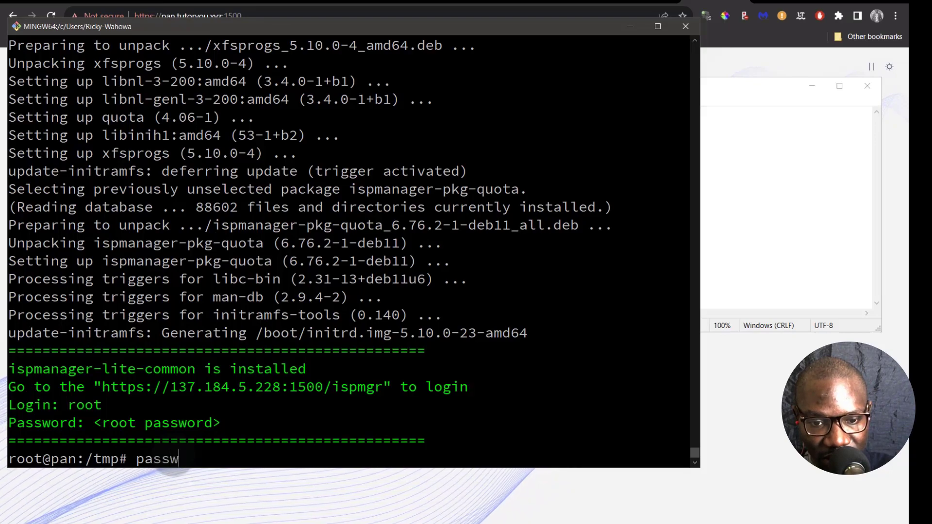
type("d root")
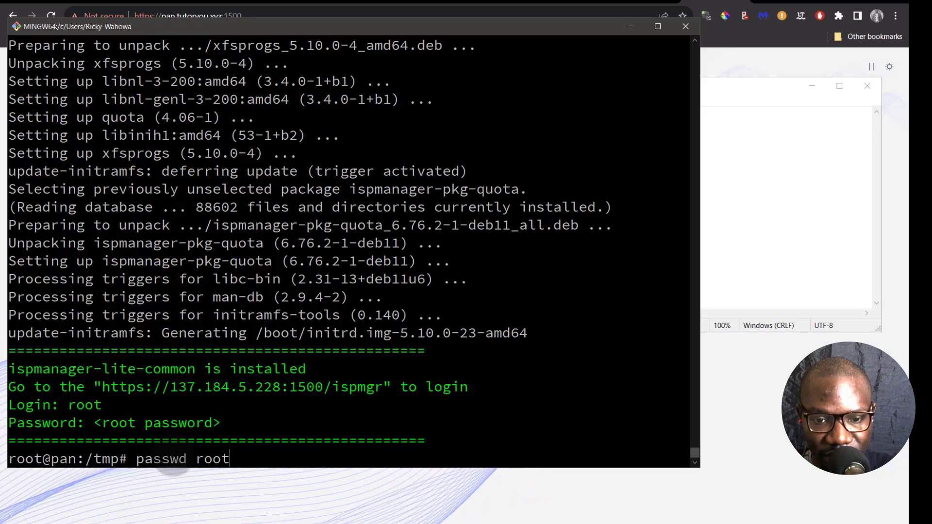
key("Return")
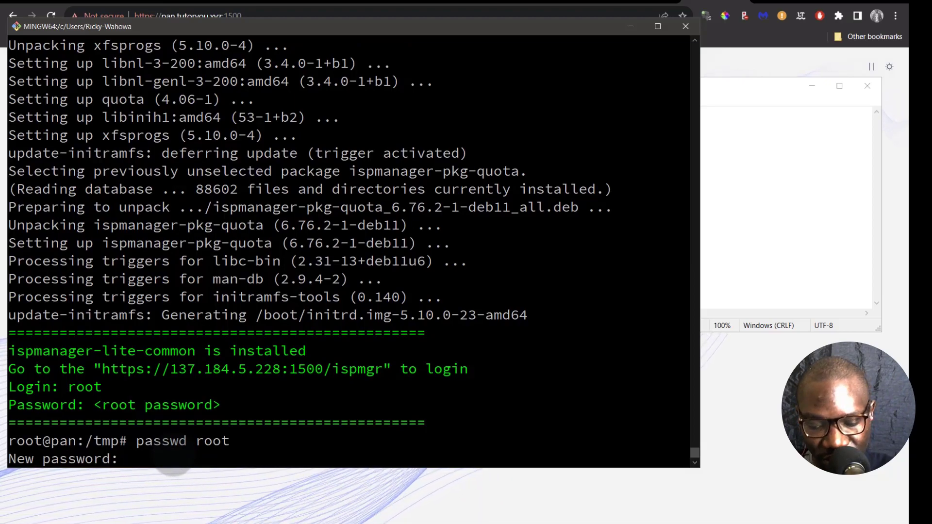
key("Return")
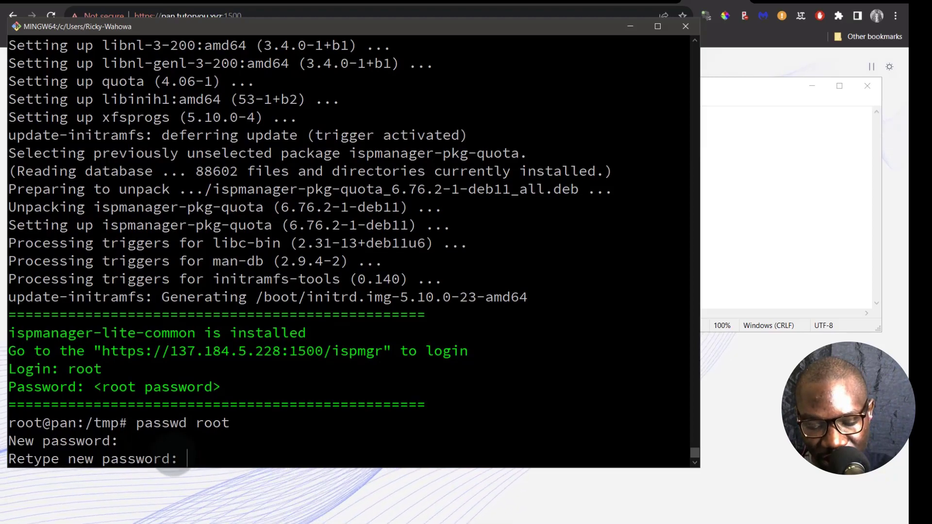
key("Return")
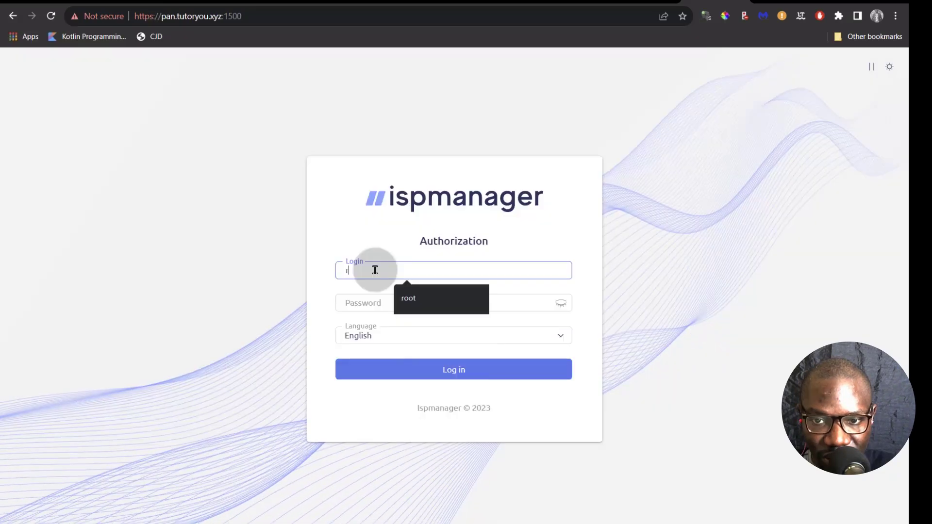
- Log in as root with the pasted password and agree to the EULA
type("root")
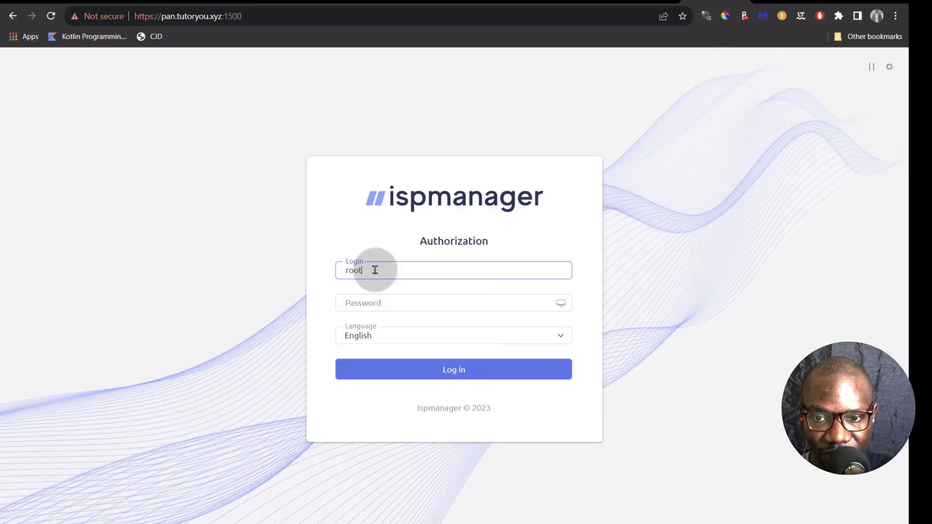
left_click(368, 306)
key("ctrl+v")
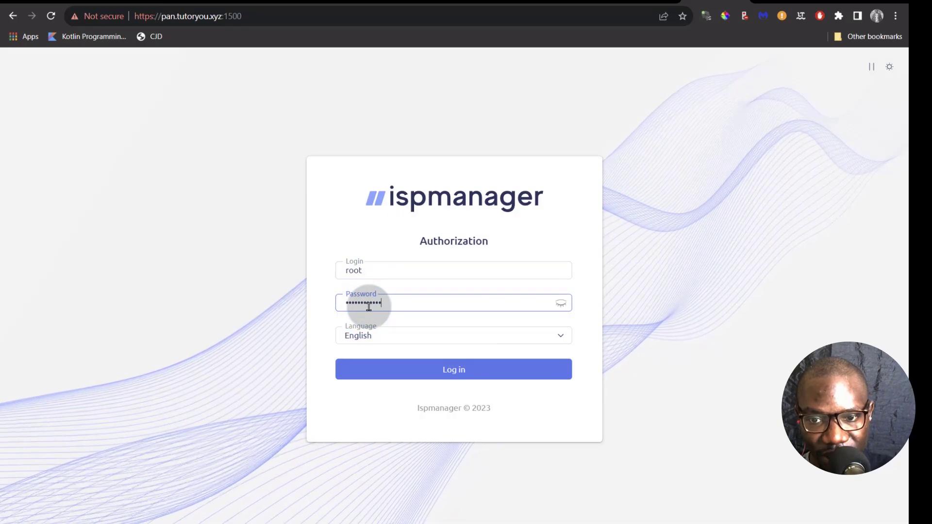
key("Return")
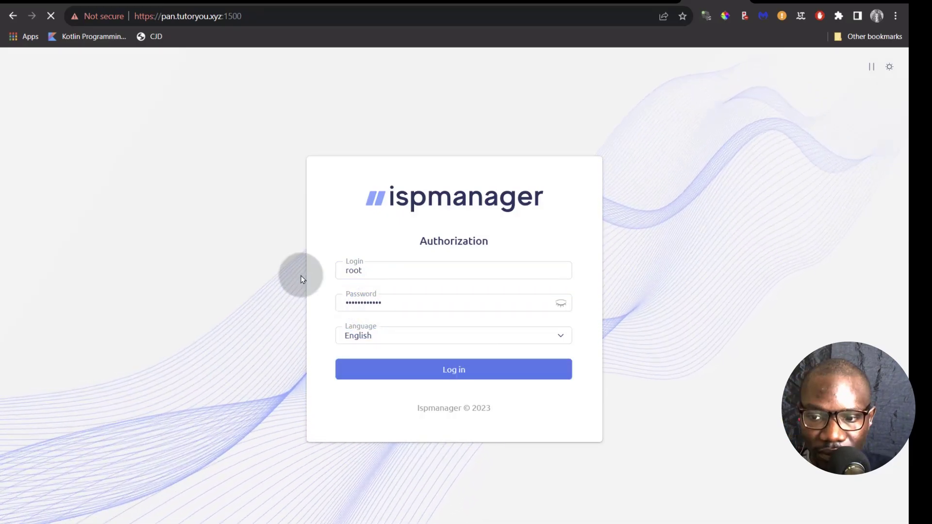
scroll(572, 392, "down", 20)
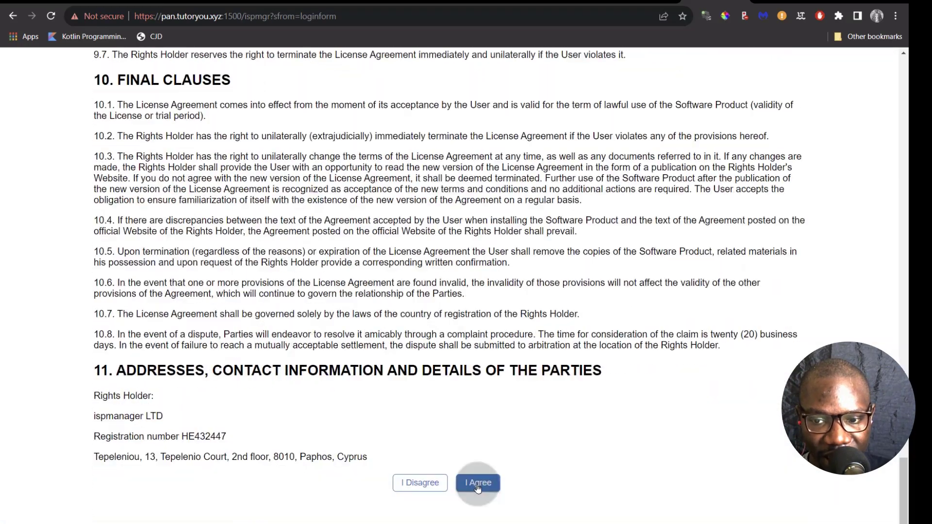
left_click(478, 486)
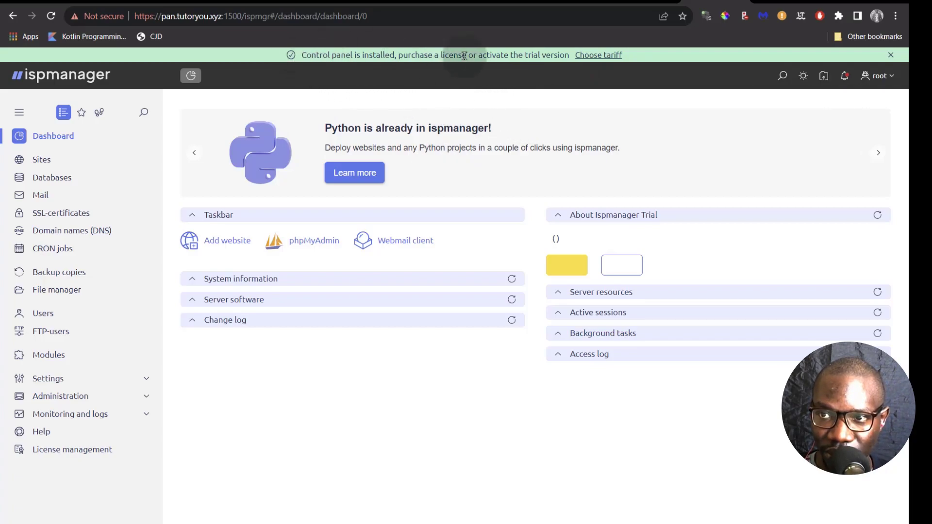
- From License management, open the tariff choices and select the free 14-day Trial
left_click(76, 453)
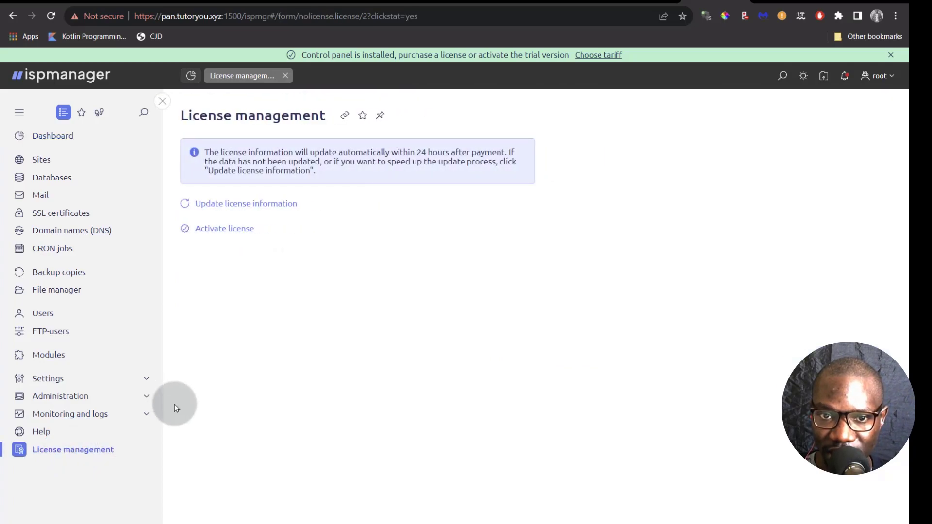
left_click(226, 231)
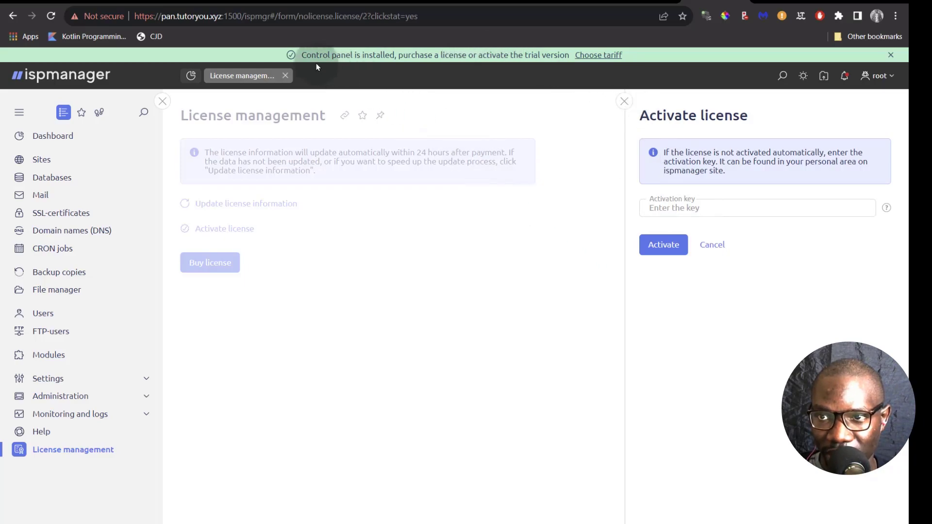
left_click(594, 57)
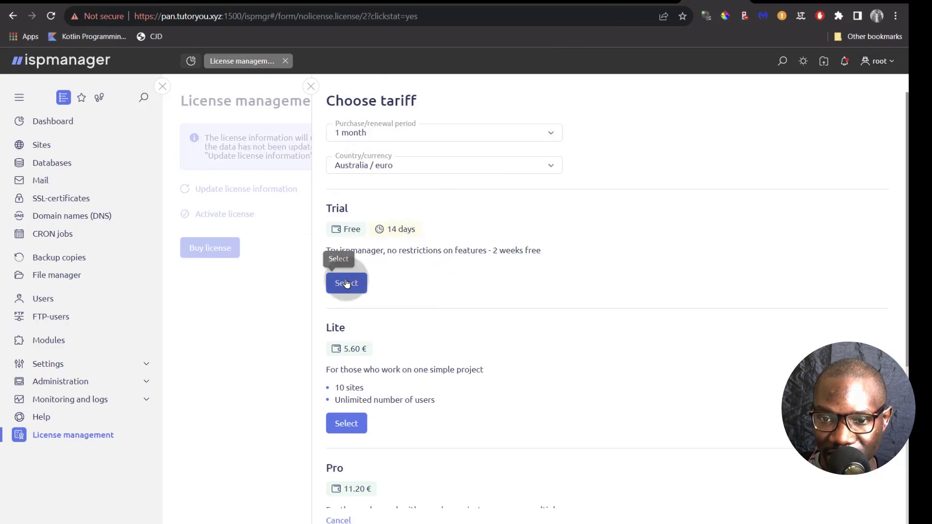
scroll(347, 315, "down", 3)
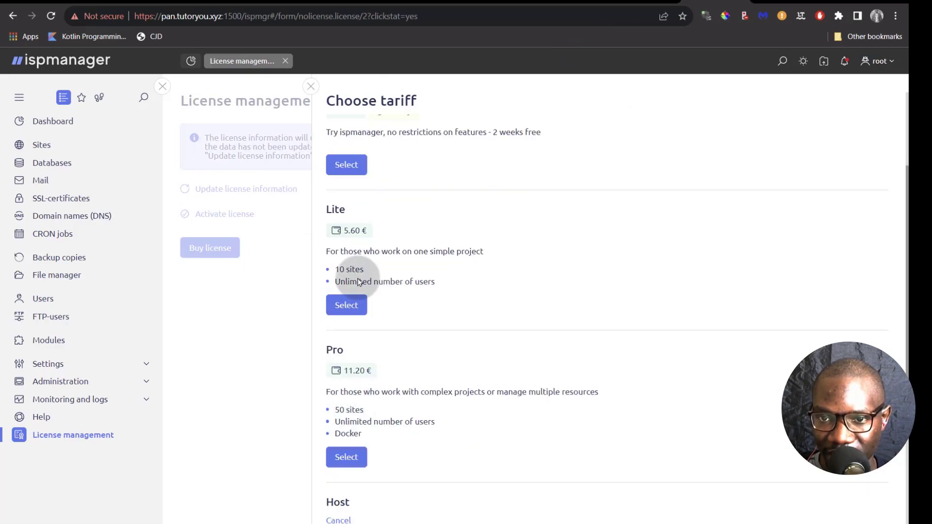
scroll(334, 347, "down", 4)
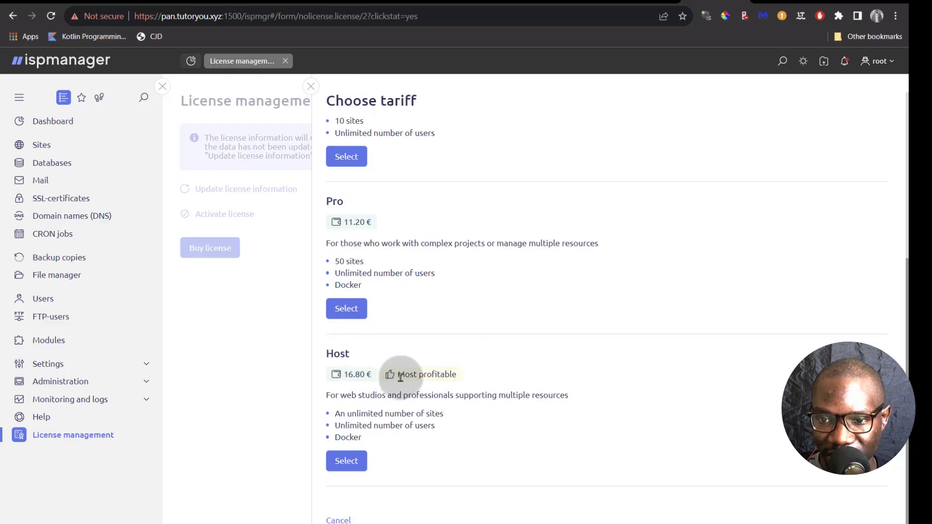
scroll(369, 391, "up", 7)
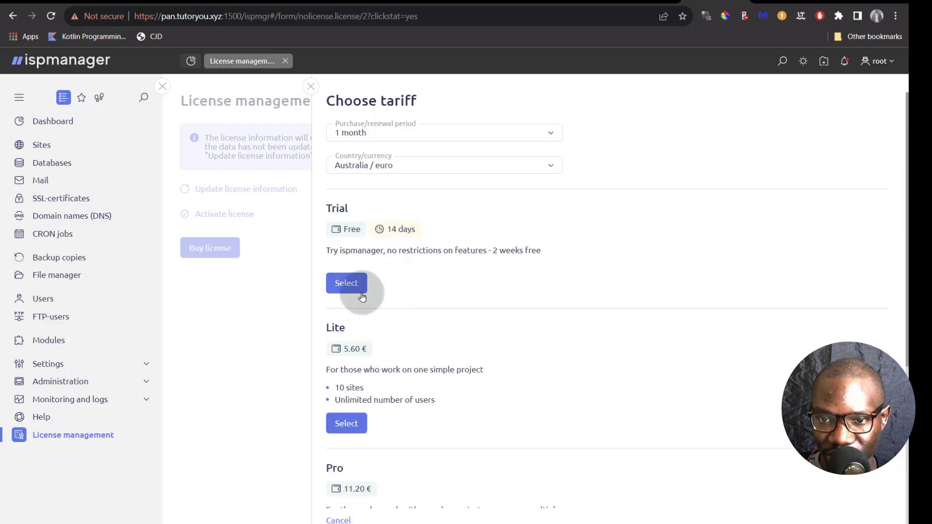
left_click(345, 285)
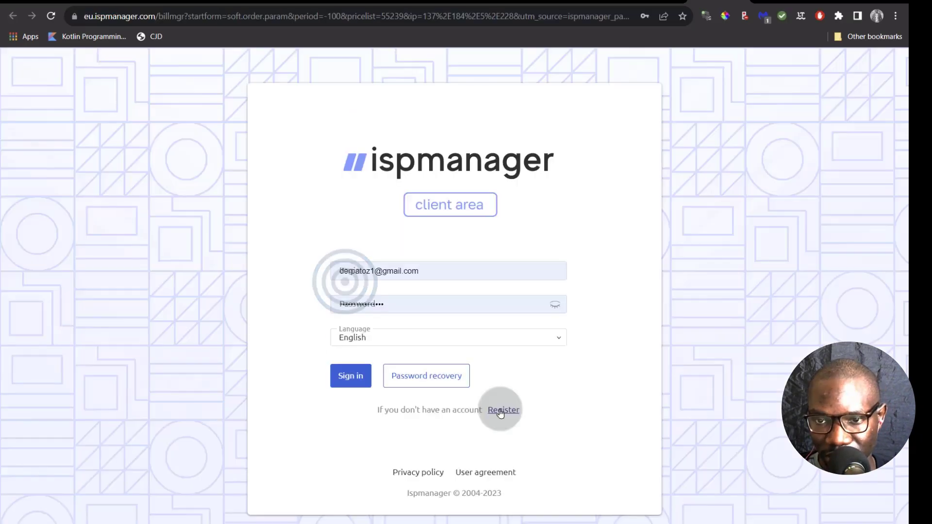
- Register with last name and e-mail, accepting product news, privacy policy and user agreement
left_click(500, 411)
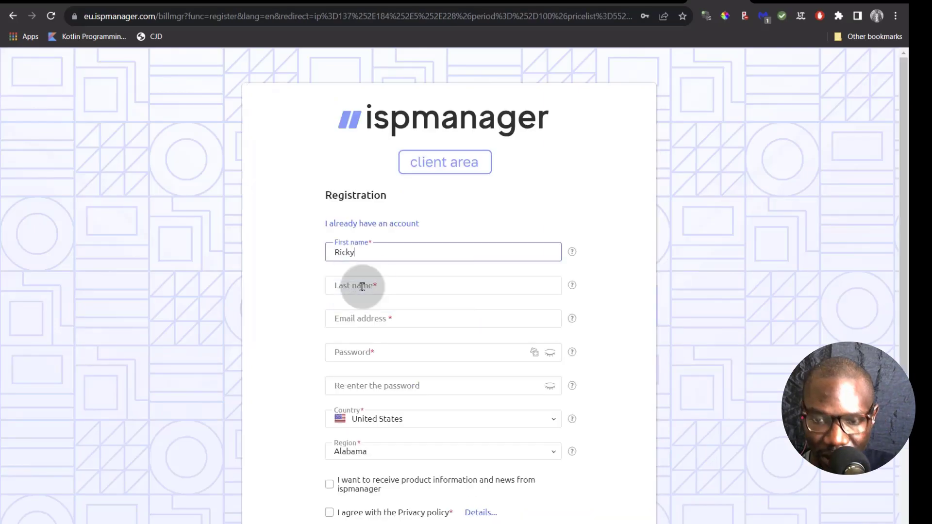
left_click(363, 286)
type("Wahowa")
left_click(383, 319)
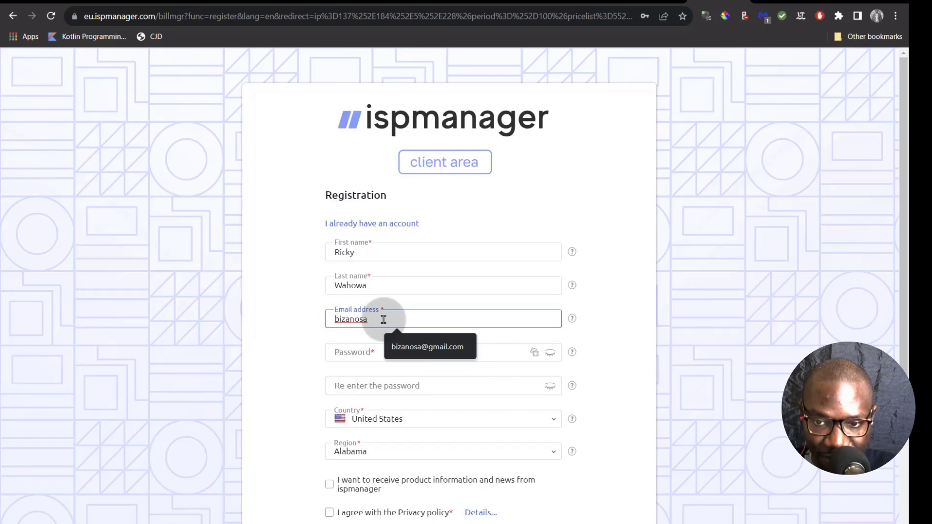
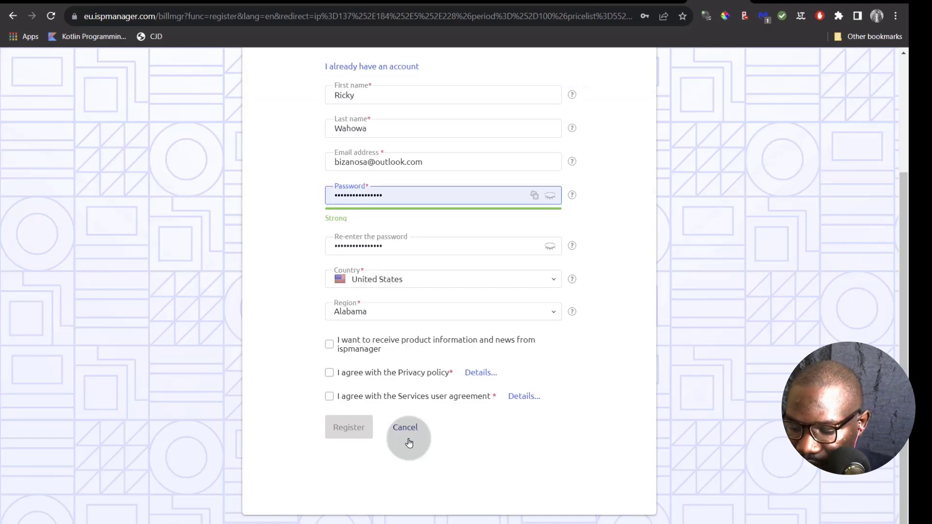
left_click(329, 344)
left_click(329, 372)
left_click(329, 396)
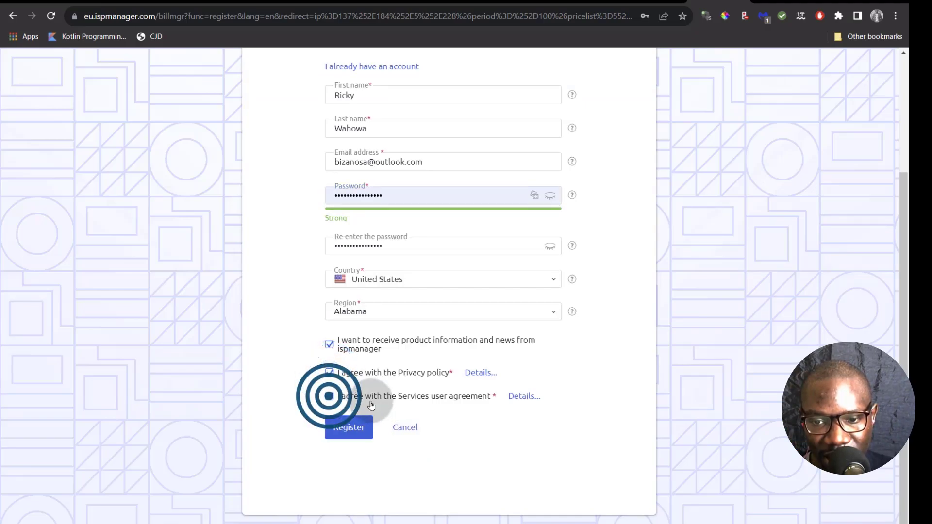
left_click(342, 427)
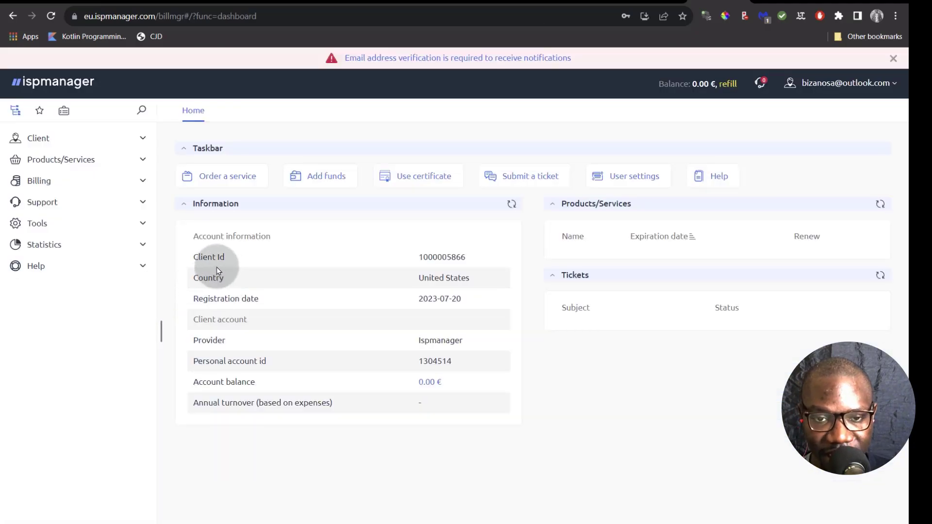
- Order the free Ispmanager 6 trial license from Ispmanager licenses and activate it at 0.00 €
left_click(136, 159)
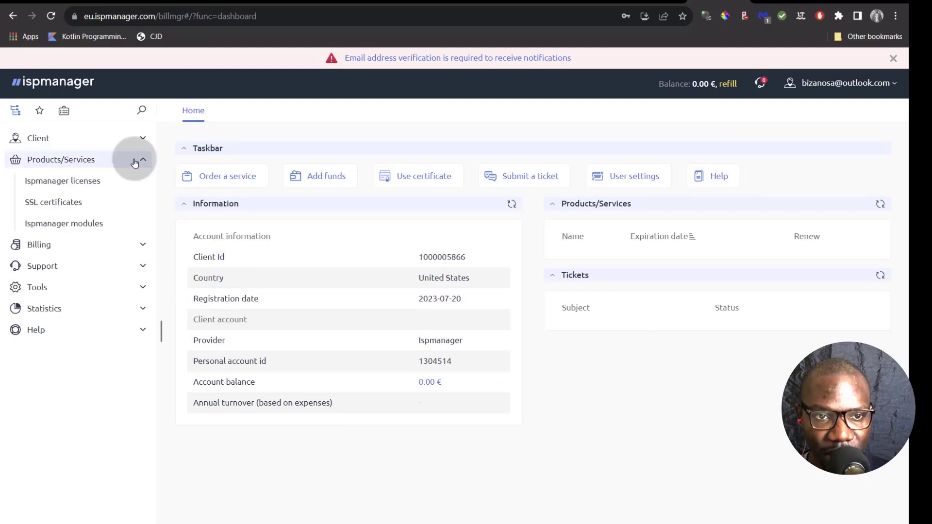
left_click(56, 185)
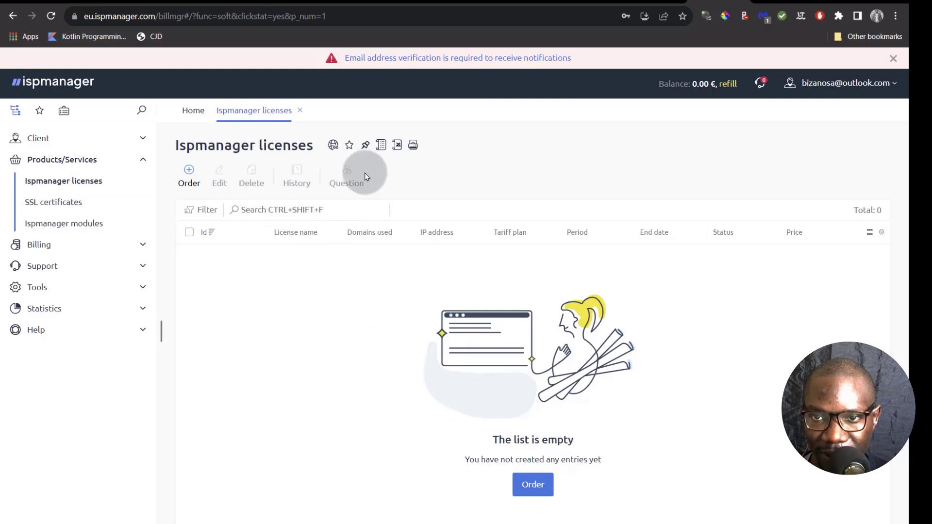
left_click(530, 487)
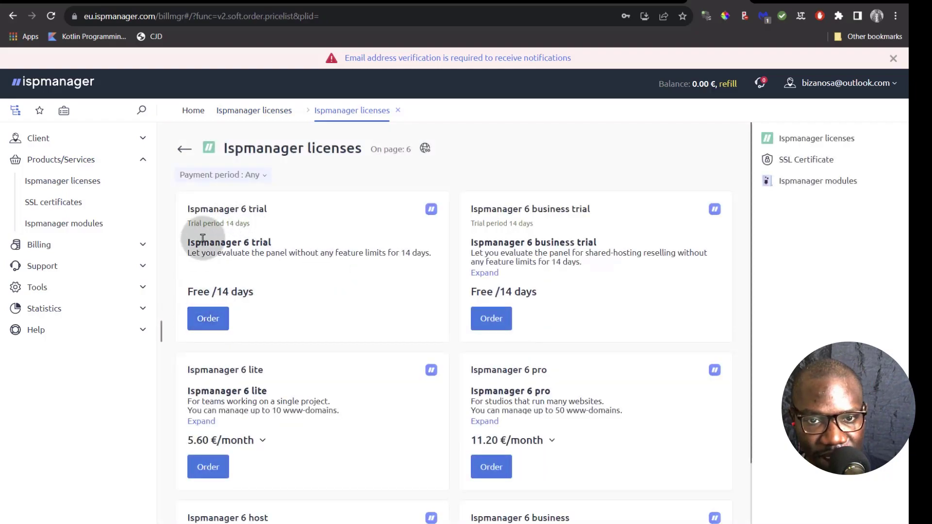
left_click(219, 310)
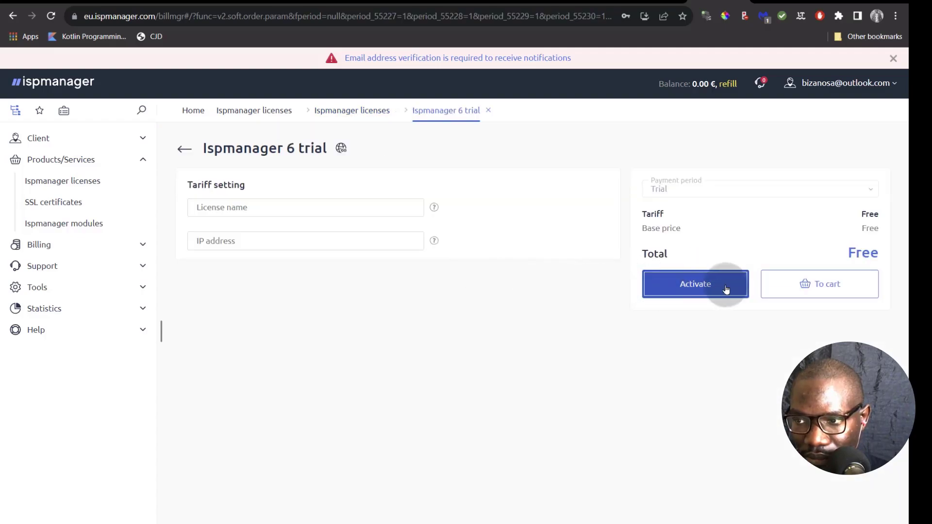
left_click(693, 285)
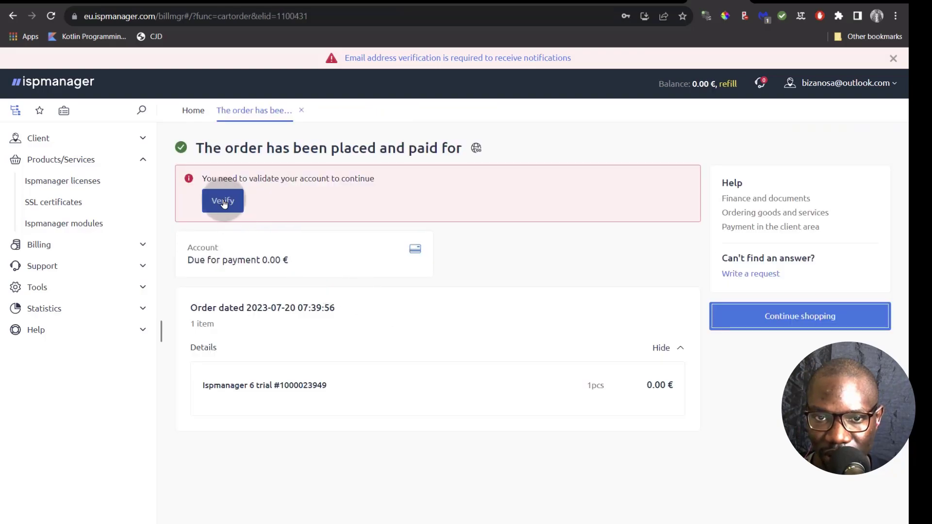
left_click(224, 203)
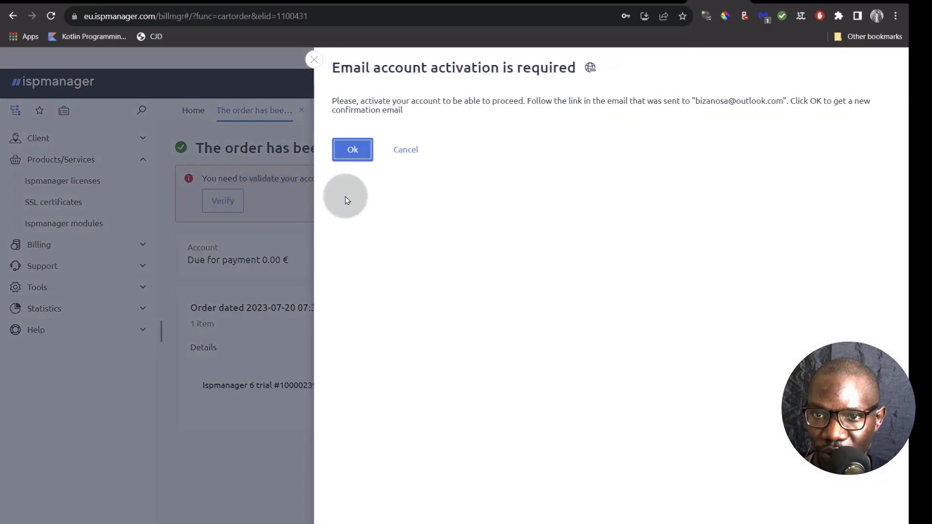
left_click(355, 151)
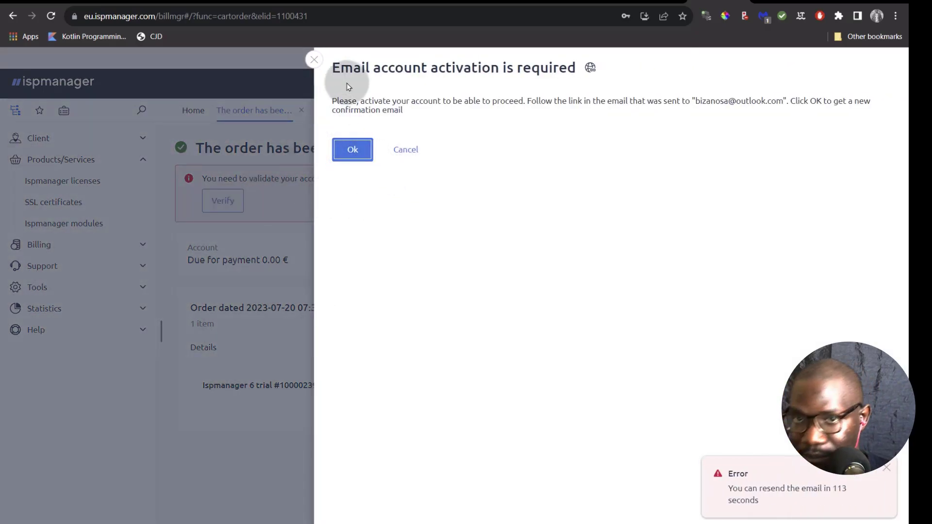
left_click(314, 61)
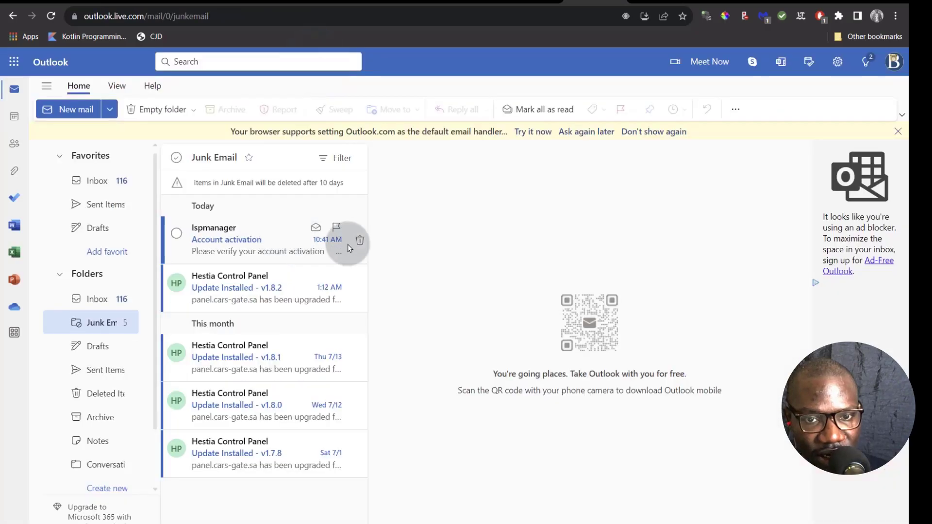
- Open the ispmanager 'Account activation' email in Junk Email and confirm the account
left_click(273, 254)
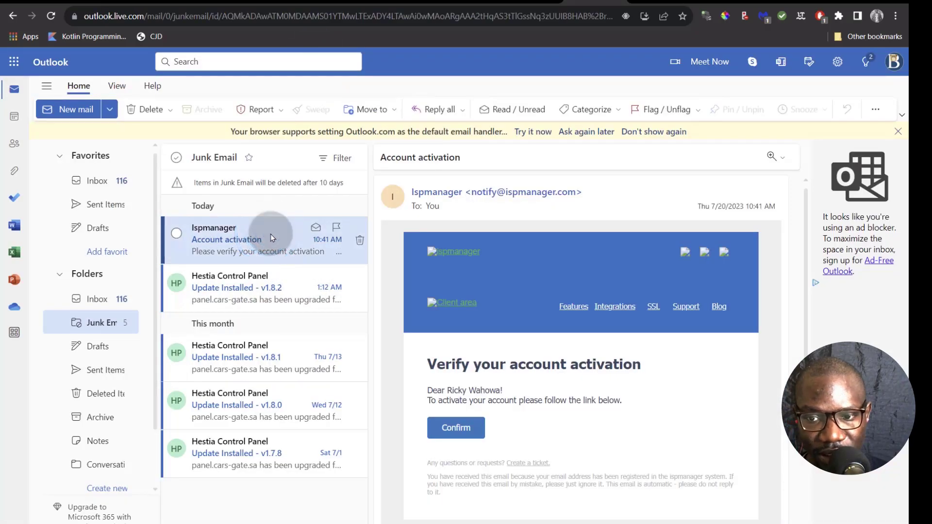
scroll(592, 375, "down", 1)
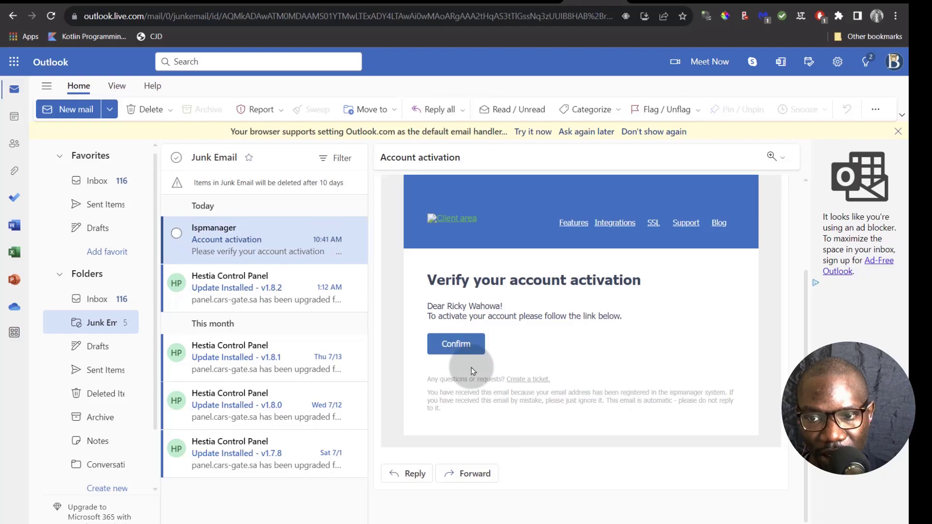
left_click(454, 345)
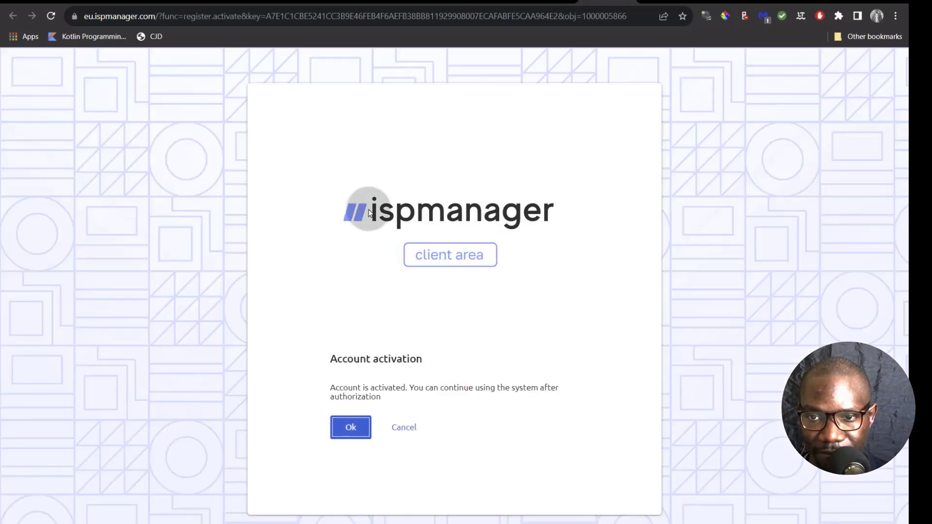
- Acknowledge the account activation and delete the duplicate trial license that has no IP address
left_click(346, 426)
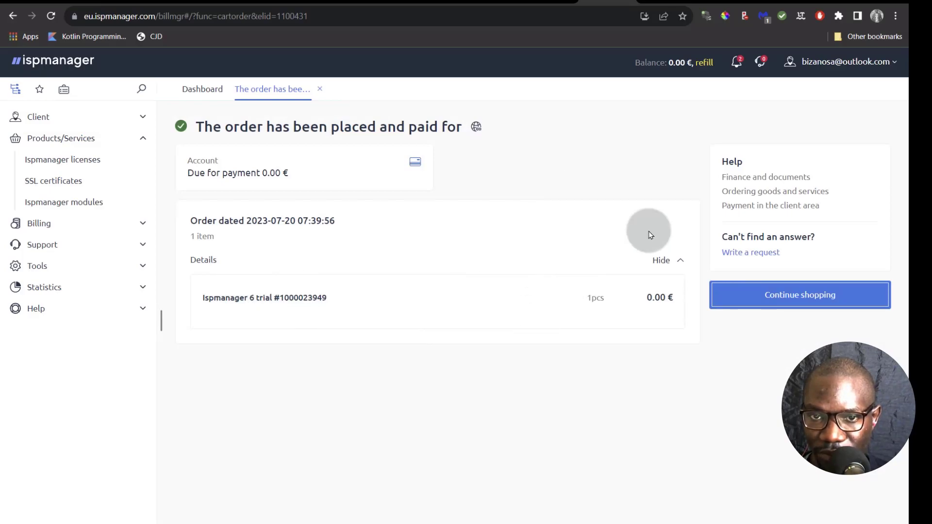
left_click(792, 296)
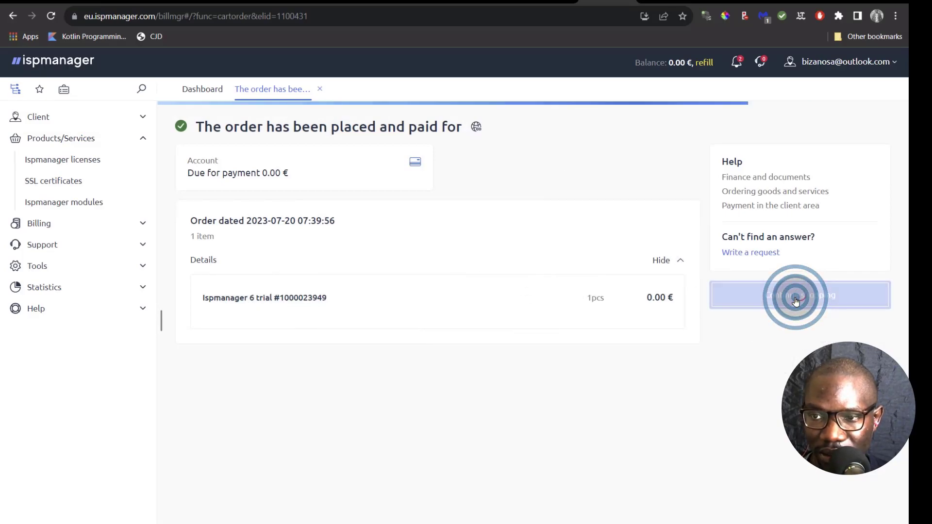
left_click(57, 160)
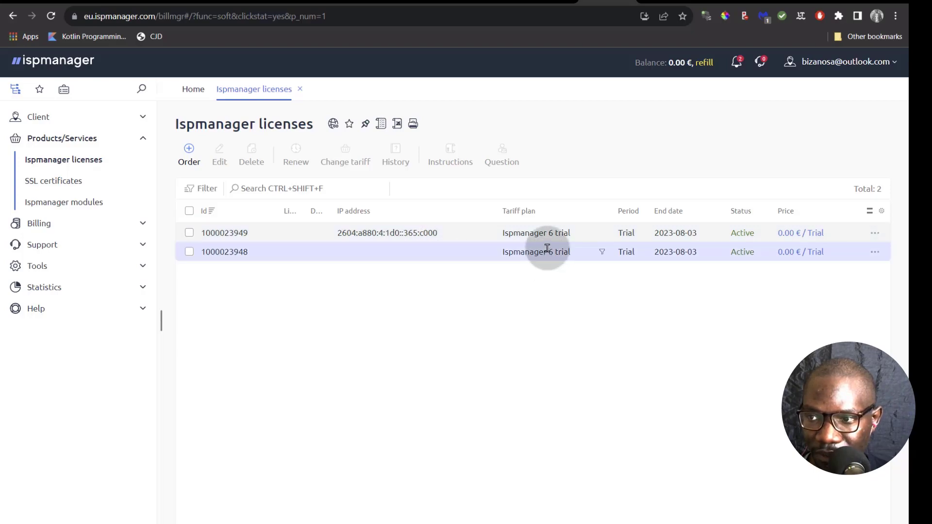
left_click(189, 252)
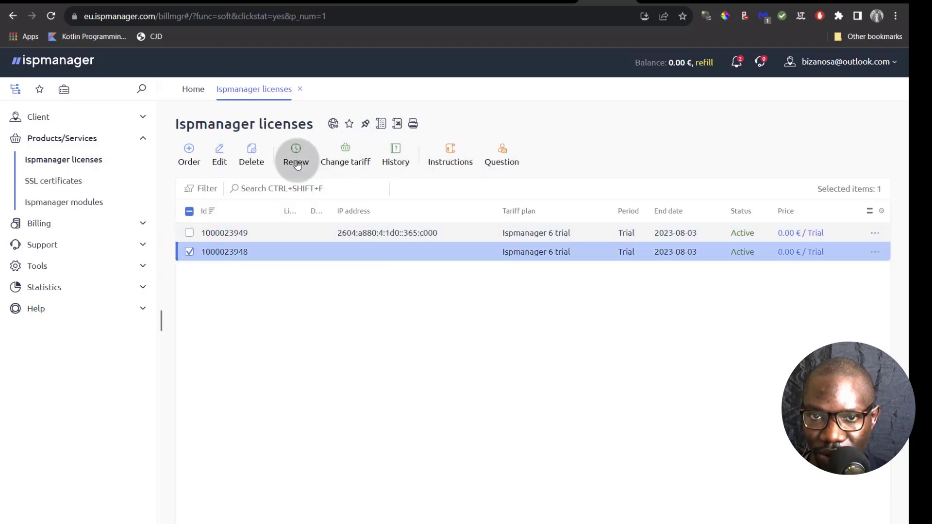
left_click(248, 154)
left_click(248, 268)
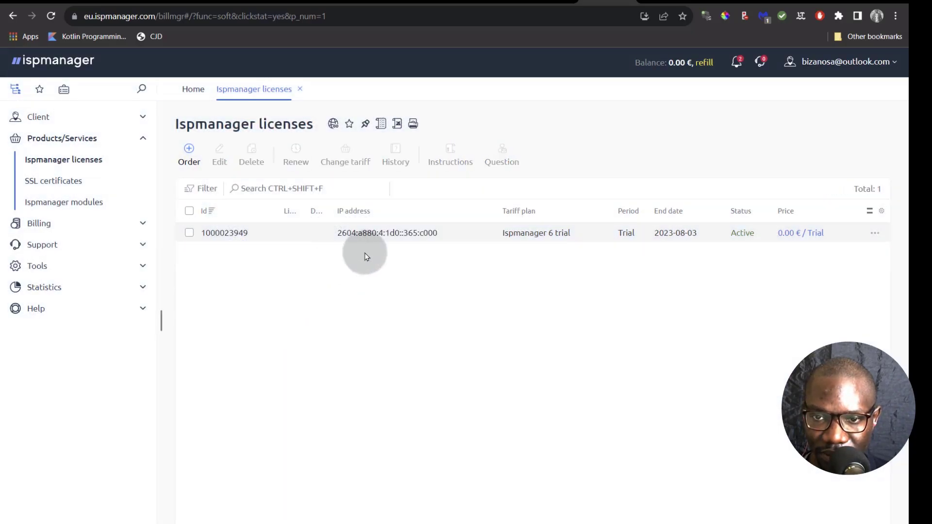
- Open the remaining trial license's settings via Edit in its actions menu
left_click(400, 232)
left_click(874, 233)
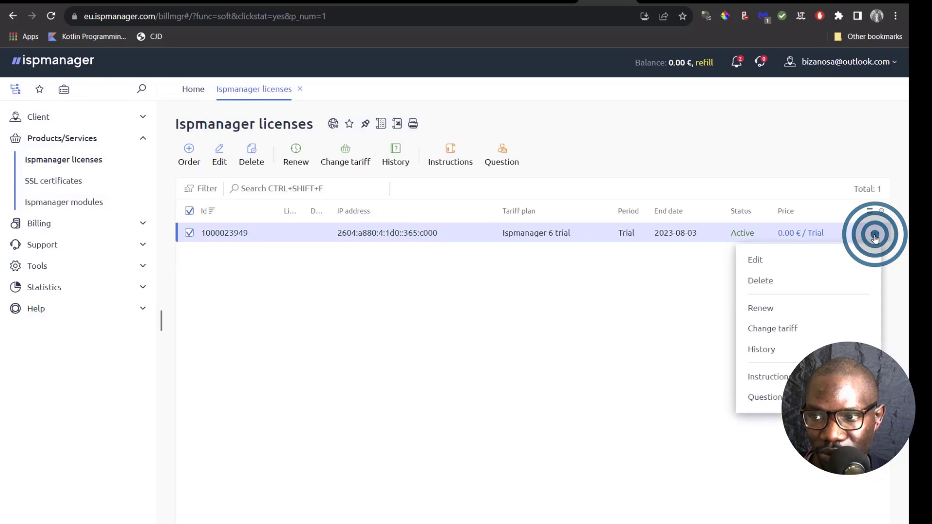
left_click(755, 258)
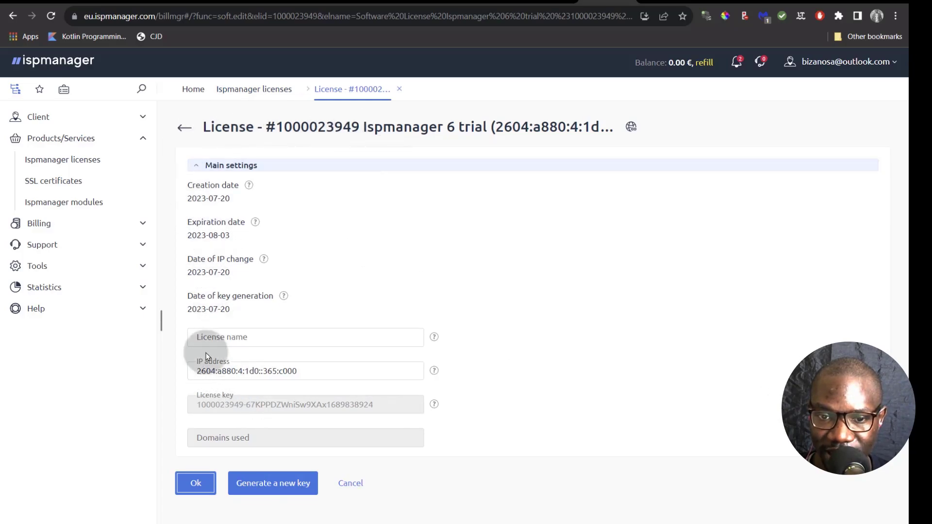
- Copy the trial license key from its details and return to the panel's License management page
left_click(247, 371)
triple_click(247, 371)
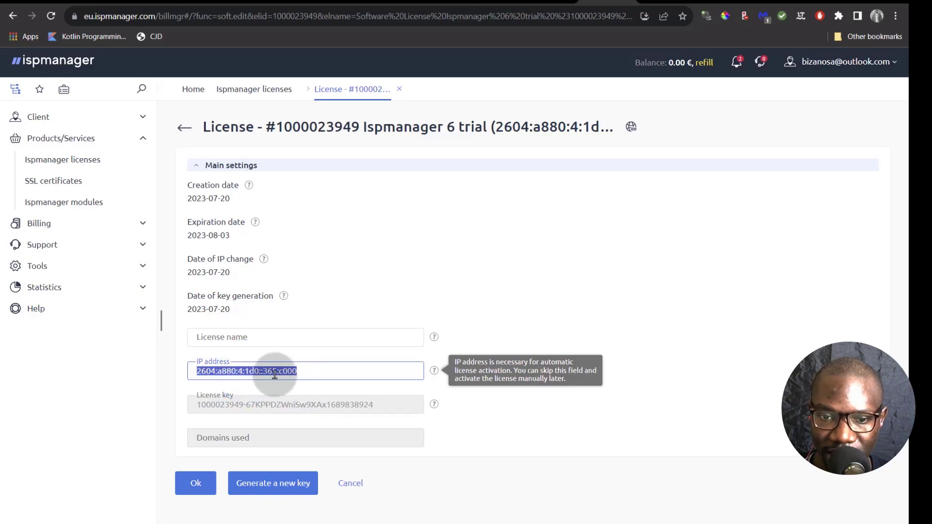
left_click(497, 436)
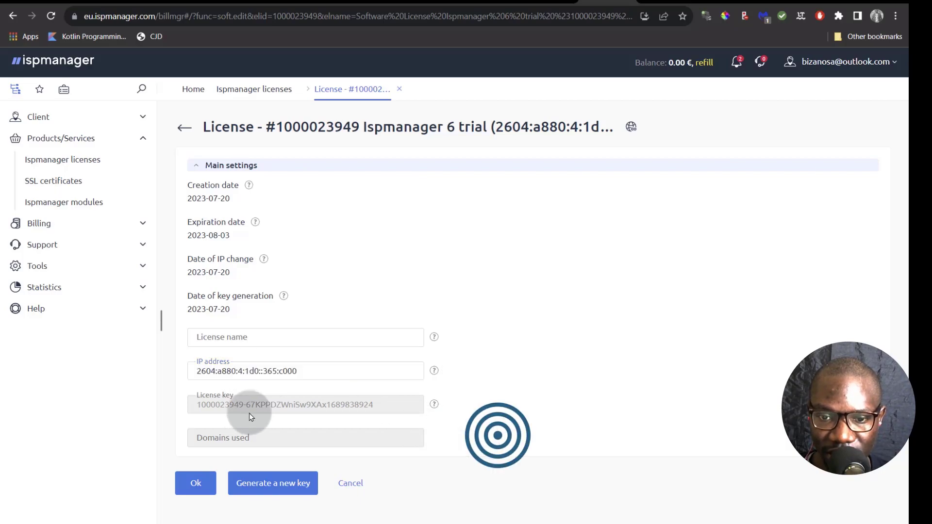
triple_click(266, 405)
key("ctrl+c")
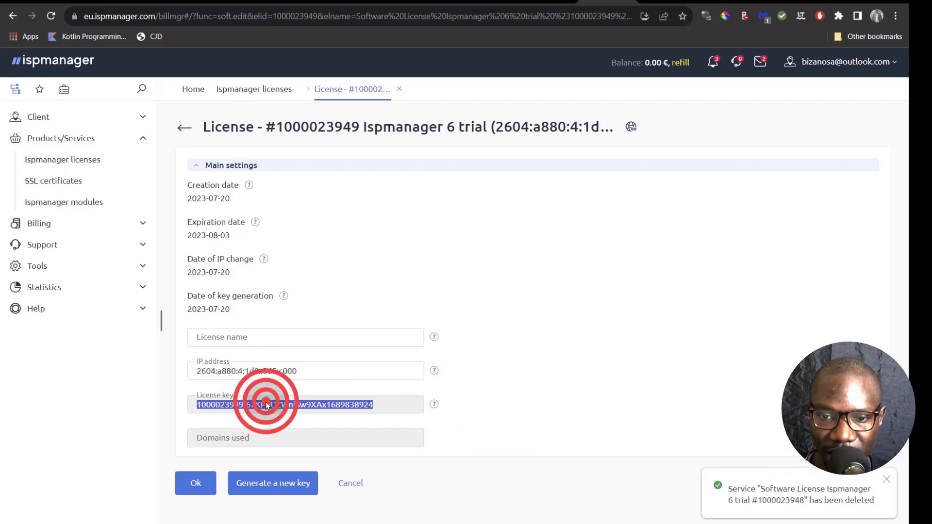
right_click(266, 405)
left_click(296, 411)
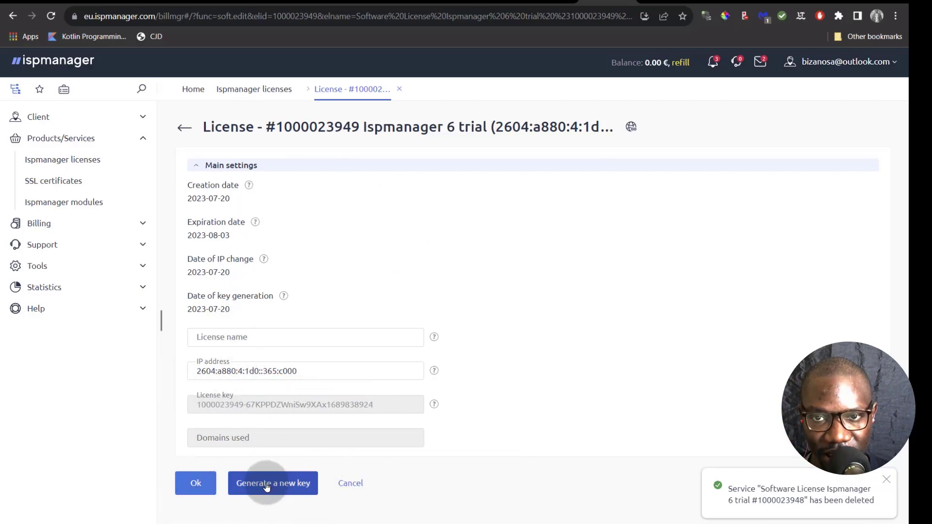
left_click(678, 5)
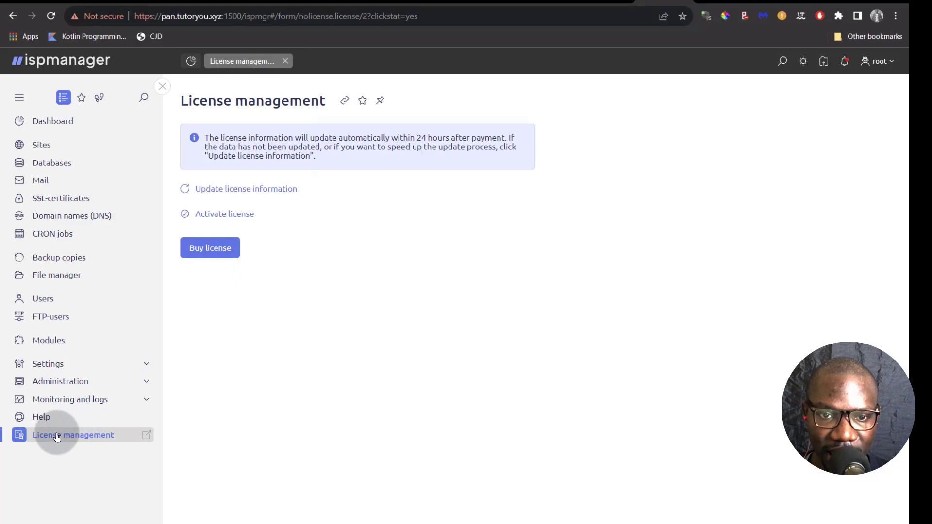
- Activate the panel with the pasted key, installing a Trial License expiring 2023-08-03
left_click(232, 215)
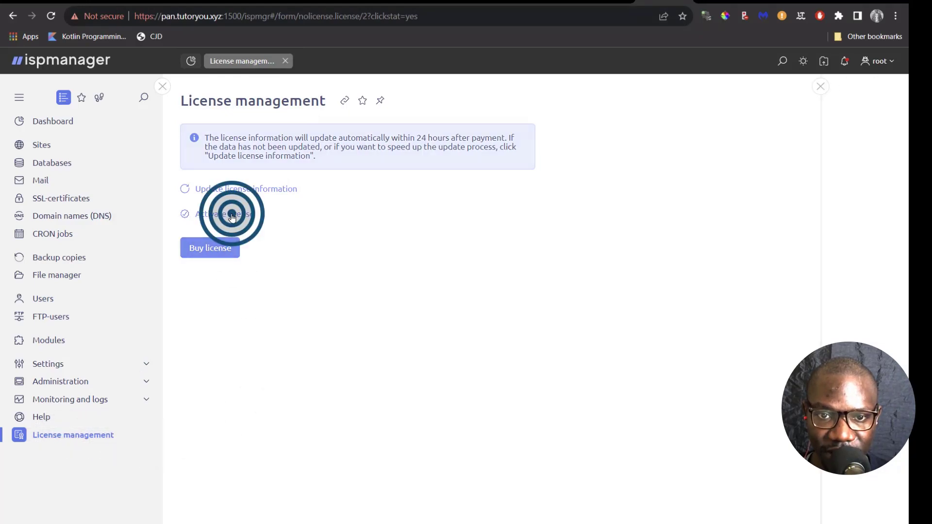
right_click(689, 192)
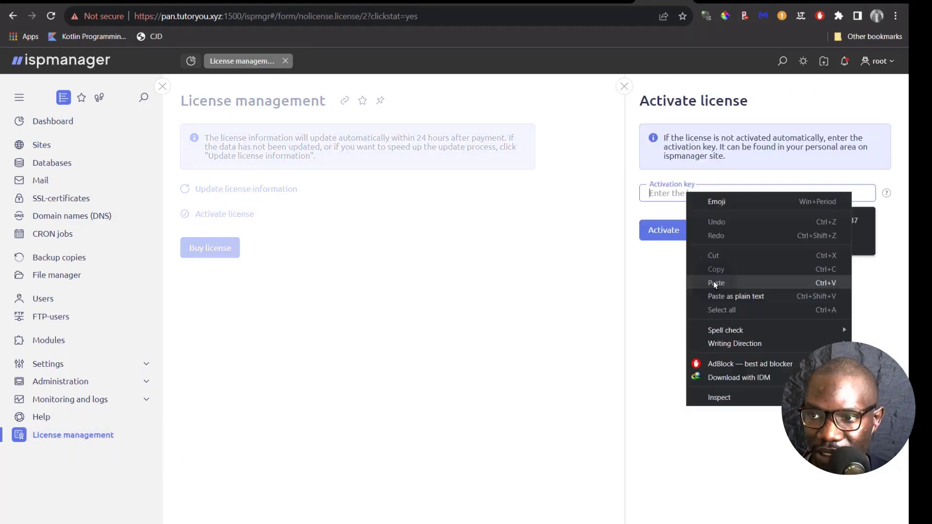
left_click(706, 281)
left_click(663, 232)
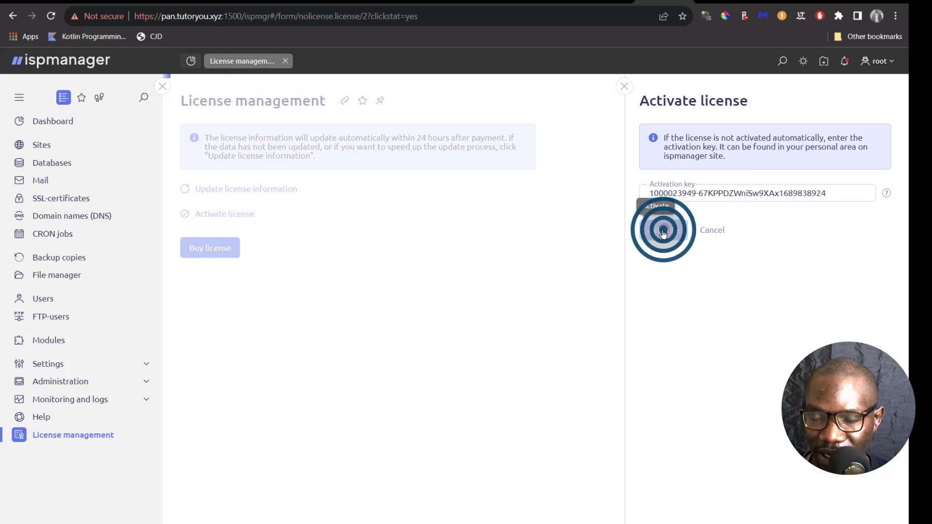
left_click(475, 283)
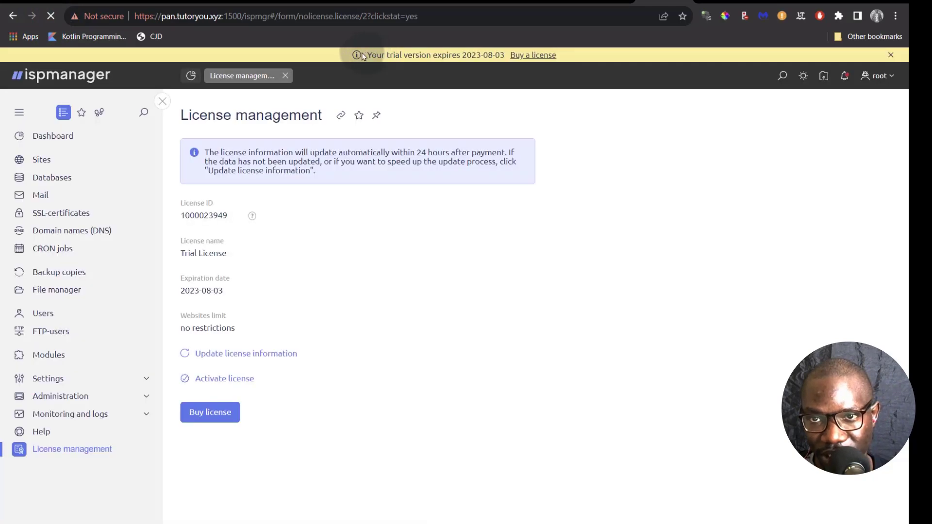
left_click_drag(368, 51, 446, 49)
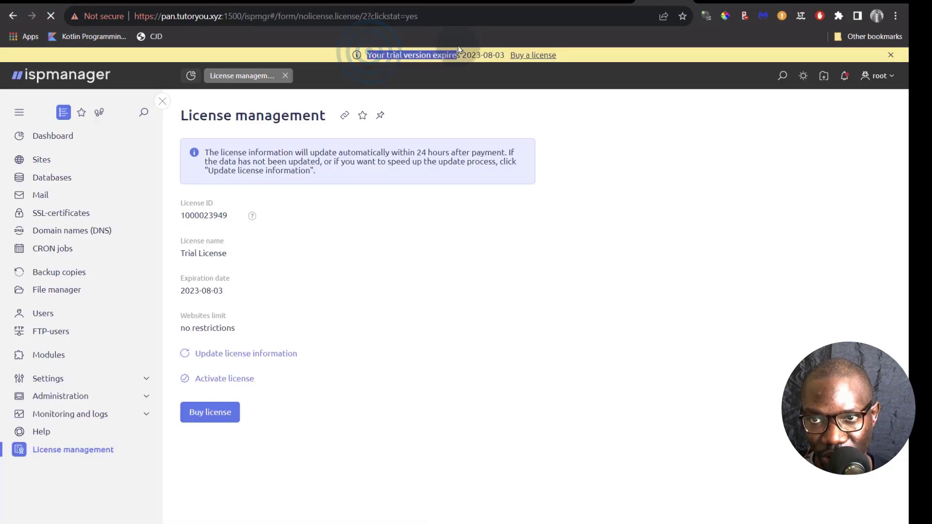
left_click(548, 113)
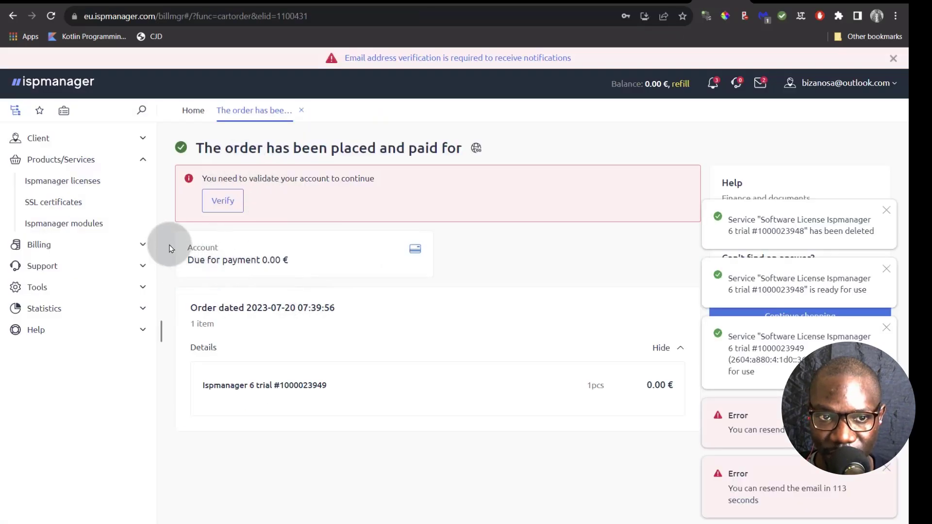
- Browse the license plans available to order, then return to the owned licenses list
left_click(59, 180)
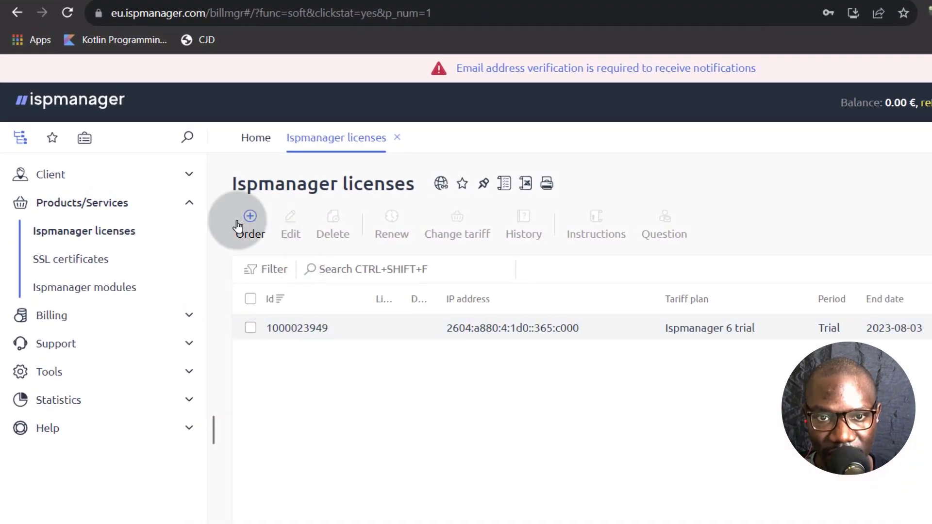
left_click(251, 216)
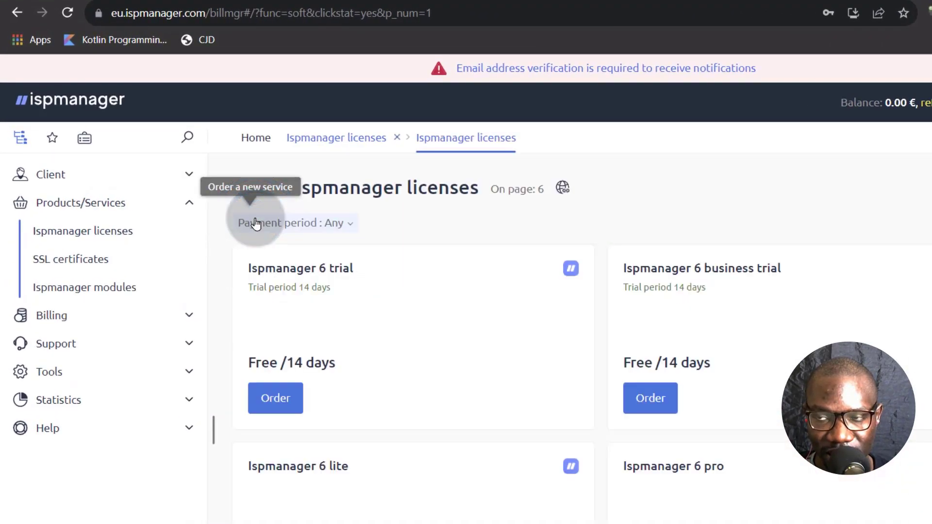
scroll(649, 334, "down", 3)
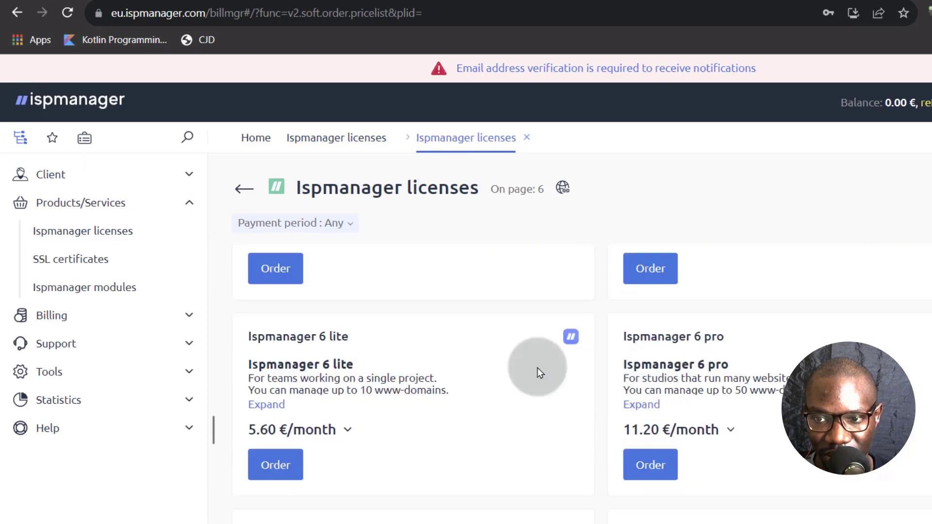
scroll(430, 495, "up", 3)
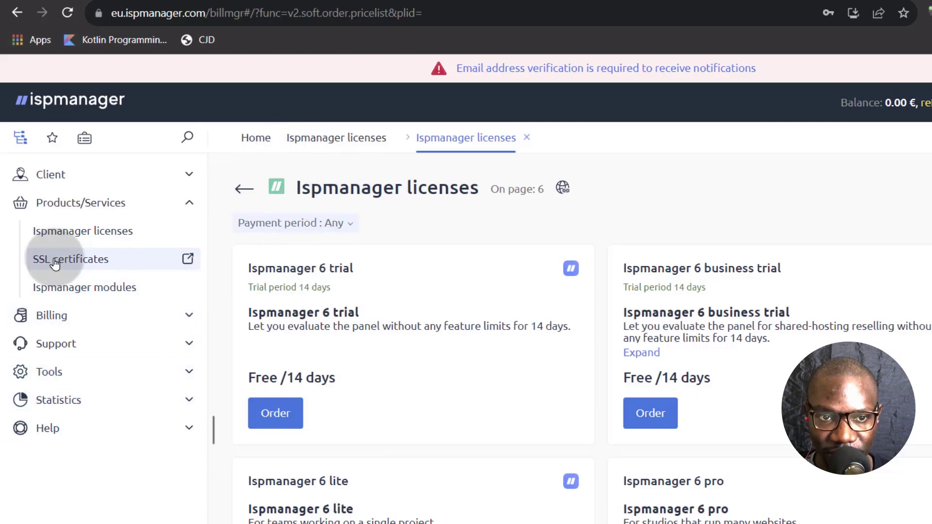
left_click(78, 230)
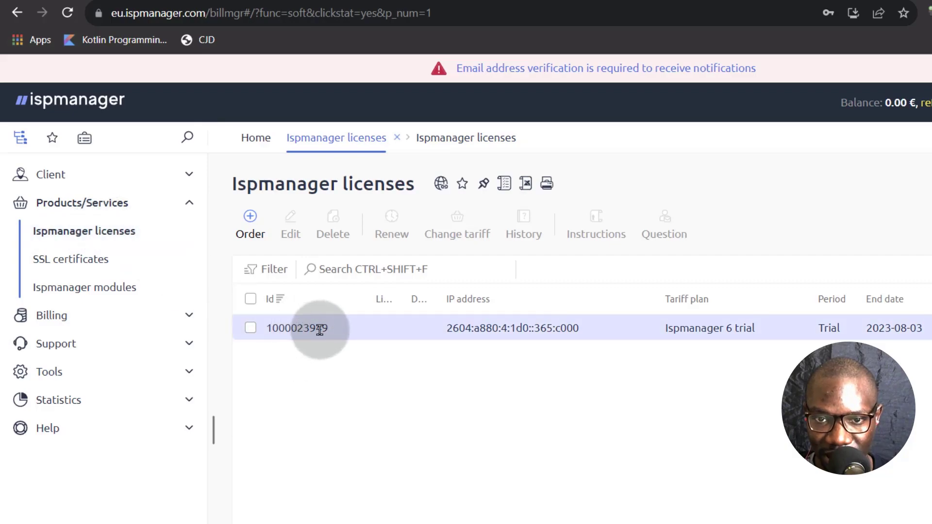
- Open the Ispmanager 6 trial license's details and select its IP address
left_click(287, 329)
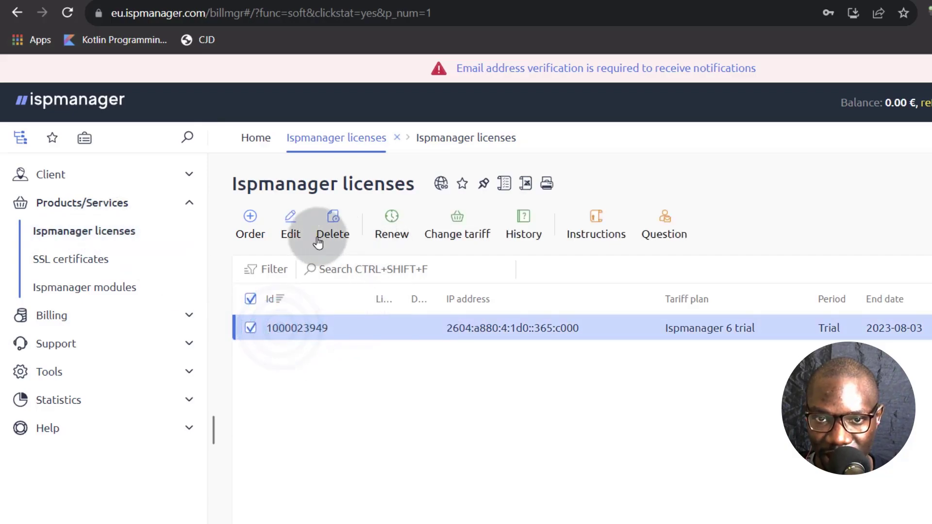
left_click(289, 224)
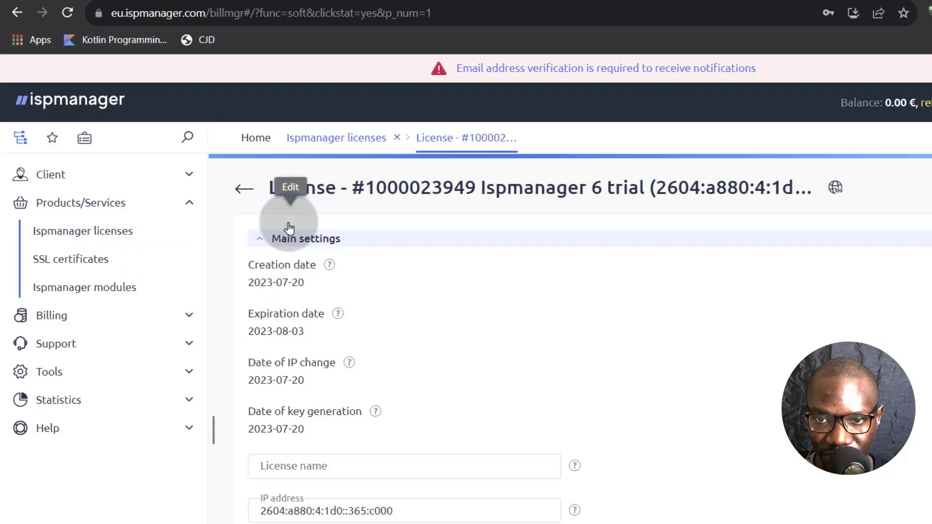
triple_click(339, 510)
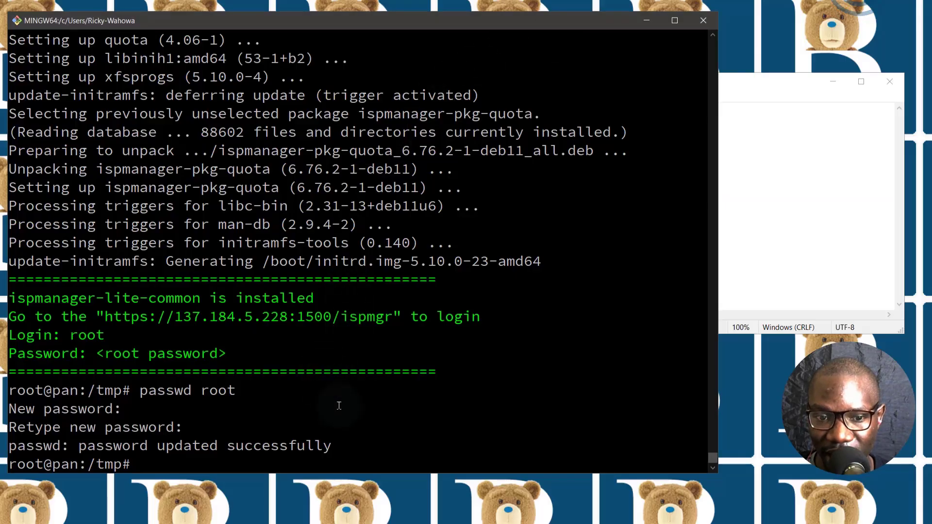
- Bring the Git Bash terminal forward to check the root password change output
left_click(160, 478)
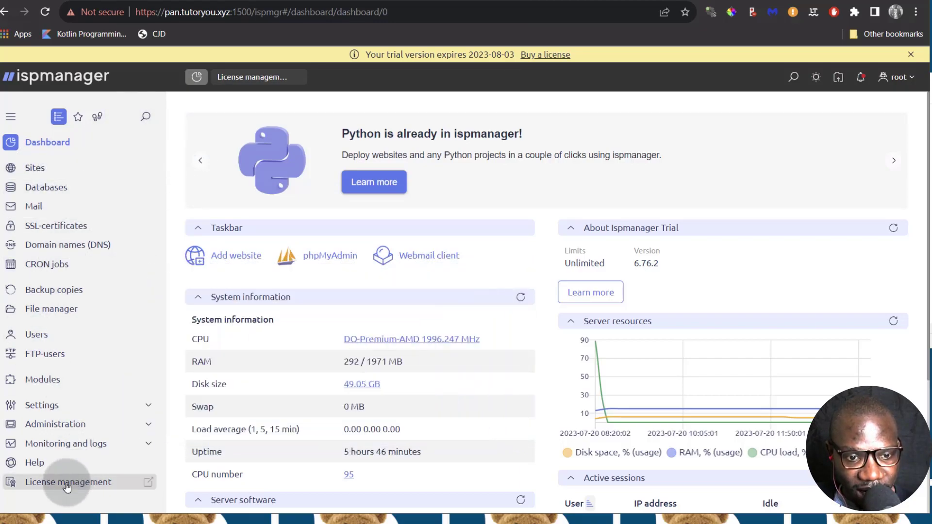
- View the empty Sites list, then move to the empty Databases list
left_click(37, 170)
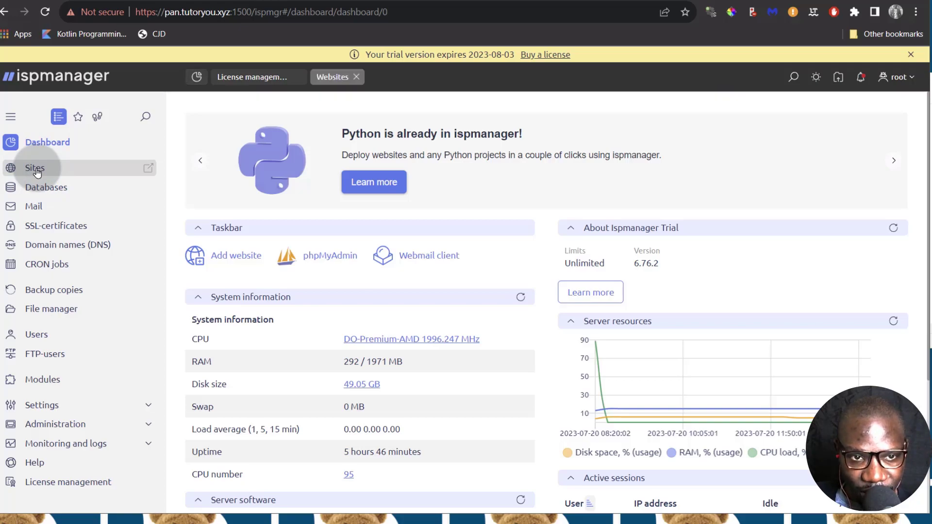
left_click(37, 170)
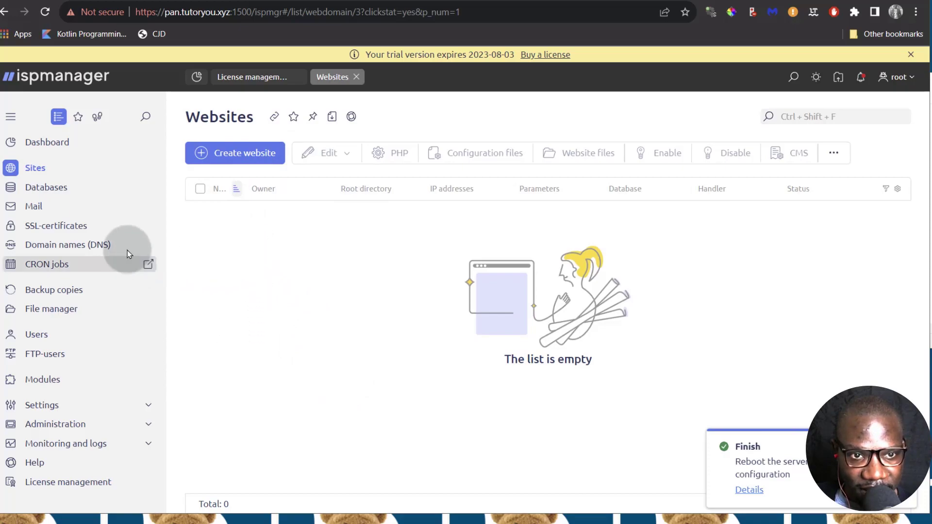
left_click(39, 190)
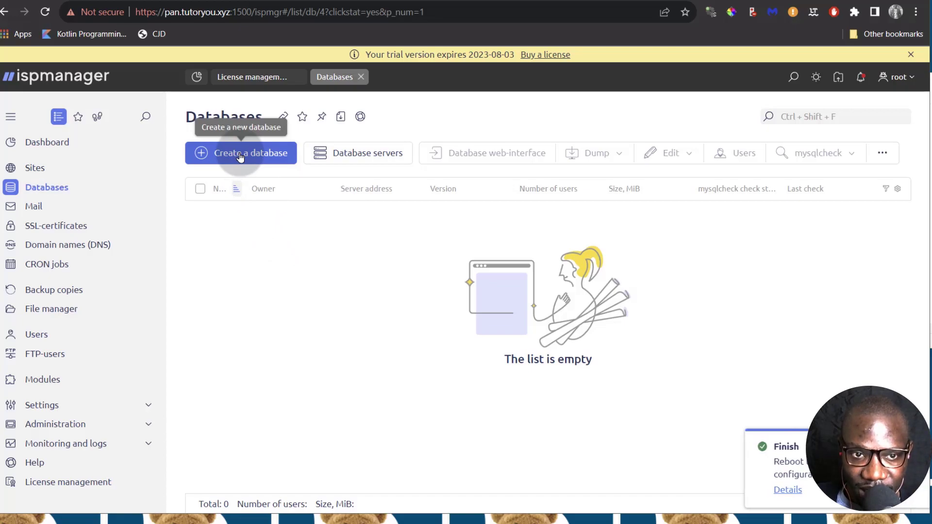
- Step through the empty Mail and SSL certificates sections to the empty Domain names (DNS) list
left_click(43, 210)
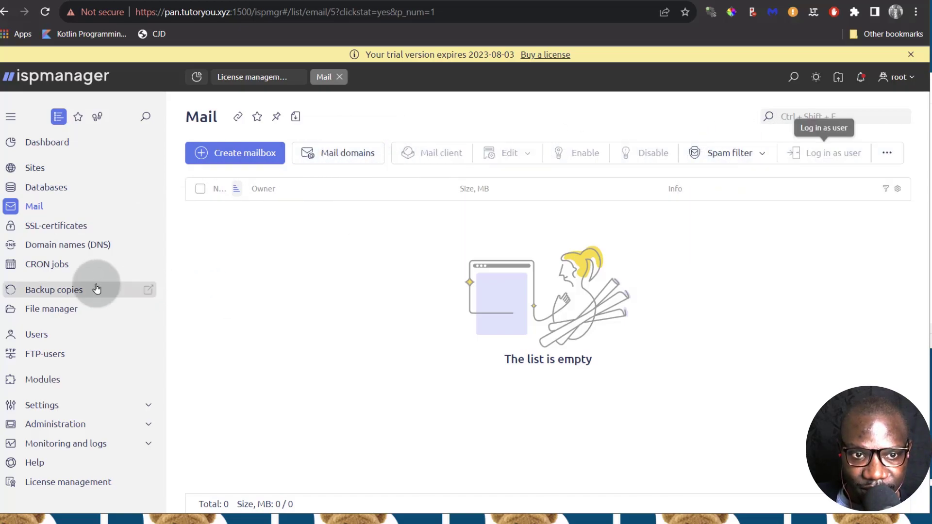
left_click(38, 229)
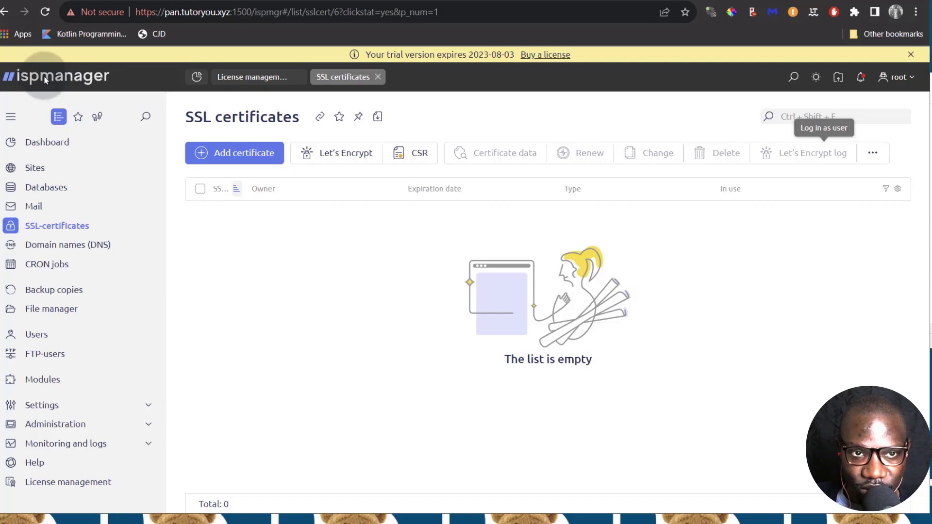
left_click(59, 249)
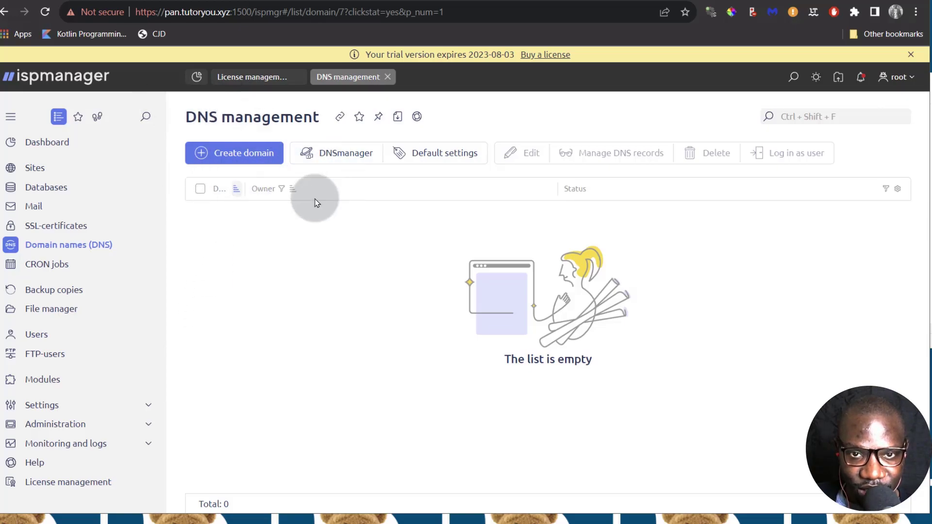
- Look at Cron jobs, its new-job form and Backup copies, ending in File manager at root's home
left_click(45, 266)
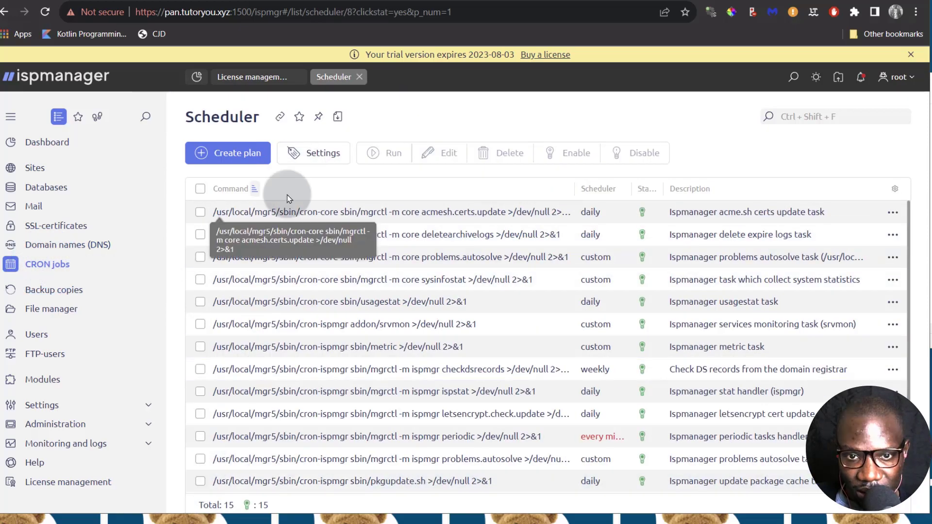
scroll(265, 234, "down", 2)
scroll(274, 394, "up", 2)
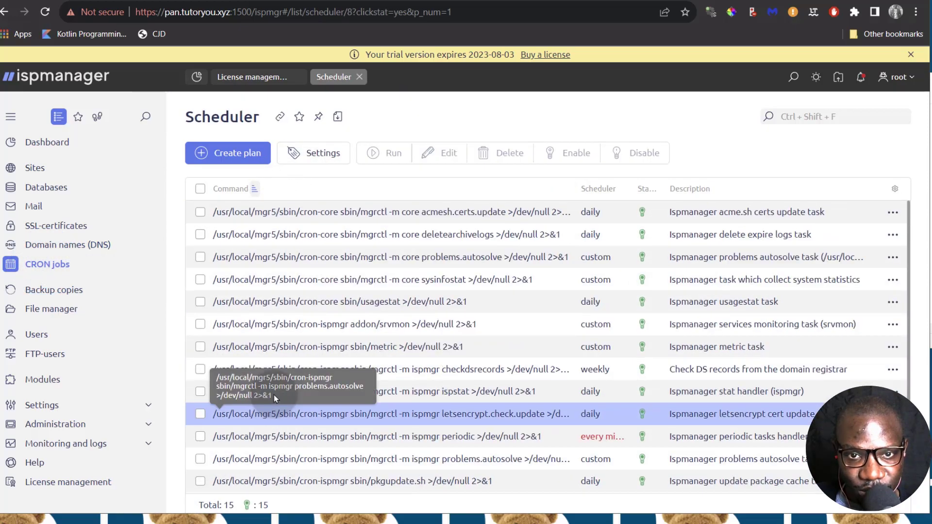
left_click(230, 157)
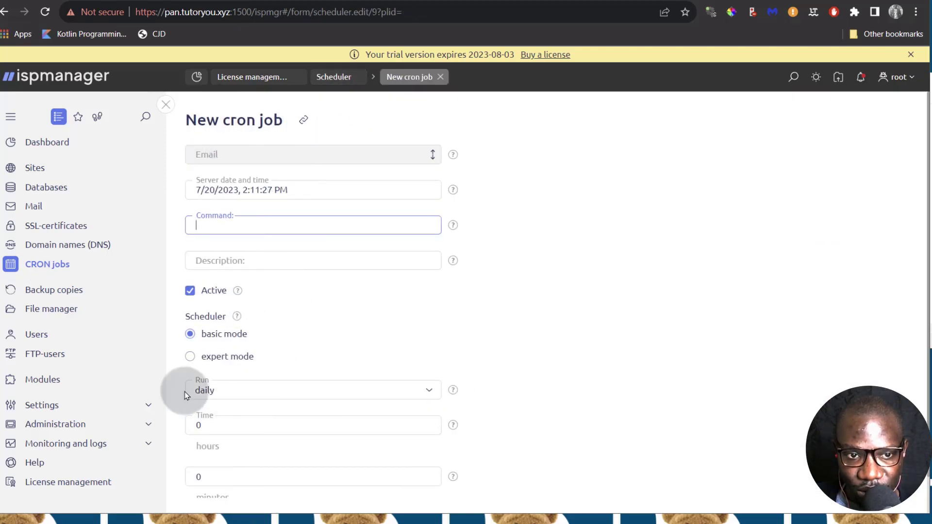
left_click(54, 290)
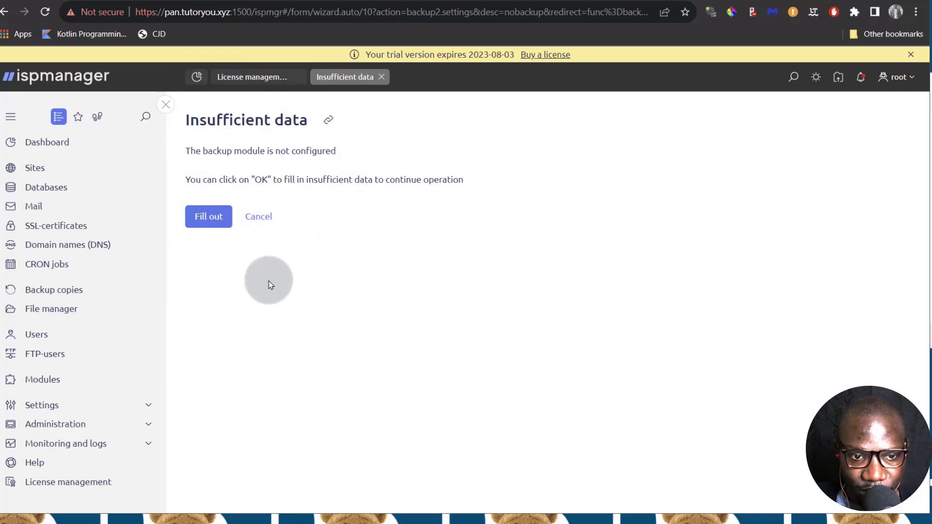
left_click(44, 311)
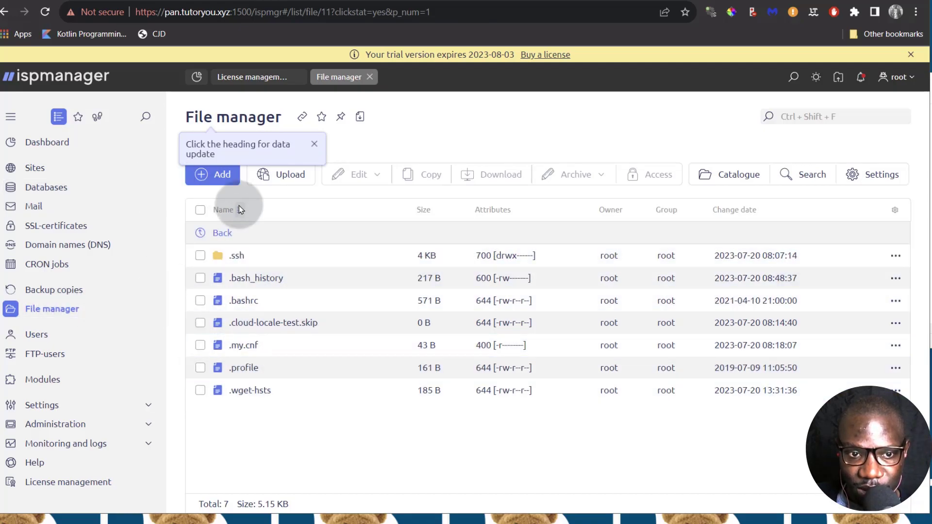
- Open the Users page (0 users, 0 MB disk use) and dismiss the data-update tip
left_click(39, 334)
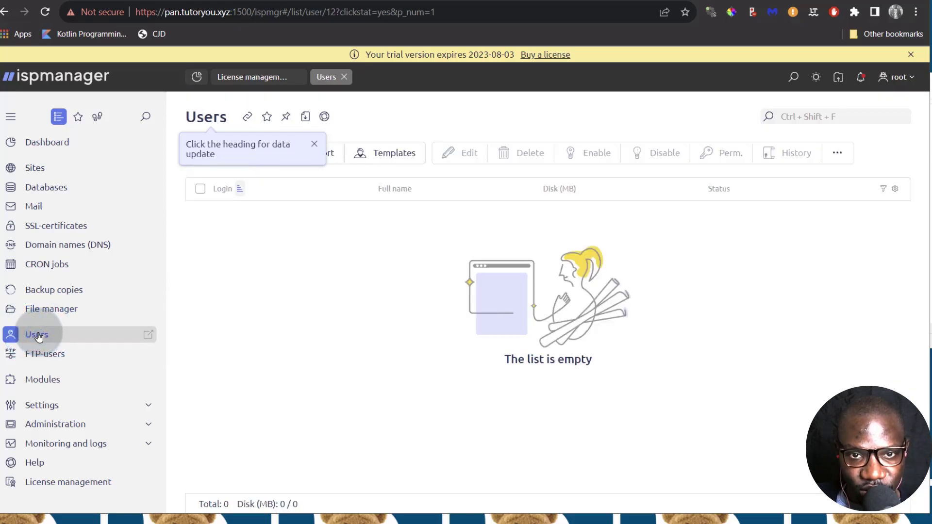
left_click(217, 253)
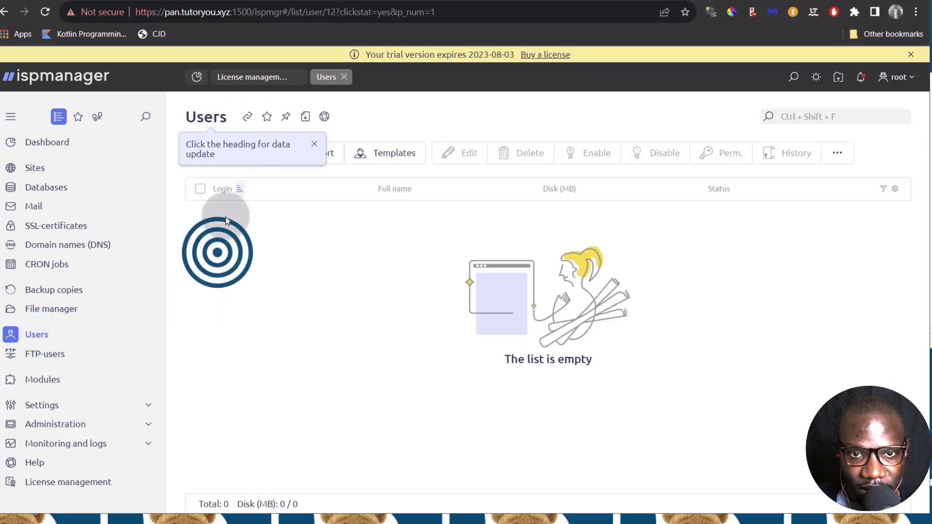
left_click(314, 145)
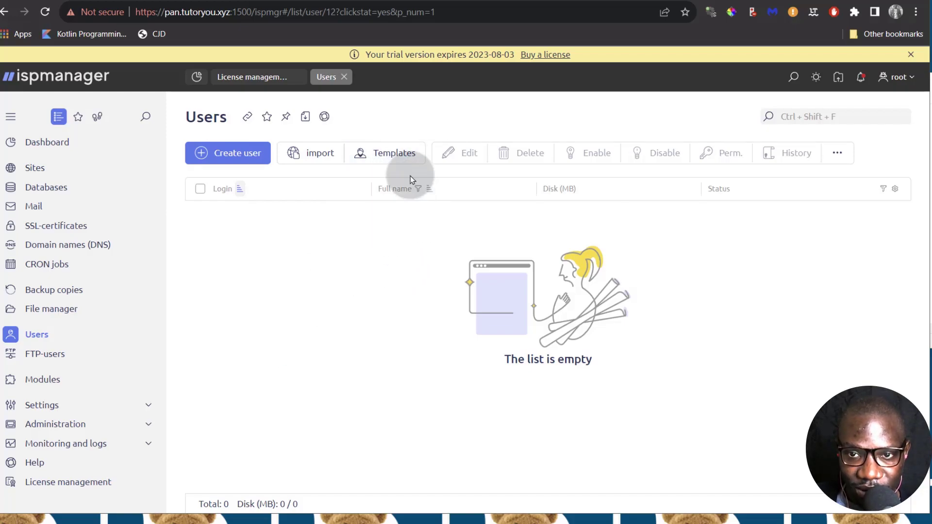
- Check the empty FTP users list, then open and browse the Modules catalogue
left_click(52, 353)
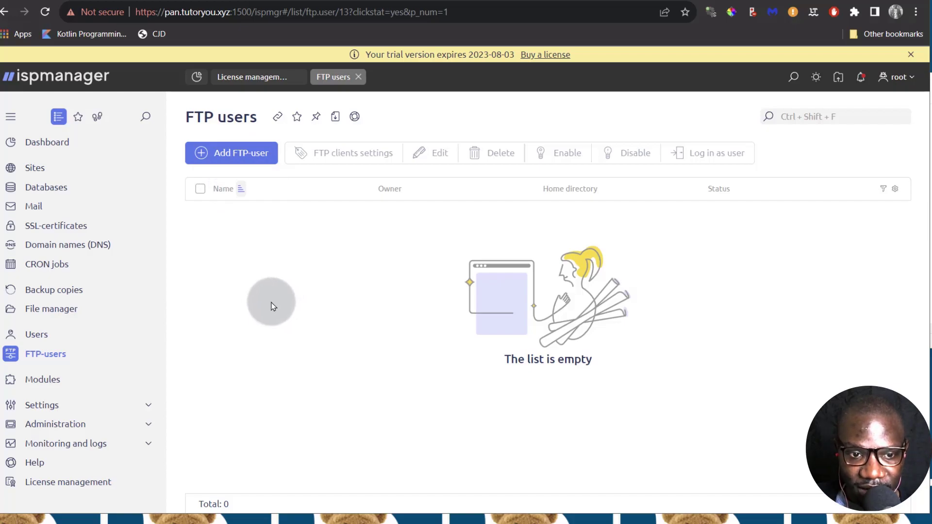
left_click(42, 381)
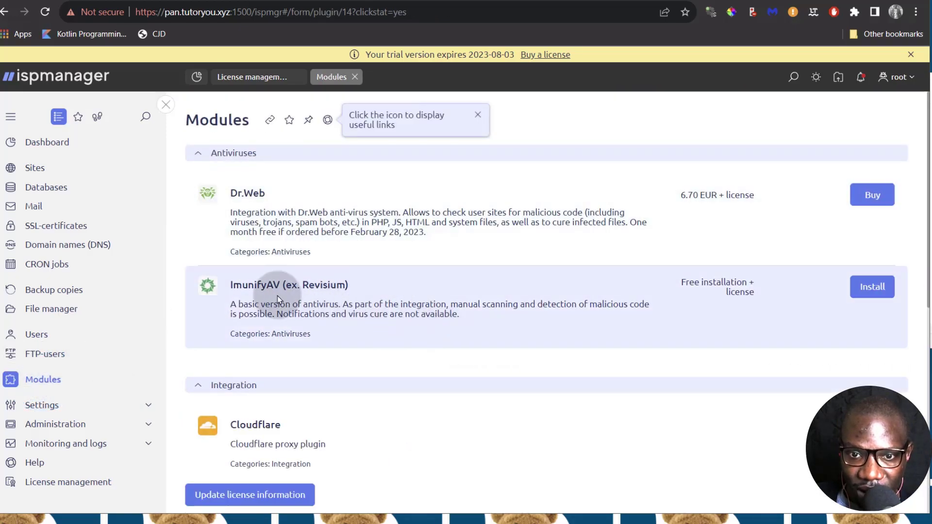
scroll(310, 314, "down", 4)
scroll(384, 340, "down", 3)
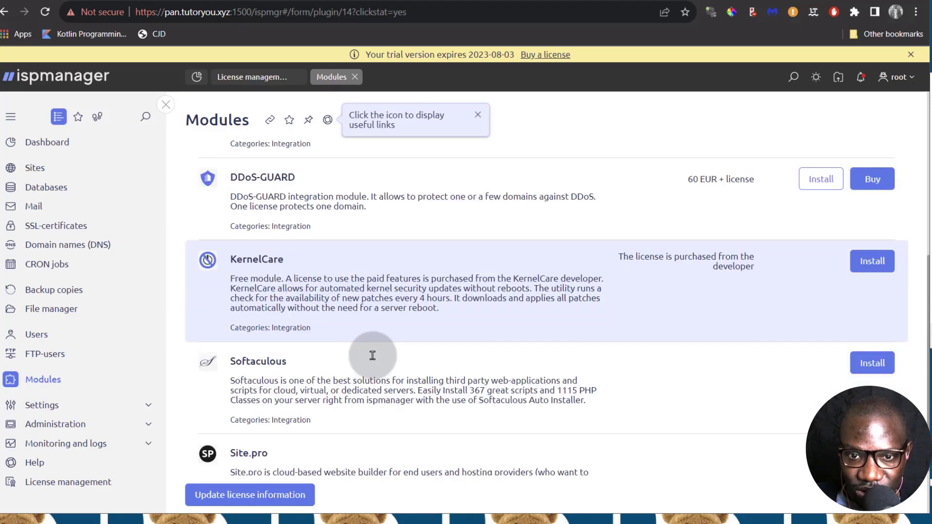
scroll(370, 353, "up", 7)
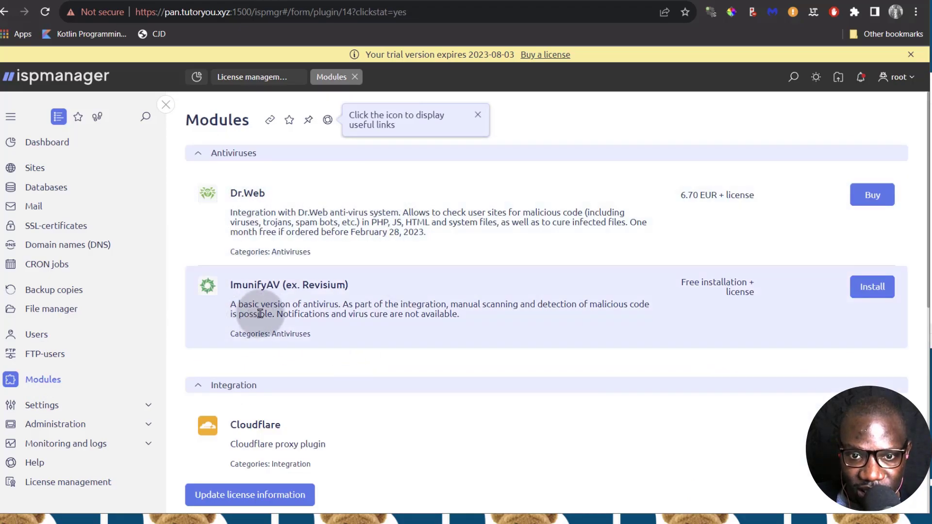
scroll(270, 318, "down", 8)
scroll(272, 369, "up", 9)
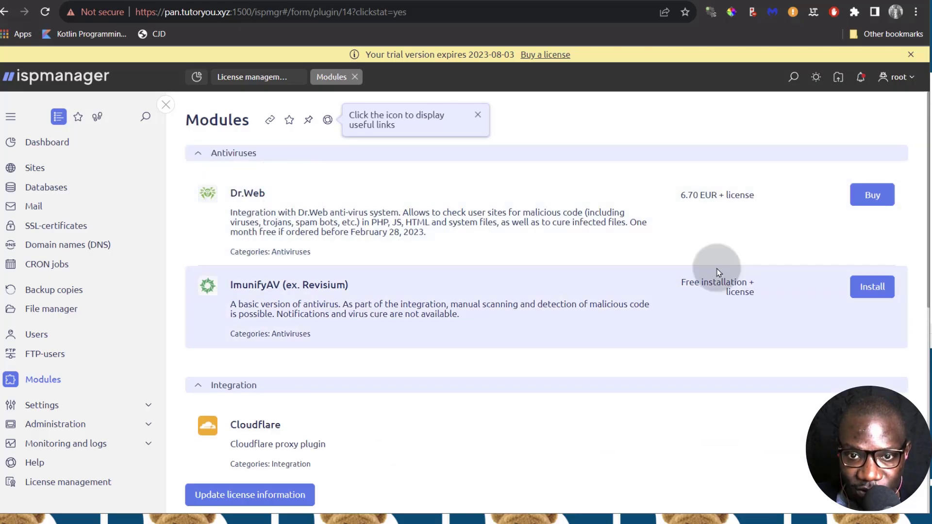
- Browse the modules like ImunifyAV, Cloudflare, KernelCare, Softaculous and Site.pro, then expand Settings
scroll(268, 400, "down", 8)
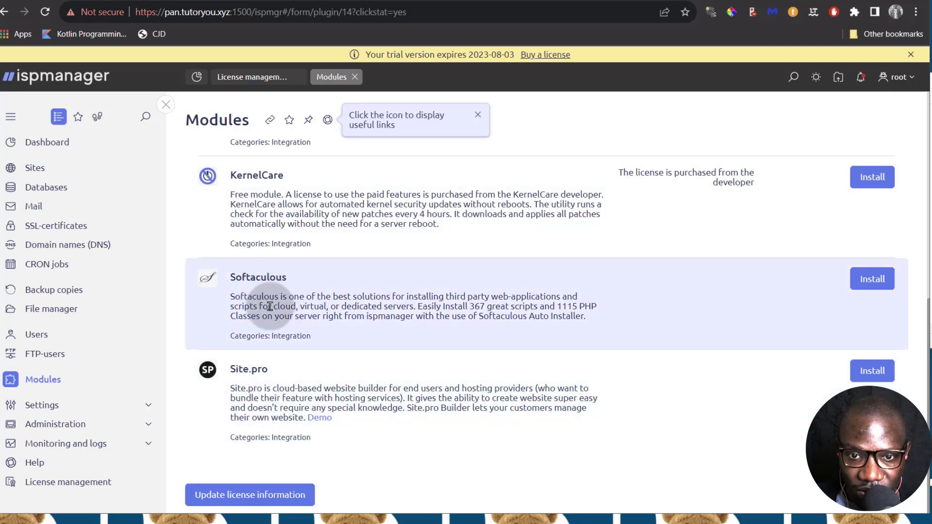
scroll(270, 310, "up", 5)
scroll(270, 313, "up", 3)
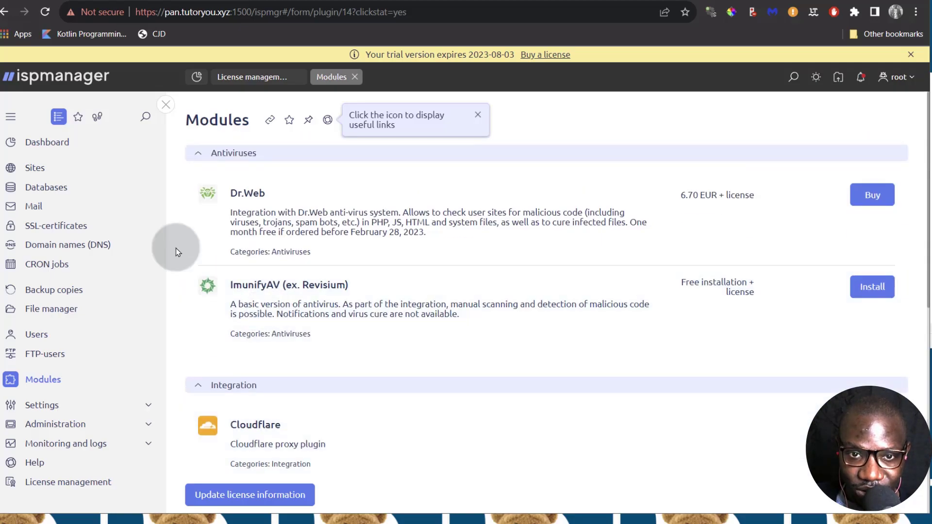
scroll(312, 312, "down", 3)
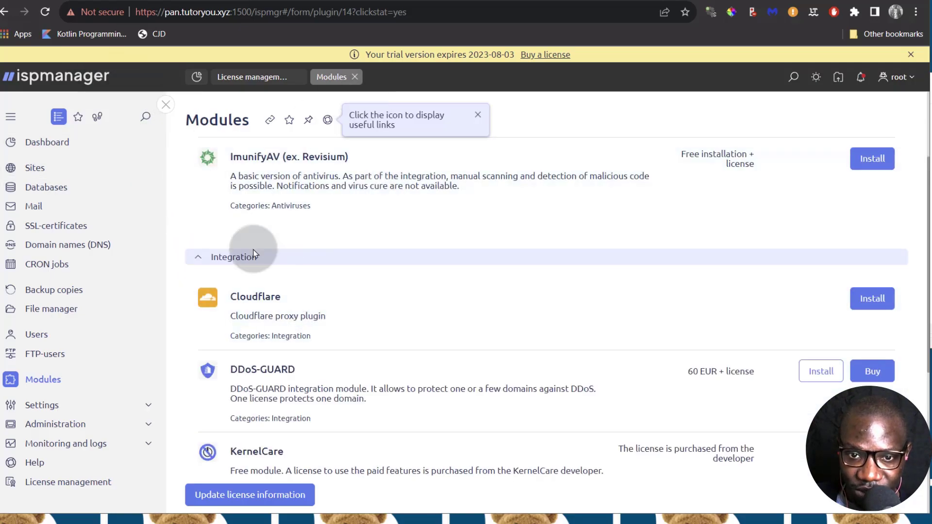
scroll(228, 369, "down", 5)
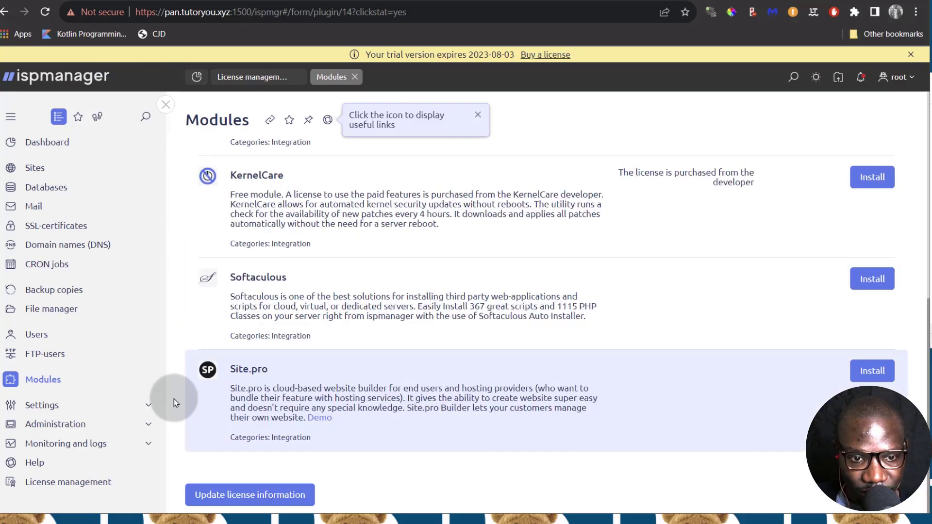
left_click(41, 406)
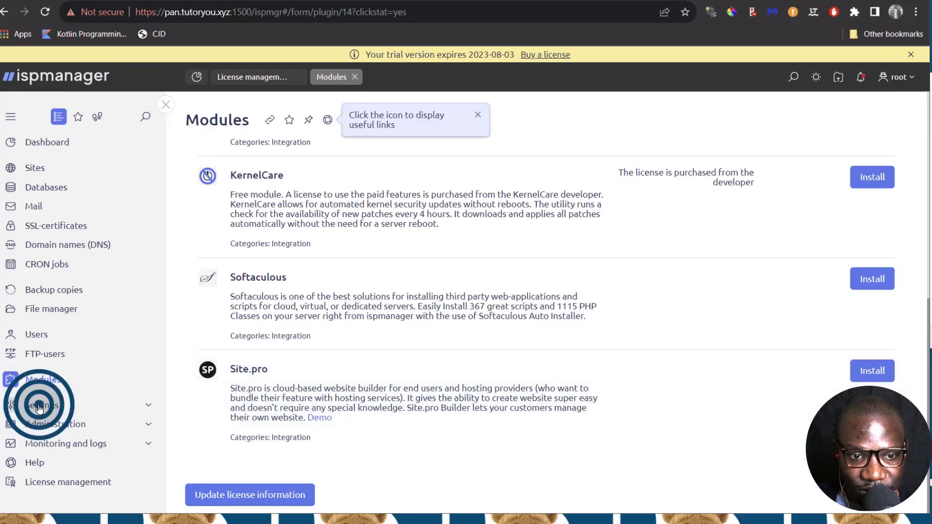
scroll(98, 369, "down", 3)
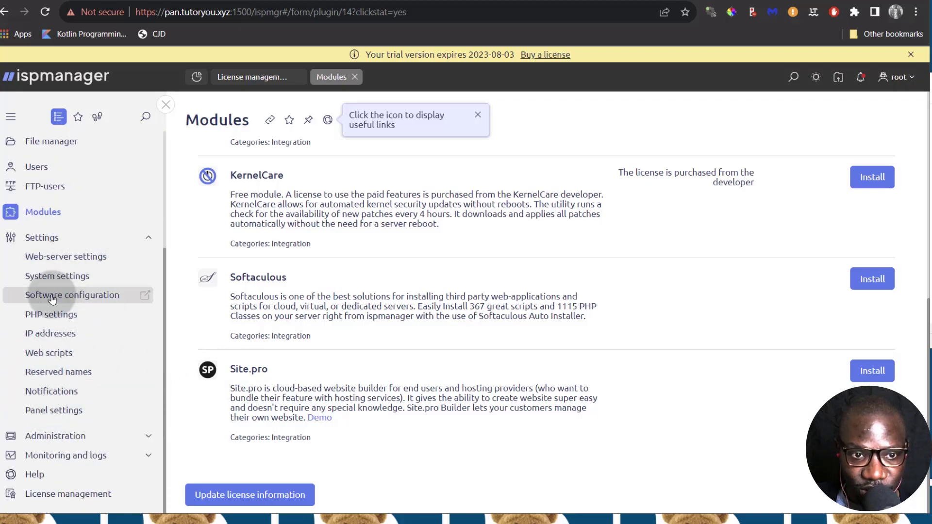
- Enable HTTP/2 in Web-server settings, leaving Web-disk off and SSL on port 1501
left_click(62, 258)
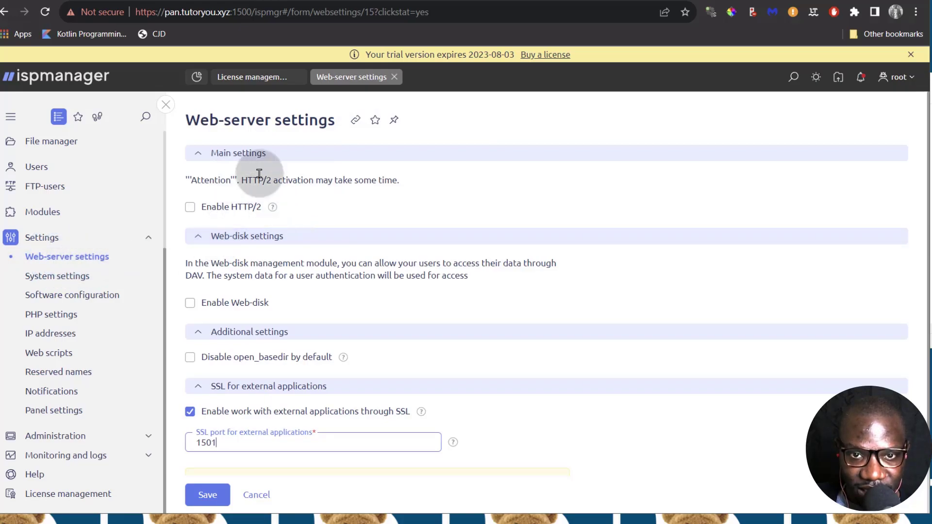
scroll(229, 316, "down", 1)
scroll(228, 363, "up", 1)
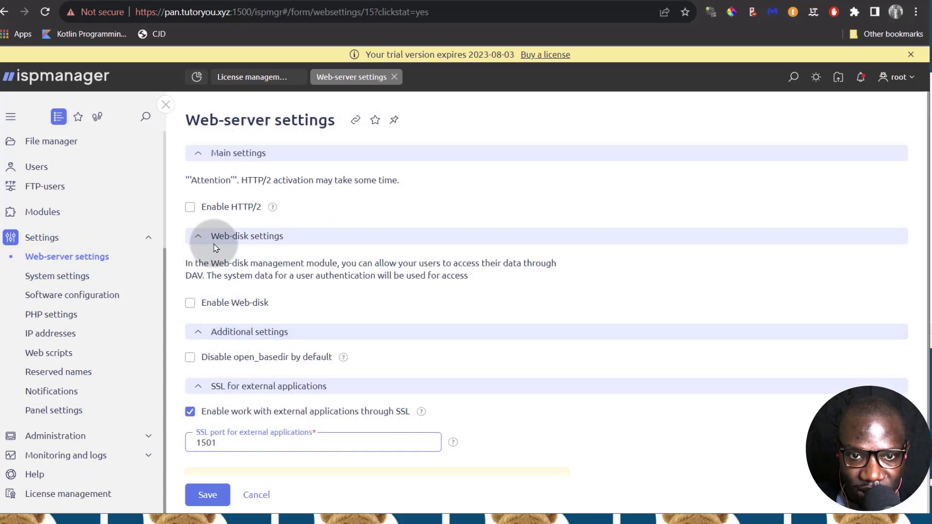
left_click(190, 207)
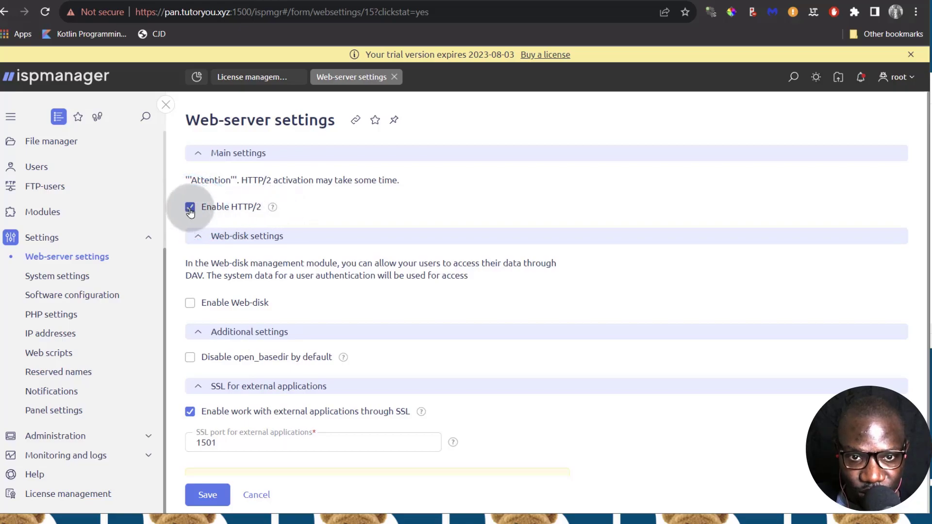
scroll(322, 312, "down", 1)
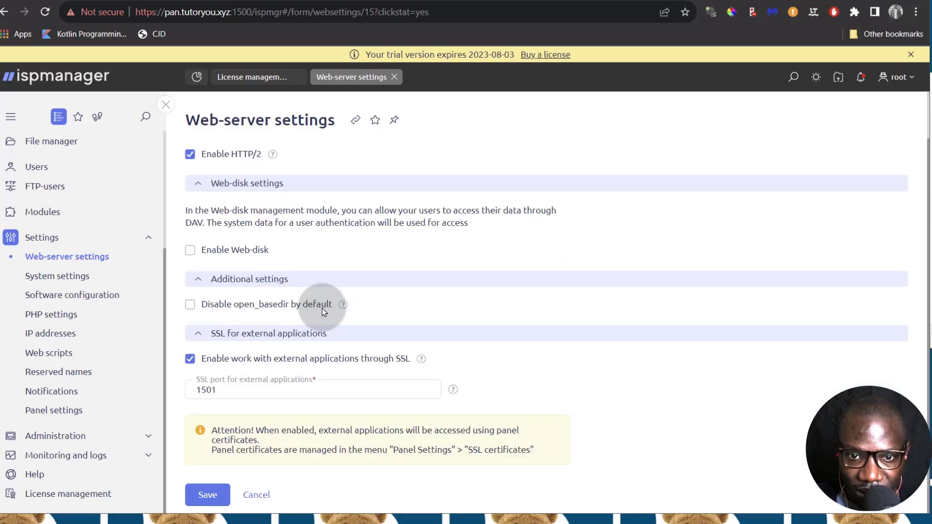
scroll(252, 383, "up", 1)
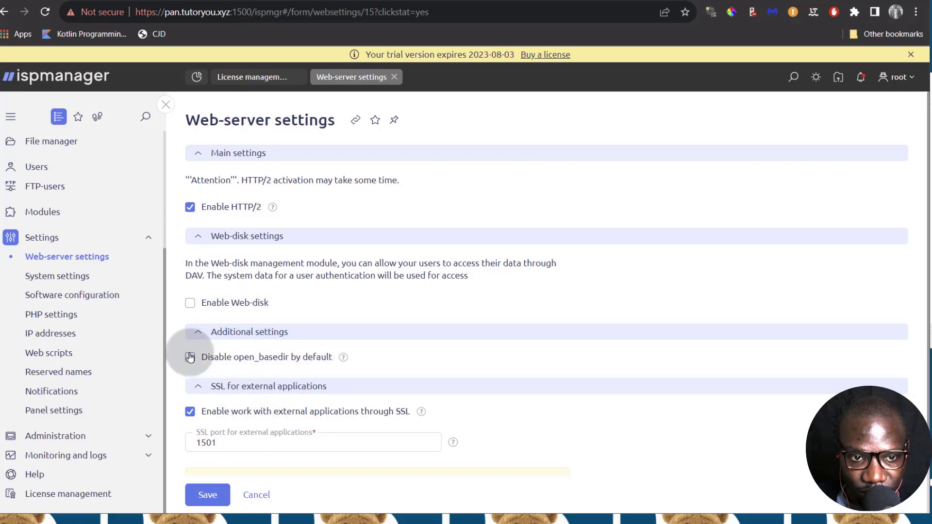
- Review the server name, server time and time zone in System settings without changing them
left_click(63, 276)
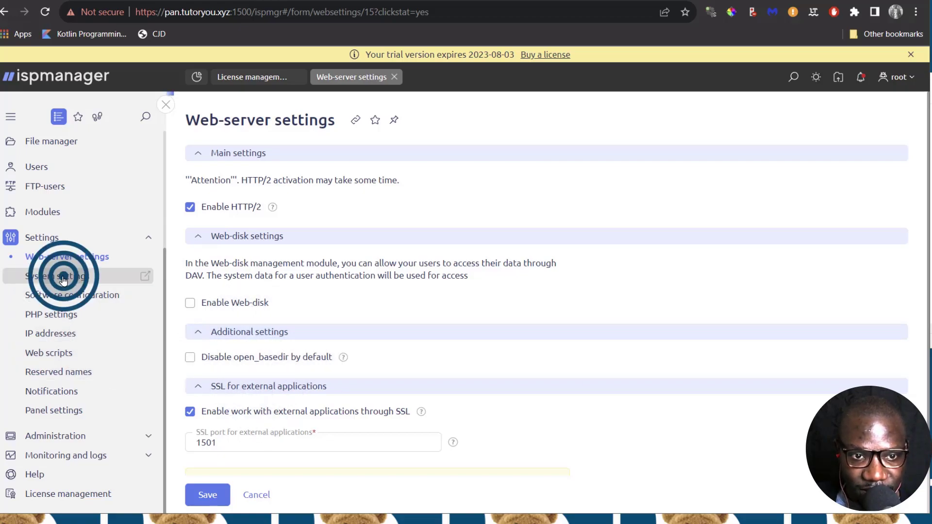
left_click_drag(282, 186, 196, 185)
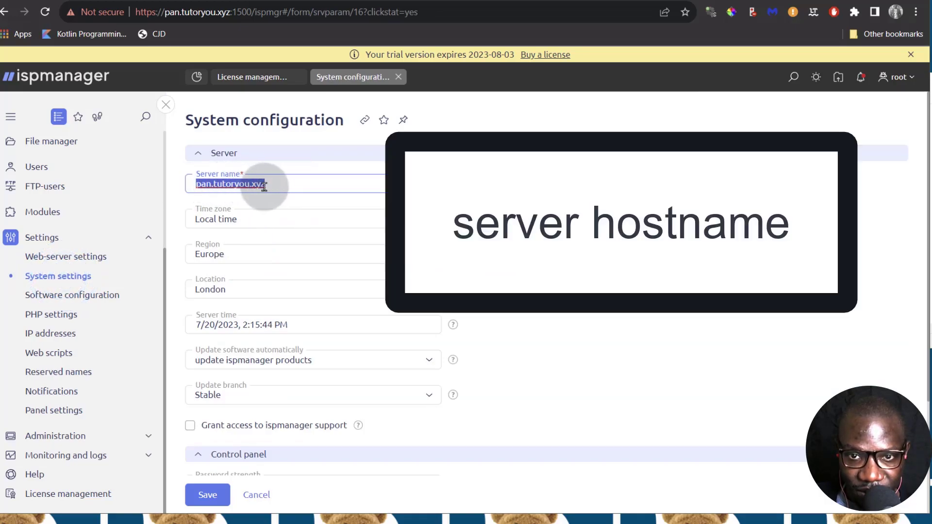
left_click(274, 182)
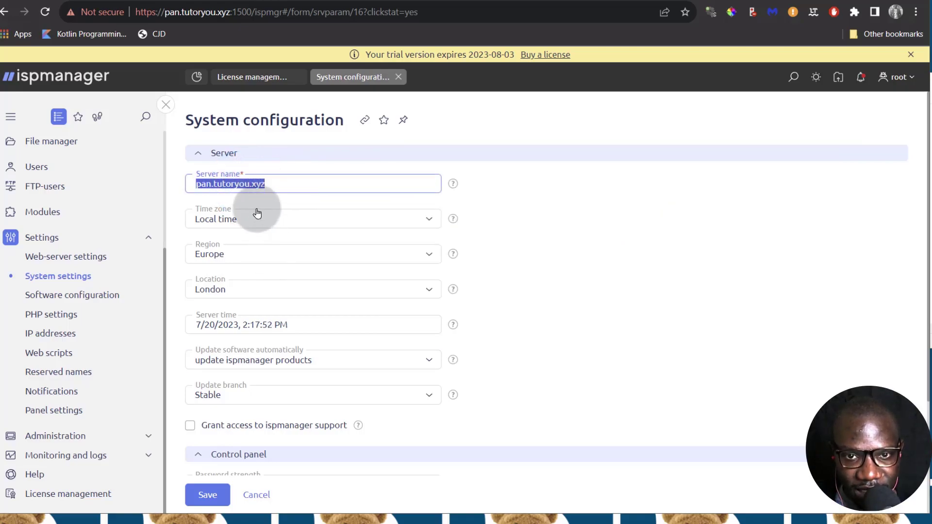
left_click(277, 179)
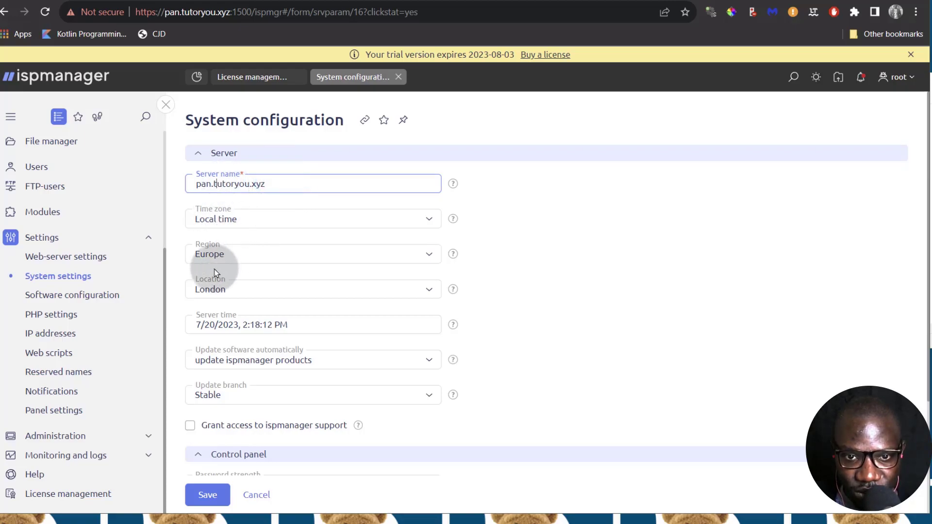
scroll(230, 296, "down", 1)
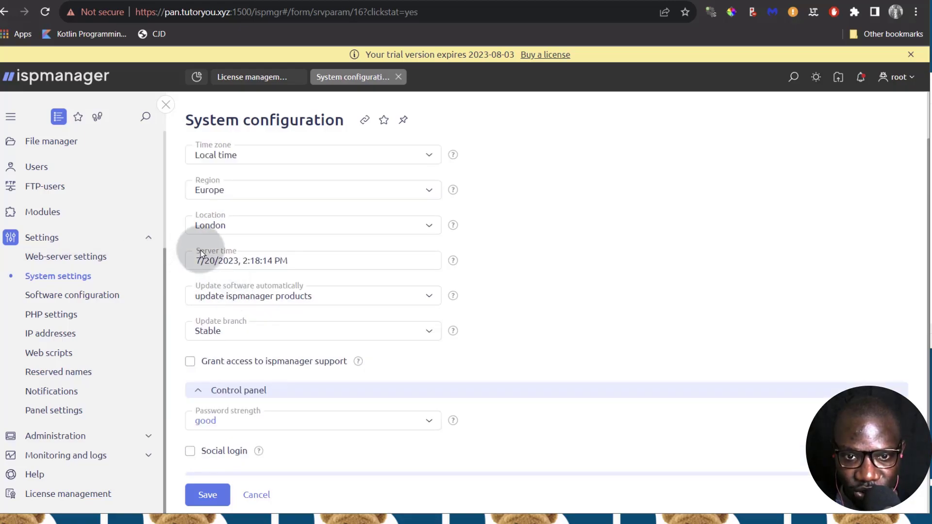
left_click(257, 261)
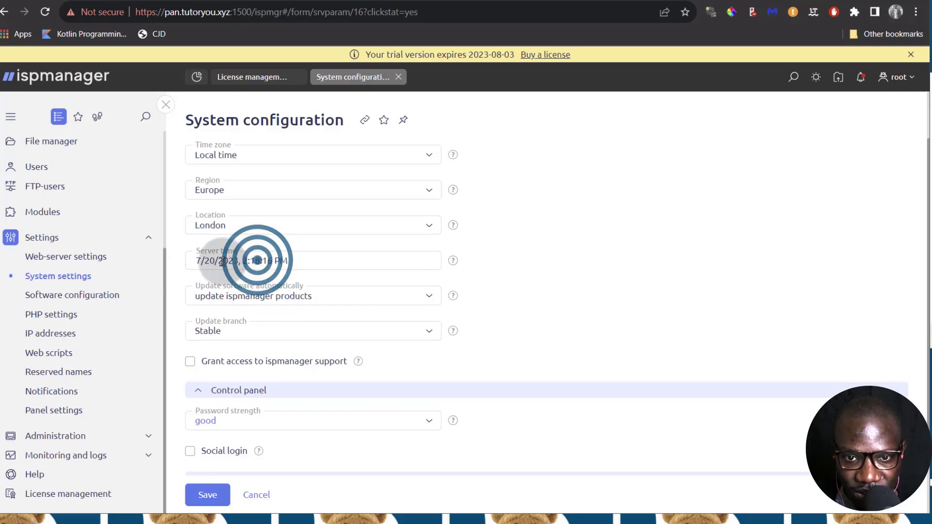
left_click(244, 160)
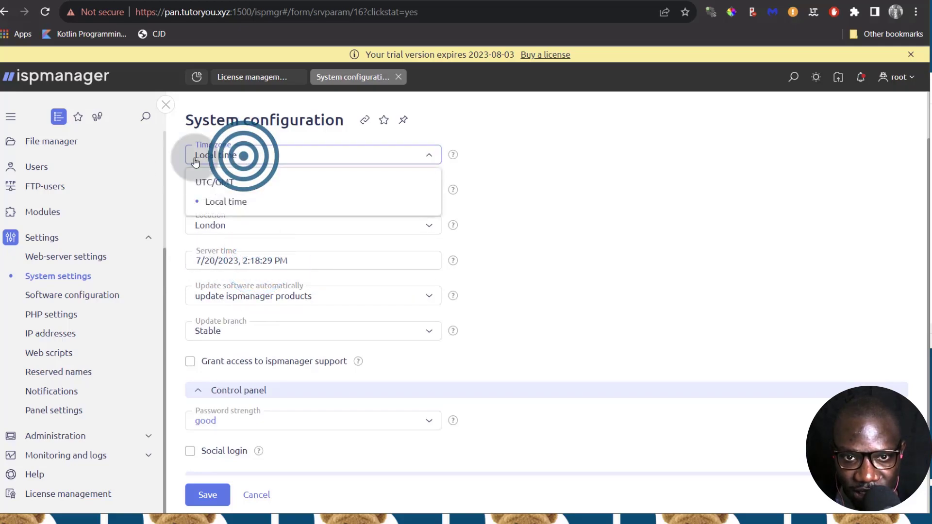
left_click(173, 211)
scroll(194, 232, "down", 1)
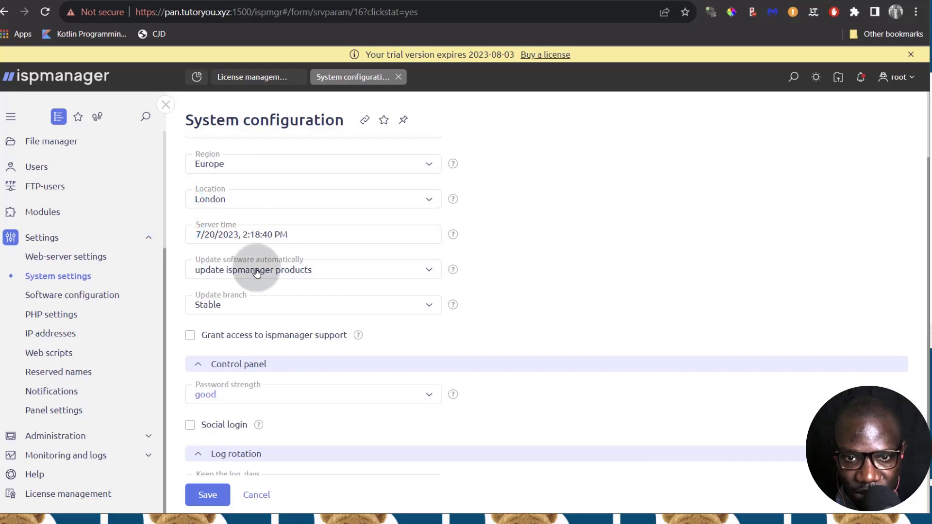
- Set automatic software updates to update all system packages on the Stable branch
left_click(324, 275)
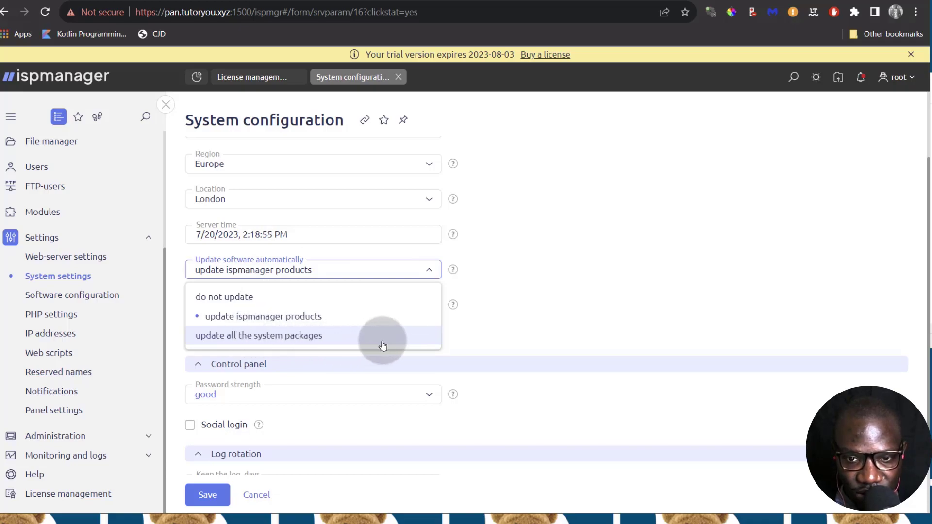
left_click(514, 307)
left_click(293, 268)
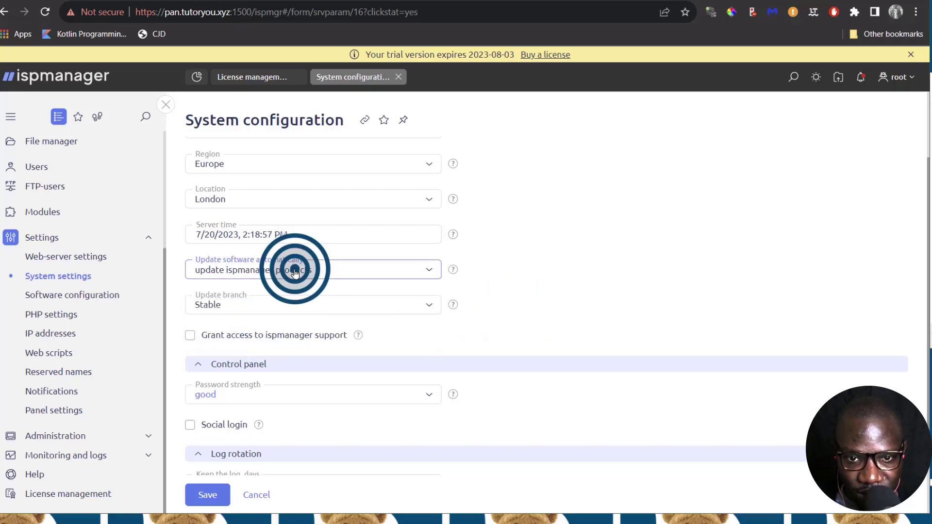
left_click(225, 338)
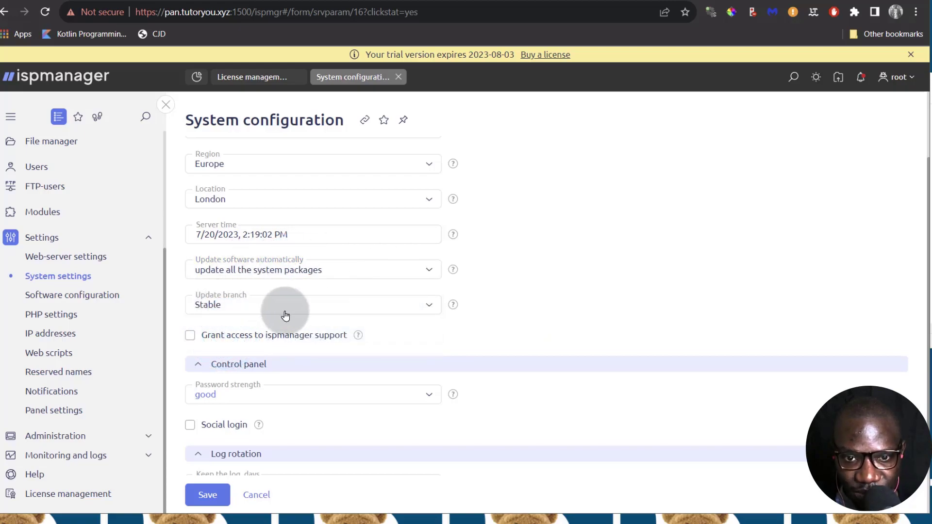
left_click(238, 304)
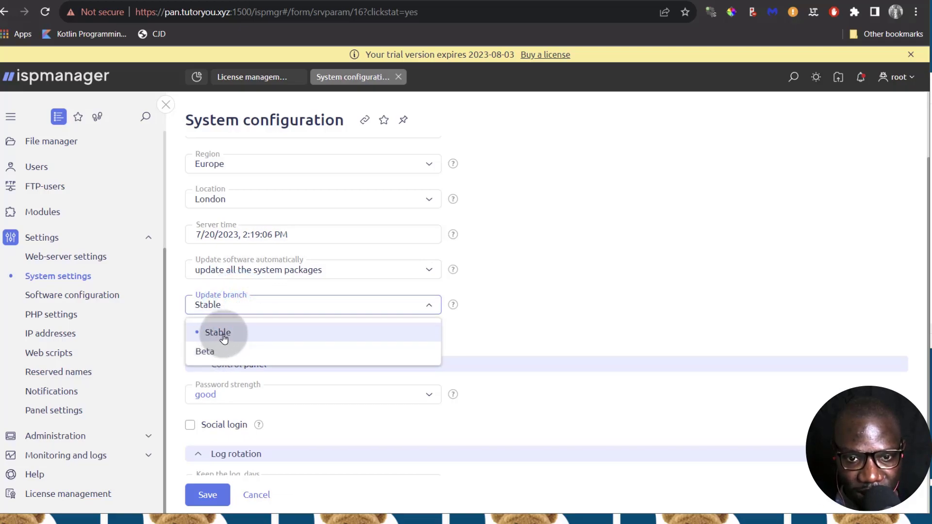
left_click(167, 317)
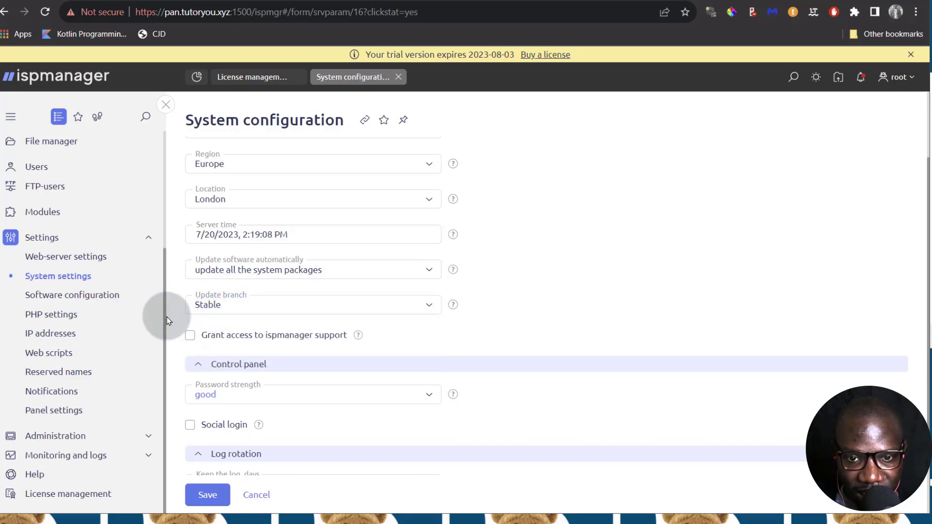
- Change the control panel password strength requirement from good to strong
scroll(174, 331, "down", 1)
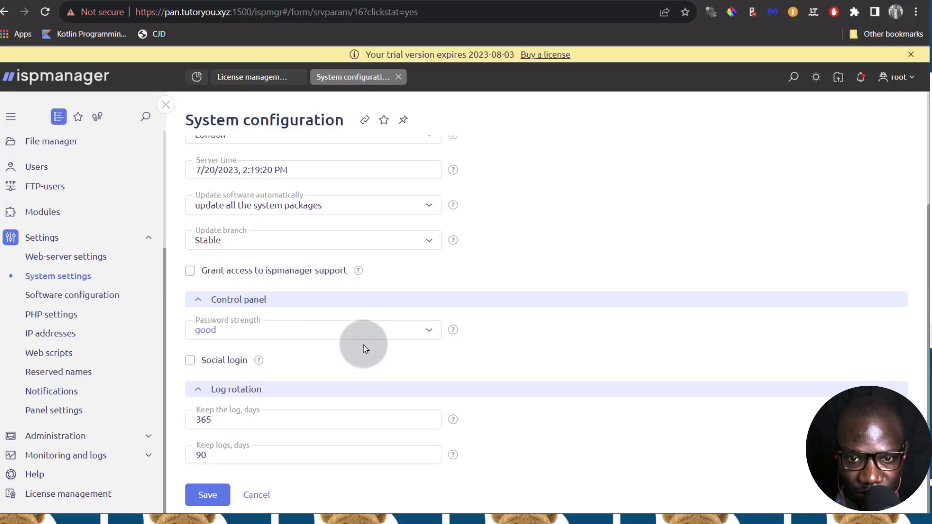
left_click(236, 332)
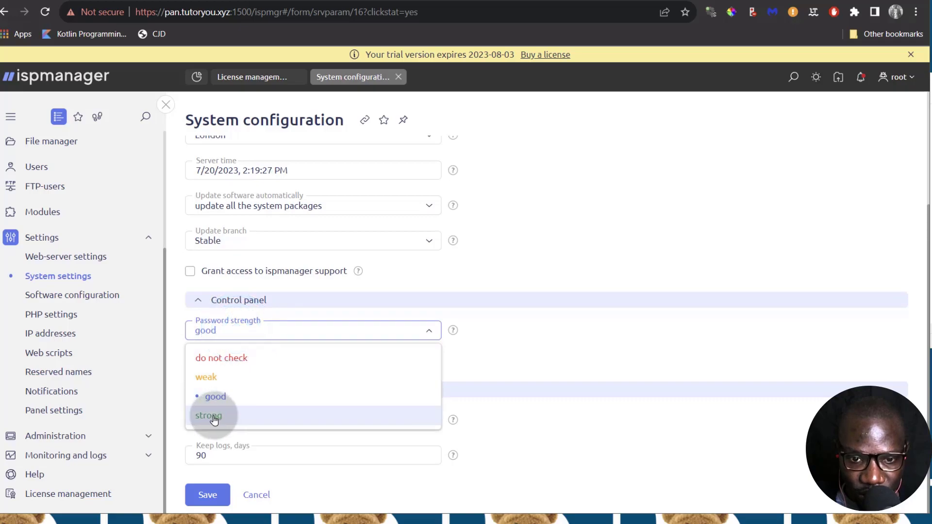
left_click(213, 416)
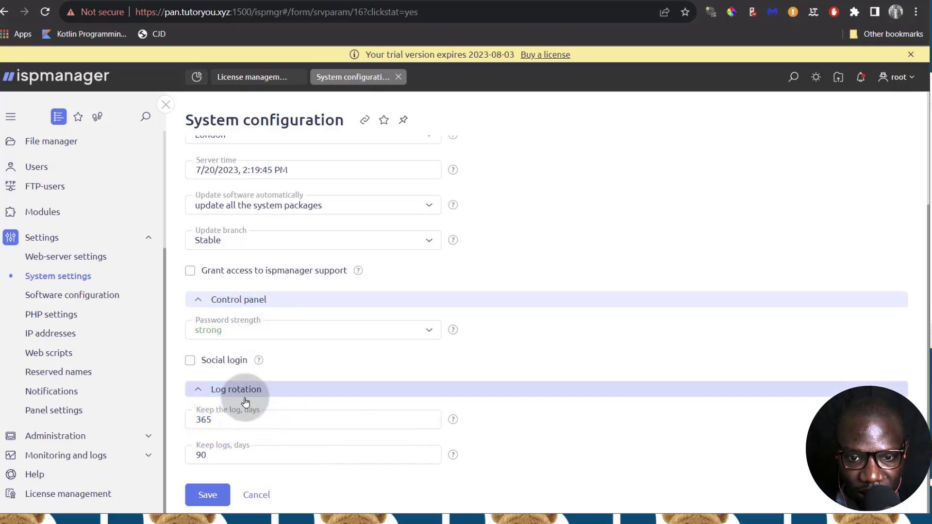
- Inspect the log retention day fields, then go to Software configuration
left_click(230, 419)
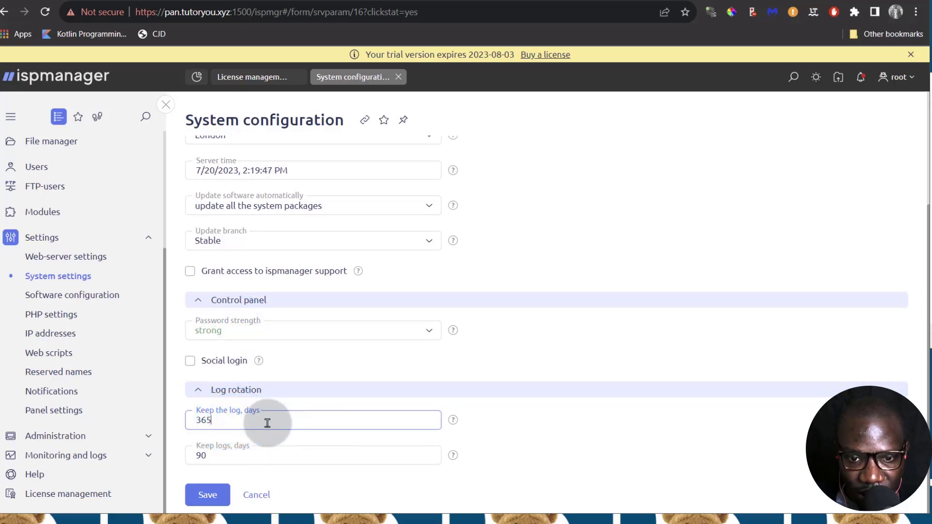
left_click(374, 420)
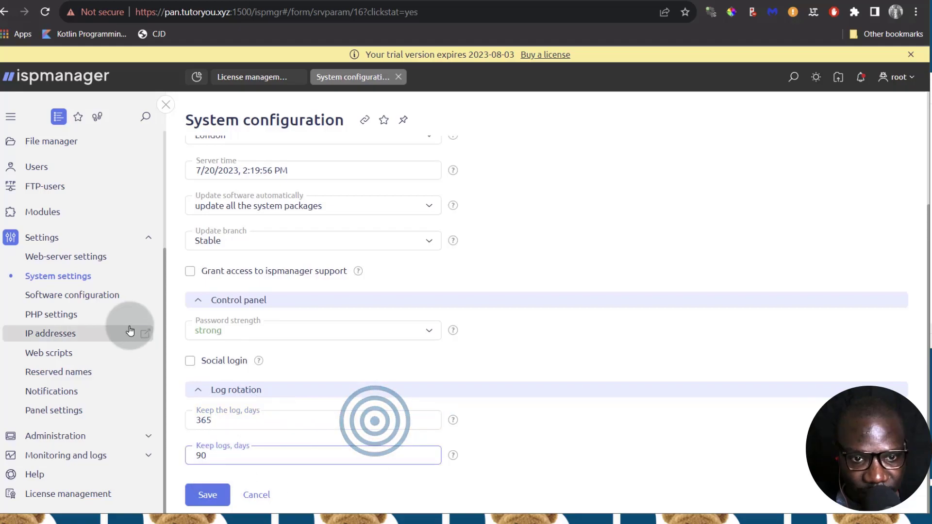
left_click(81, 298)
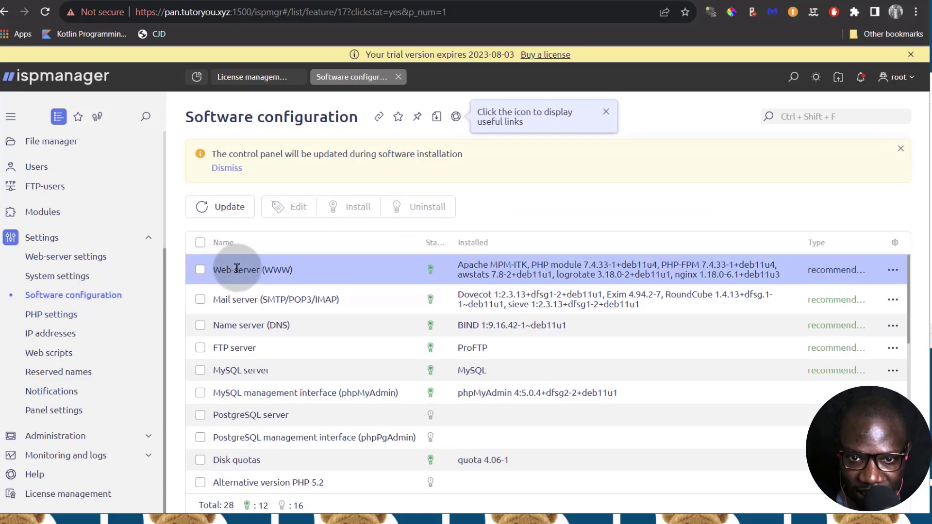
- Scroll the component list (12 of 28 installed) and select the Web-server (WWW) entry
scroll(291, 319, "down", 5)
scroll(286, 323, "down", 3)
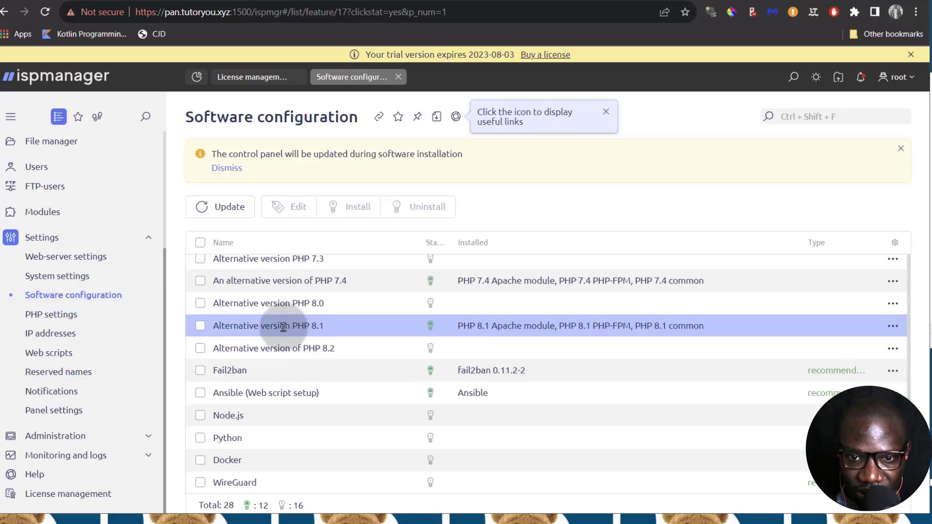
scroll(281, 323, "up", 8)
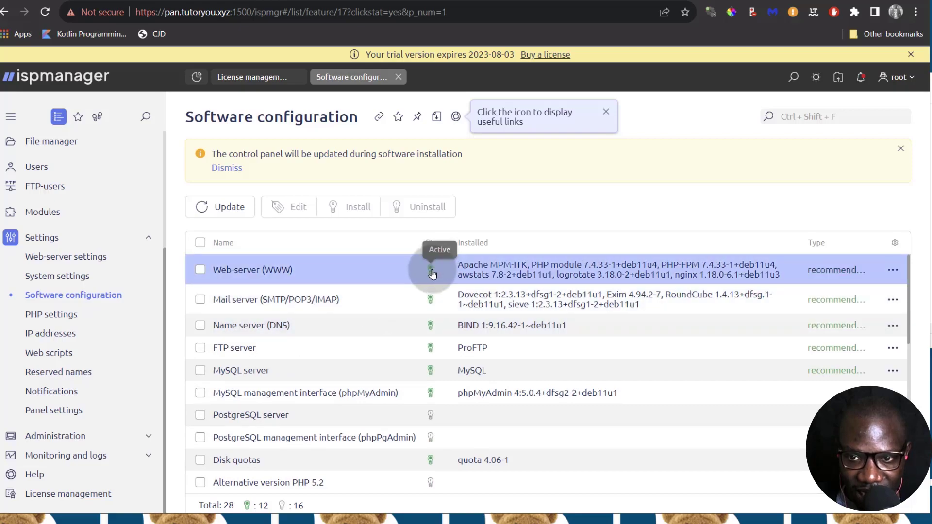
scroll(434, 400, "down", 1)
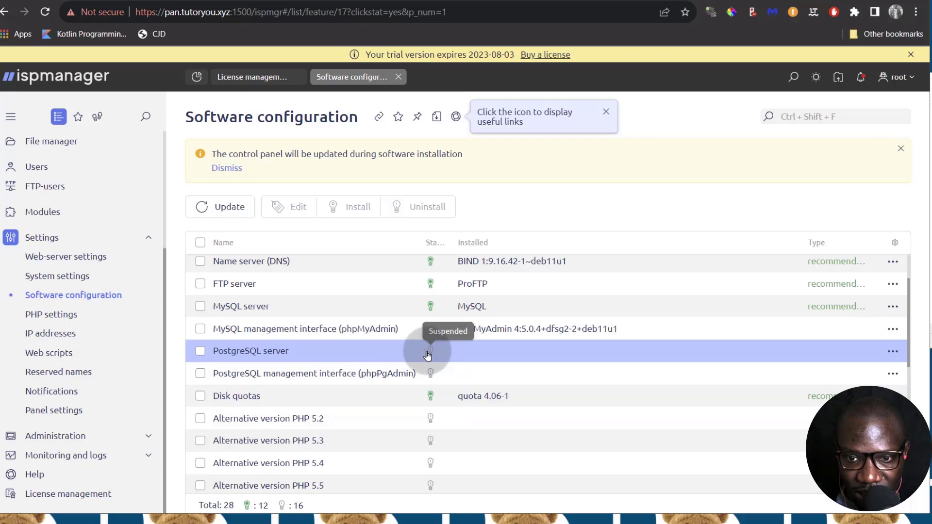
scroll(281, 318, "up", 1)
scroll(254, 395, "down", 5)
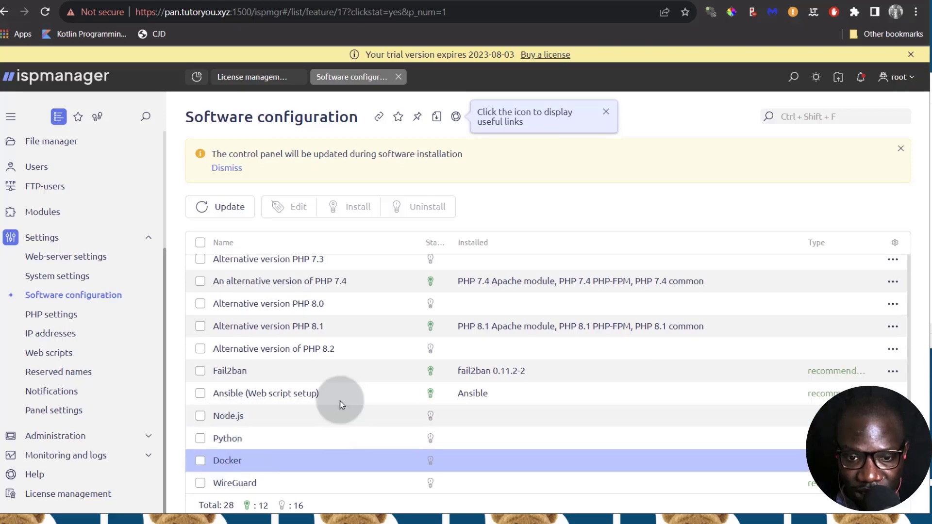
scroll(225, 414, "up", 8)
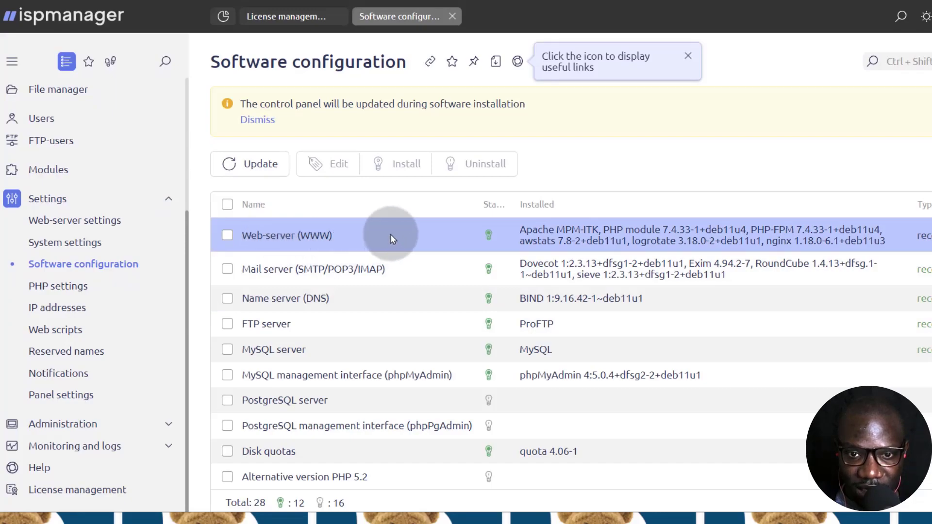
left_click(228, 238)
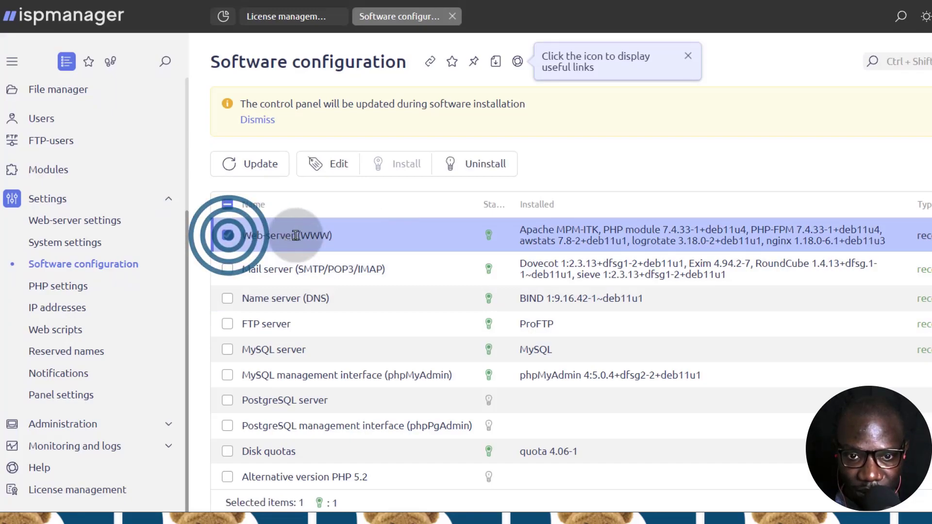
left_click(339, 164)
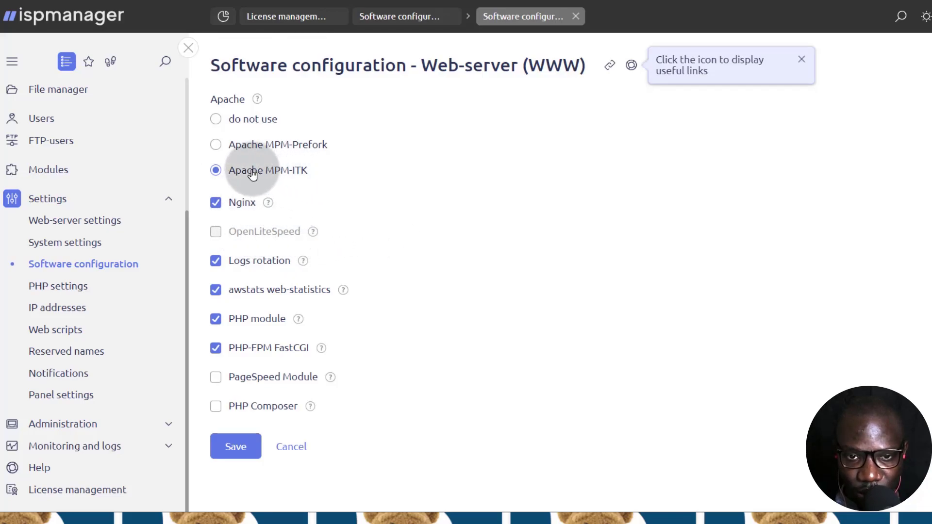
left_click(216, 204)
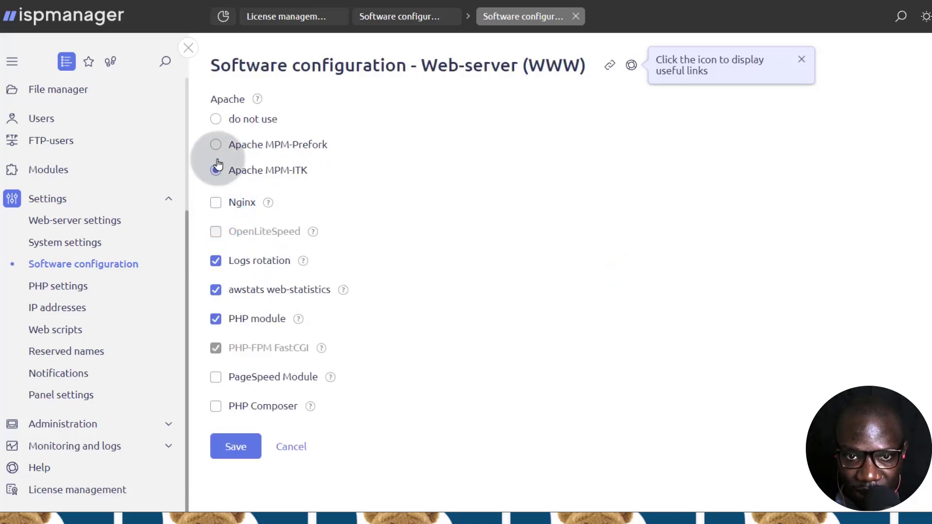
left_click(217, 119)
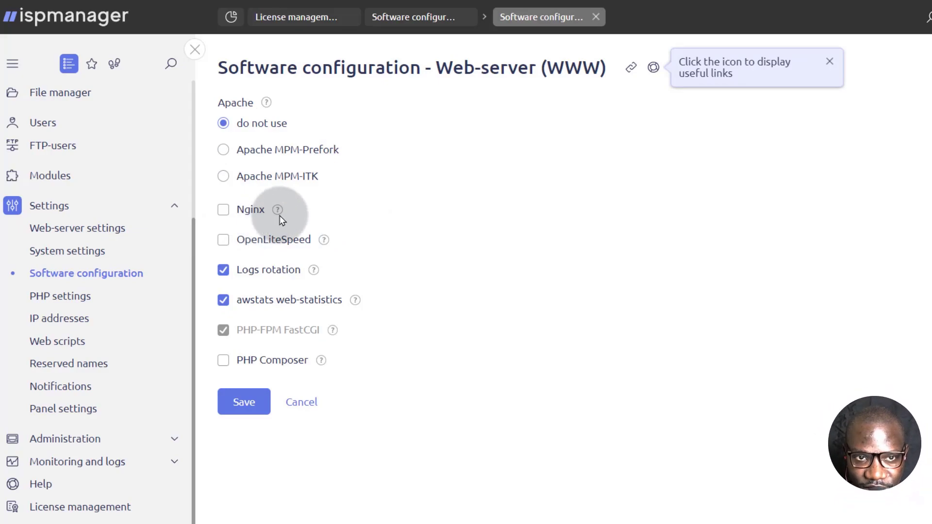
left_click(224, 211)
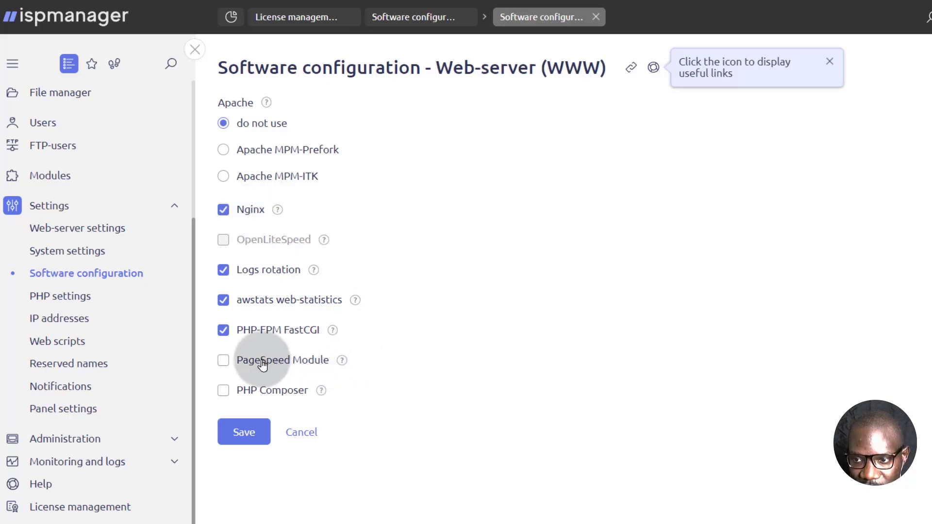
left_click(223, 360)
mouse_move(342, 363)
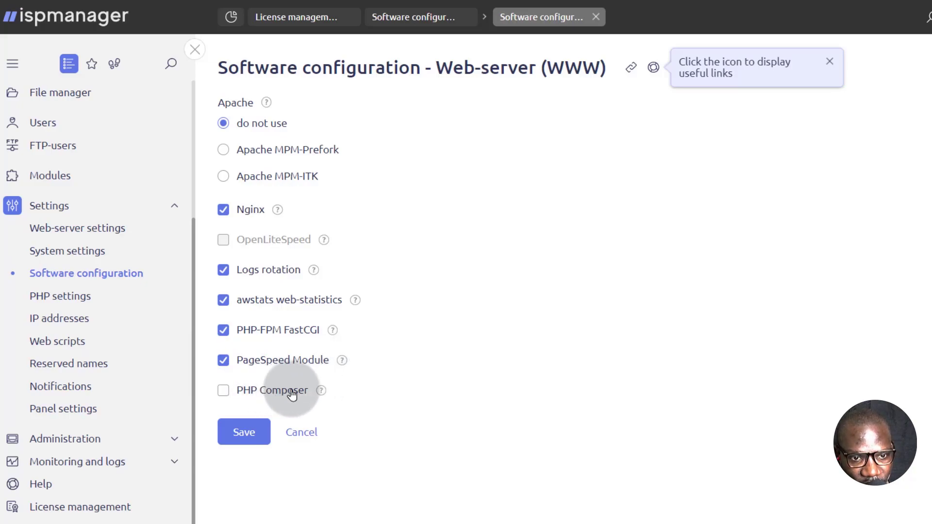
mouse_move(321, 391)
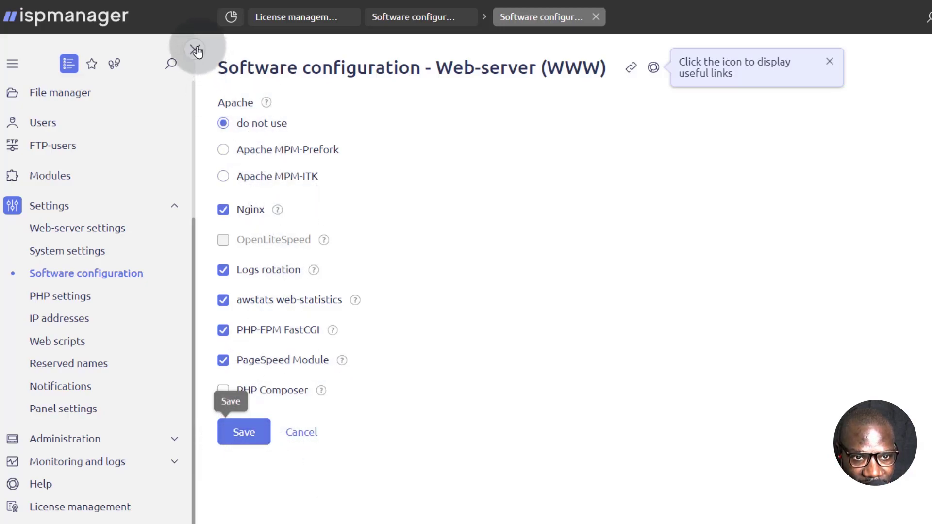
left_click(246, 177)
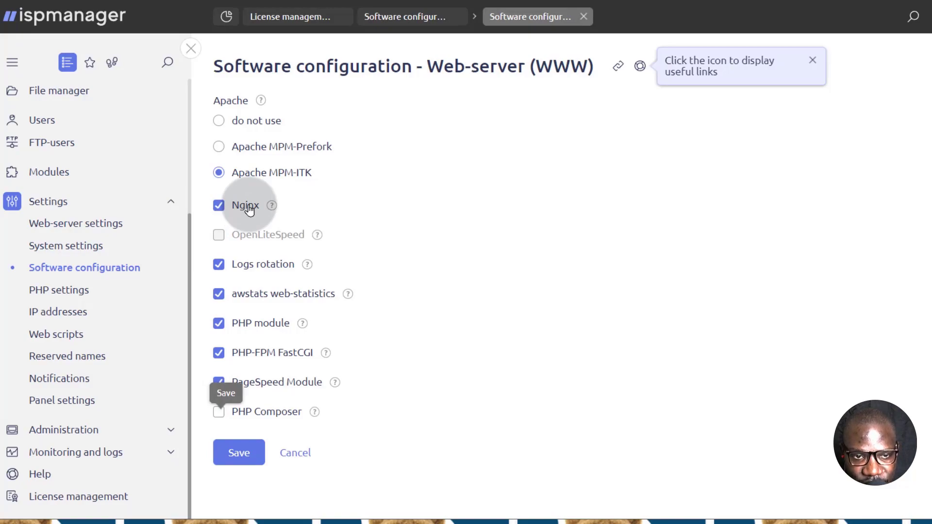
left_click(190, 48)
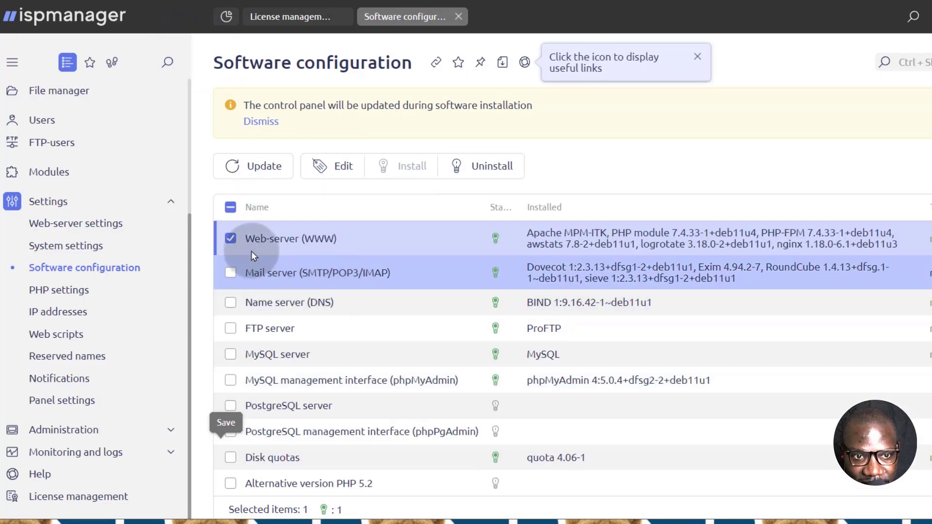
- Switch the selection from Web-server (WWW) to Name server (DNS) and open its BIND settings
left_click(230, 238)
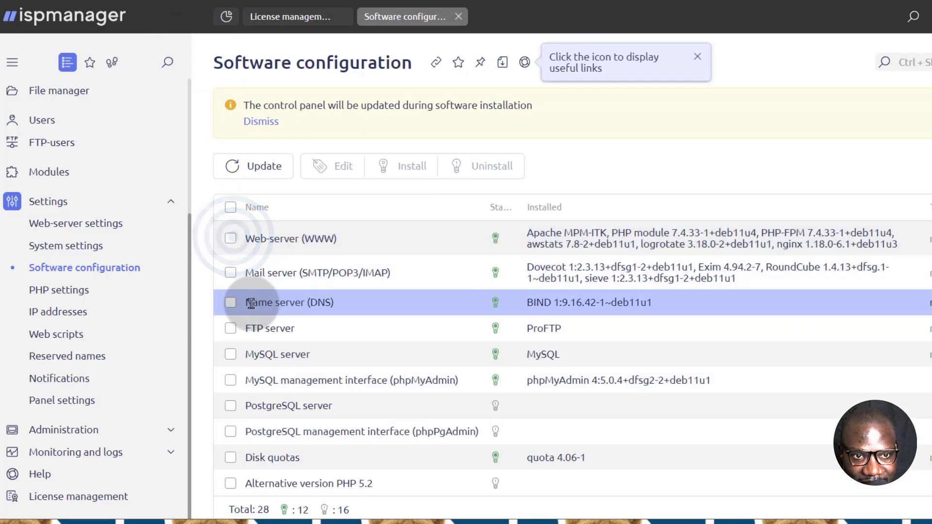
left_click(231, 303)
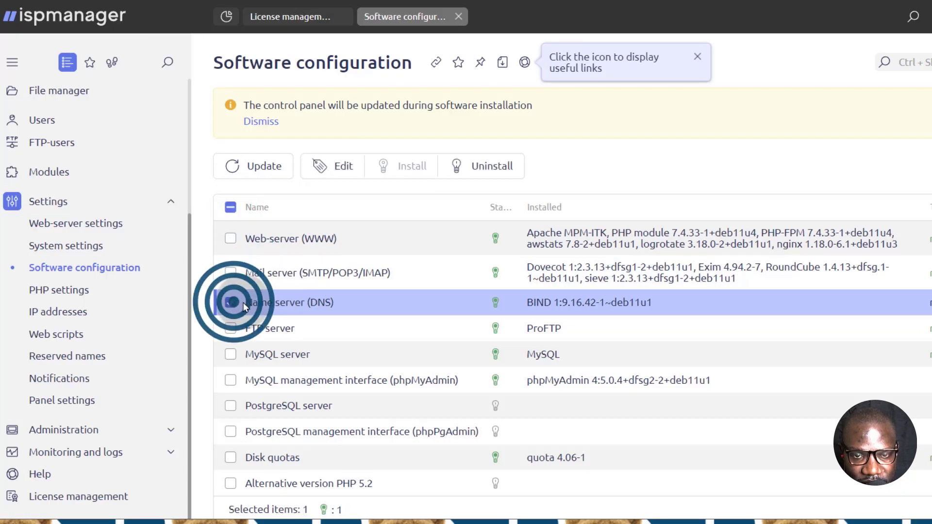
left_click(344, 167)
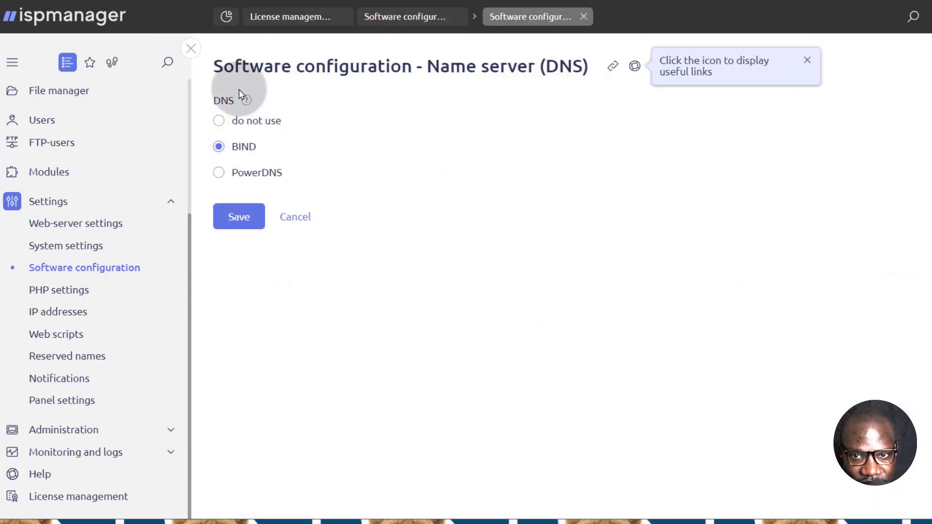
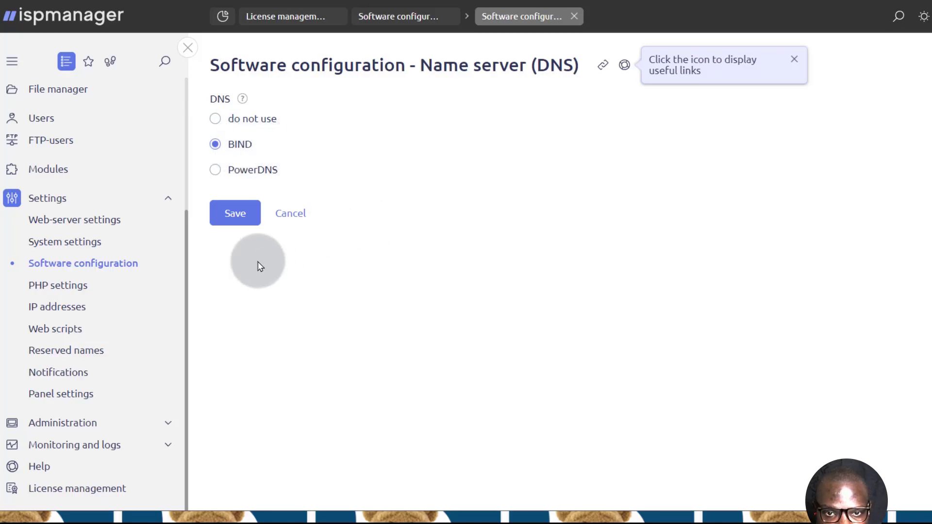
- Check the PHP settings version table, then open Software configuration with its alternative PHP packages
left_click(141, 286)
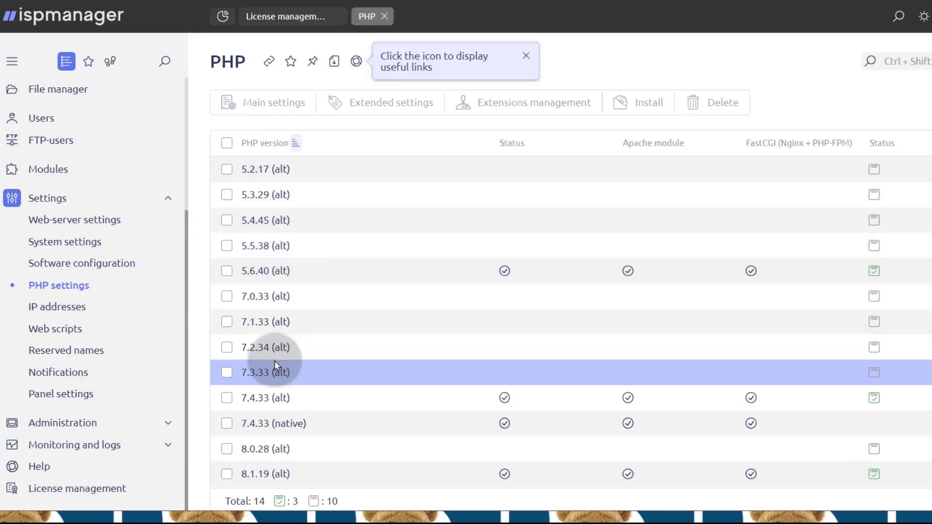
scroll(275, 360, "down", 1)
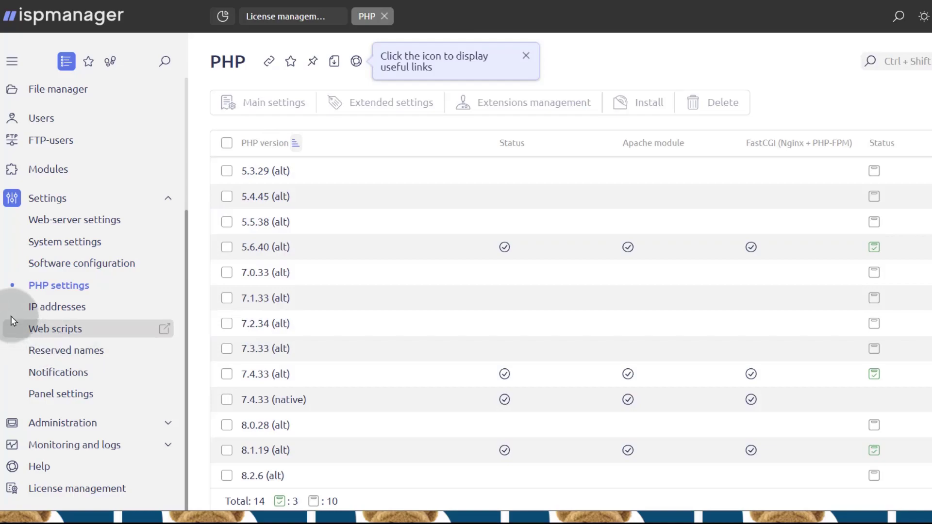
left_click(62, 264)
- Uninstall the Alternative version PHP 5.6 package, confirming with Ok
scroll(325, 393, "down", 5)
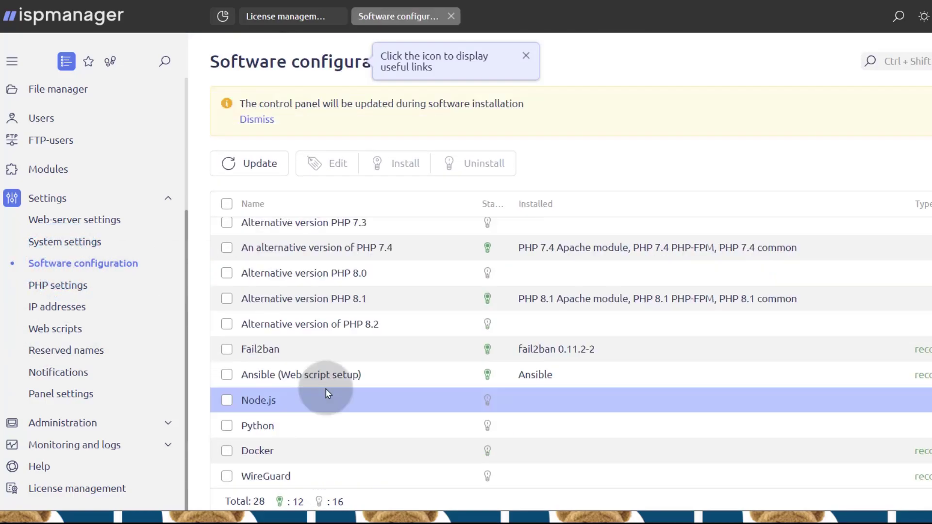
scroll(316, 335, "up", 5)
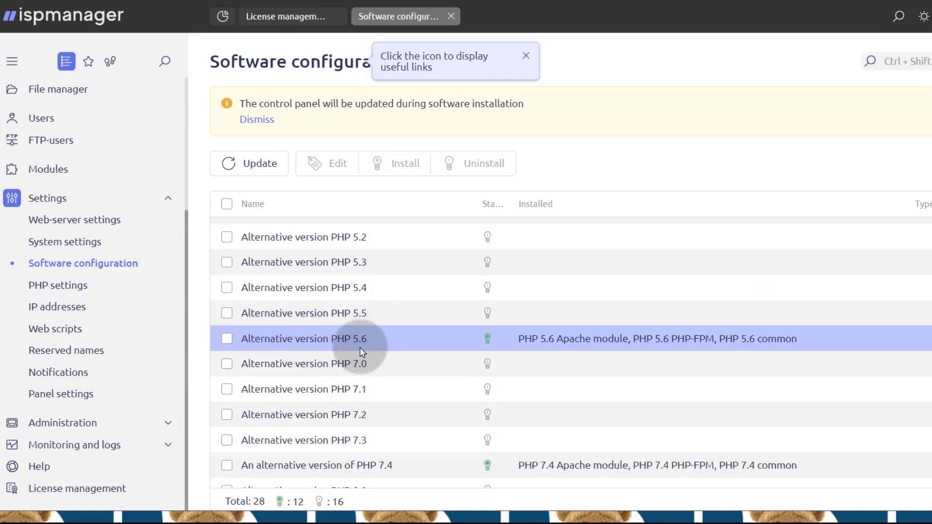
left_click(488, 341)
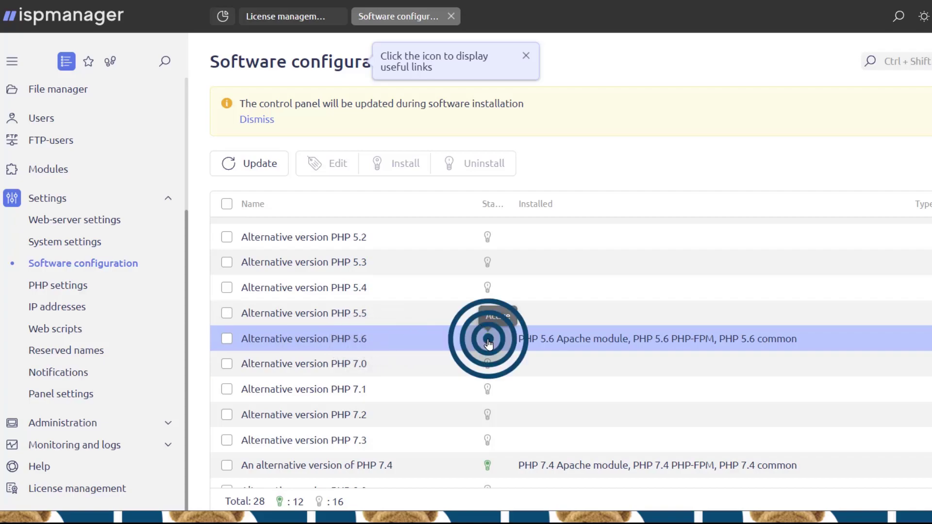
left_click(415, 271)
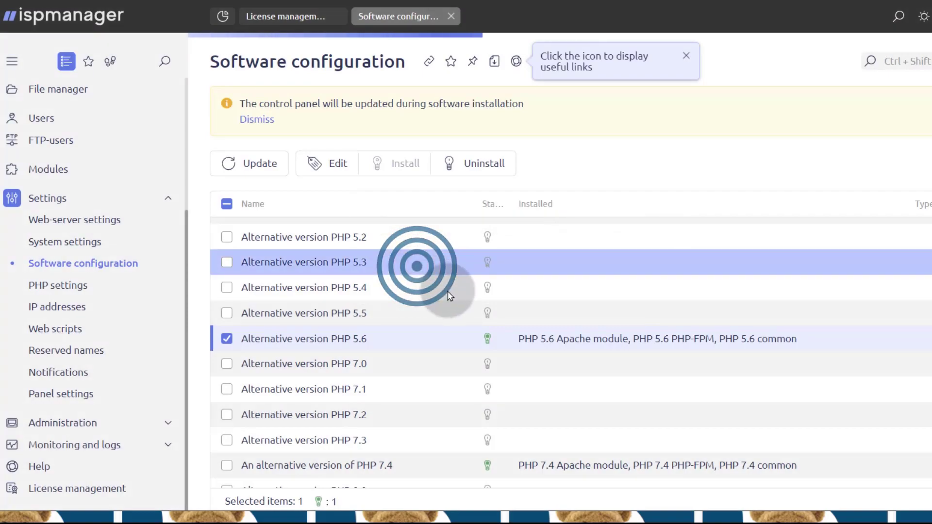
- Browse further packages, select WireGuard, and return to the PHP settings page
scroll(523, 391, "down", 4)
left_click(315, 324)
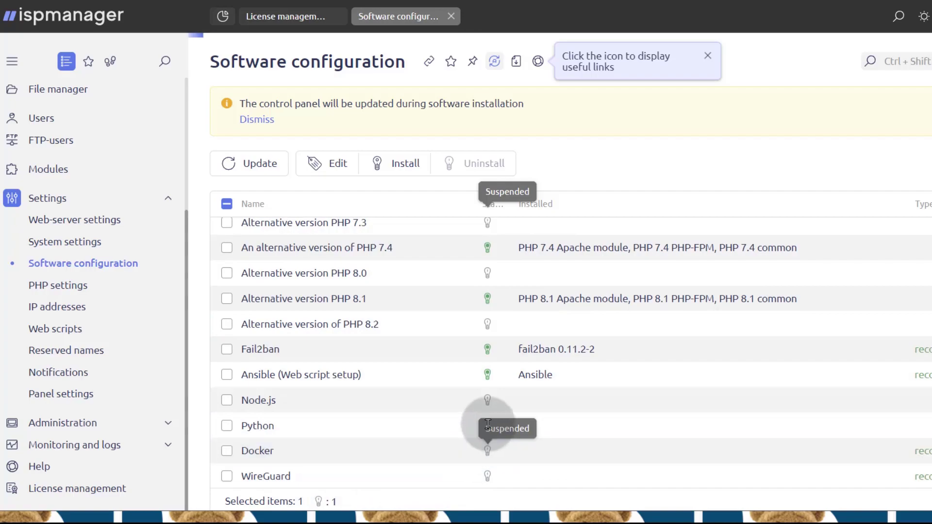
left_click(284, 473)
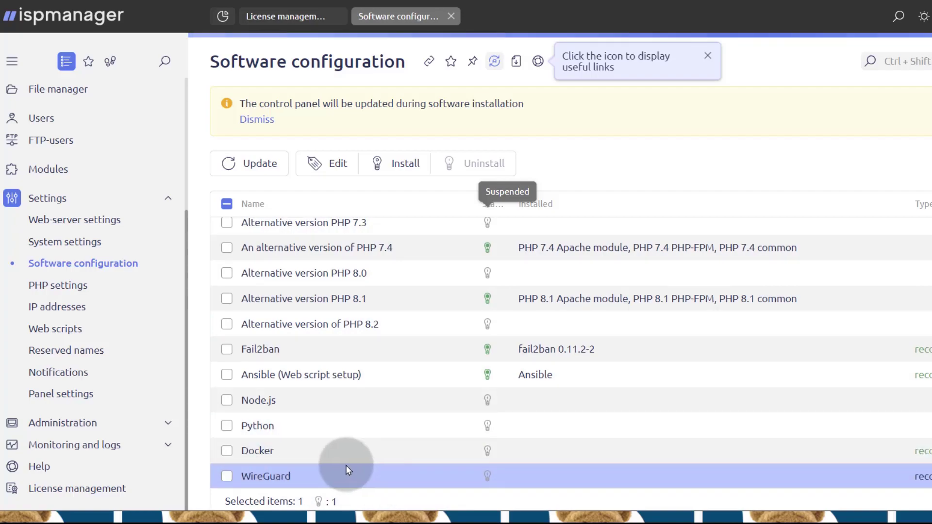
scroll(340, 429, "down", 8)
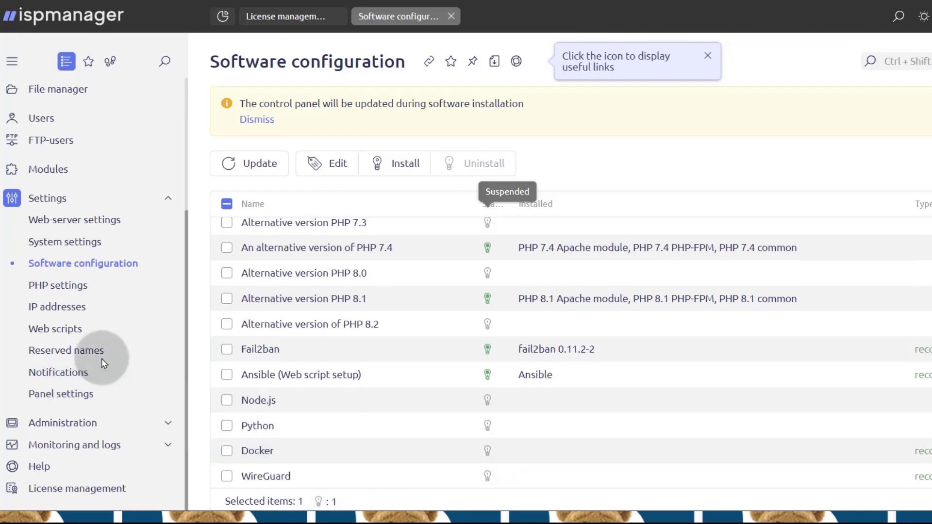
left_click(59, 287)
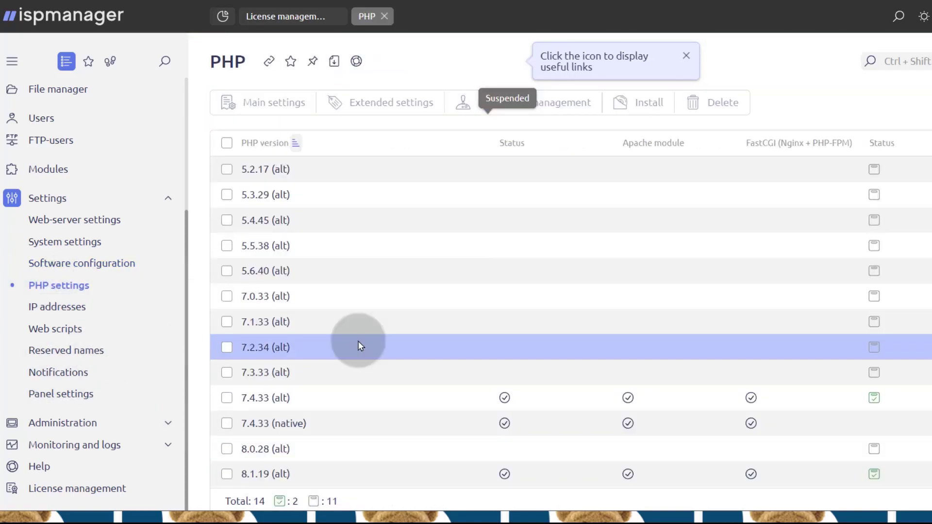
- Inspect 8.1.19 (alt) main settings, close unsaved, then open combined settings with 7.4.33 (alt)
scroll(232, 454, "down", 1)
left_click(227, 451)
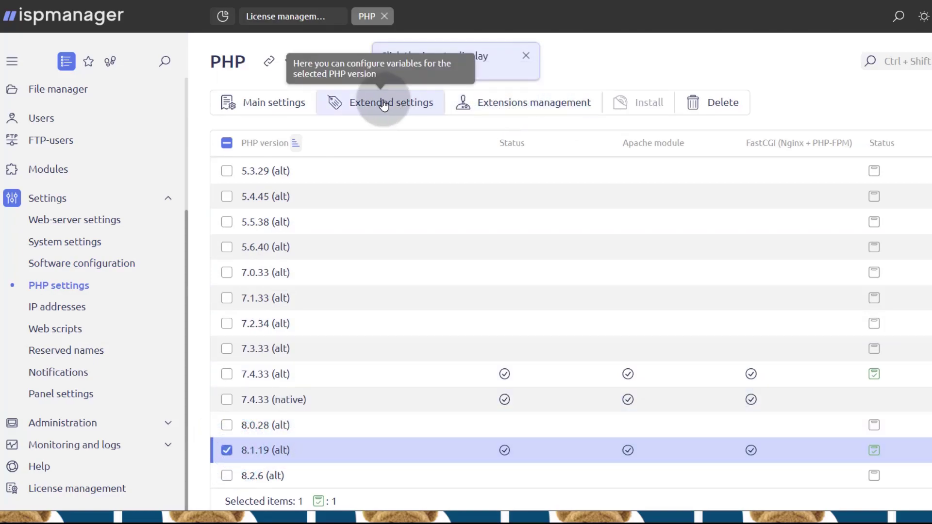
left_click(261, 103)
left_click(248, 150)
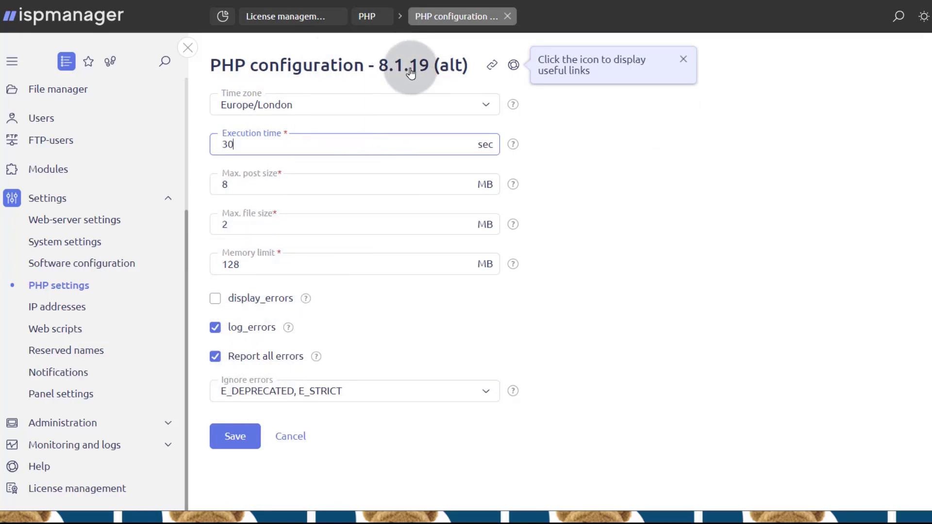
left_click(188, 47)
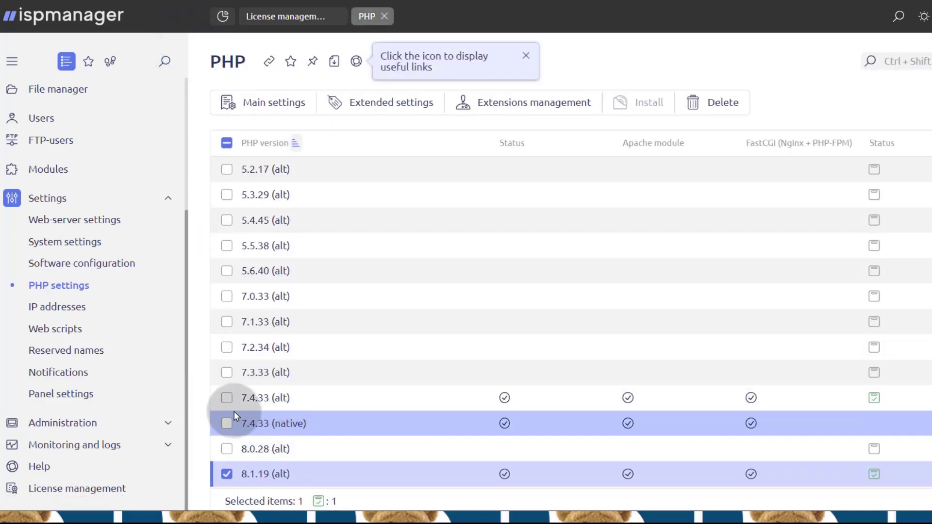
left_click(226, 399)
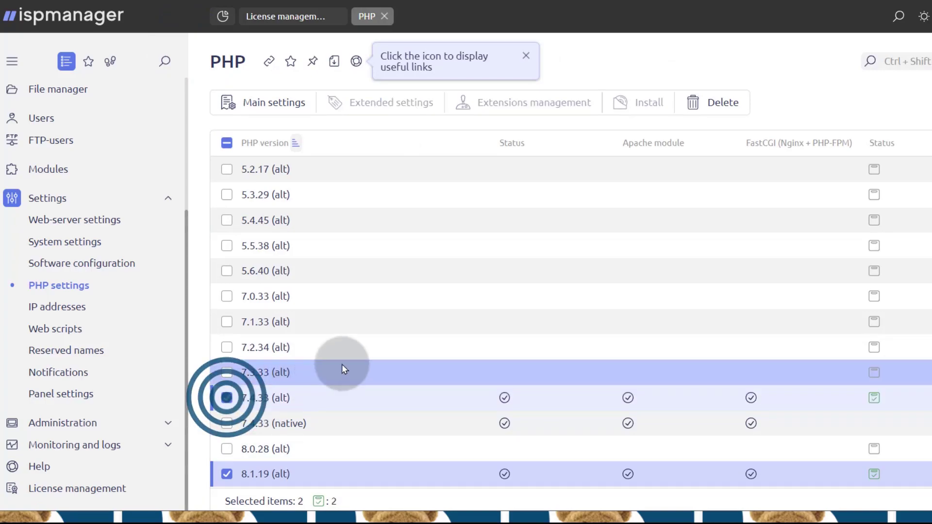
left_click(275, 103)
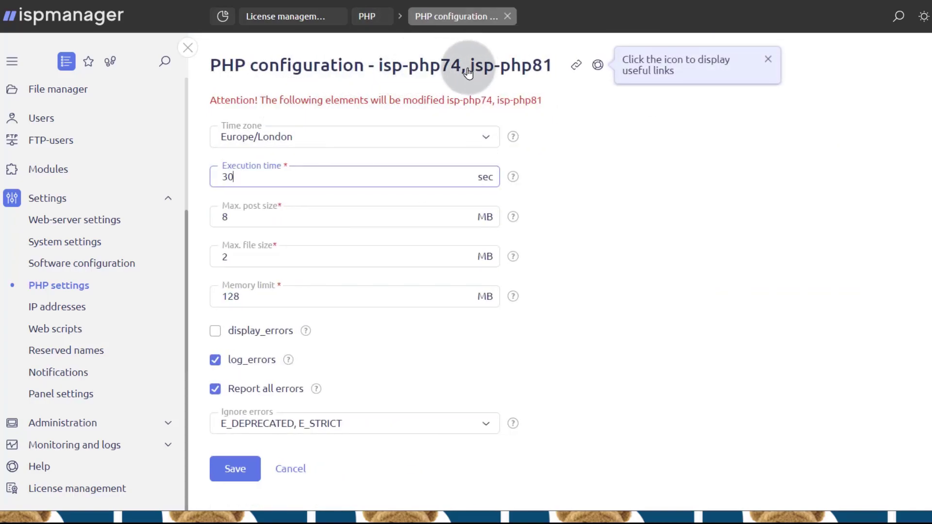
- Open Web scripts, select typo3, and scroll through the 21 installable scripts like joomla and WordPress
left_click(57, 307)
left_click(50, 329)
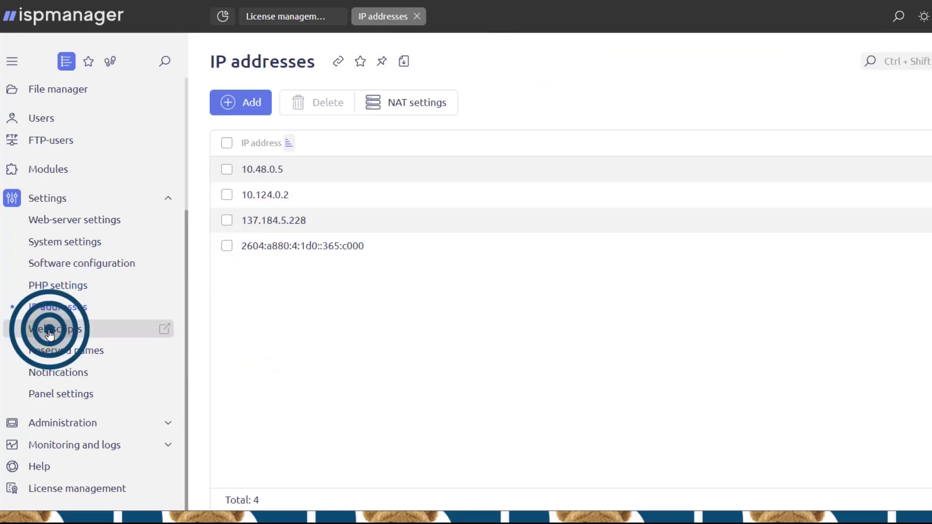
left_click(261, 169)
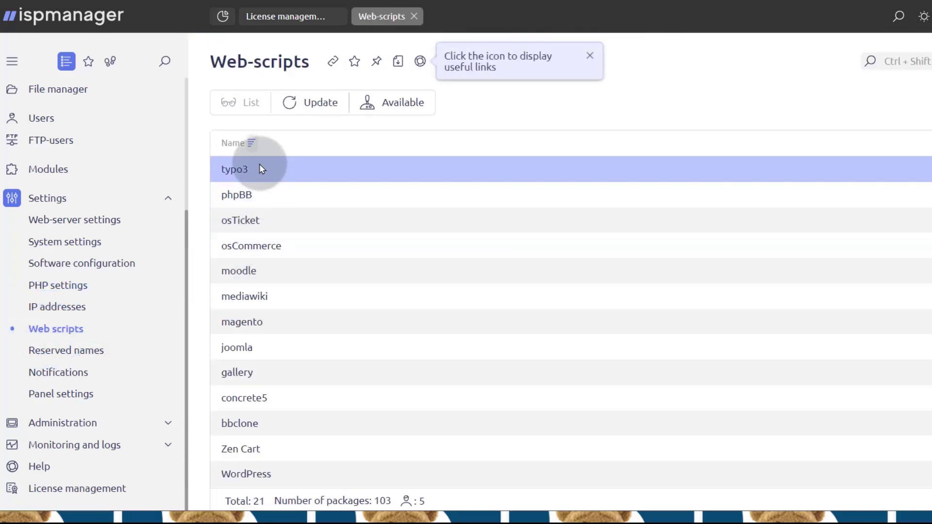
scroll(304, 379, "down", 4)
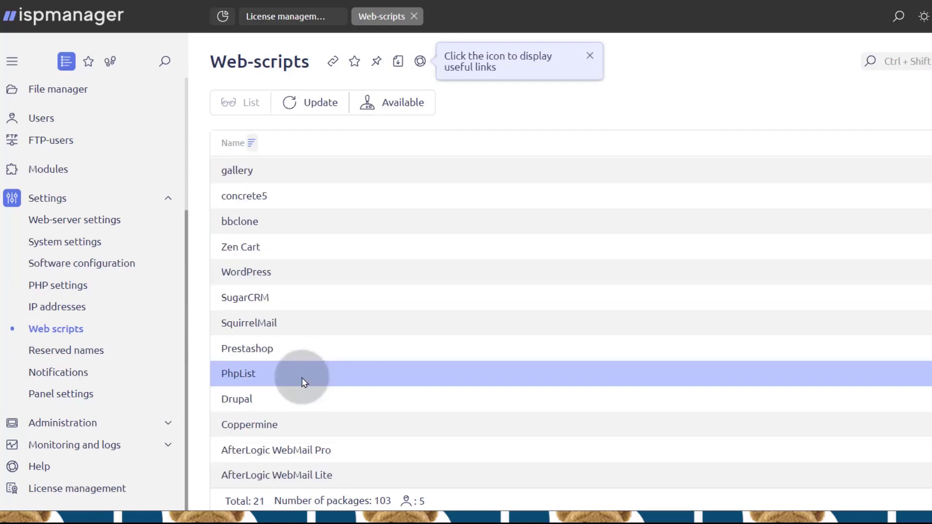
scroll(302, 439, "up", 4)
scroll(272, 388, "down", 4)
scroll(262, 427, "up", 4)
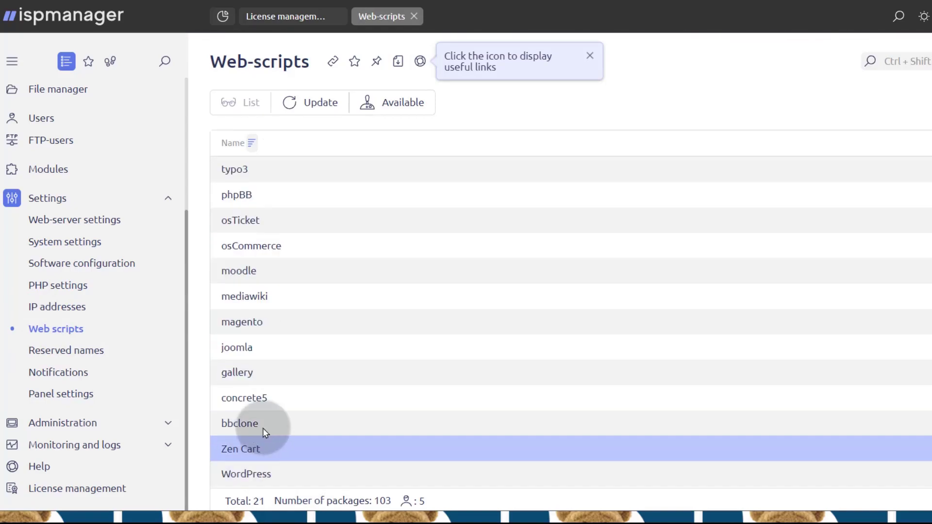
scroll(267, 347, "down", 4)
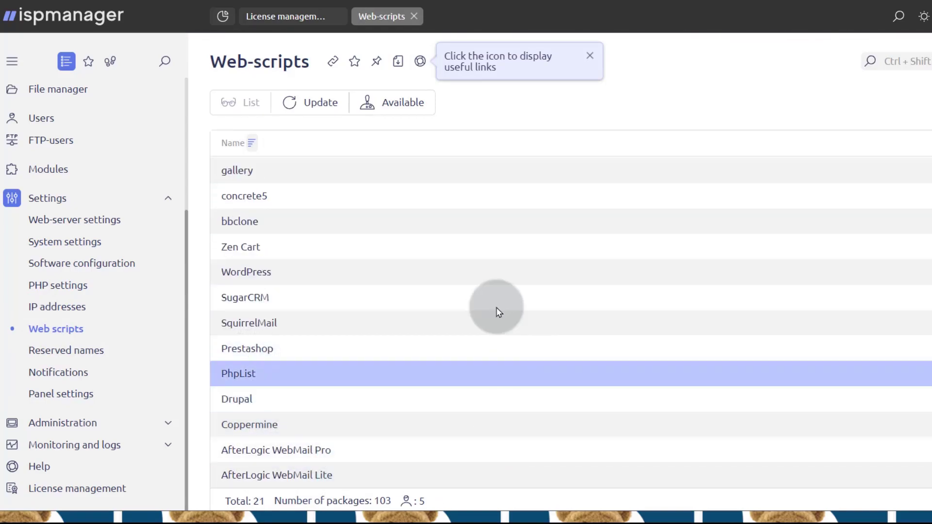
scroll(327, 449, "up", 4)
scroll(63, 146, "up", 4)
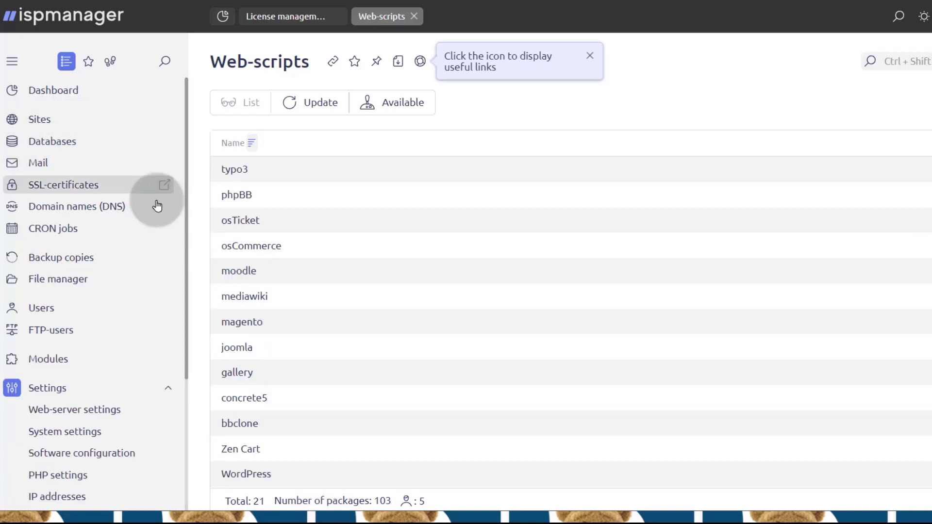
scroll(229, 395, "down", 4)
scroll(213, 384, "up", 4)
scroll(285, 410, "down", 4)
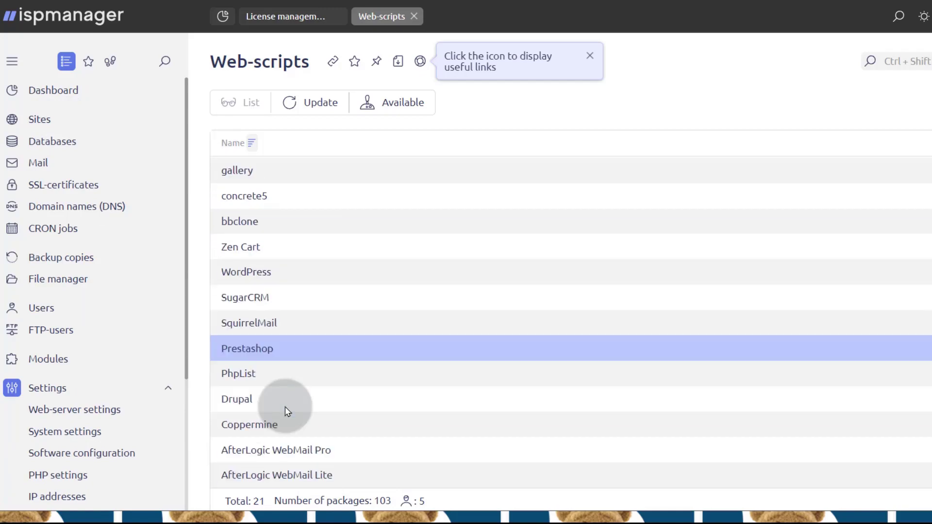
scroll(52, 423, "down", 4)
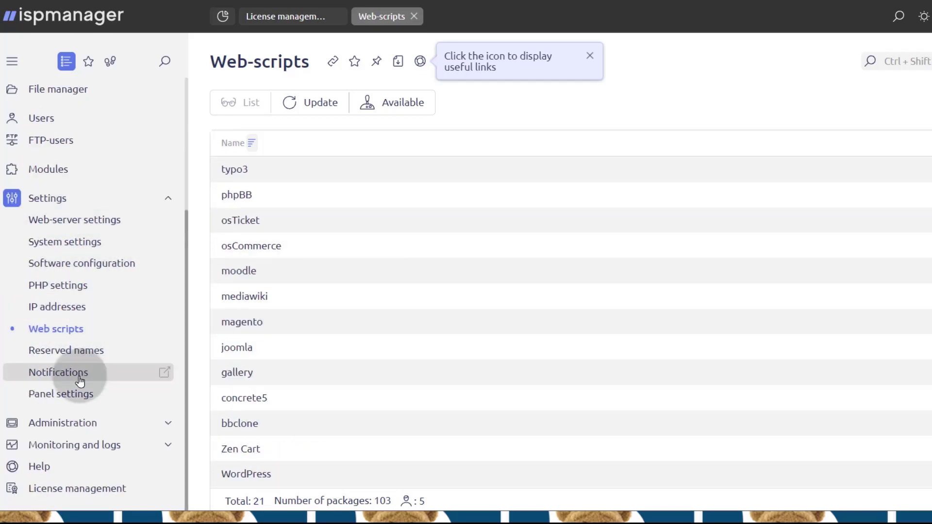
- From Panel settings, start a new SSL certificate and copy the panel's domain from the address bar
left_click(54, 399)
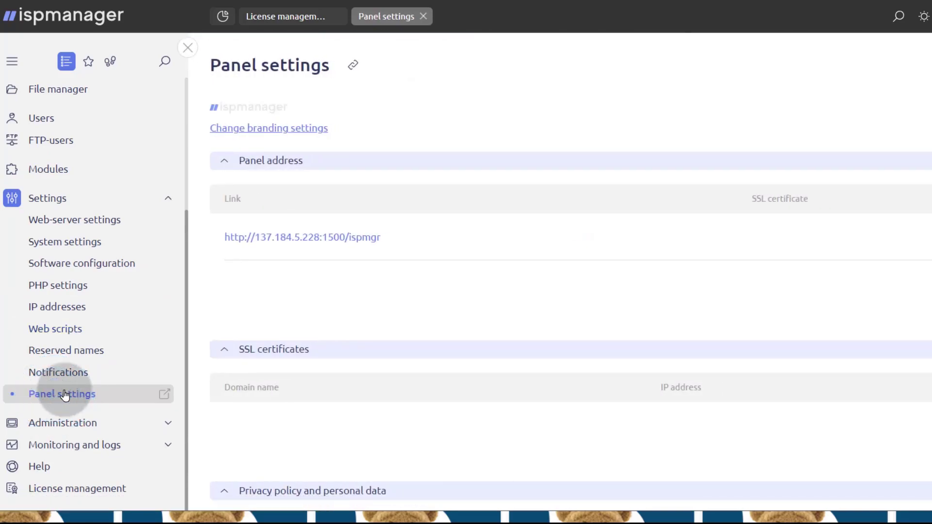
scroll(293, 350, "down", 2)
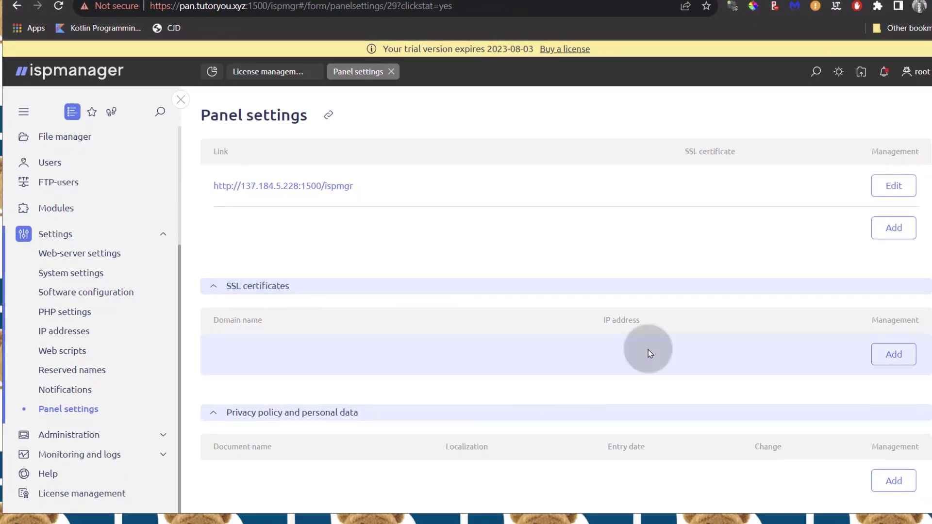
left_click(886, 360)
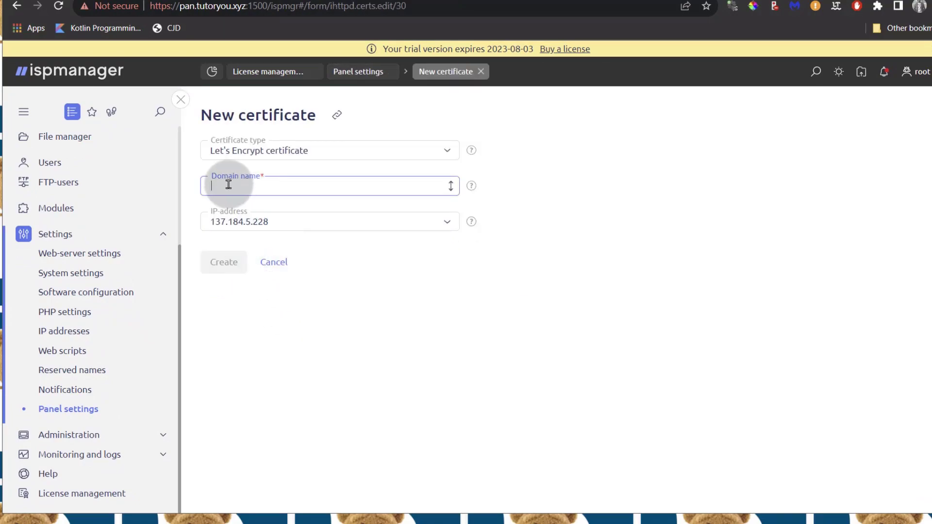
left_click(177, 7)
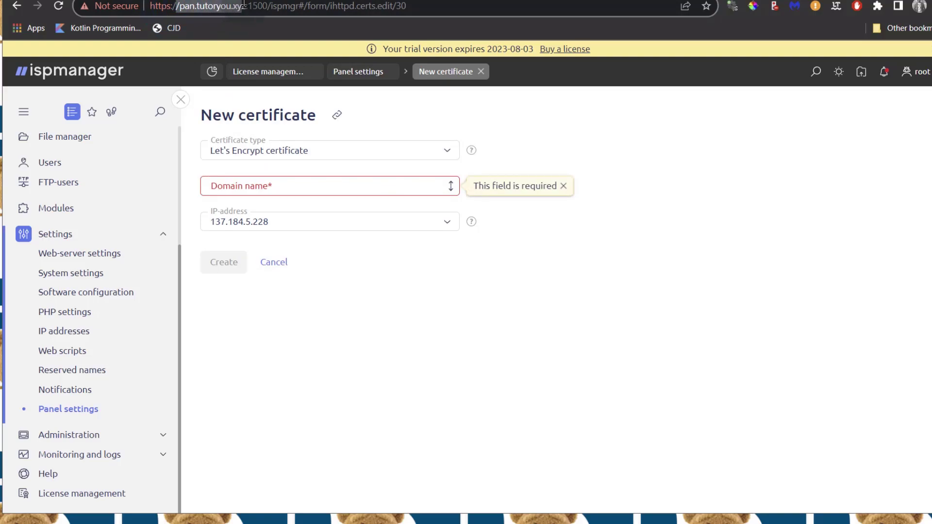
right_click(201, 10)
left_click(249, 93)
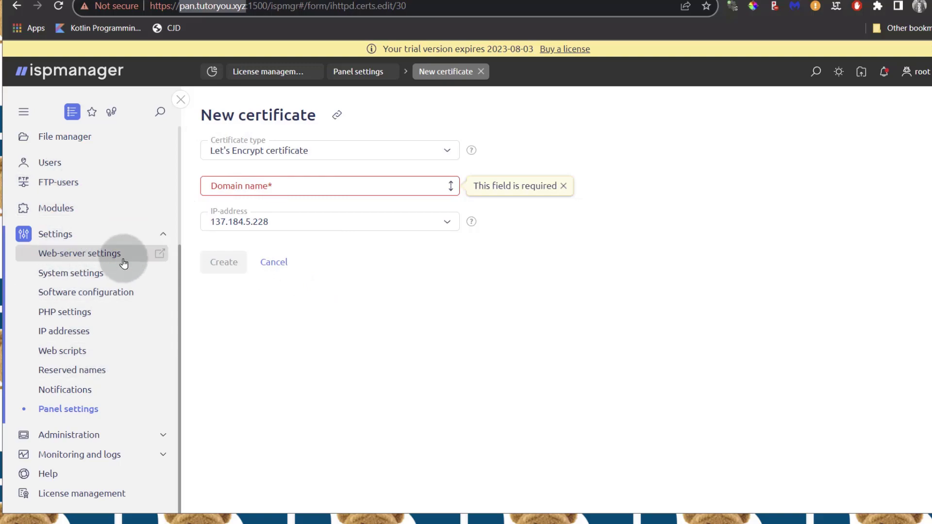
- Enter pan.tutoryou.xyz as the certificate domain and choose Let's Encrypt as the type
left_click(238, 185)
right_click(238, 186)
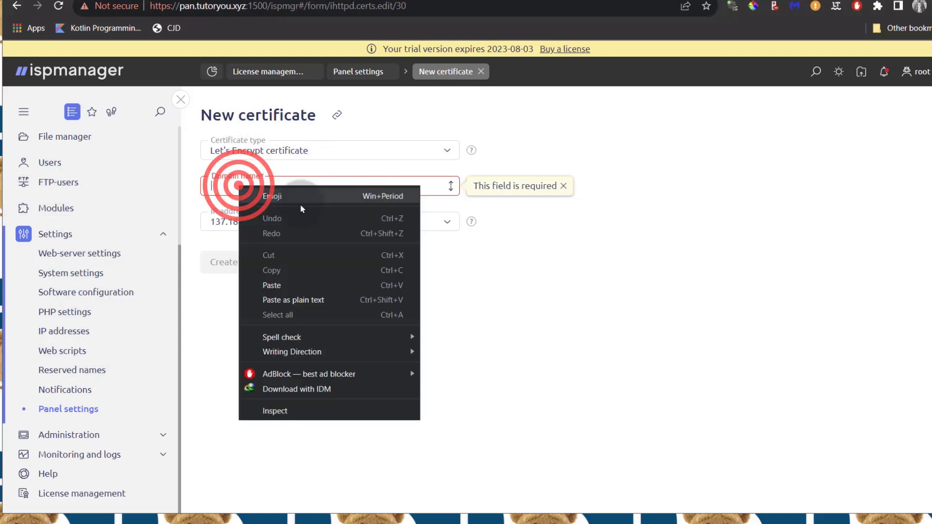
left_click(298, 282)
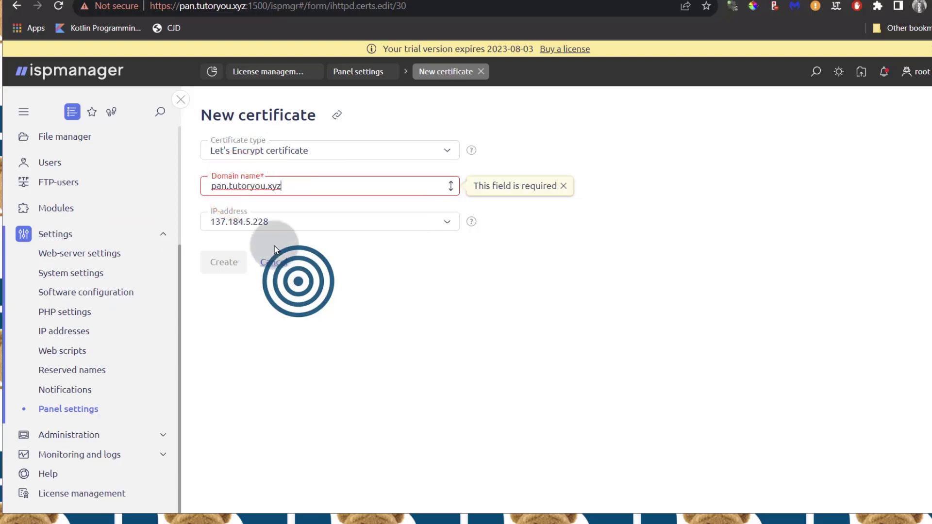
left_click(332, 148)
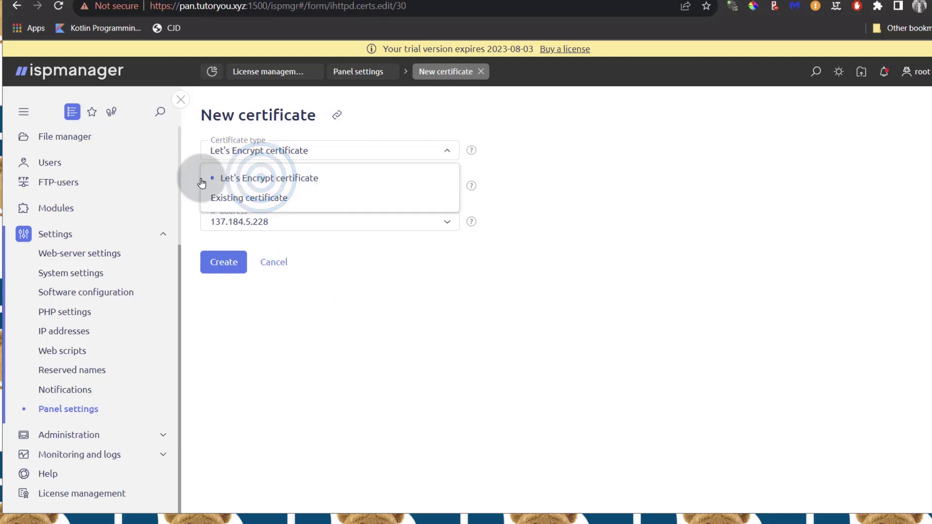
scroll(121, 242, "up", 4)
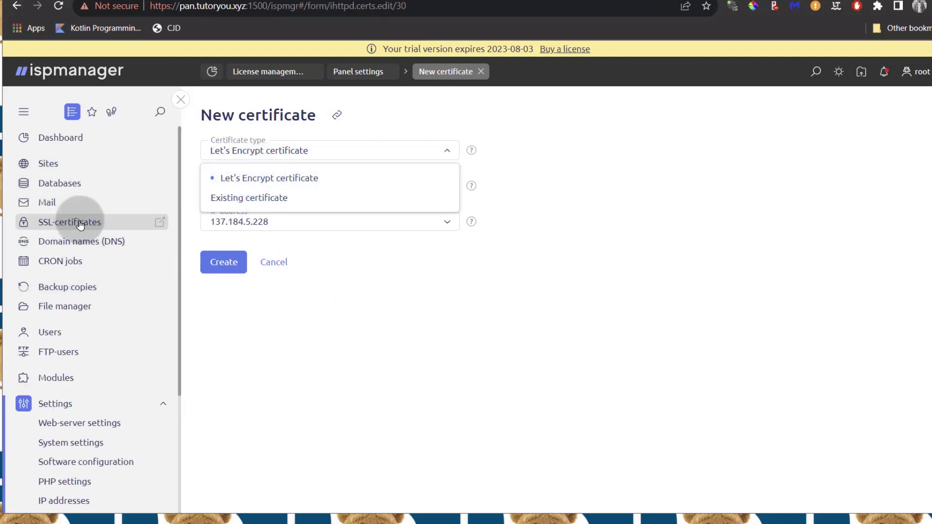
left_click(387, 285)
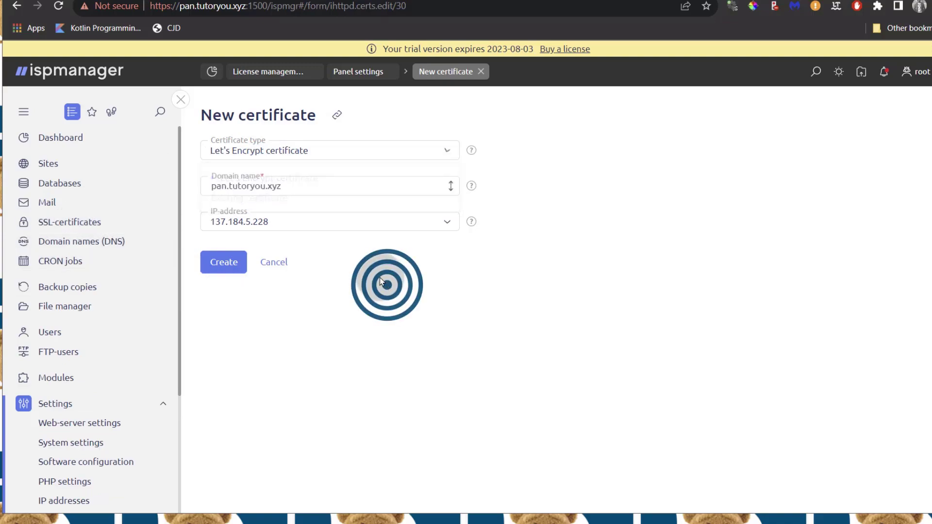
- Create the Let's Encrypt certificate for pan.tutoryou.xyz and copy the panel's web address
left_click(221, 260)
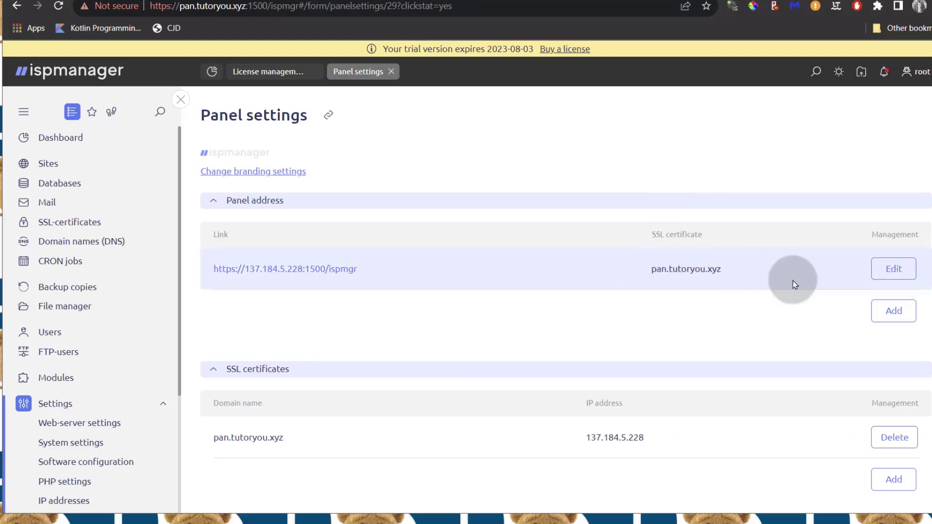
left_click(866, 306)
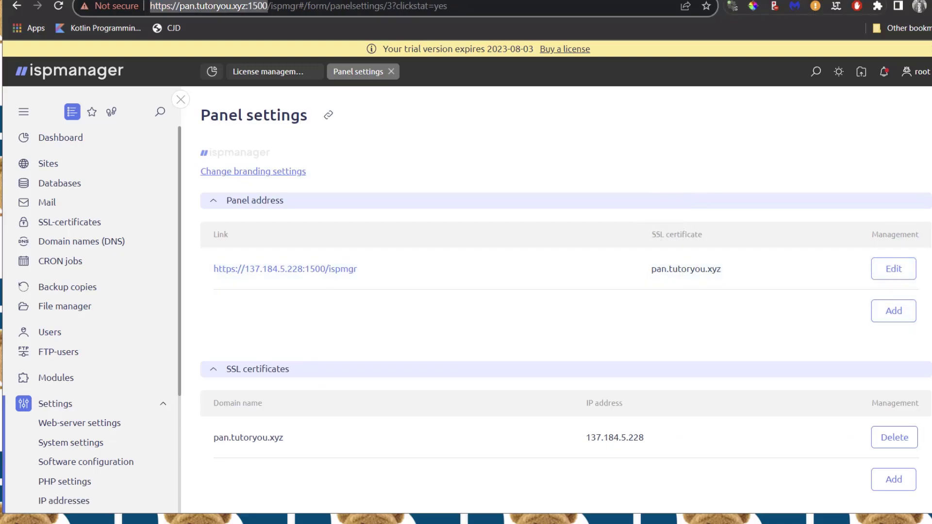
right_click(211, 7)
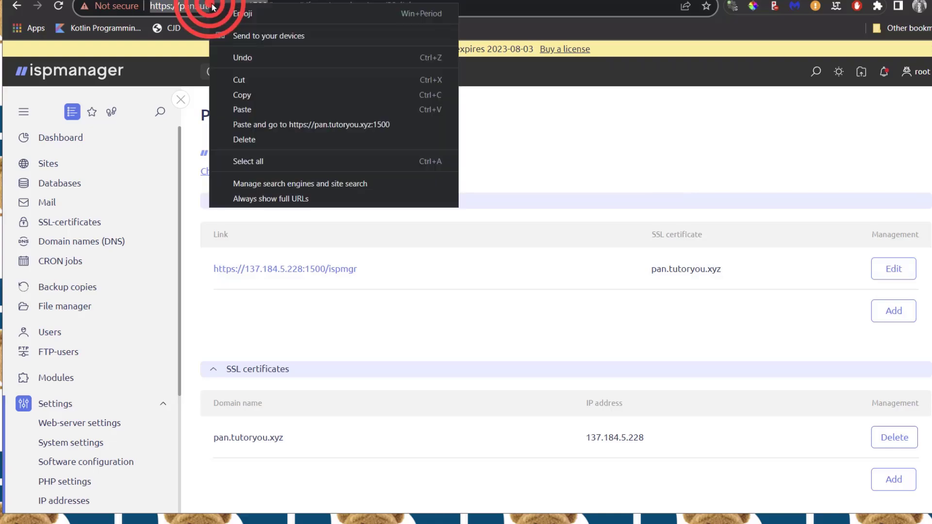
left_click(249, 90)
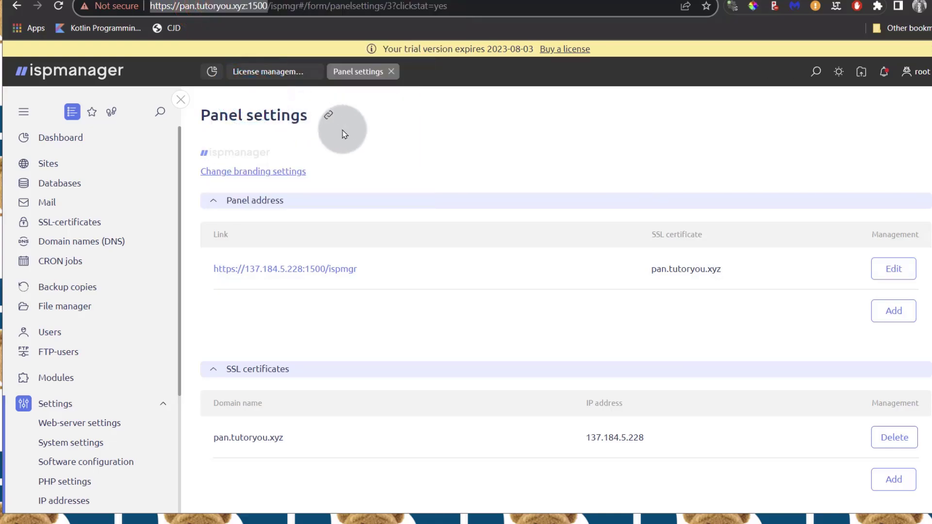
- Load the copied panel address in a Chrome incognito window and verify its certificate is valid
key("ctrl+shift+n")
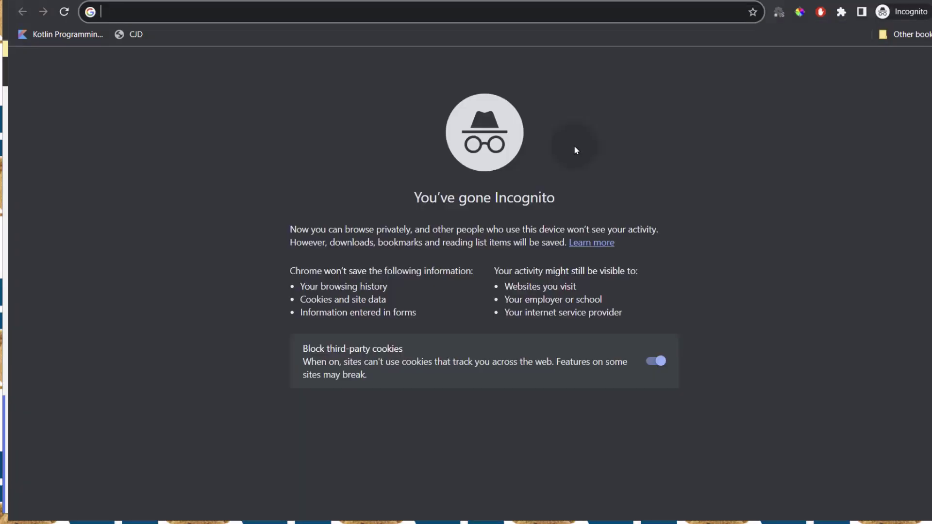
key("ctrl+v")
key("Return")
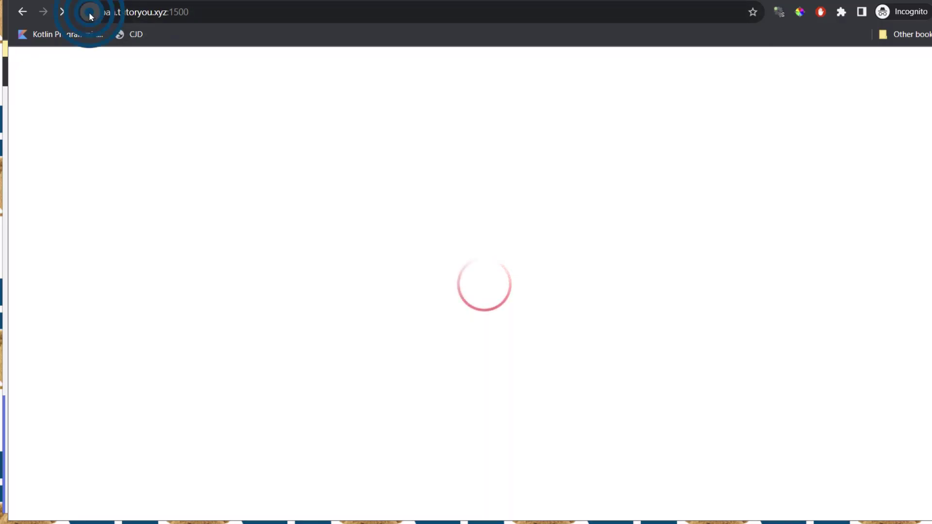
left_click(90, 14)
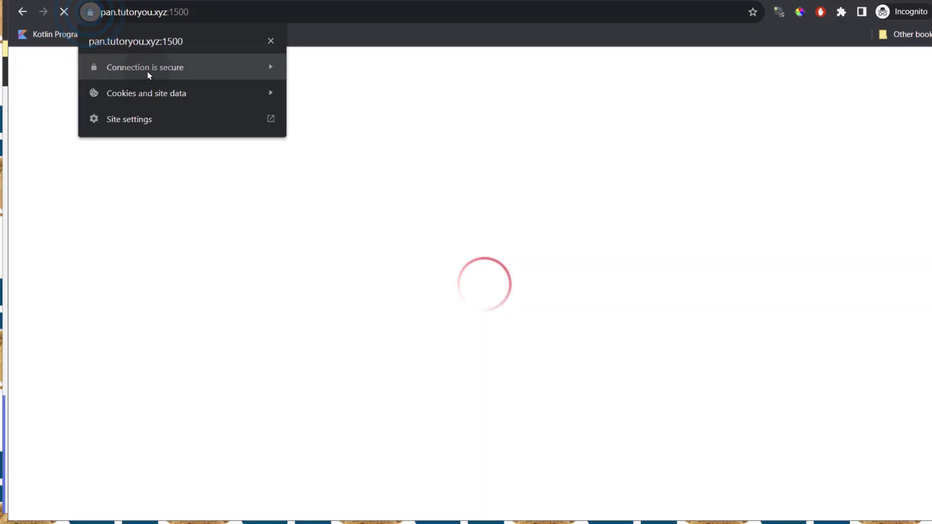
left_click(203, 68)
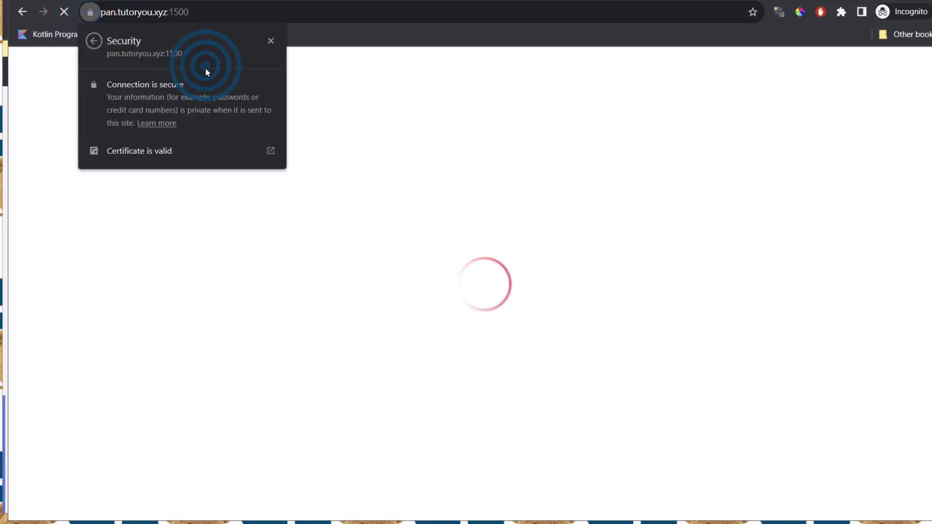
left_click(138, 151)
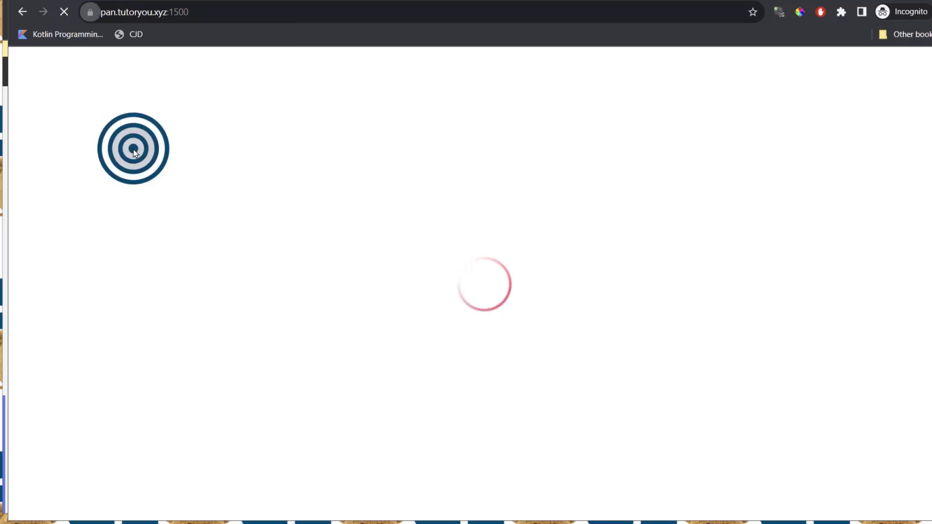
left_click(391, 140)
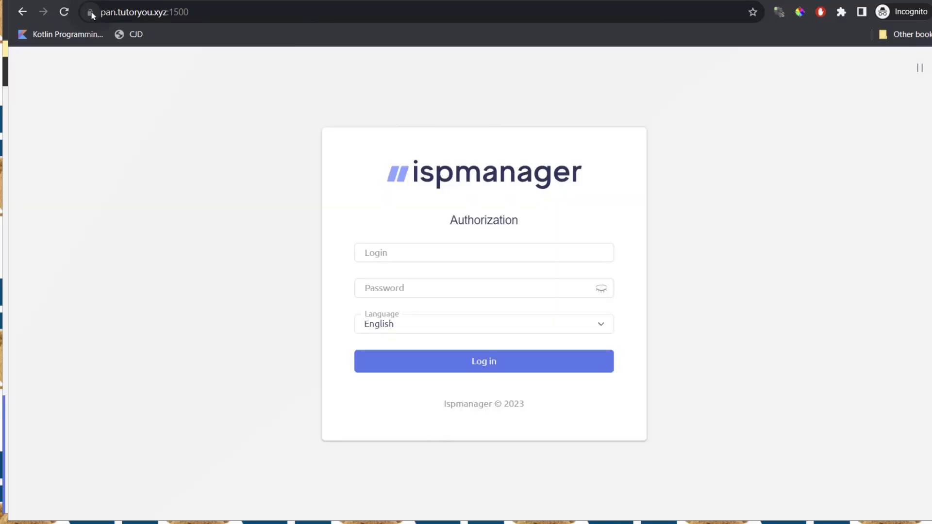
left_click(90, 12)
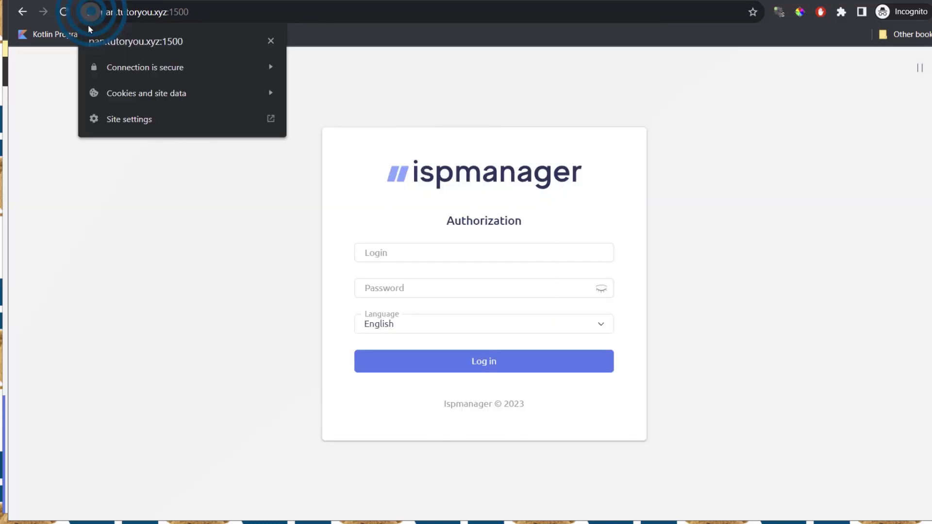
left_click(173, 234)
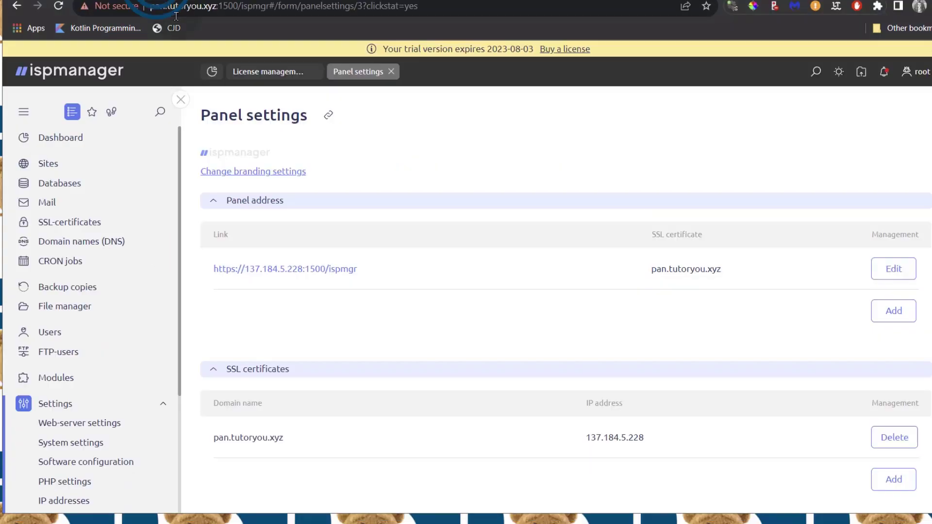
left_click(360, 249)
- Back in ispmanager, expand Administration in the sidebar and open User import
left_click(151, 6)
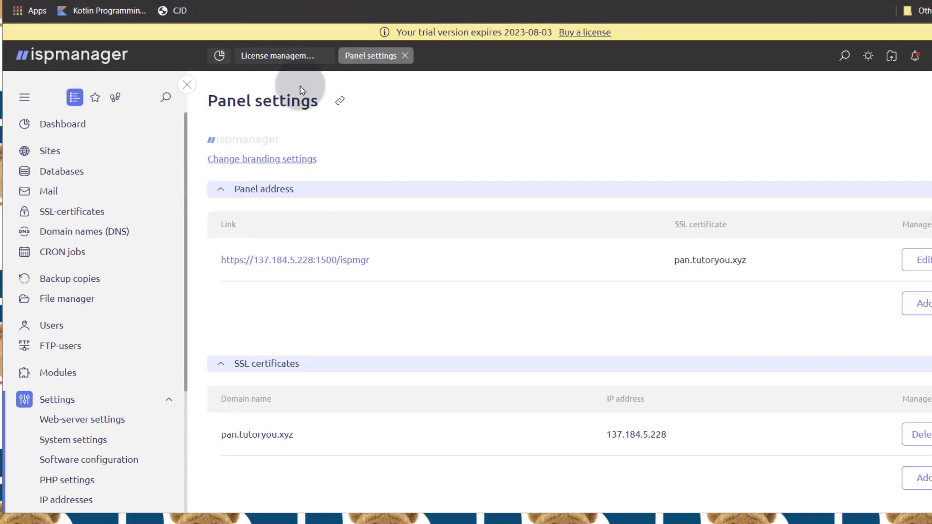
scroll(301, 90, "down", 3)
left_click(75, 437)
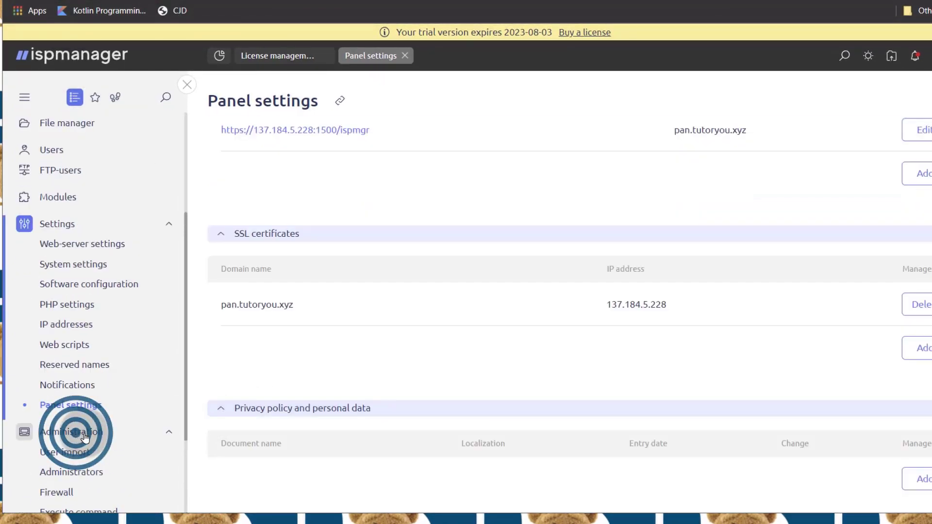
scroll(135, 385, "down", 3)
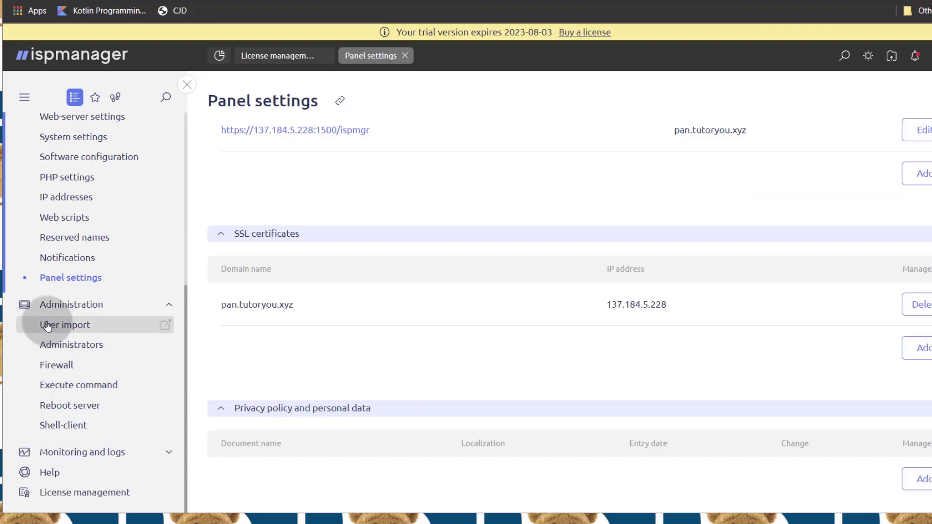
left_click(83, 325)
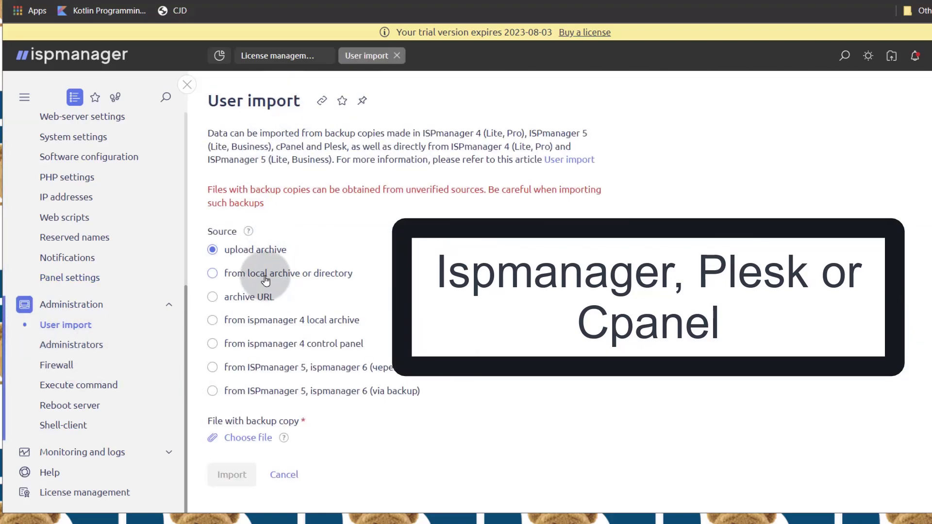
- Open Administrators and view the root account's edit form, closing it without saving
left_click(66, 346)
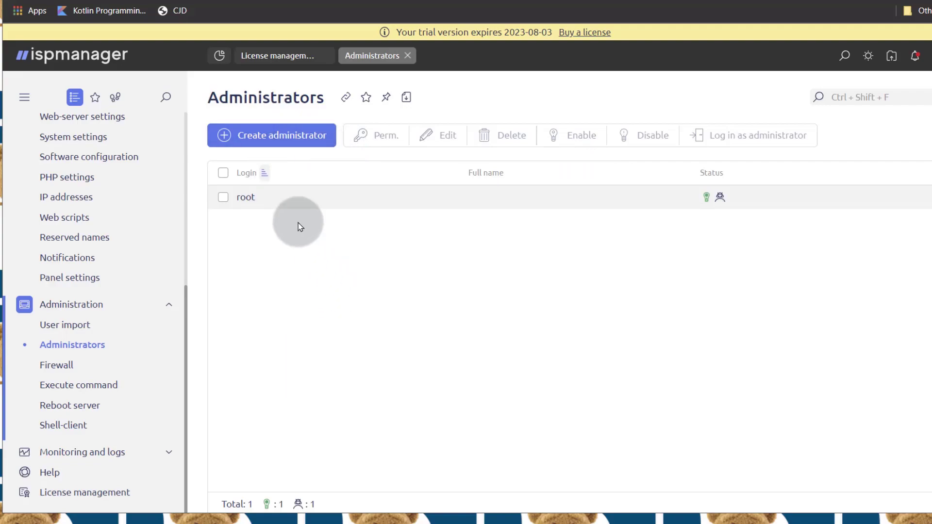
left_click(229, 202)
left_click(224, 199)
left_click(454, 135)
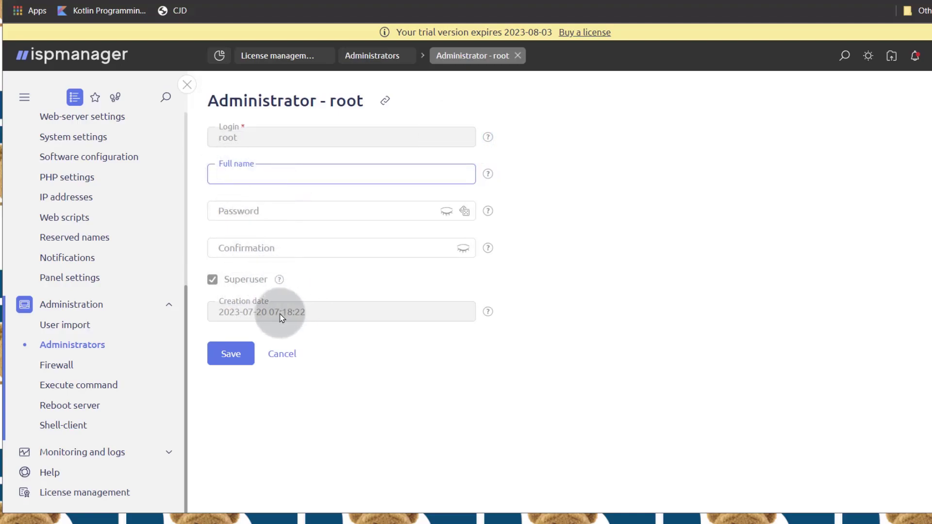
left_click(187, 86)
- Draft a new firewall rule with action Deny for, then bring up the Reboot server confirmation
left_click(57, 364)
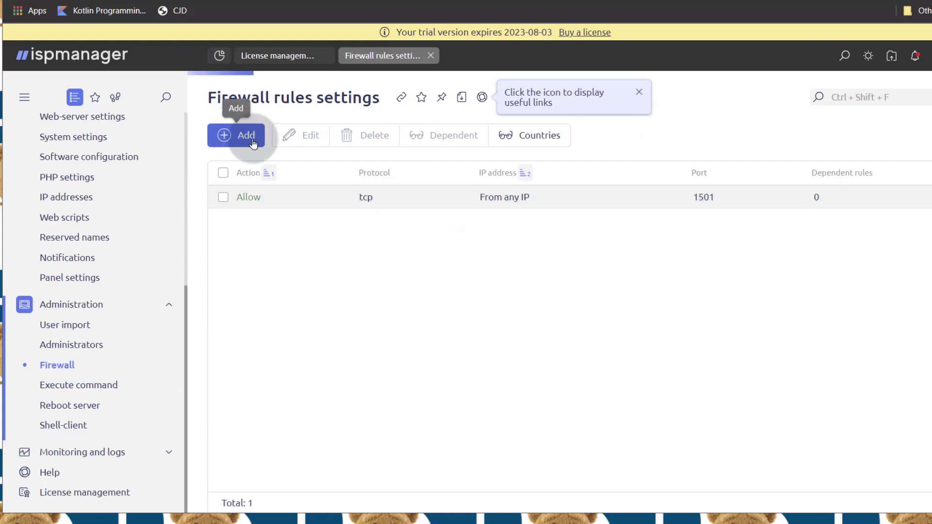
left_click(236, 135)
left_click(258, 210)
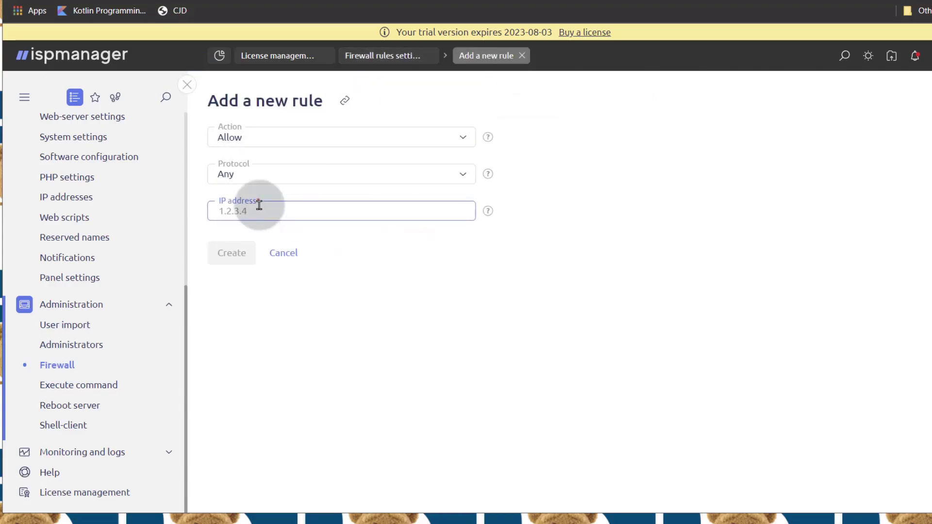
left_click(268, 138)
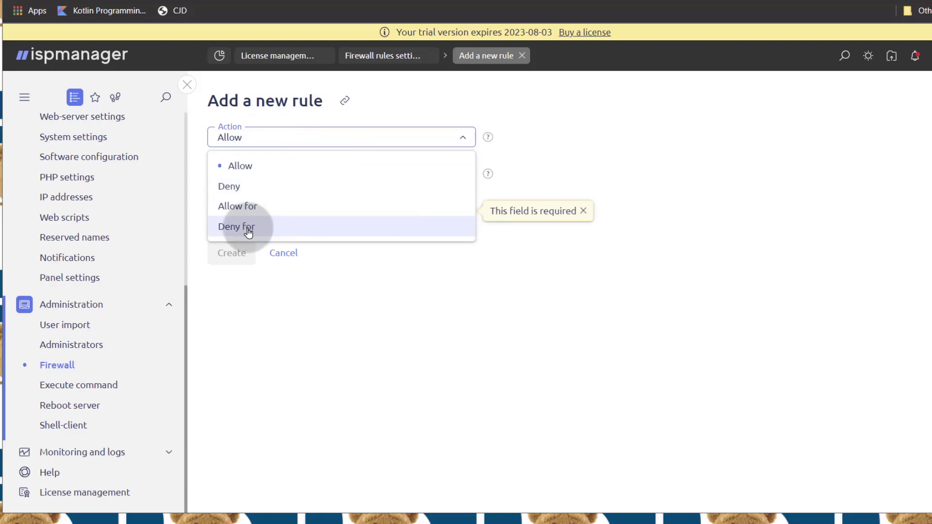
left_click(233, 226)
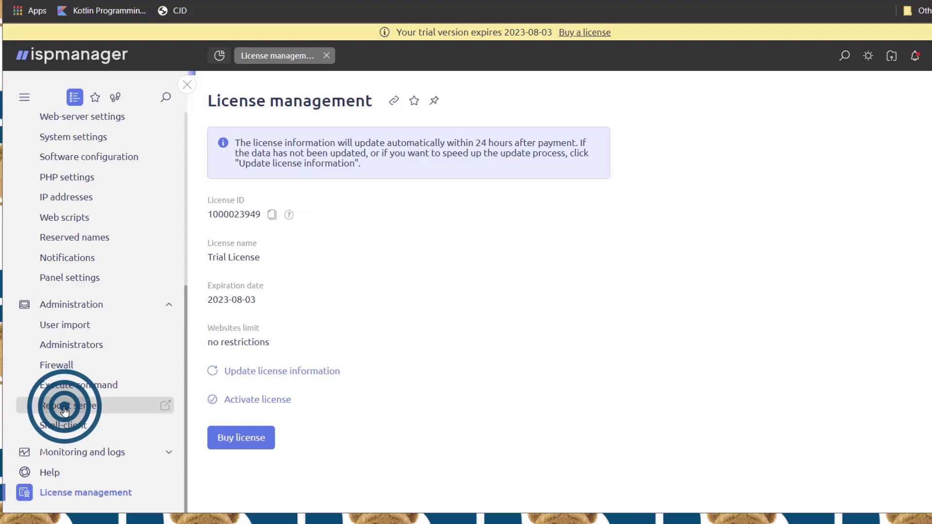
left_click(65, 410)
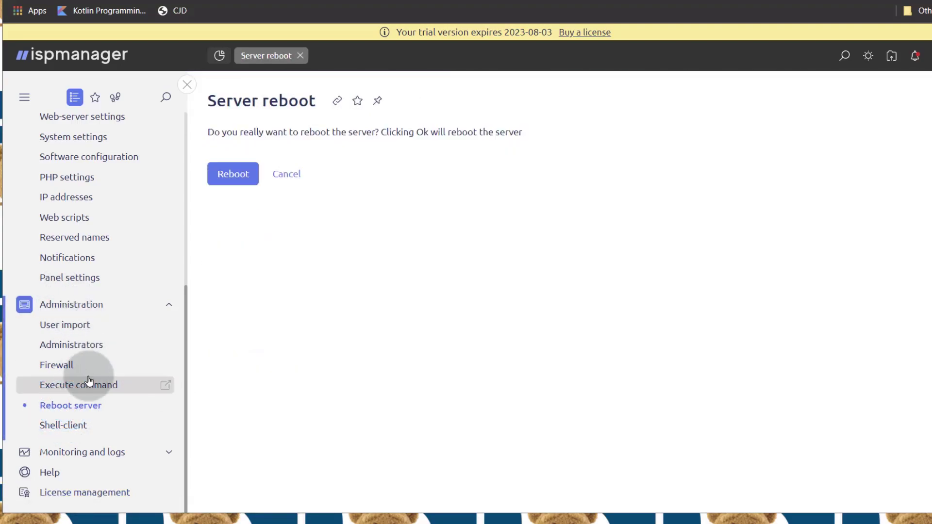
- Run apt update in Shell-client, then open the Services list under Monitoring and logs
left_click(63, 430)
left_click(295, 135)
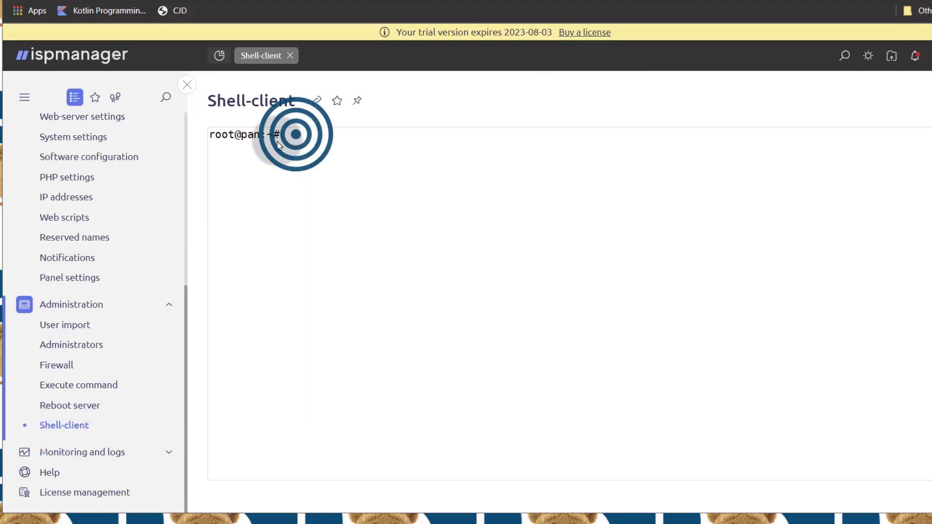
left_click(301, 137)
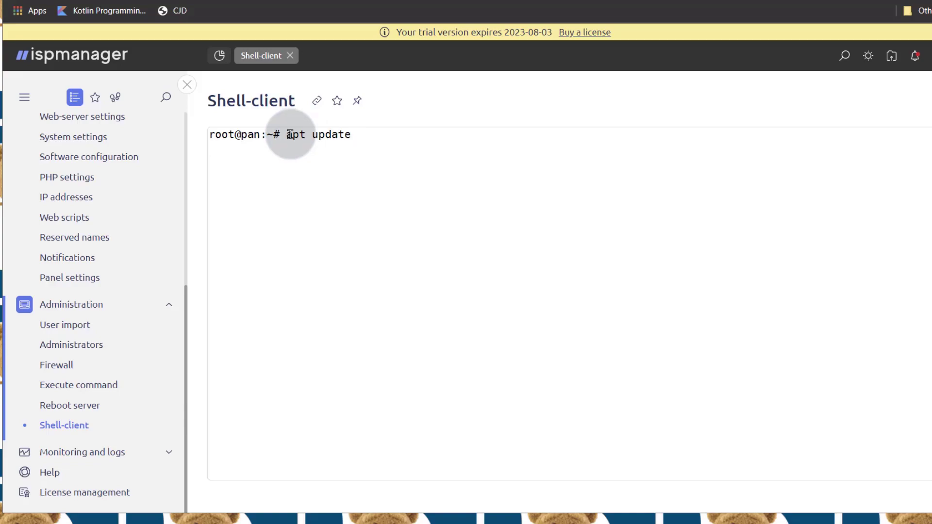
key("Return")
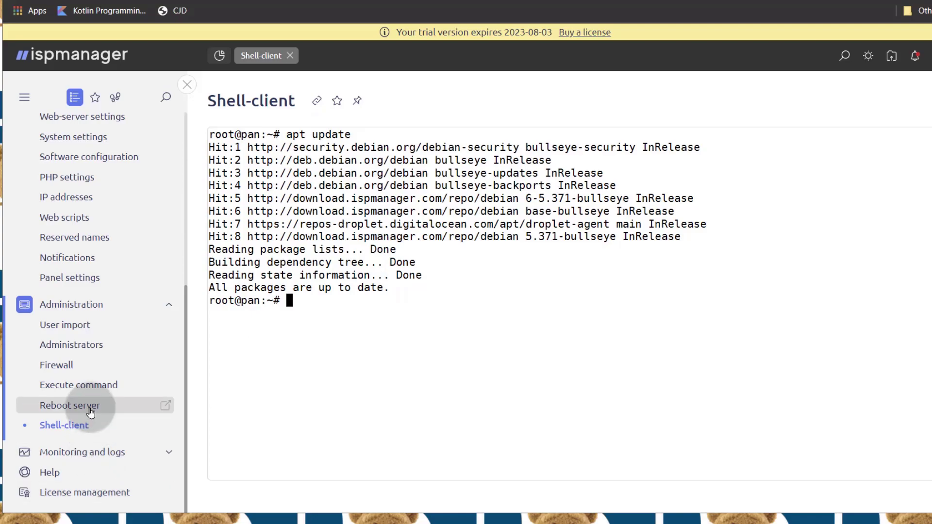
left_click(69, 451)
left_click(222, 198)
- Select the apache2, php-fpm74 and ssh services in the services list
left_click(222, 198)
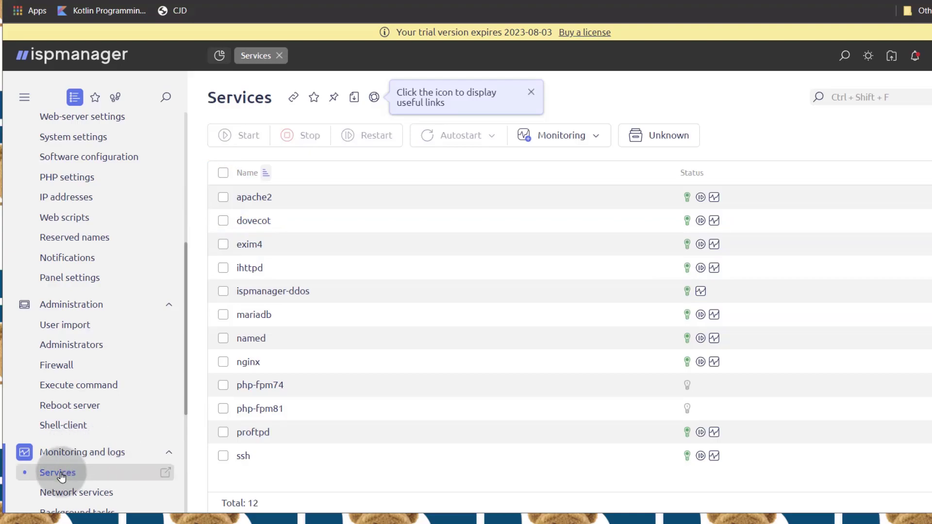
left_click(237, 204)
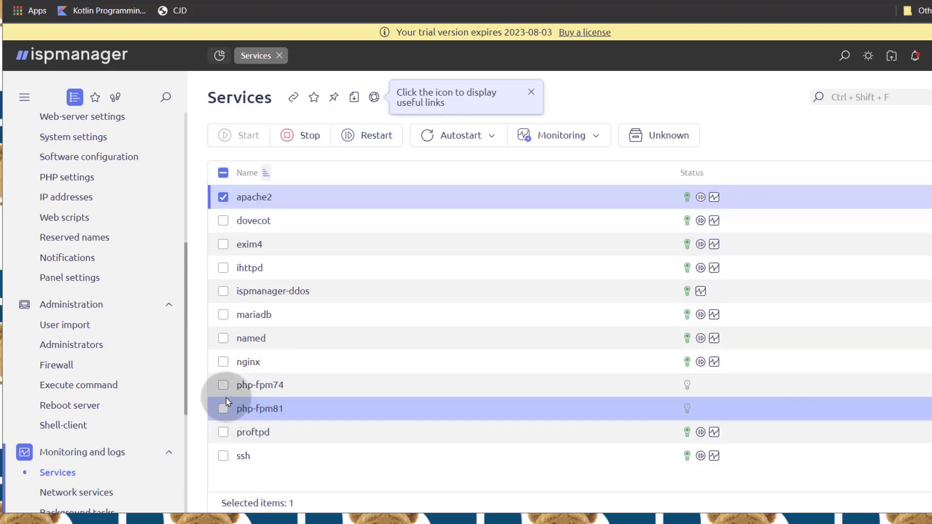
left_click(223, 384)
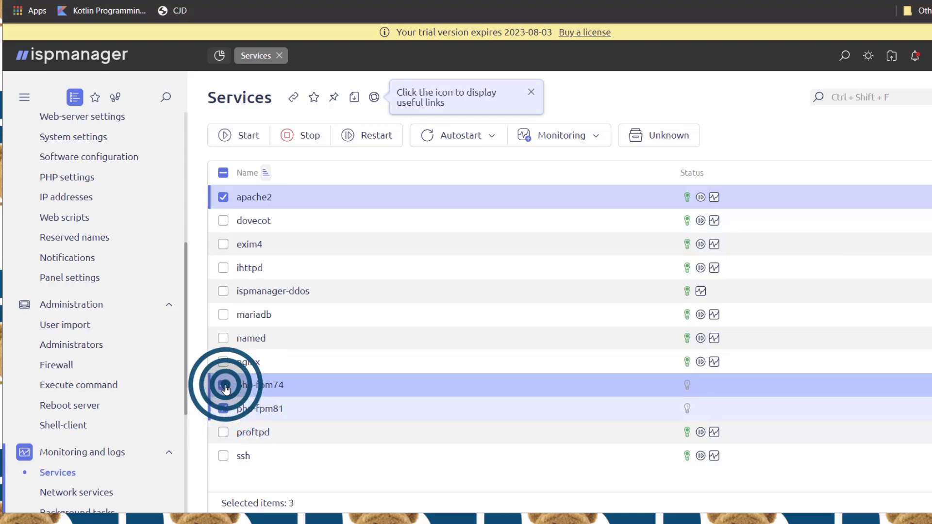
left_click(224, 456)
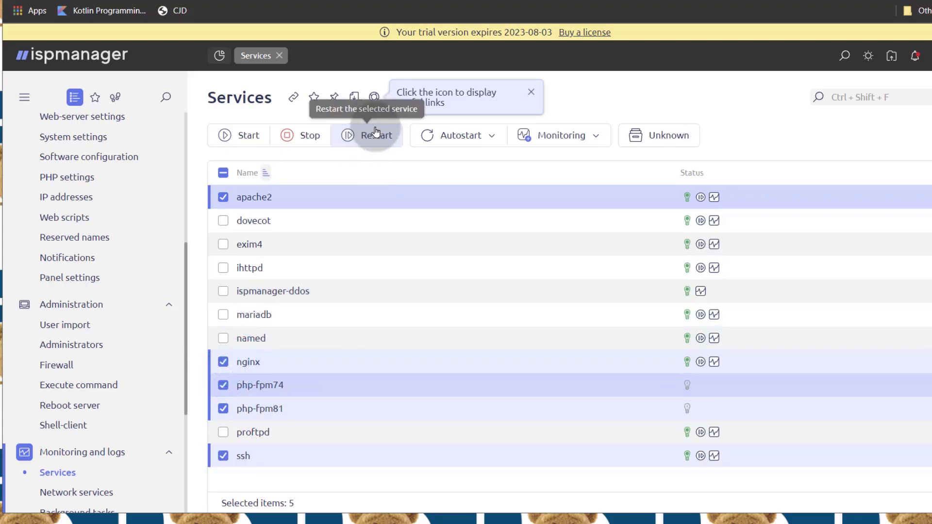
scroll(52, 358, "down", 3)
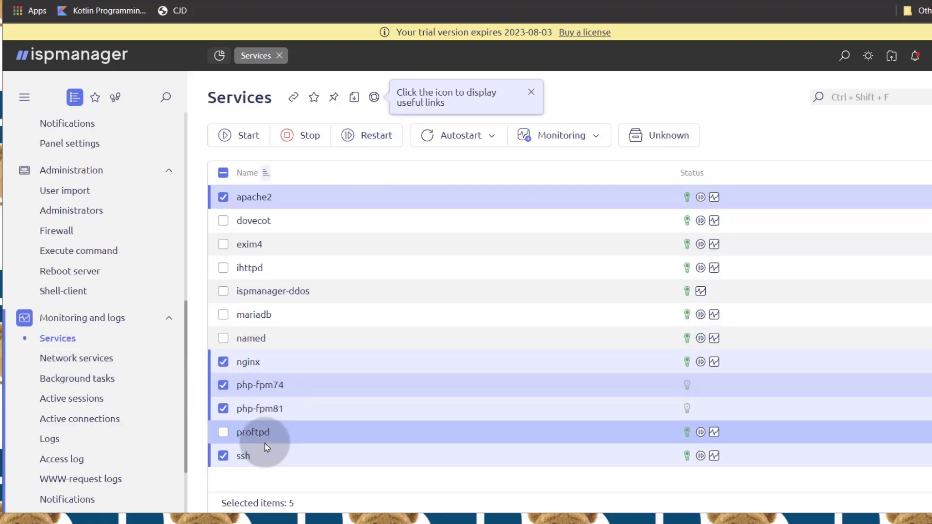
- Stop and restart the selected services, then open Network services and tick dovecot
left_click(297, 136)
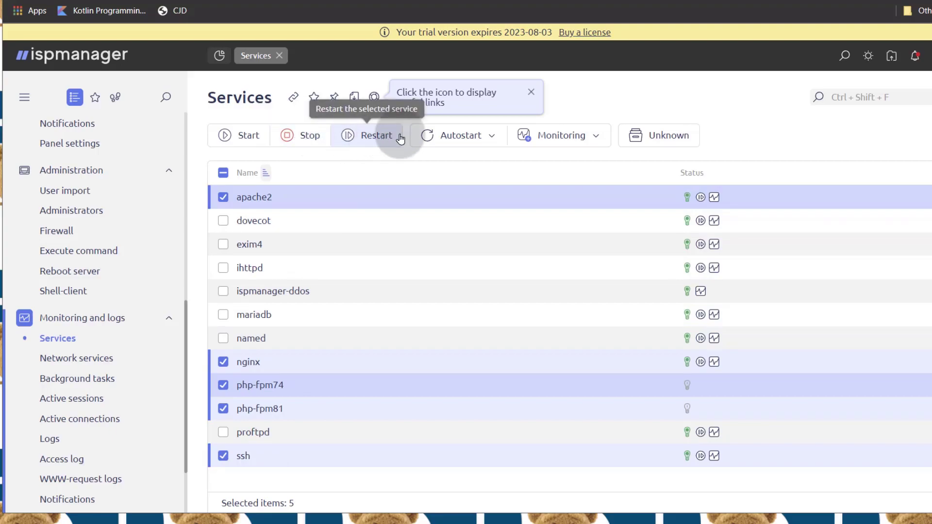
left_click(459, 137)
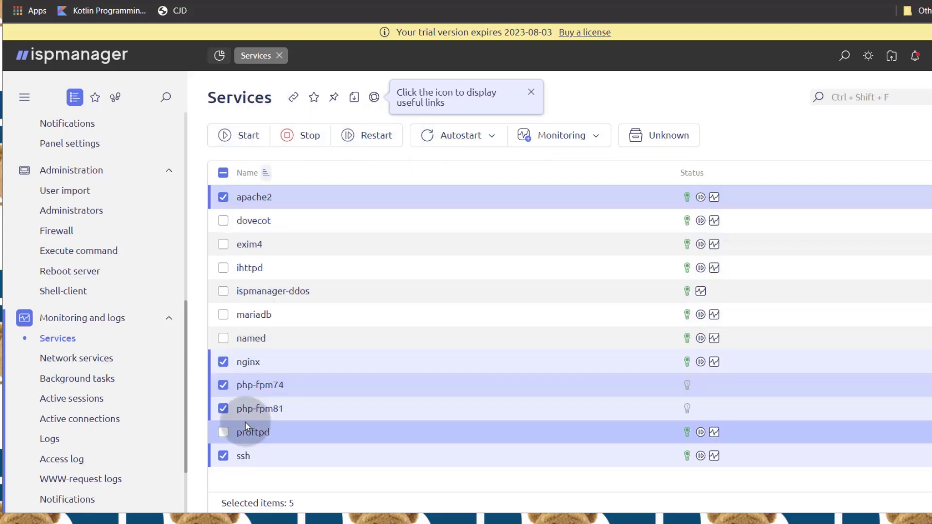
left_click(58, 362)
left_click(259, 228)
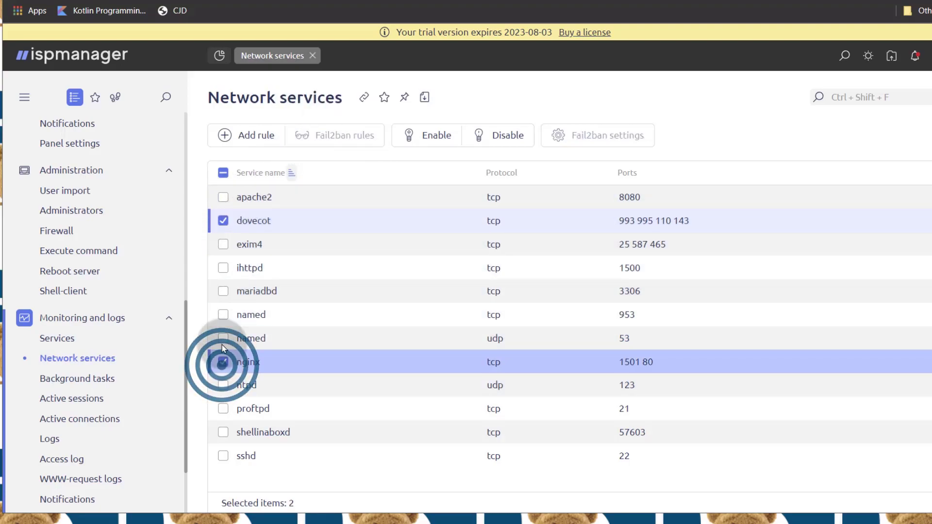
- Enable all three nginx Fail2ban rules
left_click(222, 219)
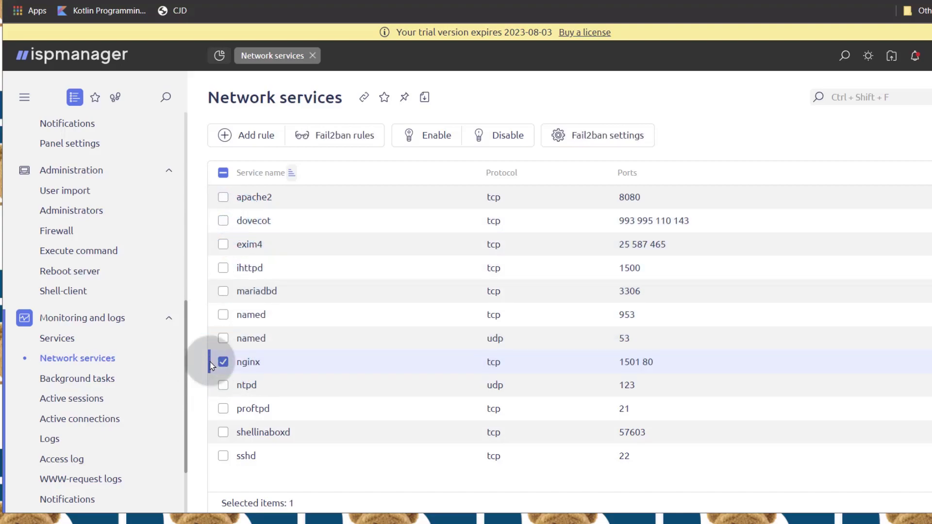
left_click(342, 139)
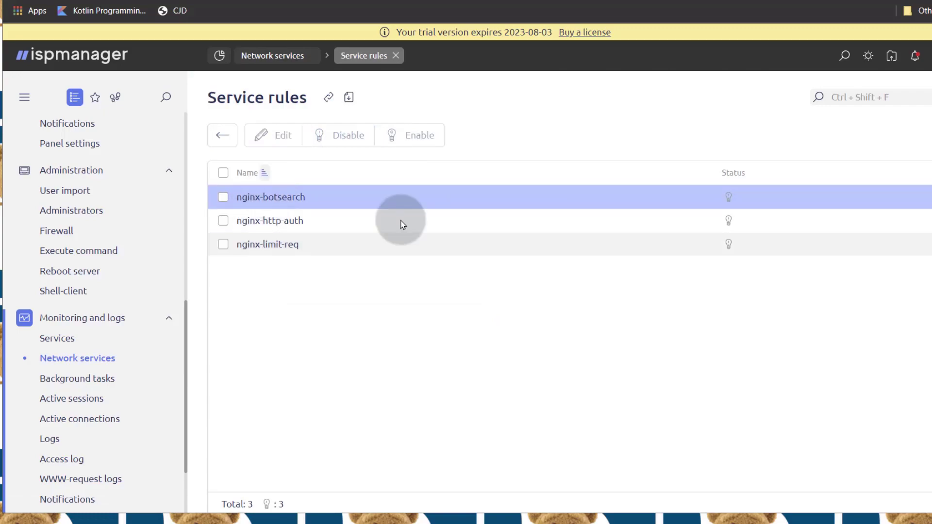
left_click(222, 222)
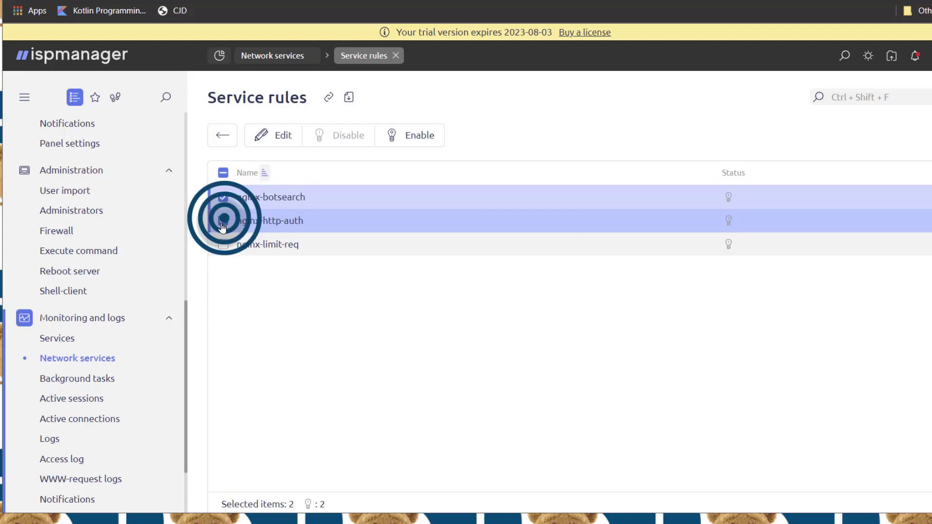
left_click(415, 136)
left_click(394, 286)
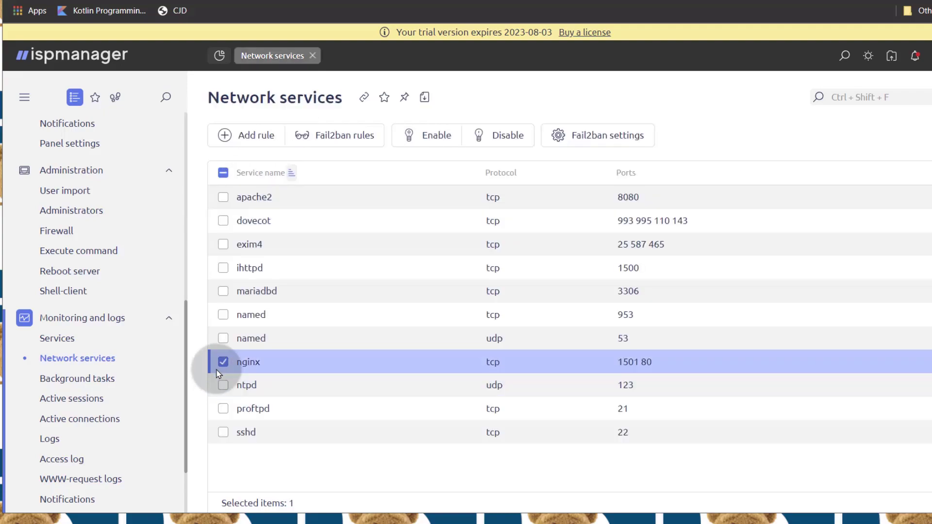
- Enable the apache-auth Fail2ban rule for apache2
left_click(221, 363)
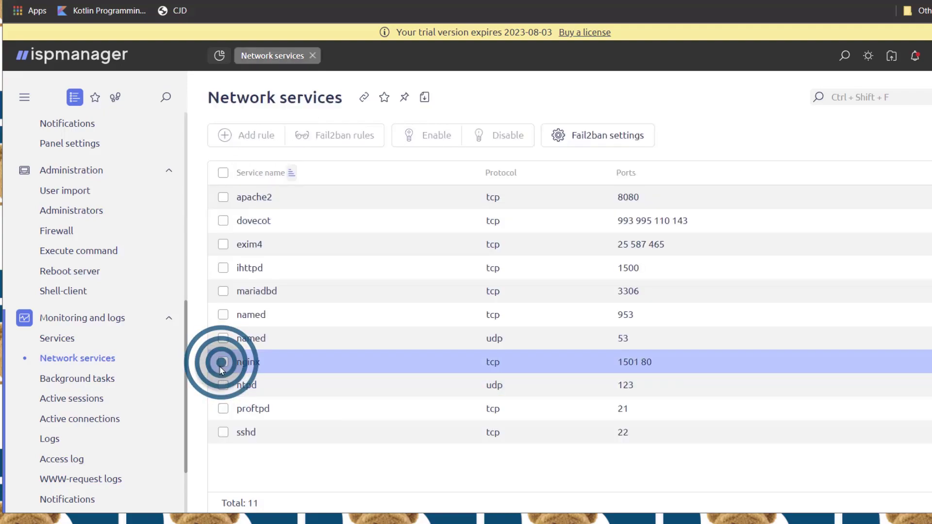
left_click(330, 137)
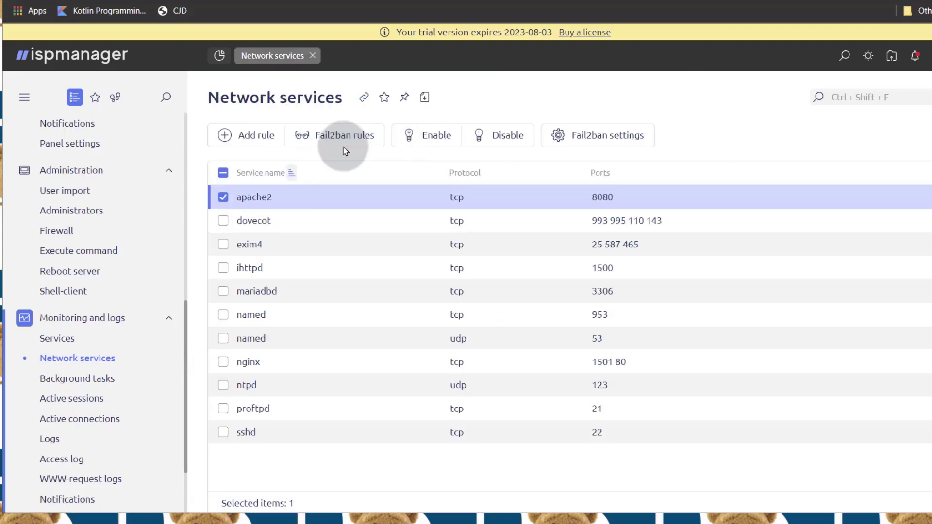
left_click(337, 135)
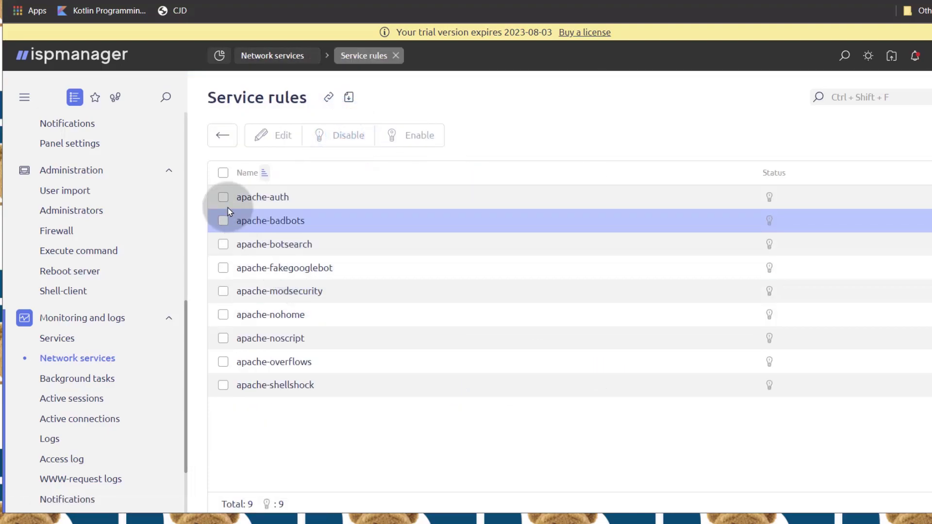
left_click(222, 197)
left_click(412, 136)
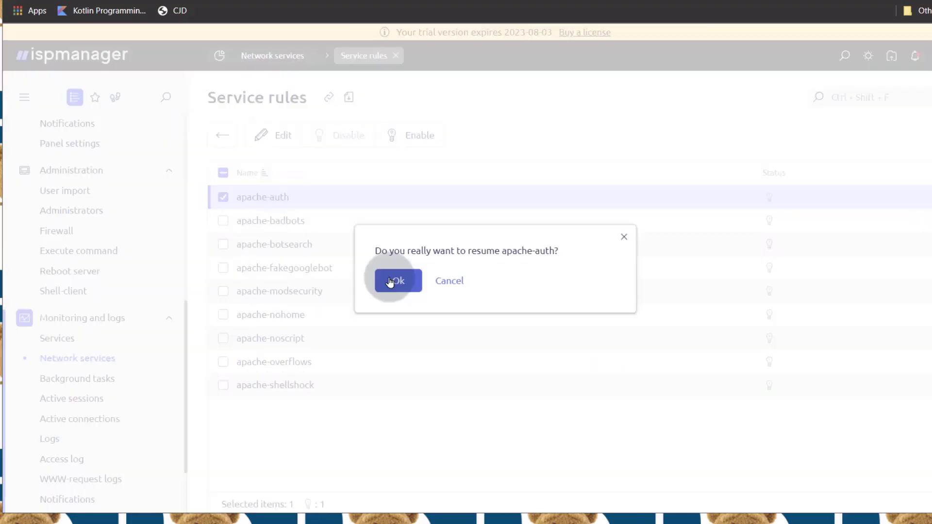
left_click(390, 281)
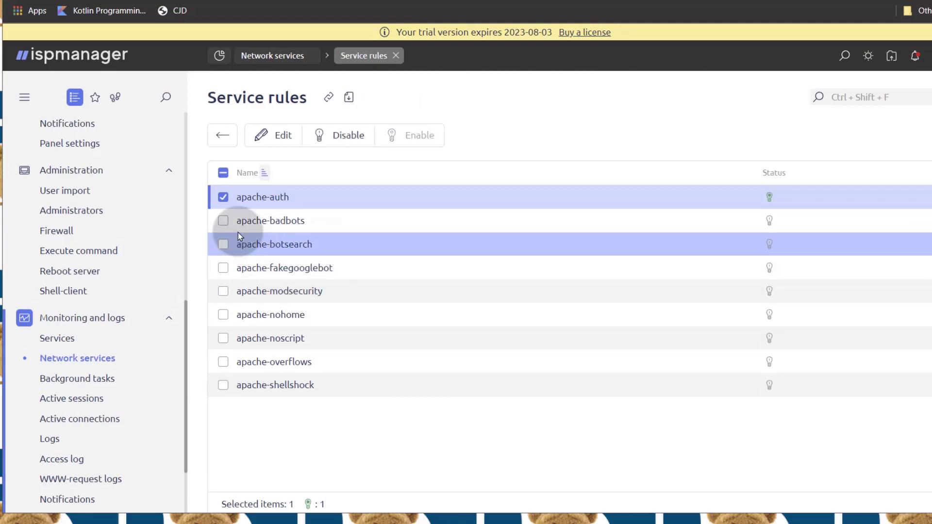
- Enable the apache-badbots rule as well, then go back and view Background tasks
left_click(245, 220)
left_click(422, 137)
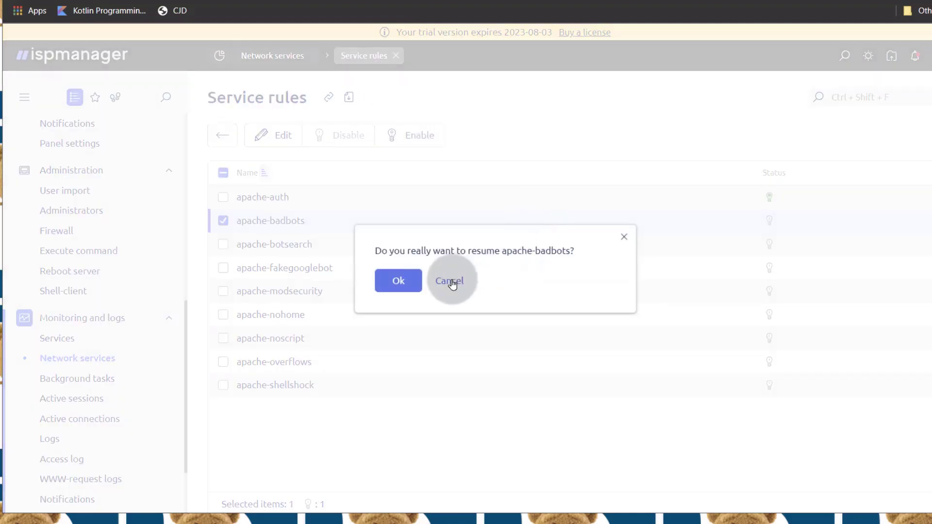
left_click(405, 282)
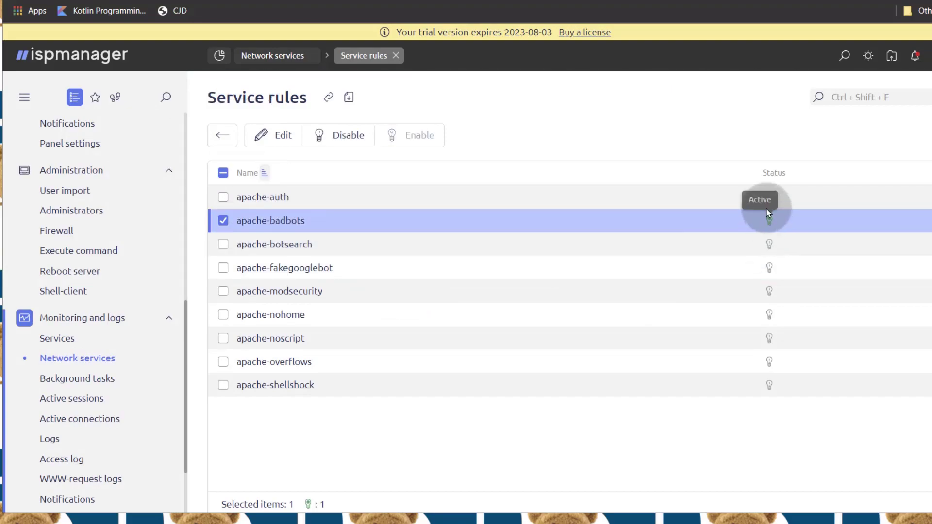
left_click(223, 138)
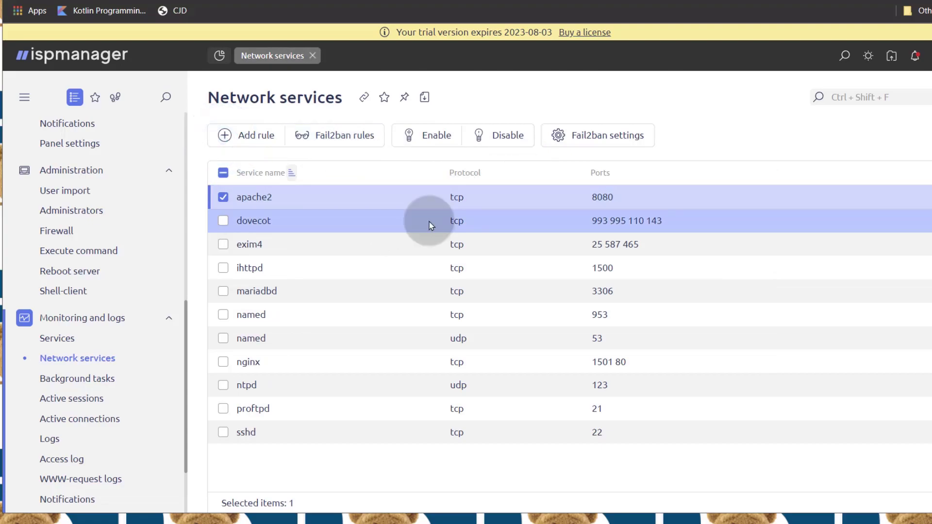
left_click(75, 384)
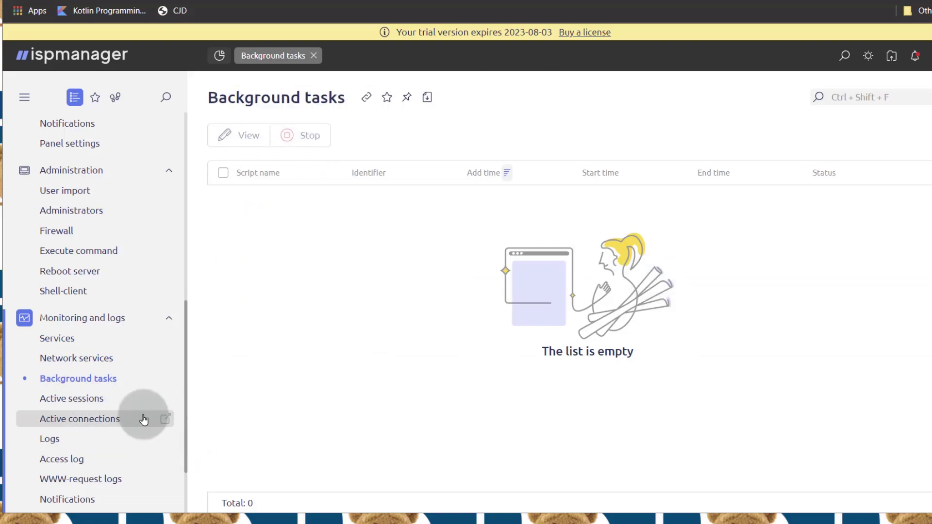
- Review active sessions and the action log, checking the latest entry's details
scroll(144, 419, "down", 1)
left_click(77, 329)
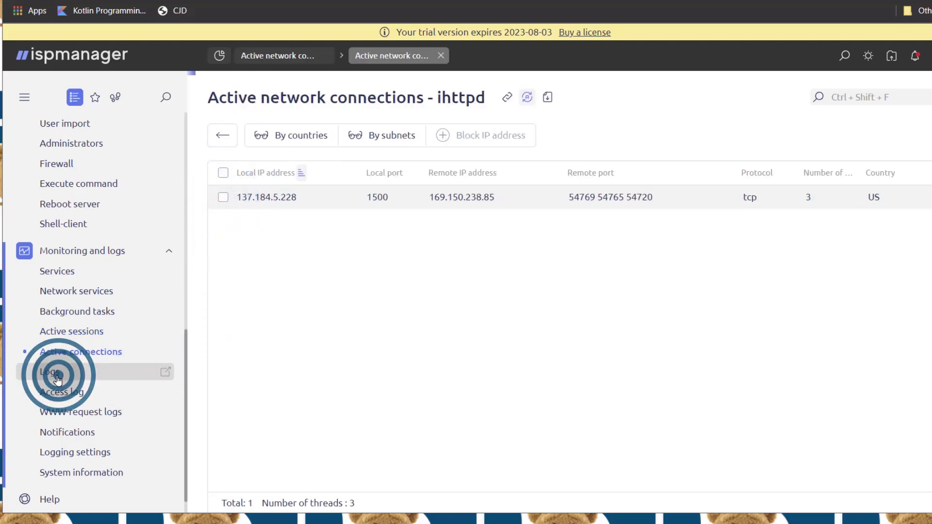
left_click(57, 378)
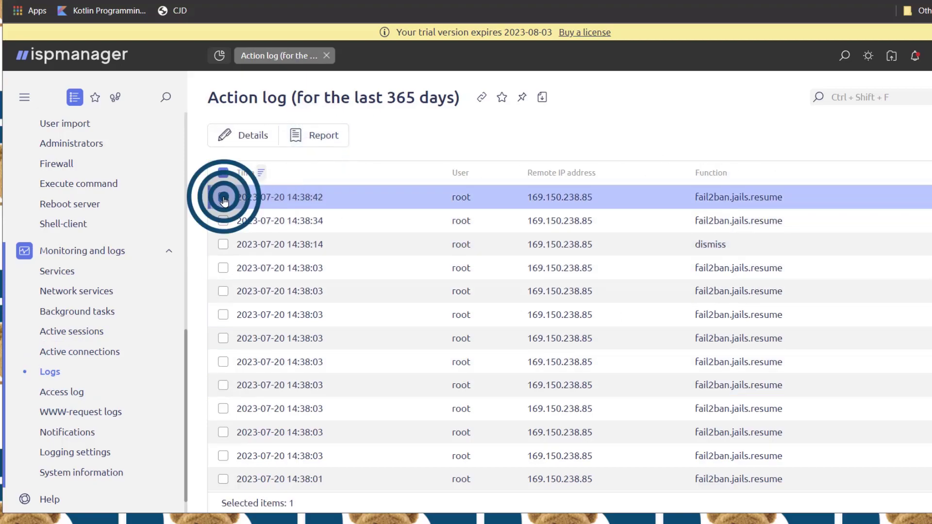
left_click(237, 134)
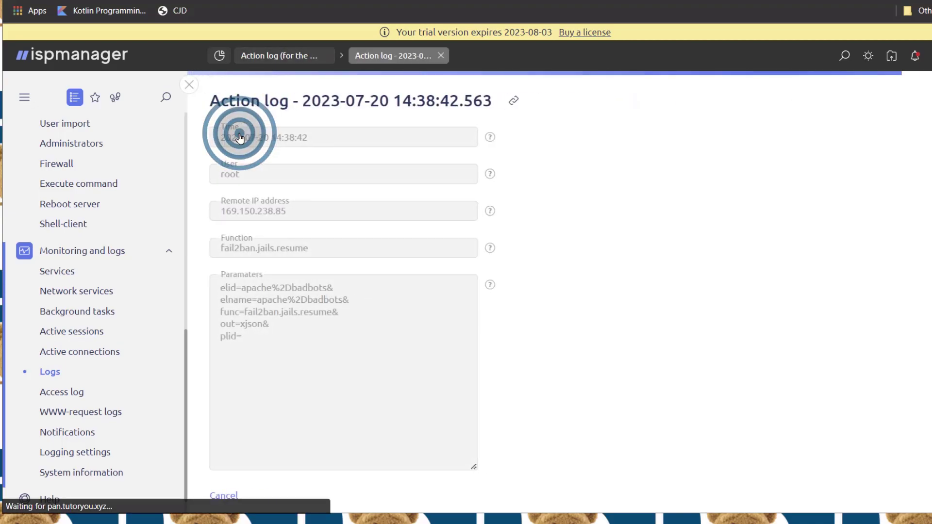
left_click(187, 86)
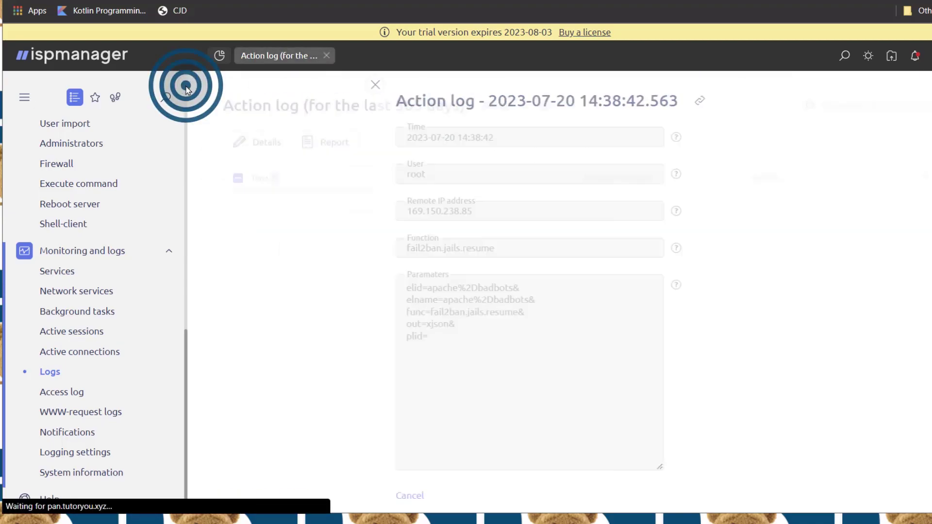
- Browse the access log entries and the WWW-request logs
left_click(64, 366)
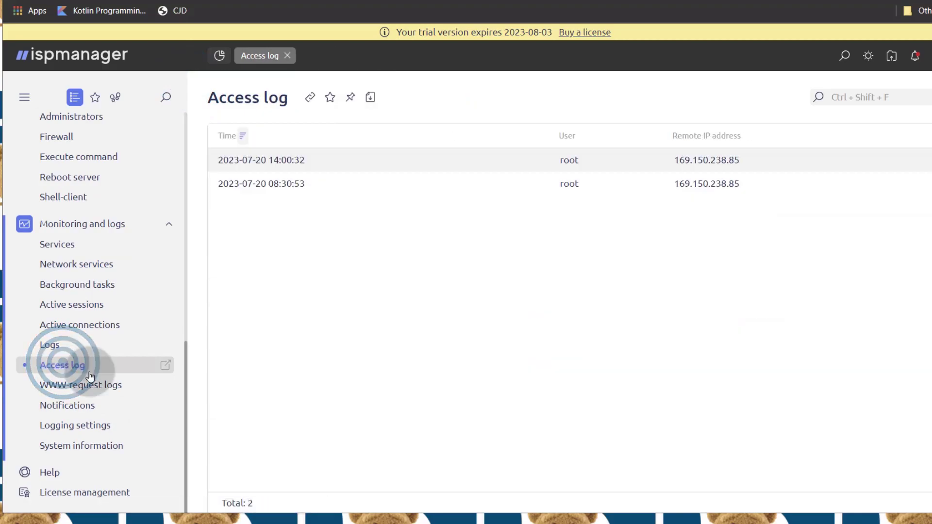
left_click(270, 183)
left_click(270, 158)
left_click(259, 180)
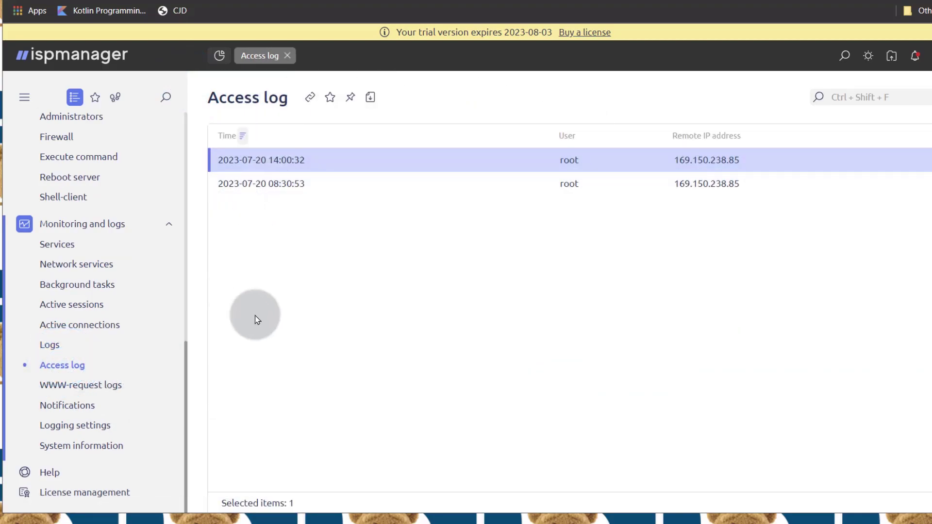
left_click(70, 387)
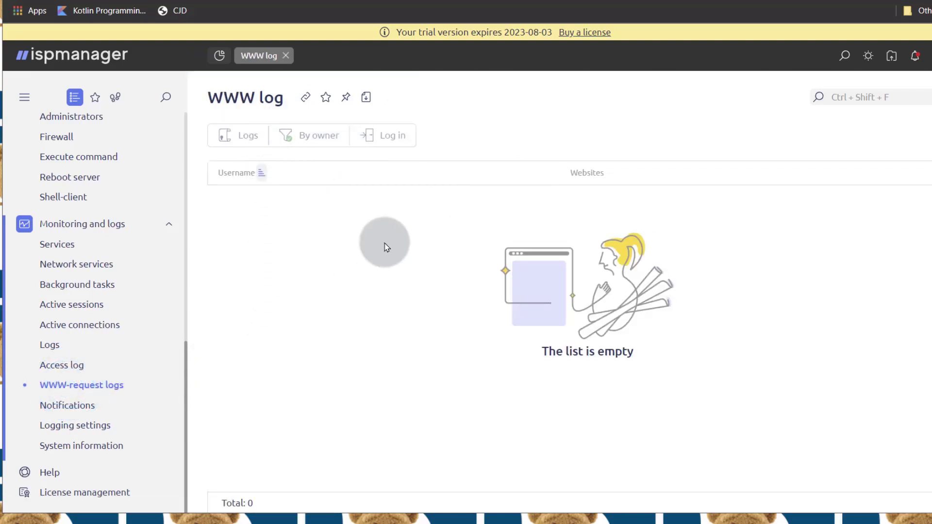
- Look over the service-ended notification, then open Logging settings
left_click(52, 405)
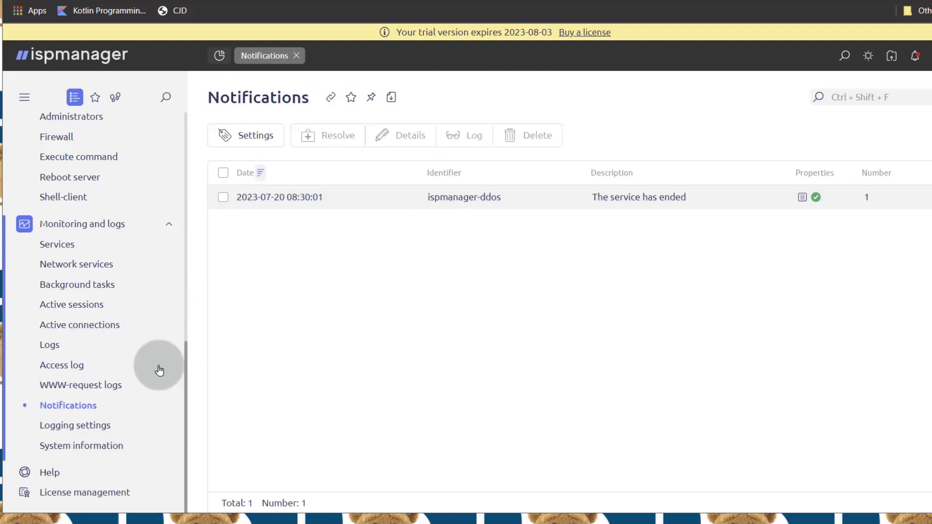
left_click(237, 202)
left_click(273, 221)
left_click(305, 193)
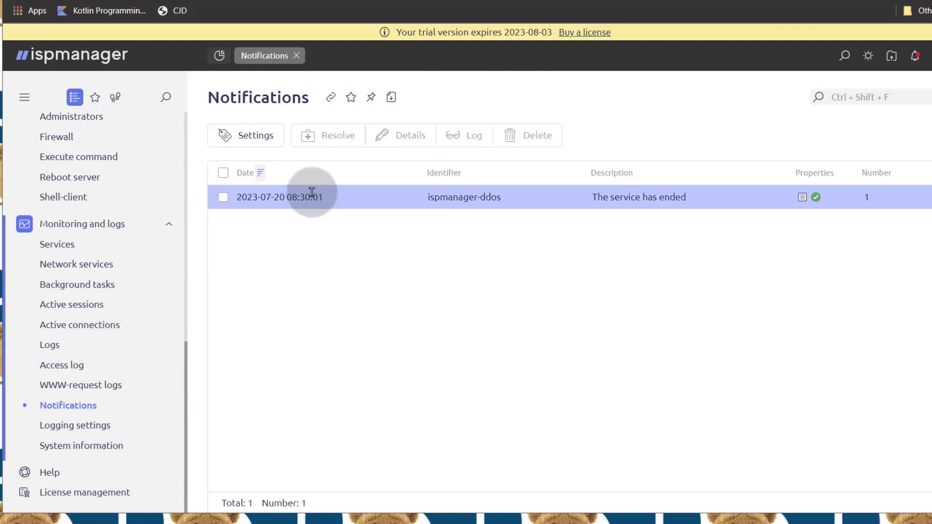
left_click(250, 246)
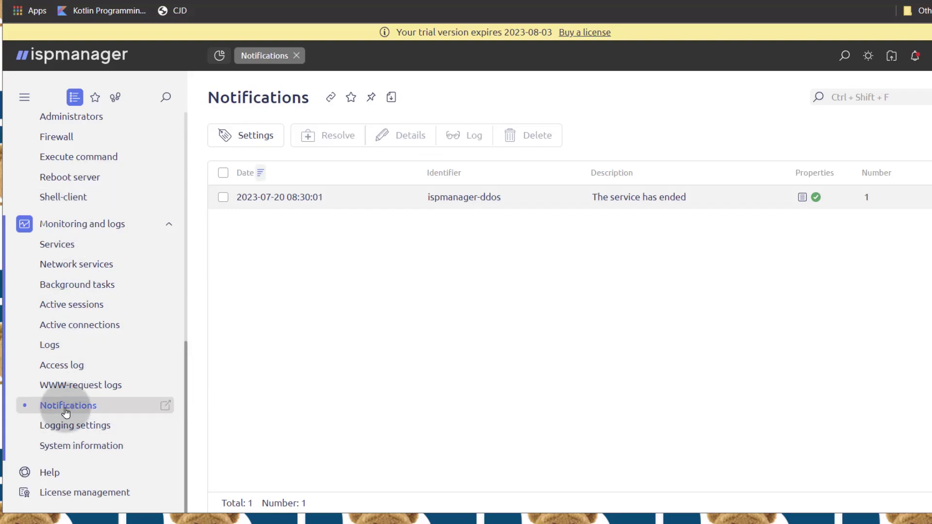
left_click(42, 429)
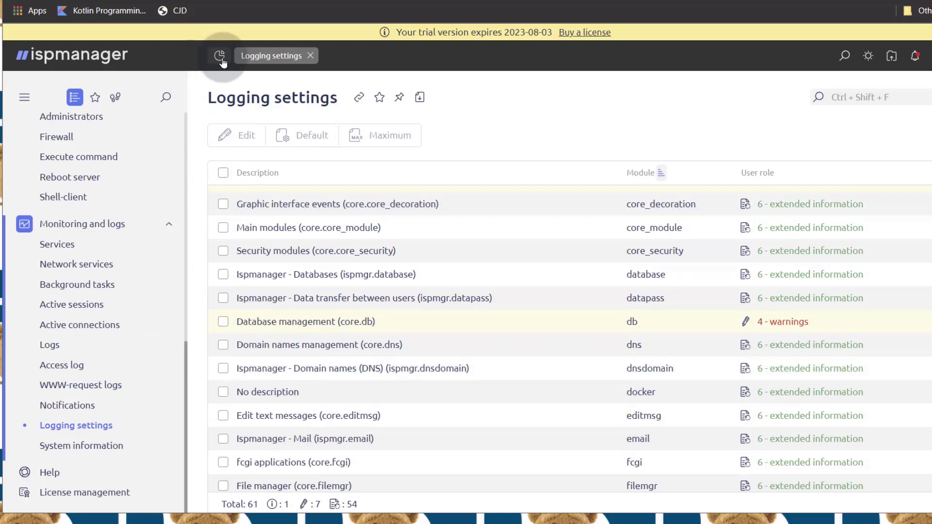
- View System information and the trial licence under License management, then open Help
left_click(74, 446)
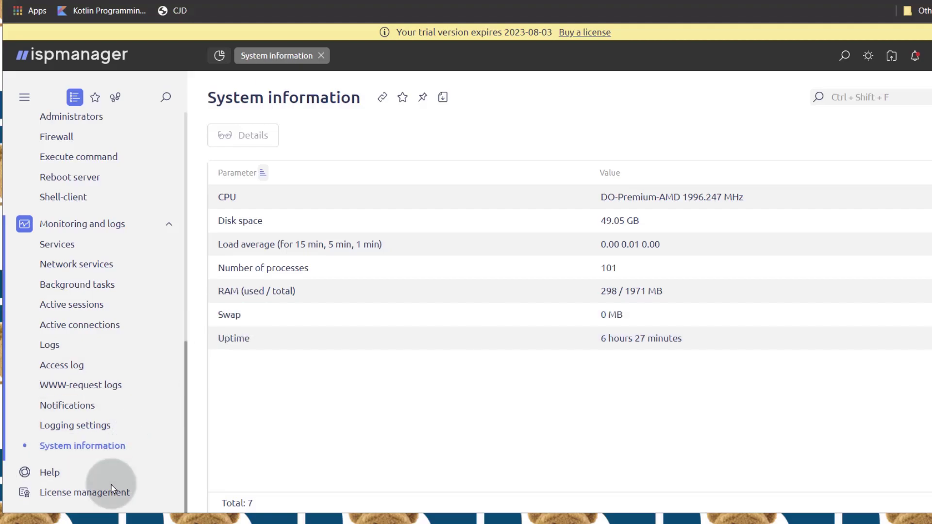
left_click(70, 495)
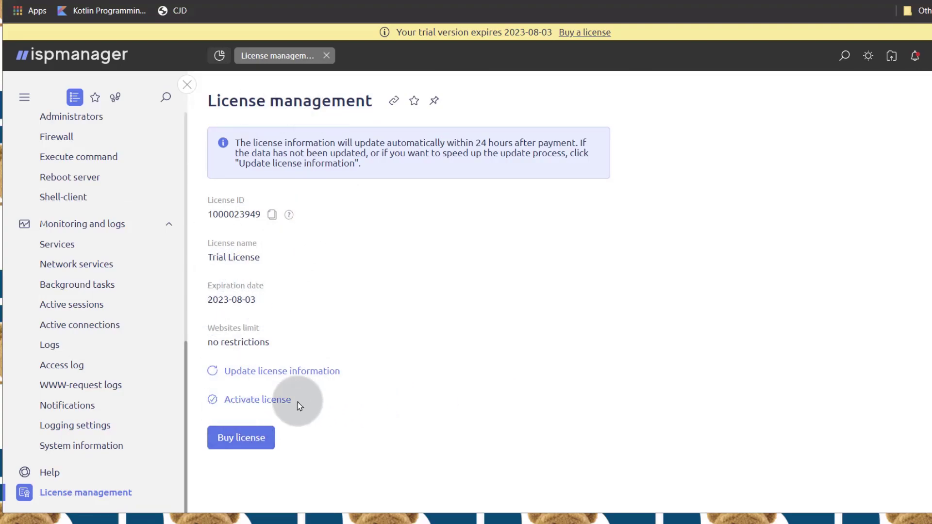
left_click(44, 470)
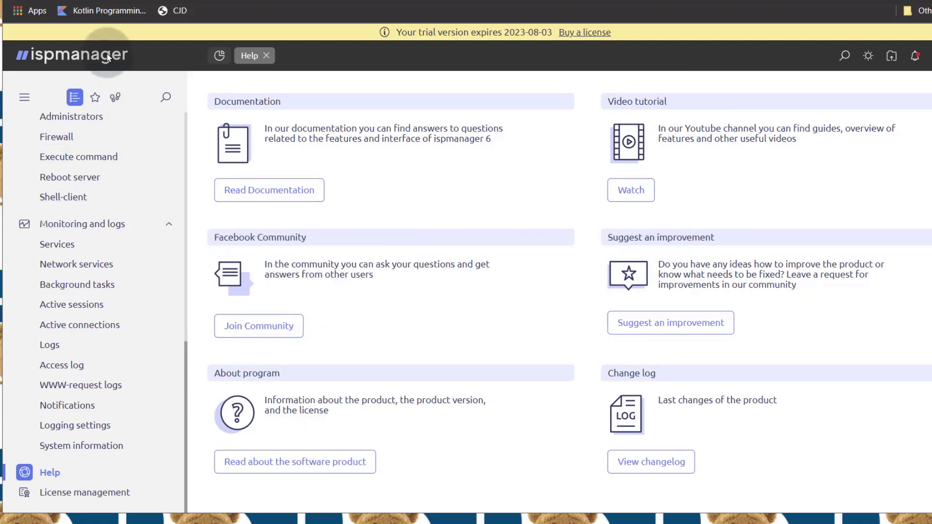
left_click(76, 101)
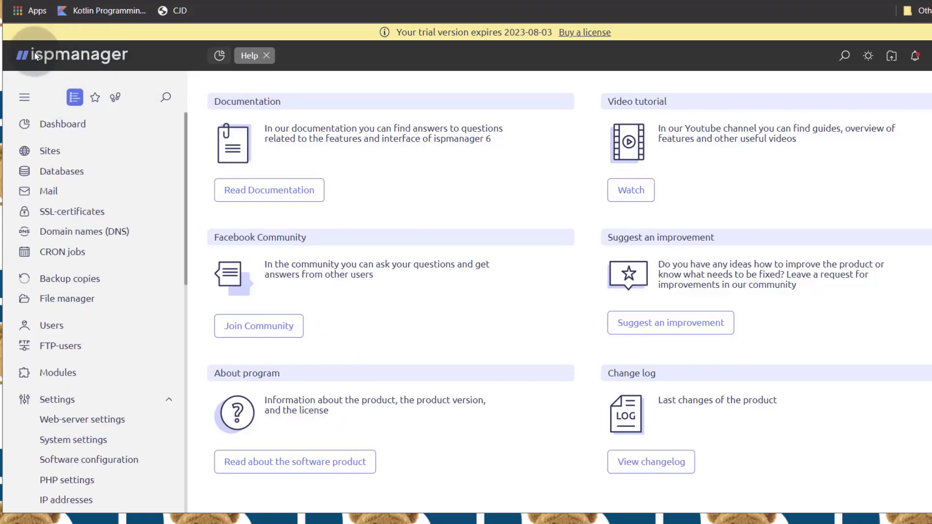
scroll(115, 239, "down", 5)
scroll(115, 239, "up", 5)
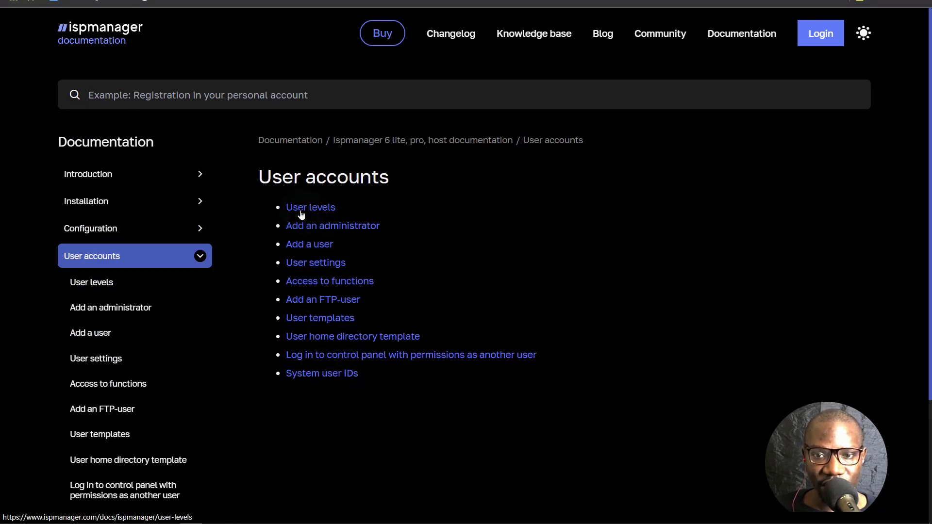
- Read the User levels article's Superuser, Administrator and User sections
left_click(301, 213)
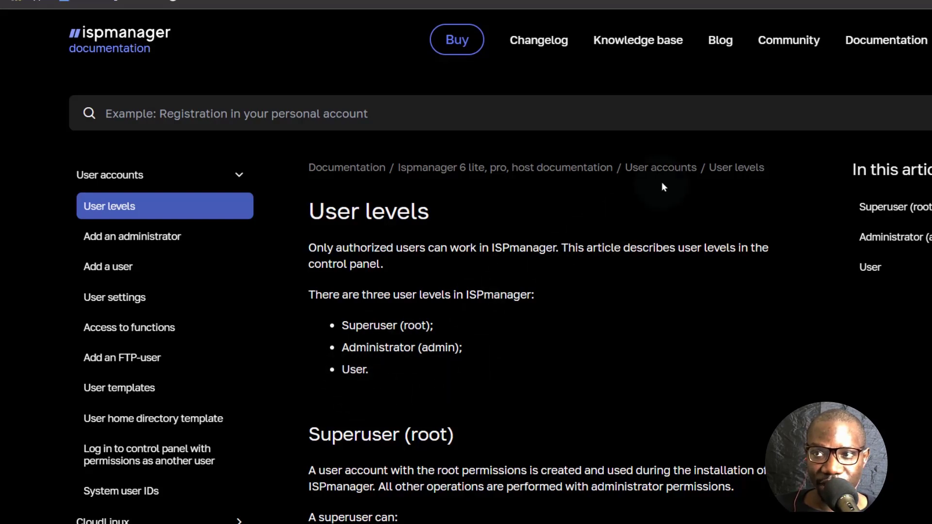
scroll(401, 438, "down", 10)
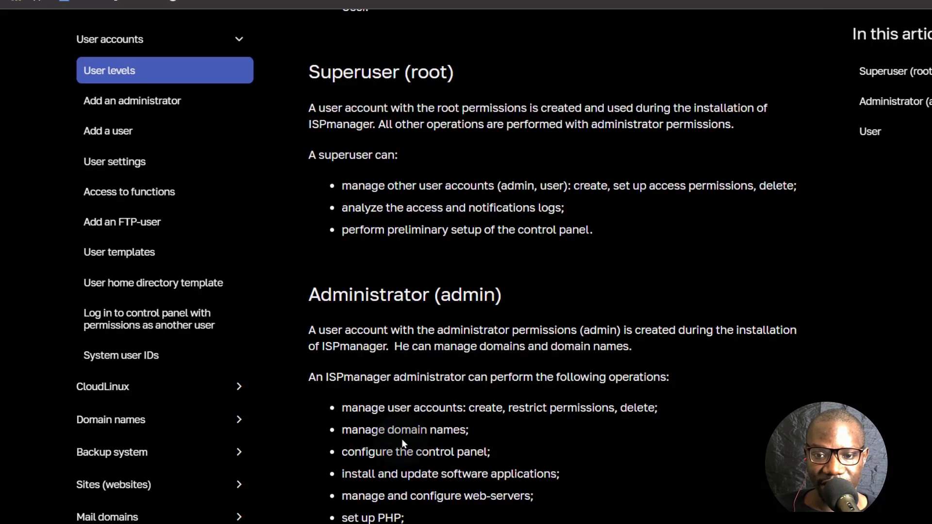
scroll(407, 452, "down", 3)
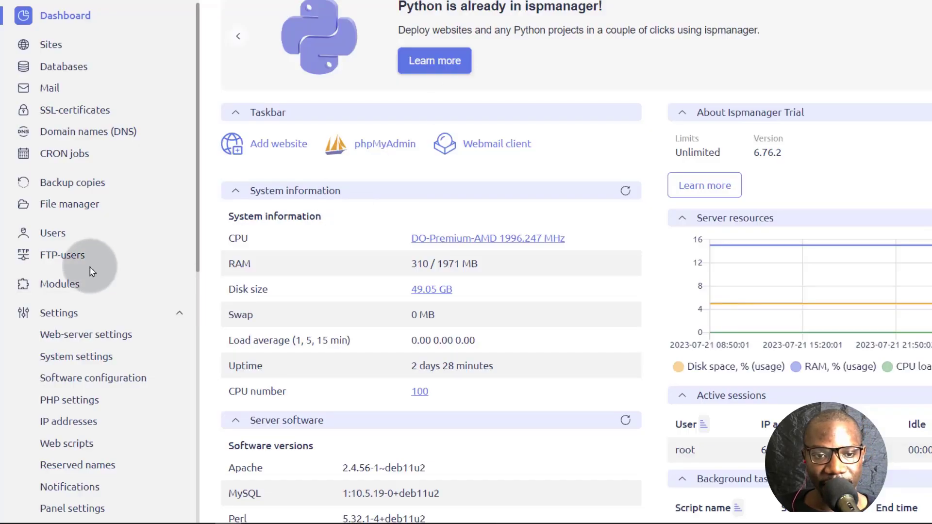
- Open the Administrators list and start a new administrator form
left_click(48, 238)
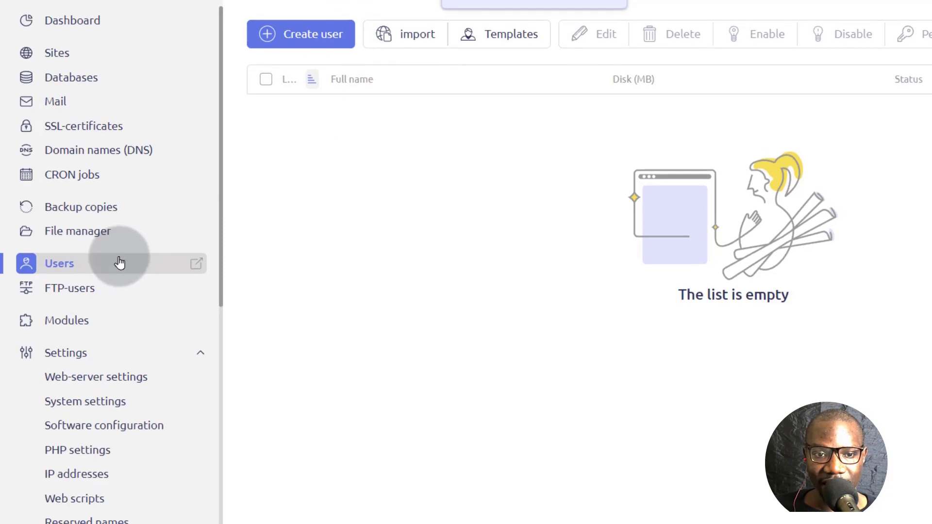
scroll(118, 261, "down", 3)
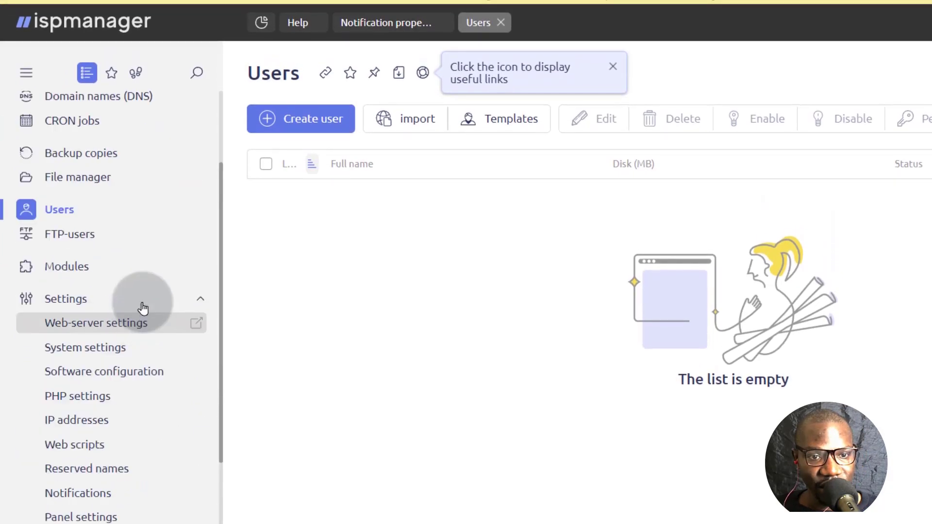
scroll(142, 309, "down", 5)
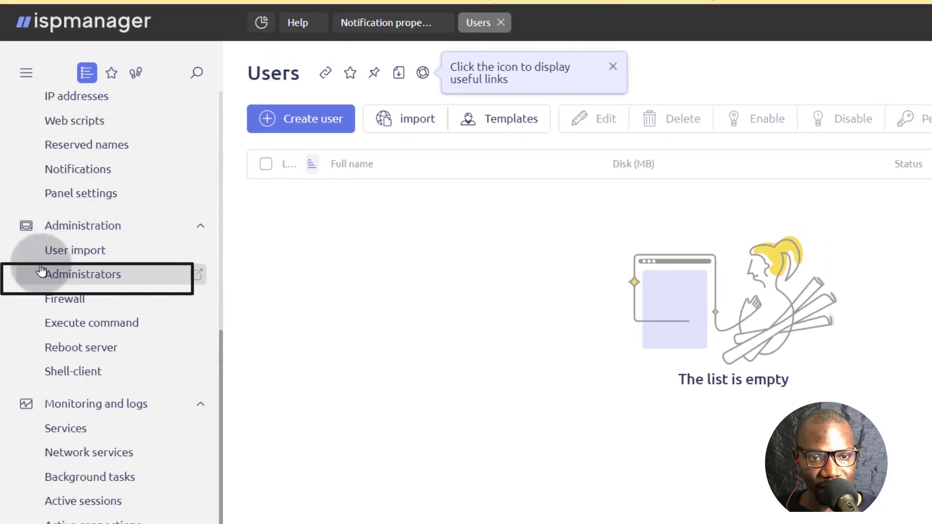
left_click(90, 274)
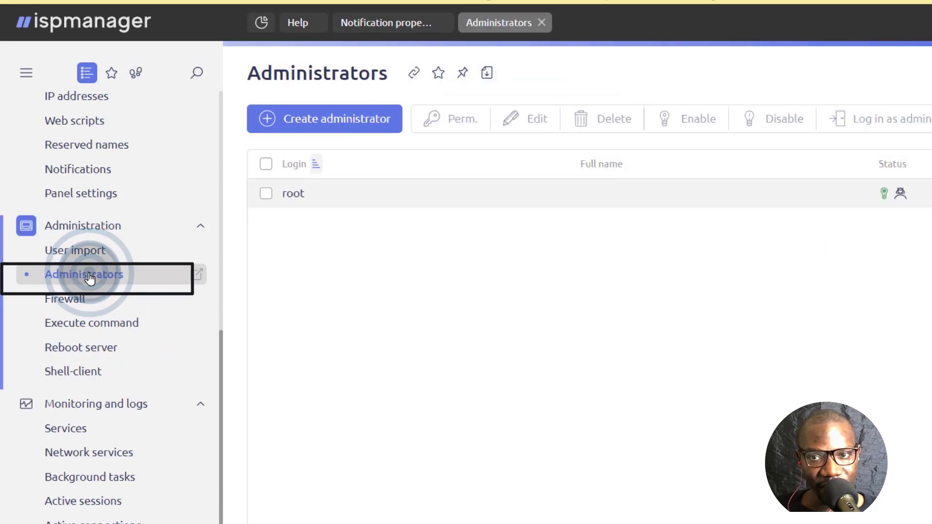
left_click(322, 119)
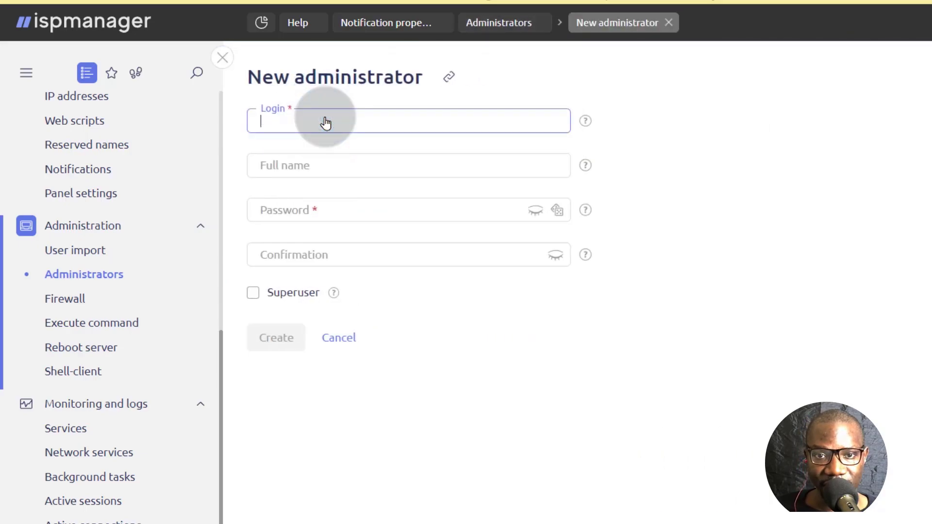
- Tick and untick Superuser, then leave the form for the Users list
left_click(254, 293)
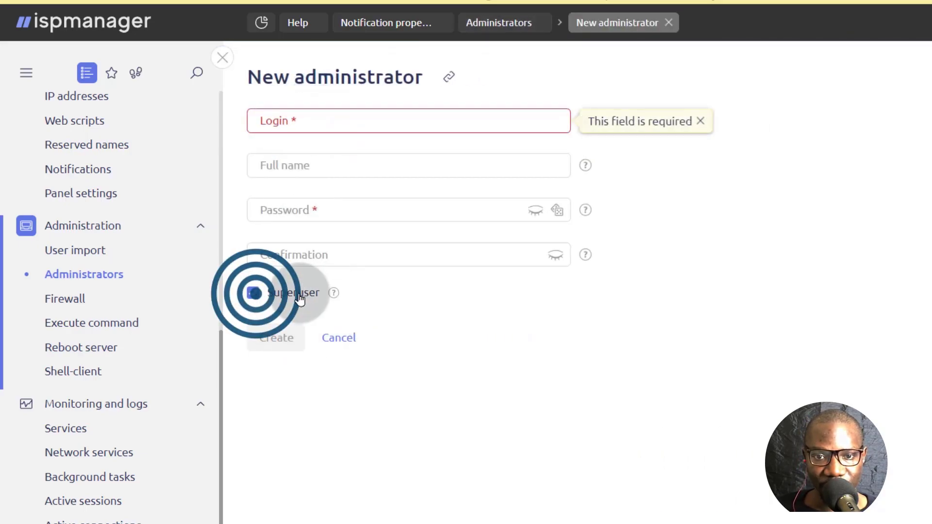
left_click(257, 296)
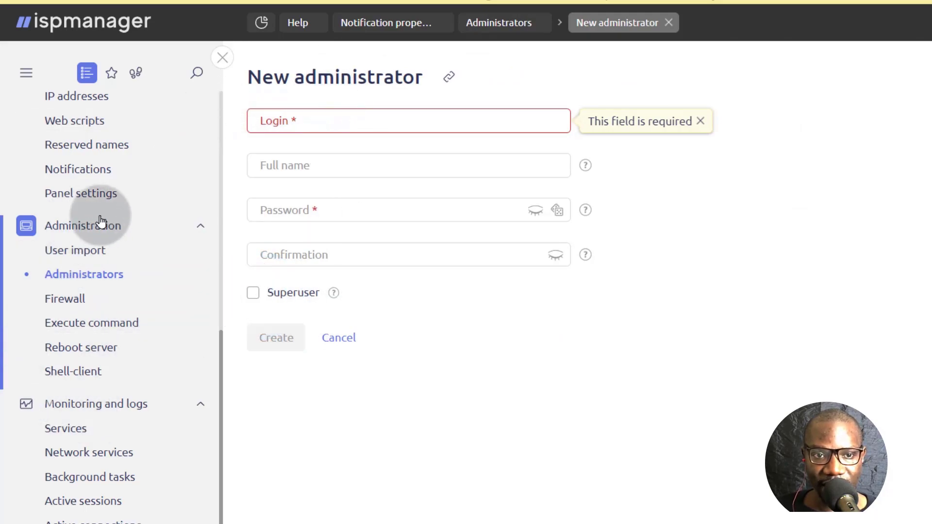
scroll(108, 293, "up", 8)
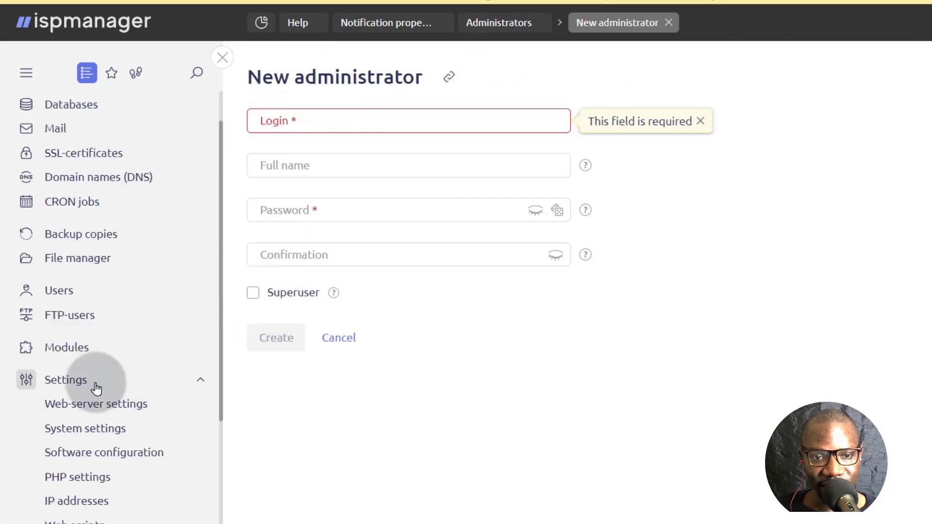
scroll(96, 388, "up", 1)
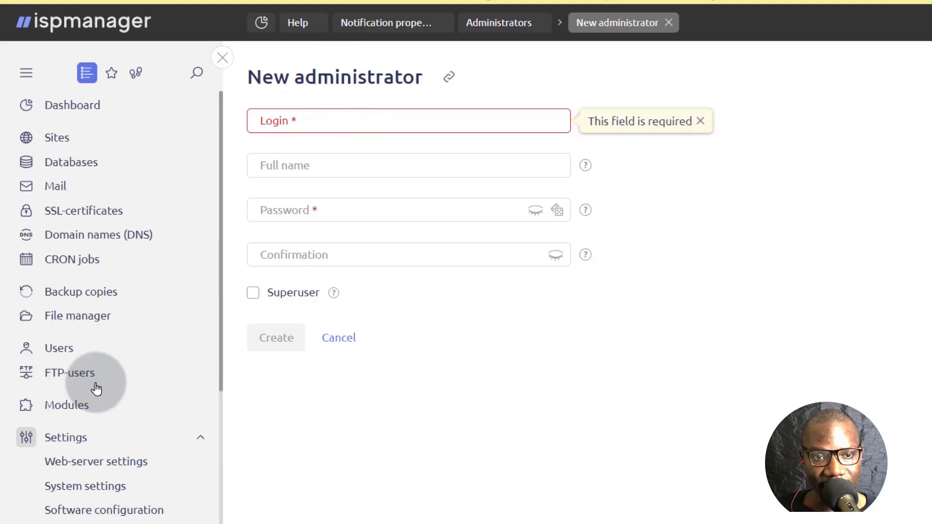
left_click(57, 350)
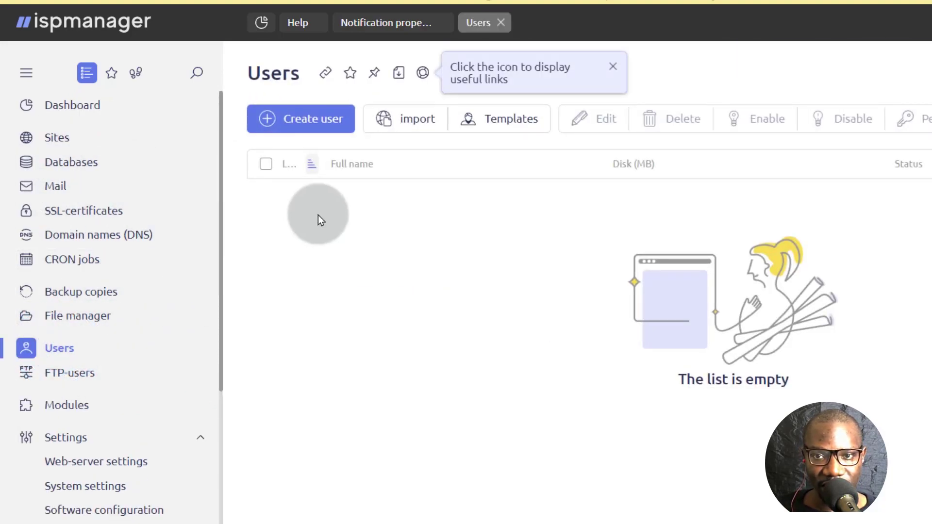
- Open the New user form and look through its fields
left_click(307, 121)
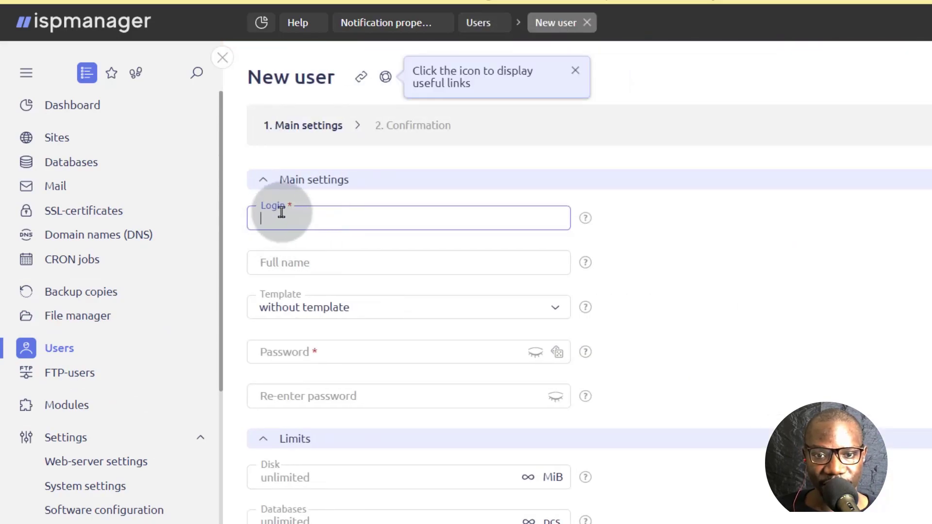
scroll(354, 290, "down", 6)
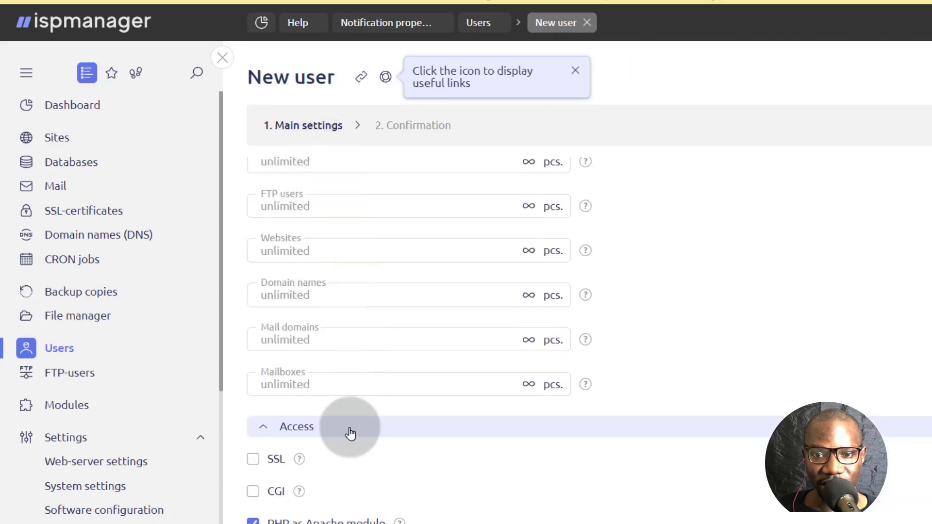
scroll(350, 432, "down", 3)
scroll(335, 291, "up", 5)
scroll(346, 398, "down", 6)
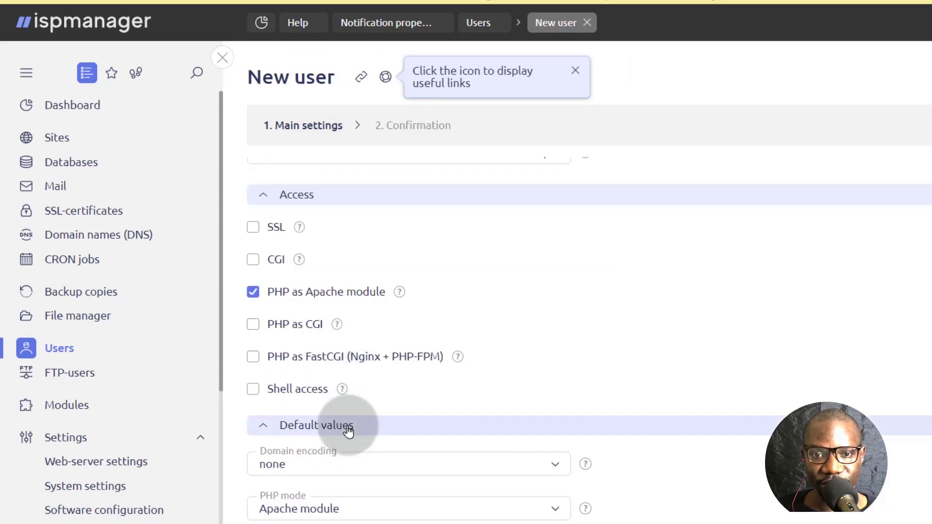
scroll(362, 407, "up", 8)
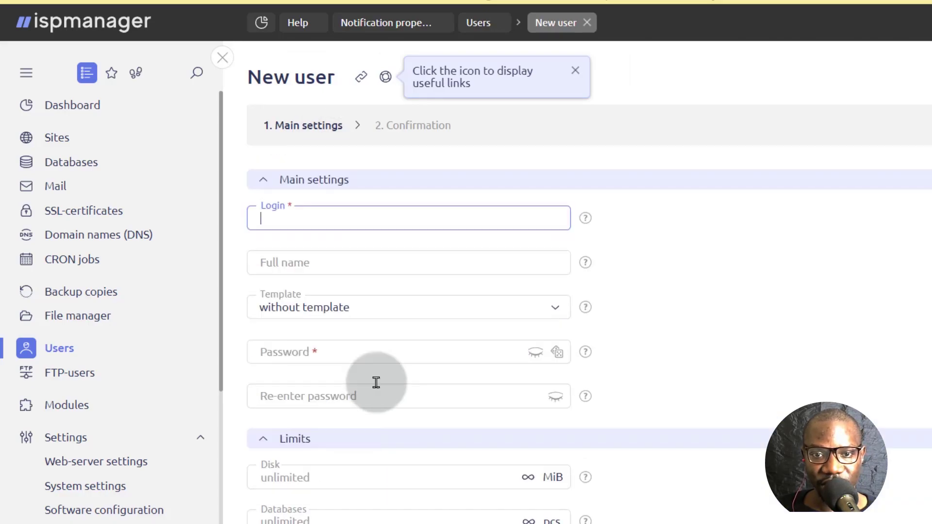
- Check the Template dropdown choices, then go back to Users and open Templates
left_click(322, 311)
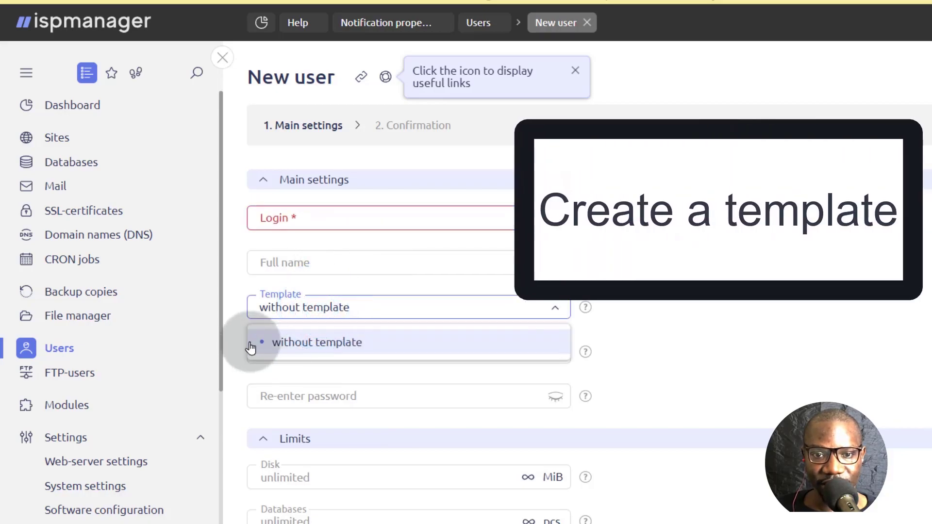
left_click(232, 326)
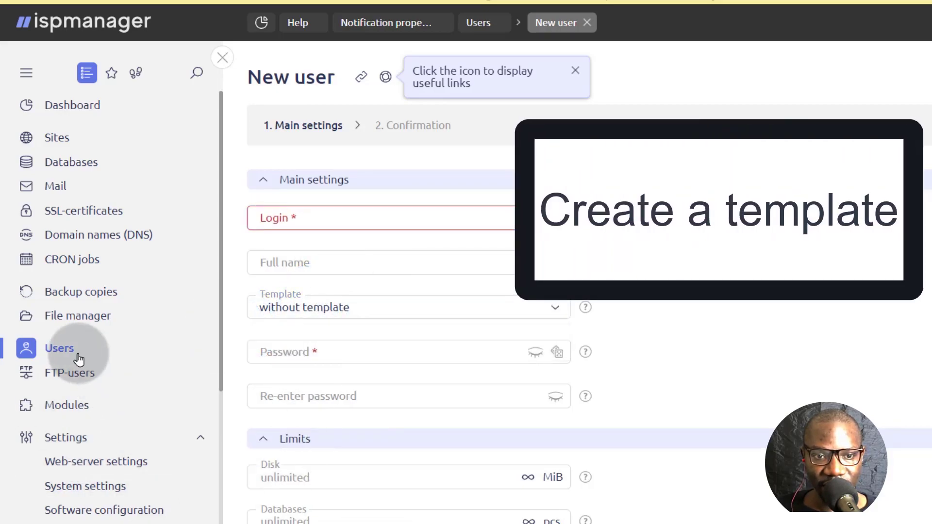
left_click(68, 349)
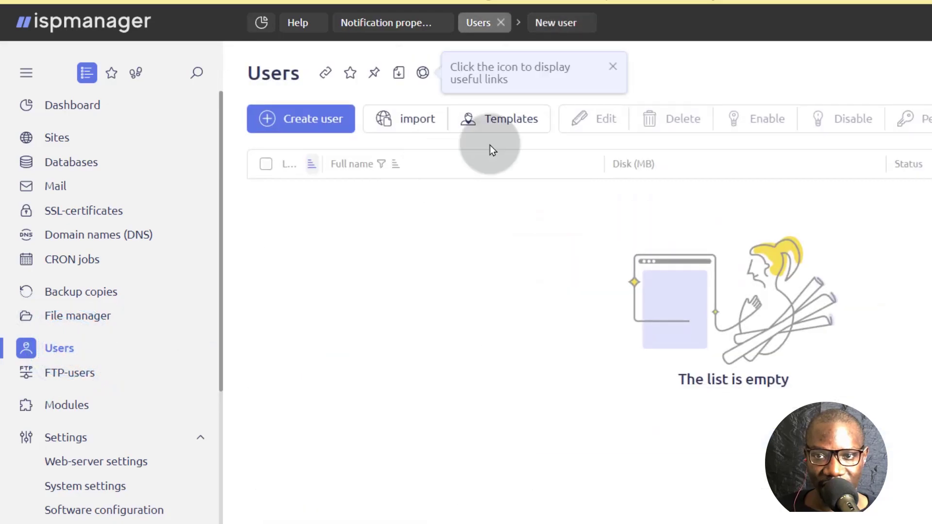
left_click(505, 121)
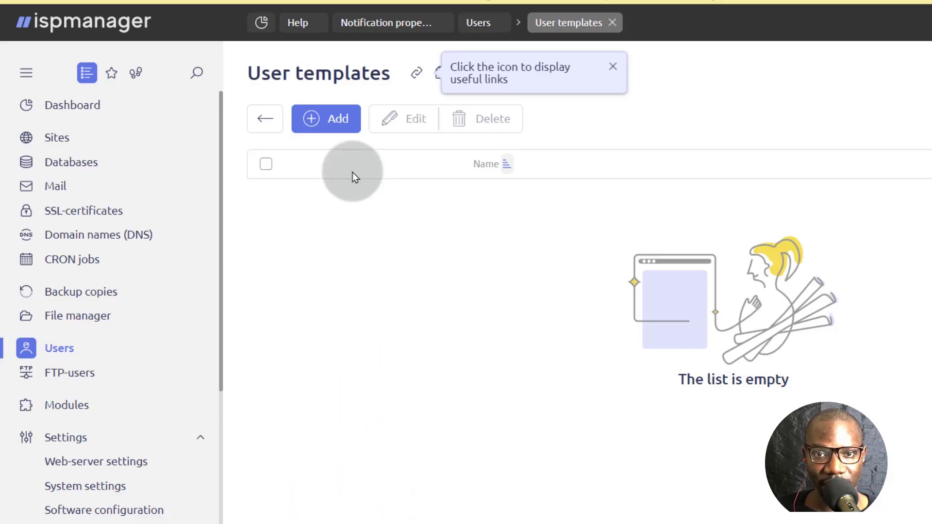
- Start a new user template named 'Basic'
left_click(324, 125)
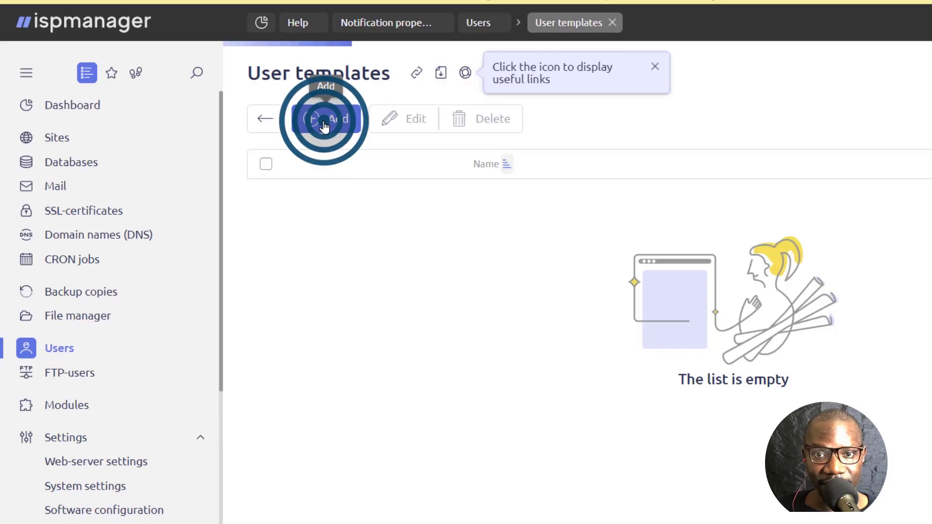
left_click(280, 152)
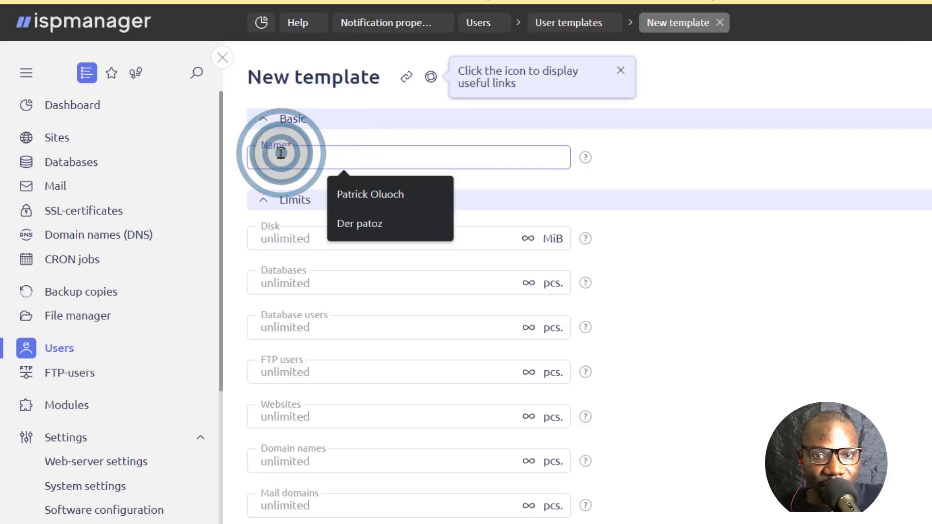
type("Basic")
left_click(620, 70)
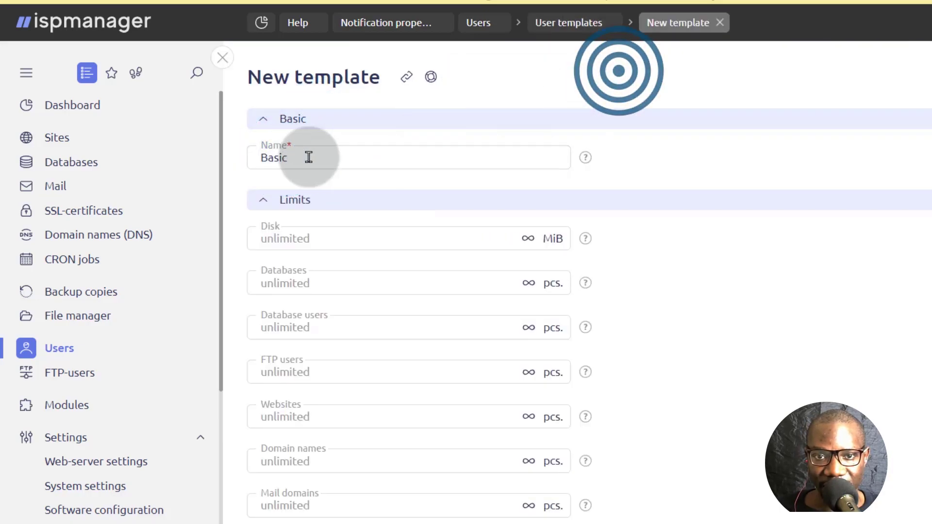
left_click(302, 238)
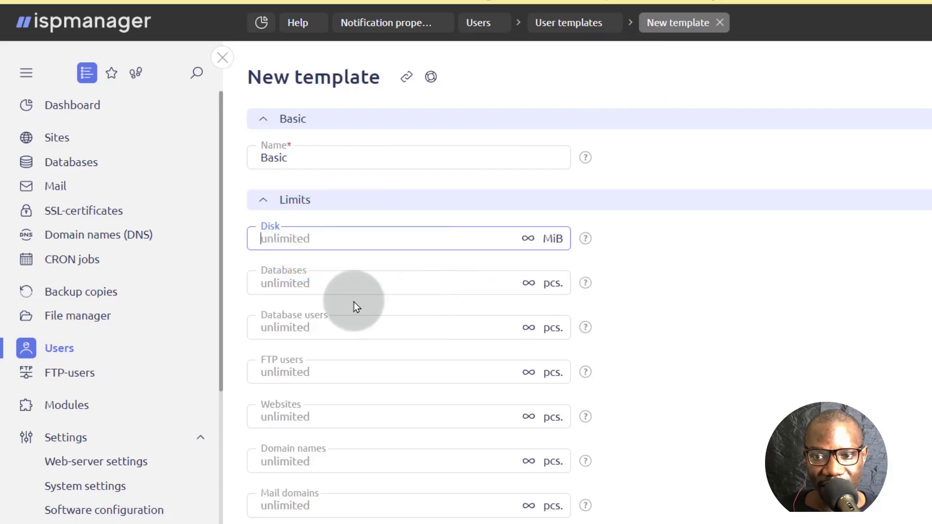
- Cap the databases and FTP users limits at 10
left_click(326, 284)
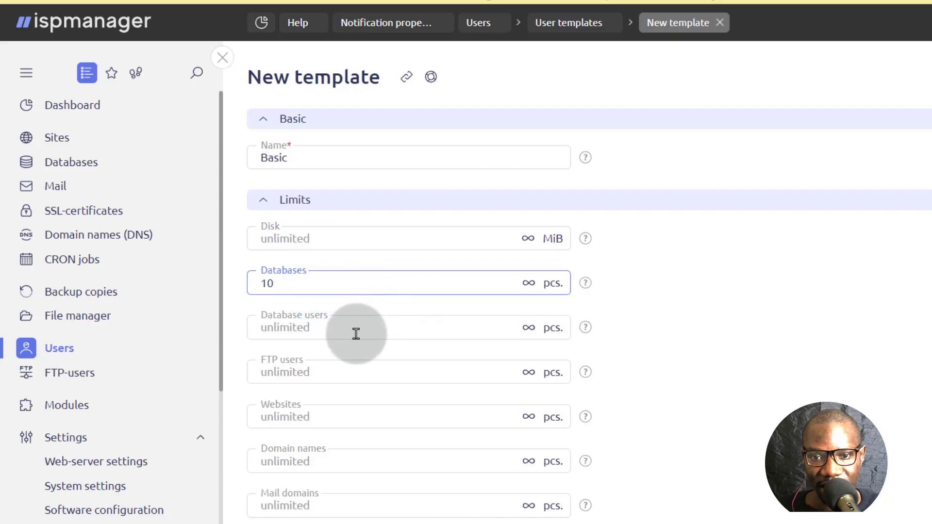
left_click(319, 329)
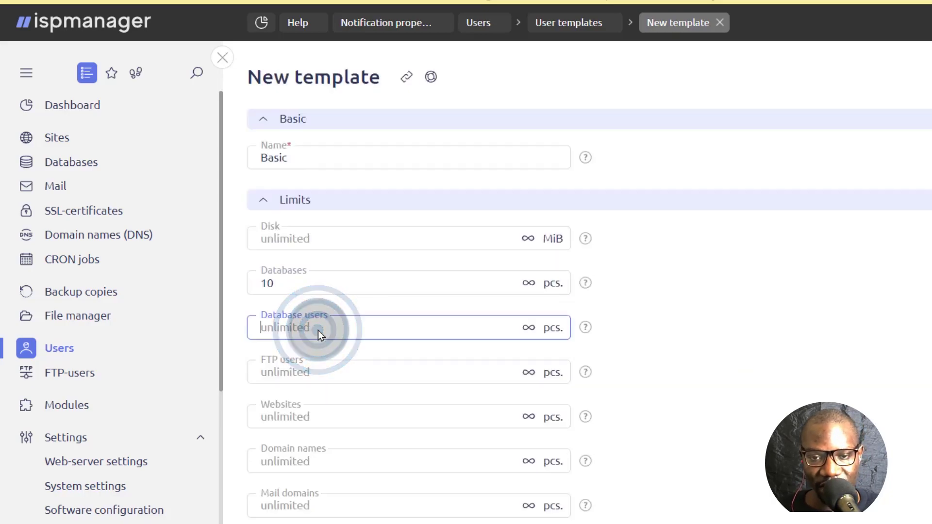
type("10")
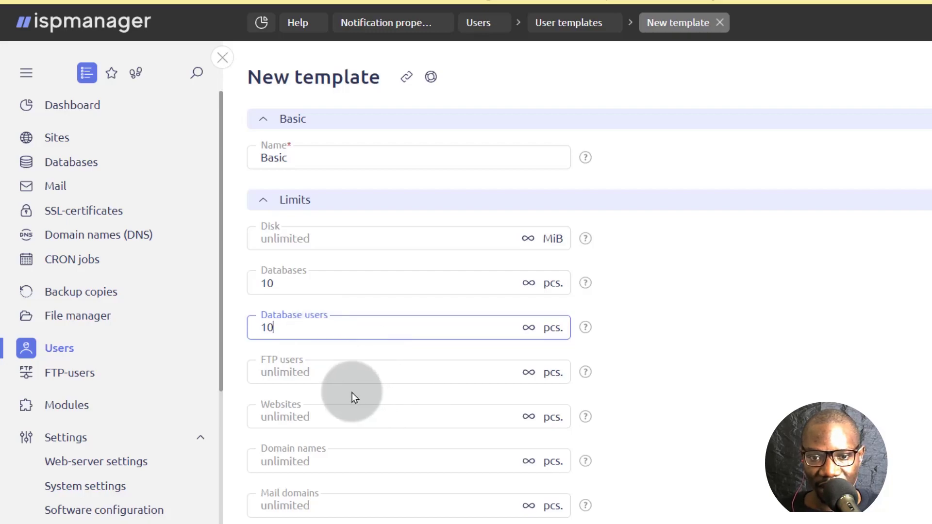
left_click(336, 376)
type("10")
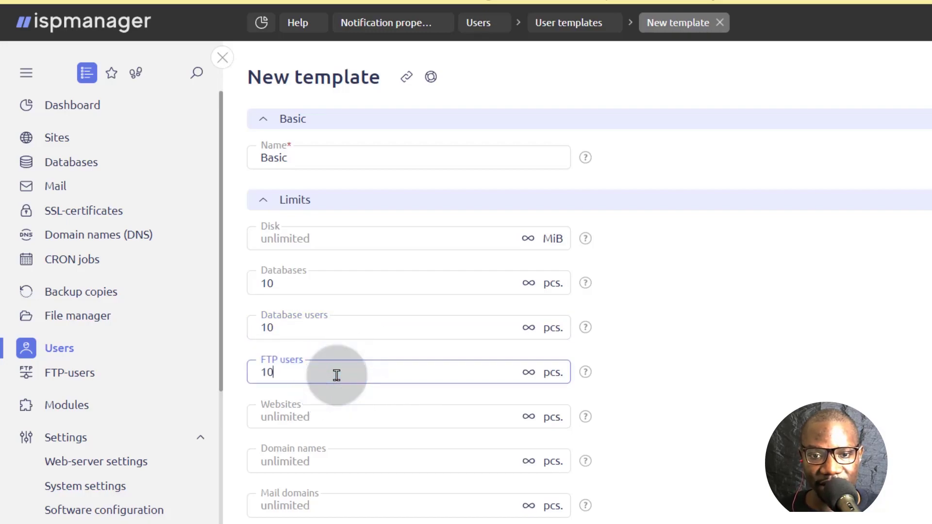
scroll(336, 375, "down", 3)
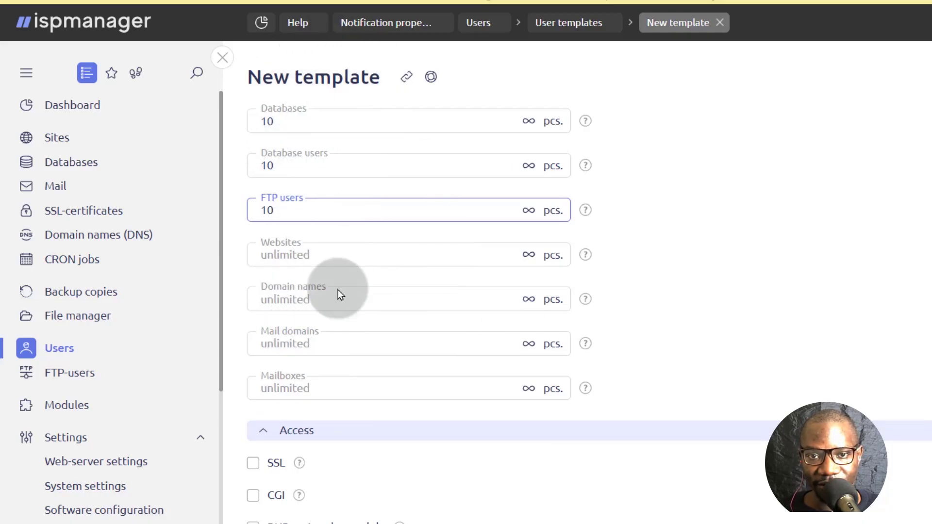
scroll(335, 298, "up", 3)
scroll(320, 302, "down", 3)
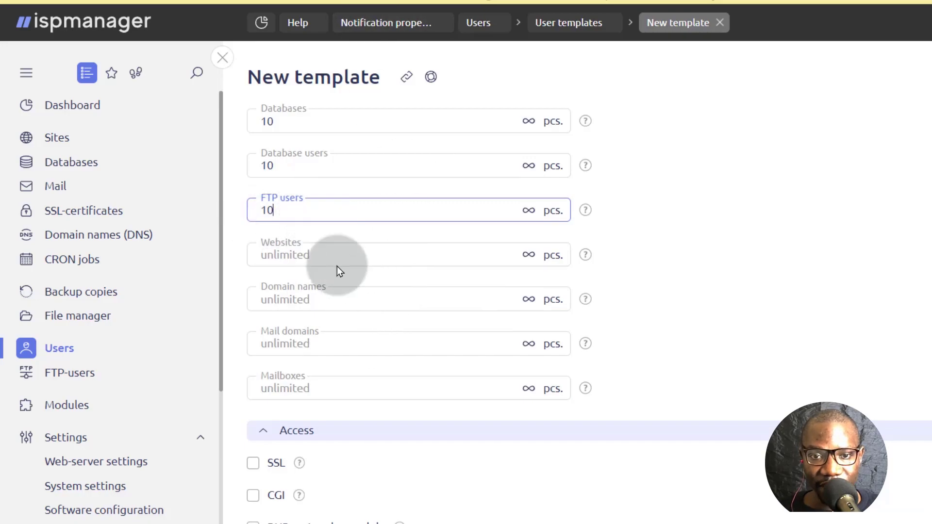
- Cap websites, domain names and mail domains at 10, and mailboxes at 100
left_click(319, 254)
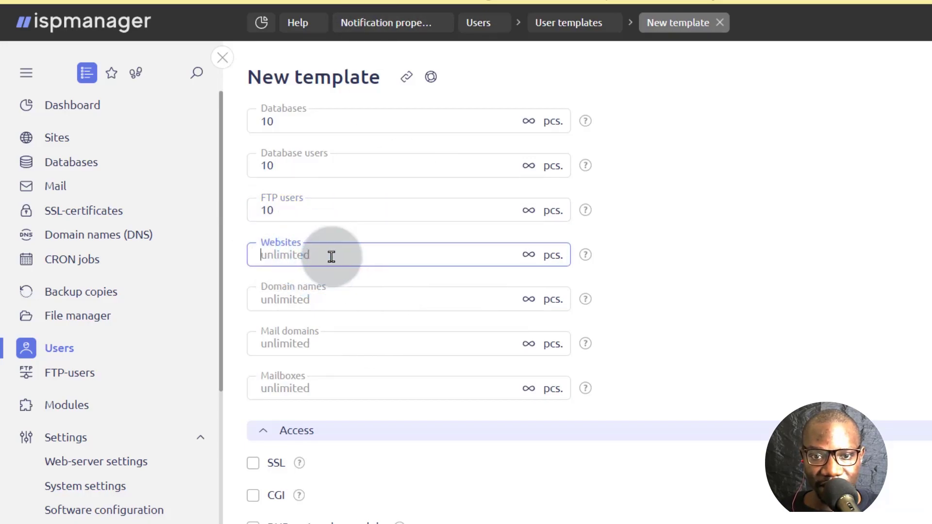
type("1")
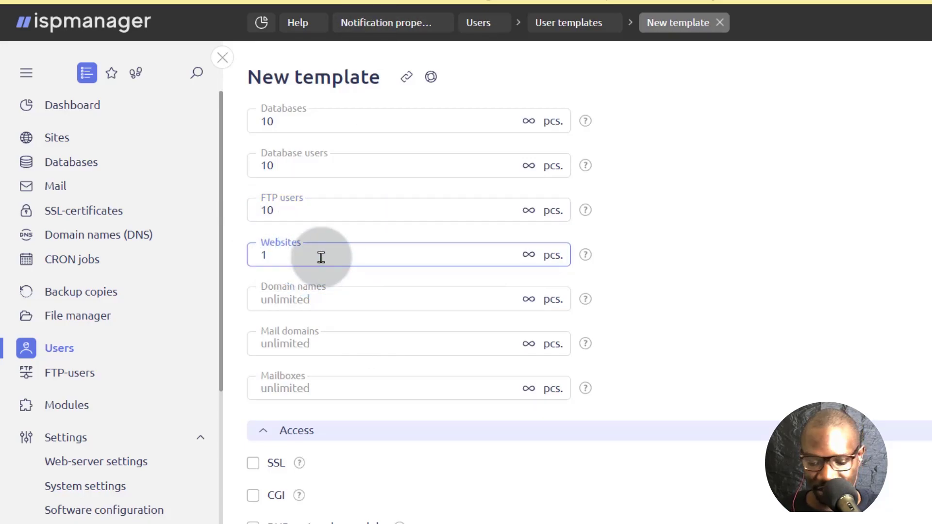
type("0")
left_click(333, 296)
left_click(340, 298)
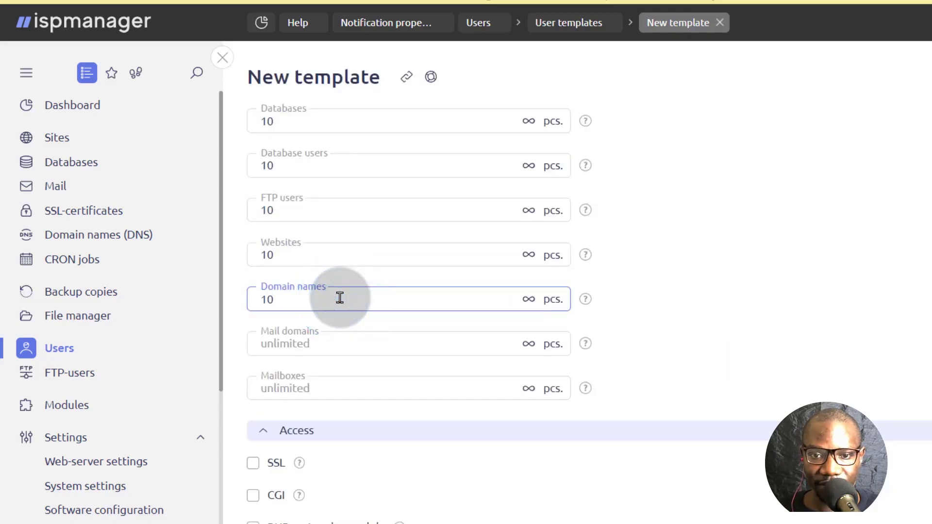
left_click(328, 344)
type("10")
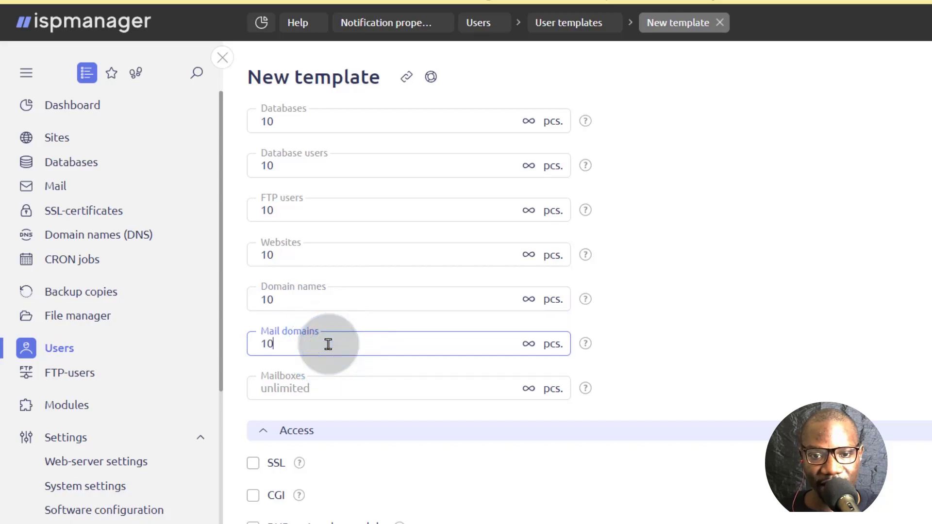
left_click(328, 394)
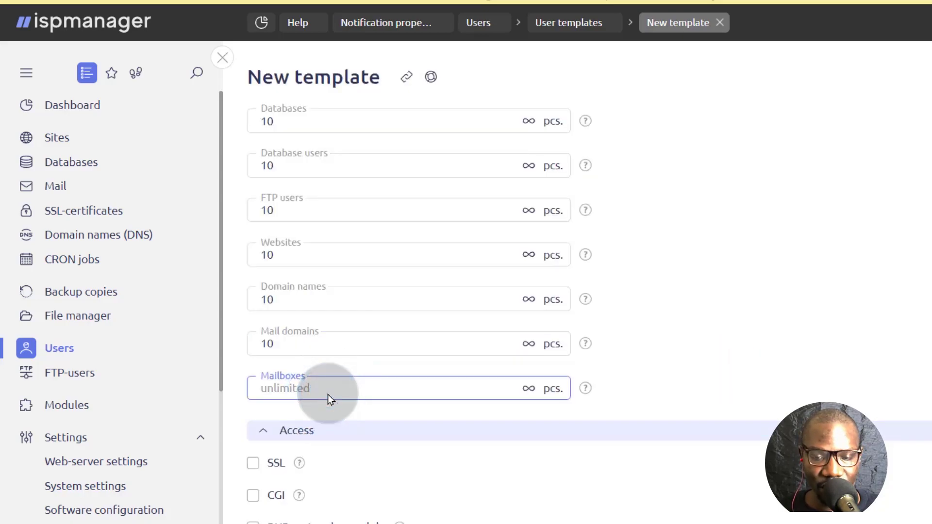
scroll(340, 410, "down", 3)
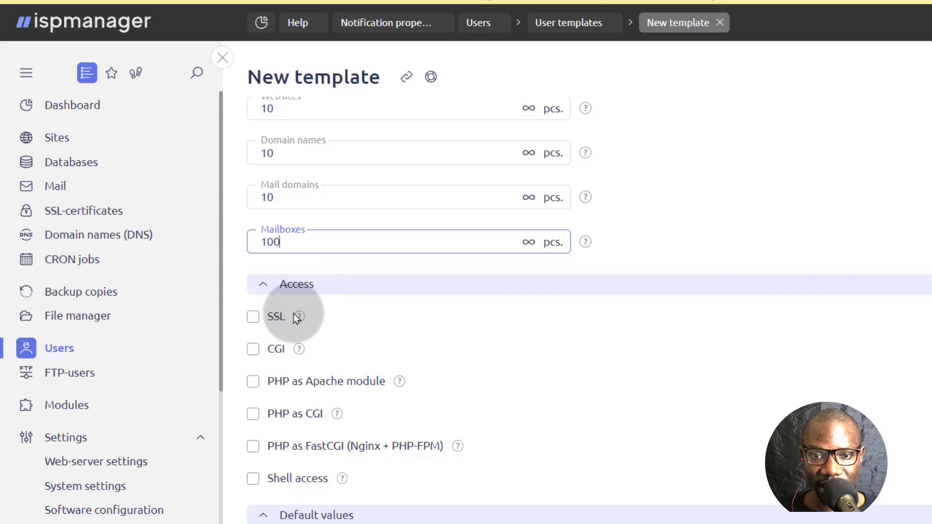
- Allow SSL, CGI, and PHP as Apache module, CGI and FastCGI with PHP-FPM
mouse_move(298, 314)
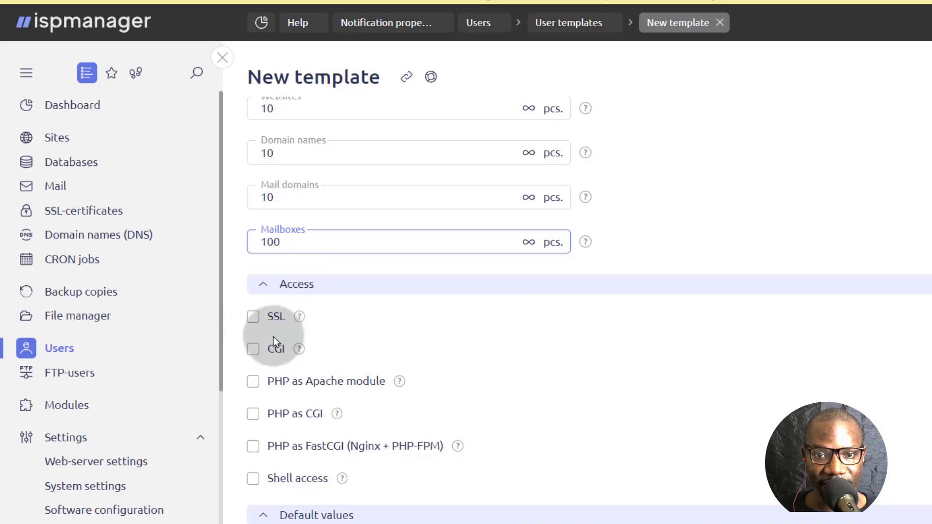
left_click(252, 317)
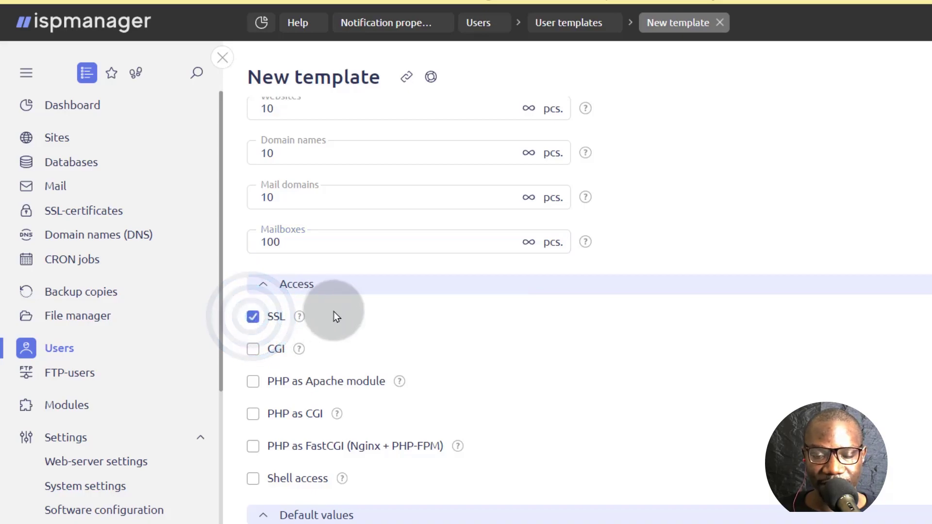
mouse_move(297, 349)
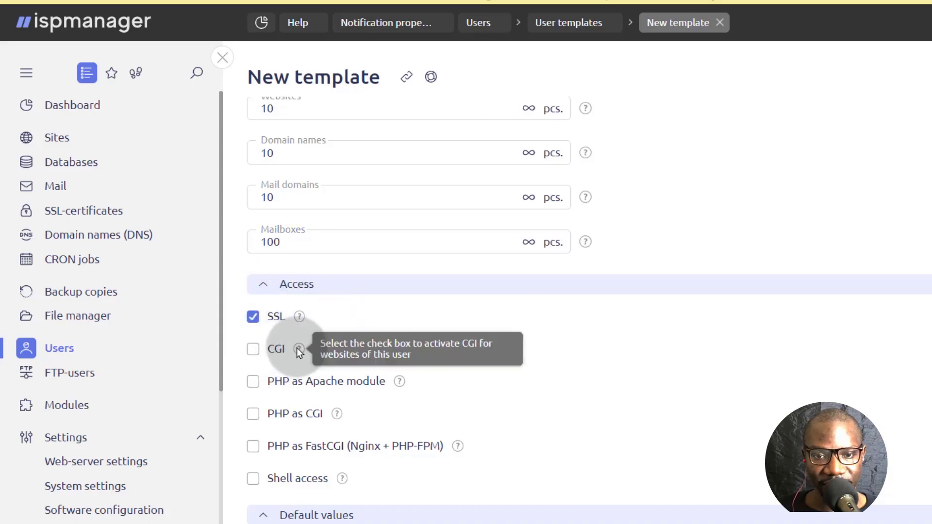
left_click(253, 349)
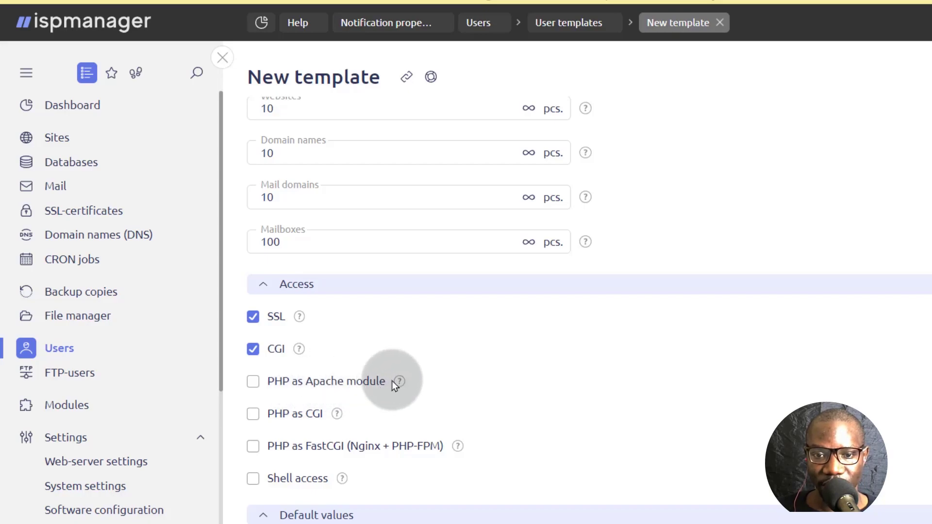
left_click(255, 383)
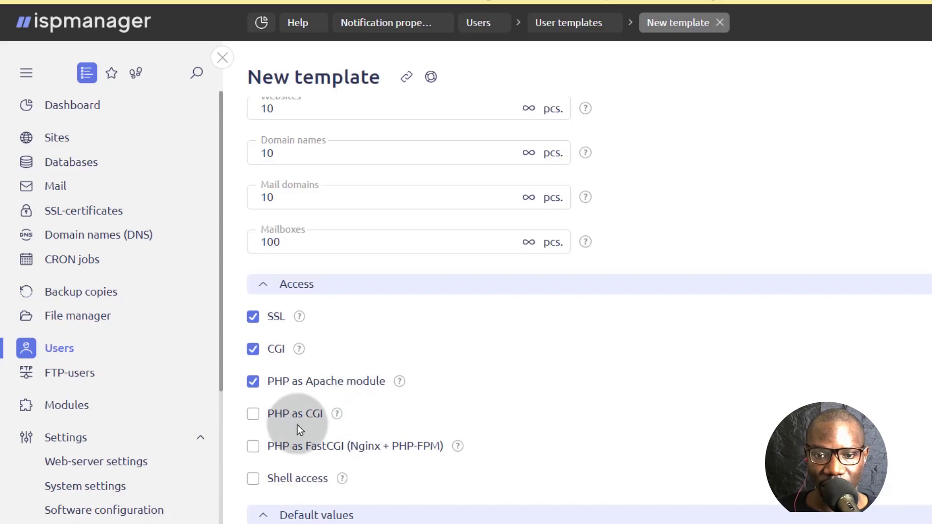
left_click(255, 415)
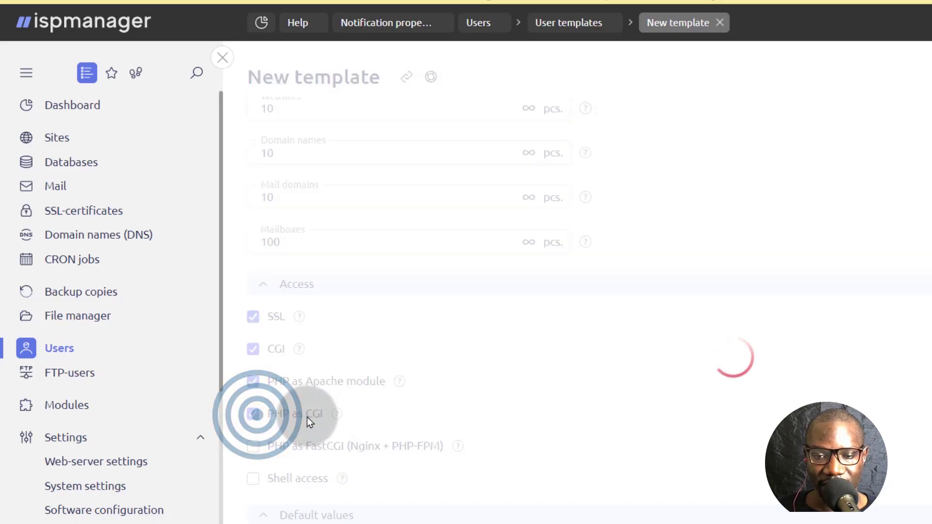
left_click(255, 448)
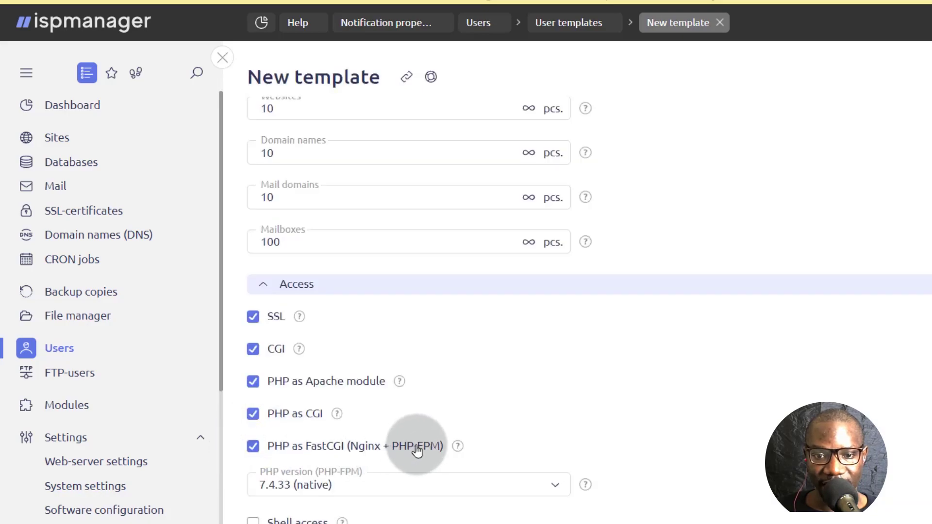
scroll(588, 400, "down", 3)
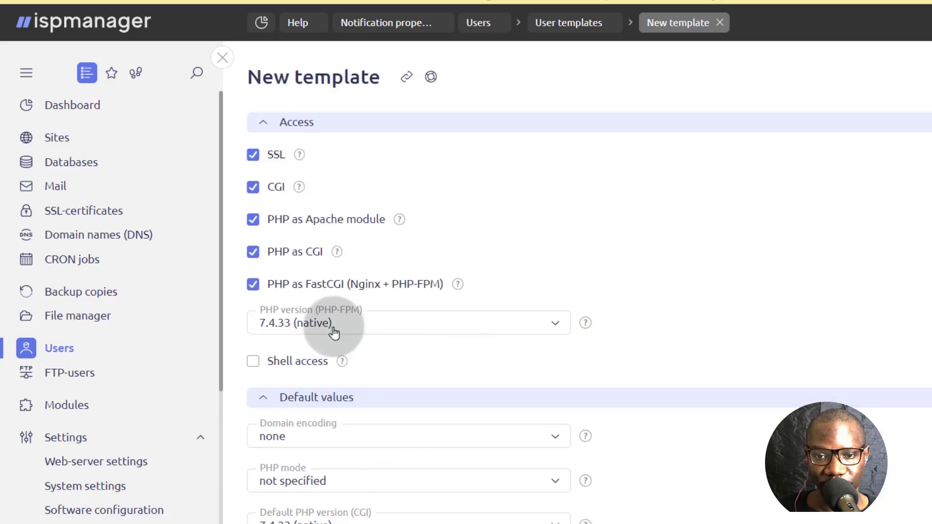
- Use PHP 8.1.19 (alt) for PHP-FPM and make FastCGI (Nginx + PHP-FPM) the default mode
left_click(334, 331)
left_click(318, 406)
scroll(228, 308, "down", 5)
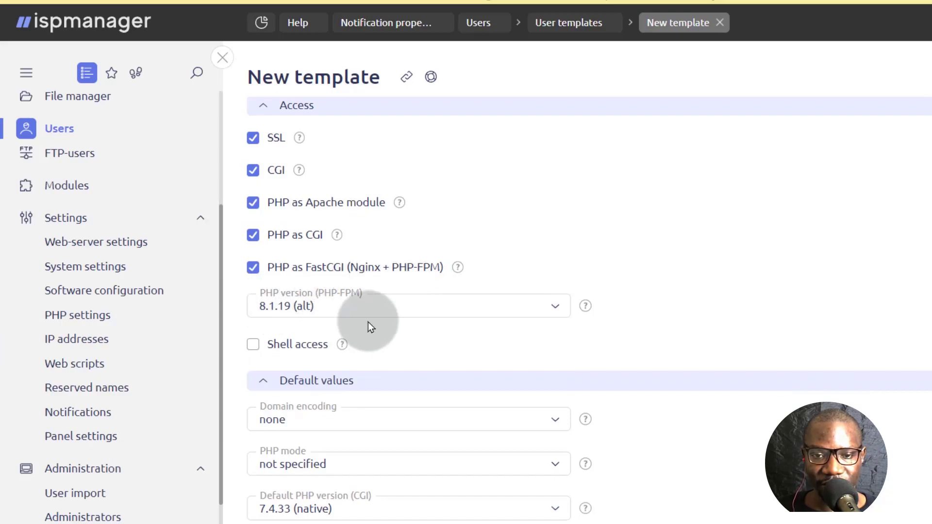
mouse_move(339, 347)
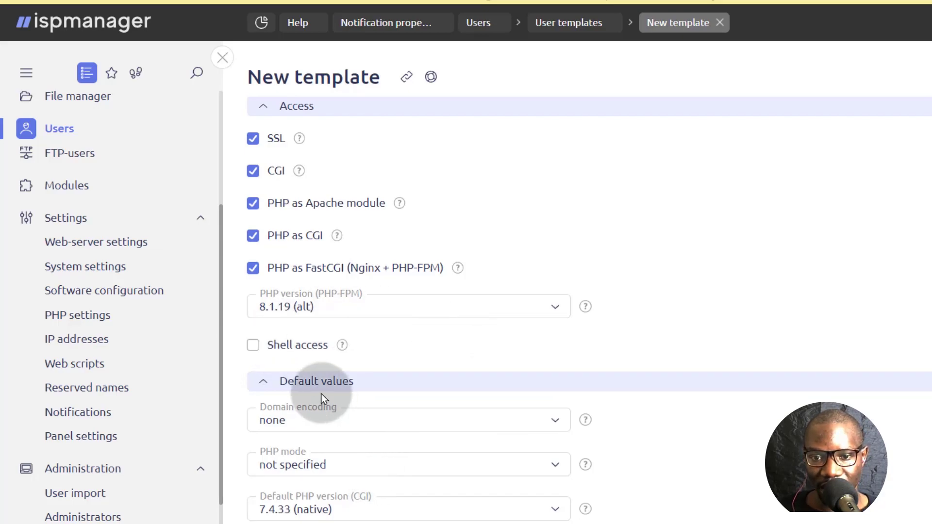
left_click(314, 430)
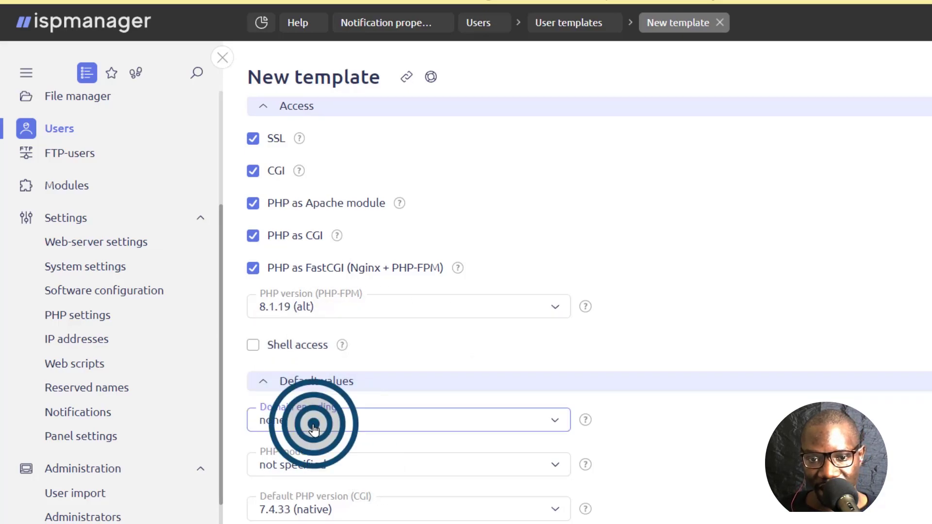
left_click(313, 428)
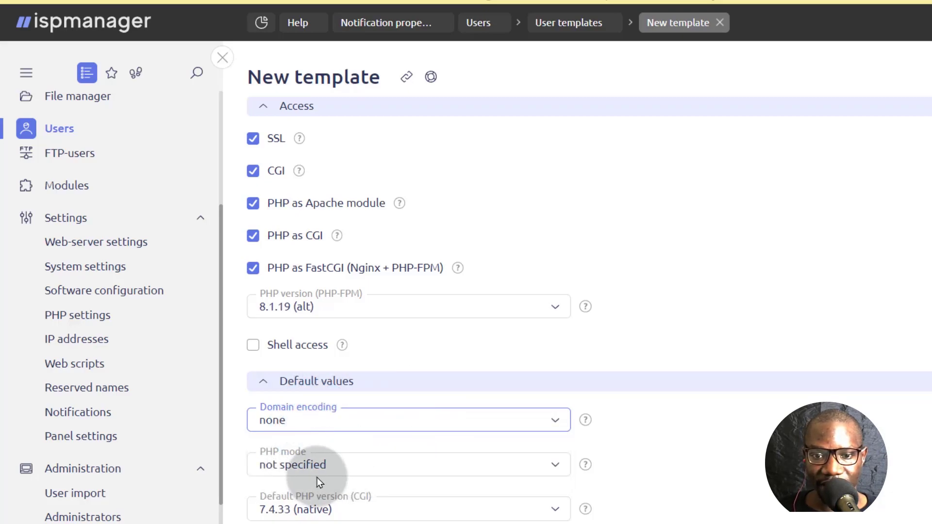
left_click(328, 463)
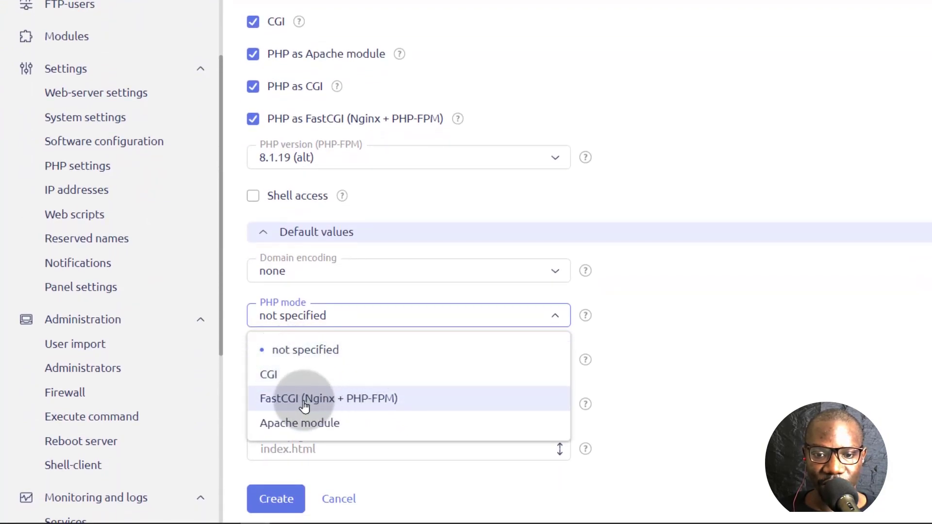
left_click(301, 401)
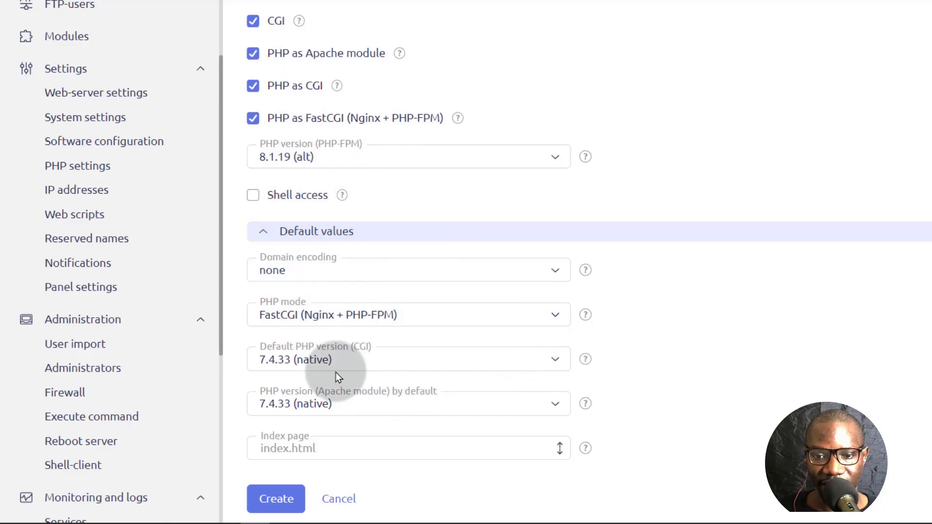
- Set the CGI and Apache-module PHP versions to 8.1.19 (alt) and create the template
left_click(353, 364)
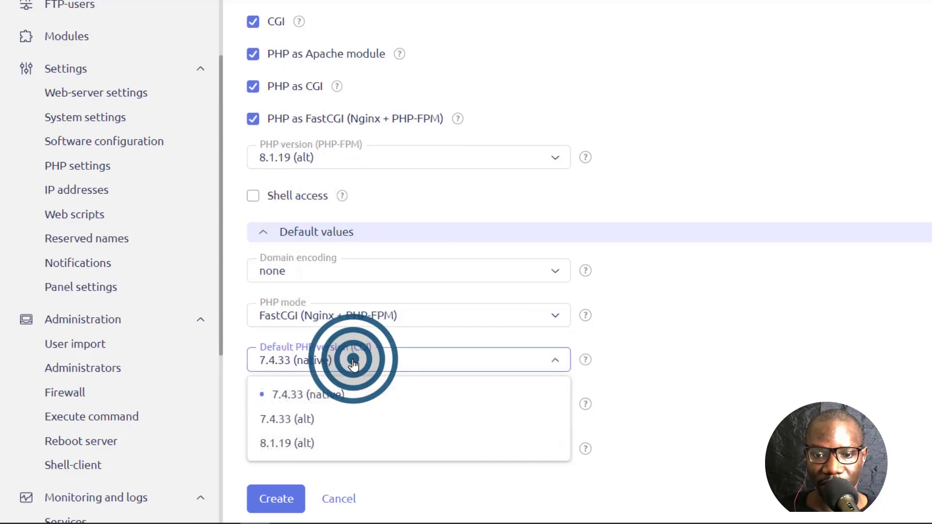
left_click(292, 447)
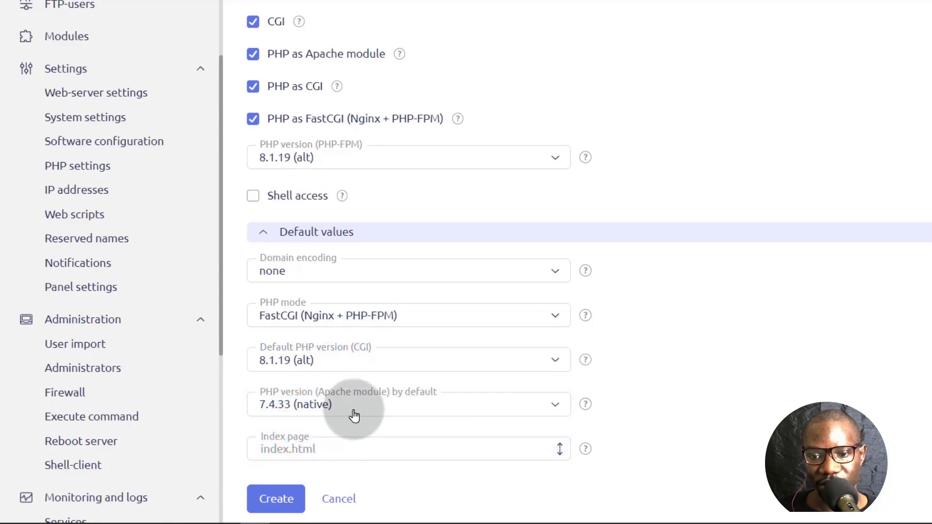
left_click(321, 412)
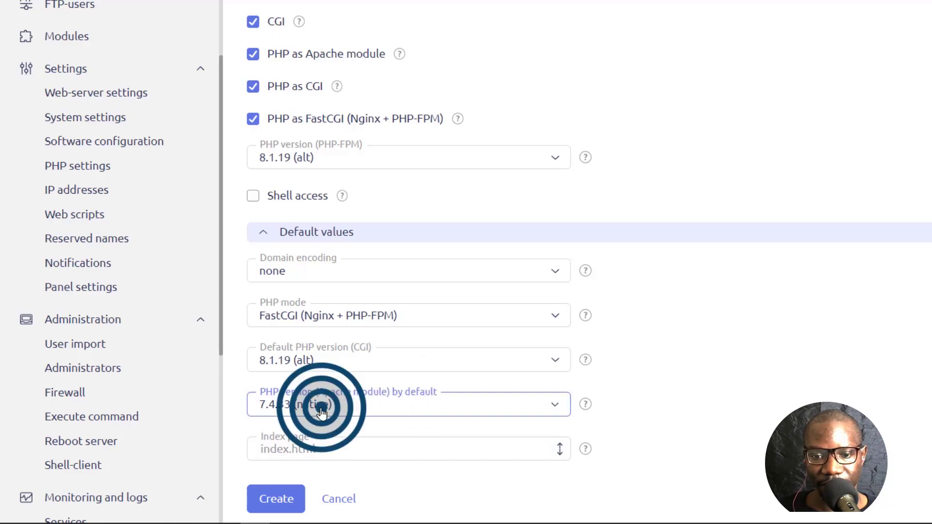
left_click(287, 495)
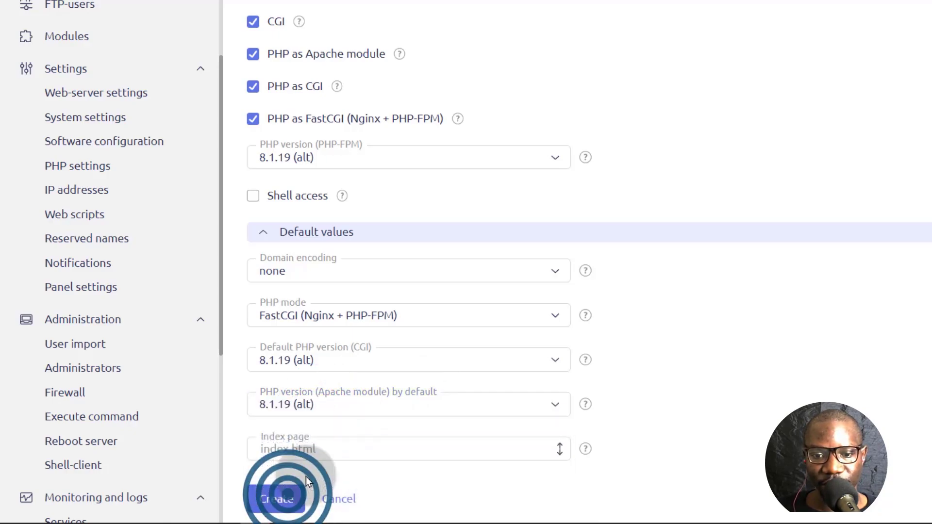
left_click(335, 449)
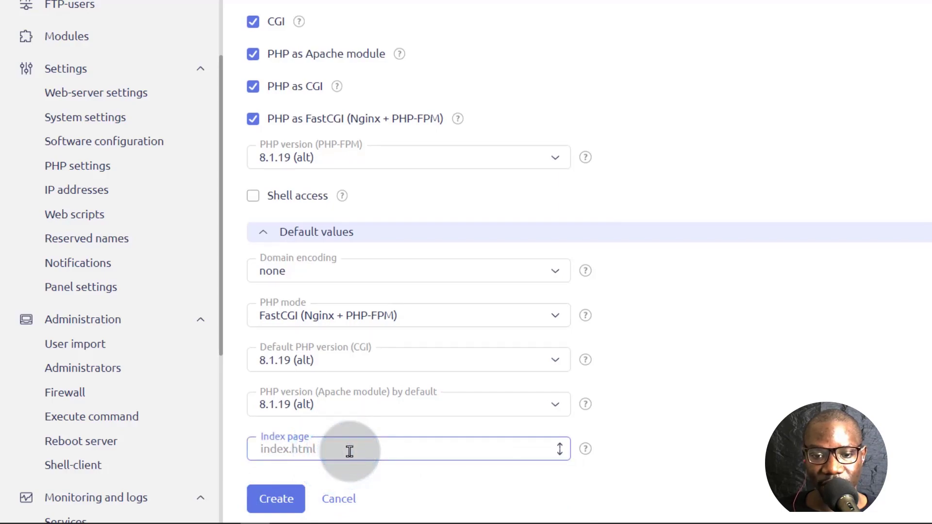
left_click(275, 503)
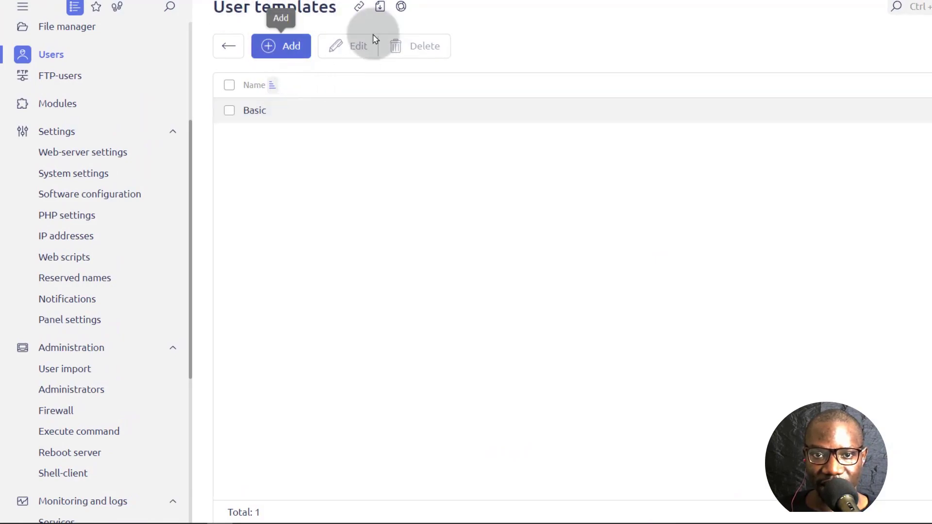
- Start a new user and enter the user's login
left_click(229, 45)
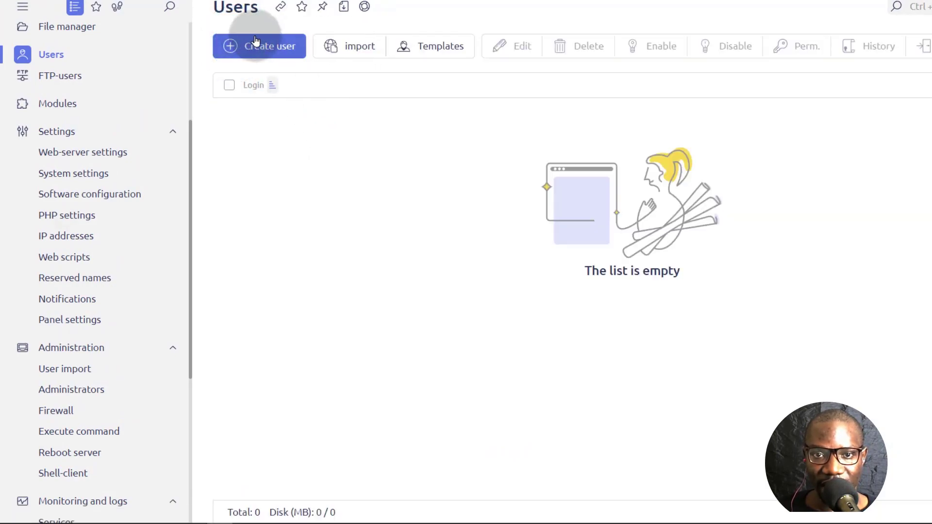
scroll(124, 173, "up", 4)
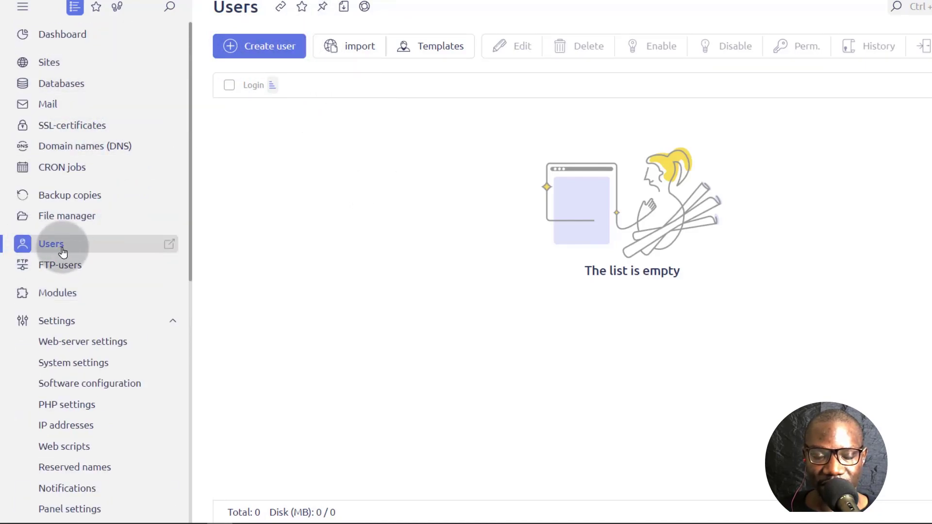
left_click(257, 46)
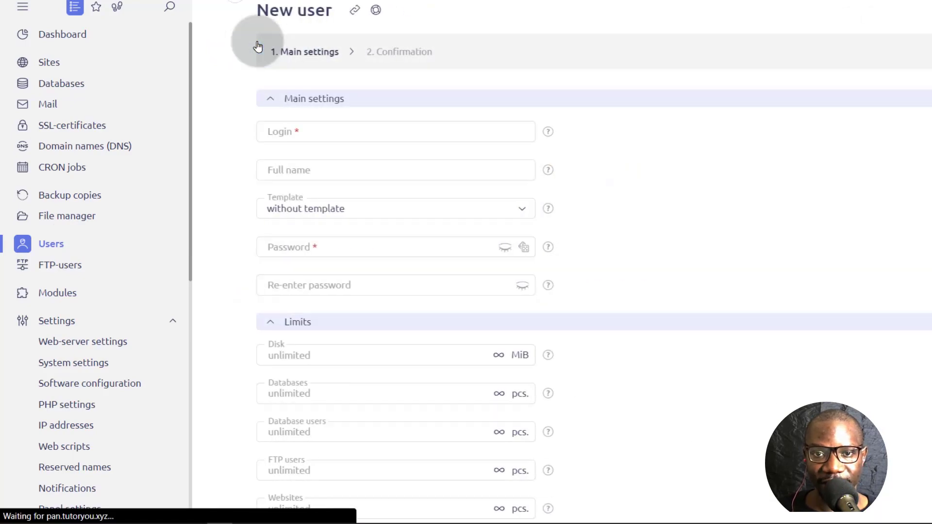
left_click(258, 136)
type("rwahowa")
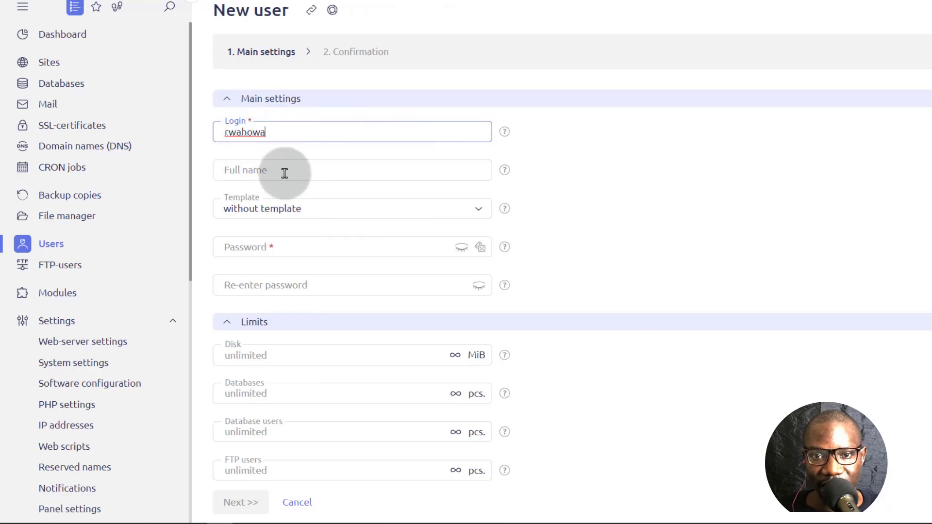
- Apply the Basic template to the new user
scroll(349, 235, "down", 1)
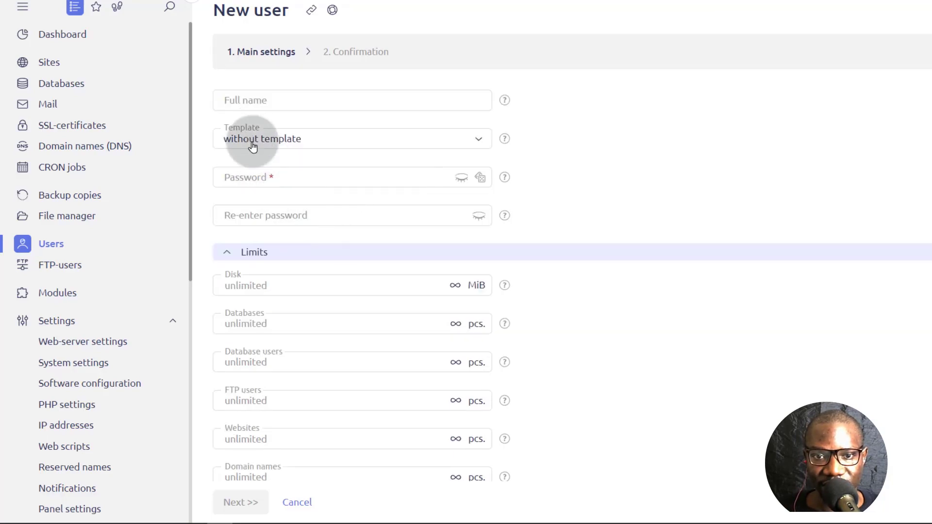
left_click(293, 138)
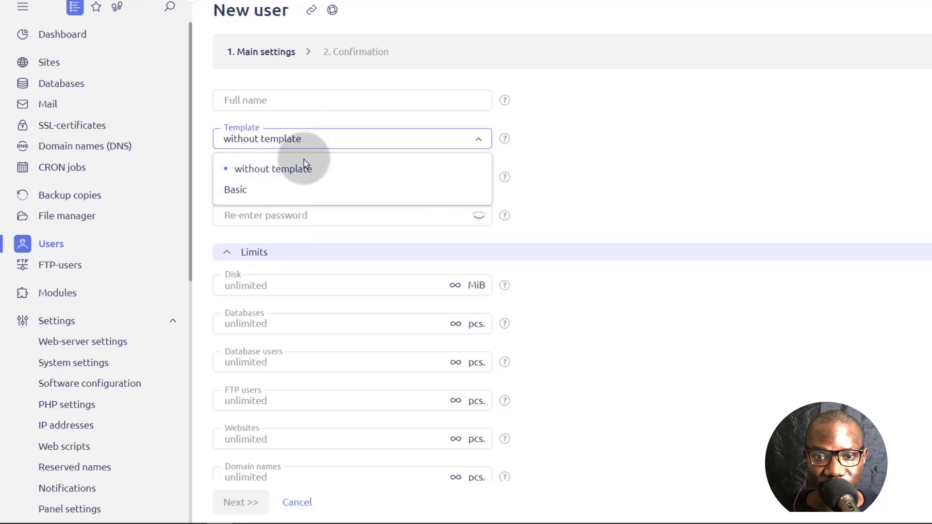
left_click(249, 192)
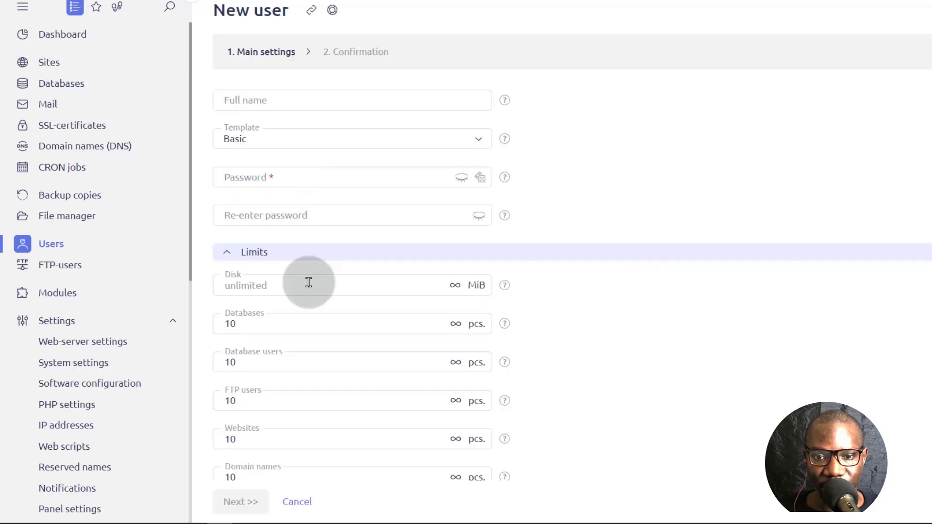
scroll(291, 267, "down", 8)
scroll(272, 252, "down", 3)
scroll(293, 281, "up", 8)
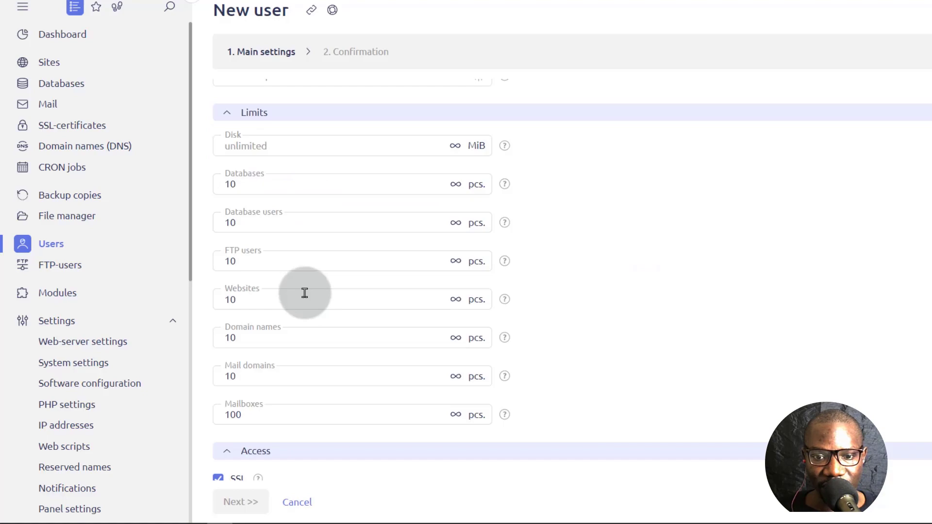
scroll(305, 292, "down", 7)
scroll(304, 292, "down", 1)
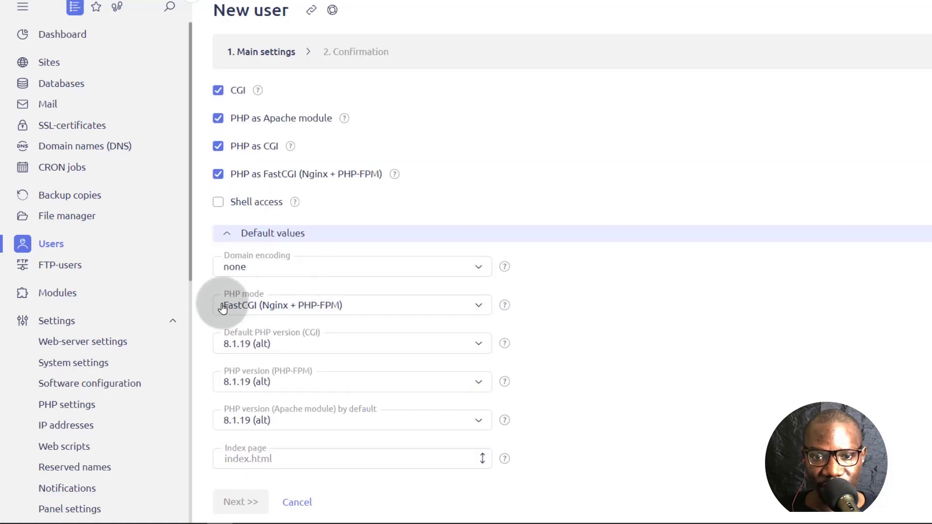
scroll(304, 311, "up", 9)
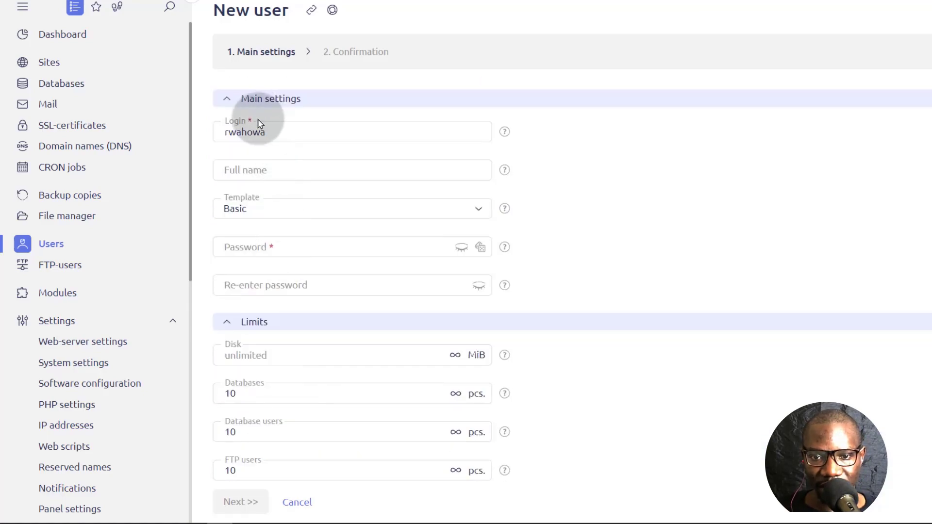
- Generate a strong password filling both fields, and continue to the next wizard step
left_click(274, 252)
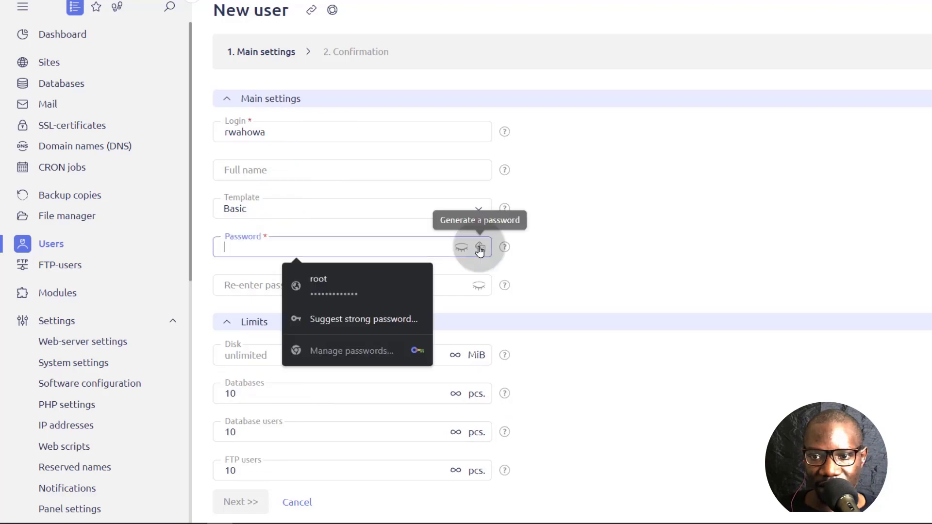
left_click(479, 248)
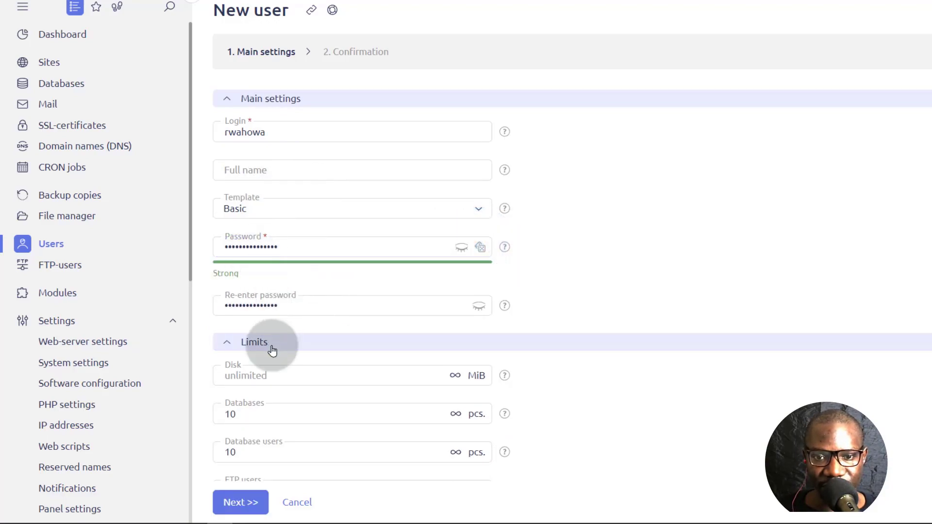
scroll(270, 347, "down", 10)
left_click(239, 505)
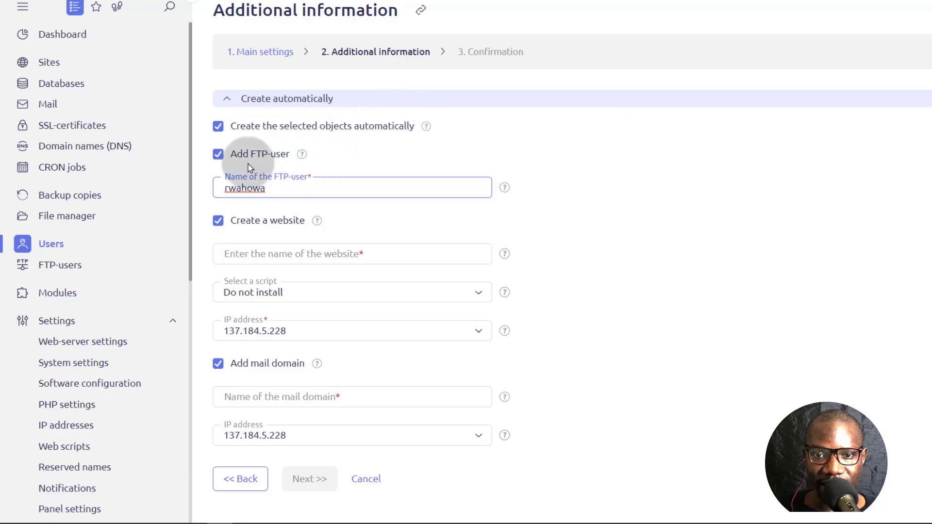
- Create the new user with Add FTP-user, Create a website and Add mail domain all unchecked
left_click(271, 190)
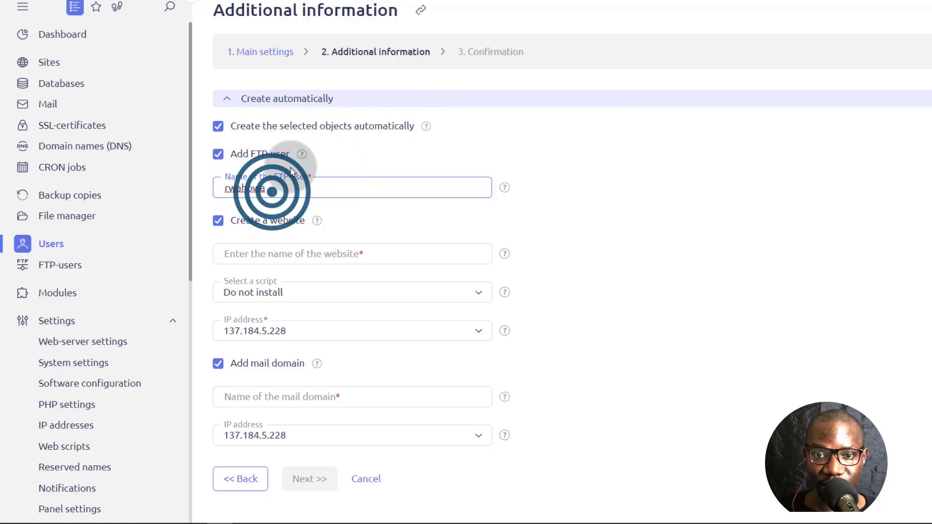
left_click(217, 155)
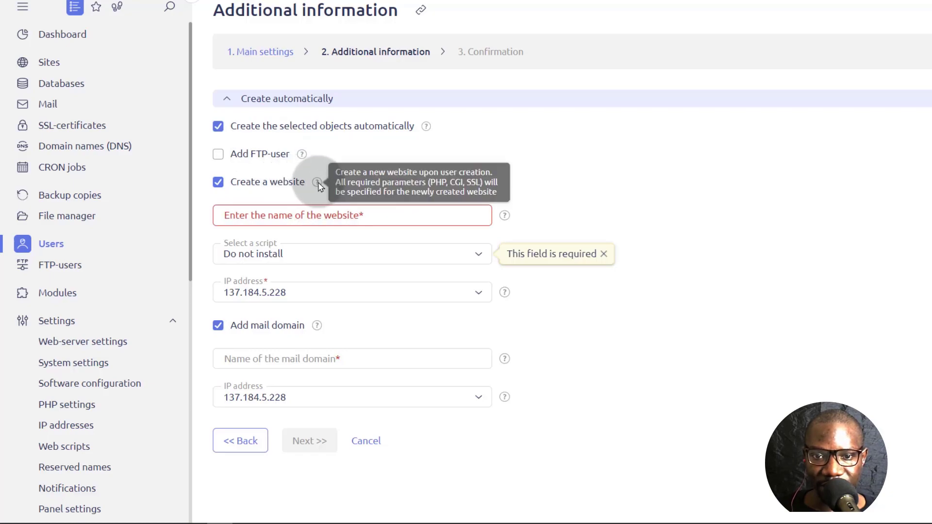
left_click(306, 215)
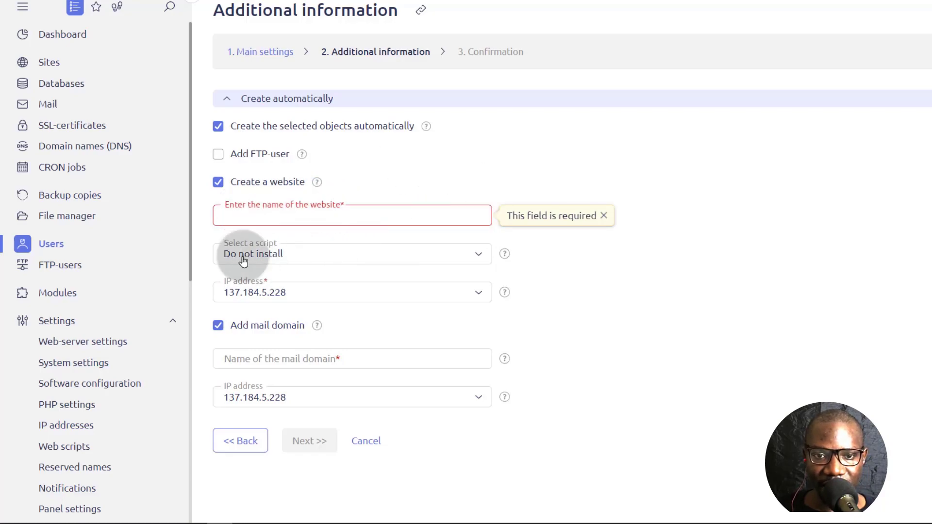
left_click(217, 182)
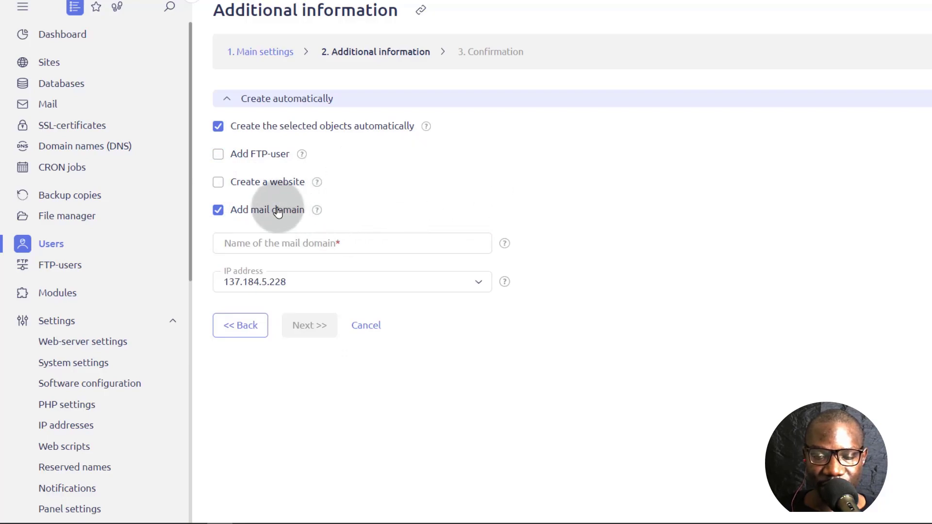
left_click(291, 243)
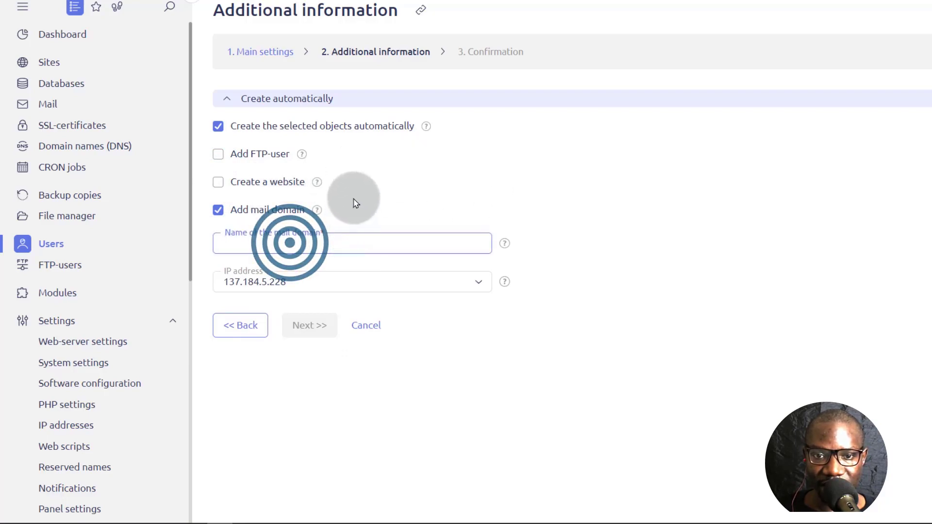
left_click(218, 213)
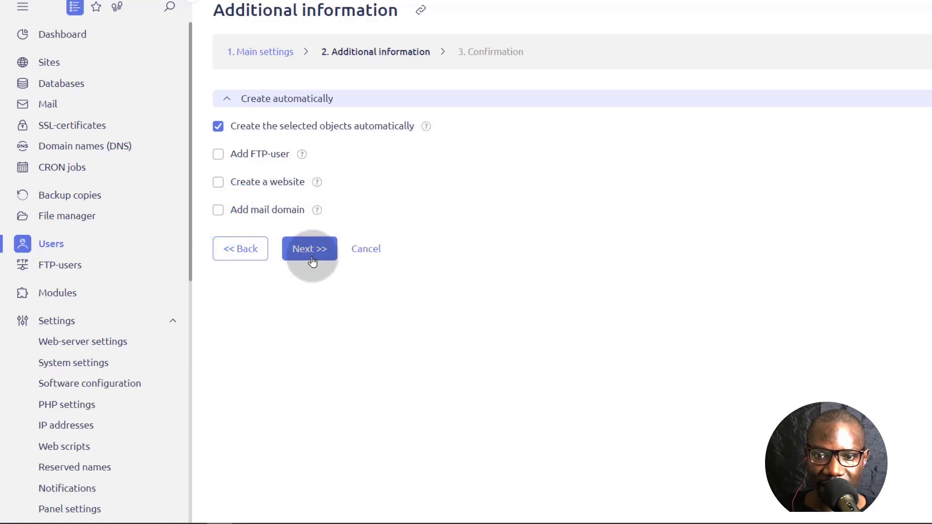
left_click(310, 250)
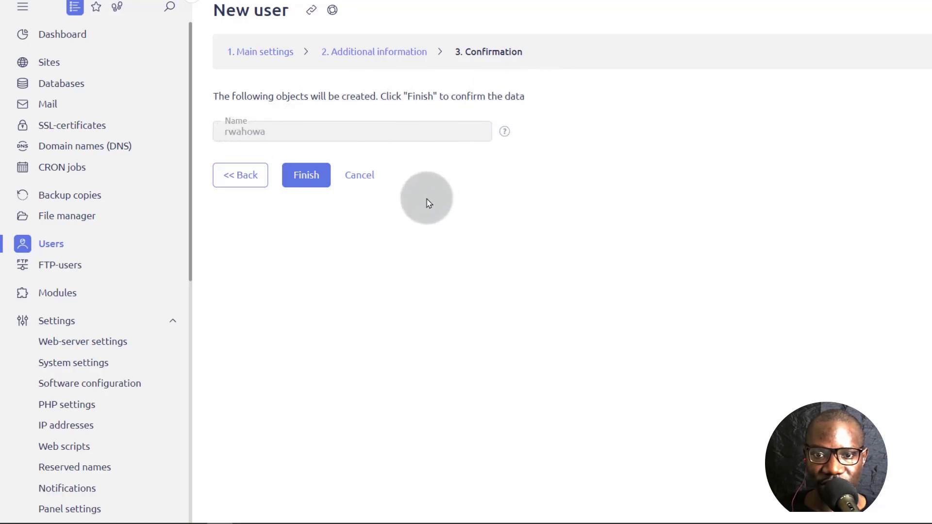
left_click(311, 173)
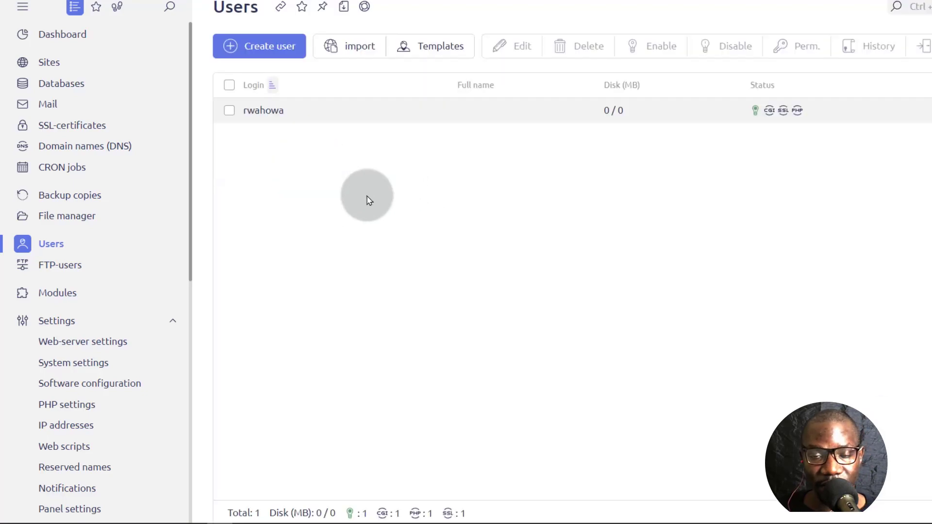
- Select the new user in the Users list and log in as that user
left_click(273, 108)
left_click(270, 129)
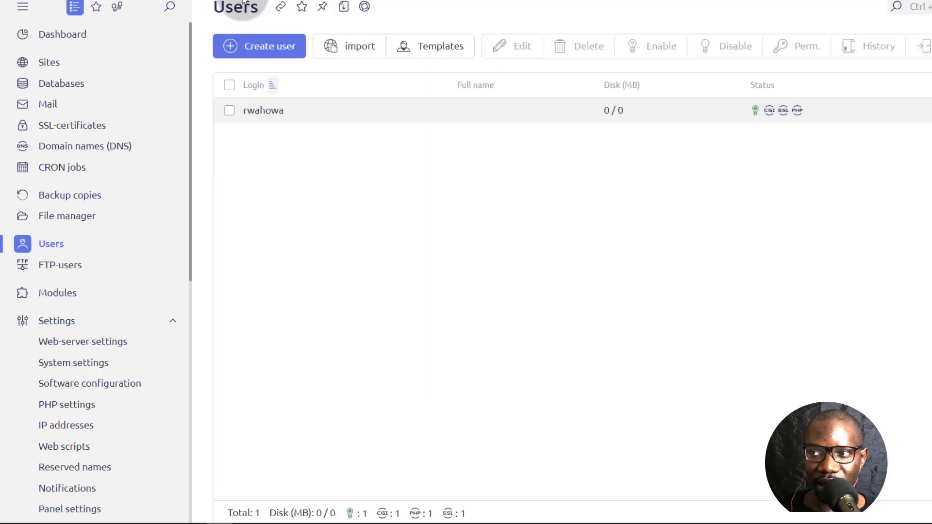
left_click(770, 110)
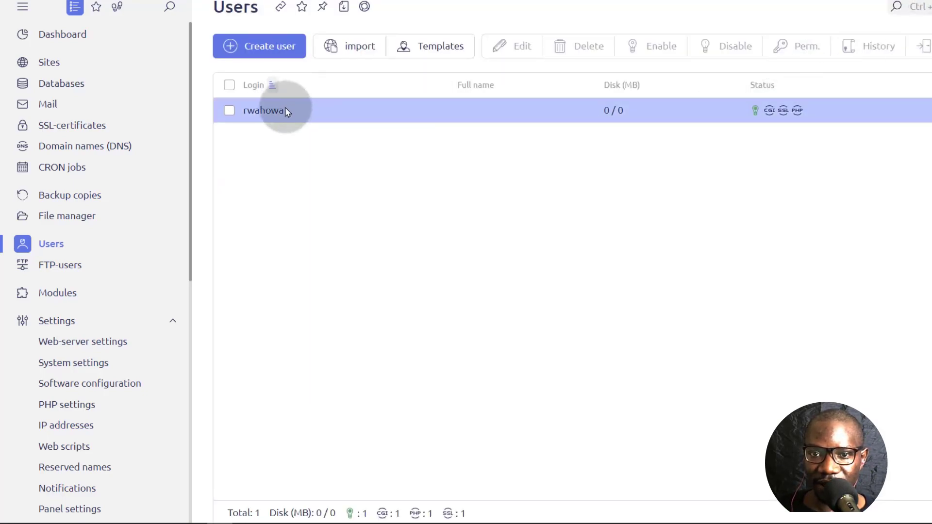
left_click(241, 127)
left_click(790, 104)
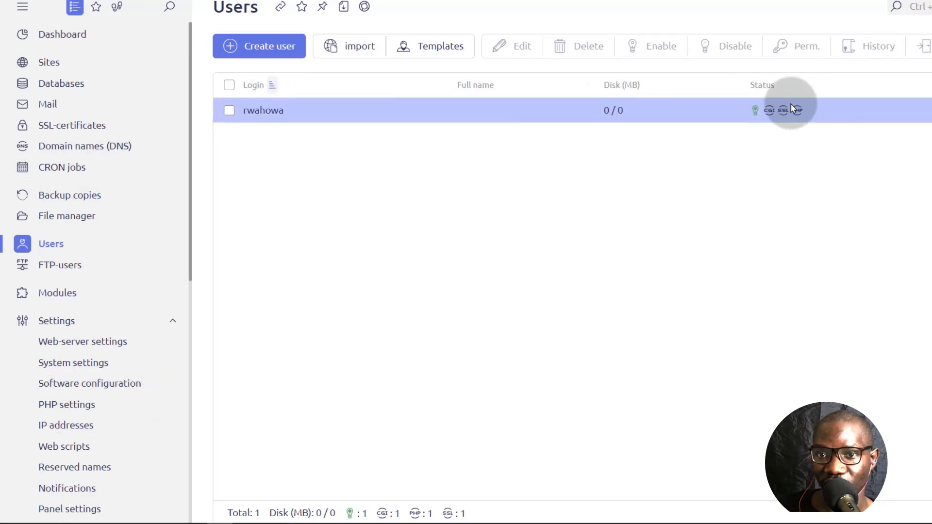
left_click(603, 122)
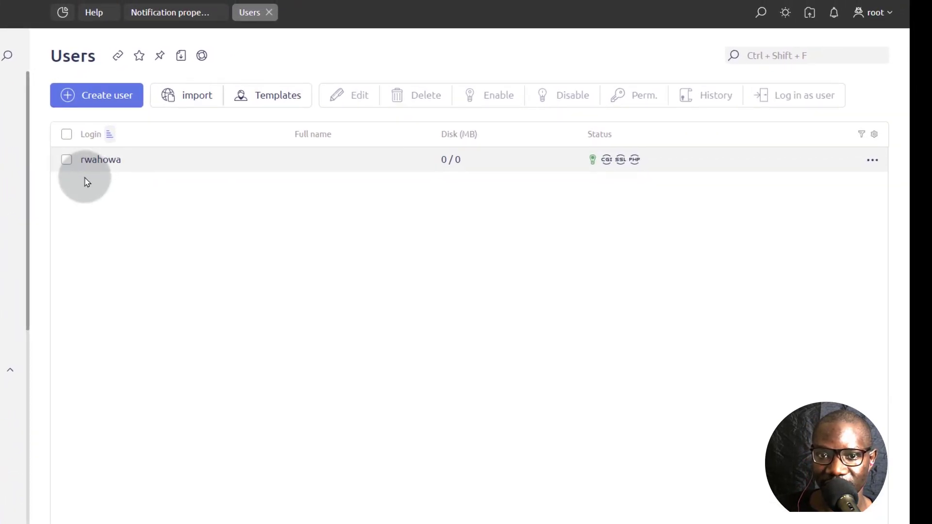
left_click(63, 161)
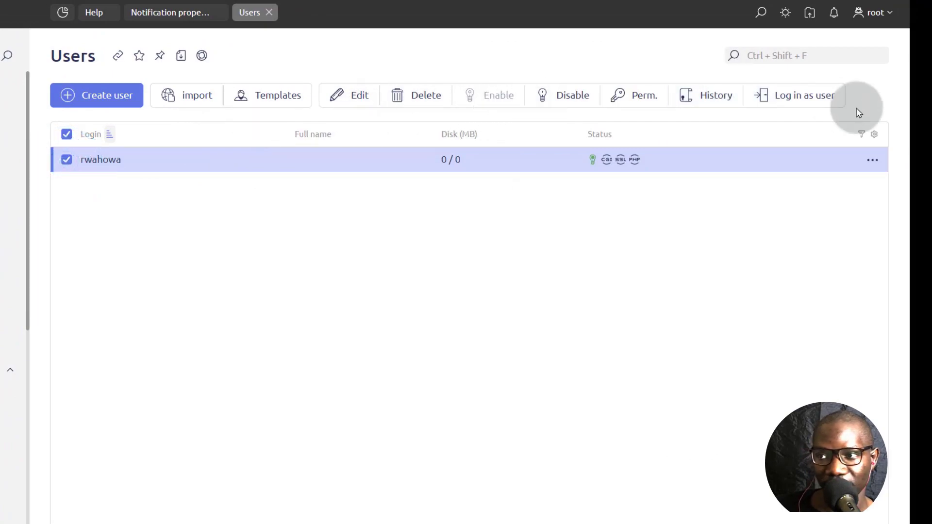
left_click(793, 97)
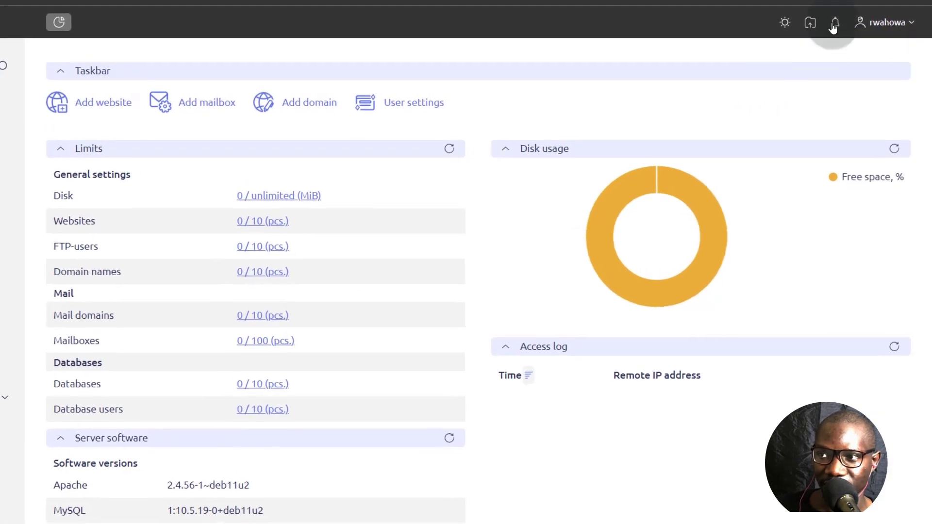
- Return to the root administrator session from the account menu
left_click(911, 25)
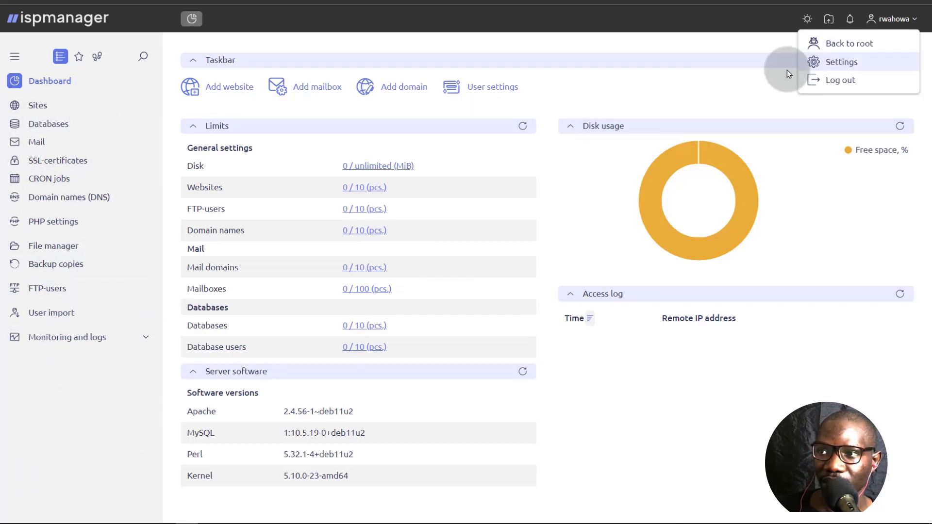
left_click(744, 77)
left_click(896, 20)
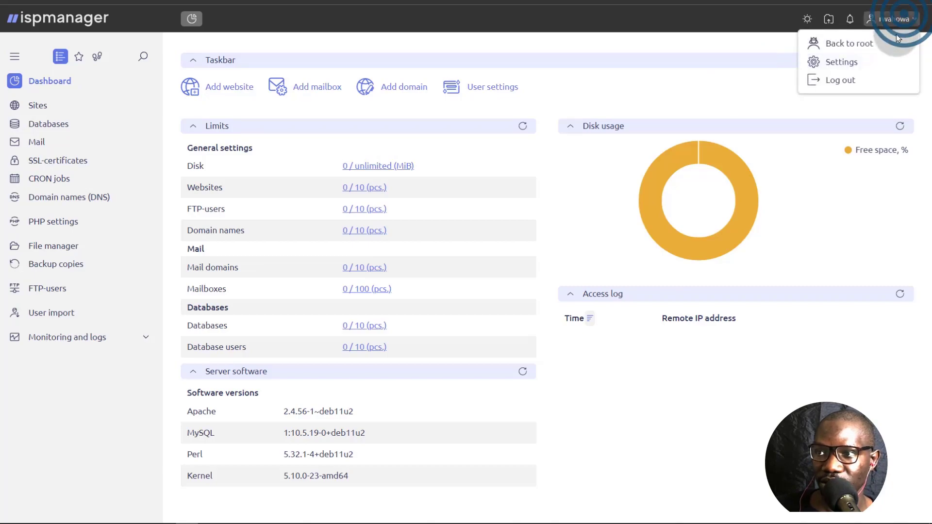
left_click(850, 44)
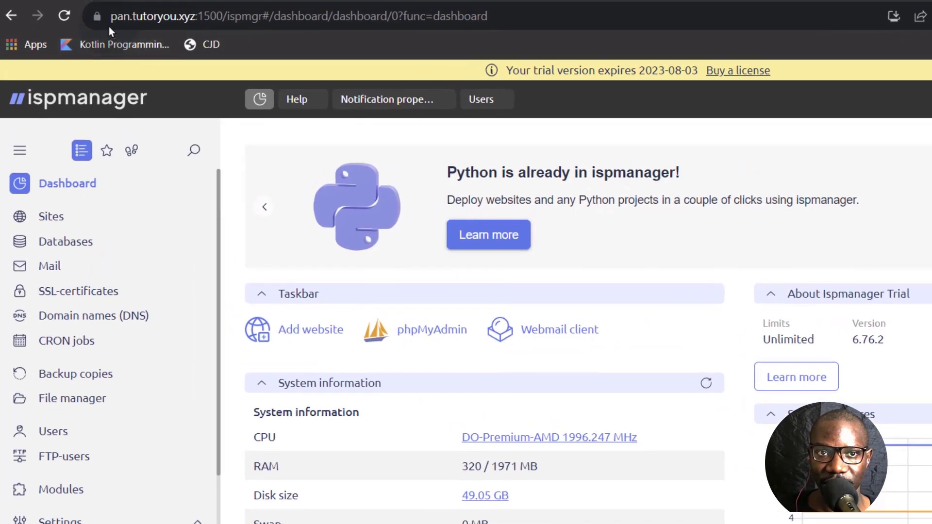
left_click(114, 14)
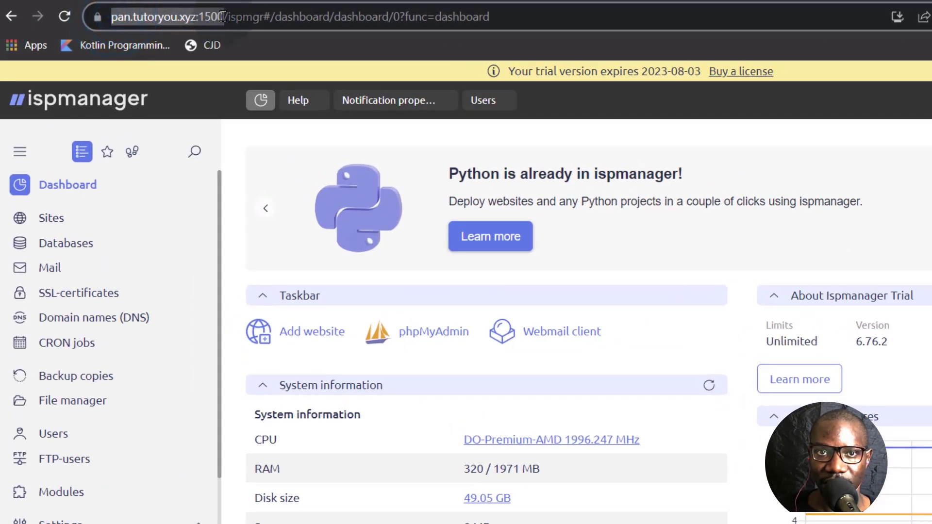
left_click_drag(223, 16, 222, 16)
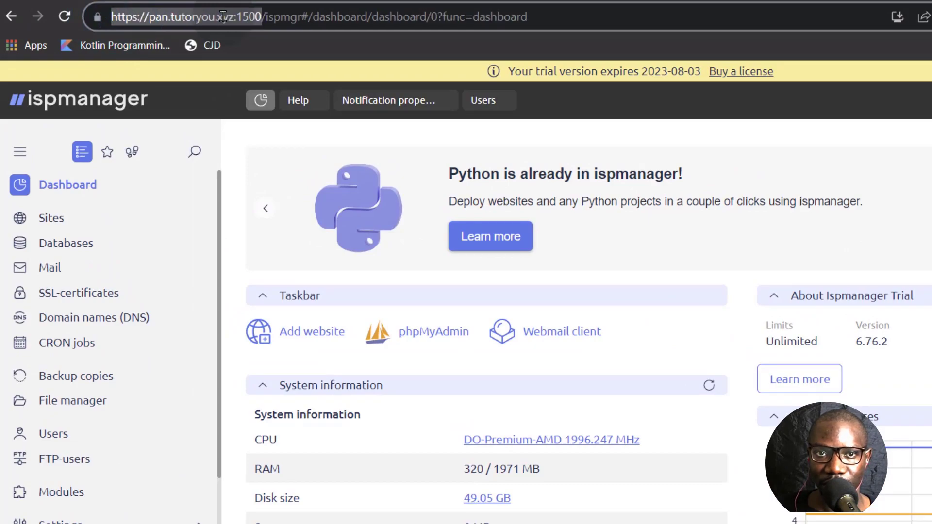
right_click(223, 20)
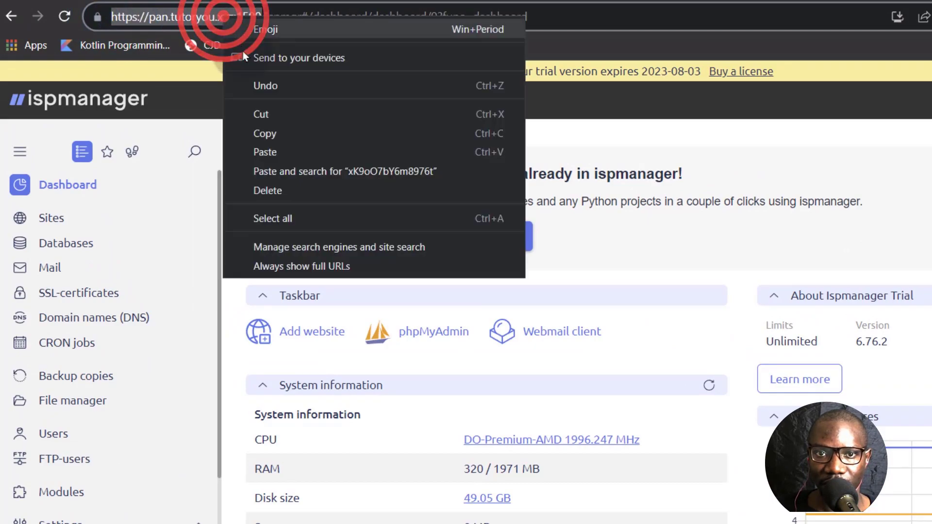
left_click(265, 134)
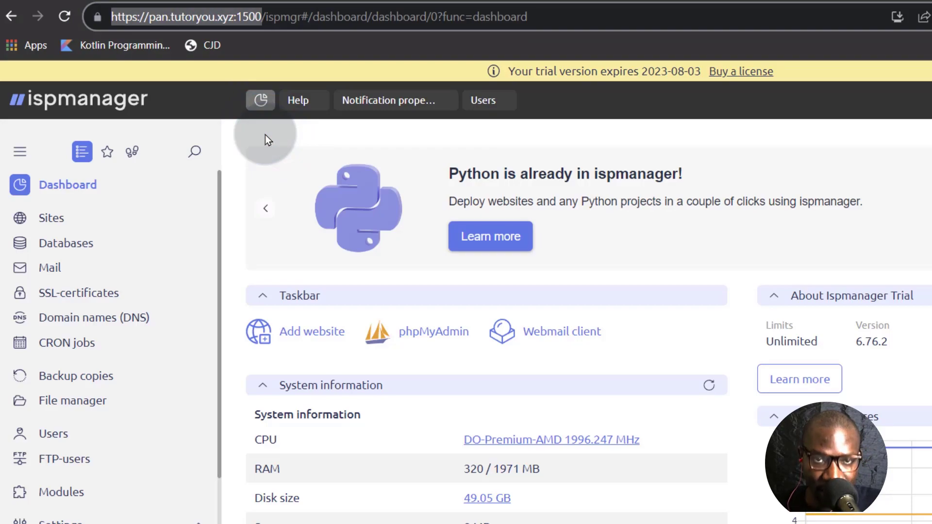
key("ctrl+shift+n")
key("ctrl+v")
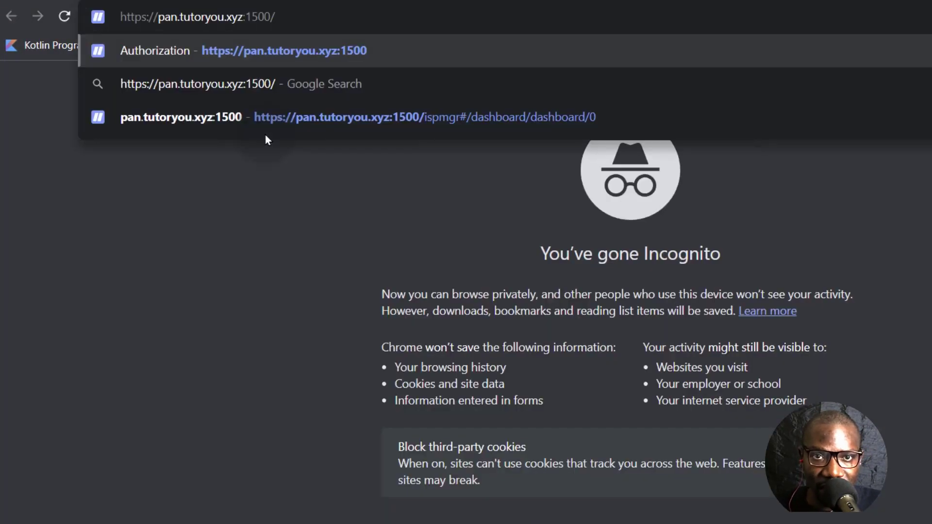
key("Return")
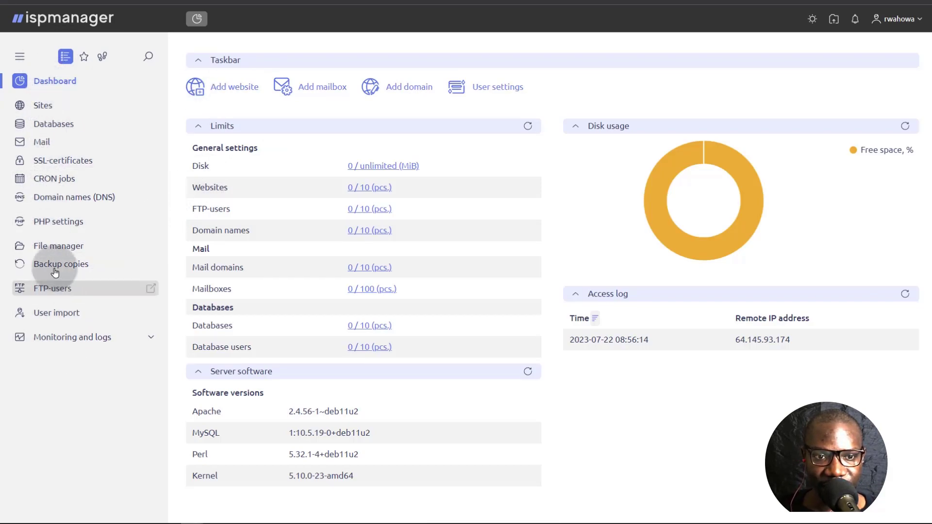
left_click(47, 247)
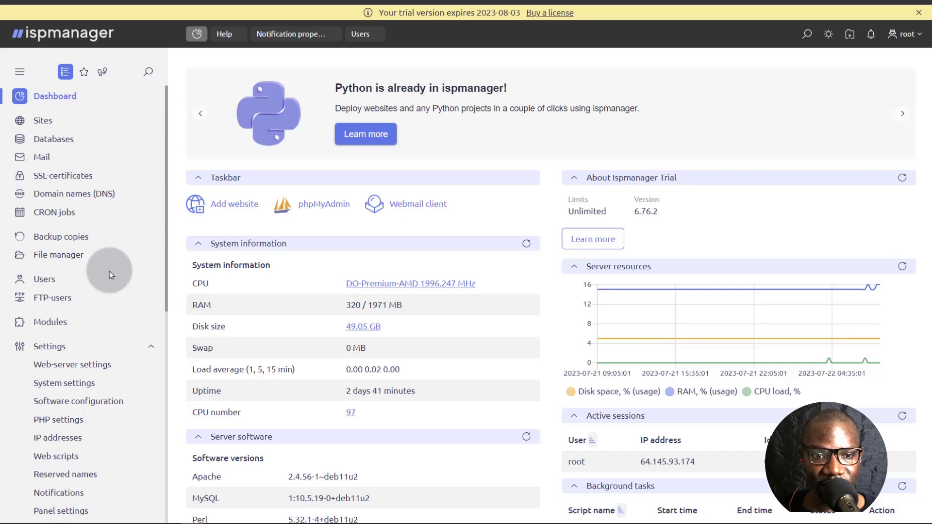
- Select the new user in the Users list and log in as that user
scroll(110, 272, "down", 3)
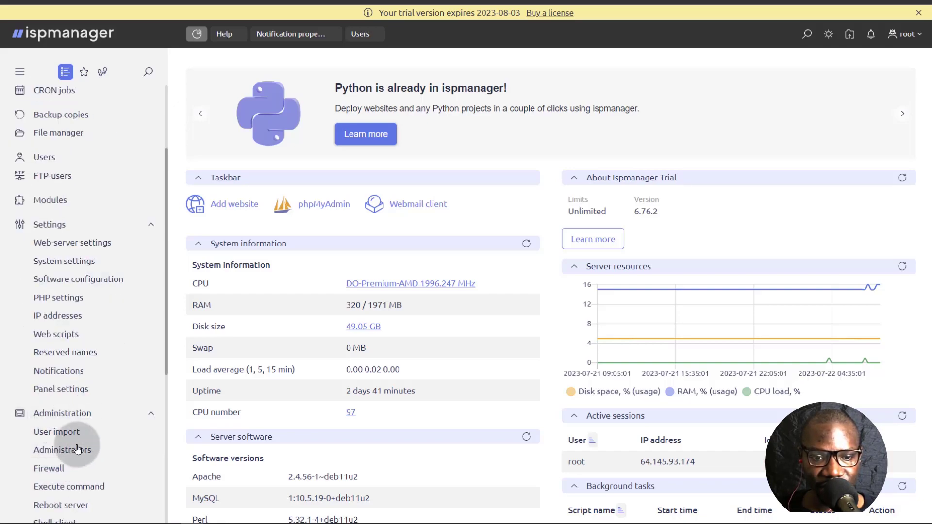
scroll(130, 373, "up", 3)
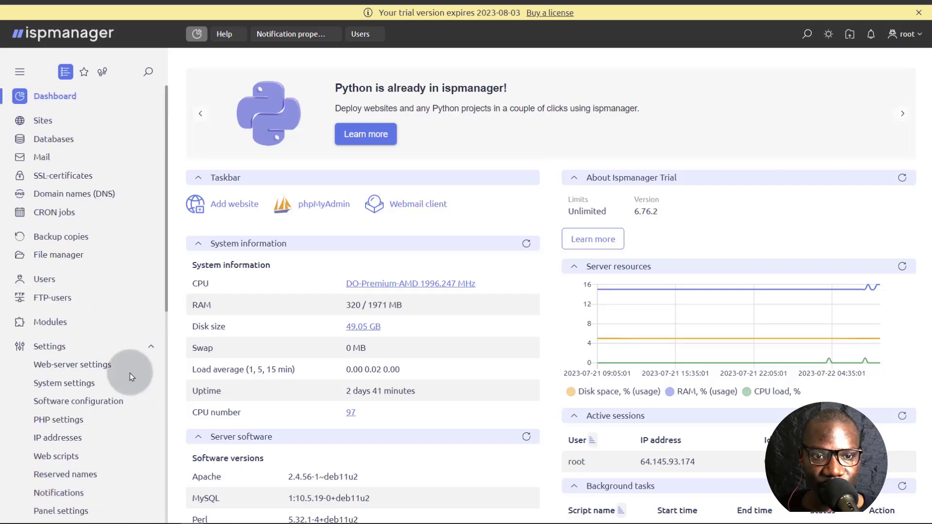
left_click(51, 280)
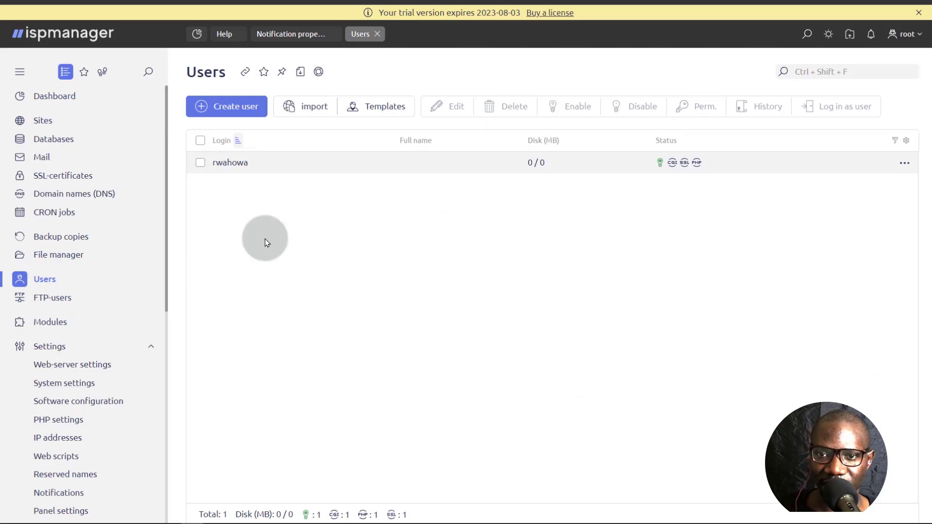
left_click(205, 170)
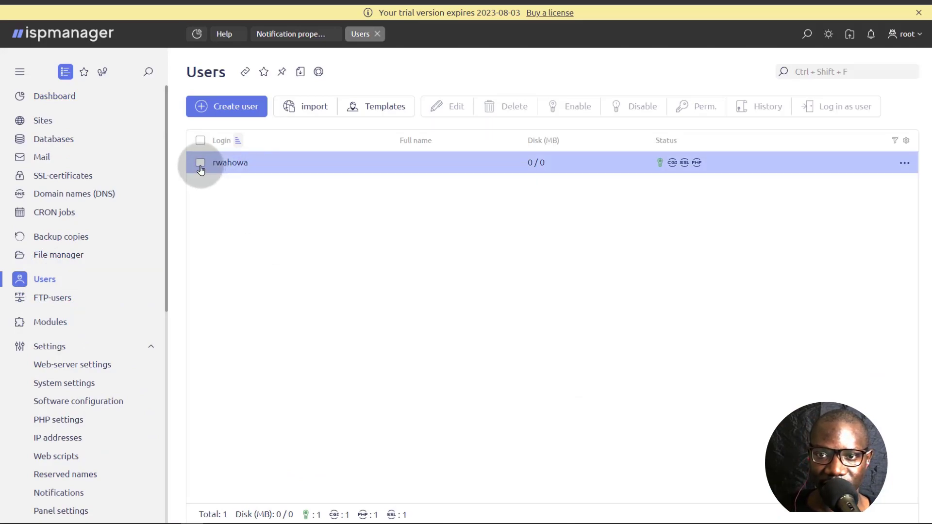
left_click(199, 164)
left_click(454, 106)
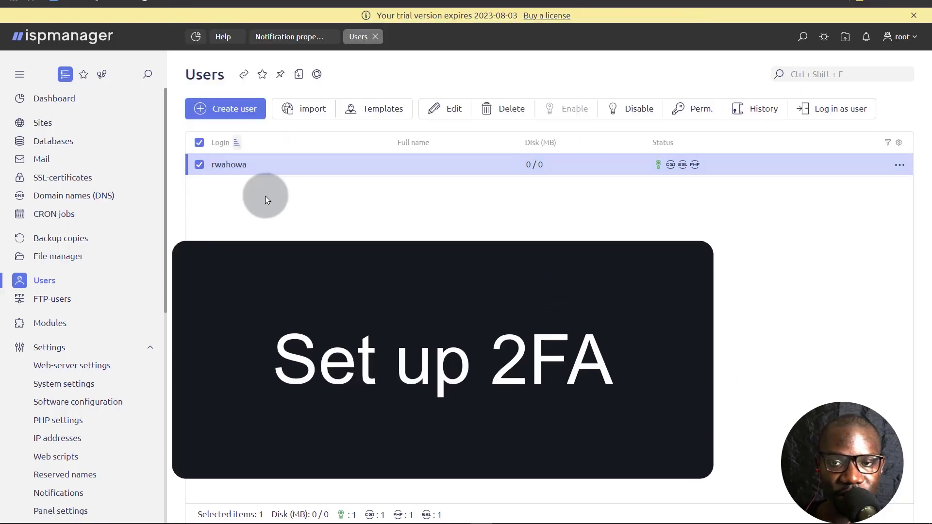
left_click(268, 221)
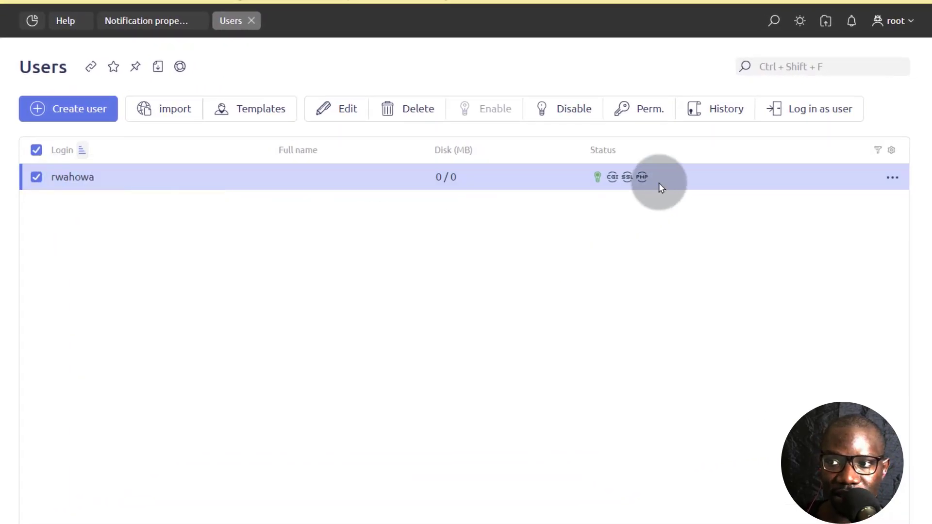
left_click(820, 103)
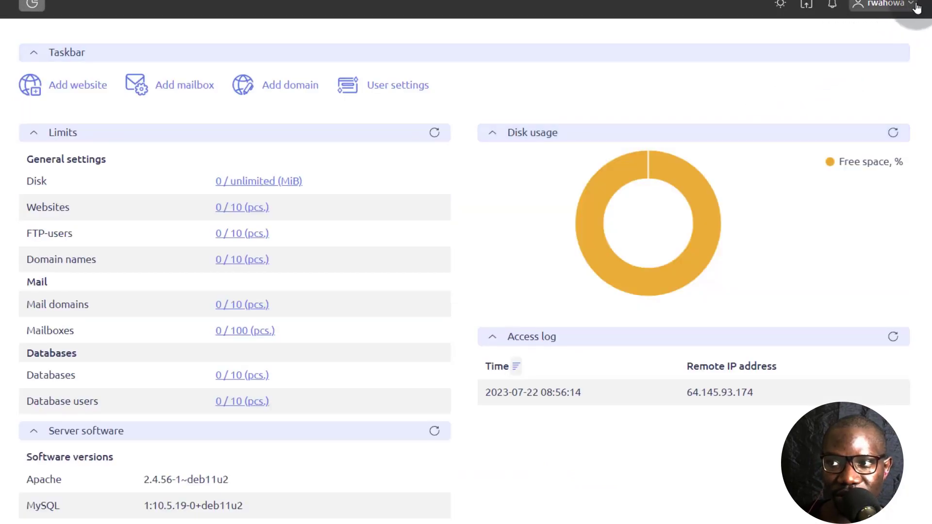
- Open the user's account settings down to the Two-factor authentication section
left_click(909, 4)
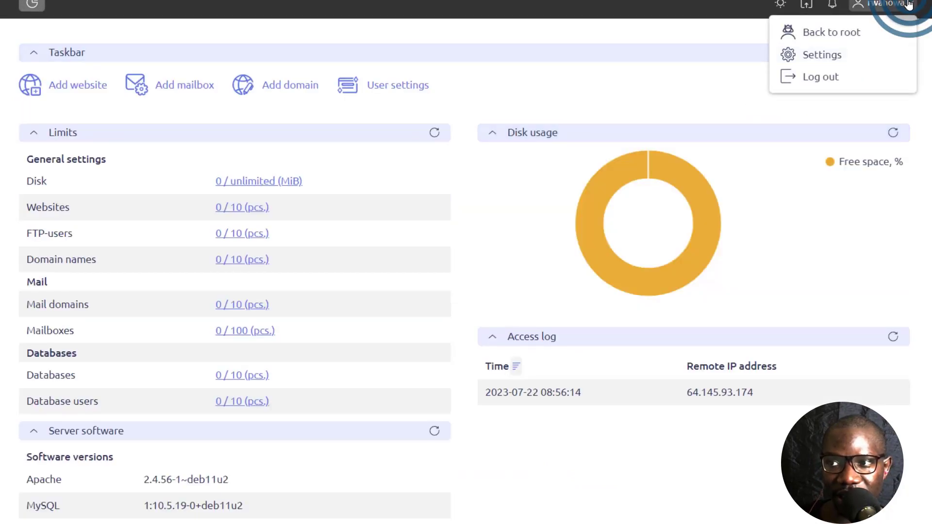
left_click(817, 56)
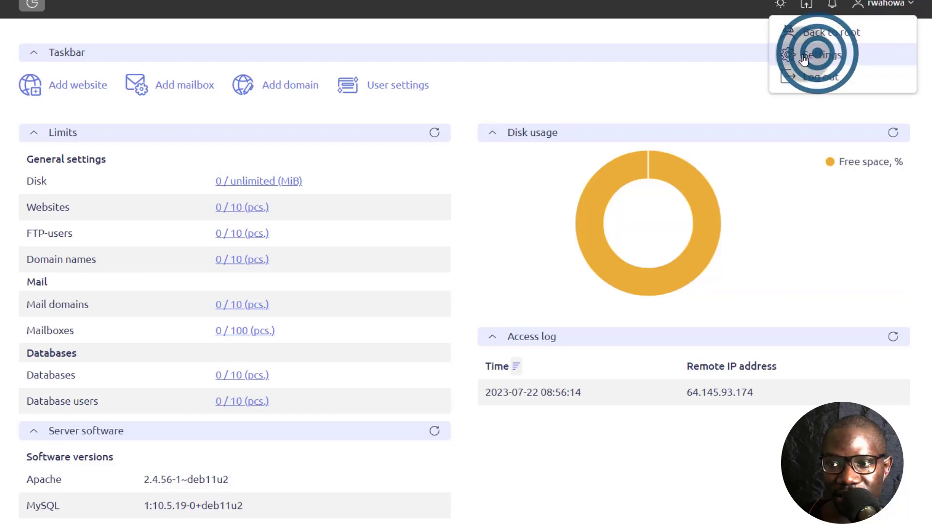
scroll(135, 287, "down", 9)
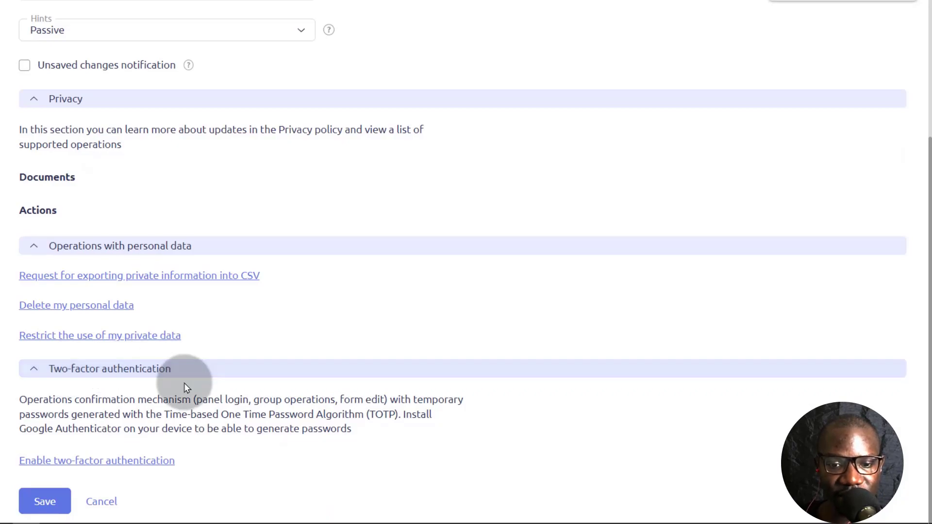
- Enable two-factor authentication using the Google Authenticator one-time code, then activate it
left_click(79, 461)
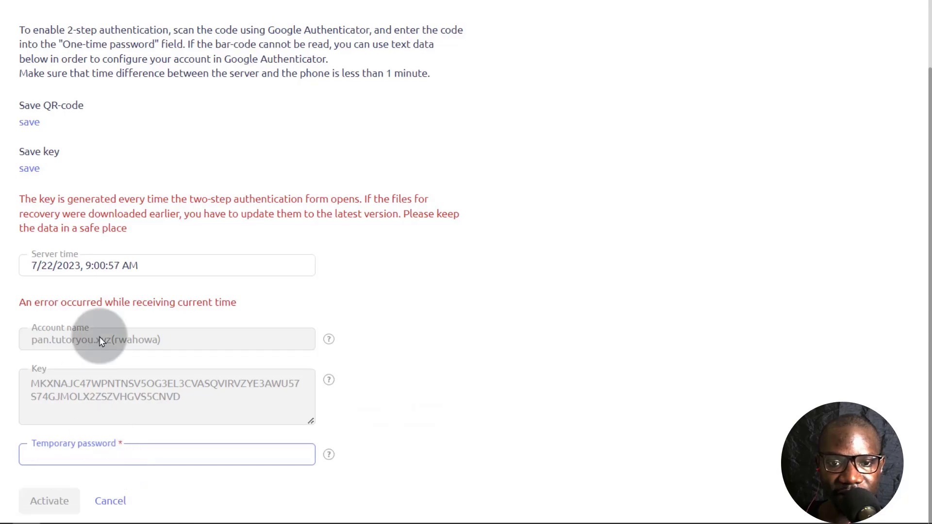
scroll(18, 188, "up", 4)
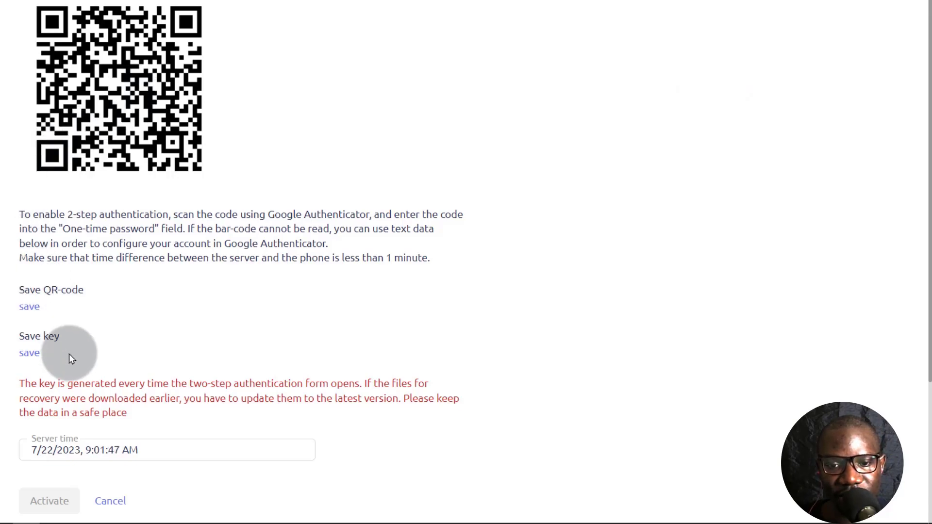
left_click(99, 451)
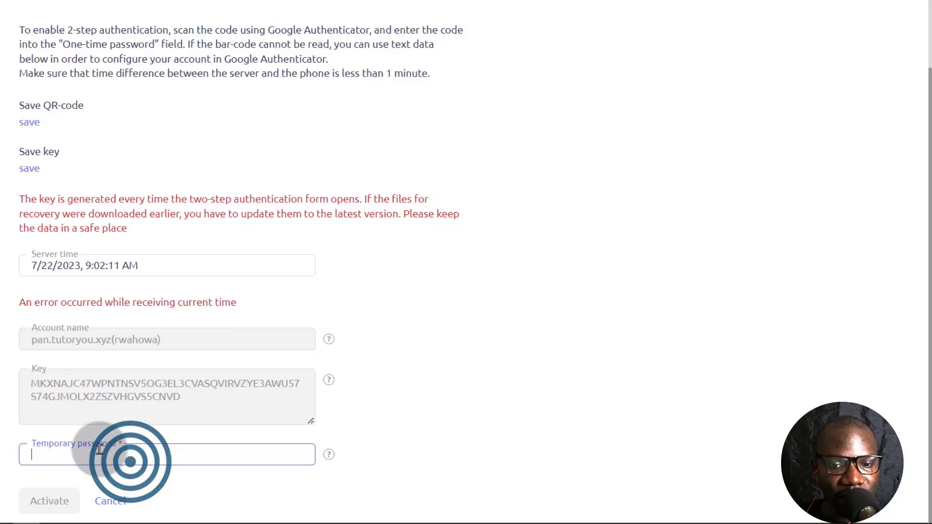
left_click(64, 454)
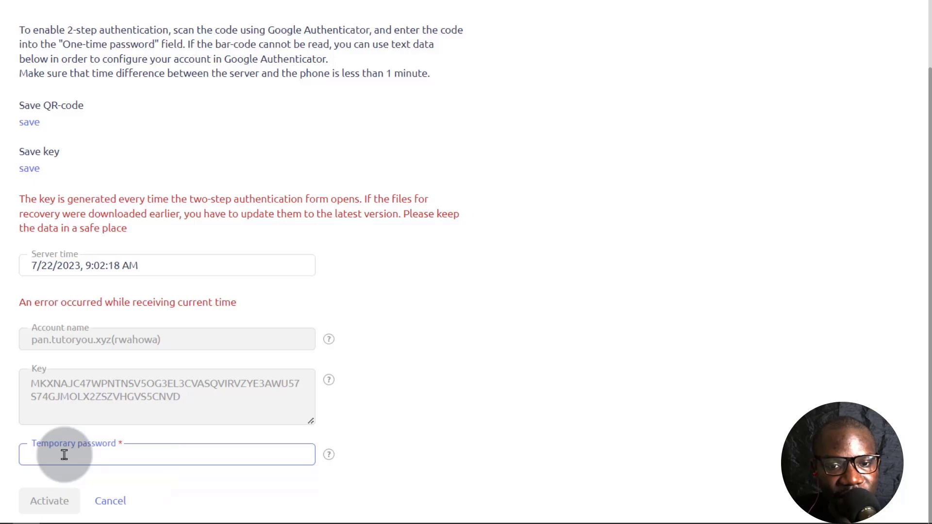
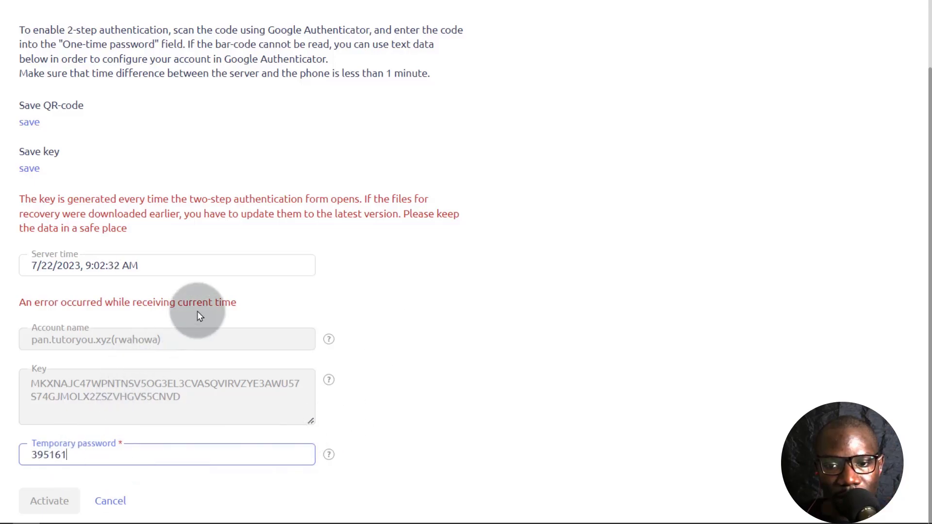
left_click(217, 298)
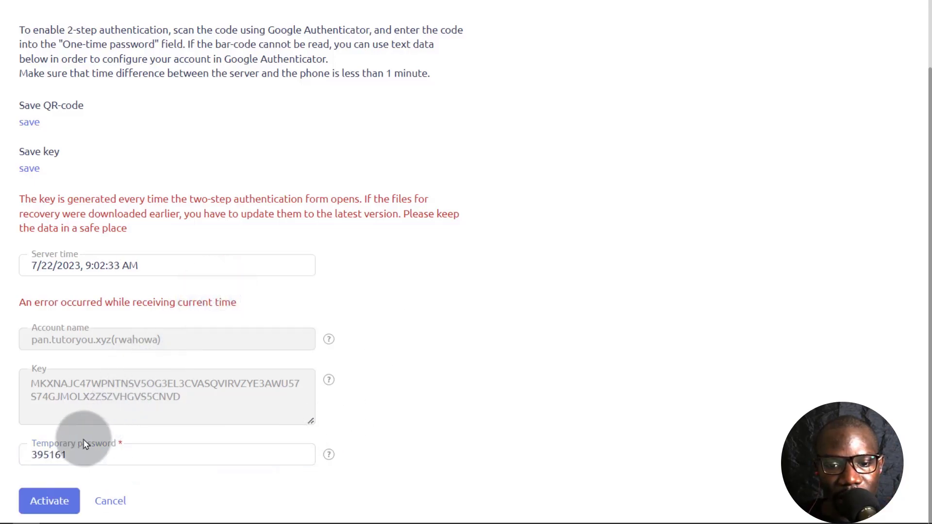
left_click(79, 452)
left_click(368, 378)
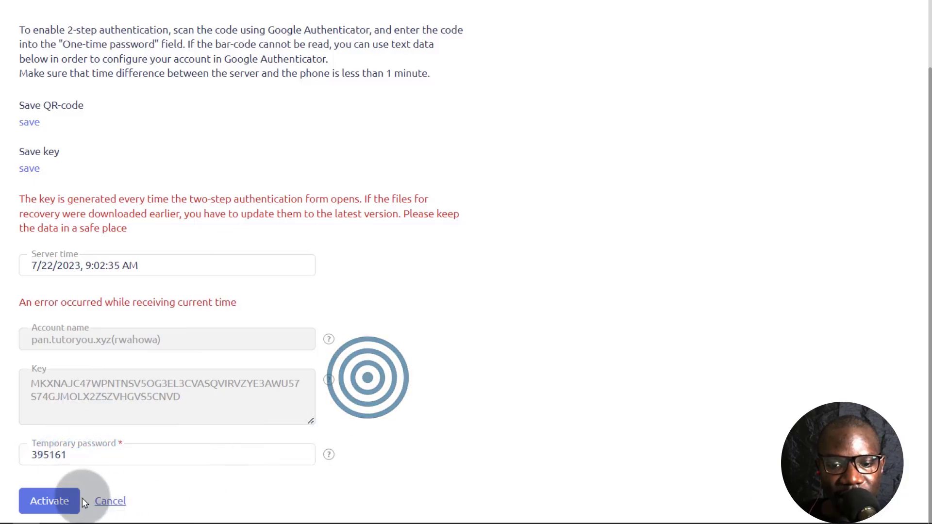
left_click(51, 507)
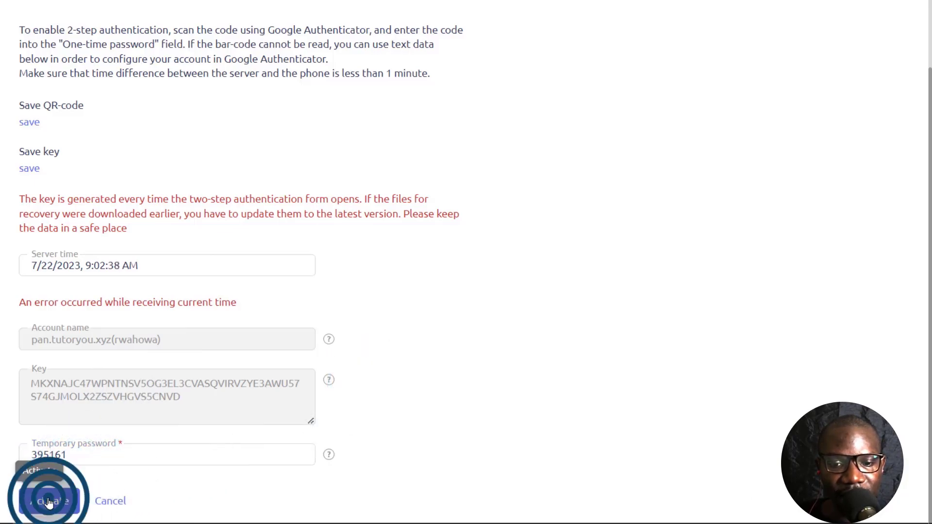
left_click(417, 245)
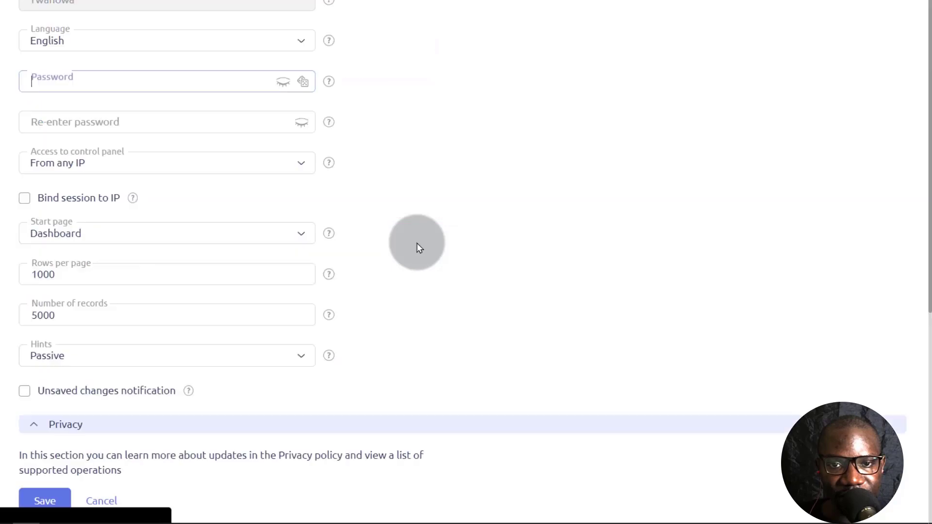
- Save the user settings and load the panel address in a new private window
left_click(54, 505)
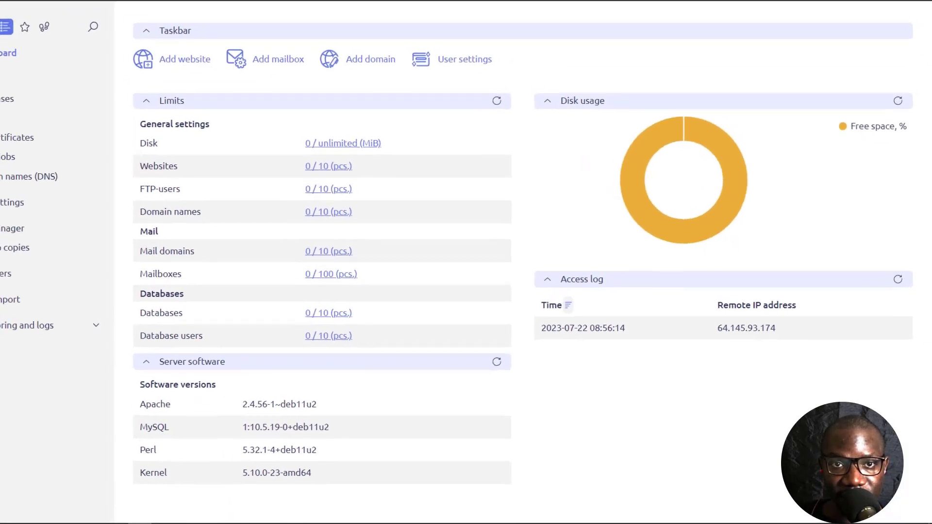
key("ctrl+shift+n")
type("https://pan.tutoryou.xyz:1500/")
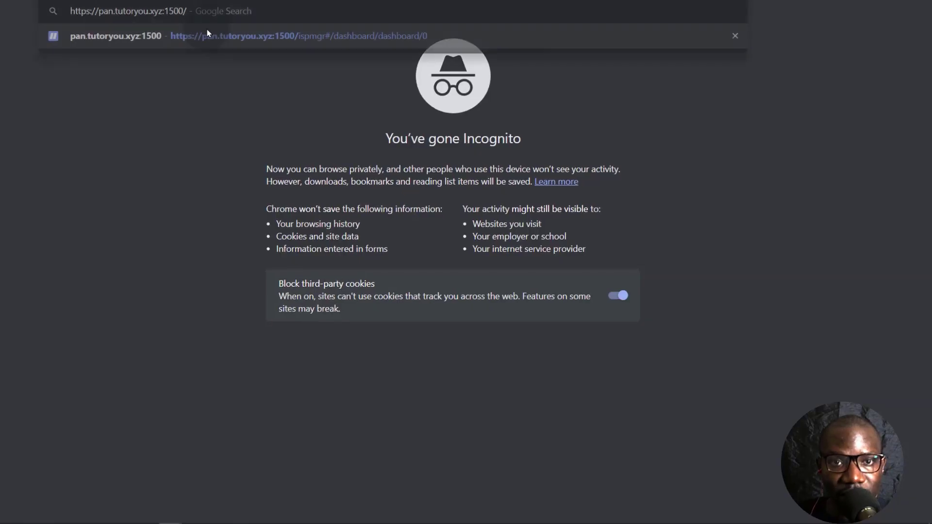
key("Return")
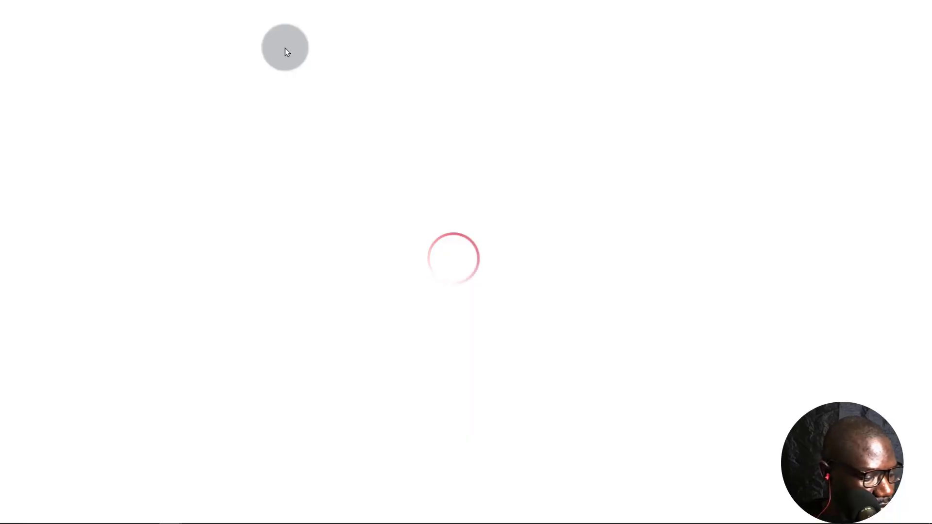
- Log in with the user's saved credentials and enter the authenticator one-time code
left_click(385, 224)
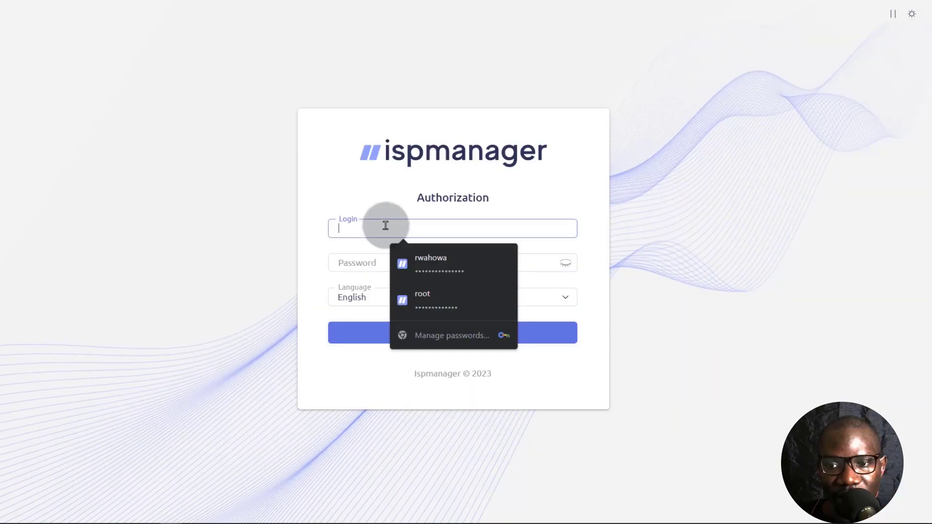
left_click(430, 262)
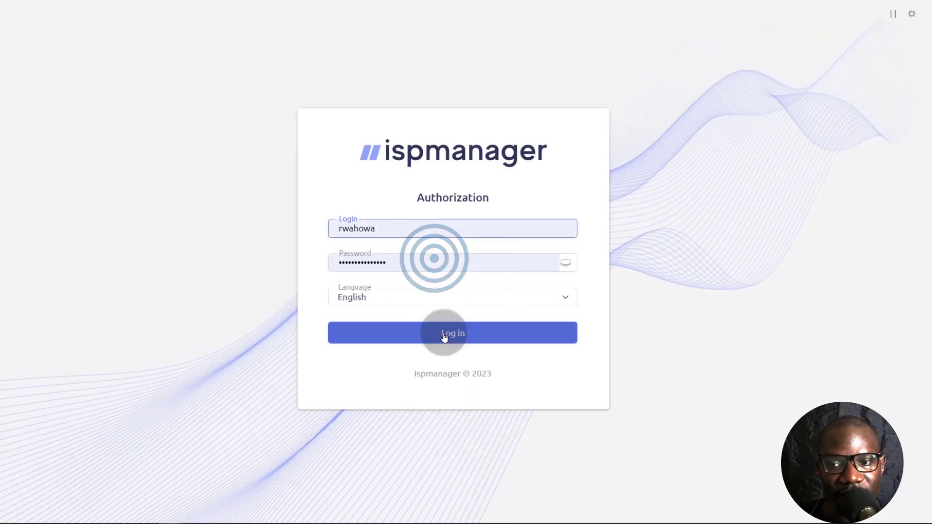
left_click(443, 333)
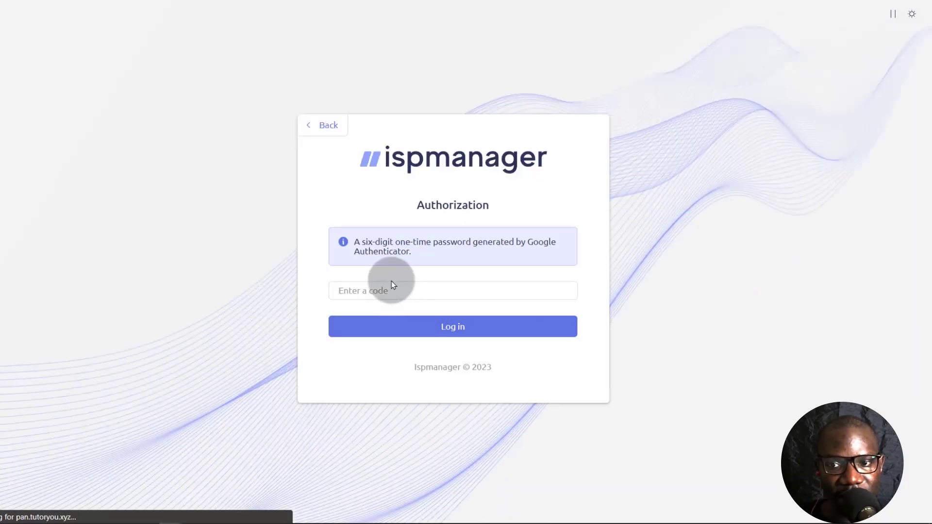
left_click(378, 287)
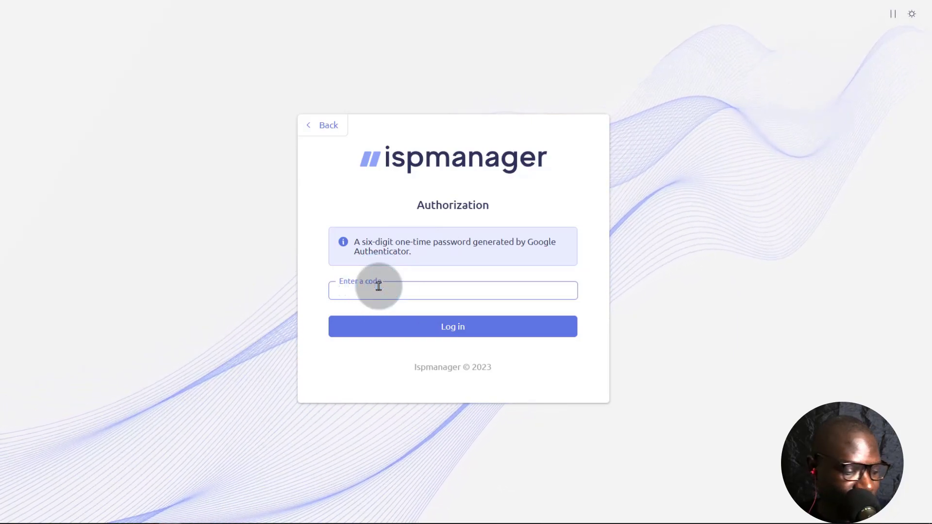
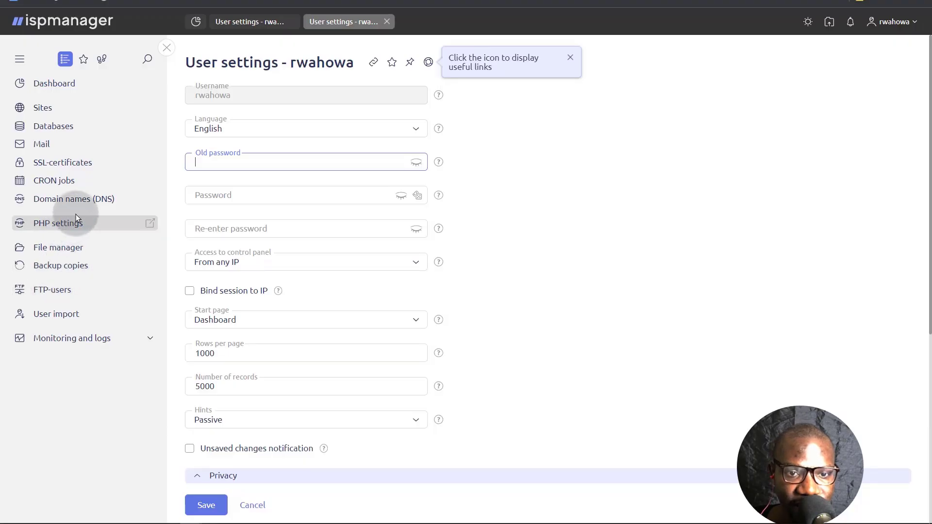
- Open Domain names (DNS), dismiss the data-update hint and select the tutoryou.xyz domain name
left_click(76, 200)
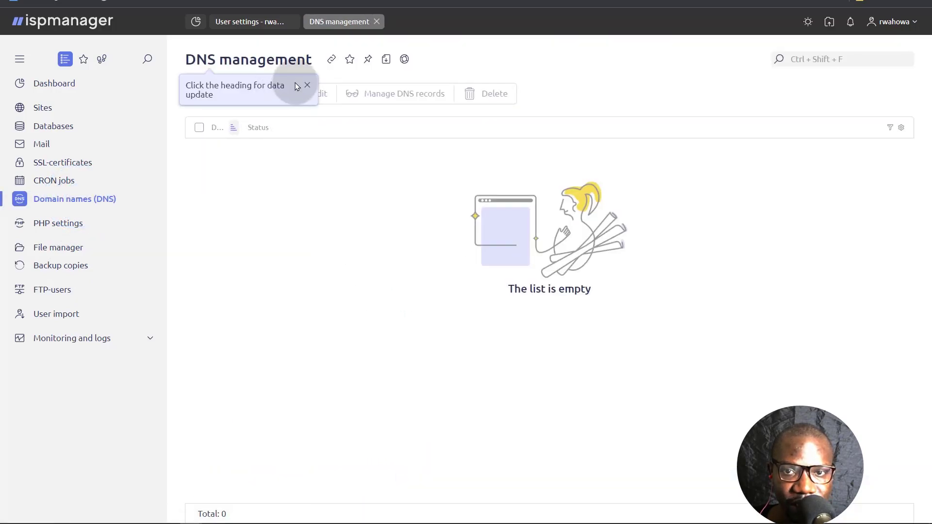
left_click(310, 89)
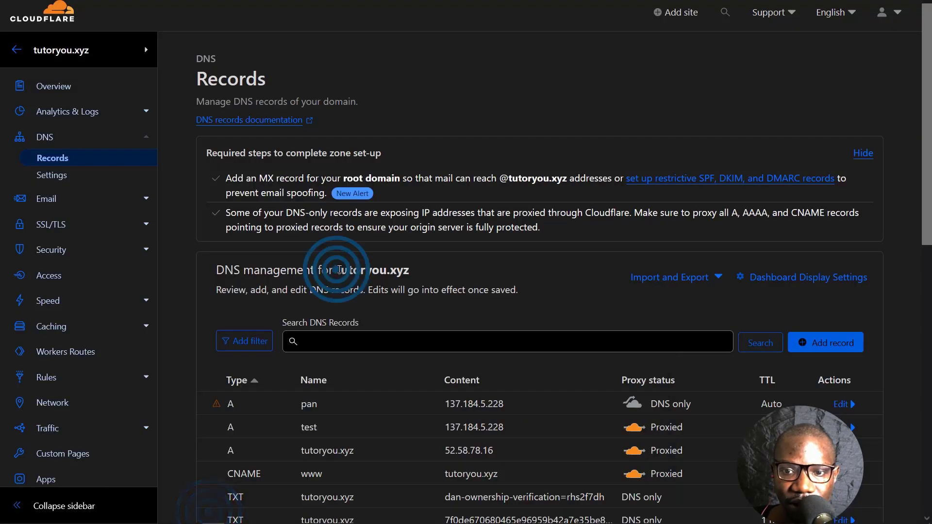
double_click(356, 271)
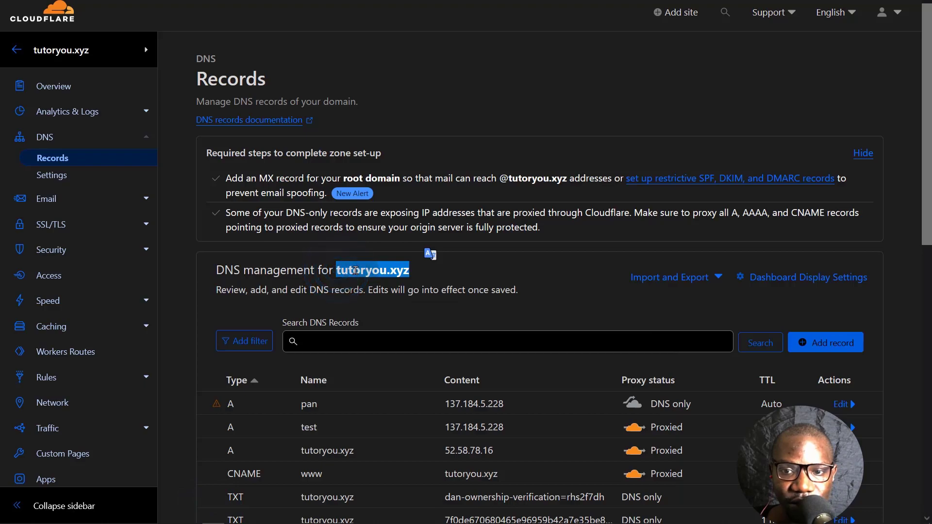
right_click(356, 270)
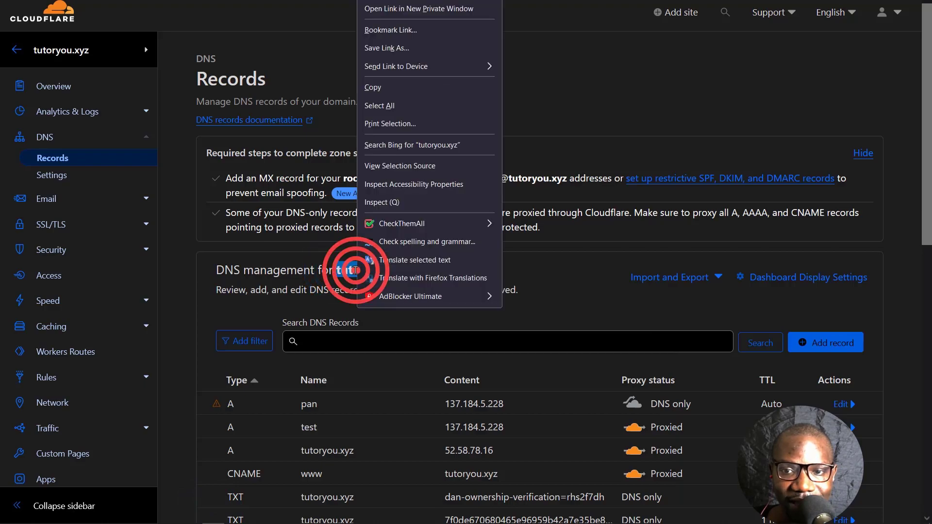
left_click(383, 90)
left_click(408, 275)
scroll(408, 275, "down", 4)
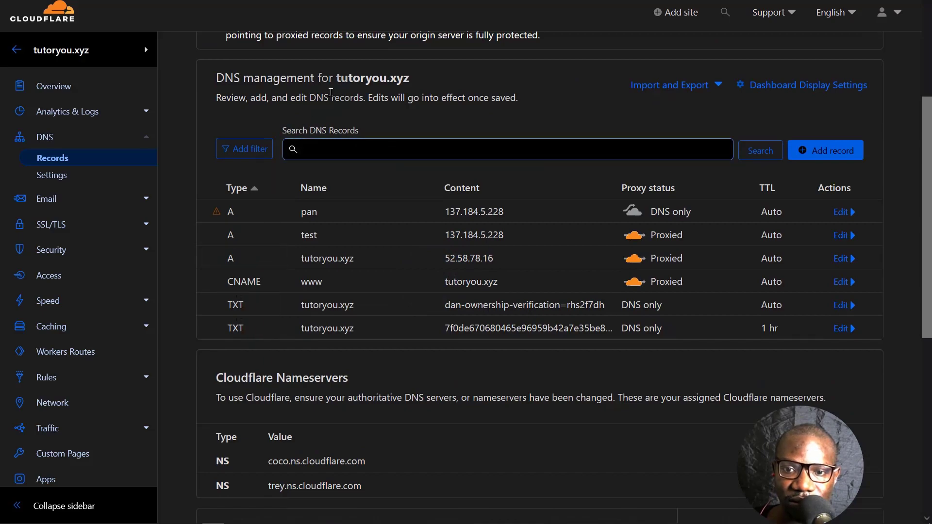
scroll(330, 93, "up", 3)
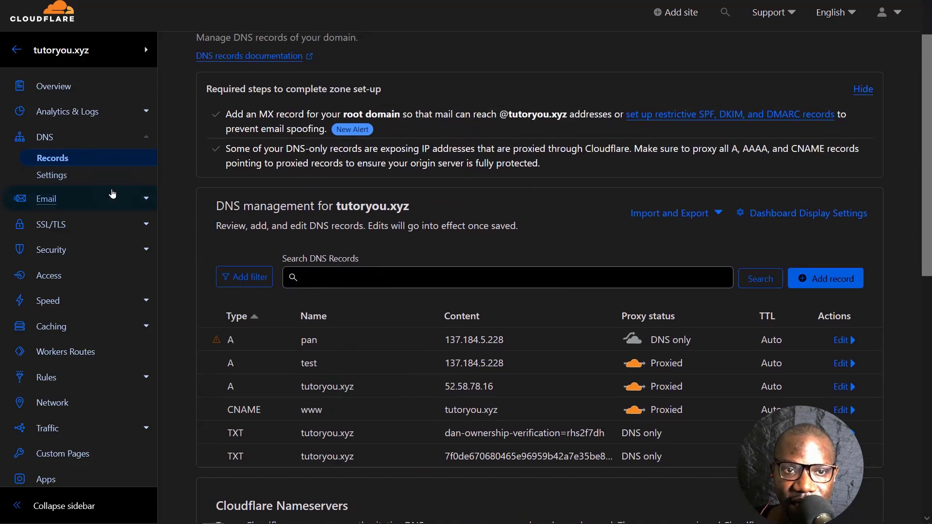
scroll(338, 259, "up", 2)
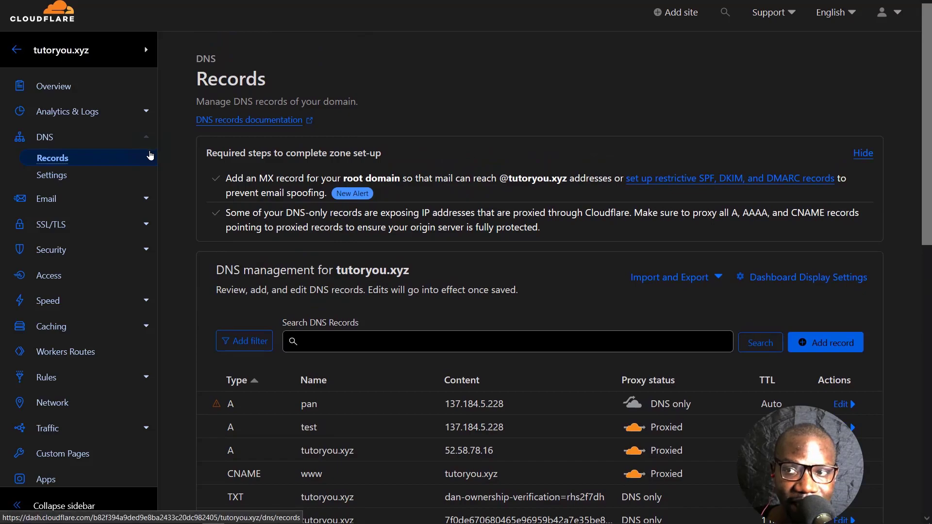
left_click(680, 14)
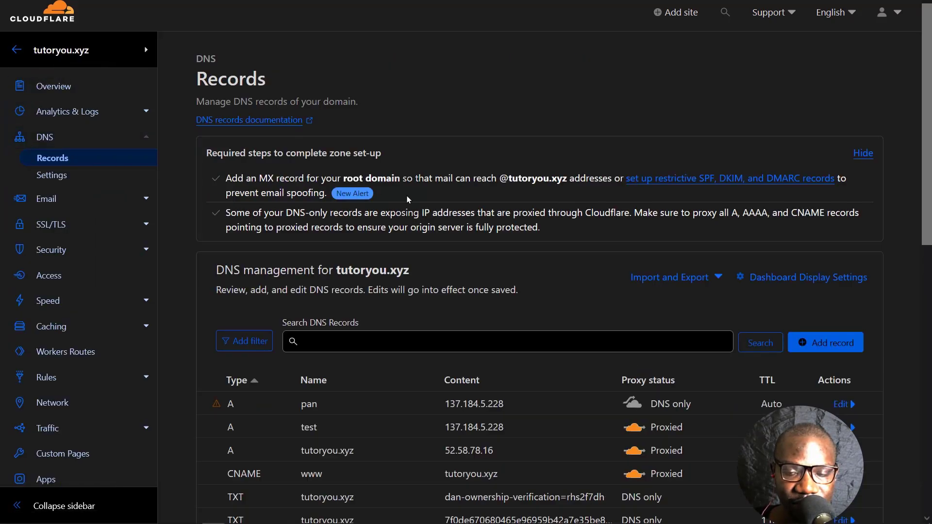
scroll(320, 265, "down", 2)
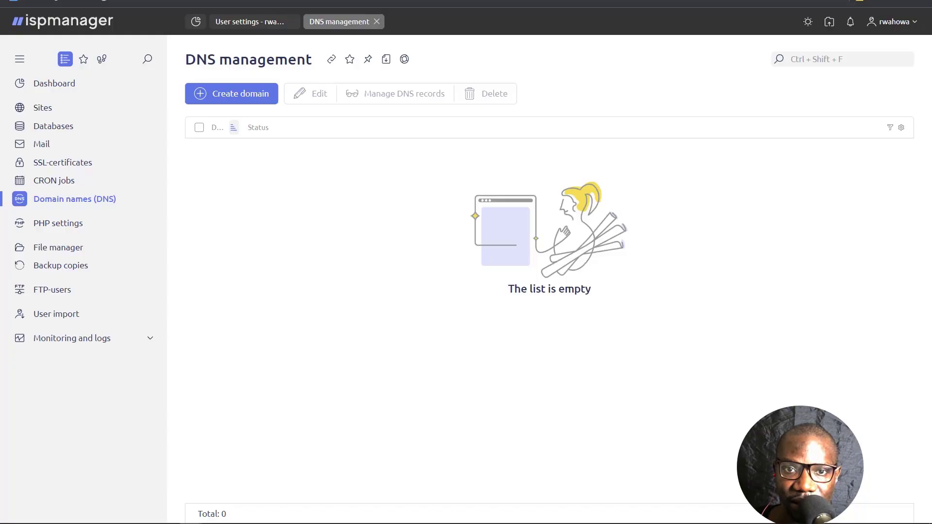
left_click(221, 95)
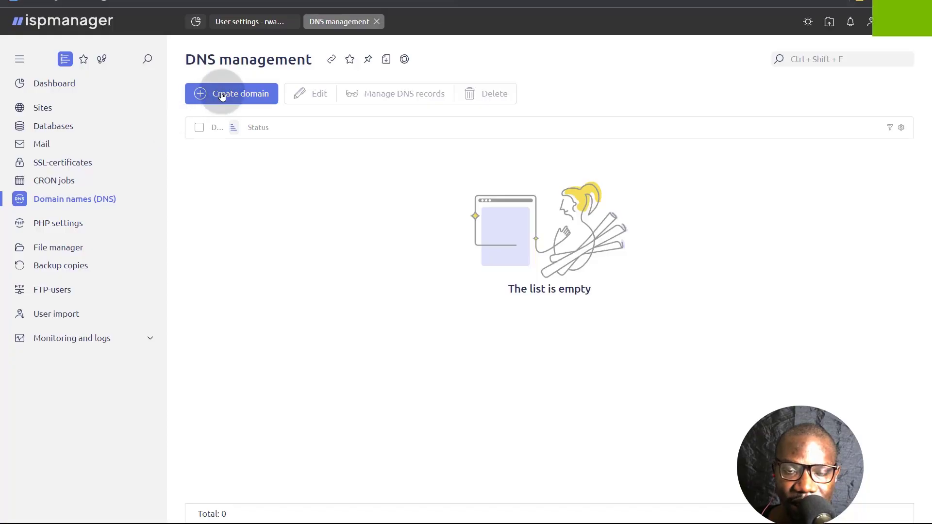
- Start a new website with domain sample.tutoryou.xyz and directory www/sample.tutoryou.xyz
left_click(43, 108)
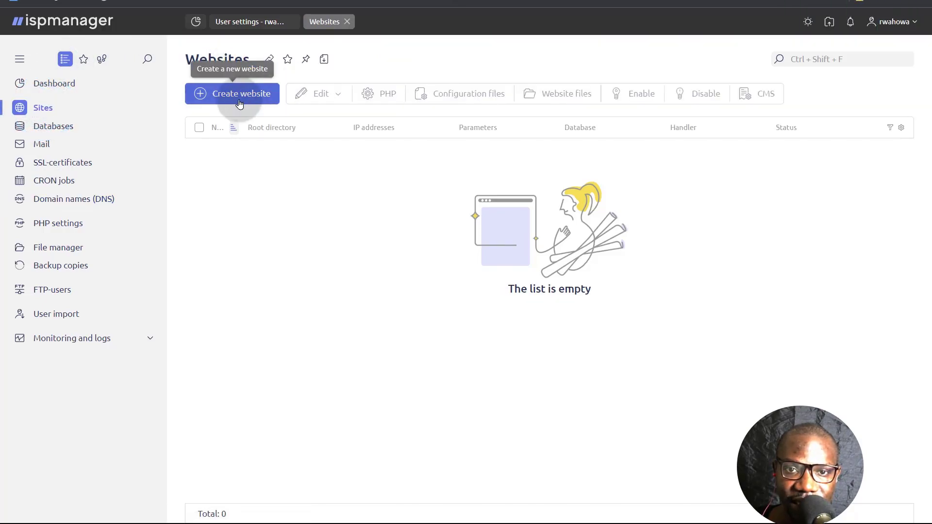
left_click(231, 97)
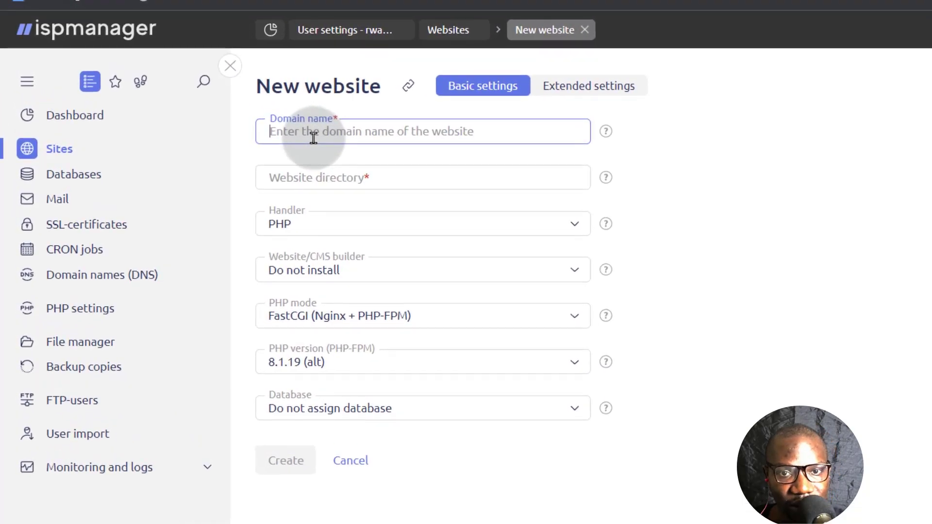
left_click(309, 137)
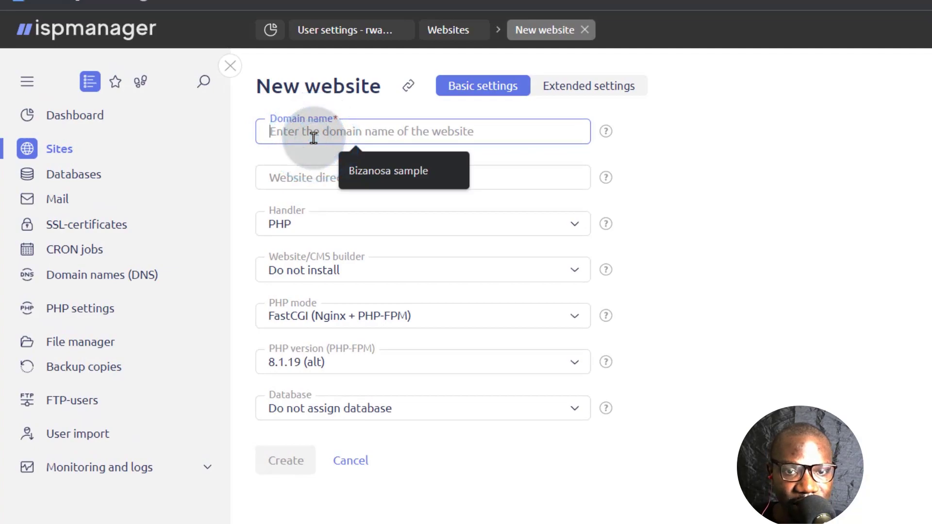
type("sample.tutoryou.xyz")
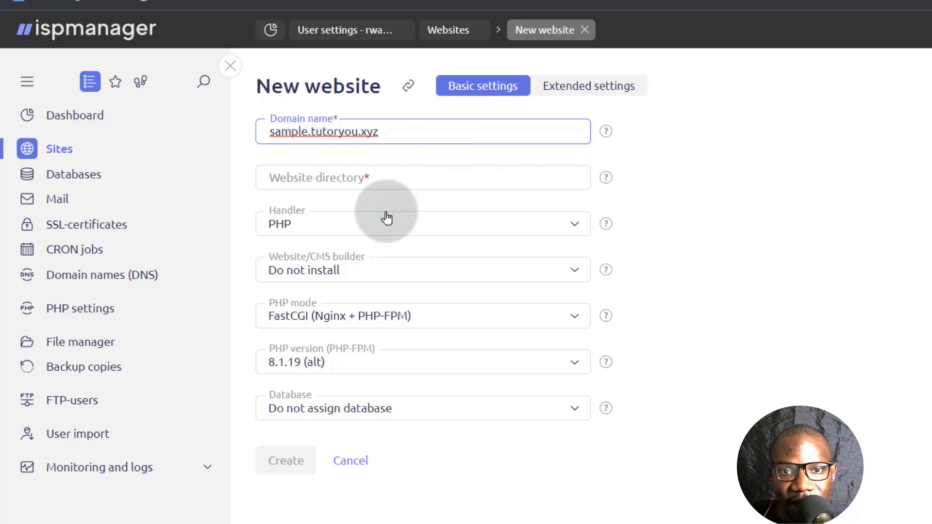
left_click(347, 179)
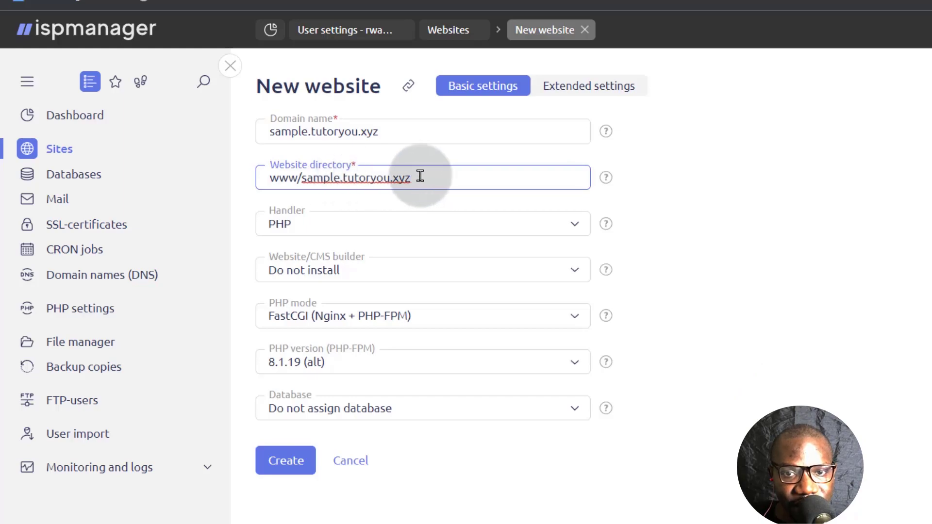
left_click_drag(416, 178, 301, 178)
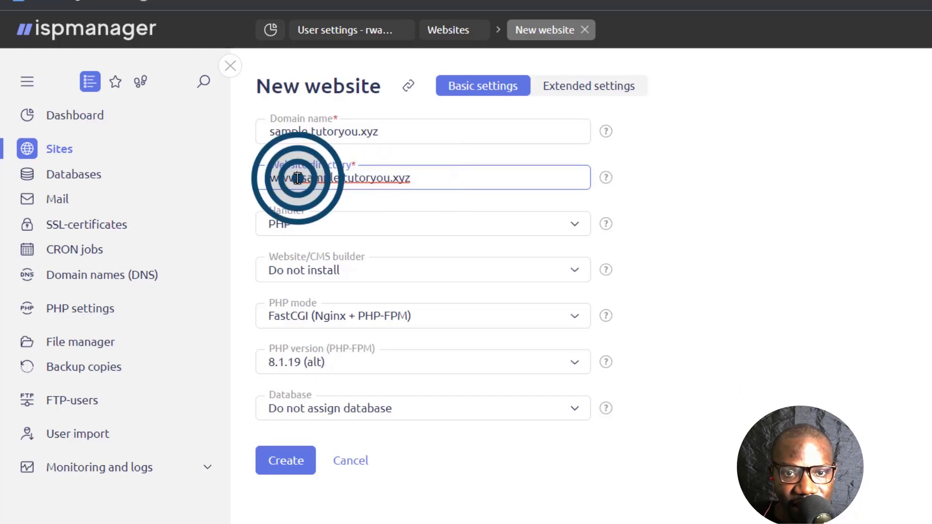
left_click(446, 177)
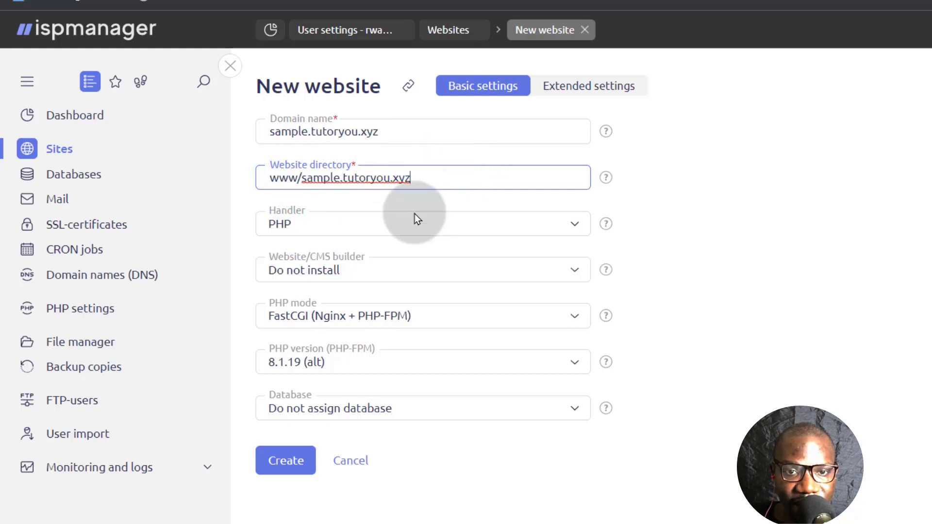
- Keep the PHP handler with no CMS installed, and create the website
left_click(313, 224)
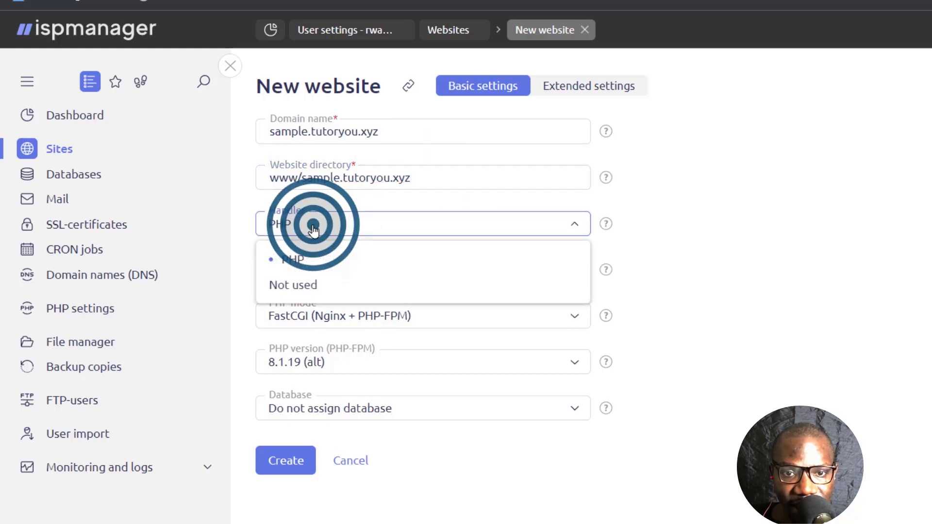
left_click(307, 257)
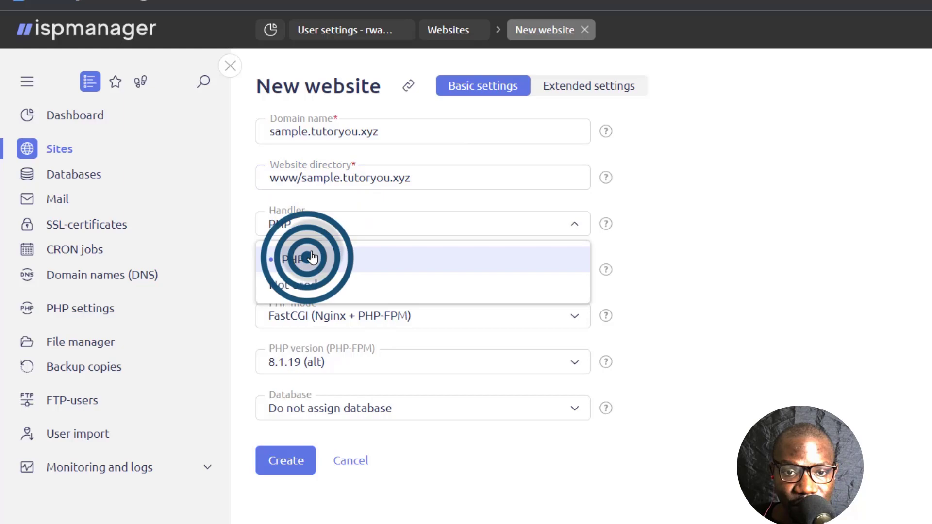
left_click(313, 226)
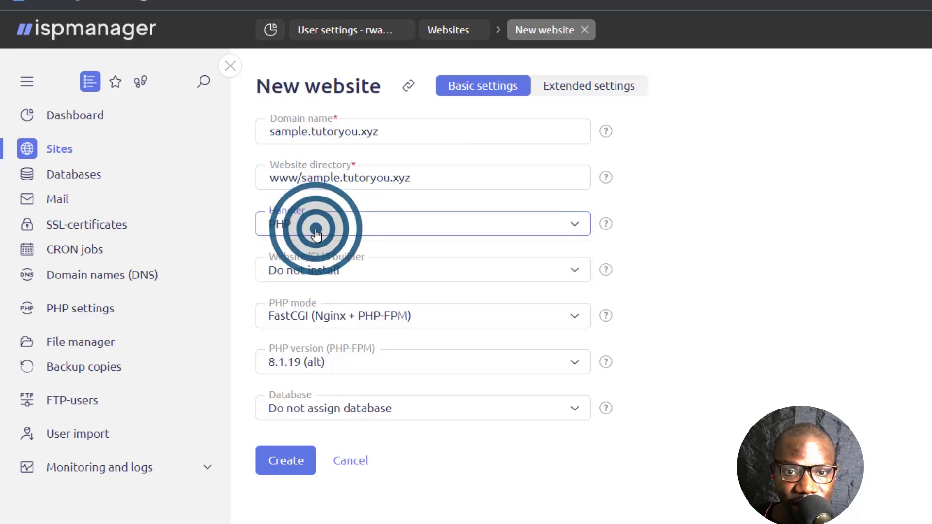
left_click(315, 226)
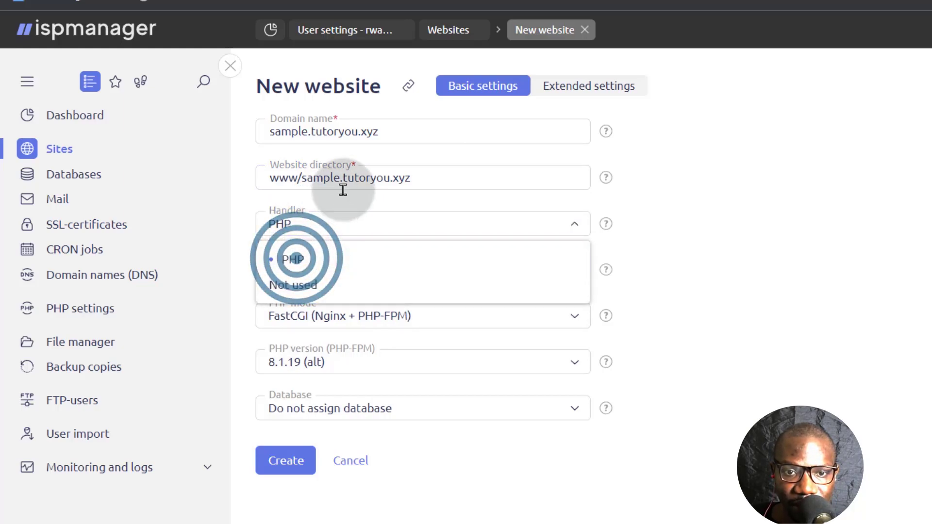
left_click(248, 235)
left_click(309, 267)
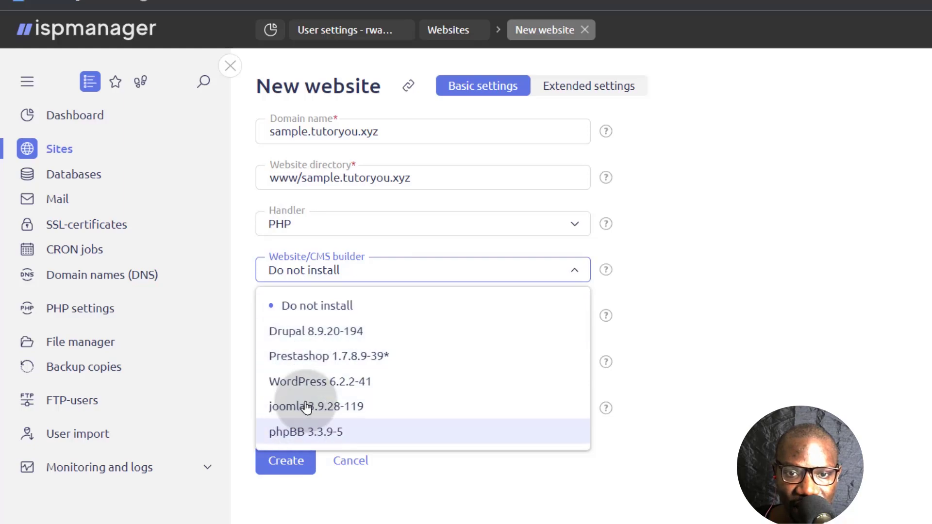
left_click(333, 518)
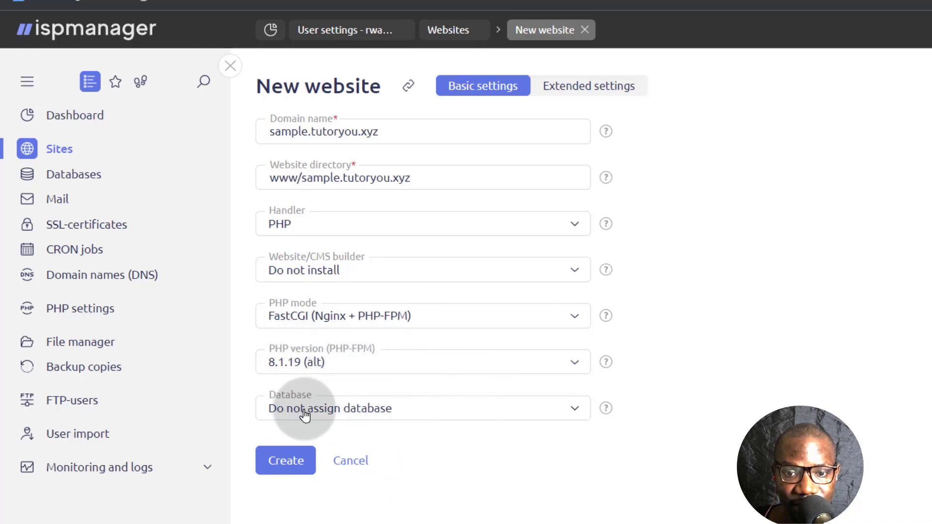
left_click(286, 462)
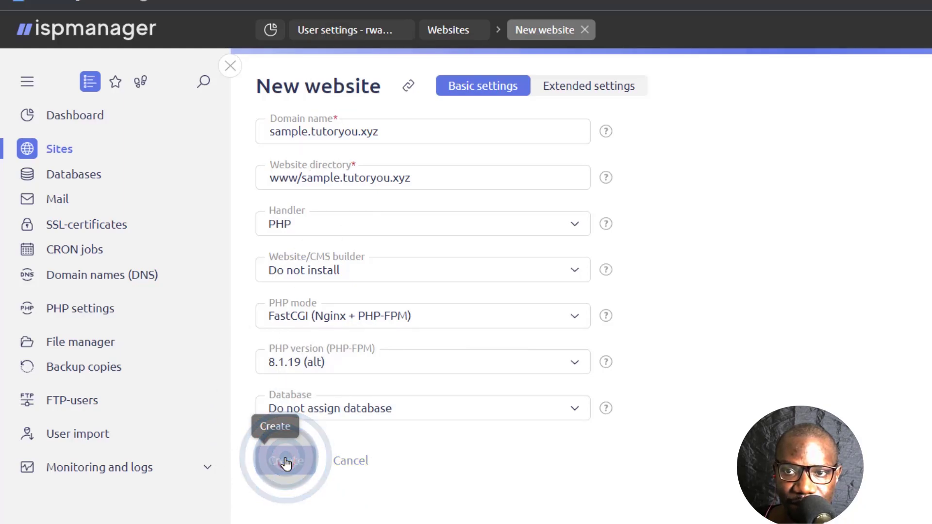
- Disable SSL and close the Let's Encrypt form without issuing a certificate for sample.tutoryou.xyz
left_click(298, 165)
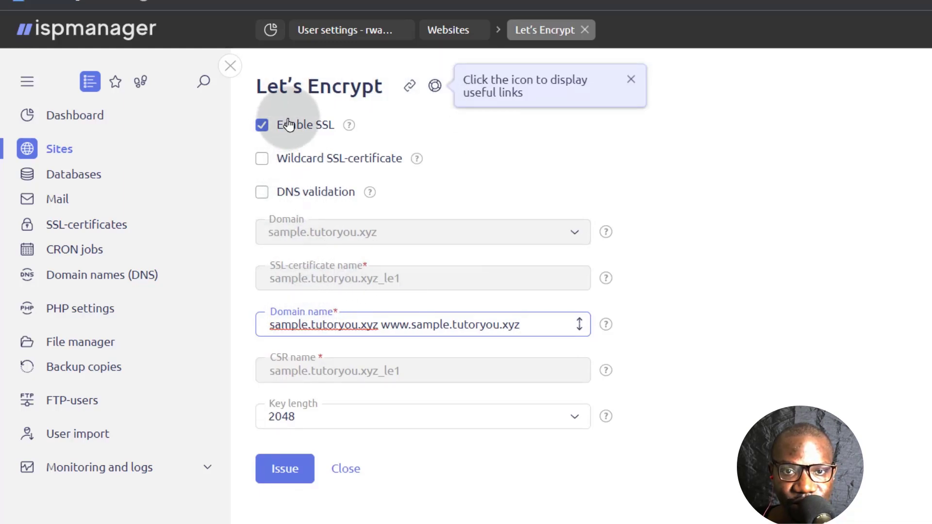
left_click(261, 127)
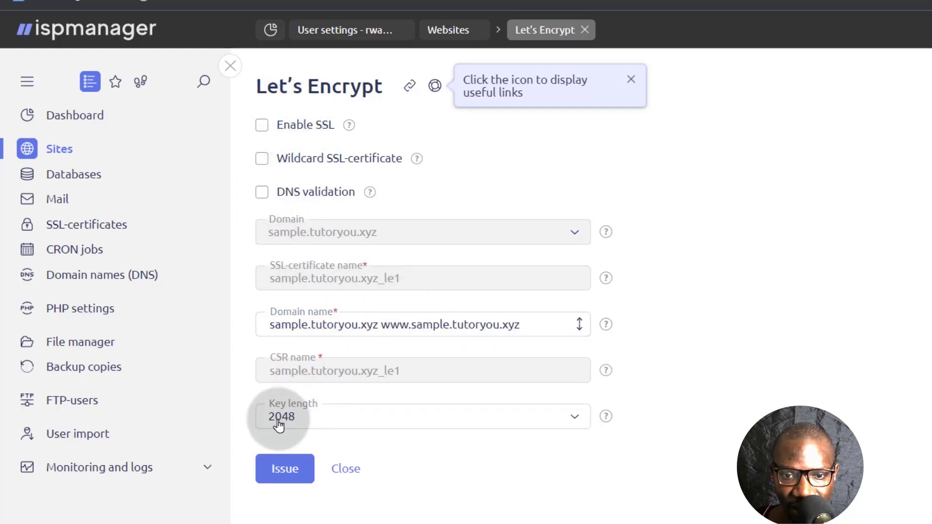
left_click(348, 470)
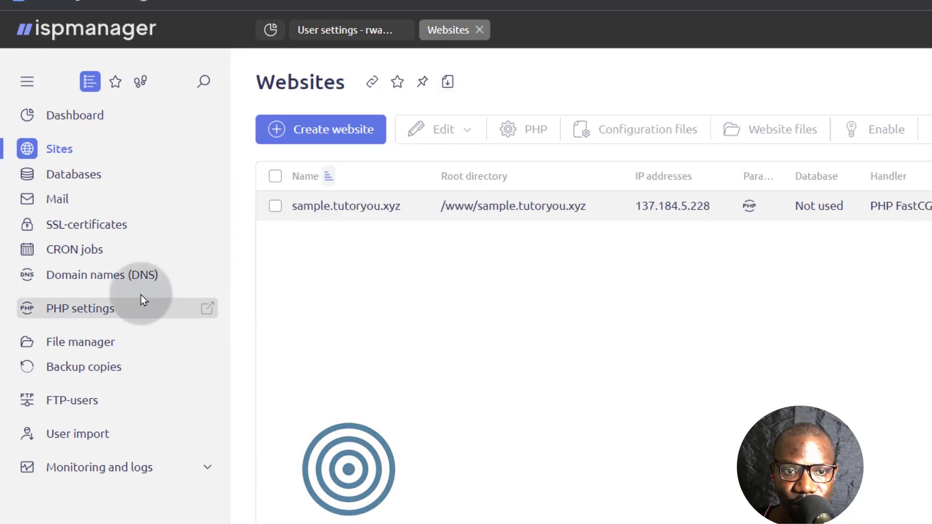
left_click(82, 281)
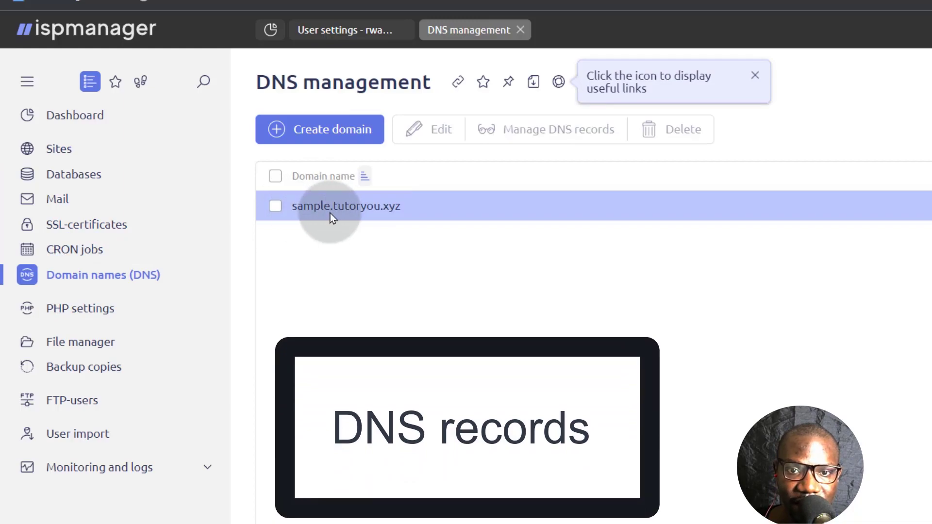
- Show the DNS records of sample.tutoryou.xyz and compare its root and www A records
left_click(276, 207)
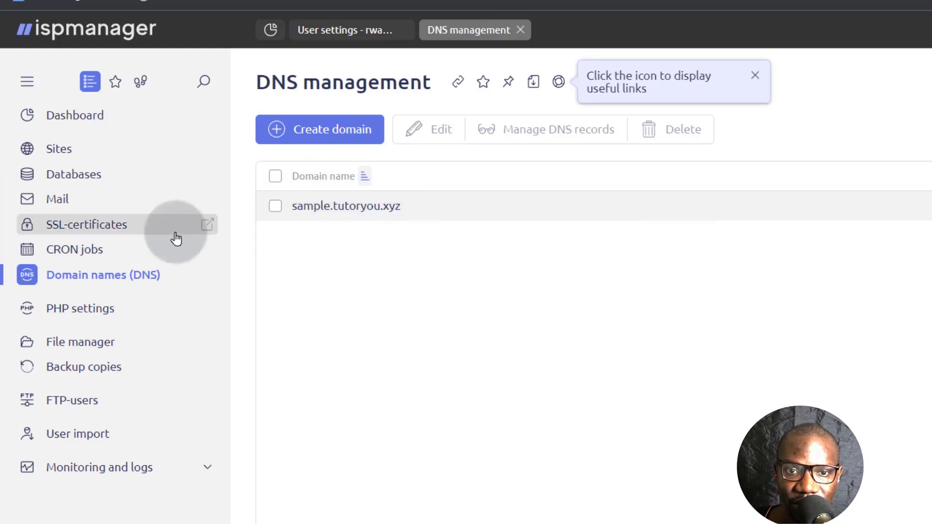
left_click(275, 206)
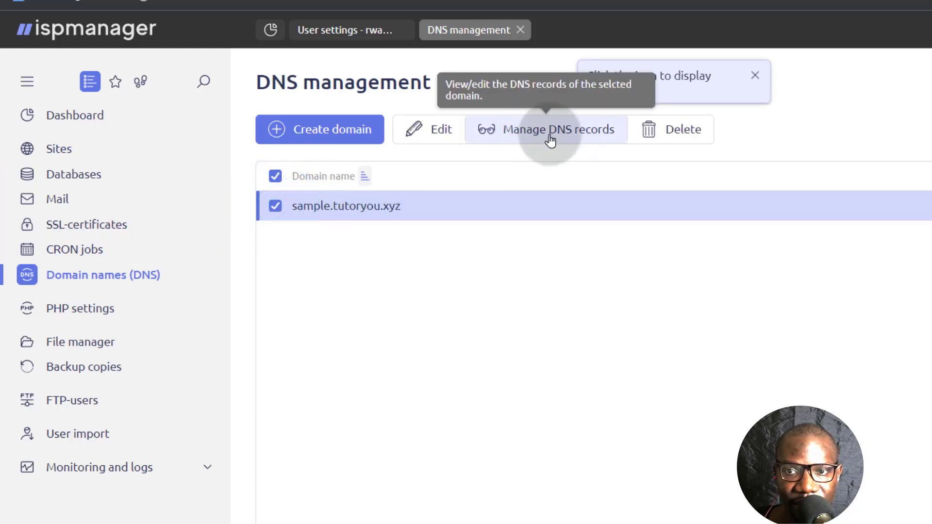
left_click(552, 139)
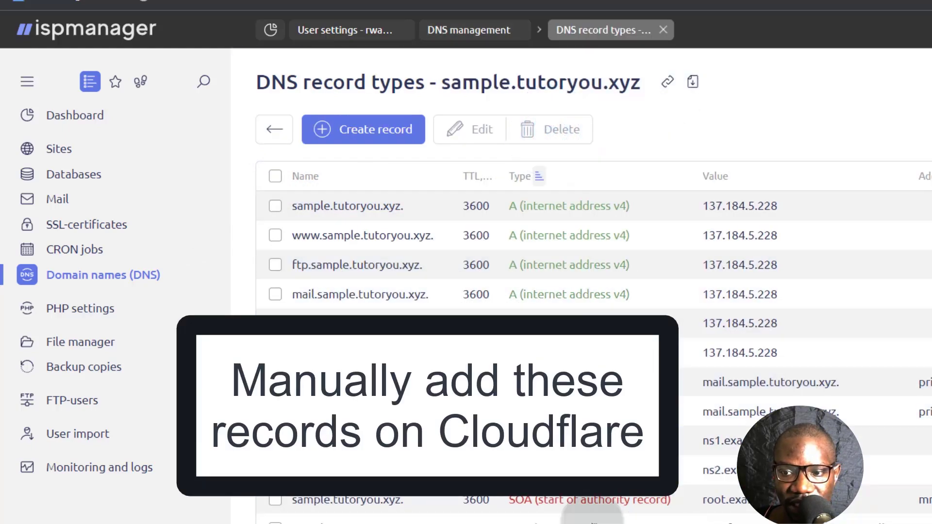
left_click(714, 222)
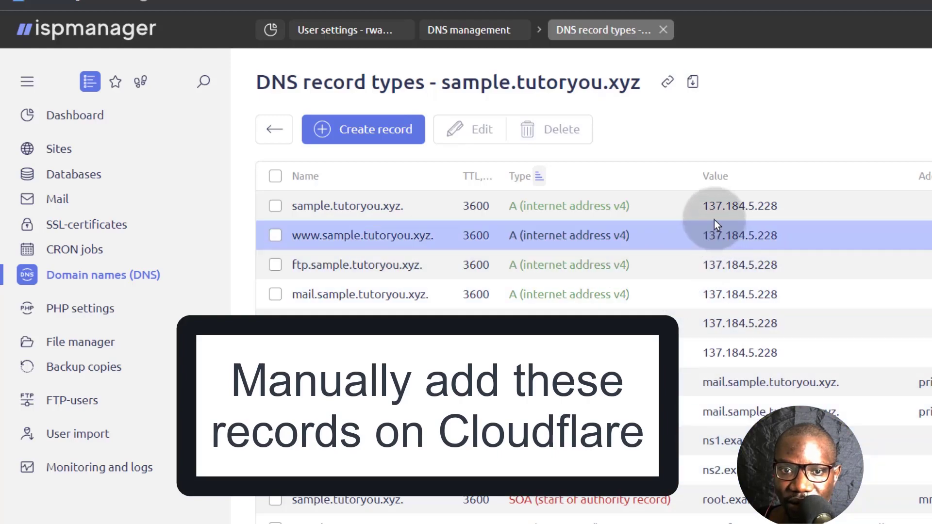
left_click(367, 220)
left_click(429, 234)
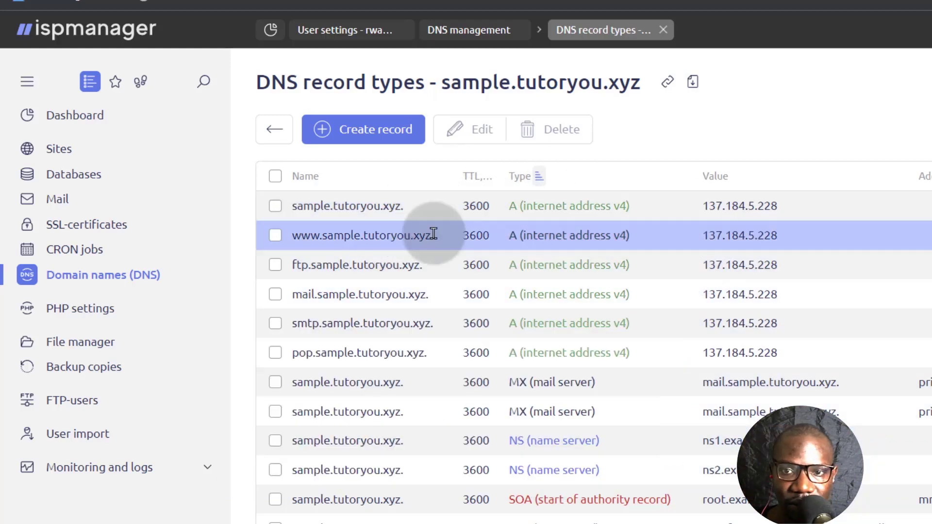
left_click(518, 206)
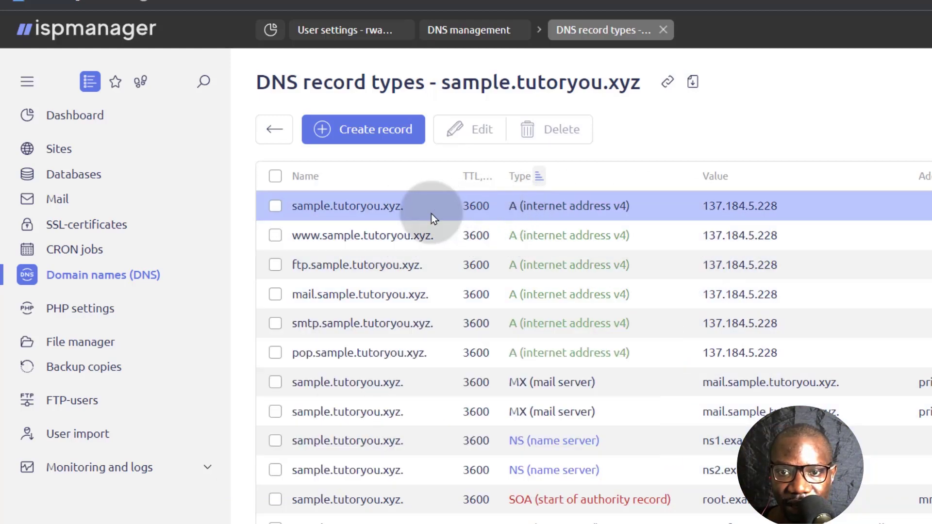
left_click(473, 229)
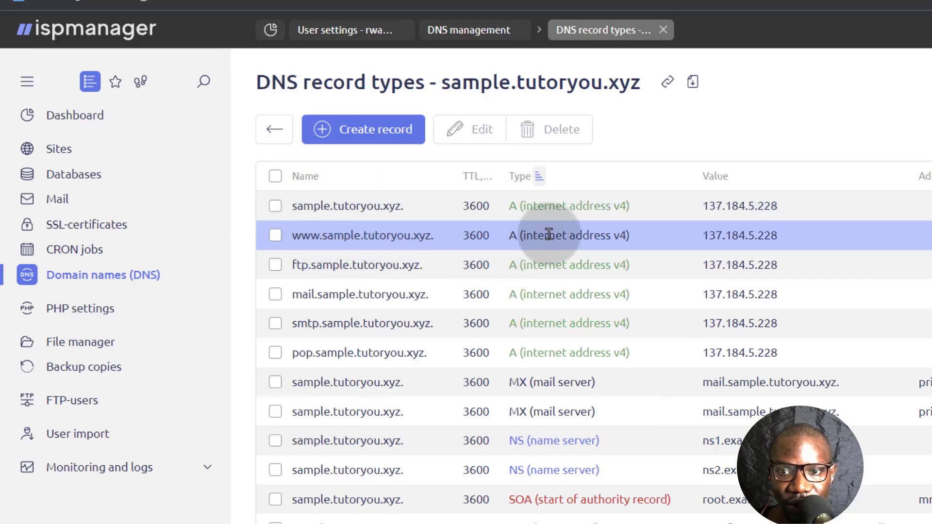
left_click(619, 350)
left_click(549, 217)
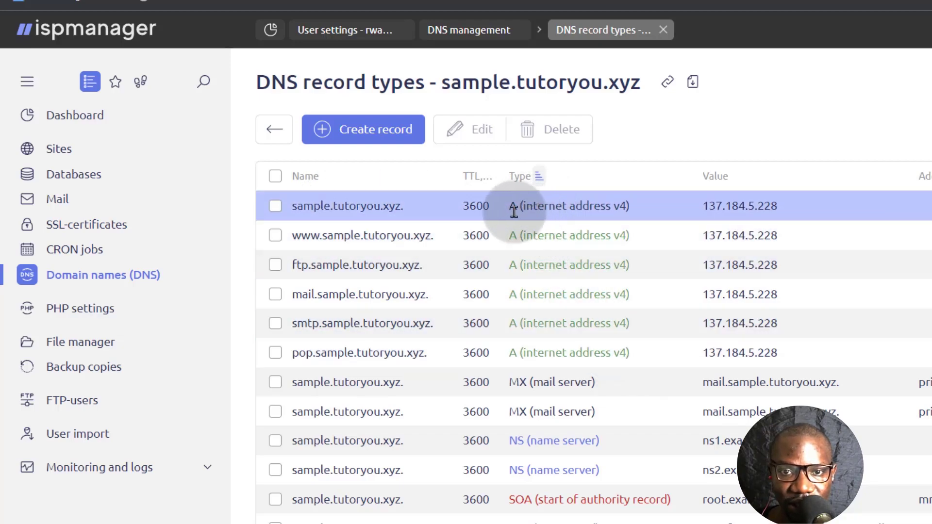
left_click(395, 235)
left_click(339, 209)
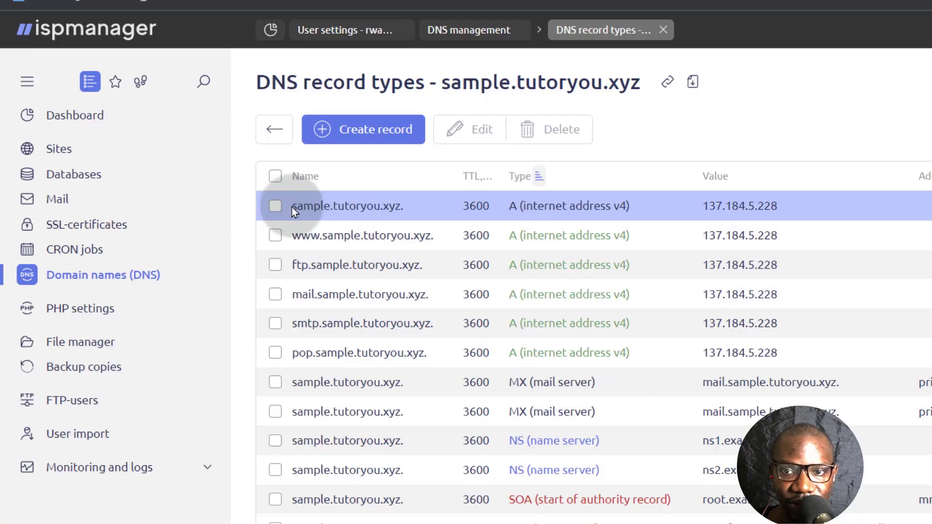
- Copy the root A record's IP address 137.184.5.228
left_click(705, 204)
left_click_drag(704, 205, 779, 205)
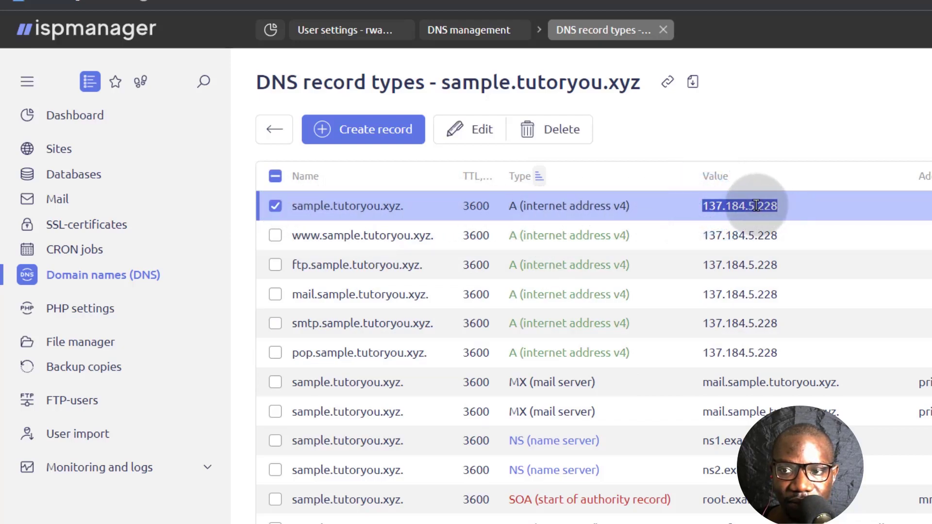
right_click(757, 206)
left_click(790, 214)
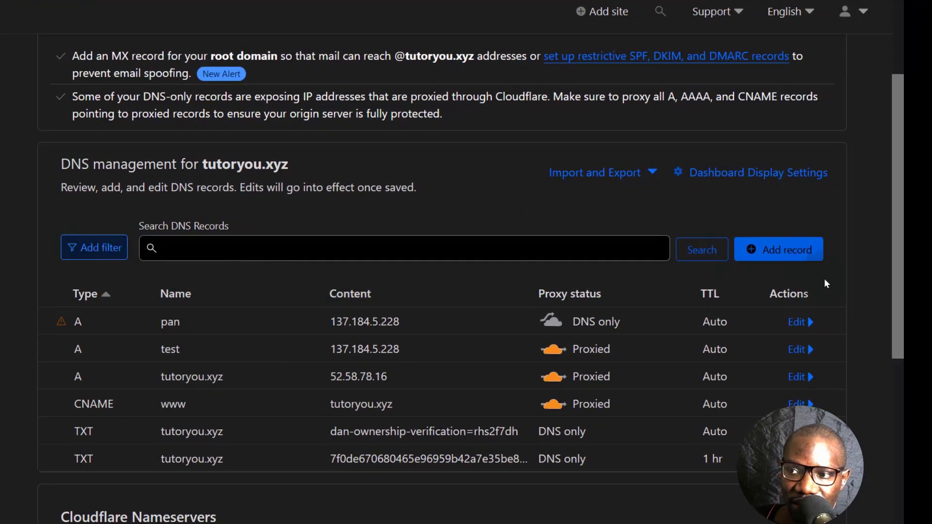
- Add an A record named 'sample' pointing to 137.184.5.228 in the tutoryou.xyz DNS records
left_click(781, 248)
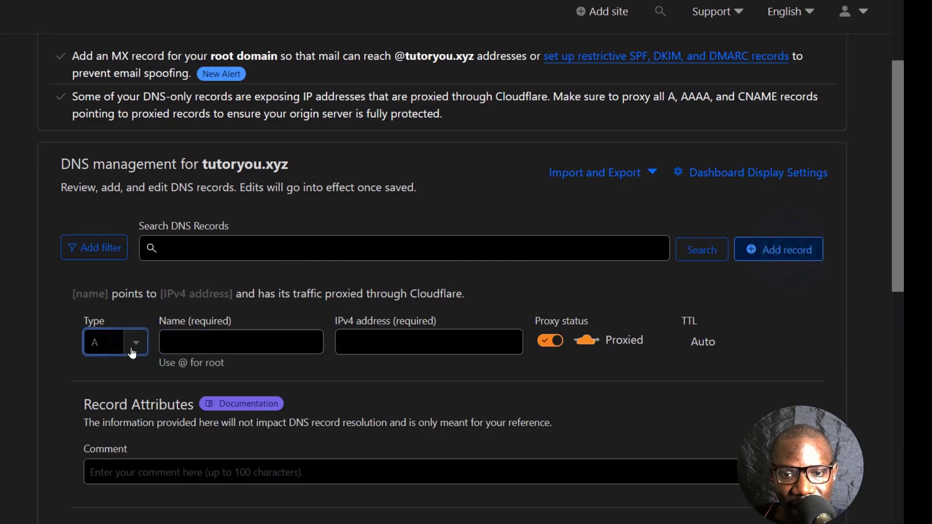
left_click(106, 343)
left_click(94, 375)
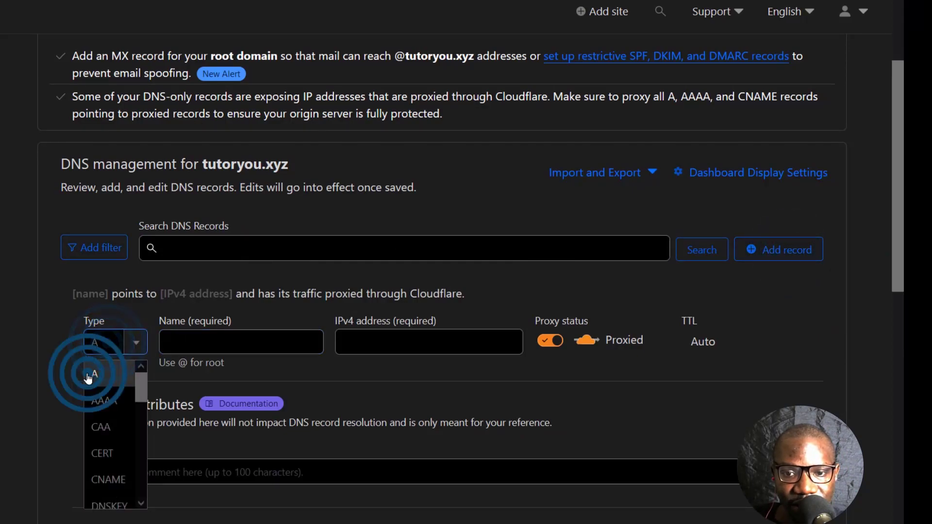
left_click(182, 345)
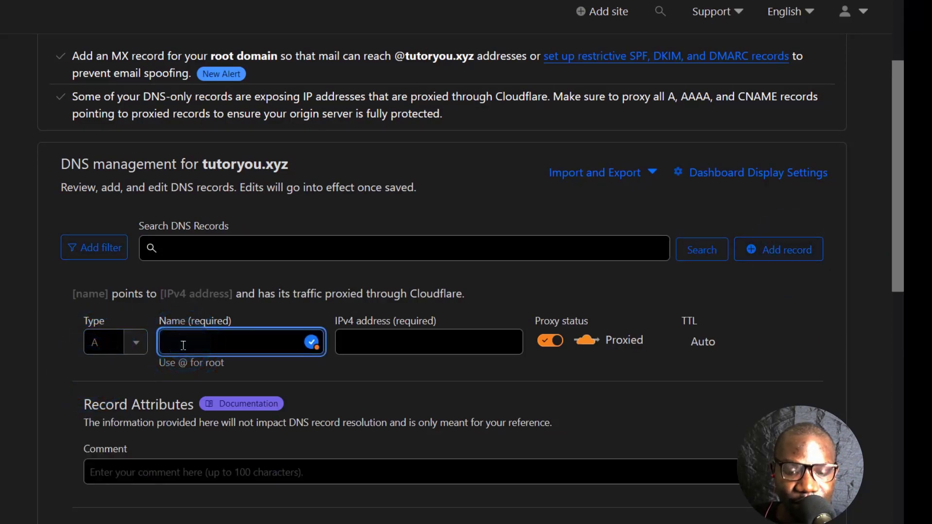
type("sa")
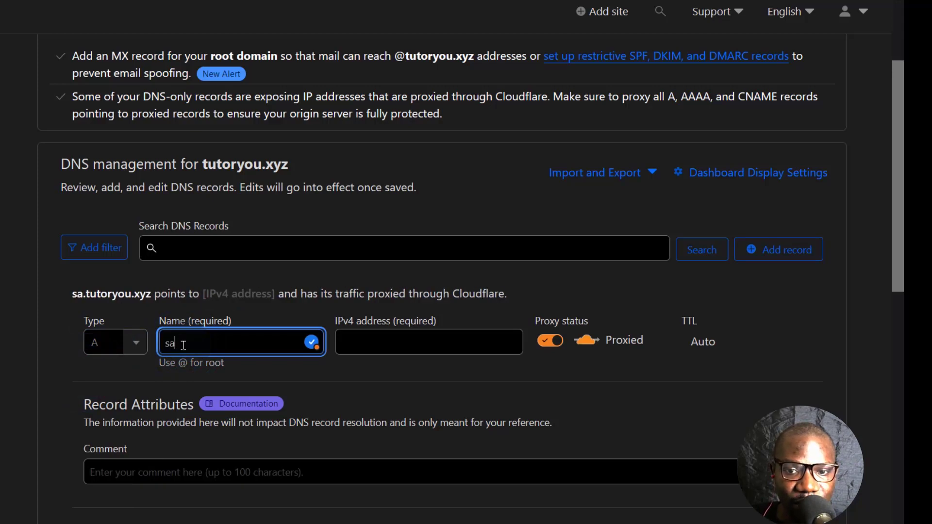
type("mple")
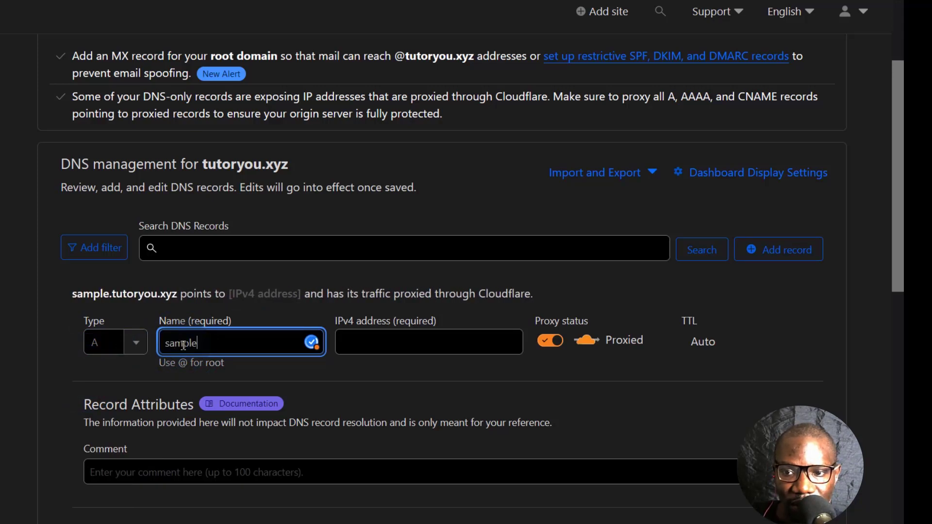
right_click(369, 341)
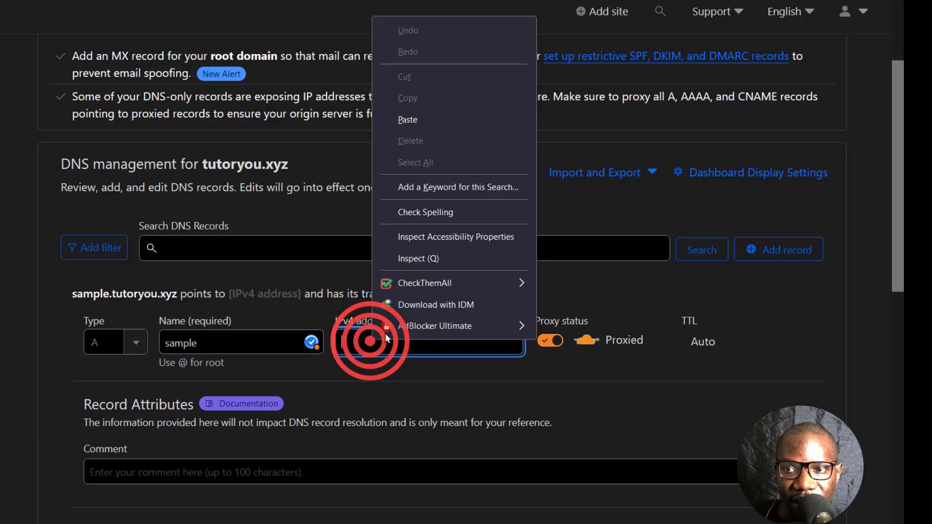
left_click(427, 108)
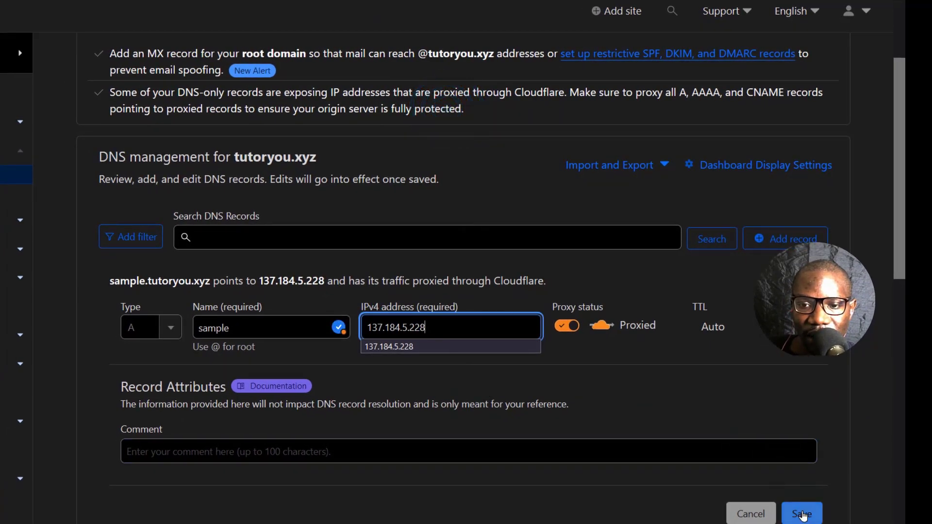
left_click(801, 513)
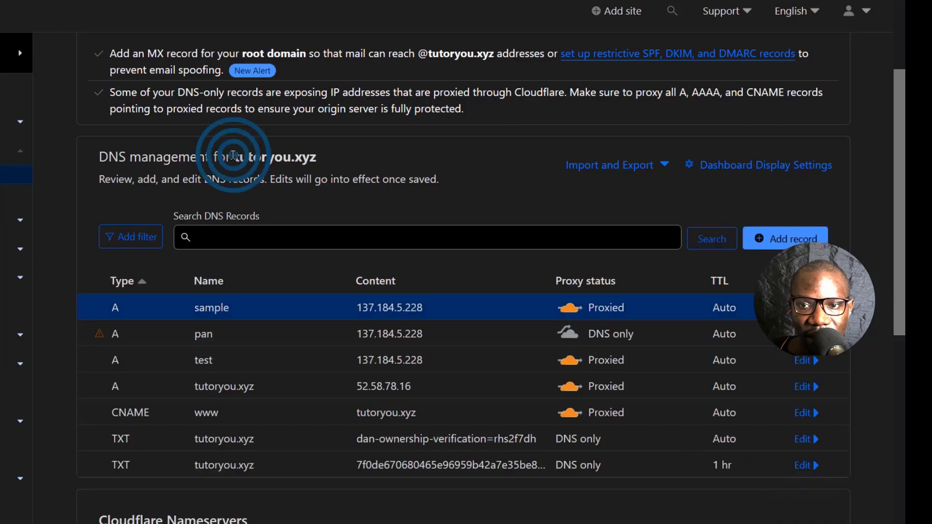
double_click(236, 157)
- Load sample.tutoryou.xyz in a new tab to confirm its greeting page appears
key("ctrl+t")
left_click(142, 19)
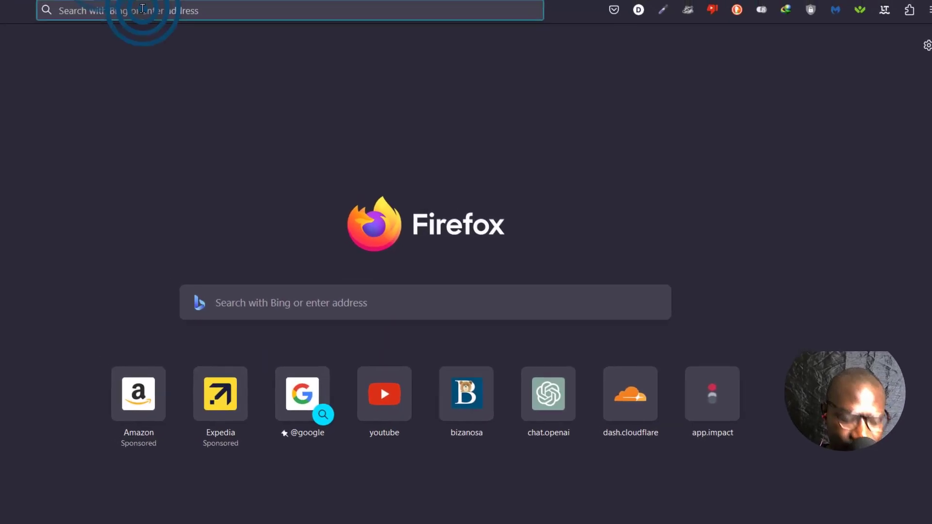
type("sample.tutoryou.xyz")
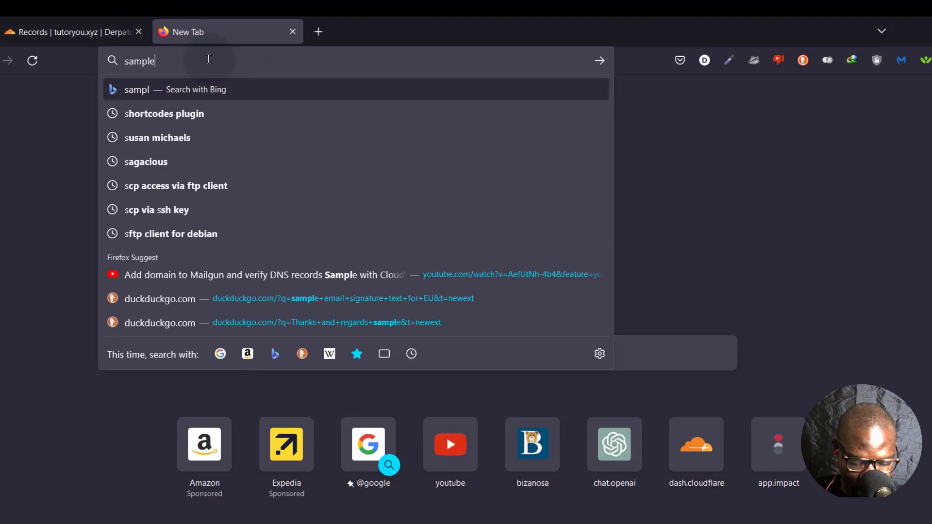
key("Return")
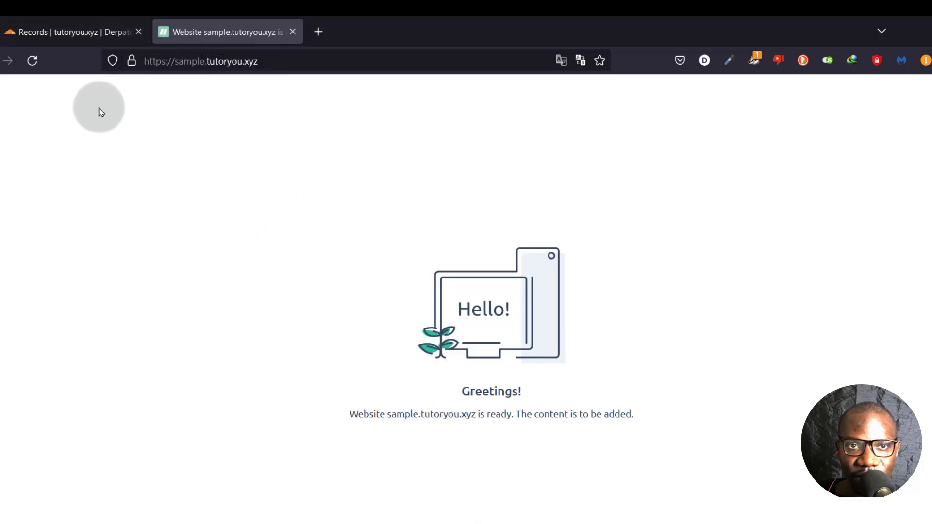
left_click(94, 29)
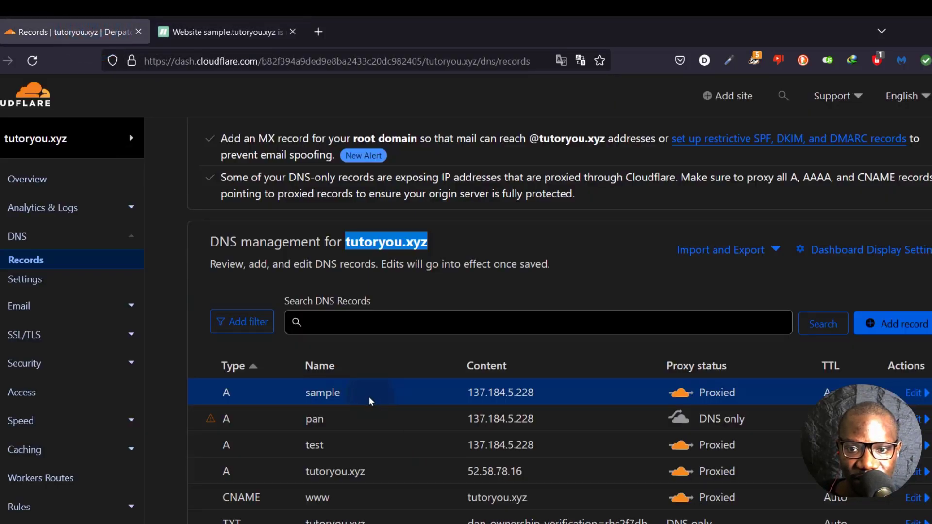
left_click(223, 32)
left_click(175, 61)
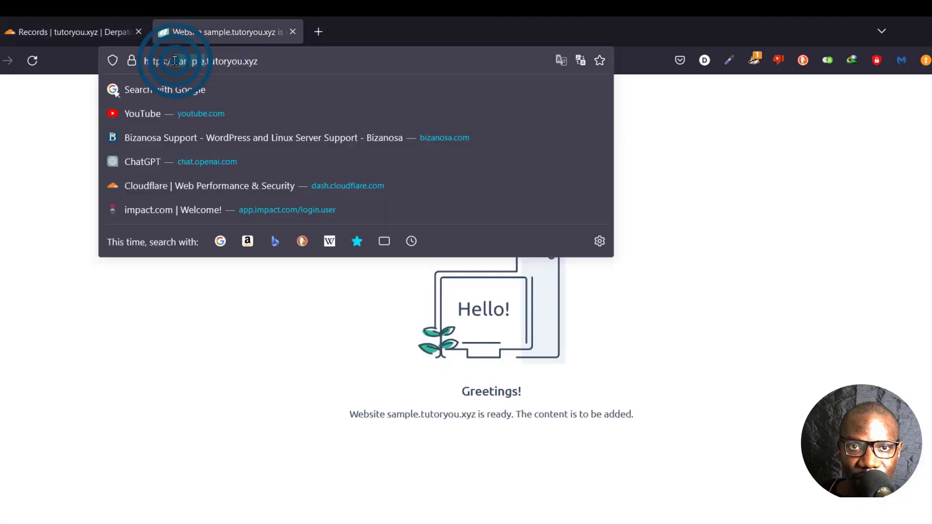
type("www.")
key("Return")
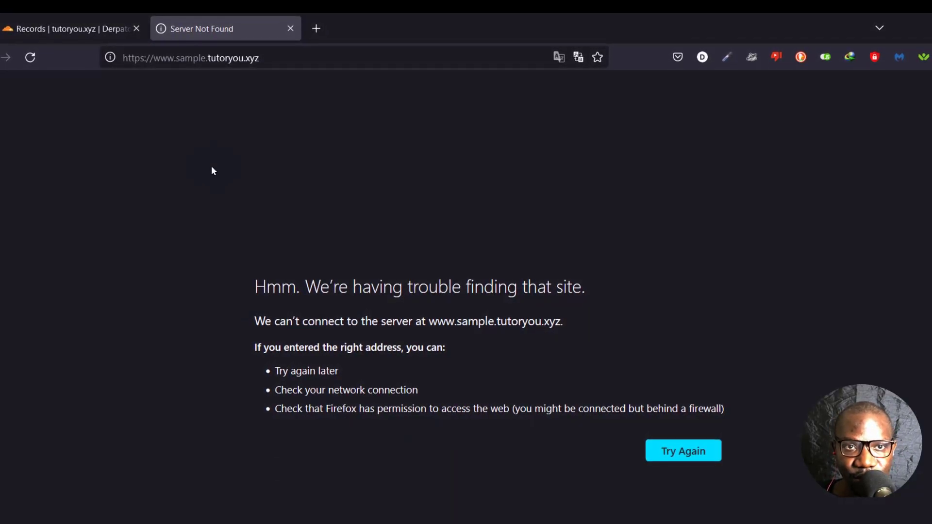
left_click(56, 25)
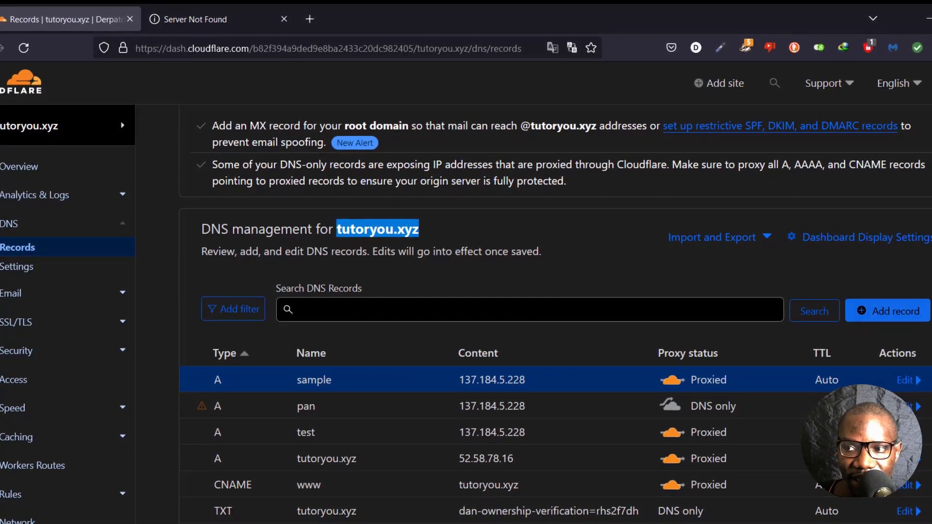
left_click(891, 313)
key("BackSpace")
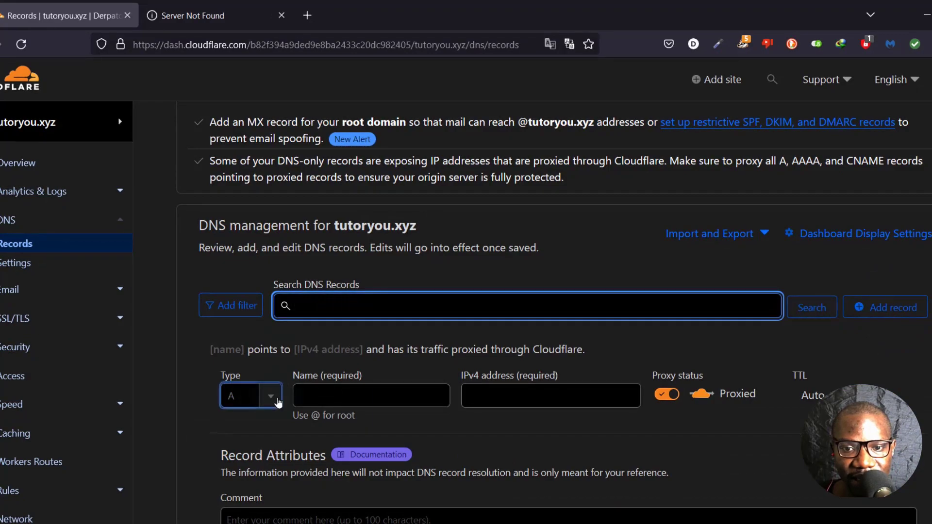
left_click(271, 396)
left_click(245, 520)
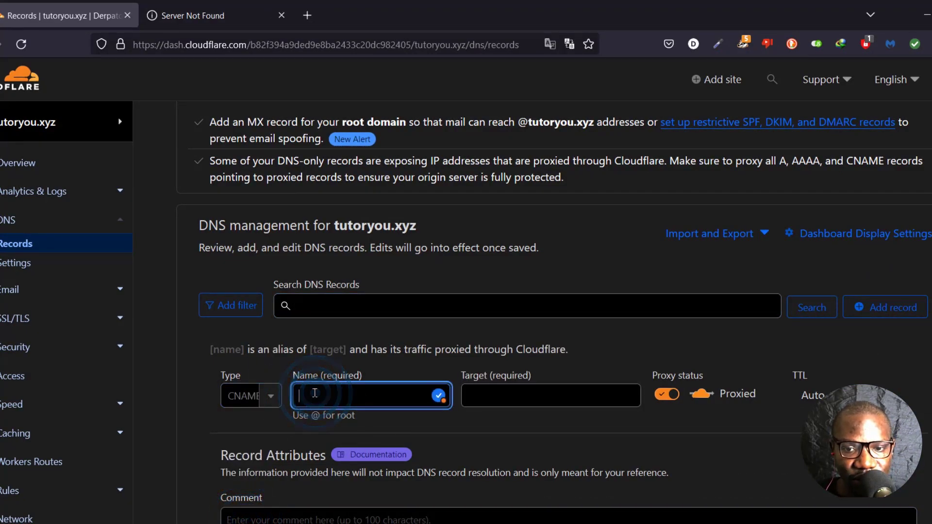
type("w")
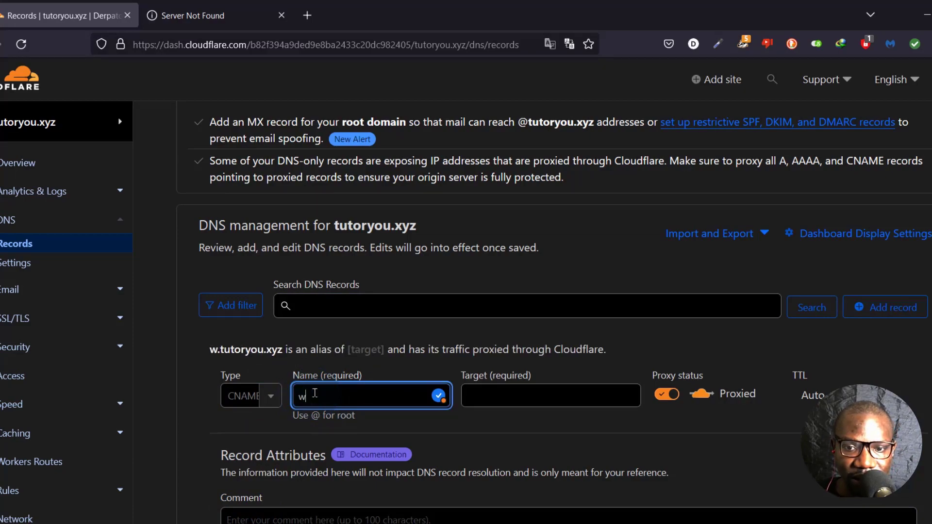
type("ww.sample")
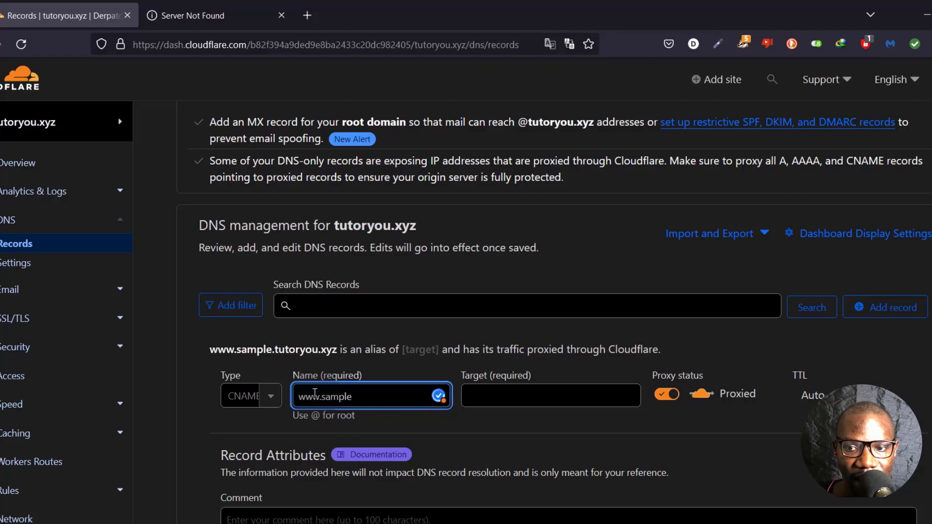
left_click(494, 393)
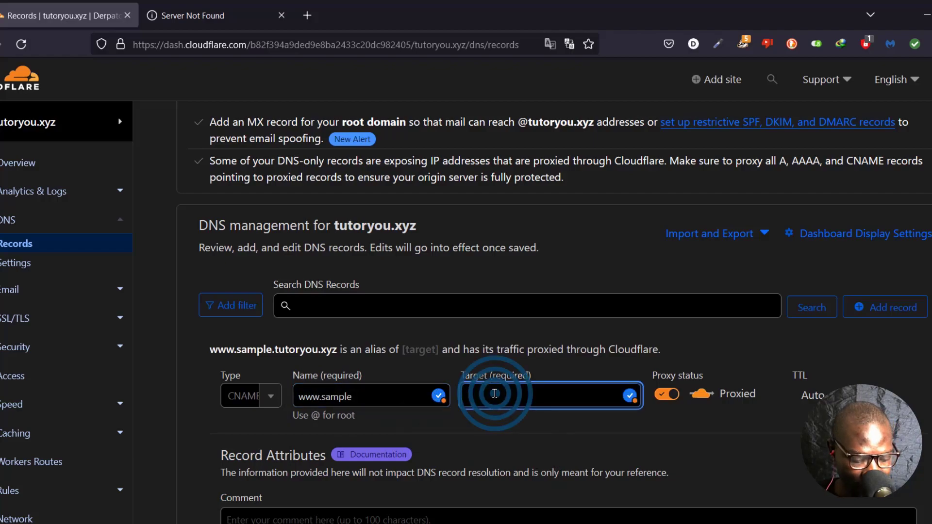
type("sample")
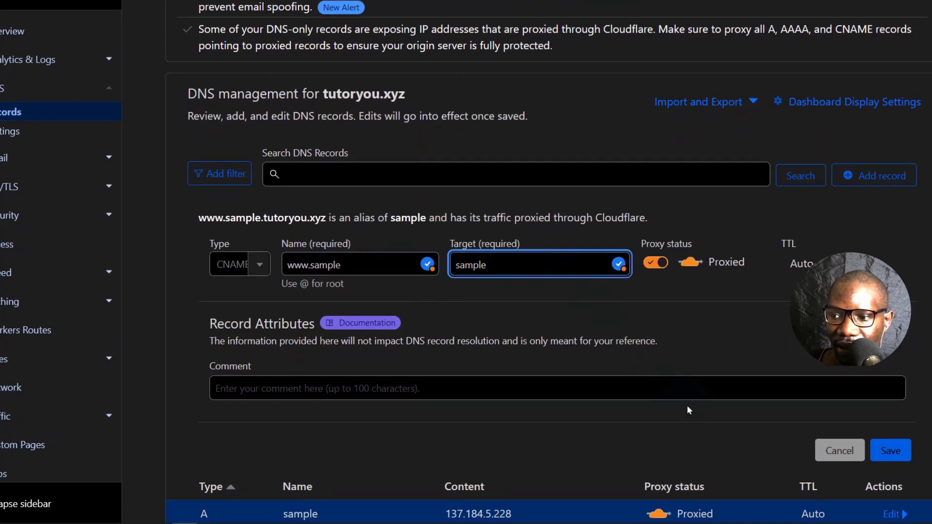
left_click(892, 450)
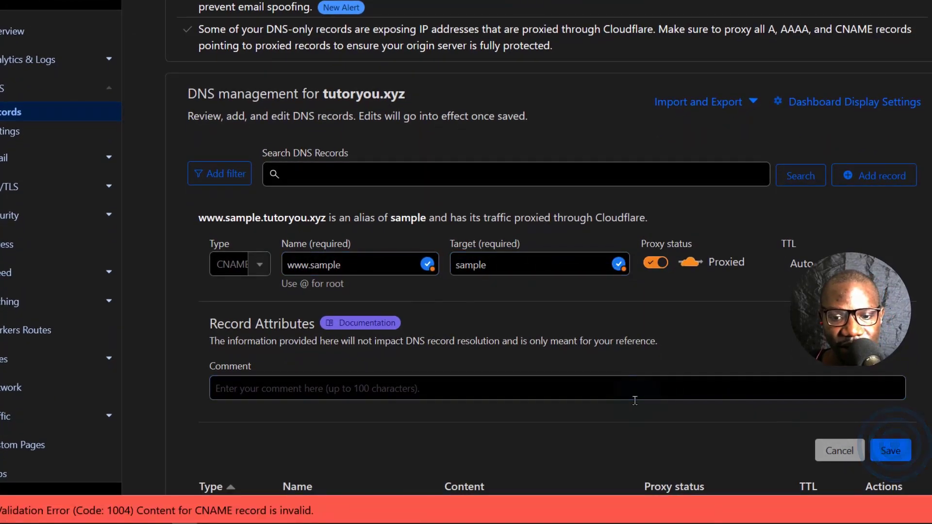
- Dismiss the invalid CNAME content error, correct the target to sample.tutoryou.xyz, and save again
left_click(176, 515)
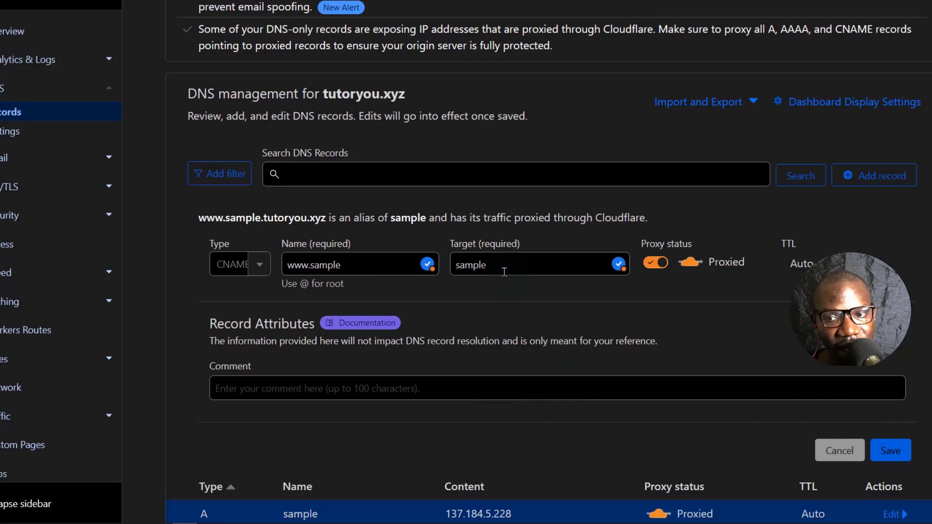
left_click(488, 262)
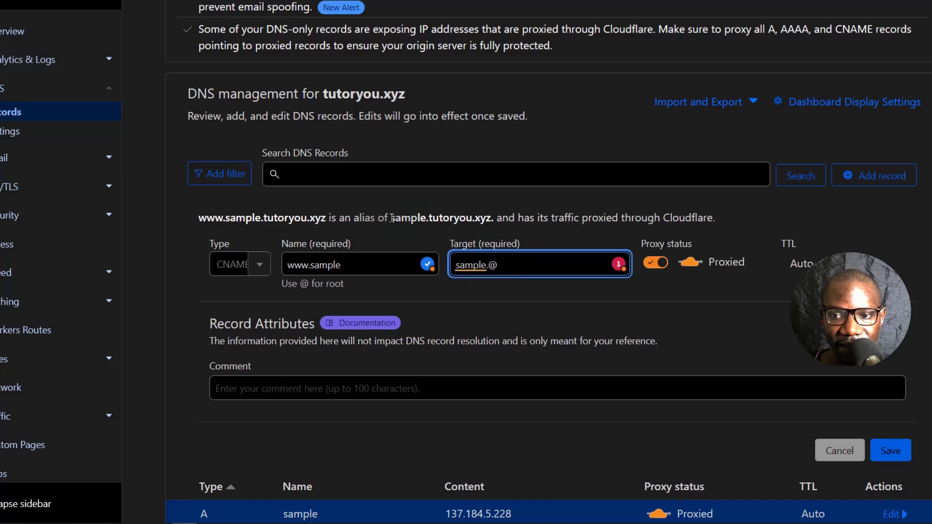
left_click_drag(392, 218, 437, 218)
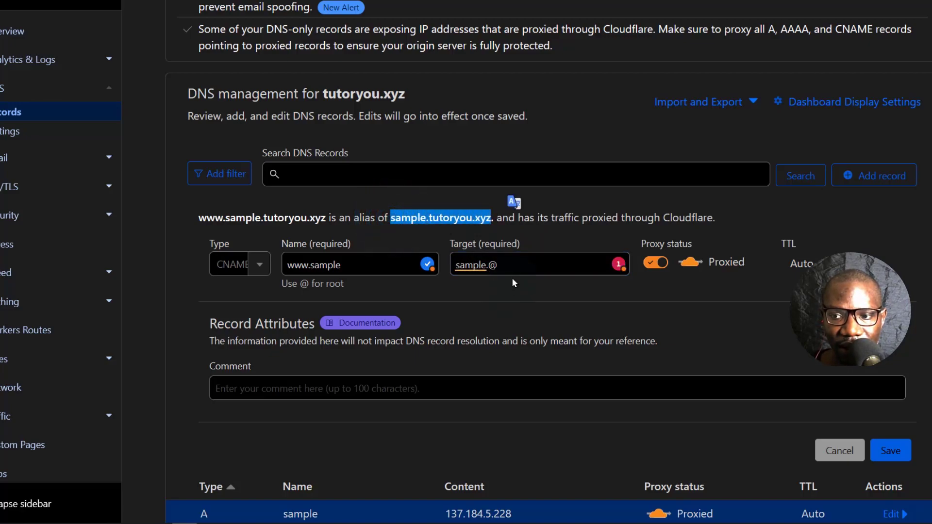
left_click(899, 452)
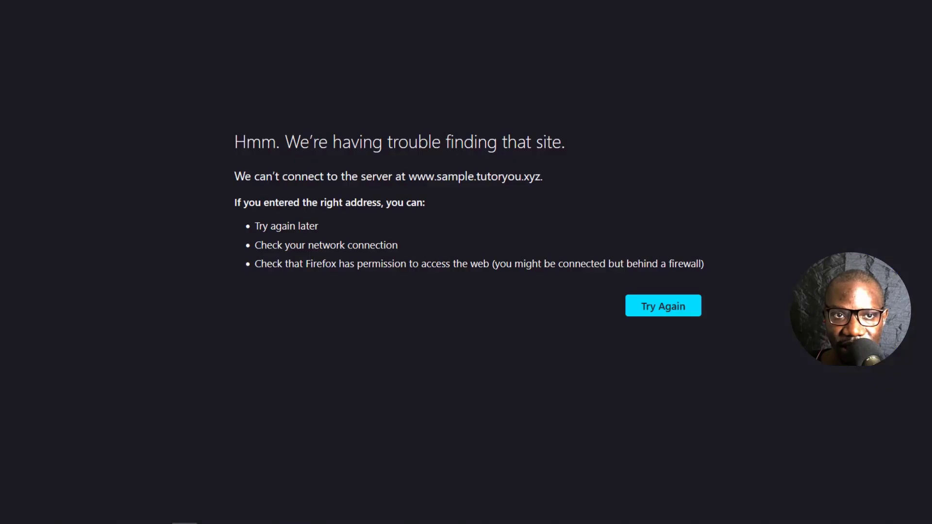
key("F5")
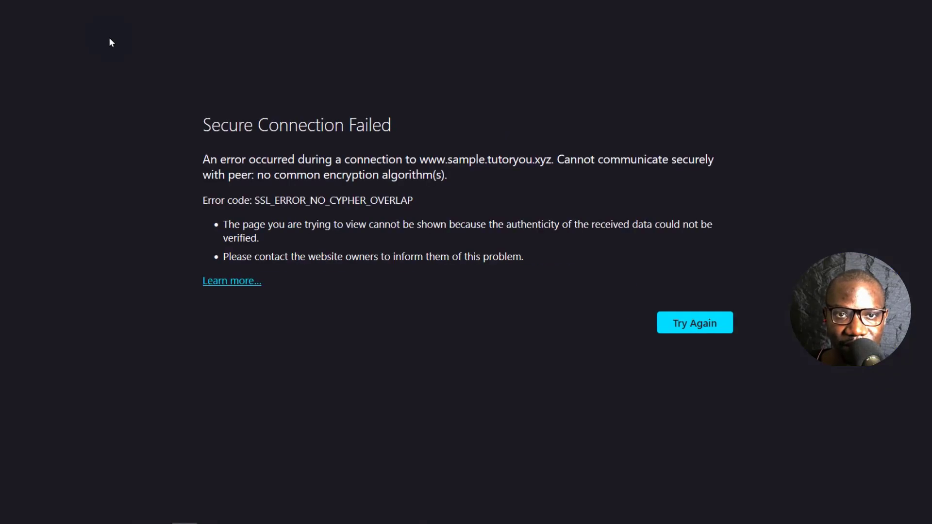
left_click(28, 16)
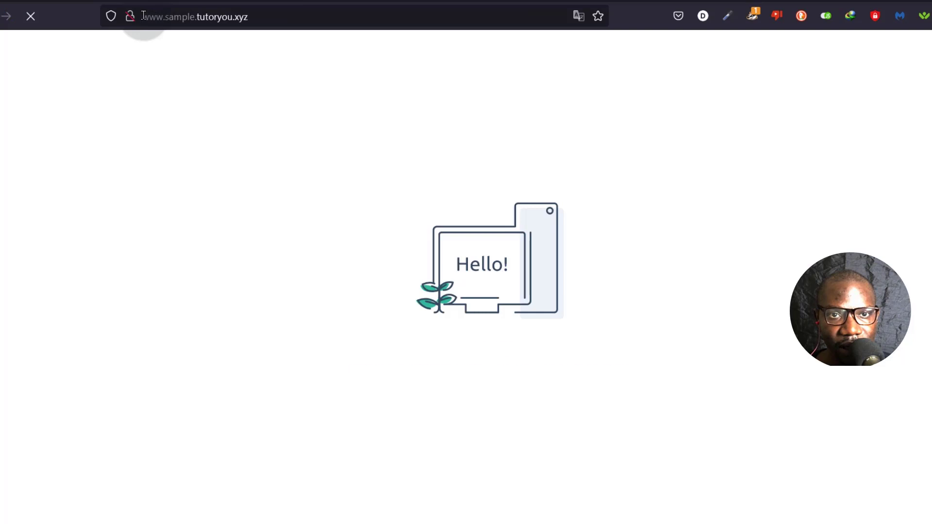
left_click_drag(144, 16, 166, 20)
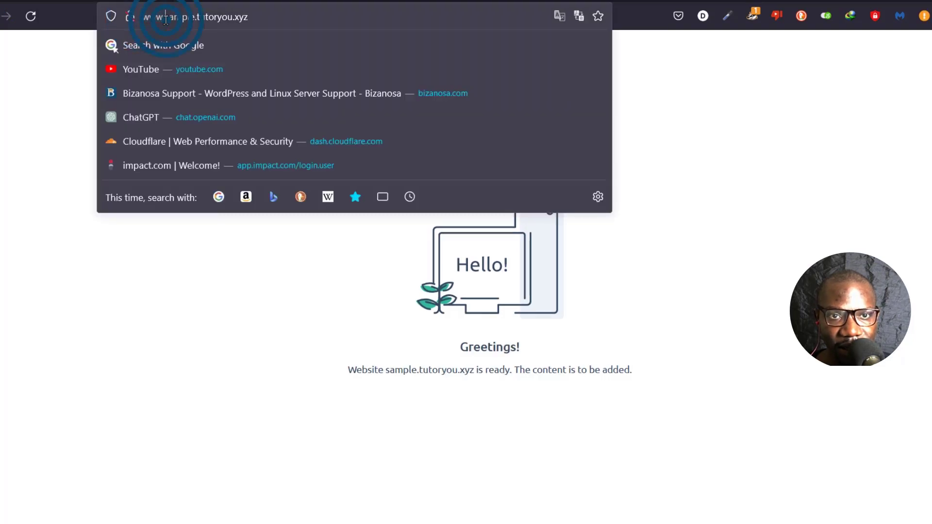
left_click(55, 99)
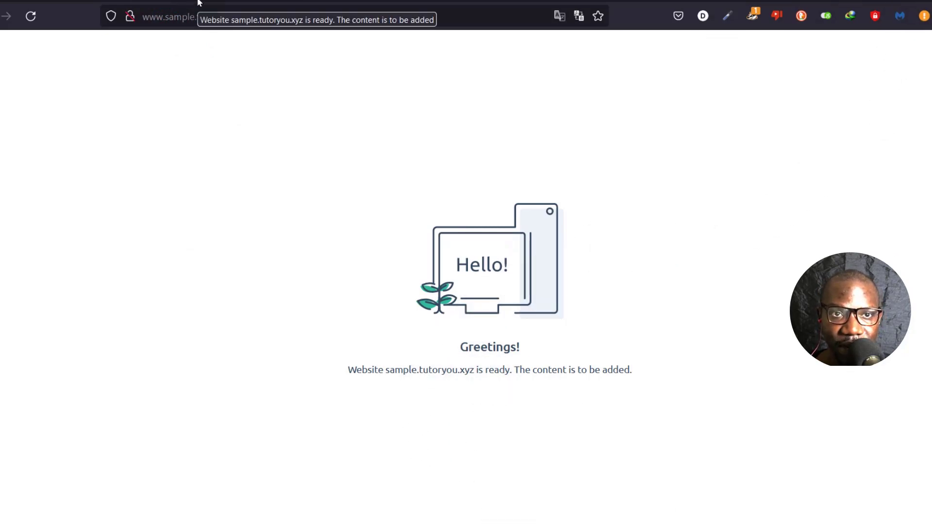
left_click(70, 1)
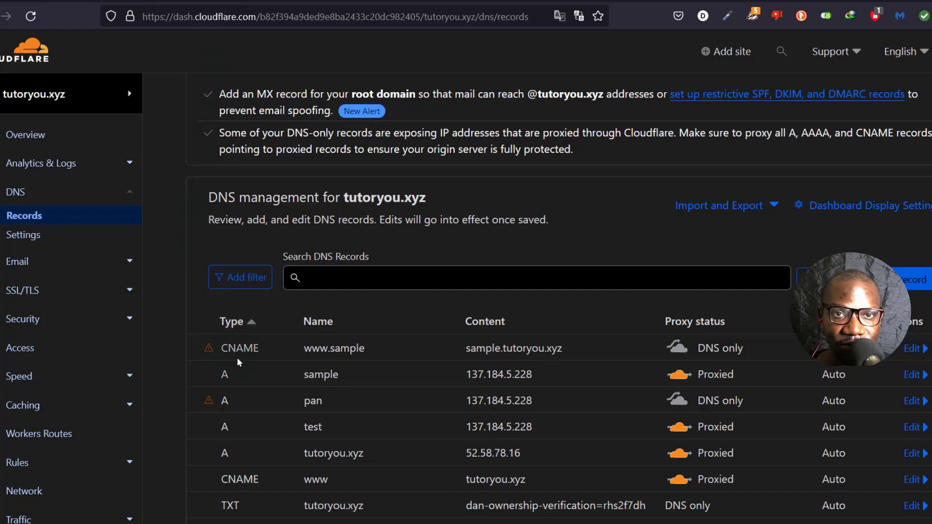
- Tick and untick the first A record row in the sample.tutoryou.xyz DNS list
left_click(191, 212)
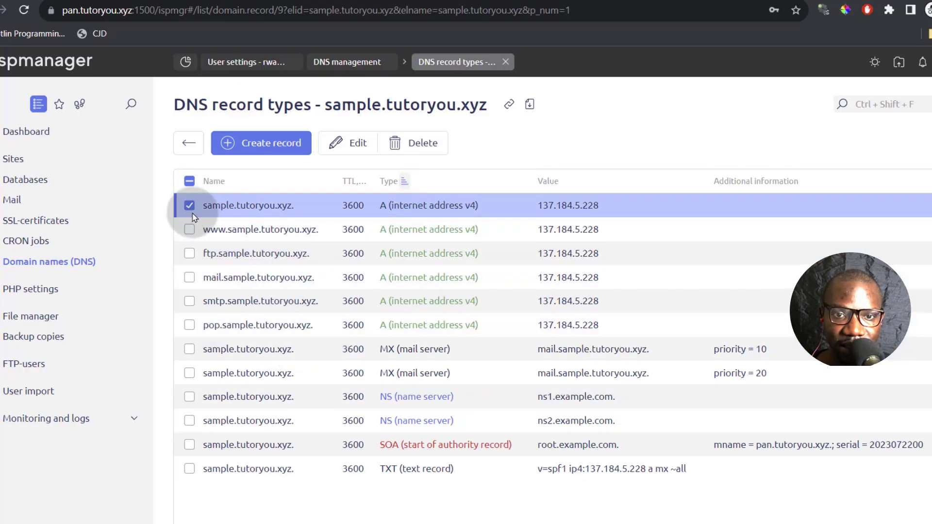
left_click(189, 209)
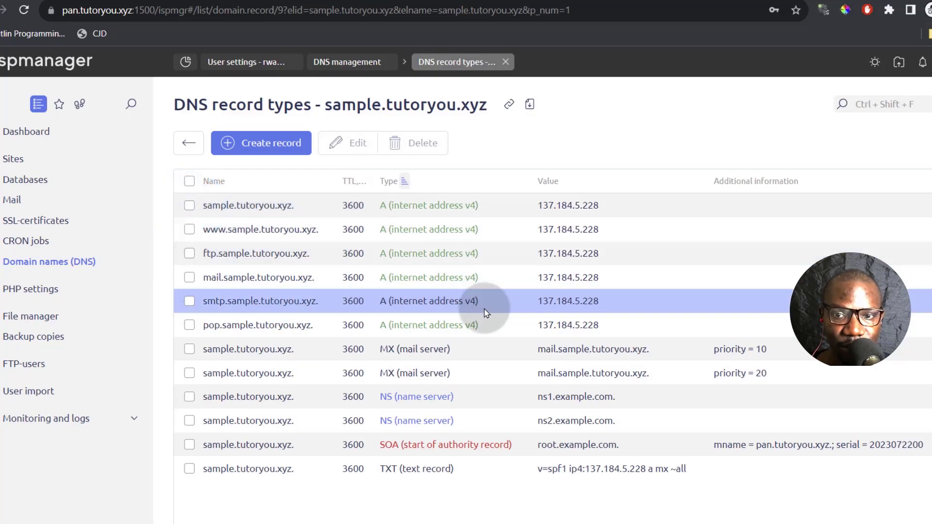
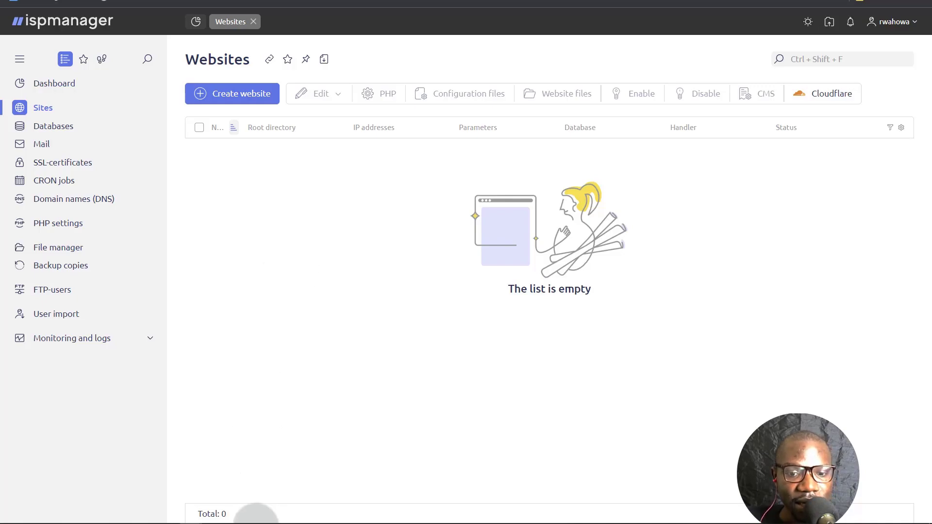
- Copy the tutoryou.xyz domain name from Cloudflare's DNS page and return to ispmanager Websites
mouse_move(251, 519)
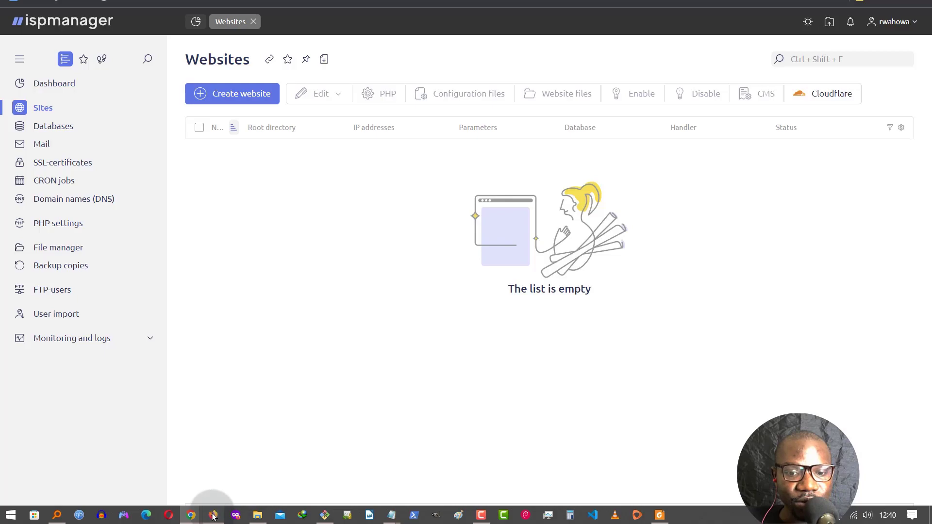
mouse_move(214, 515)
left_click(218, 465)
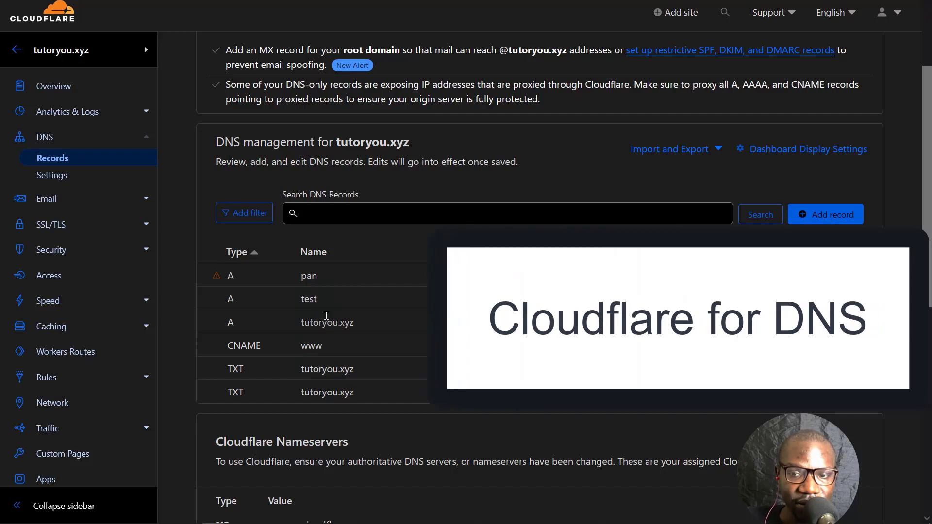
left_click(336, 140)
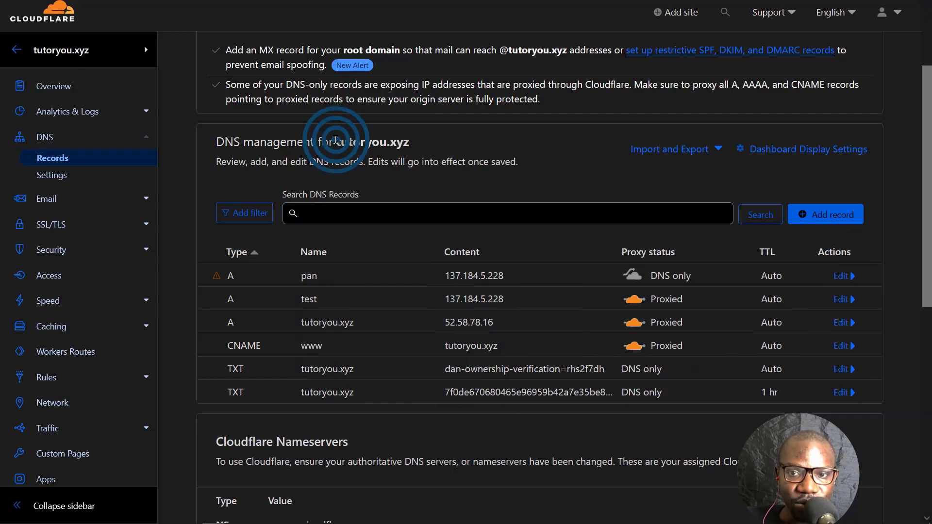
right_click(386, 140)
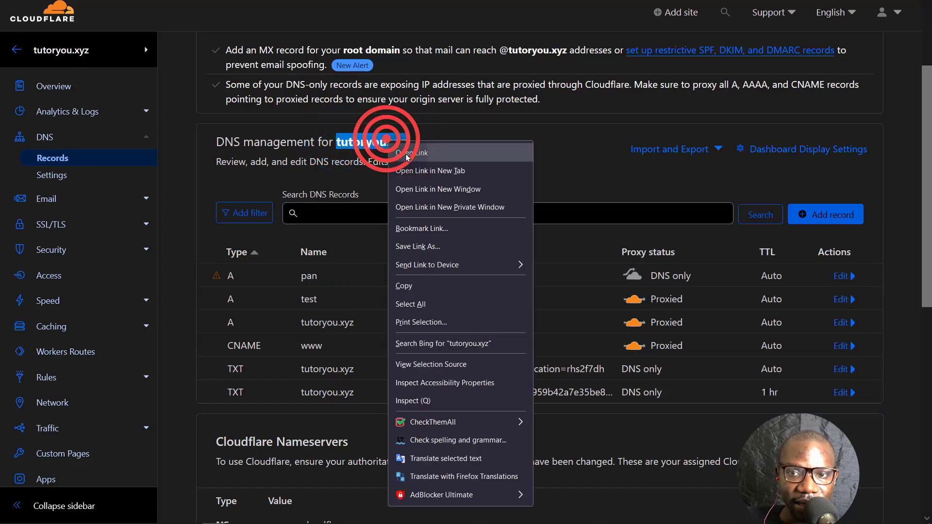
left_click(422, 283)
left_click(300, 299)
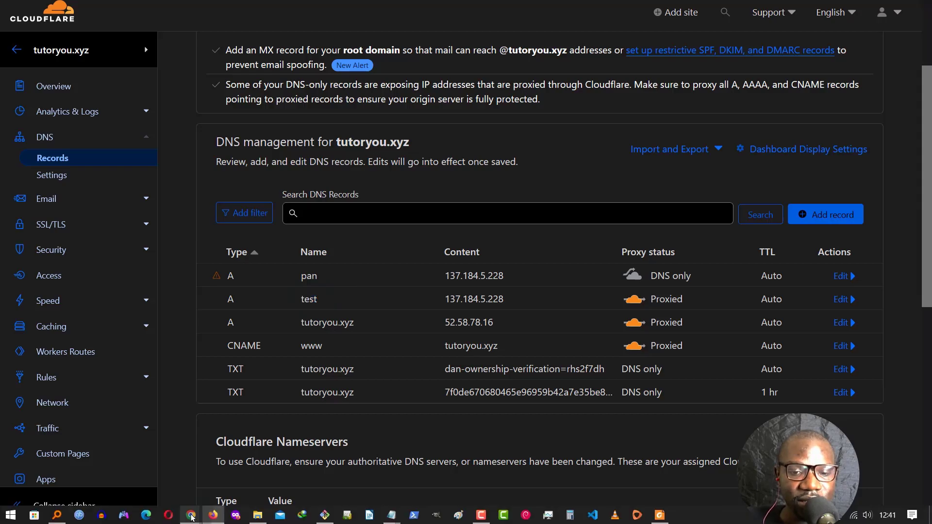
mouse_move(191, 515)
left_click(133, 466)
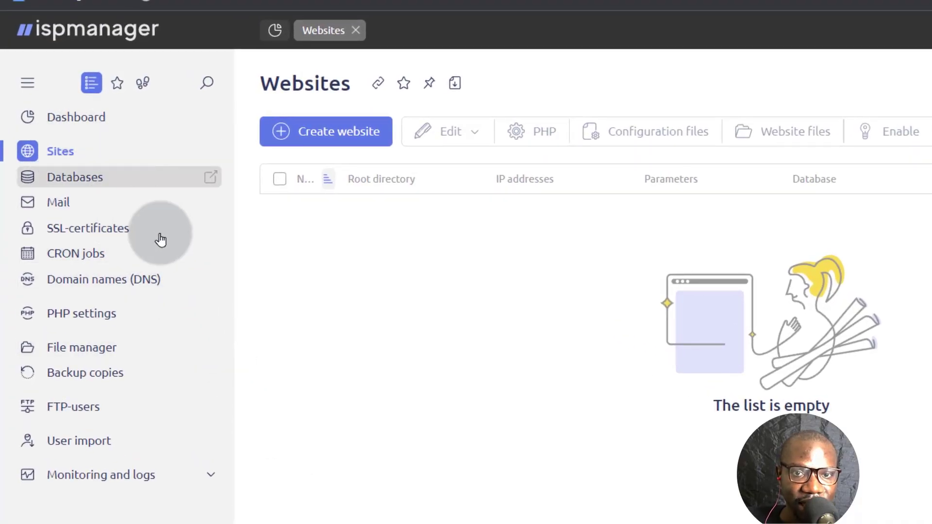
- Start a new website named test.tutoryou.xyz, keeping the default directory and PHP handler
left_click(322, 128)
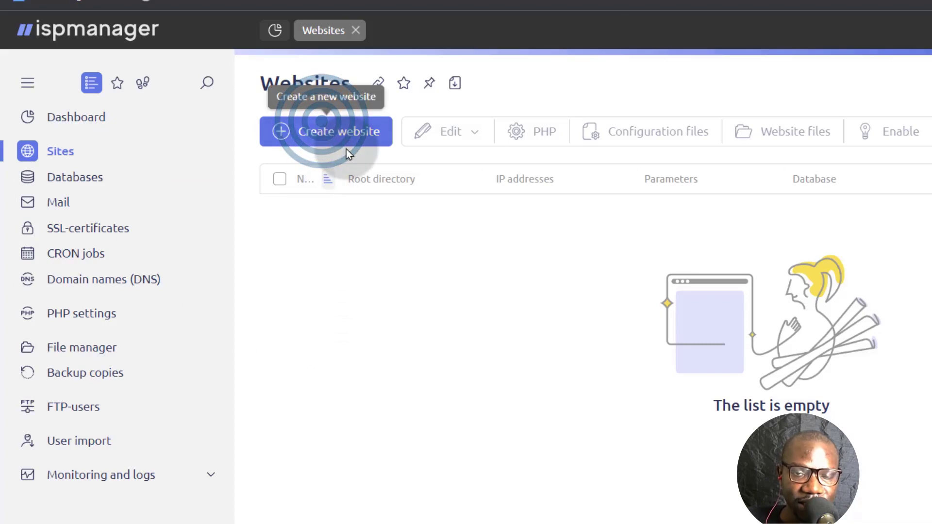
type("test.tutoryou.xyz")
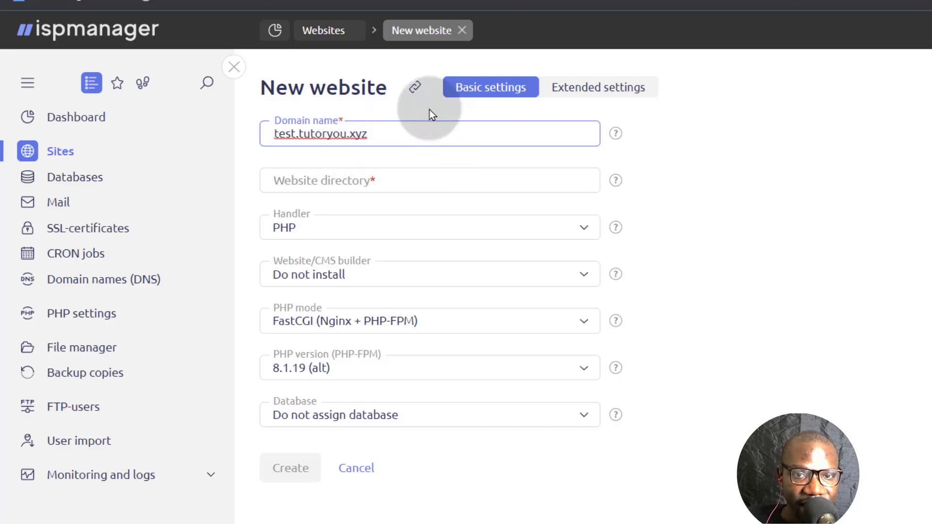
left_click(309, 176)
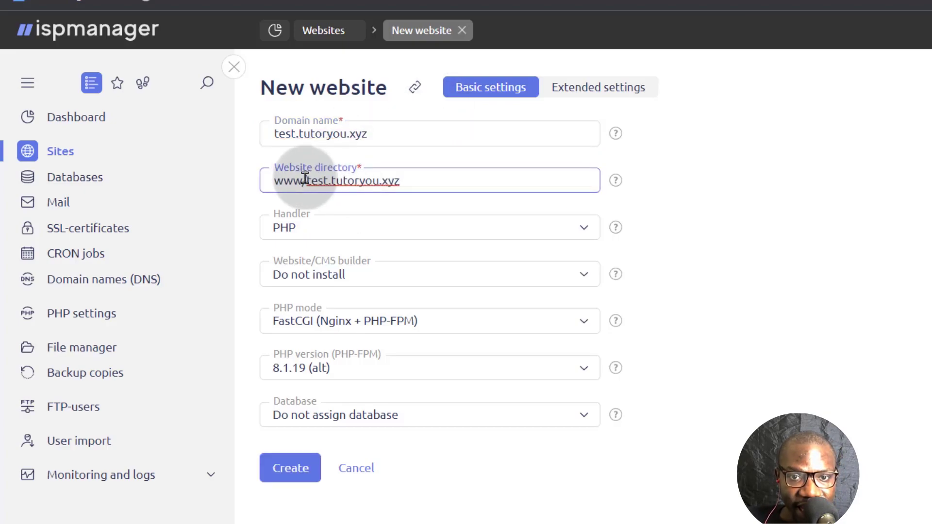
triple_click(303, 177)
left_click(408, 179)
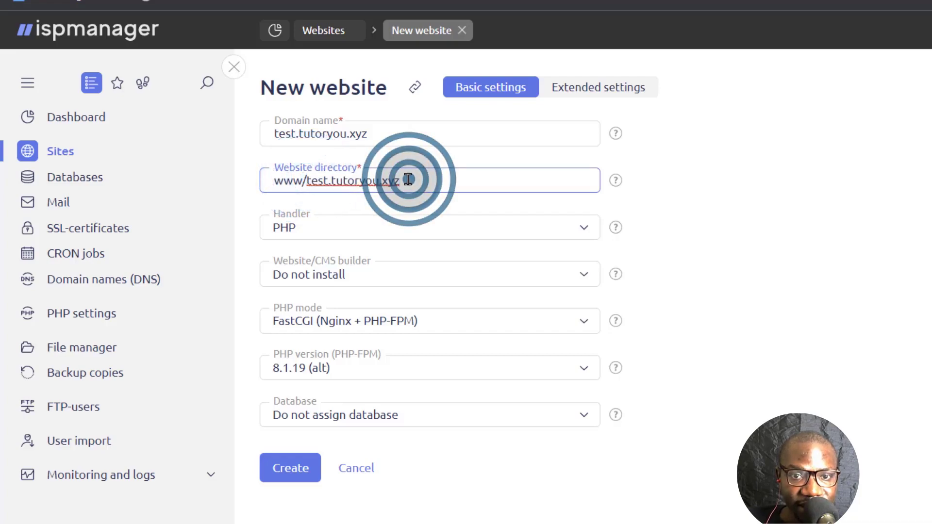
left_click(324, 229)
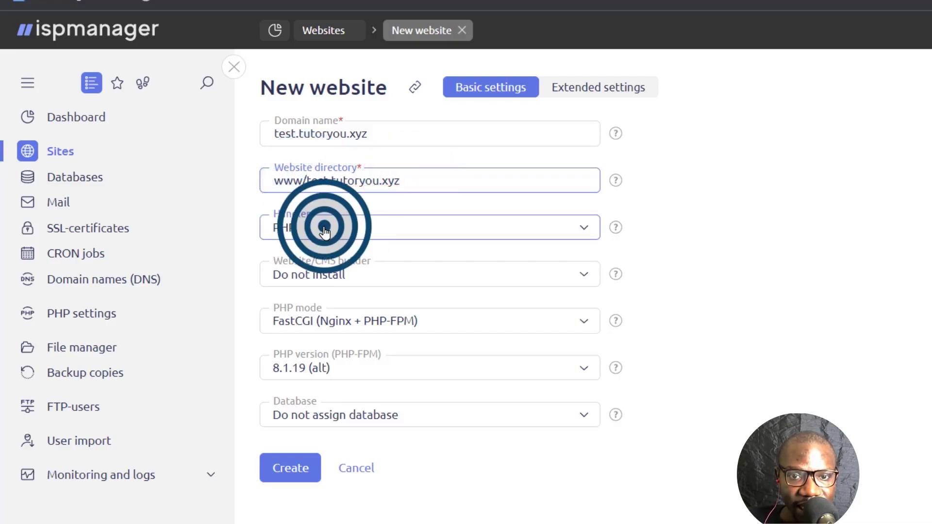
left_click(322, 228)
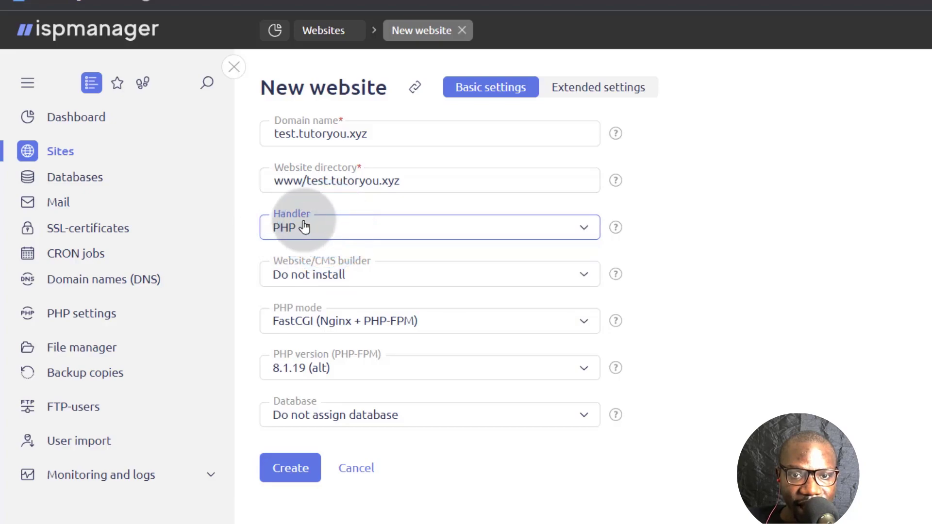
left_click(305, 225)
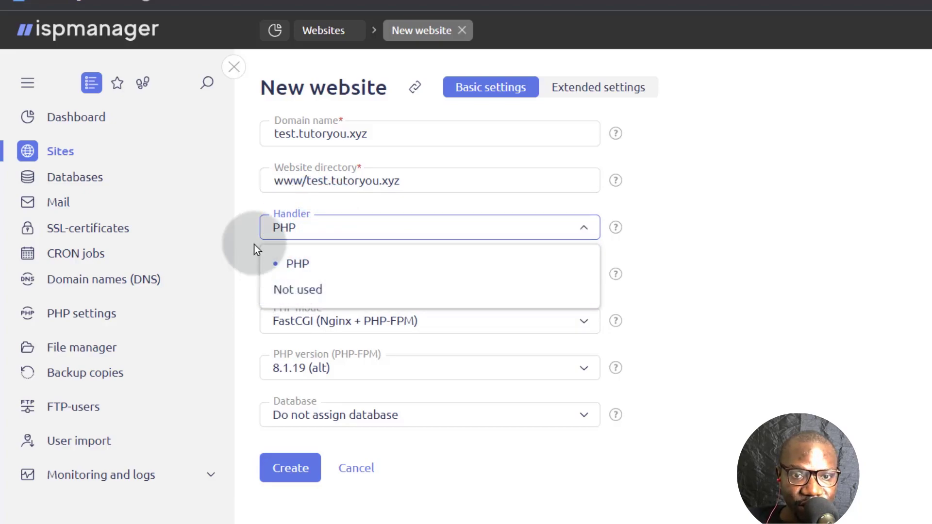
left_click(264, 275)
- Choose WordPress 6.2.2-41 as the CMS and keep PHP version 8.1.19 (alt)
left_click(249, 340)
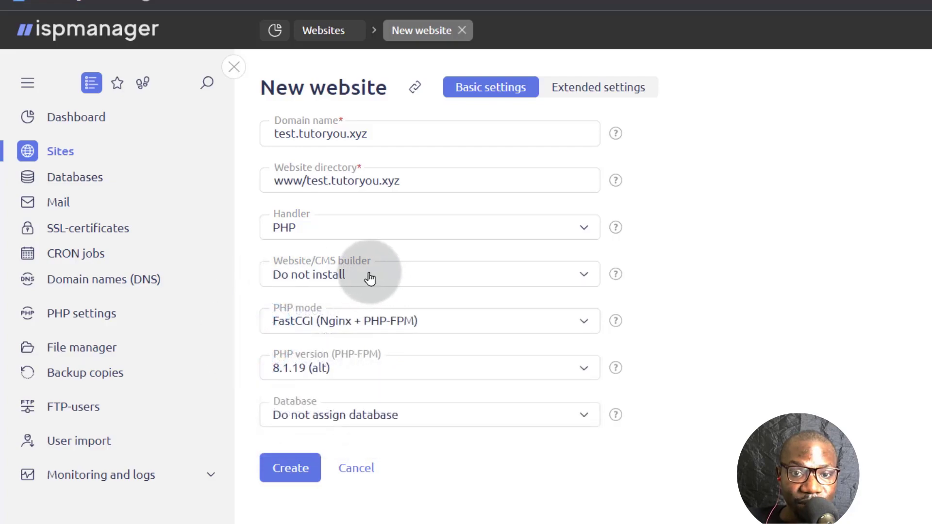
left_click(367, 276)
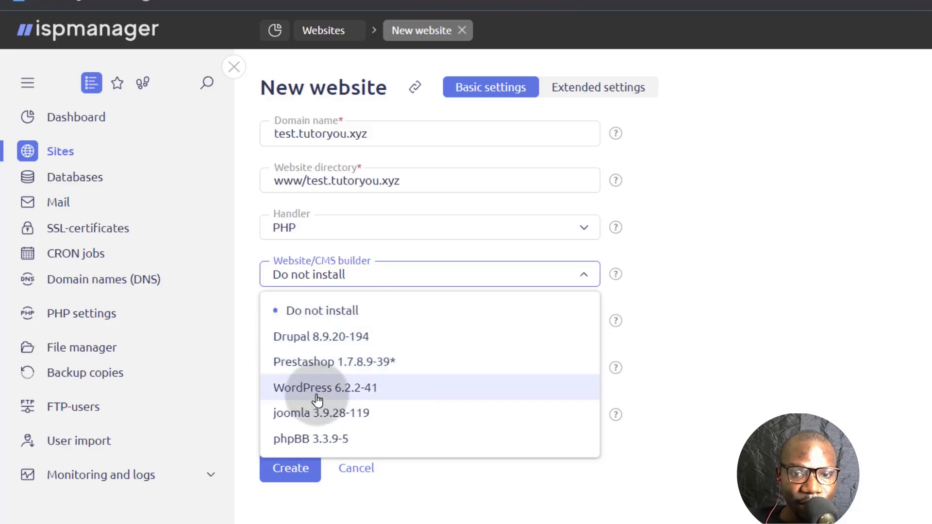
left_click(310, 388)
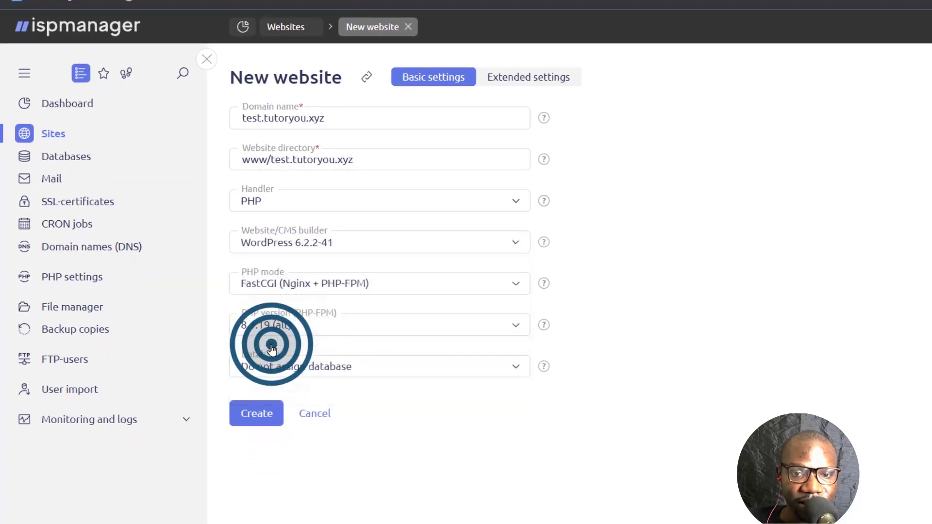
left_click(312, 330)
left_click(312, 330)
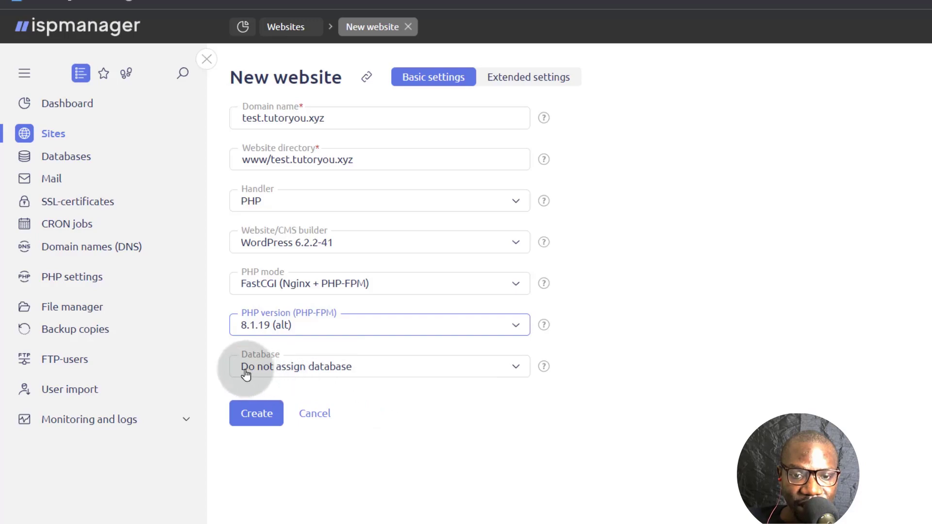
- Set Database to 'Do not assign database' and create the website
left_click(288, 369)
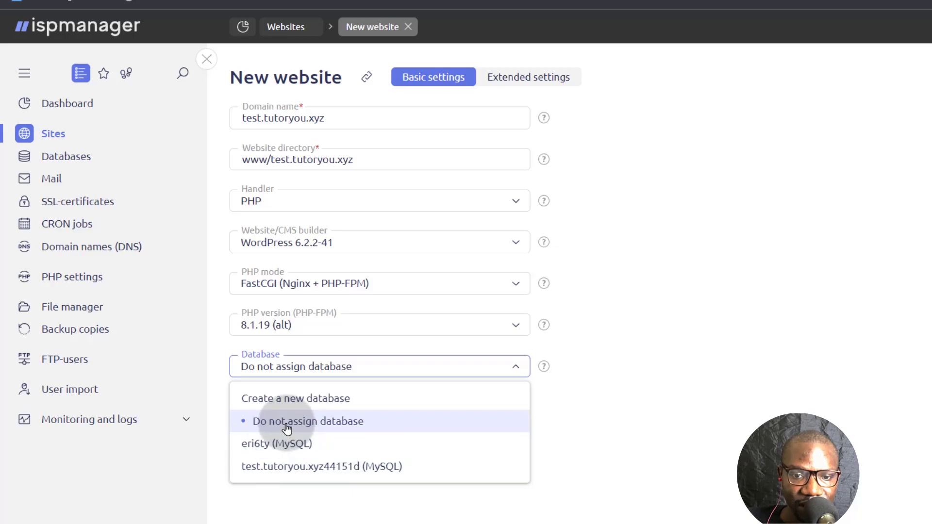
left_click(268, 421)
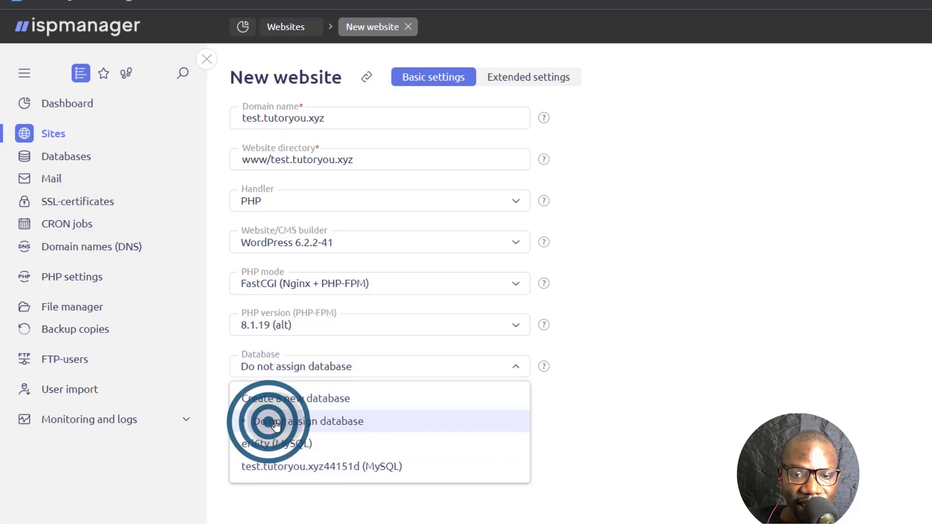
left_click(598, 408)
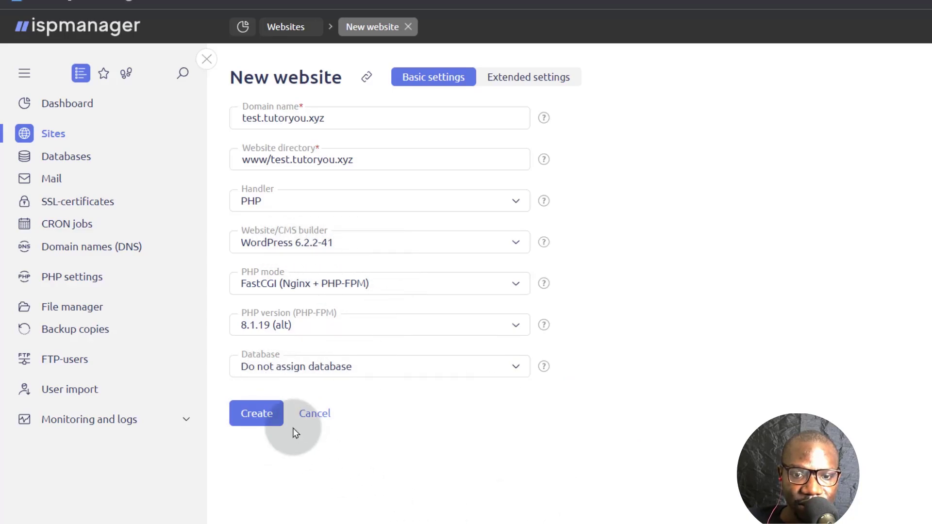
left_click(255, 413)
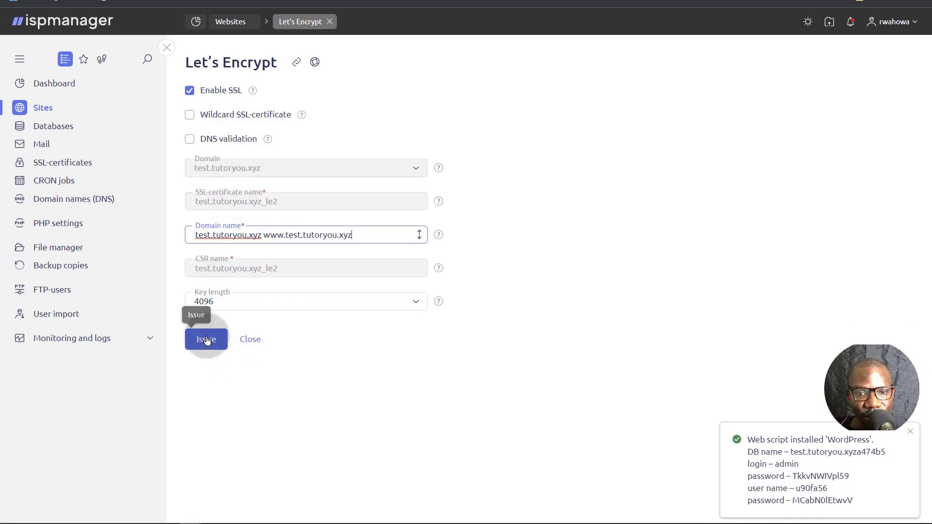
- Keep the key length at 4096 and issue the Let's Encrypt certificate for test.tutoryou.xyz
left_click(223, 301)
left_click(223, 304)
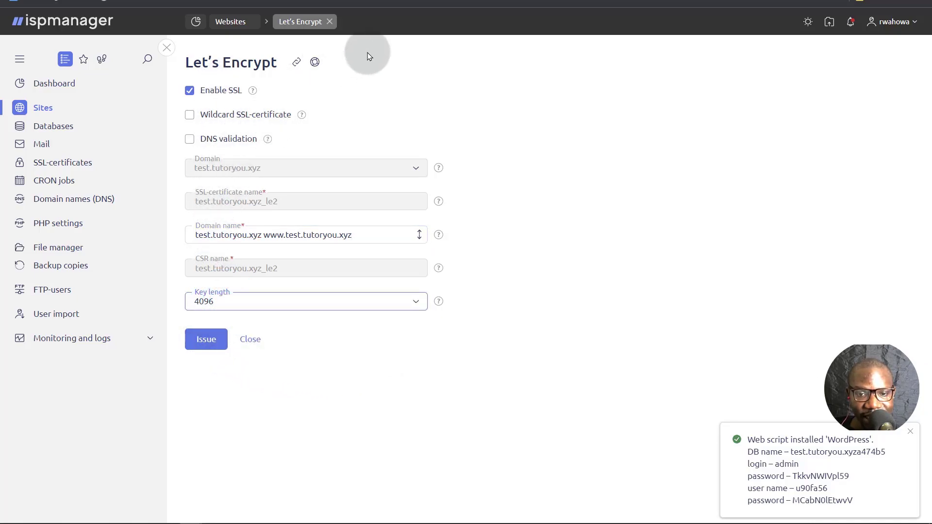
left_click(210, 339)
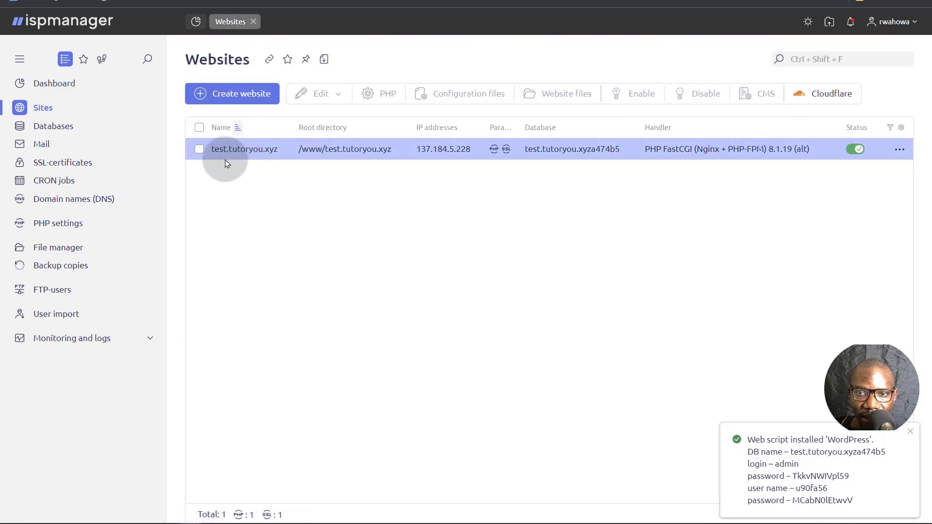
- Edit the test.tutoryou.xyz site and change its PHP mode from FastCGI to CGI
left_click(199, 151)
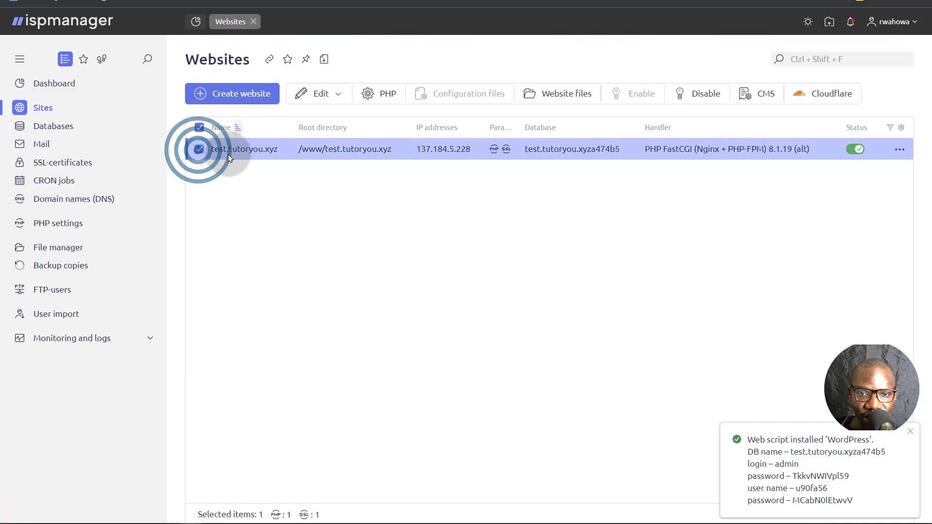
left_click(323, 94)
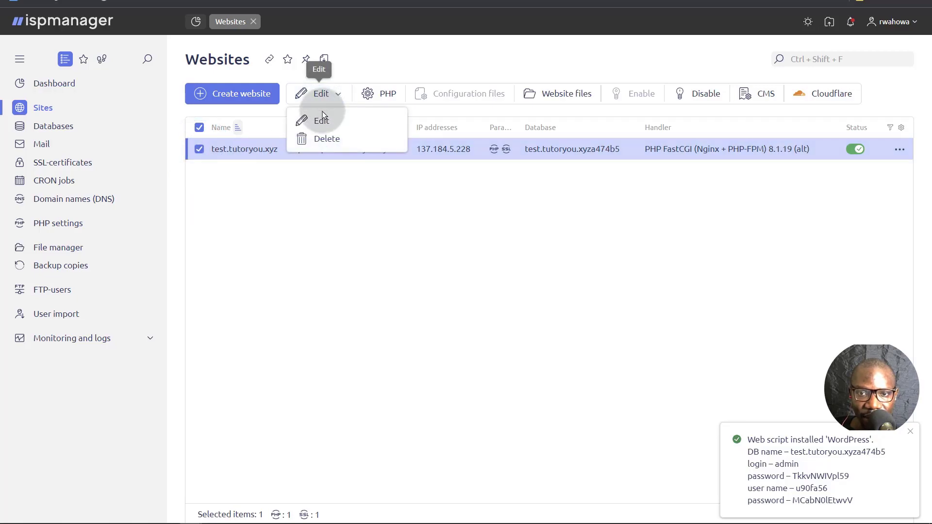
left_click(322, 114)
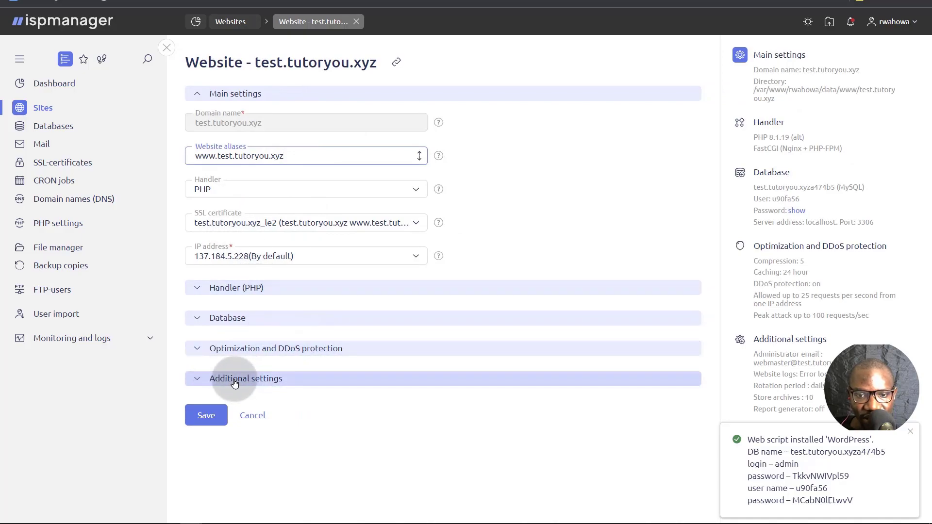
left_click(221, 288)
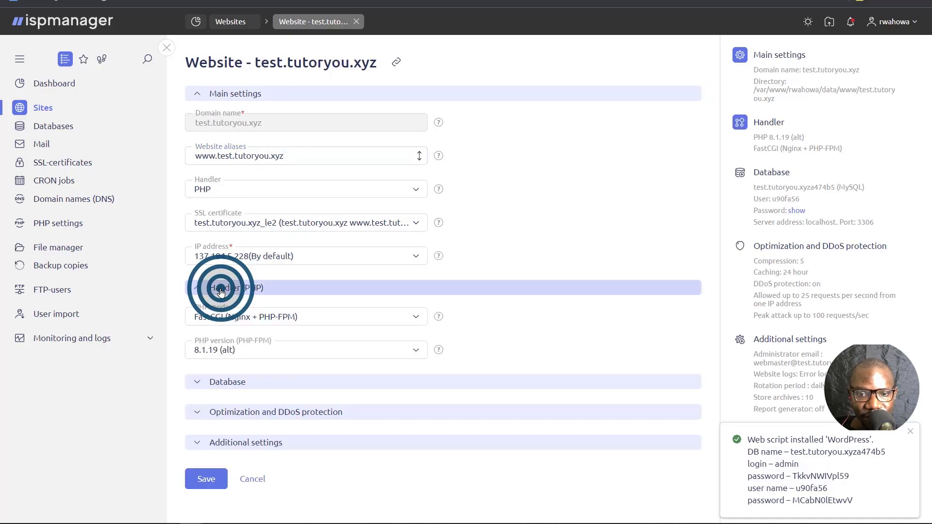
left_click(317, 318)
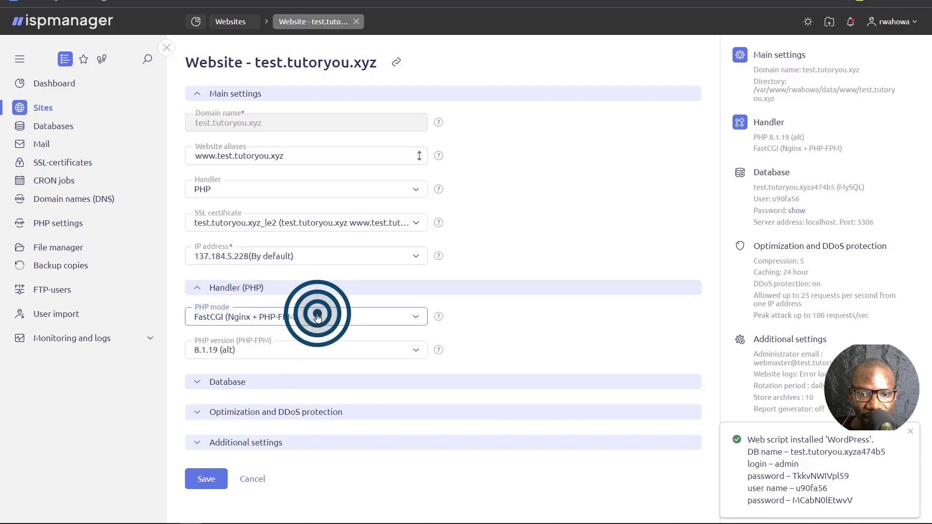
left_click(228, 358)
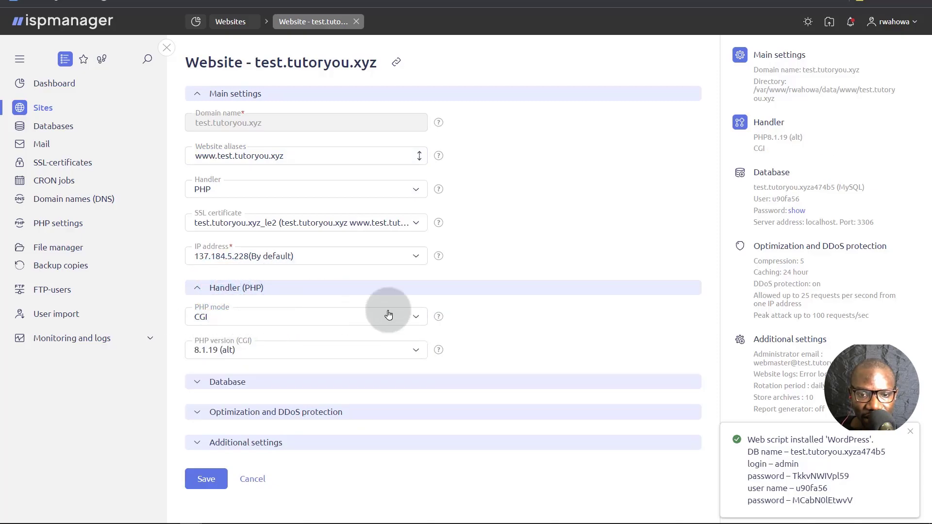
left_click(234, 317)
left_click(210, 361)
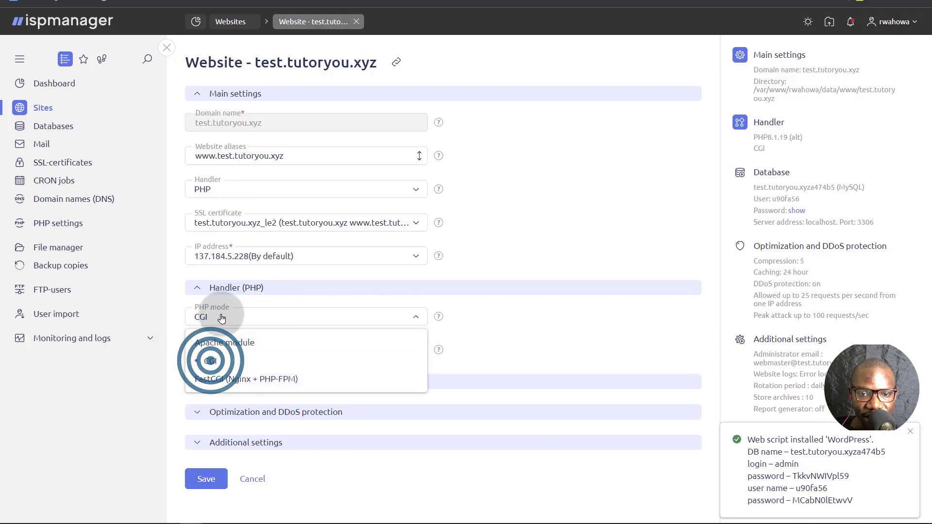
left_click(175, 318)
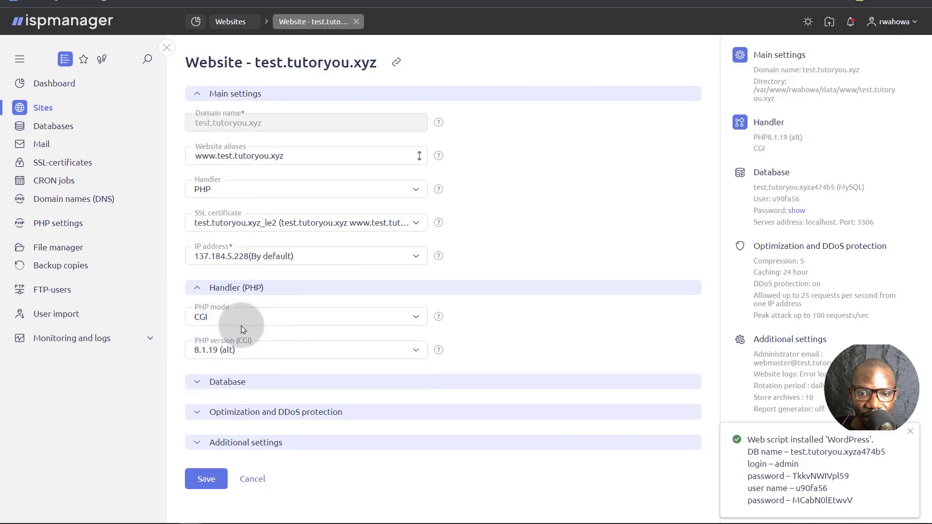
left_click(233, 317)
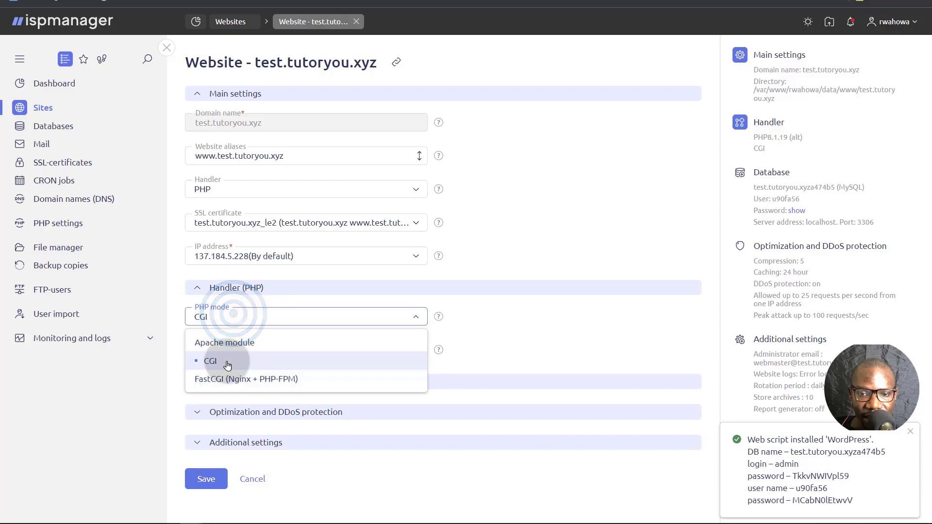
left_click(170, 306)
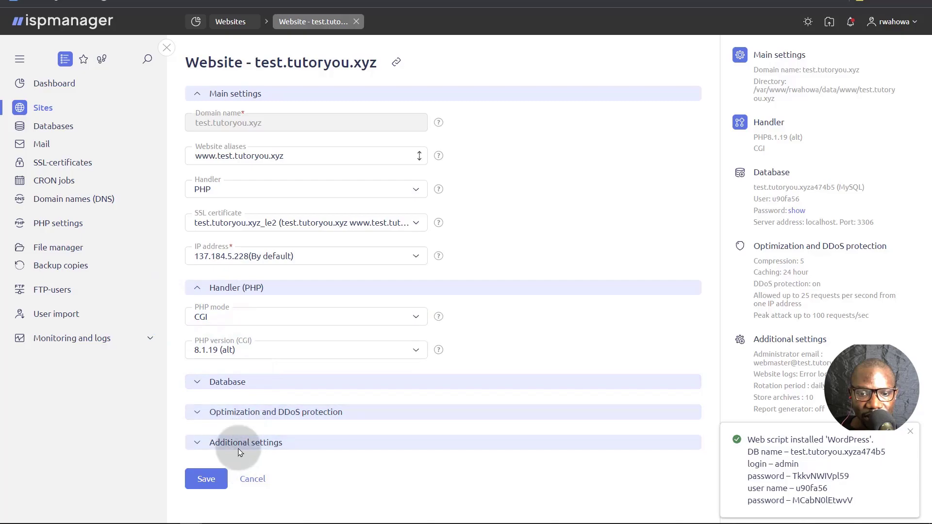
- Expand the site's database settings and scroll down the edit form
left_click(200, 384)
scroll(270, 389, "down", 3)
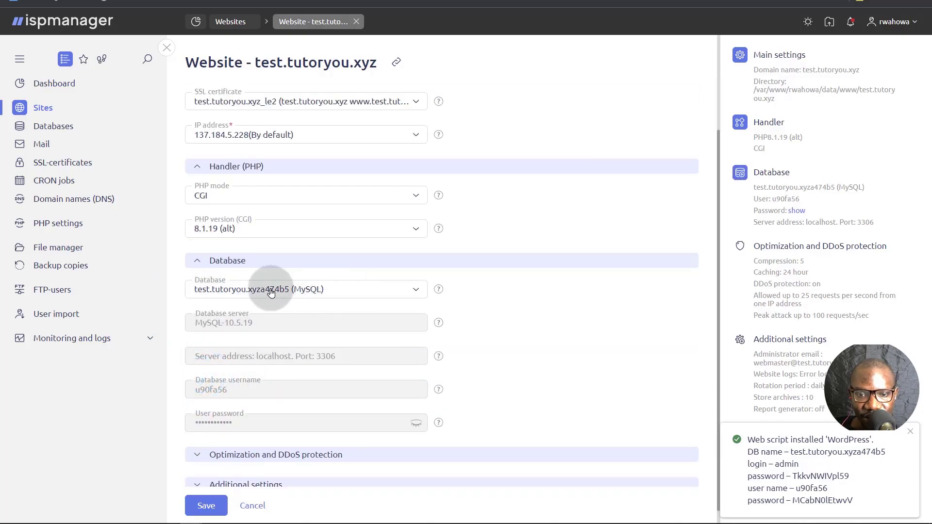
scroll(272, 444, "down", 1)
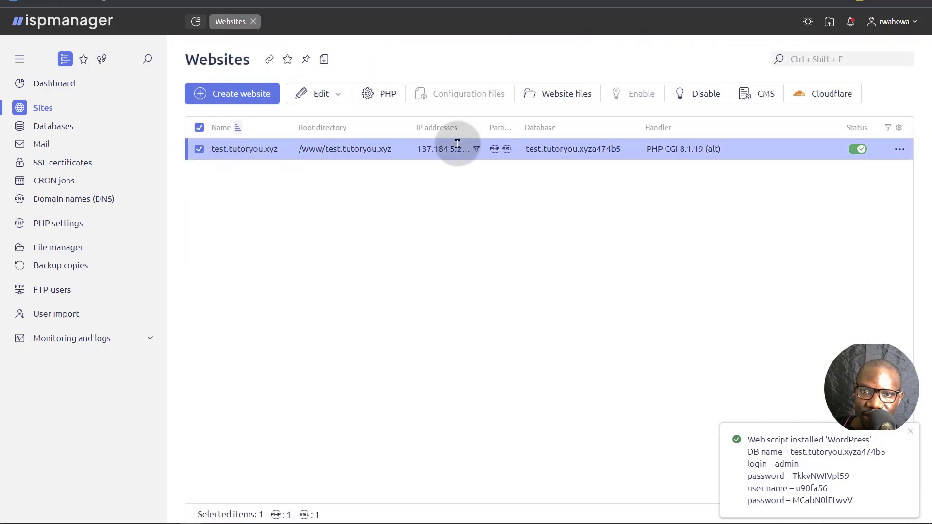
- Open test.tutoryou.xyz in the browser from the site's actions menu
left_click(898, 151)
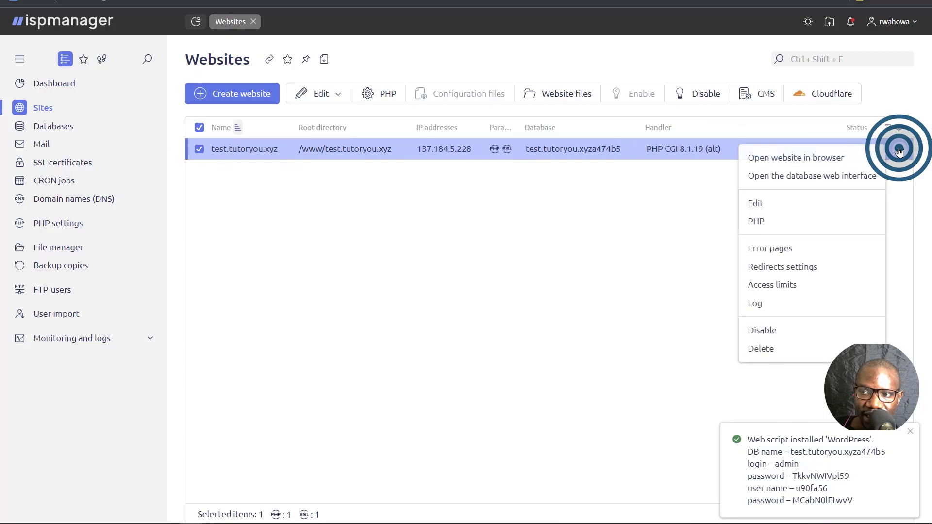
left_click(760, 158)
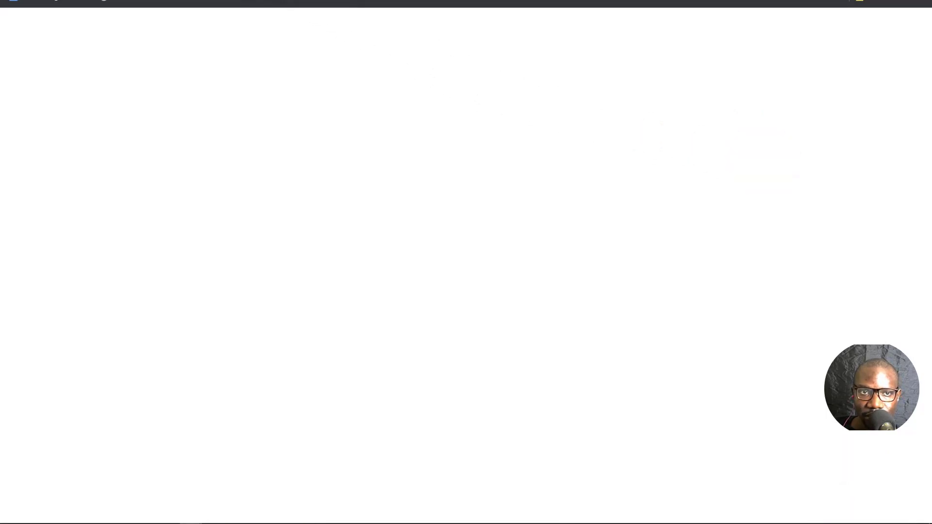
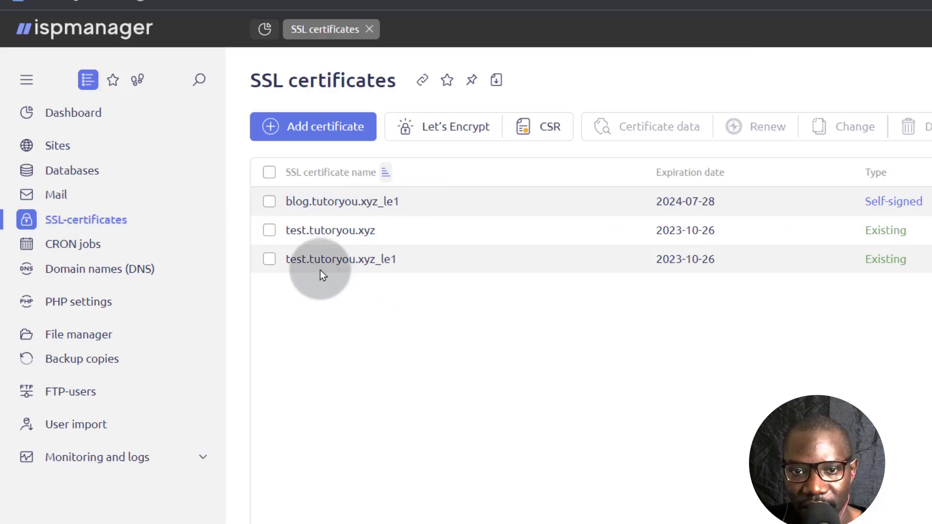
- Delete the blog.tutoryou.xyz_le1 certificate, then start a new Let's Encrypt request
left_click(316, 202)
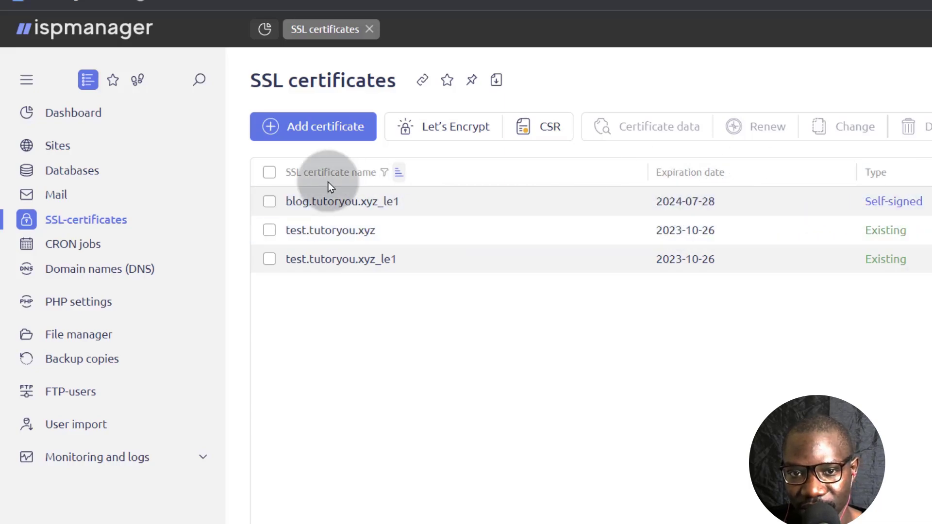
left_click(268, 204)
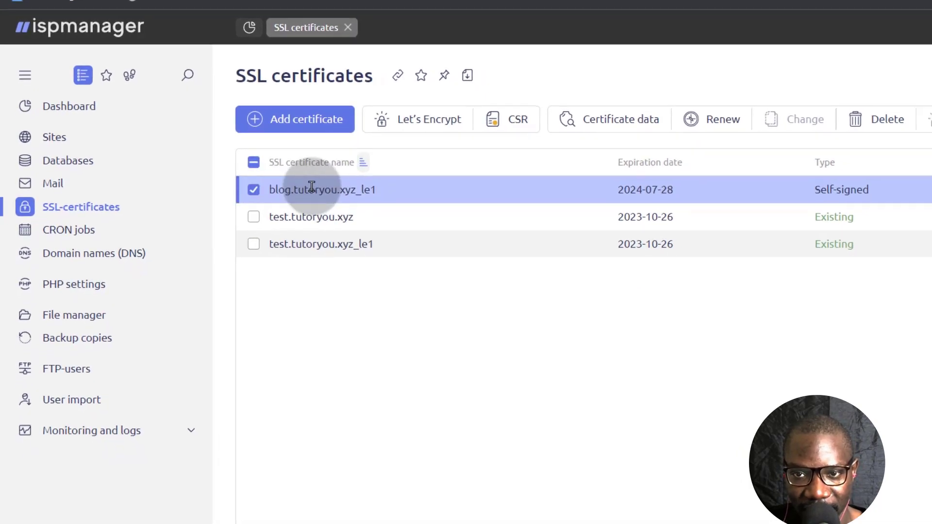
left_click(885, 121)
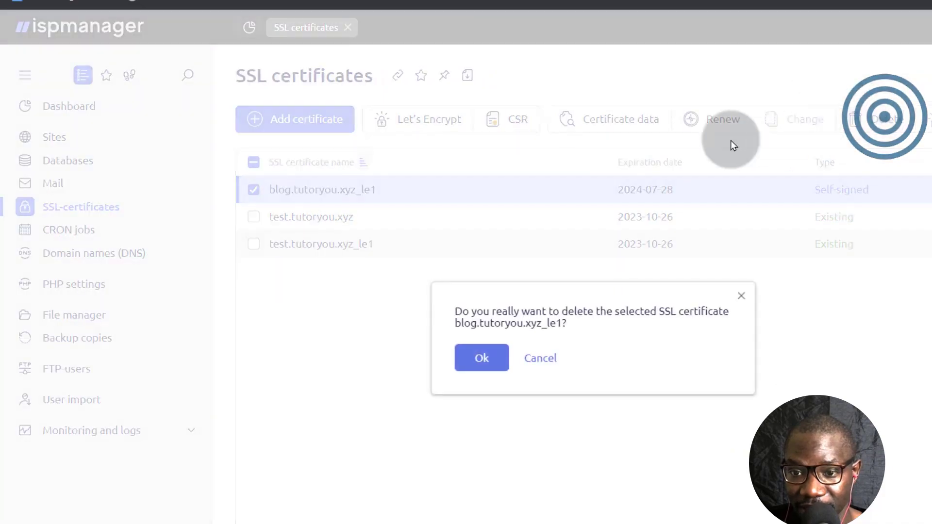
left_click(473, 361)
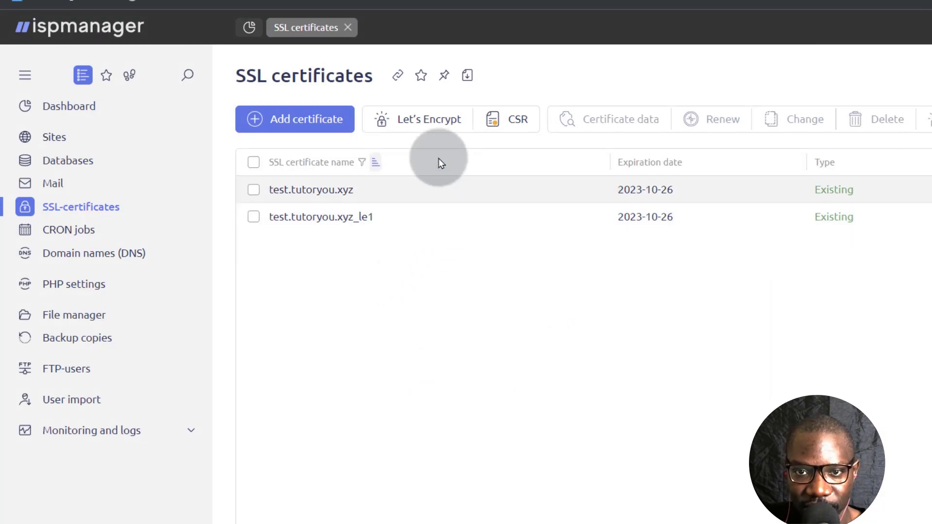
left_click(412, 123)
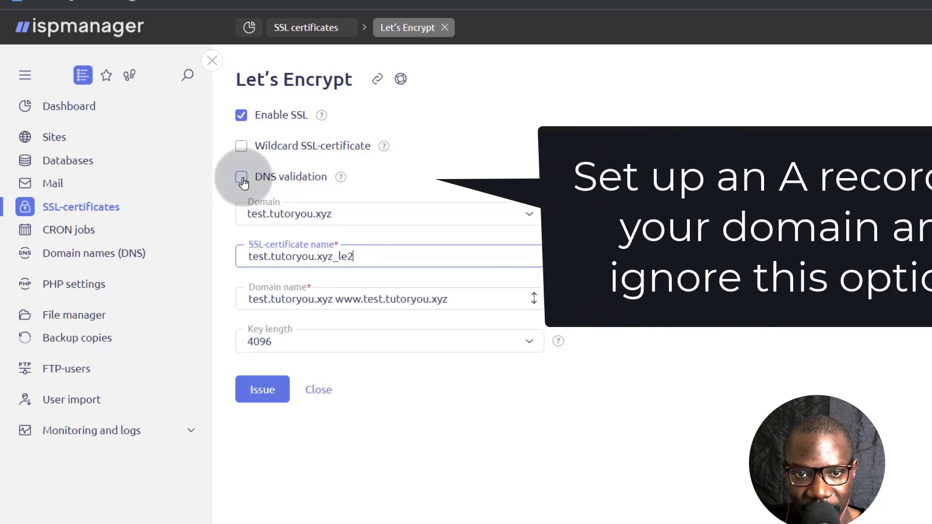
- Enable DNS validation, choose domain blog.tutoryou.xyz, name the certificate blog.tutoryou.xyz, and issue it
left_click(242, 178)
mouse_move(340, 177)
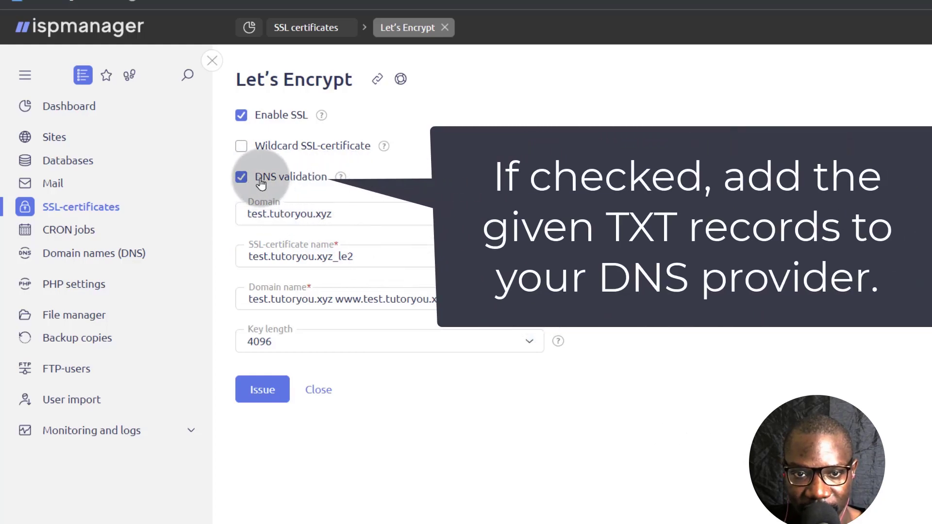
left_click(379, 210)
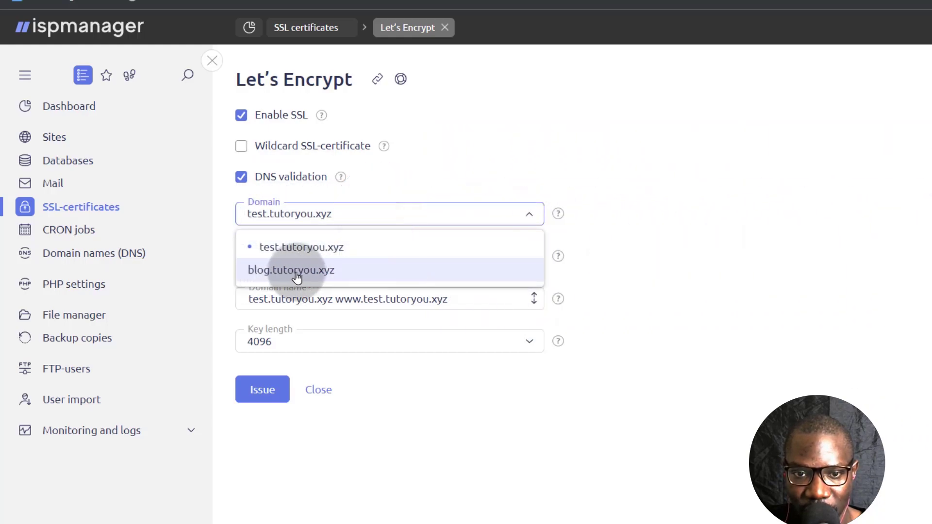
left_click(290, 270)
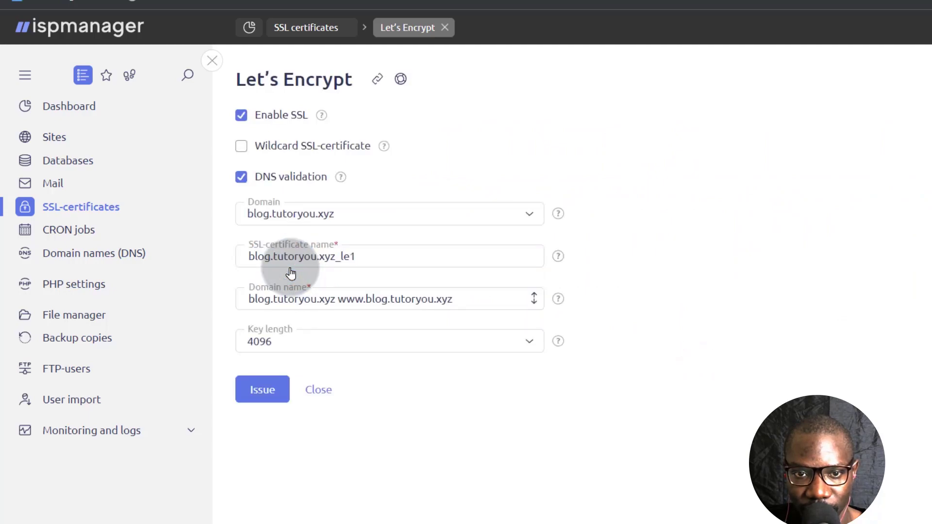
left_click(373, 258)
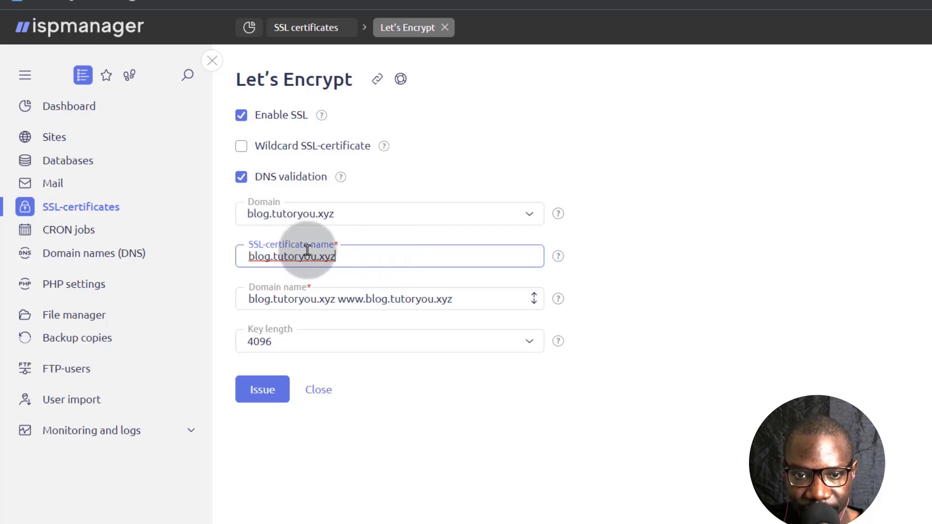
left_click(266, 391)
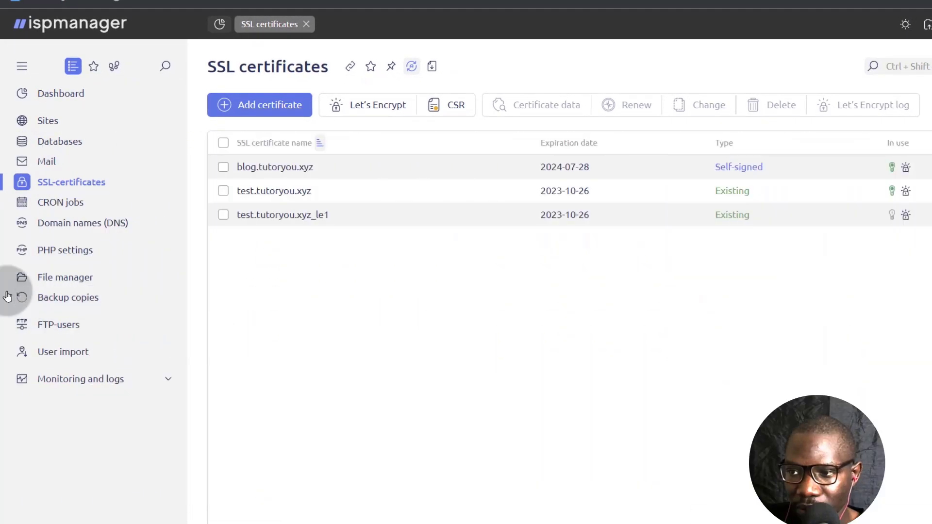
- In Domain names, select blog.tutoryou.xyz and open its DNS records list
mouse_move(906, 172)
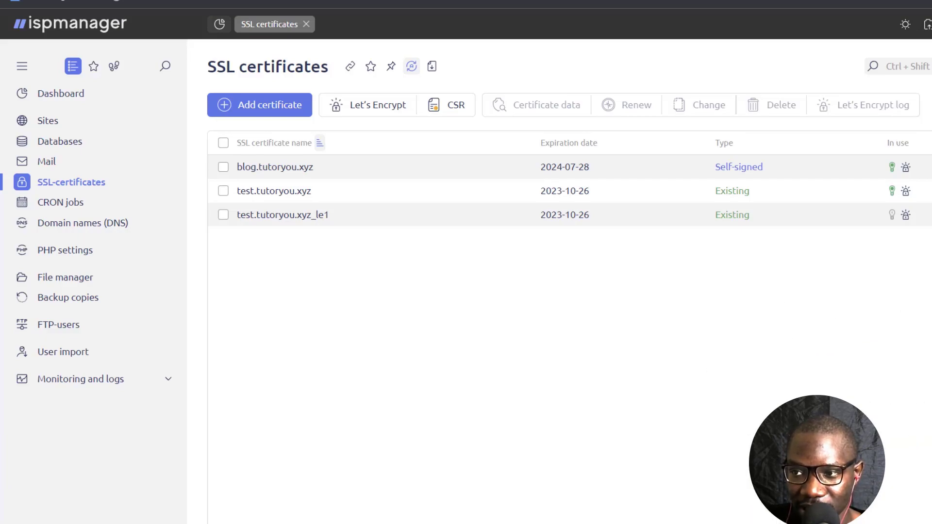
left_click(79, 232)
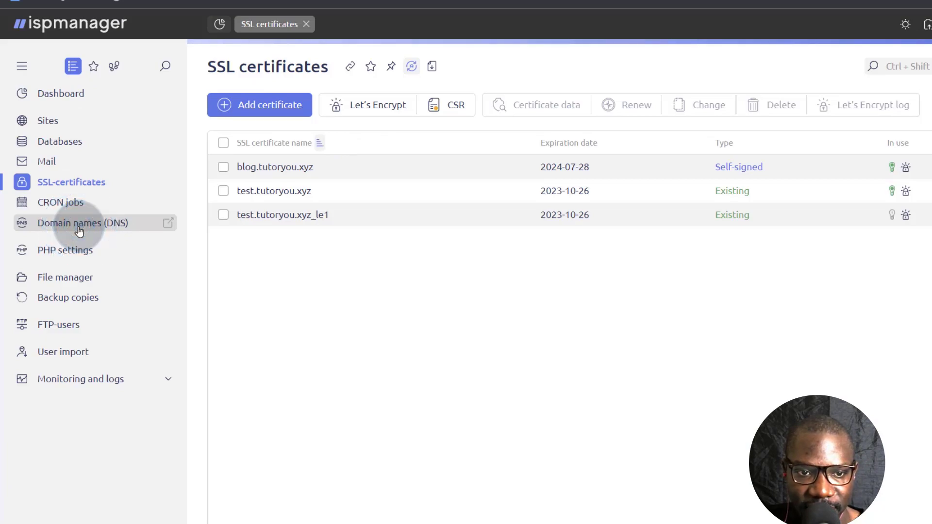
left_click(223, 168)
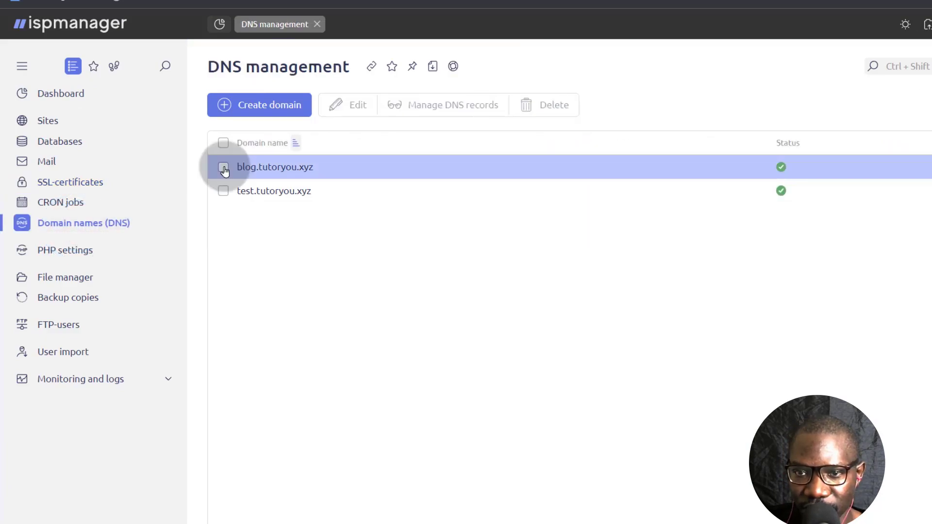
left_click(224, 168)
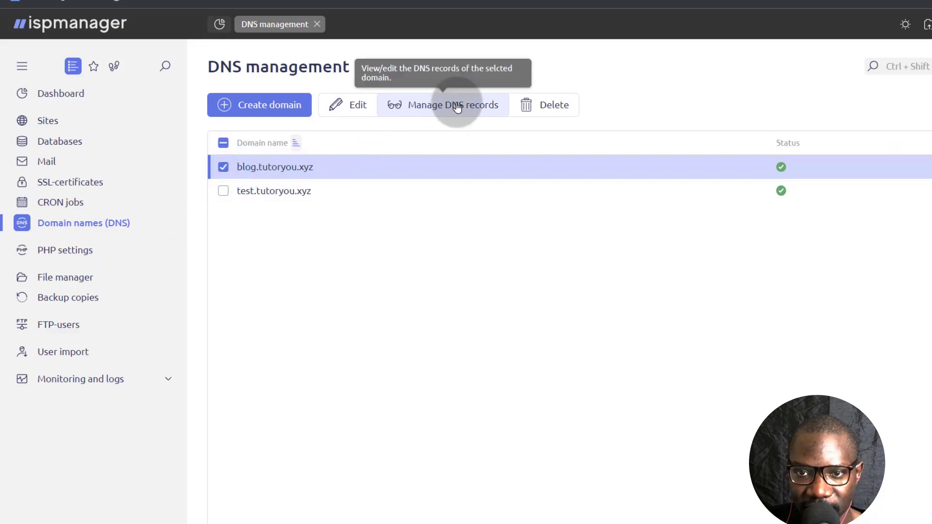
left_click(457, 106)
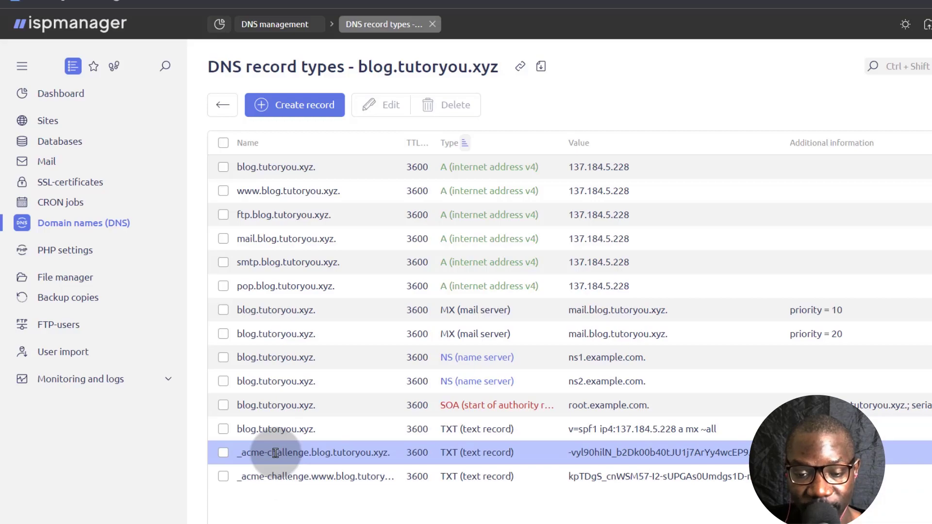
- Open the _acme-challenge.blog.tutoryou.xyz. TXT record and copy its name
left_click(301, 452)
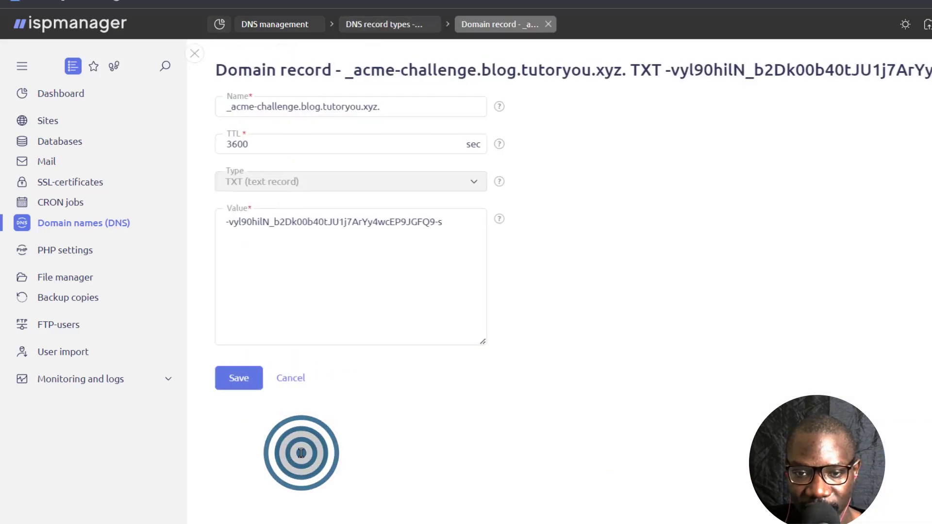
double_click(294, 106)
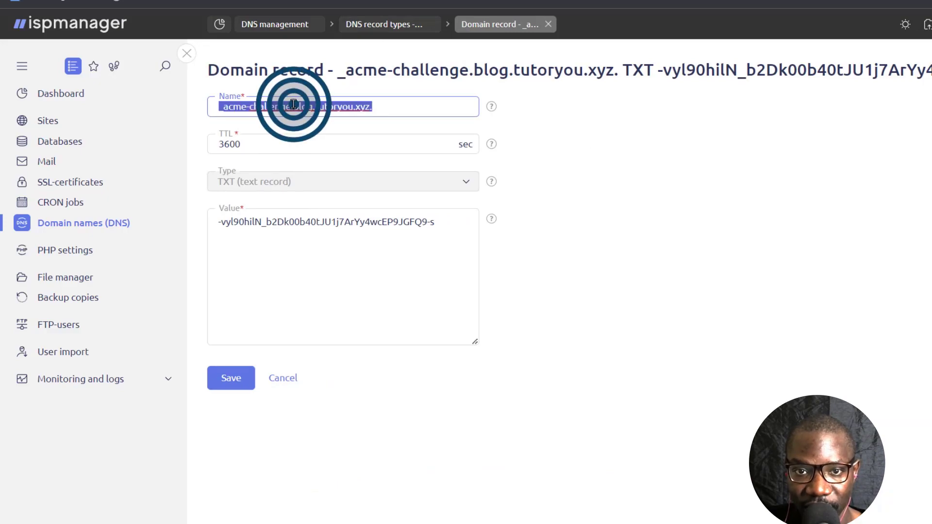
right_click(293, 104)
left_click(333, 154)
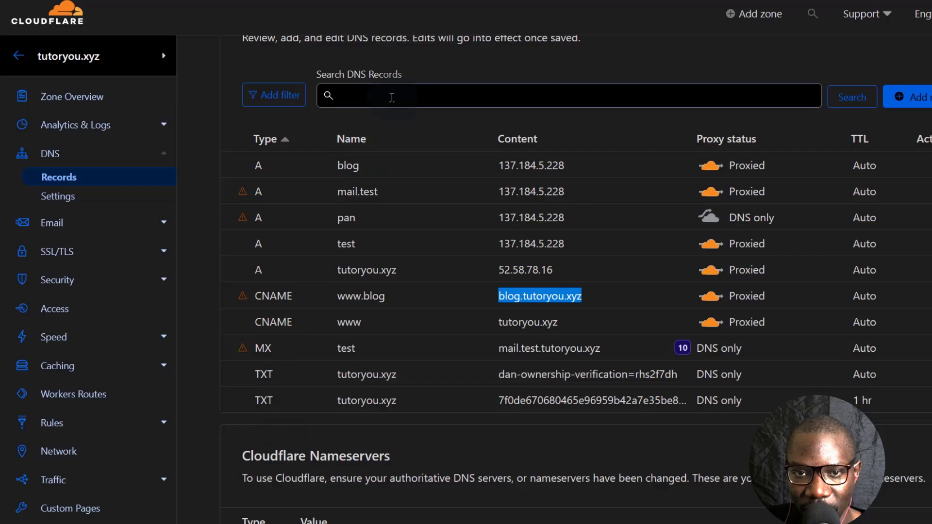
- Start a new TXT record in Cloudflare and paste _acme-challenge.blog.tutoryou.xyz. as its name
left_click(924, 98)
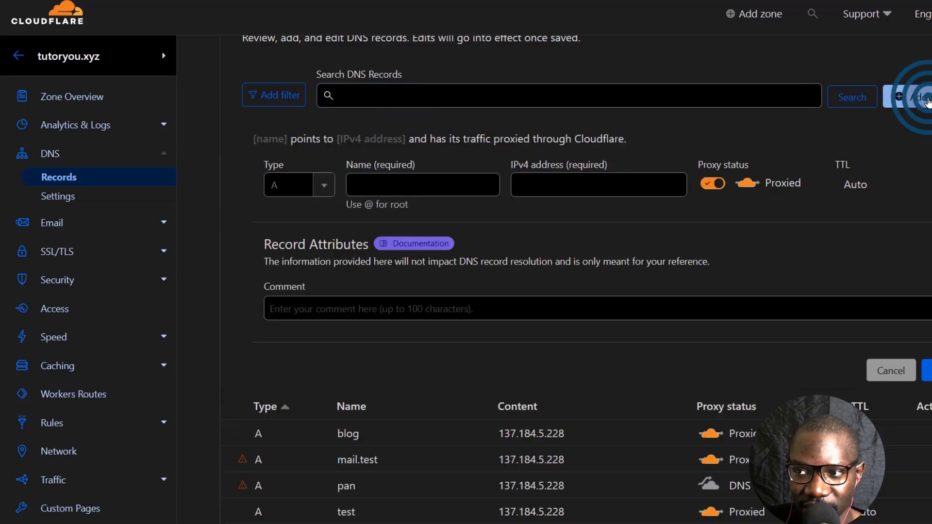
left_click(324, 185)
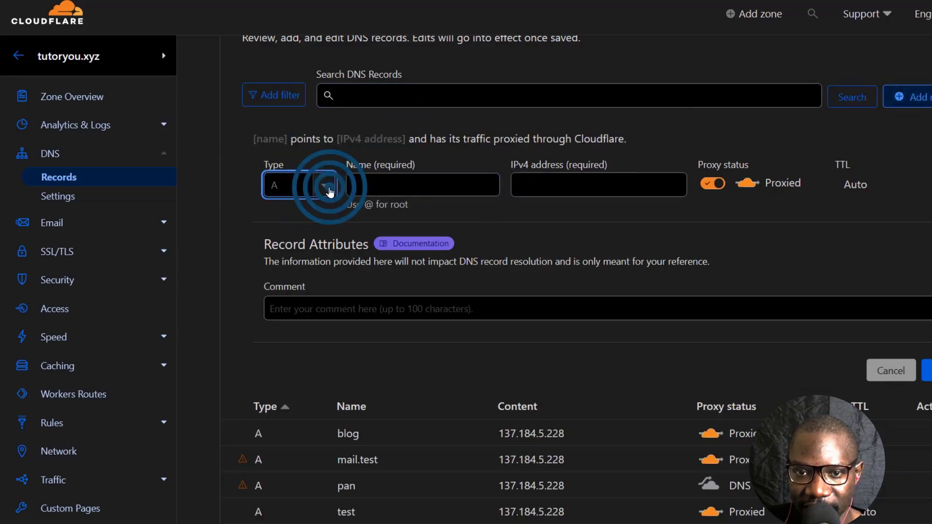
left_click(286, 185)
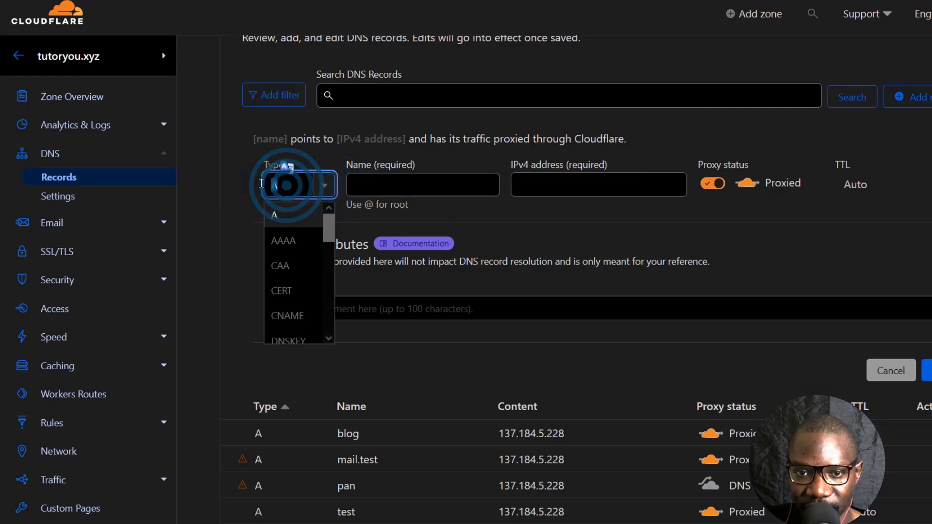
type("tx")
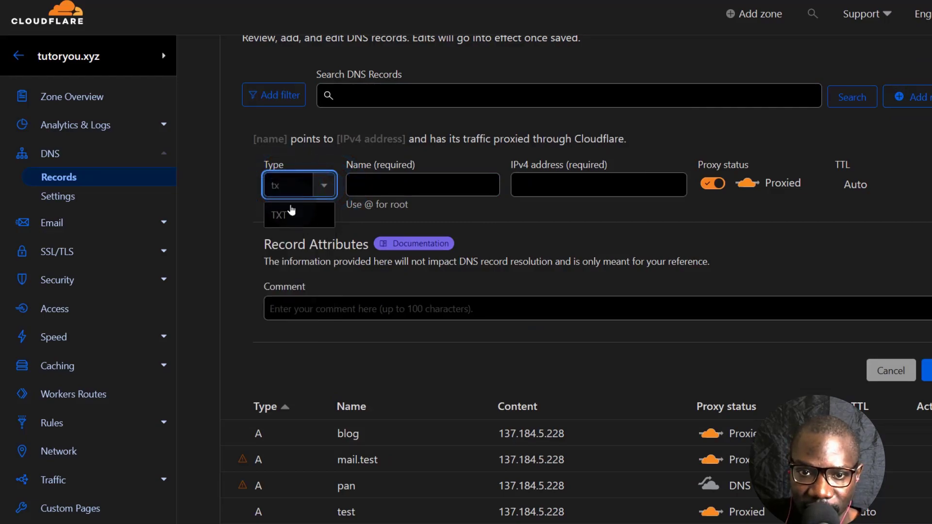
left_click(290, 213)
right_click(360, 176)
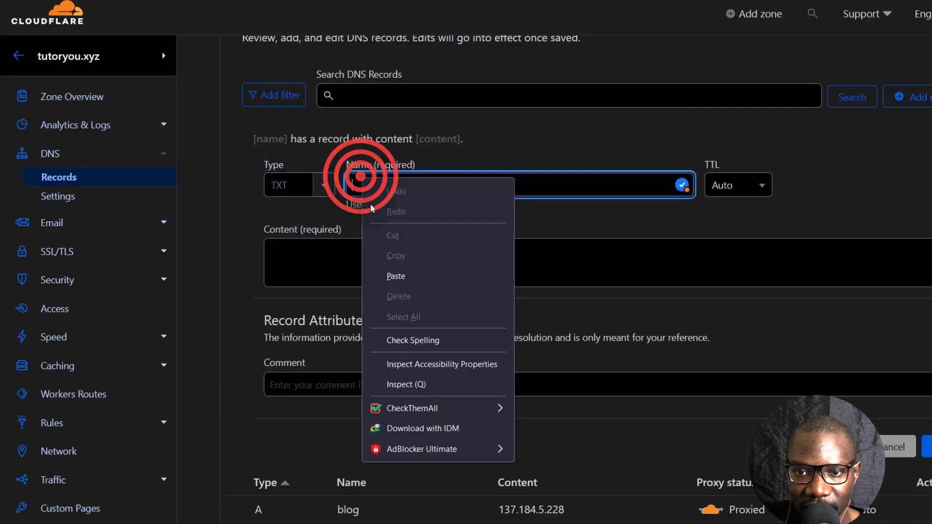
left_click(394, 275)
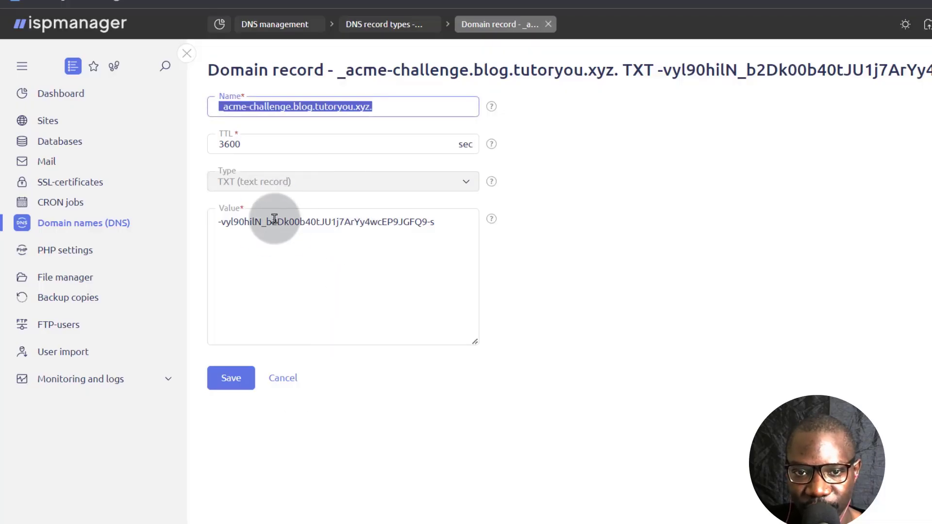
- Copy the challenge token from ispmanager into the Cloudflare record's Content field
triple_click(274, 219)
right_click(275, 220)
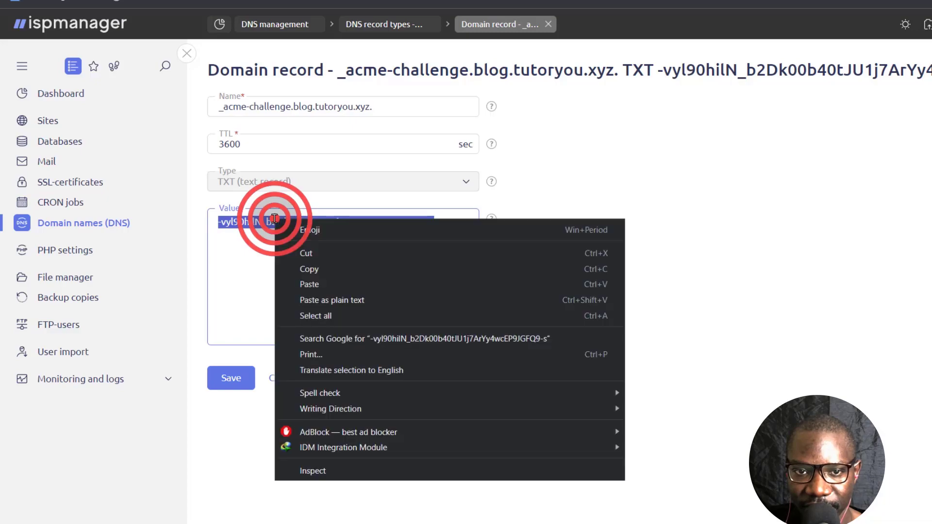
left_click(327, 266)
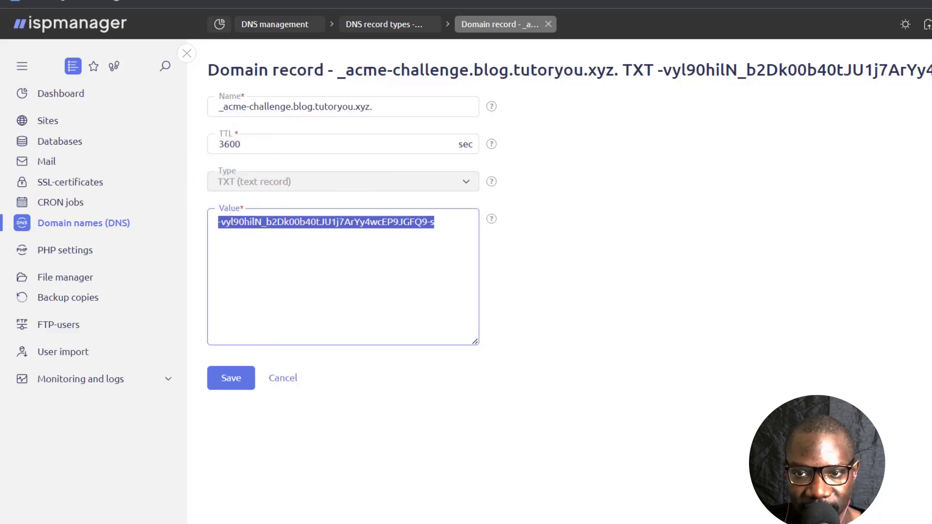
left_click(221, 514)
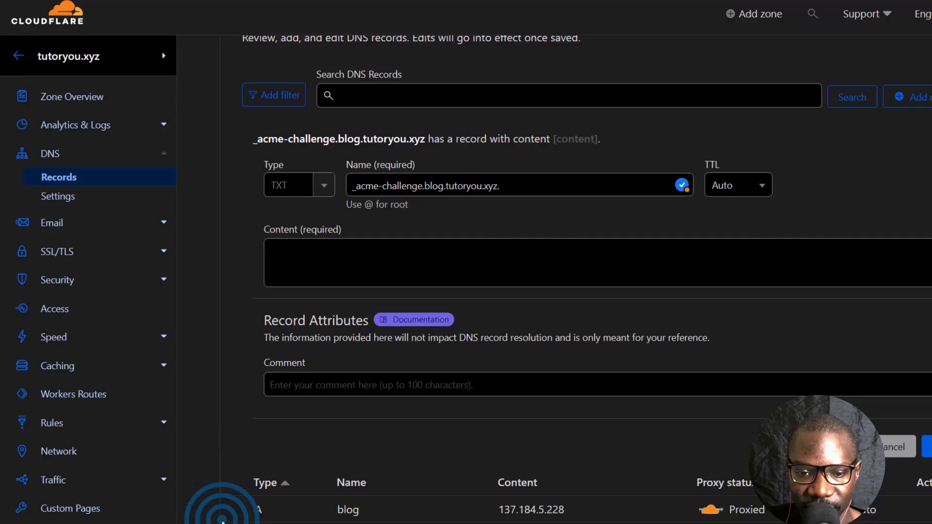
right_click(283, 263)
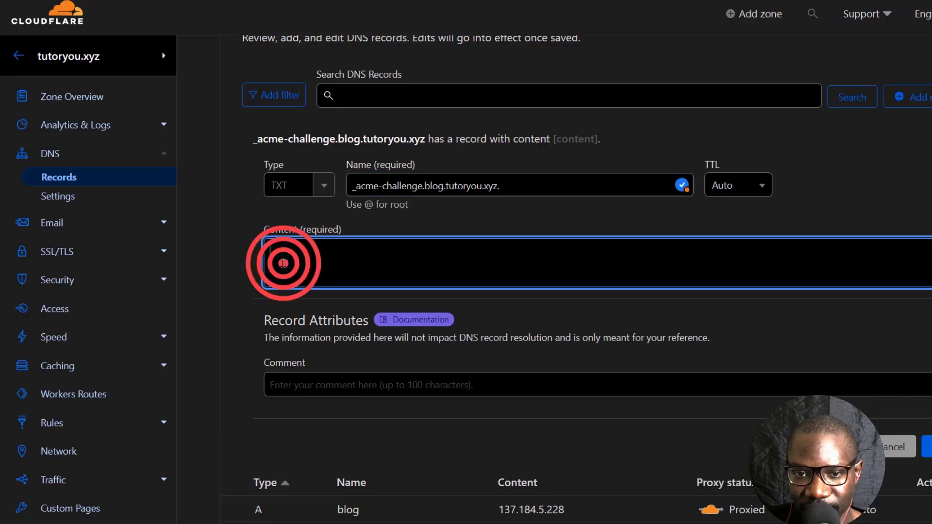
left_click(330, 362)
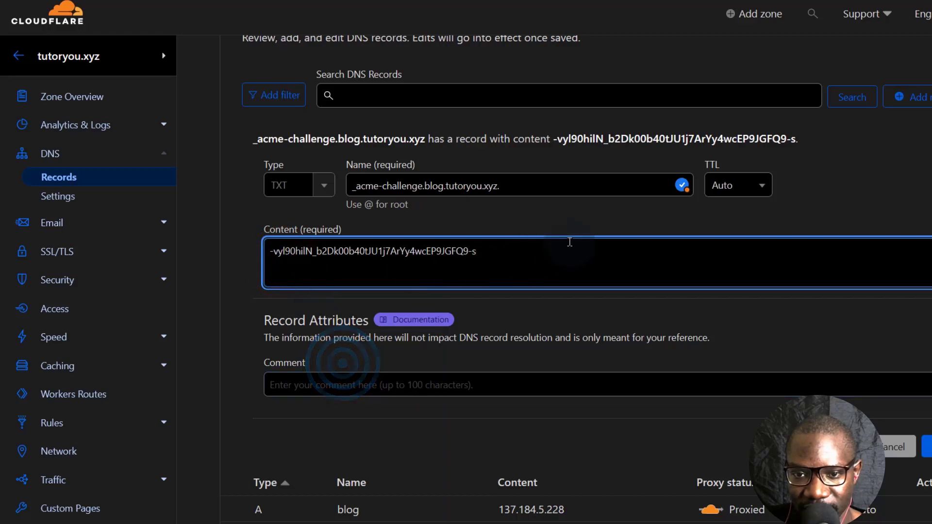
- Set the record TTL to 1 hr, then close the first challenge record in ispmanager
left_click(761, 187)
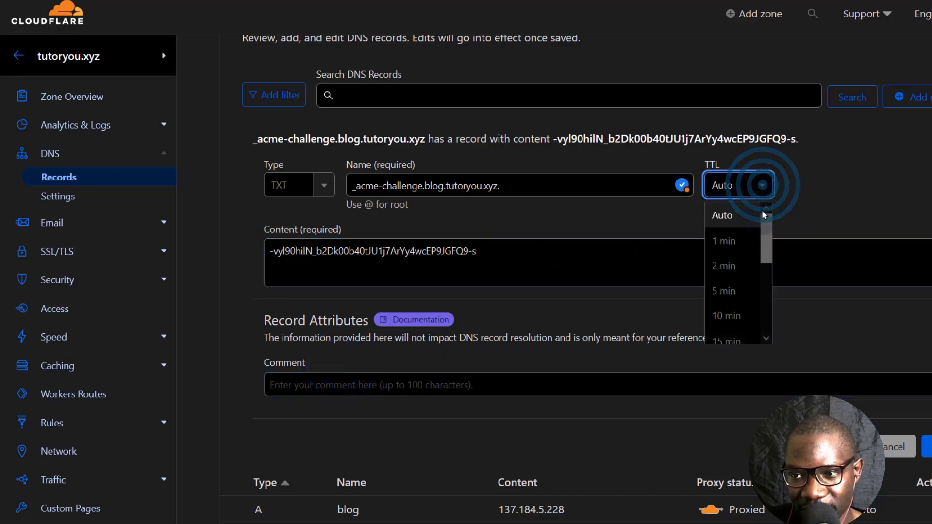
left_click_drag(770, 239, 776, 318)
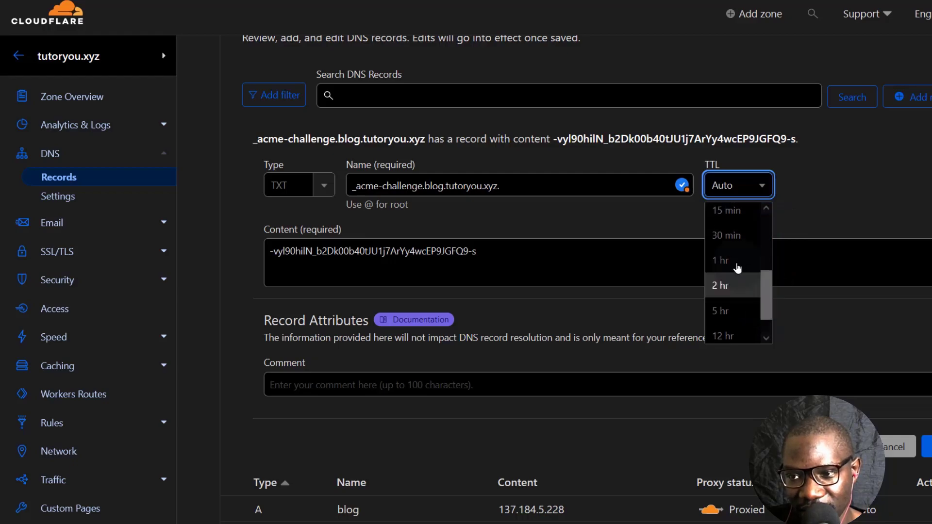
left_click(728, 255)
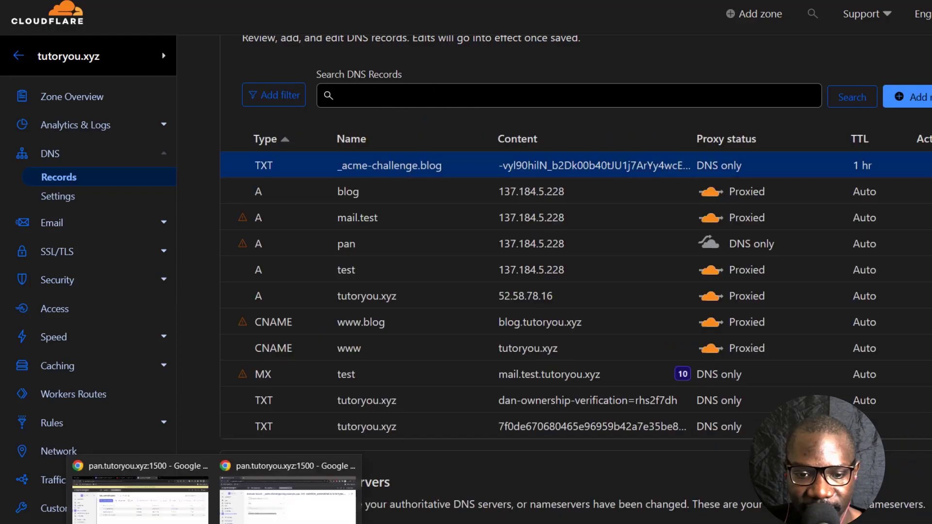
left_click(269, 514)
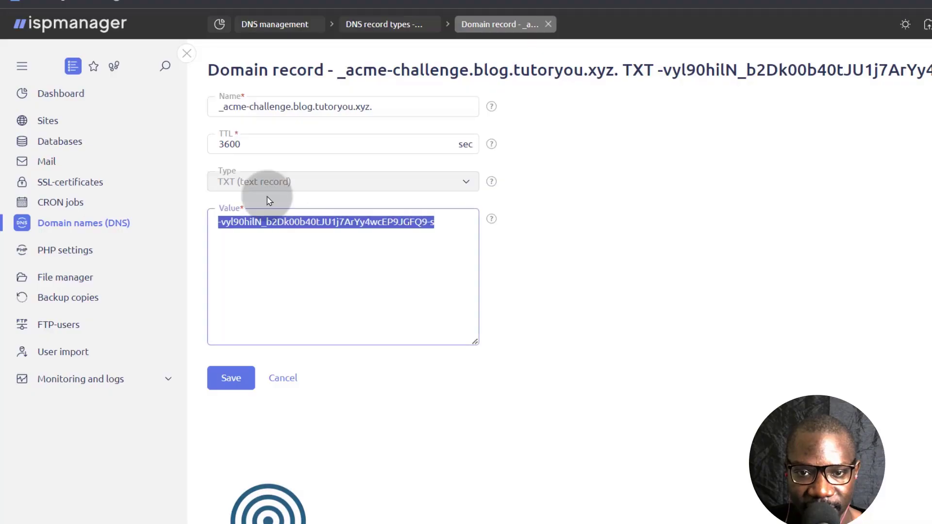
left_click(187, 53)
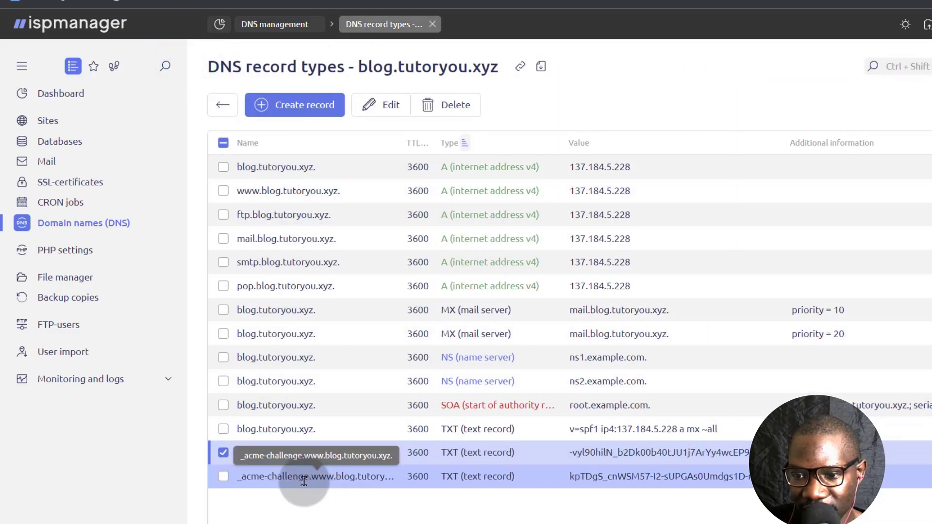
left_click(303, 480)
left_click(383, 103)
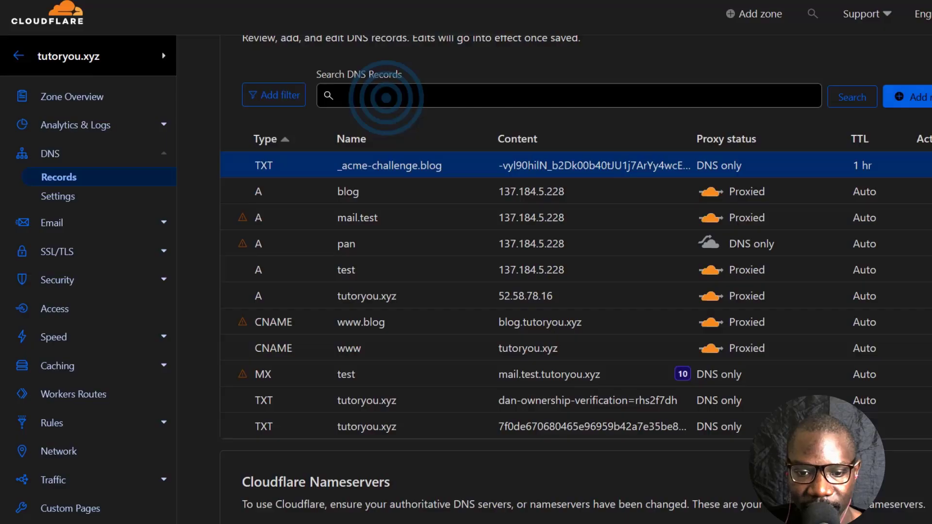
left_click(925, 103)
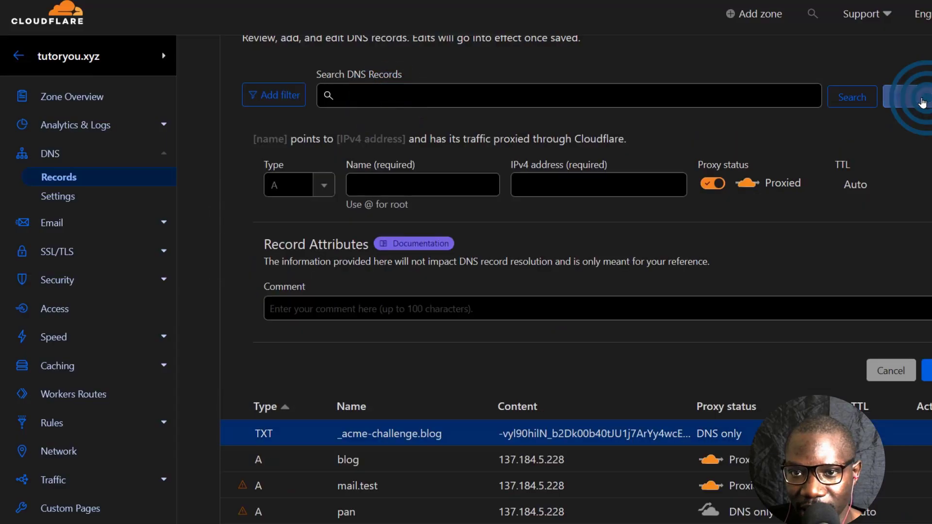
left_click(297, 183)
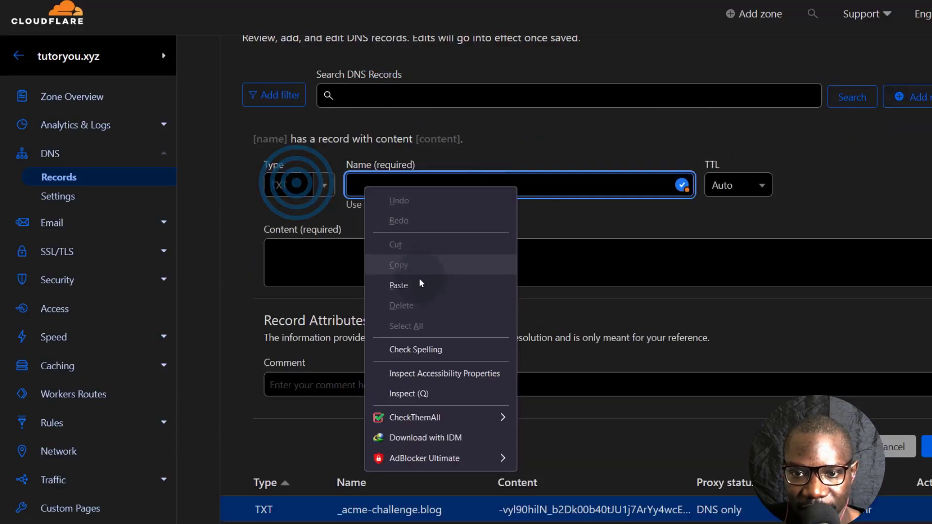
left_click(416, 282)
- Paste the www challenge token into the record and set its TTL to 1 hr
right_click(318, 255)
left_click(350, 351)
left_click(738, 185)
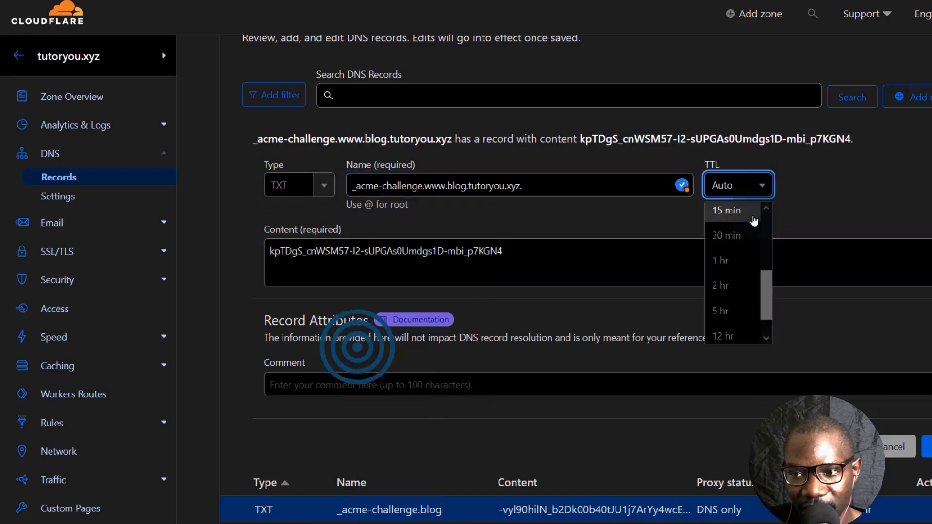
left_click(726, 257)
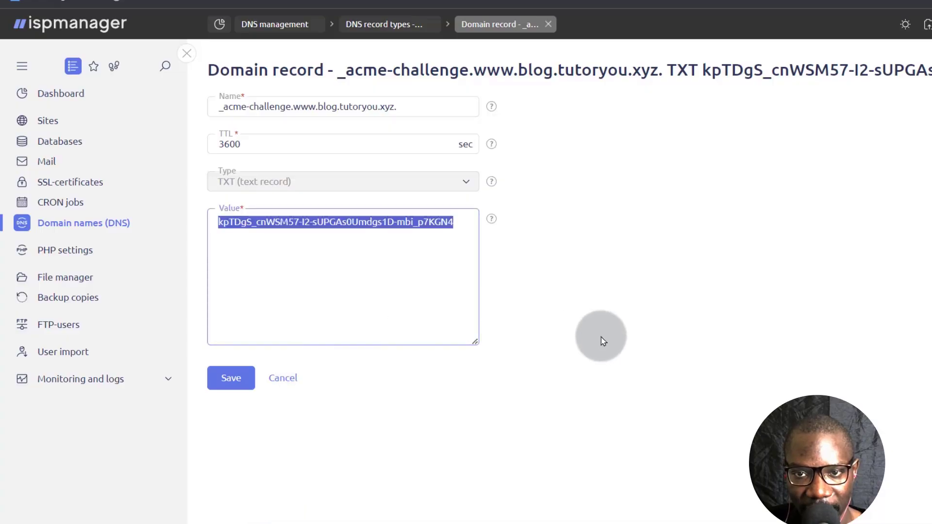
left_click(600, 338)
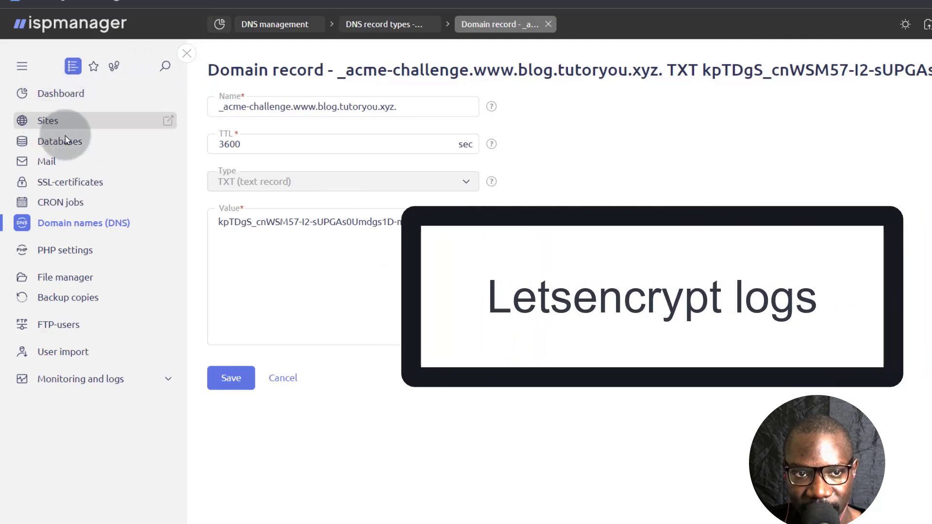
- Read the blog.tutoryou.xyz Let's Encrypt log events, then go back to the certificates list
left_click(73, 185)
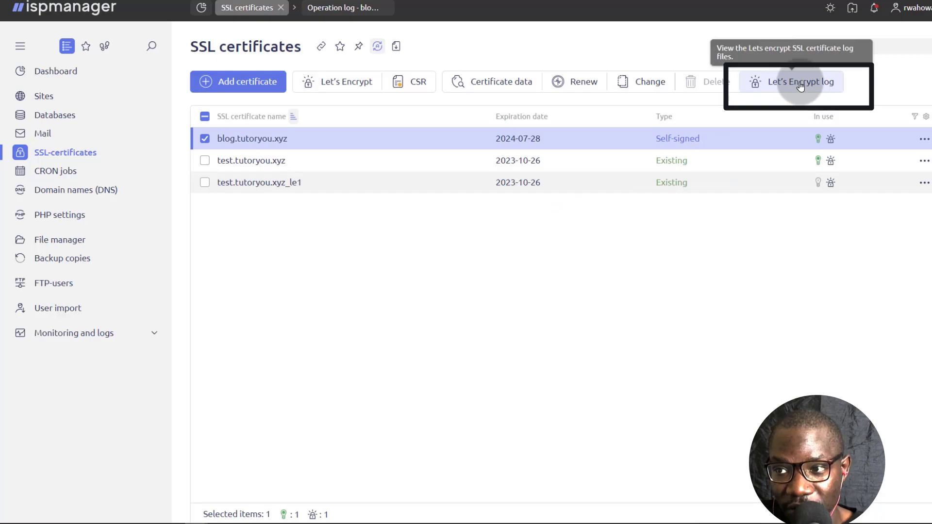
left_click(837, 100)
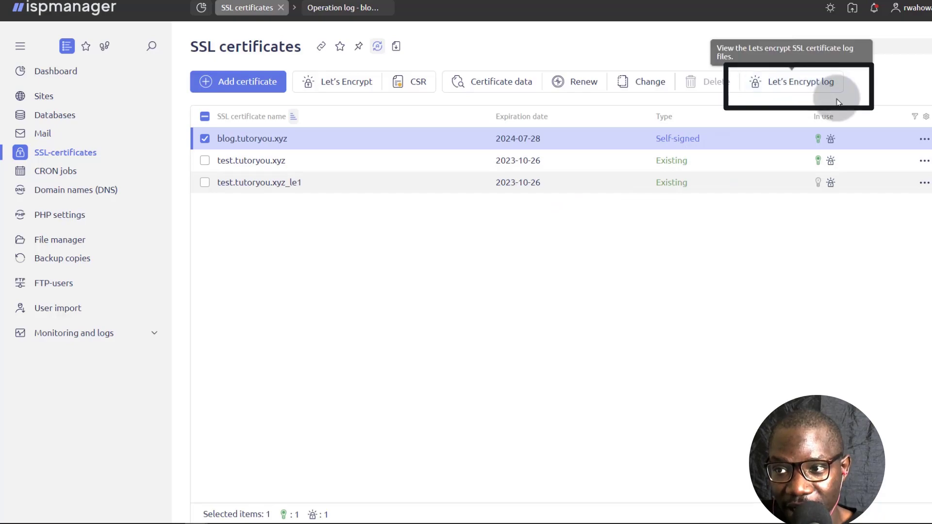
left_click(784, 84)
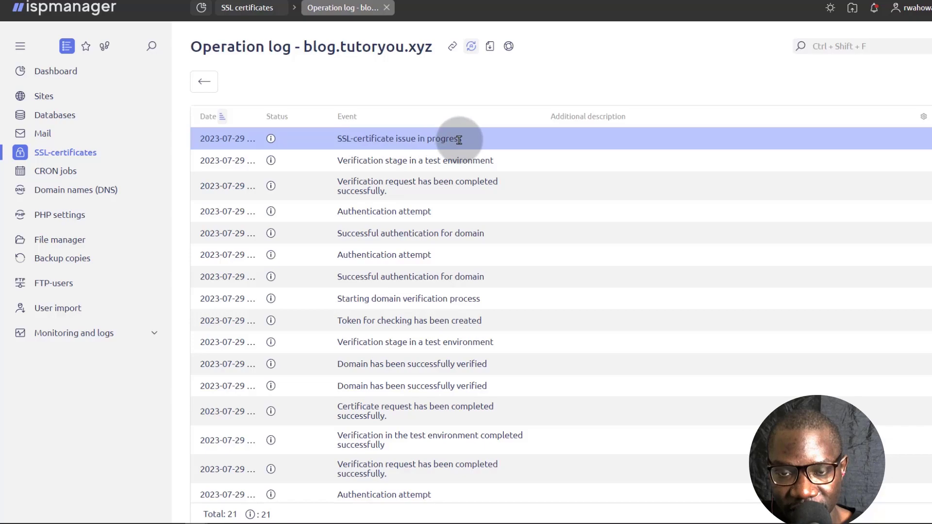
left_click_drag(458, 140, 339, 115)
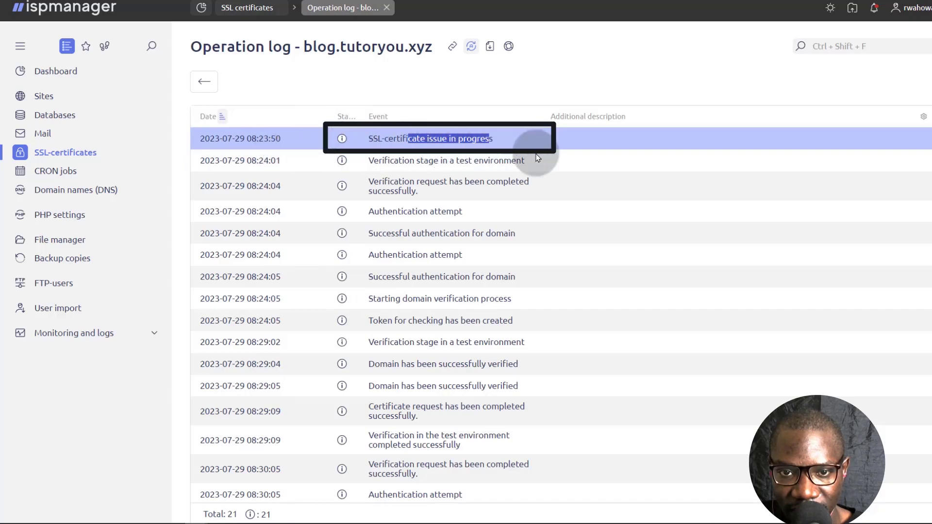
scroll(558, 286, "down", 2)
scroll(524, 357, "up", 2)
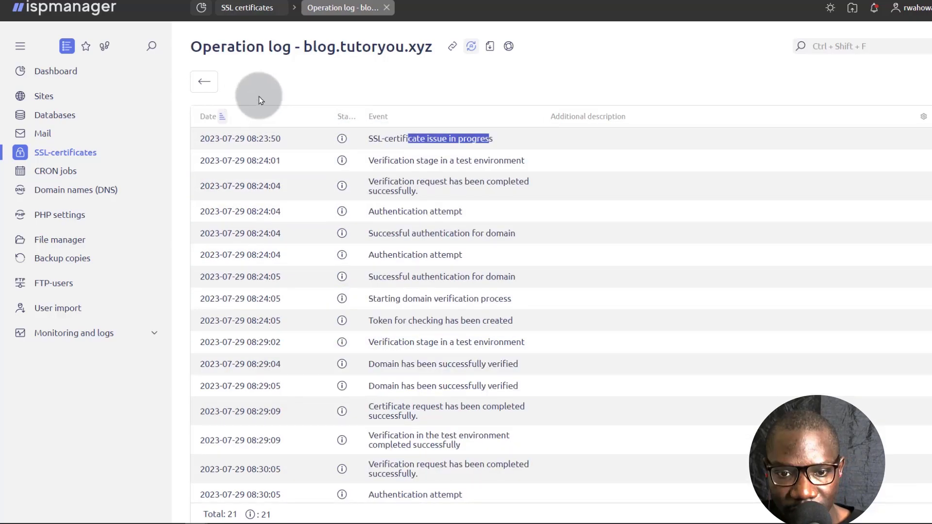
left_click(203, 81)
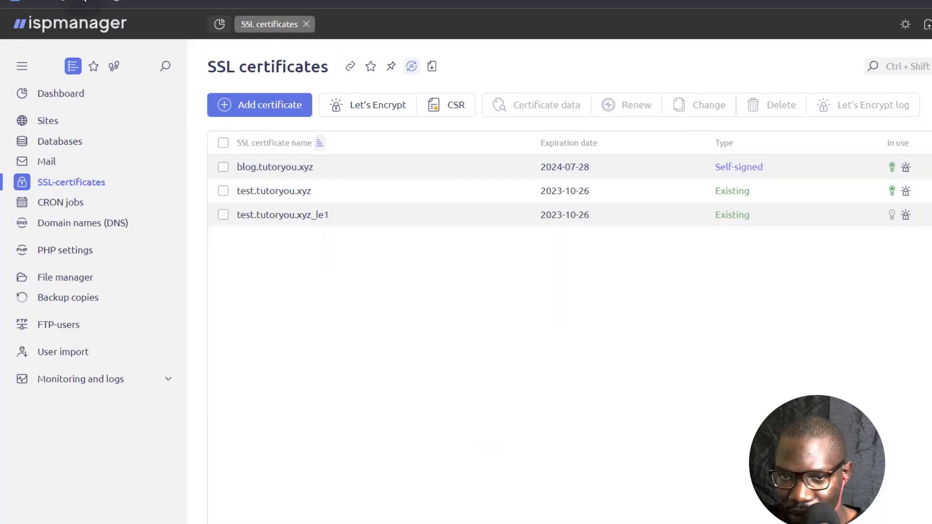
left_click(396, 187)
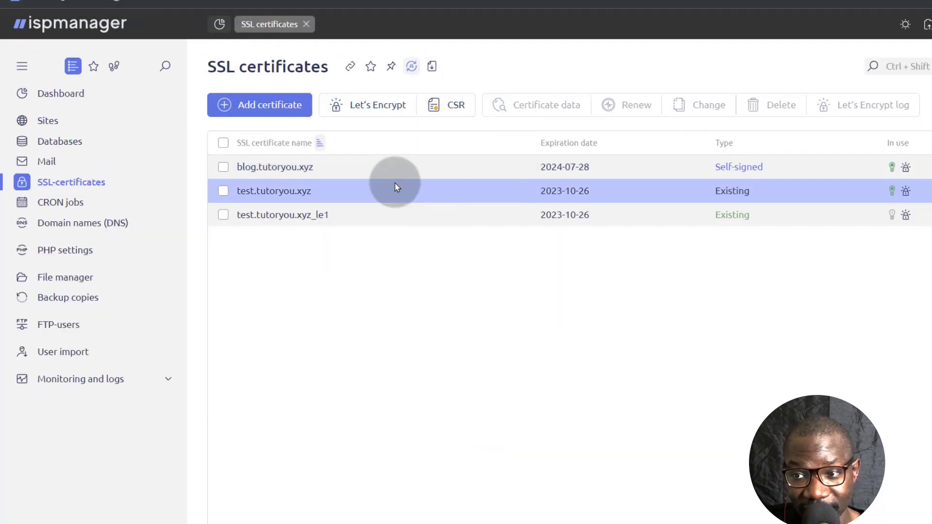
left_click(346, 172)
left_click(281, 189)
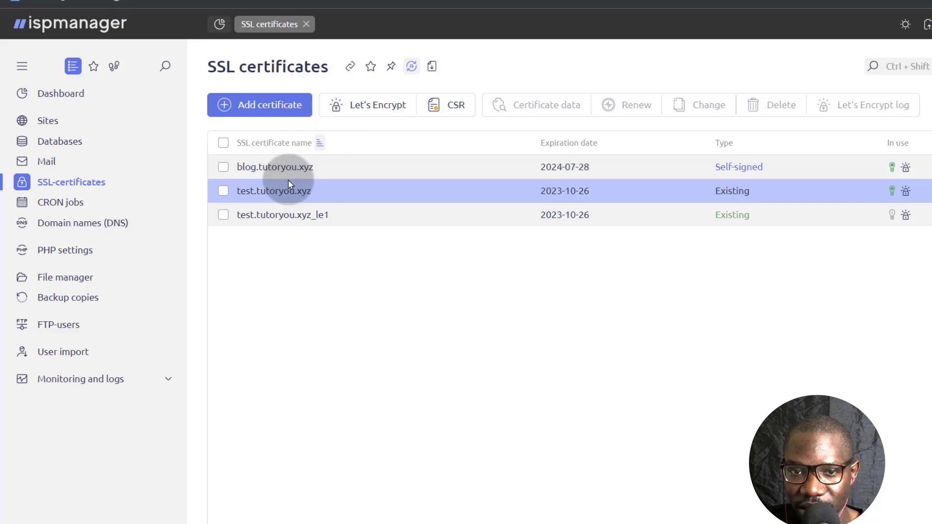
left_click(254, 170)
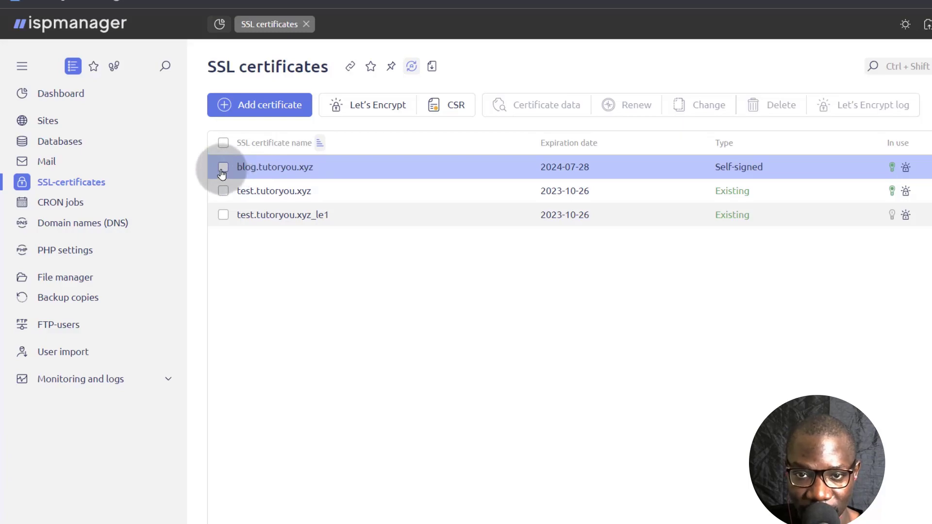
left_click(372, 108)
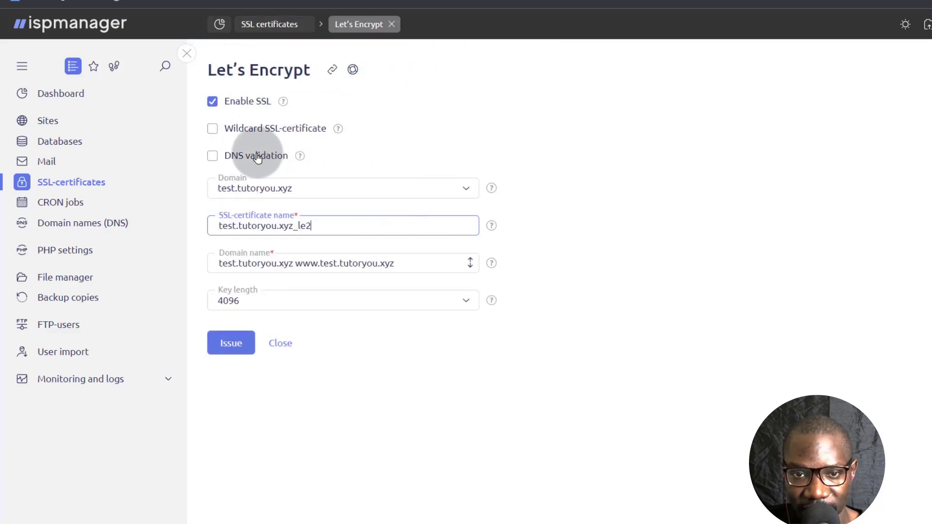
- Issue a Let's Encrypt certificate for blog.tutoryou.xyz with default settings, then select the self-signed blog certificate
left_click(323, 192)
left_click(265, 234)
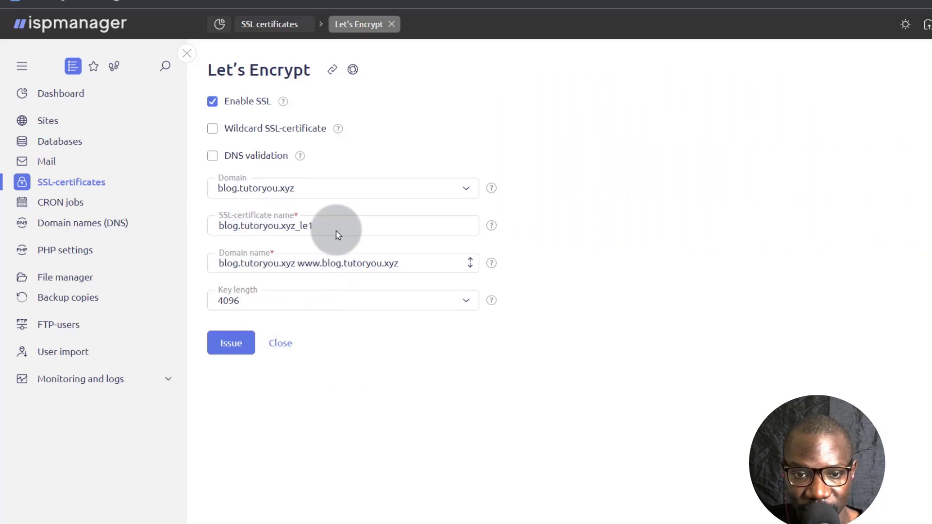
left_click(232, 338)
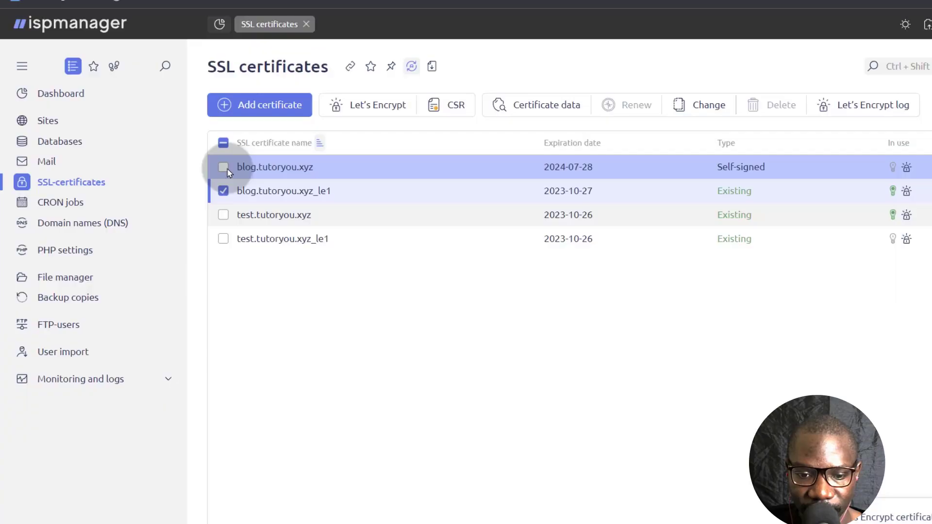
left_click(223, 166)
- Delete only the self-signed blog.tutoryou.xyz certificate, keeping blog.tutoryou.xyz_le1
left_click(223, 191)
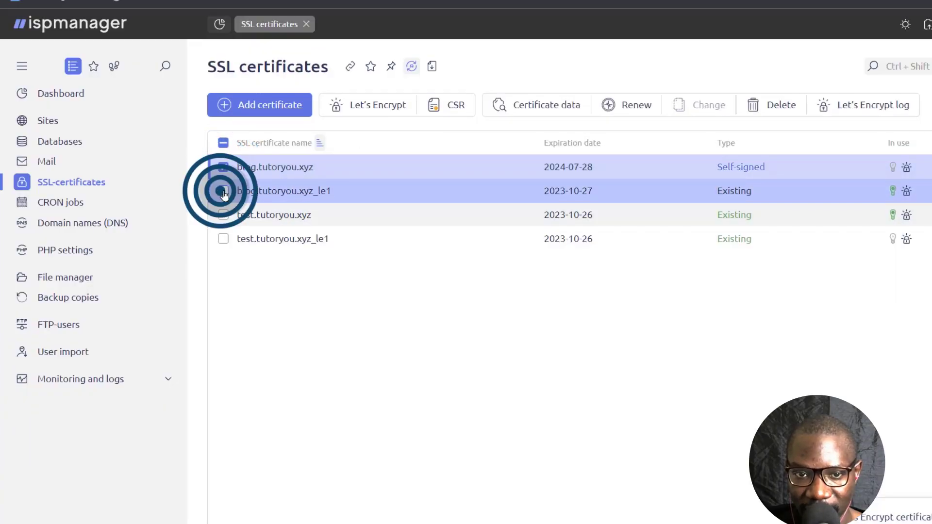
left_click(786, 104)
left_click(420, 316)
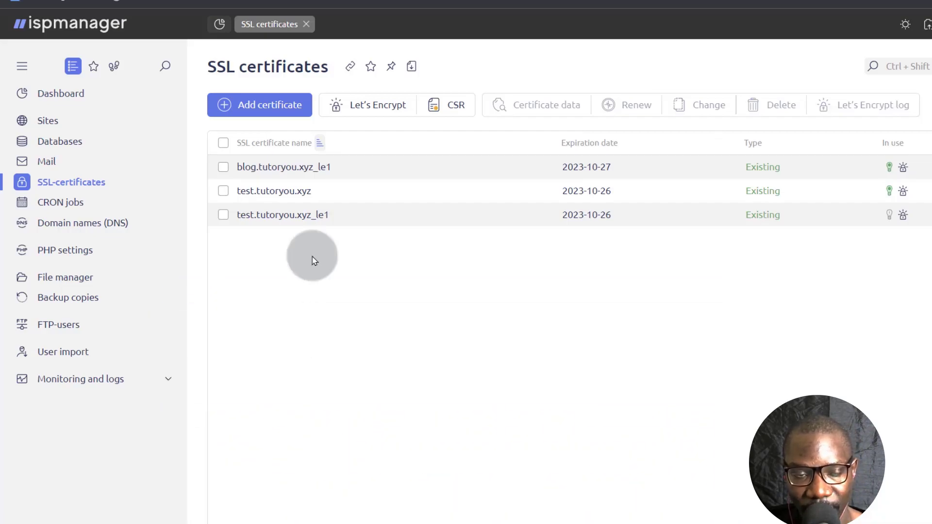
left_click(49, 122)
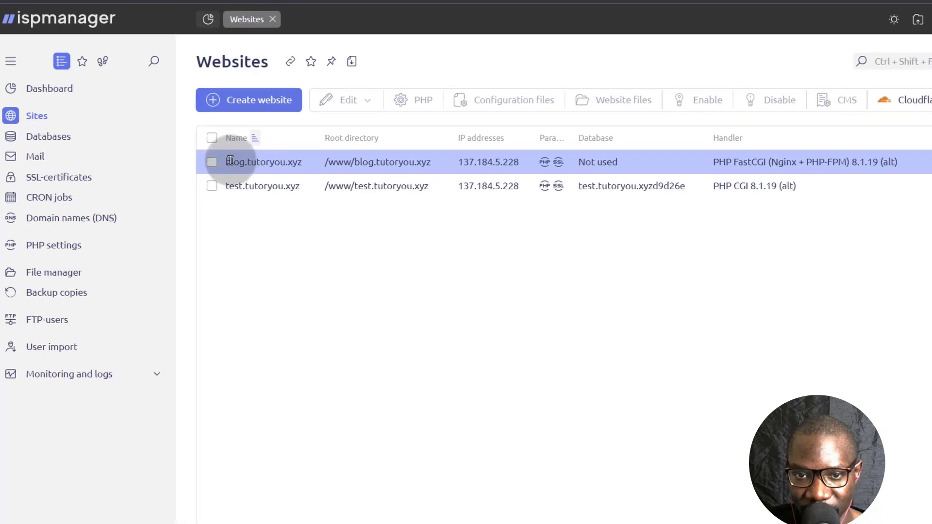
- Select the blog.tutoryou.xyz site in Sites and open its CMS web scripts list
left_click(212, 163)
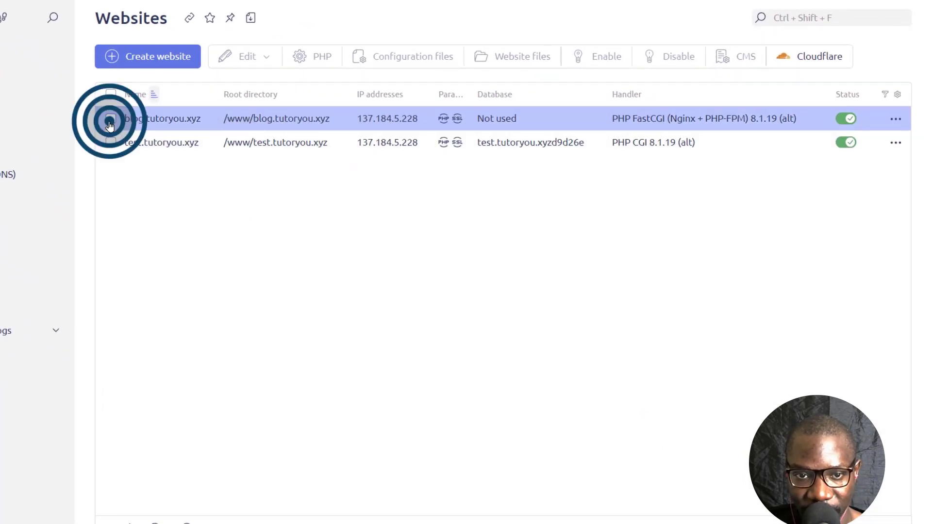
left_click(198, 119)
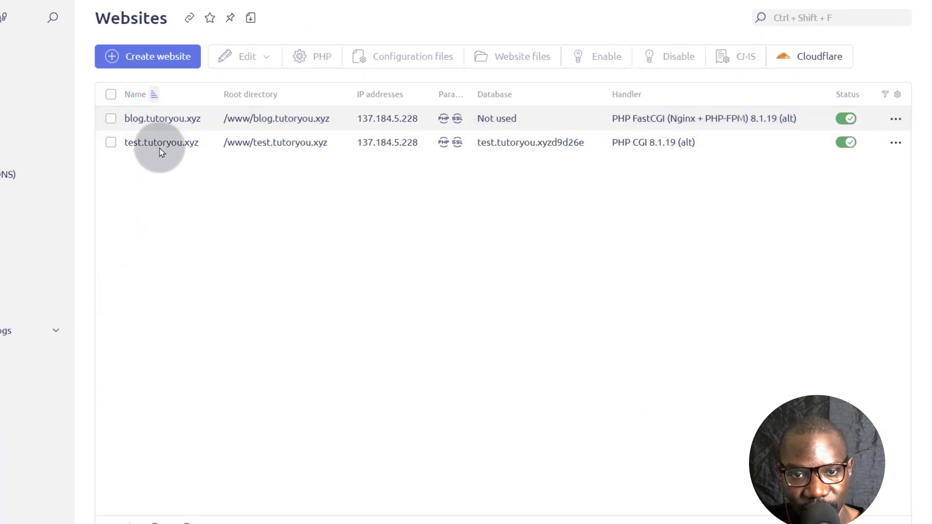
left_click(119, 123)
left_click(110, 120)
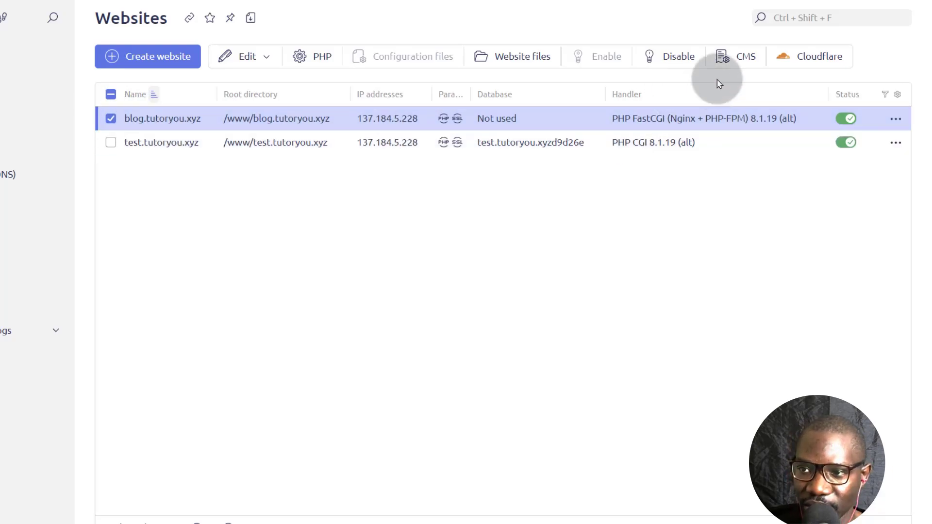
left_click(745, 58)
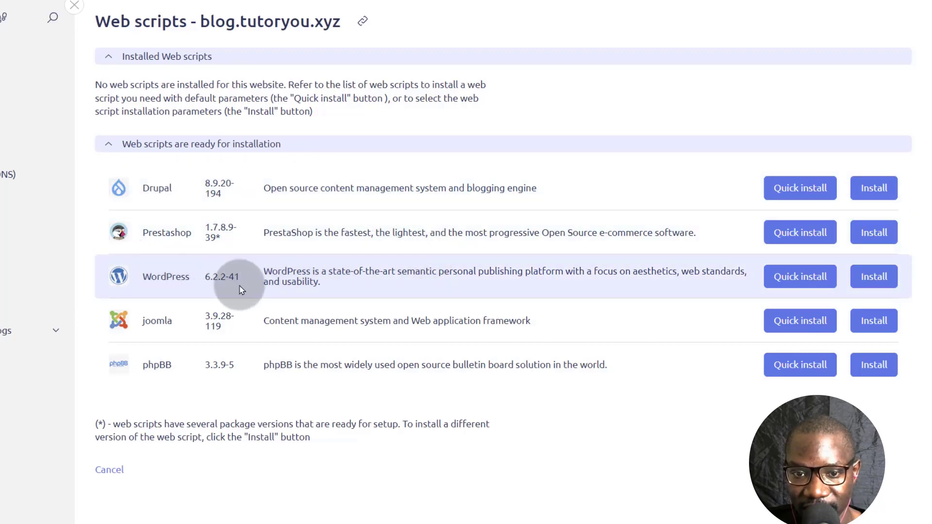
- Start a WordPress quick install on blog.tutoryou.xyz and accept the license agreement
left_click(799, 280)
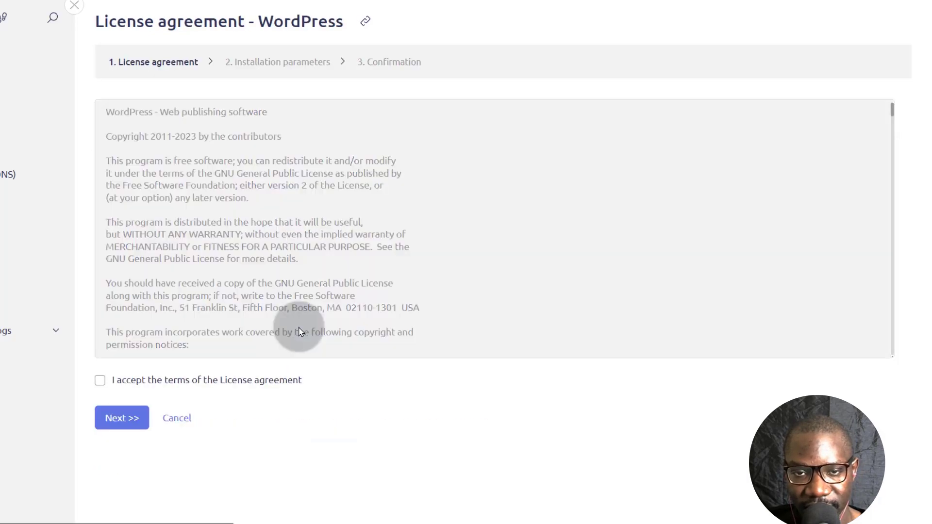
left_click(100, 379)
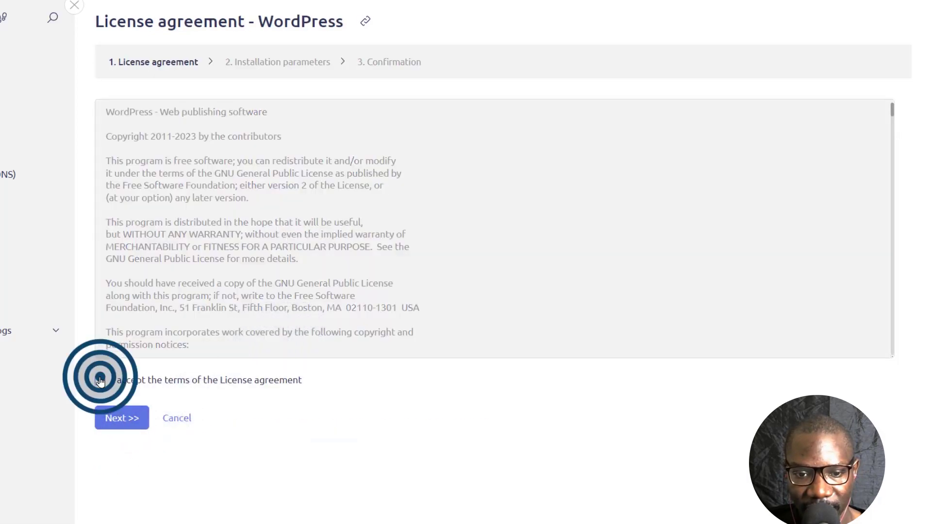
left_click(119, 419)
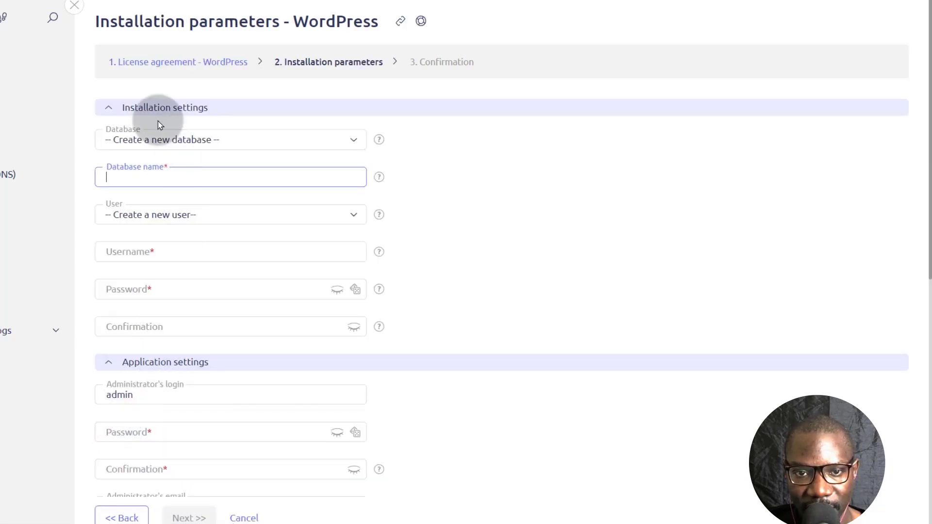
- Enter database name wpdb8, set the database user, and generate database and admin passwords
left_click(129, 177)
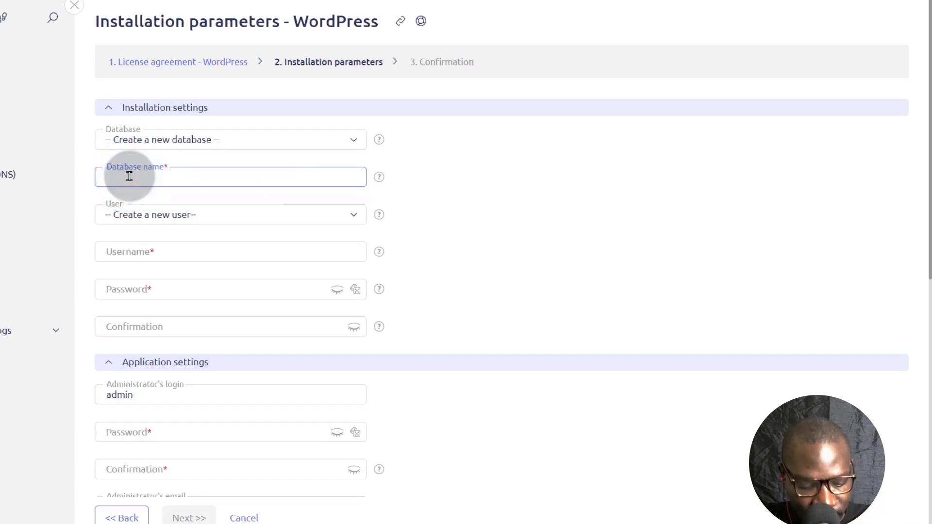
type("wpdb8")
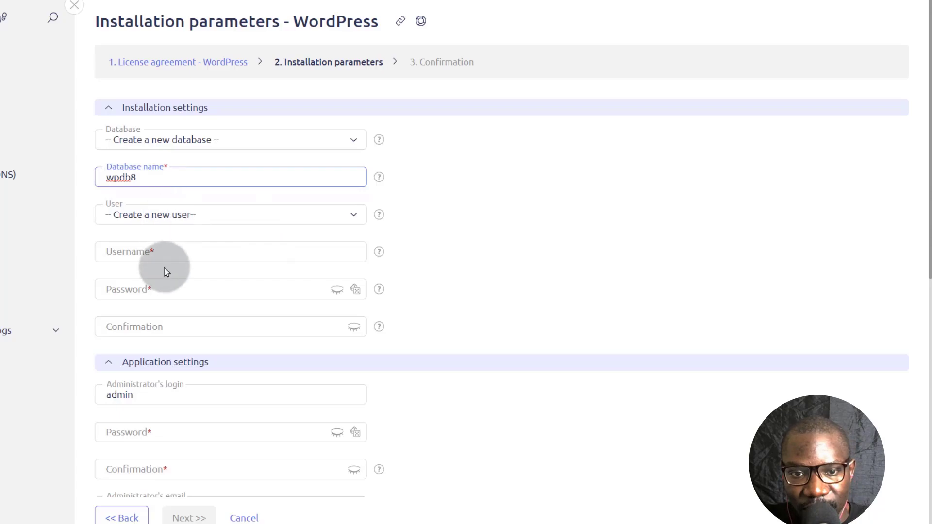
left_click(163, 251)
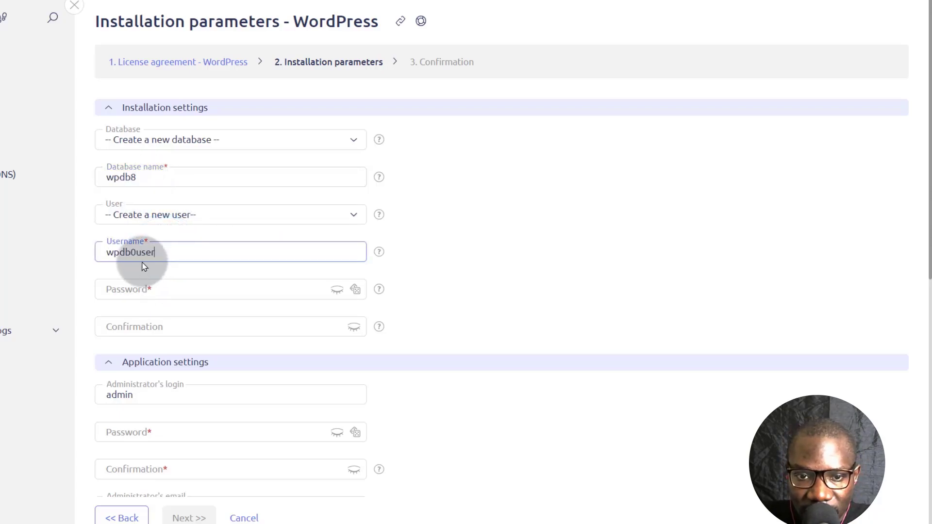
left_click(135, 249)
left_click(358, 291)
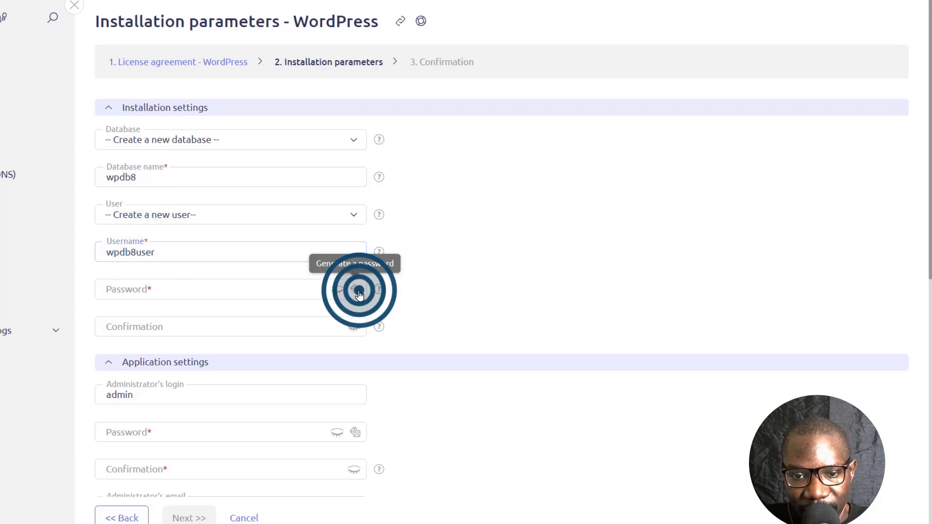
scroll(195, 192, "down", 5)
scroll(225, 281, "up", 4)
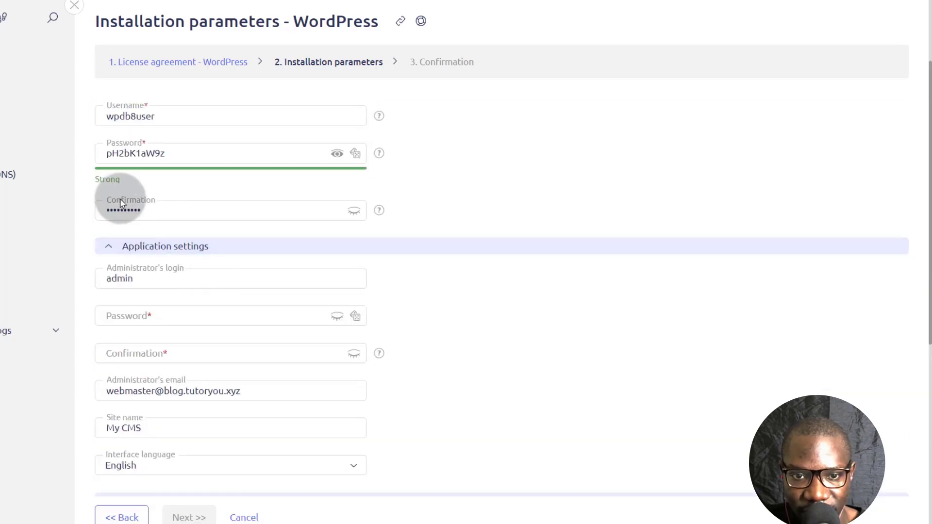
double_click(142, 278)
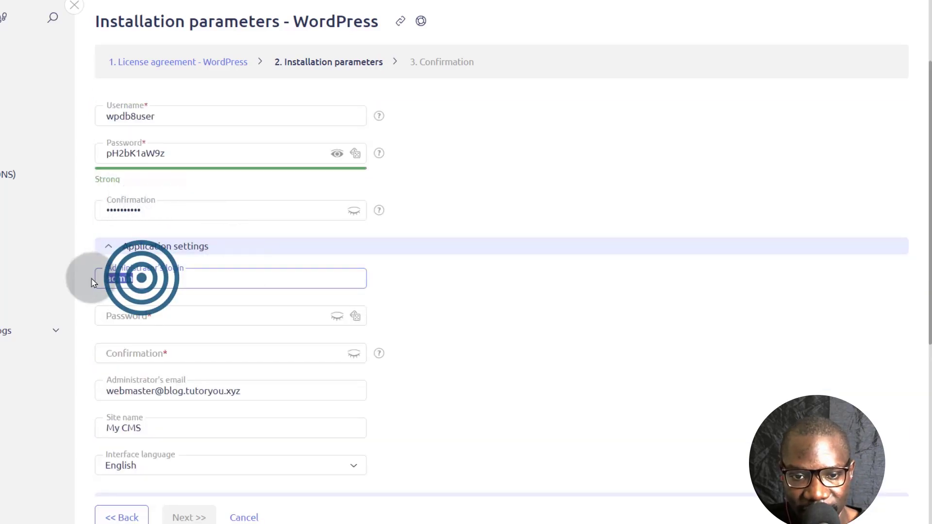
left_click(143, 318)
left_click(354, 317)
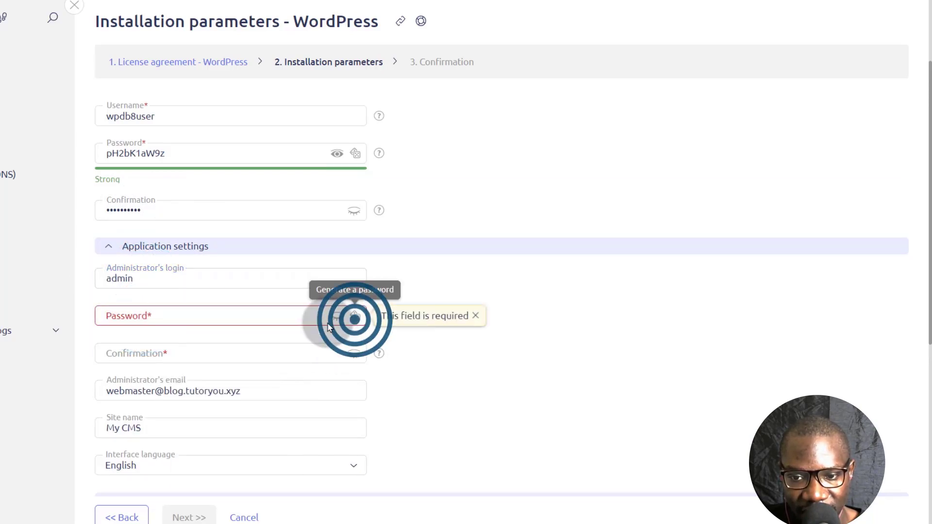
scroll(291, 339, "down", 8)
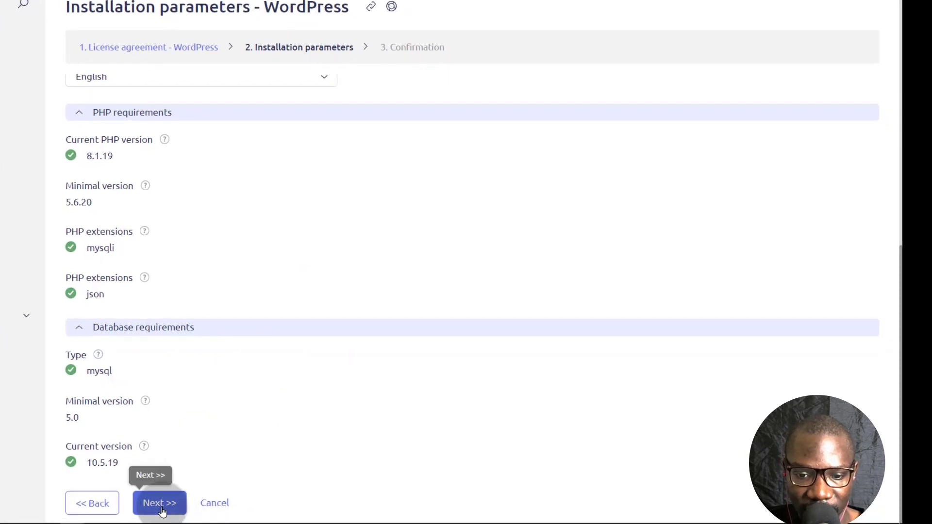
- Confirm and run the WordPress installation, then select blog.tutoryou.xyz in the websites list
left_click(163, 511)
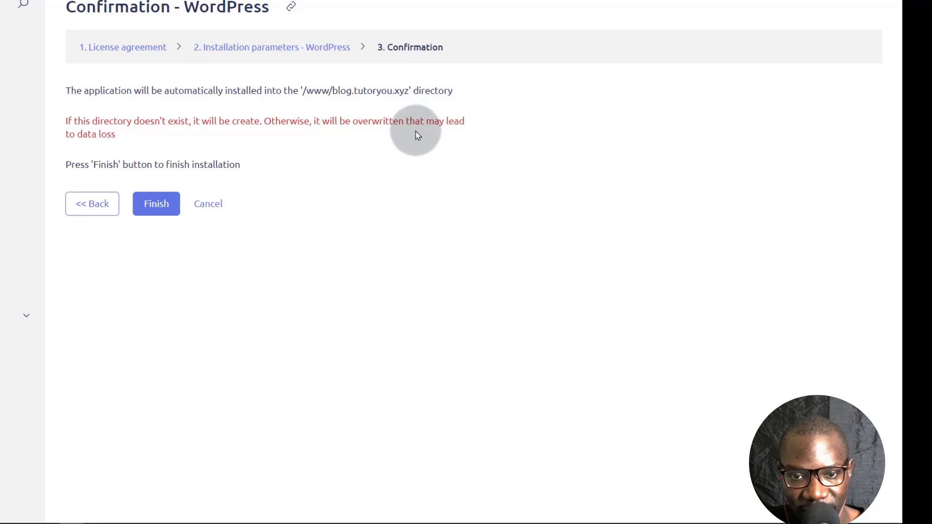
left_click(155, 211)
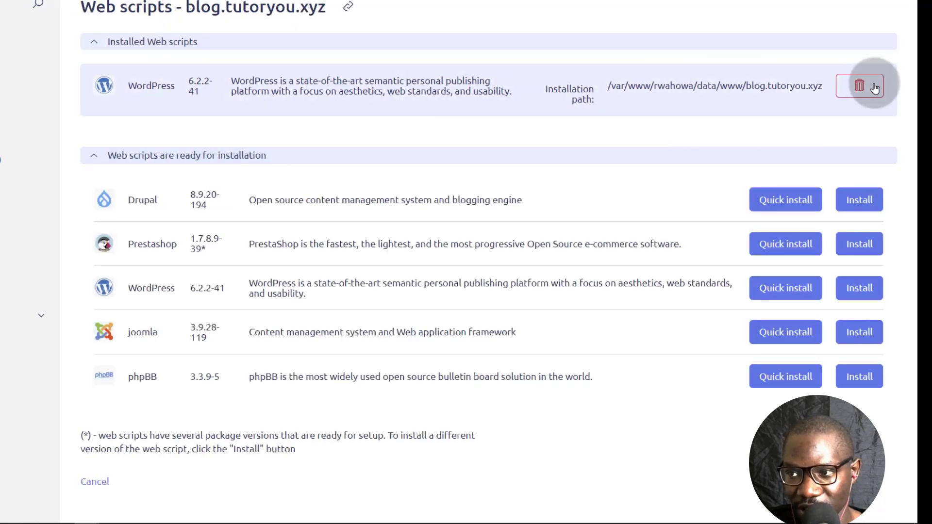
scroll(877, 119, "up", 1)
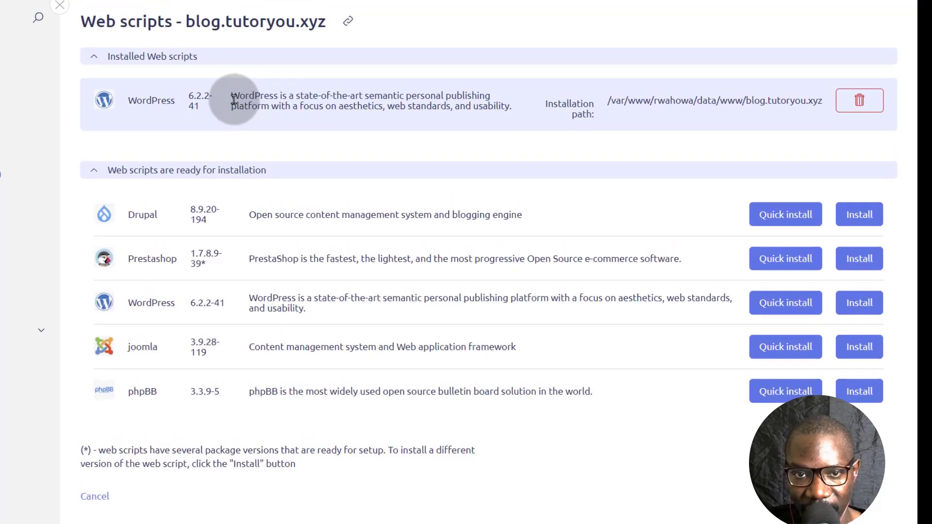
left_click(153, 103)
left_click(194, 97)
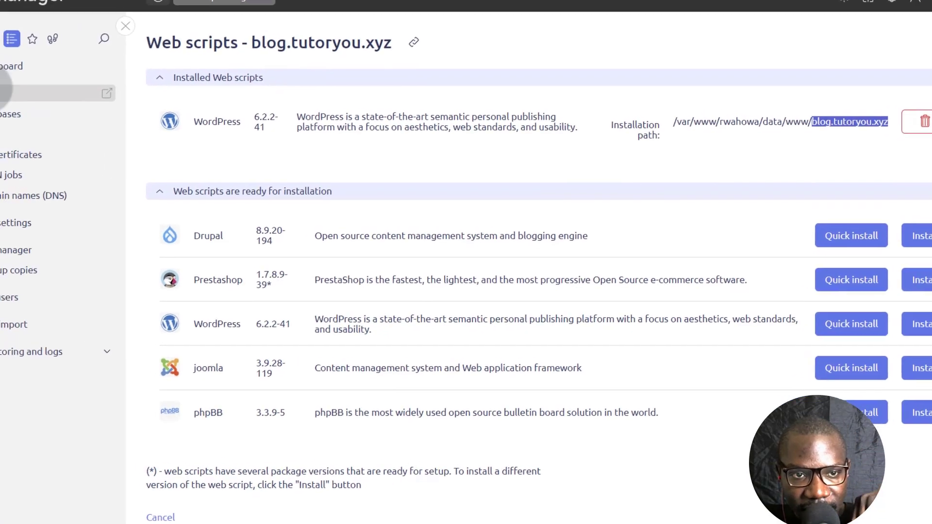
left_click(46, 111)
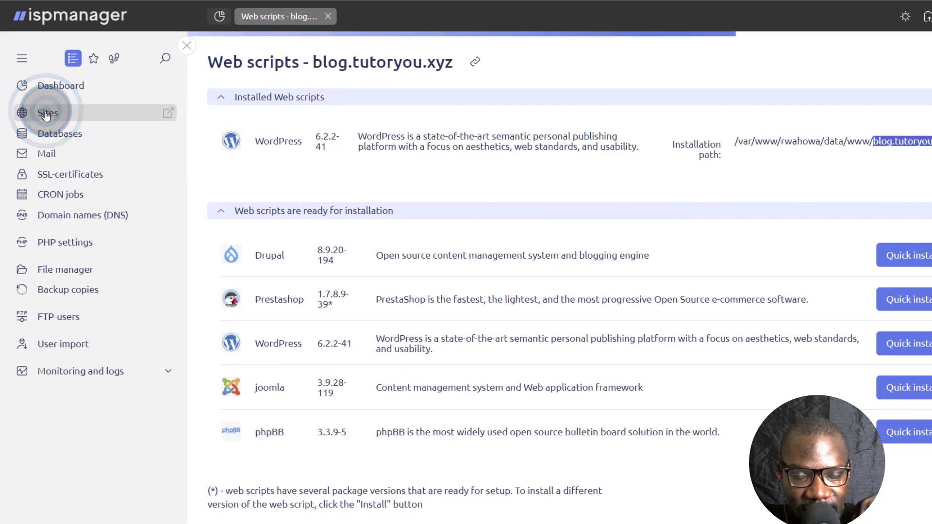
left_click(223, 159)
- Change blog.tutoryou.xyz's PHP handler mode from FastCGI to CGI and save the settings
left_click(355, 95)
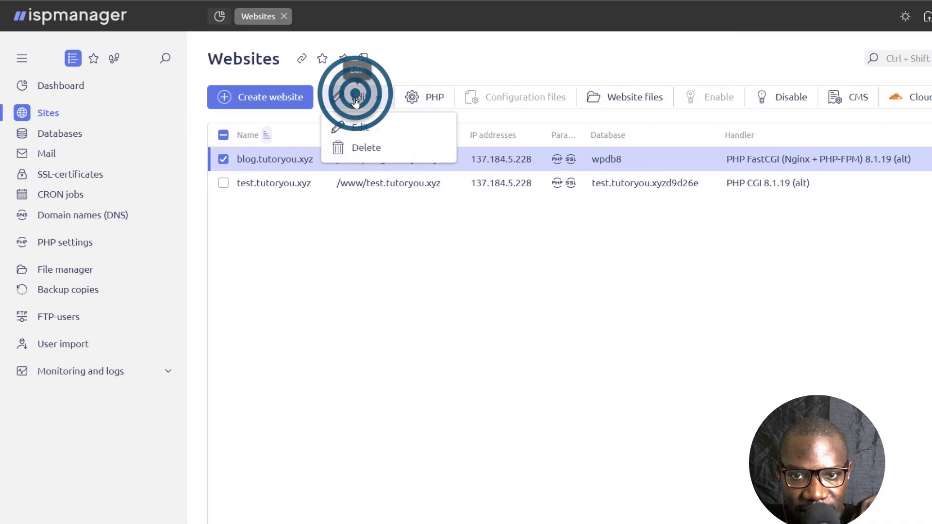
left_click(356, 125)
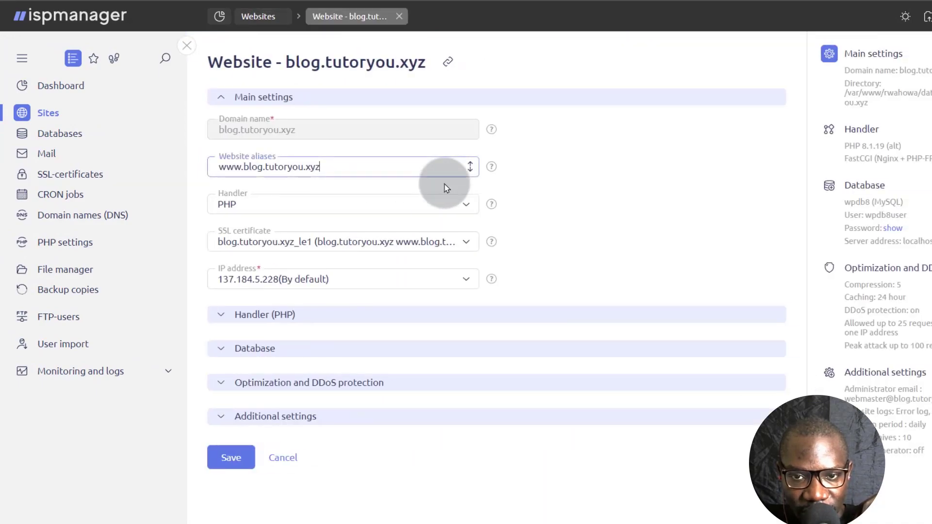
left_click(267, 314)
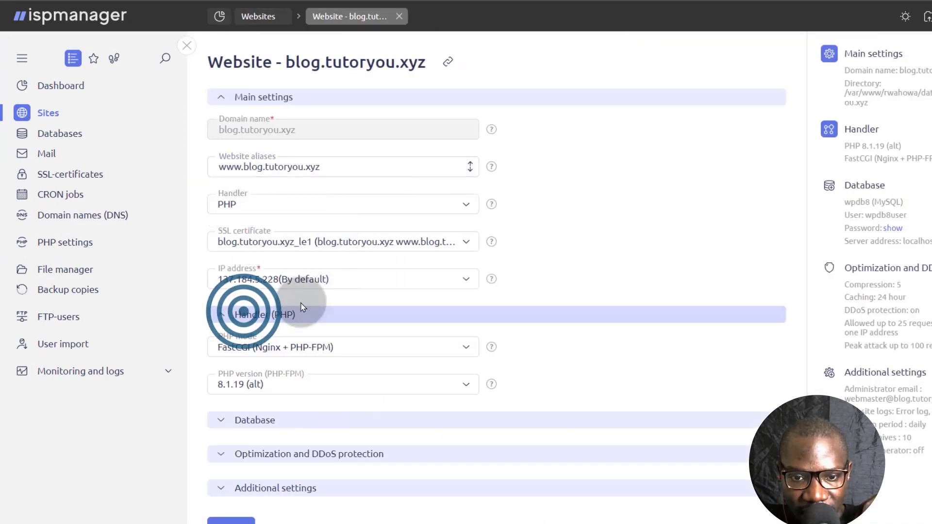
left_click(297, 349)
left_click(224, 394)
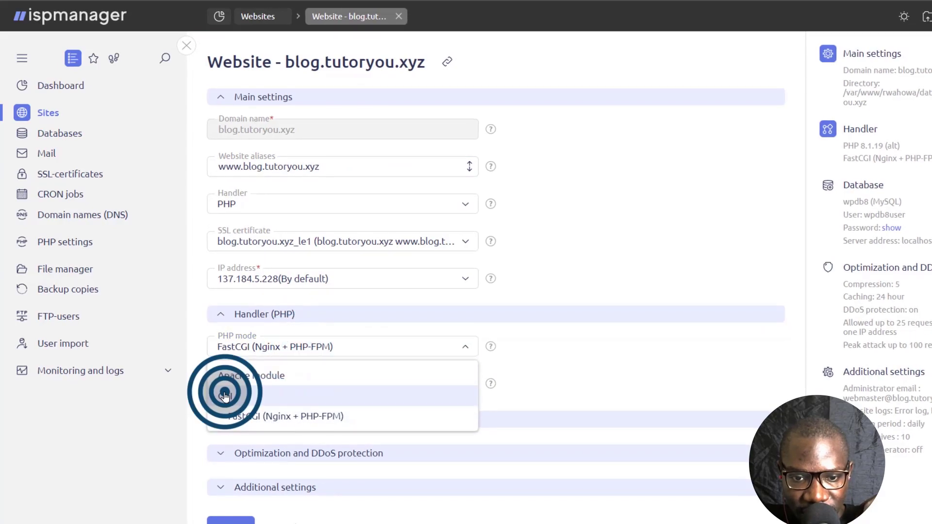
left_click(226, 518)
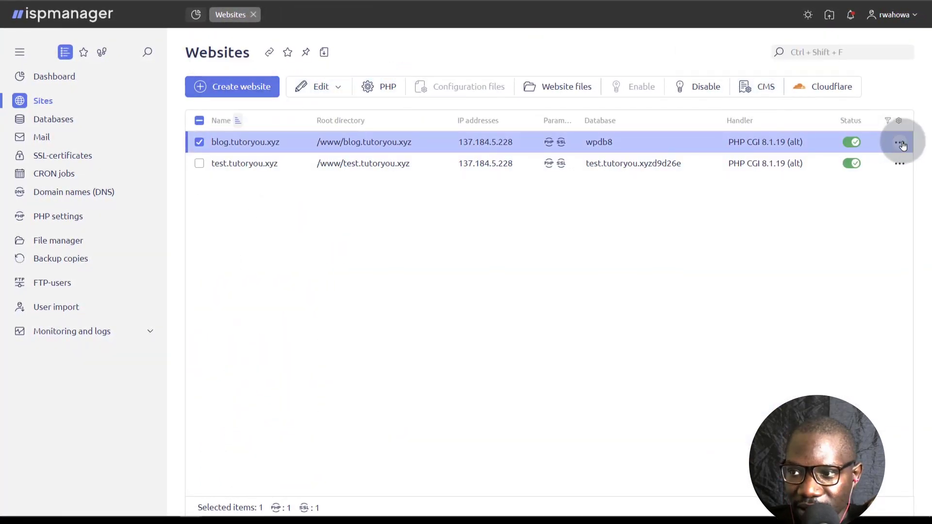
- View the live blog.tutoryou.xyz site in the browser, then check the SSL certificates list
left_click(902, 142)
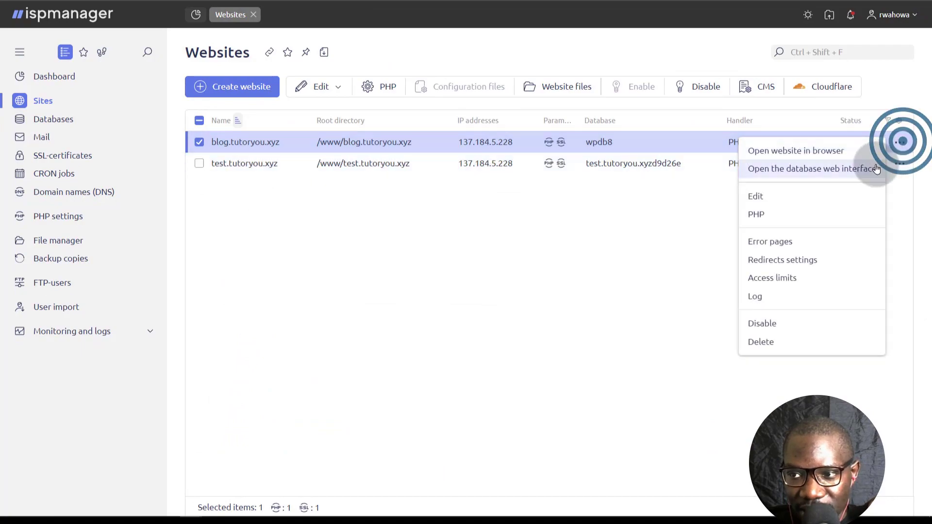
left_click(767, 152)
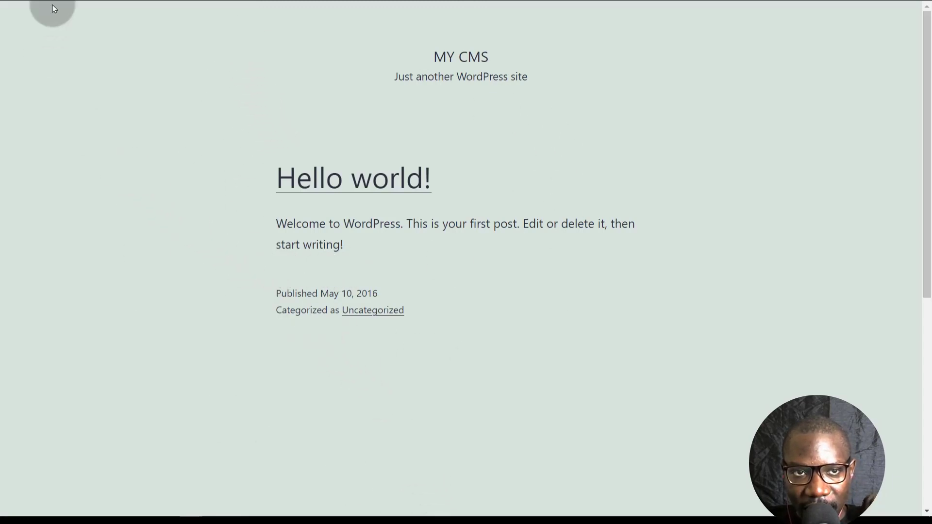
left_click(68, 1)
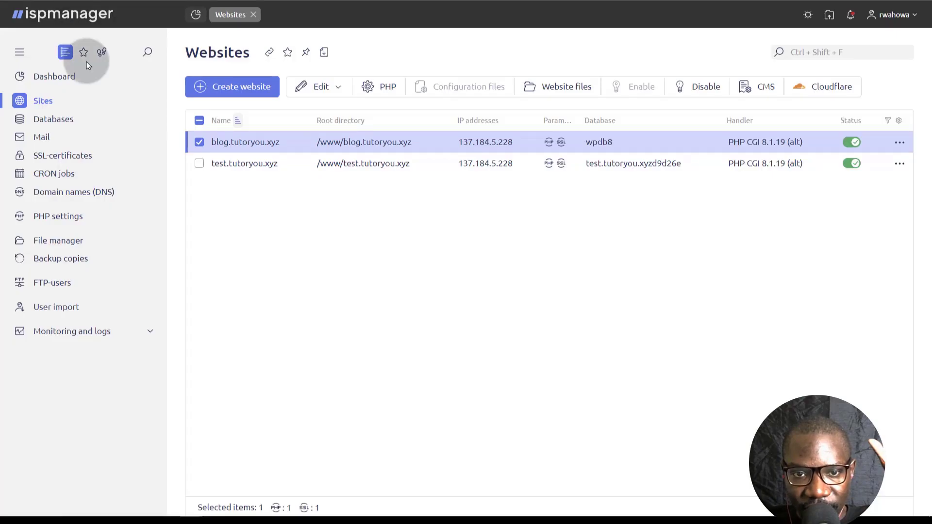
left_click(55, 157)
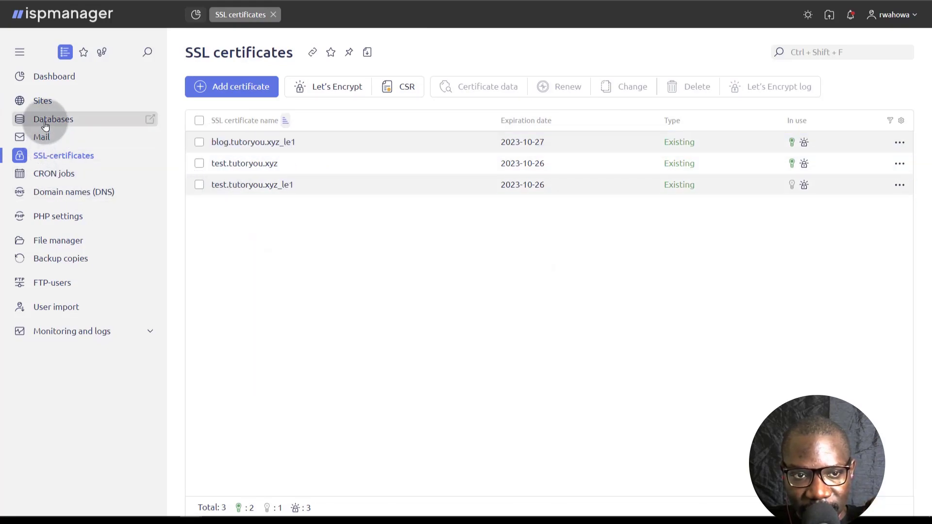
left_click(45, 100)
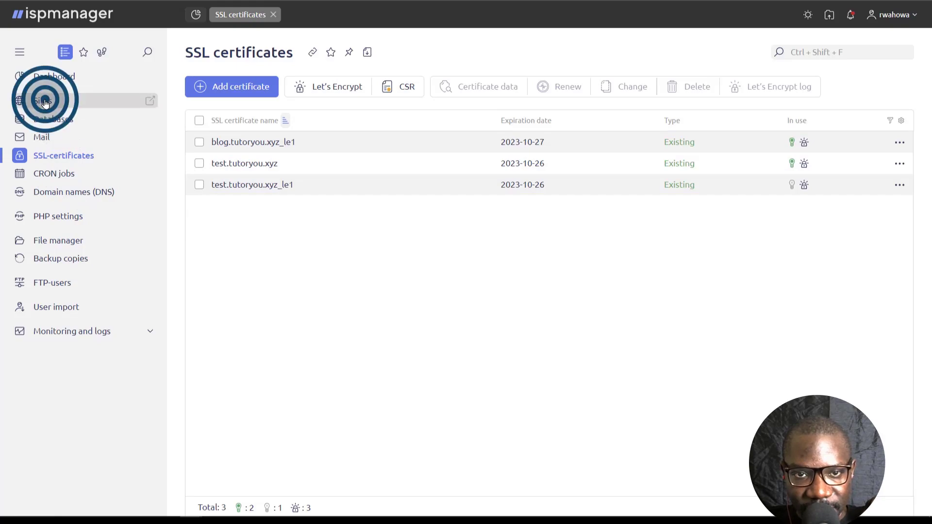
- Open blog.tutoryou.xyz's settings and review the available PHP handler versions
left_click(231, 145)
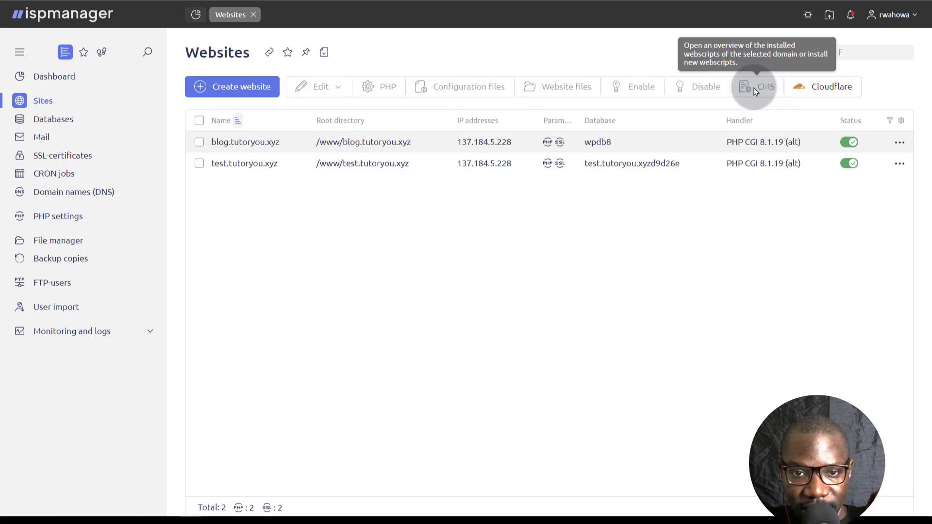
left_click(607, 163)
left_click(198, 144)
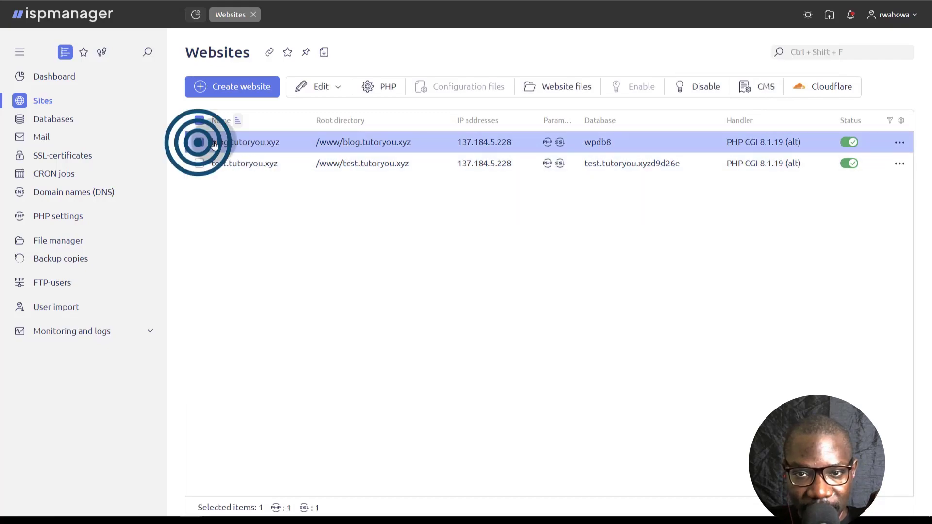
left_click(322, 85)
left_click(326, 117)
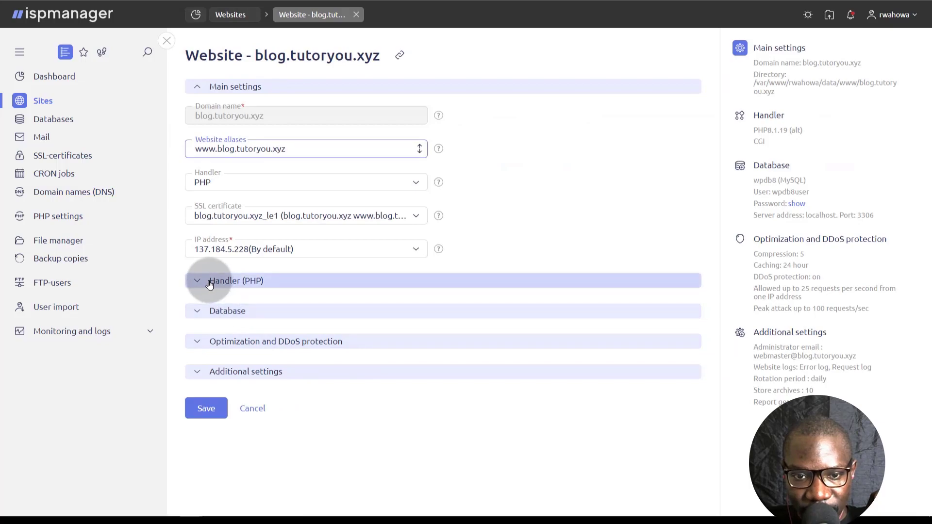
left_click(197, 281)
left_click(257, 336)
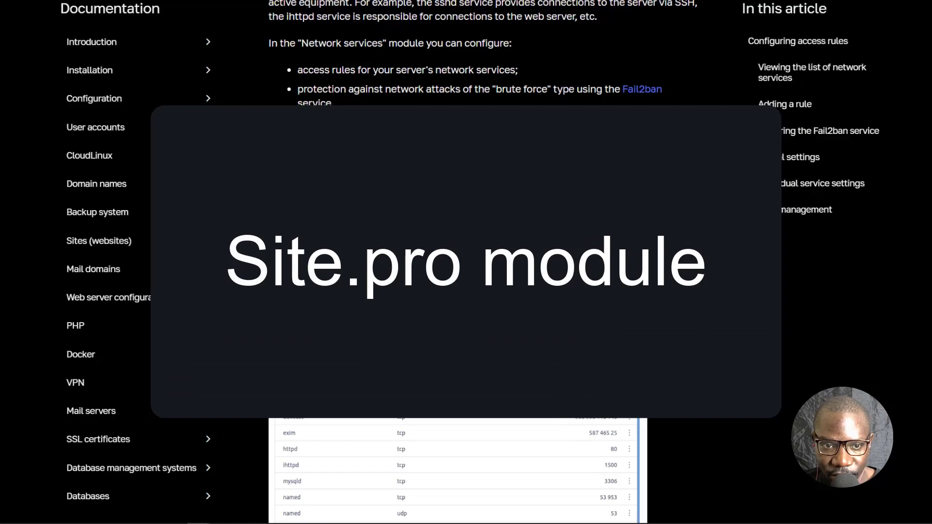
- Read the Integration with Site.Pro article under the docs' Integrations section, then return to the panel
scroll(141, 265, "up", 3)
scroll(140, 267, "down", 9)
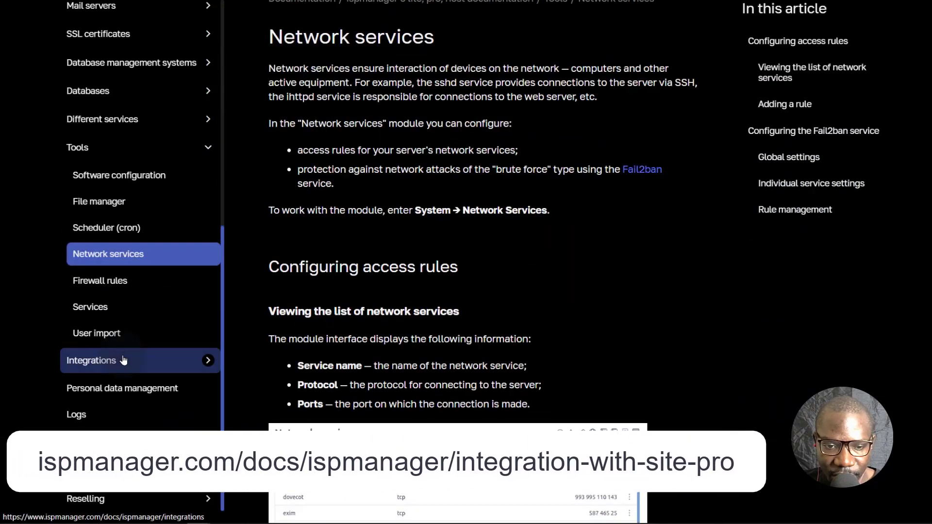
left_click(123, 360)
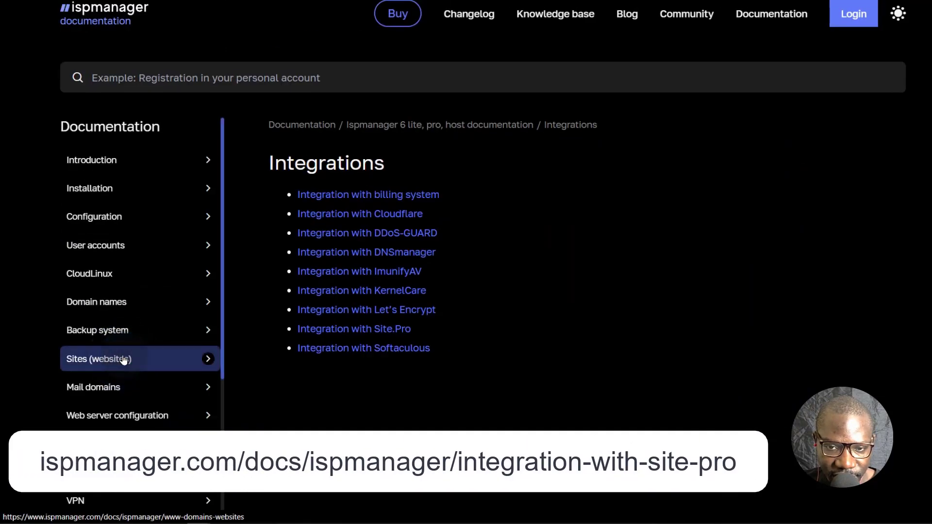
left_click(351, 330)
scroll(391, 319, "down", 10)
scroll(397, 286, "up", 8)
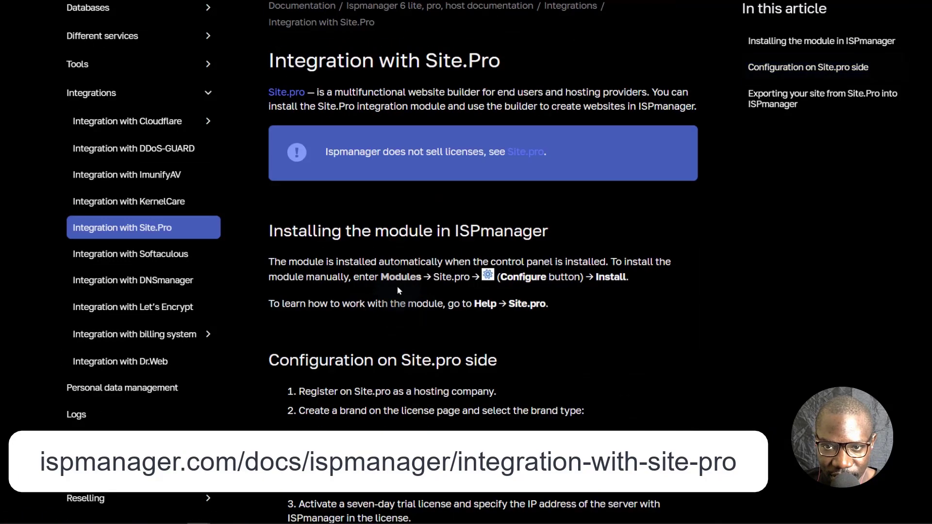
scroll(397, 287, "up", 1)
scroll(409, 243, "down", 8)
scroll(409, 243, "up", 10)
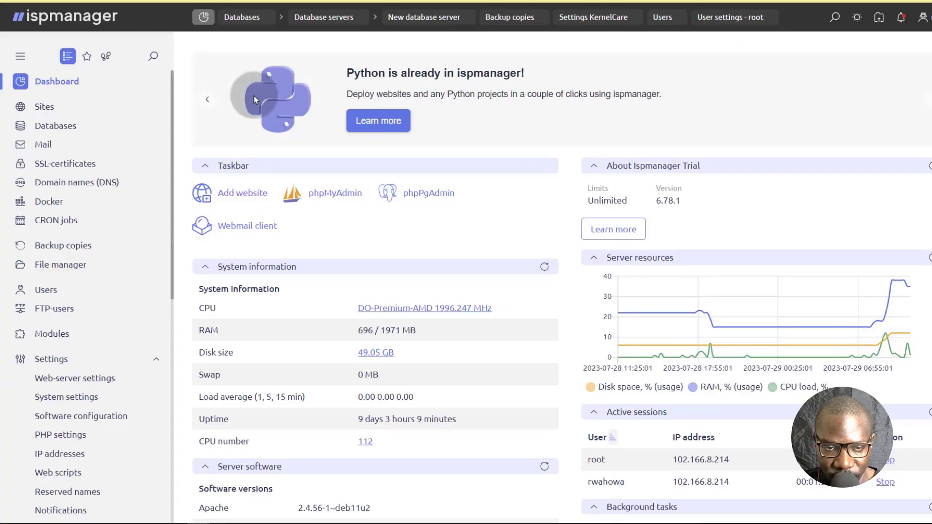
left_click(120, 113)
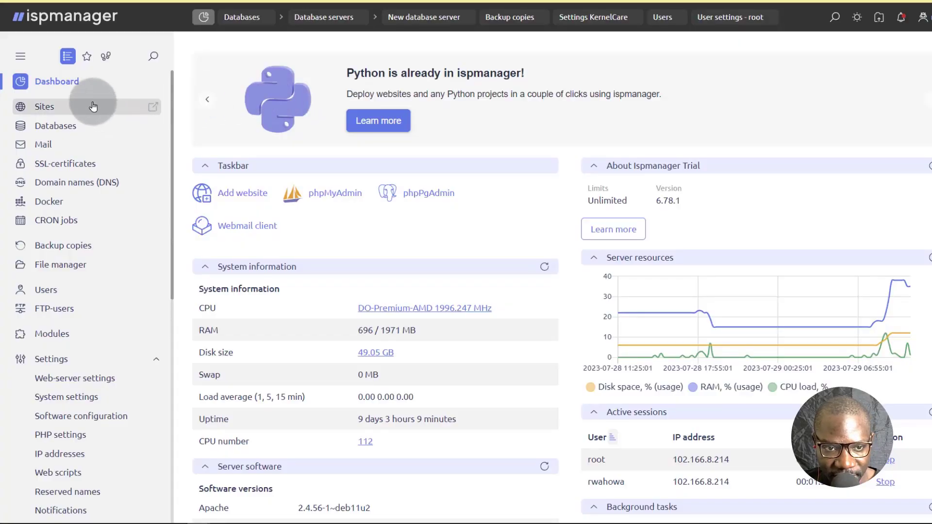
- Install the Site.pro integration module from the Modules page
left_click(57, 334)
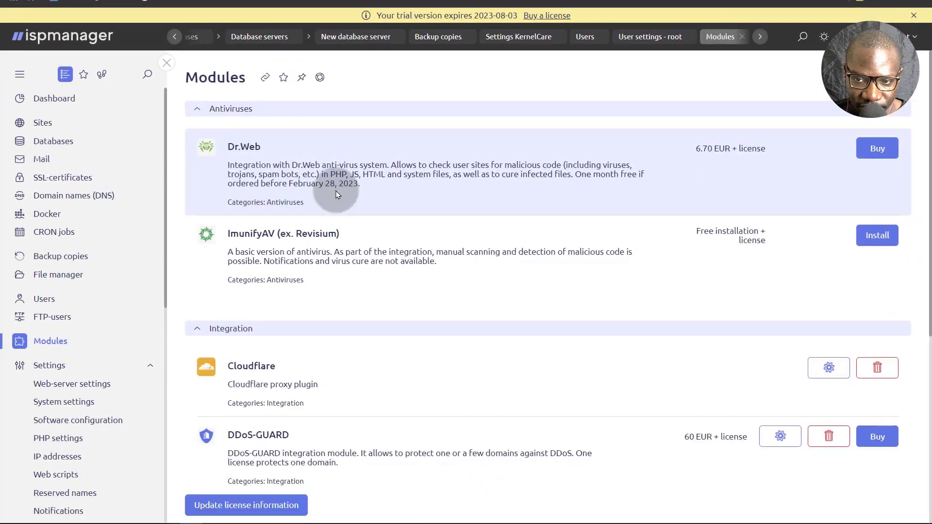
scroll(514, 277, "down", 6)
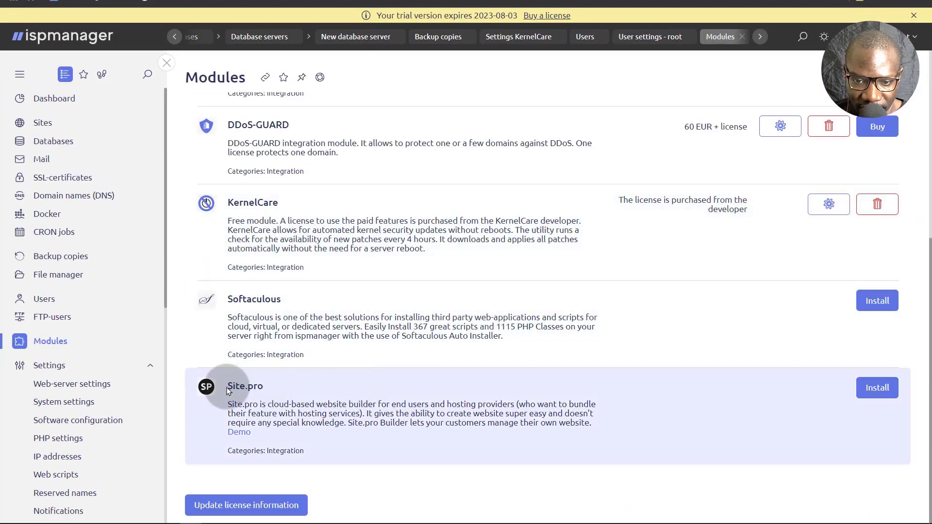
left_click(875, 391)
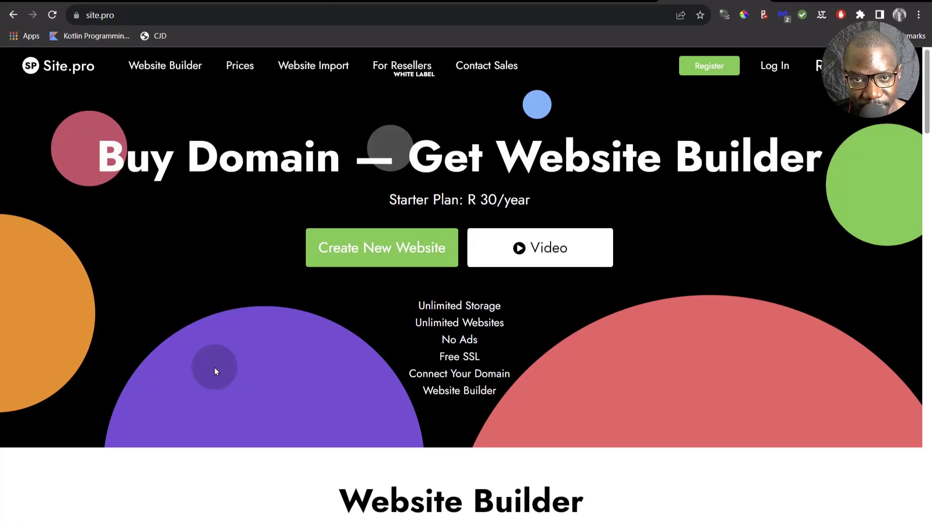
- Read Site.pro's ISPmanager plugin installation notes, then go back to ispmanager's websites list
mouse_move(397, 63)
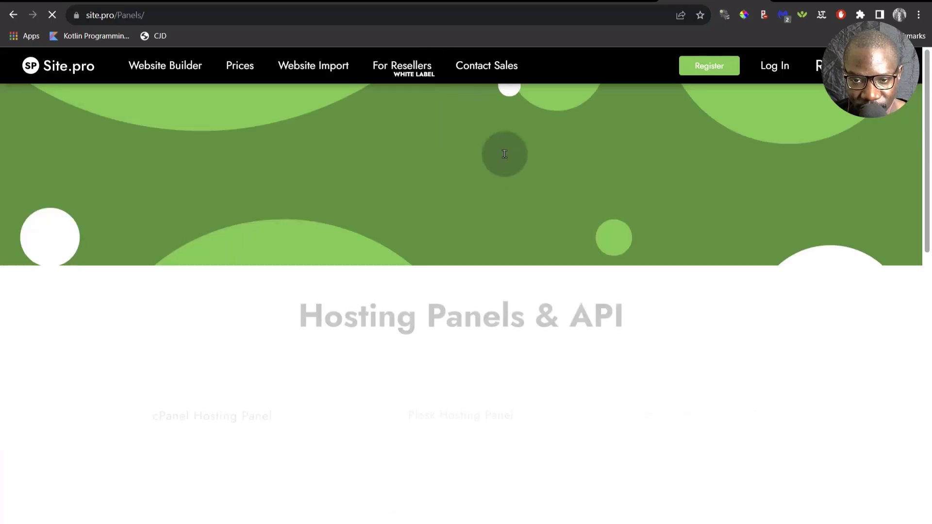
scroll(521, 416, "down", 5)
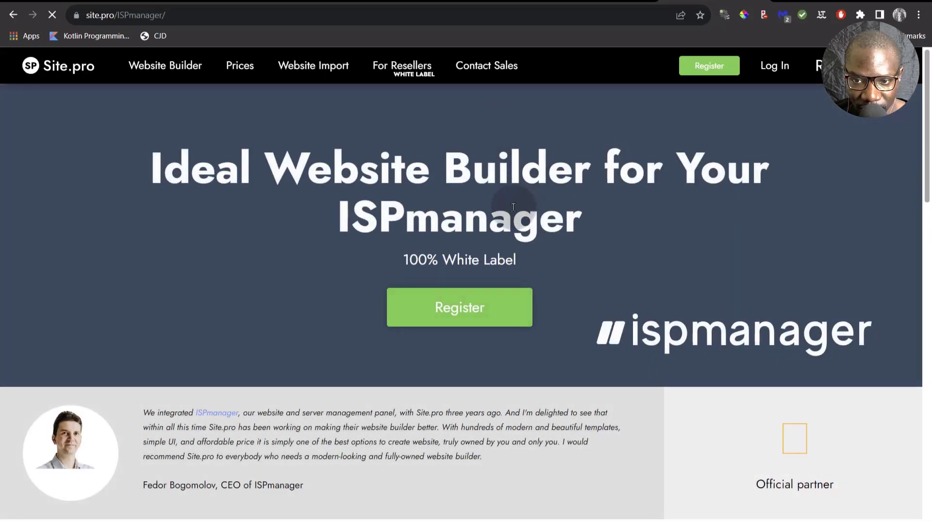
scroll(513, 207, "down", 10)
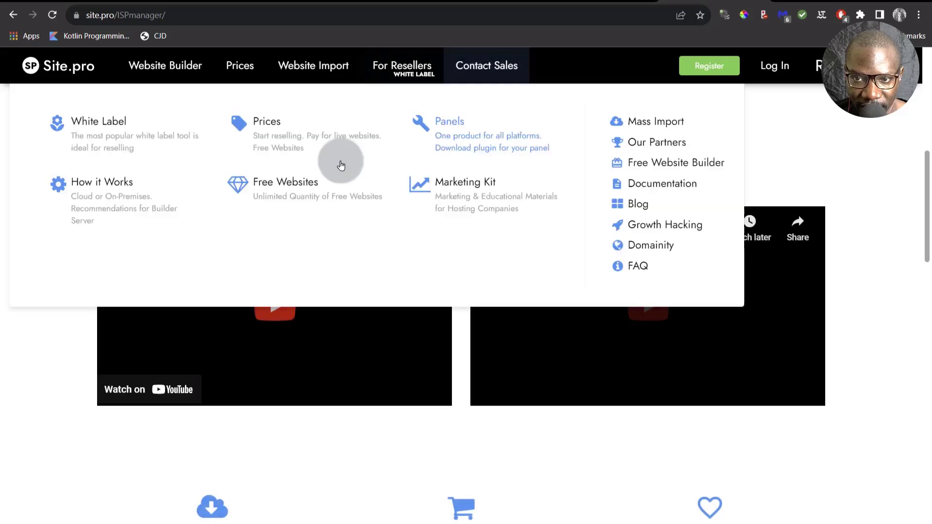
scroll(474, 388, "down", 15)
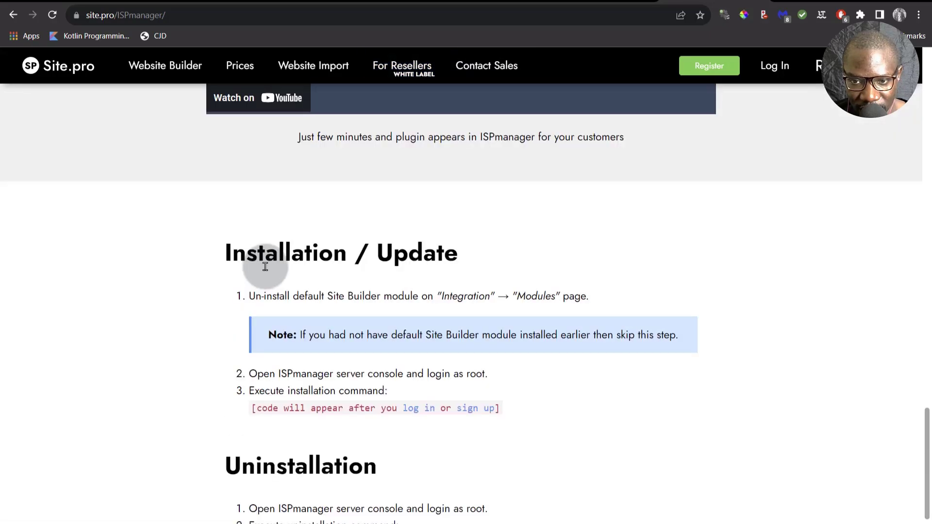
scroll(335, 434, "down", 4)
scroll(339, 416, "up", 20)
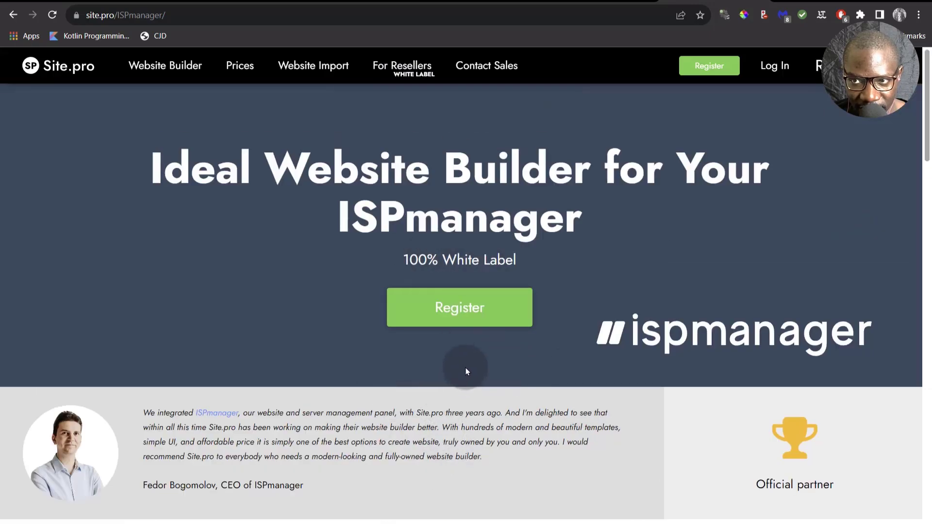
key("ctrl+Tab")
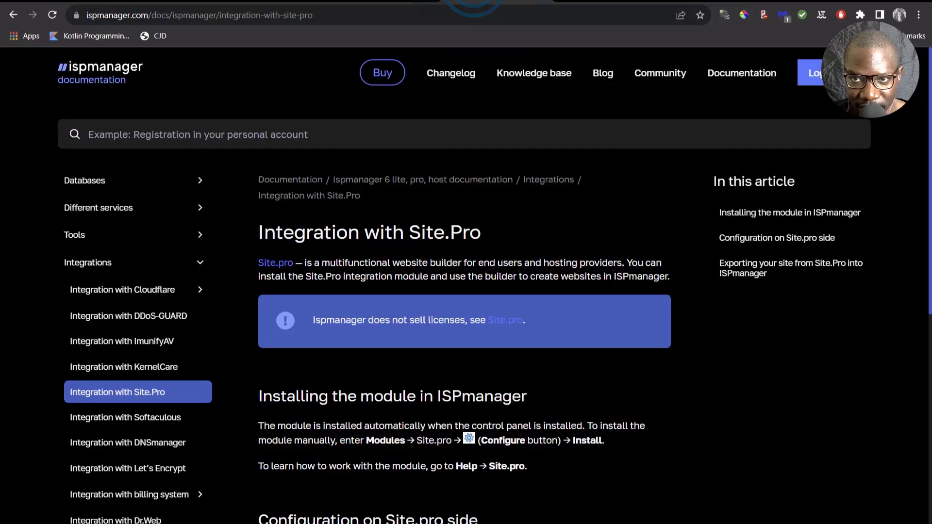
key("ctrl+Tab")
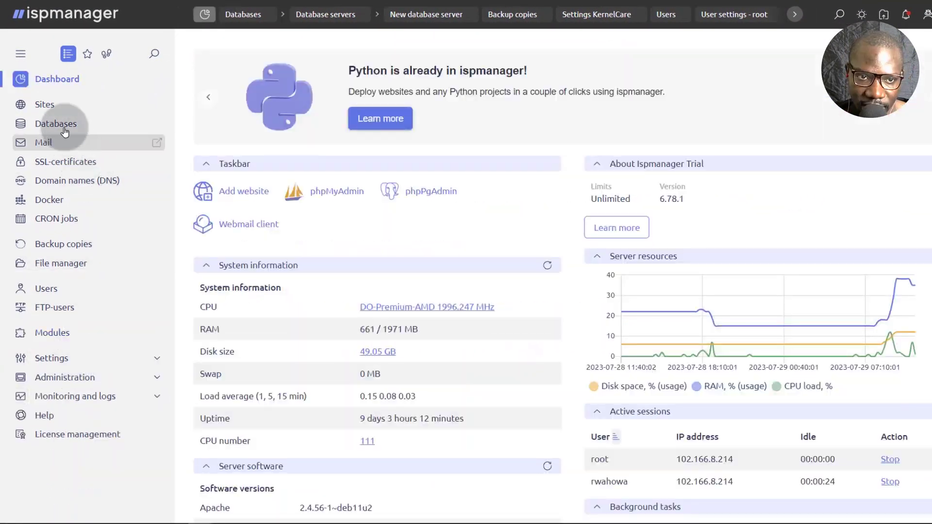
left_click(49, 105)
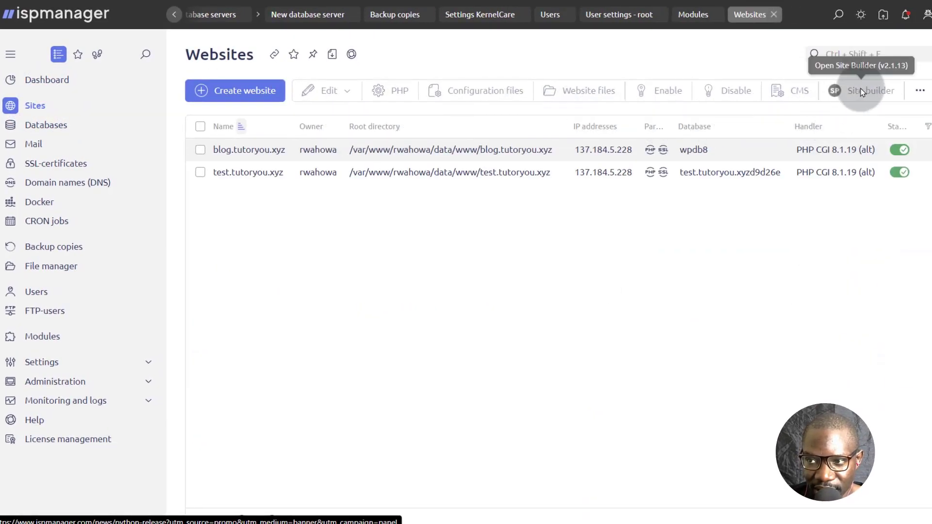
- Select blog.tutoryou.xyz and launch the Site builder for it
left_click(199, 150)
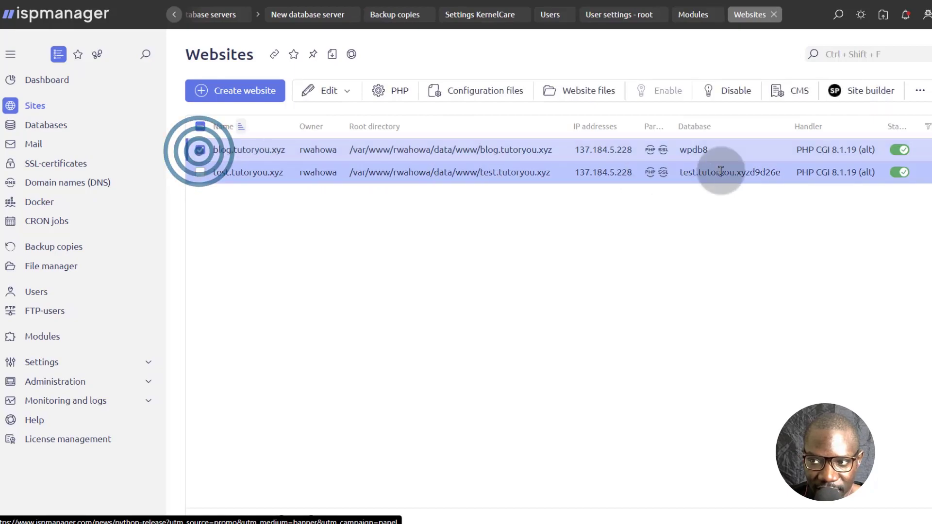
left_click(863, 91)
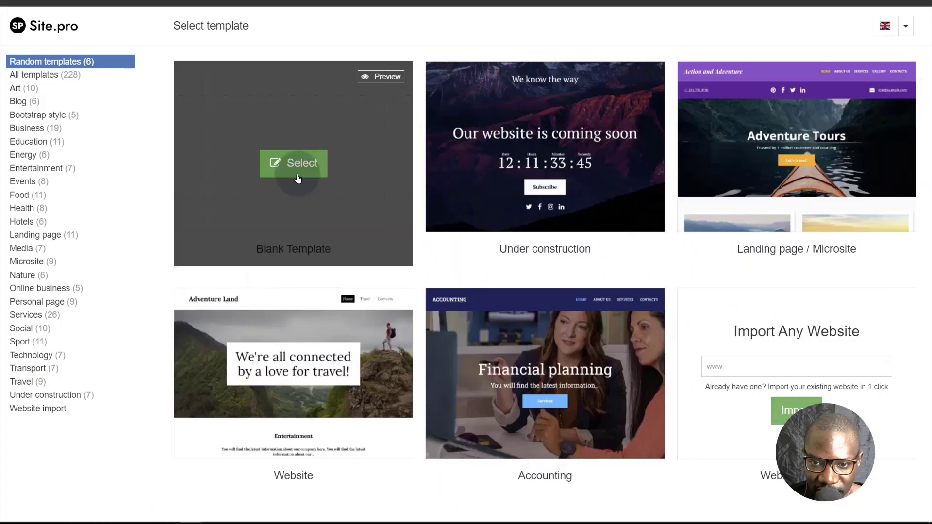
- Start from the Under construction template and open the Home page's settings
left_click(544, 163)
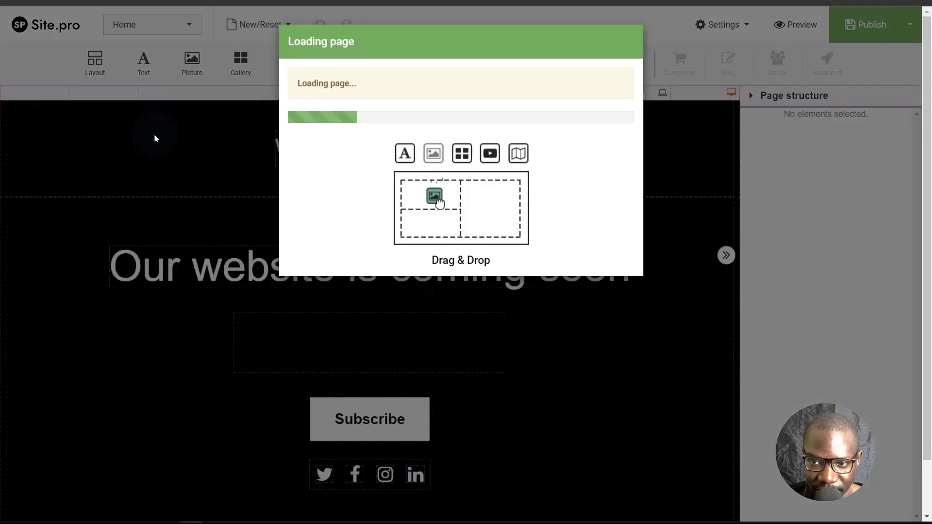
scroll(258, 362, "down", 1)
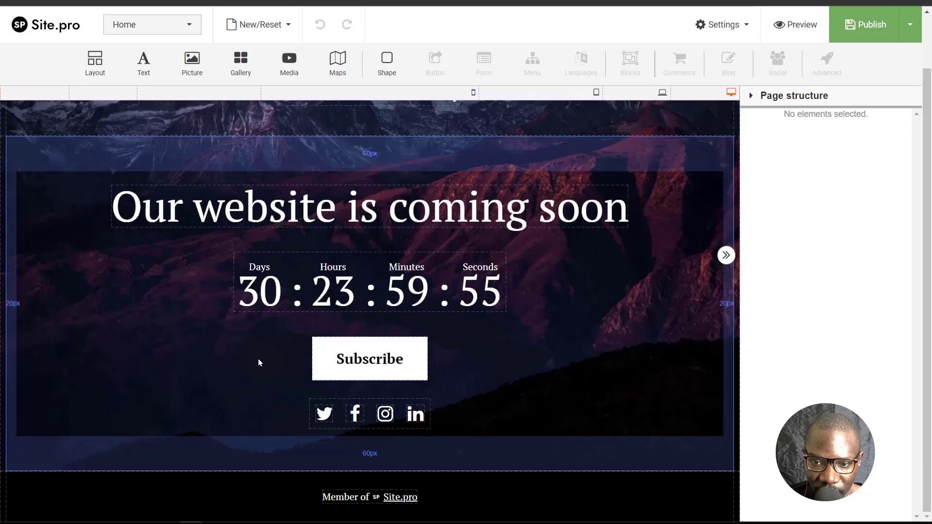
scroll(281, 270, "up", 1)
left_click(883, 35)
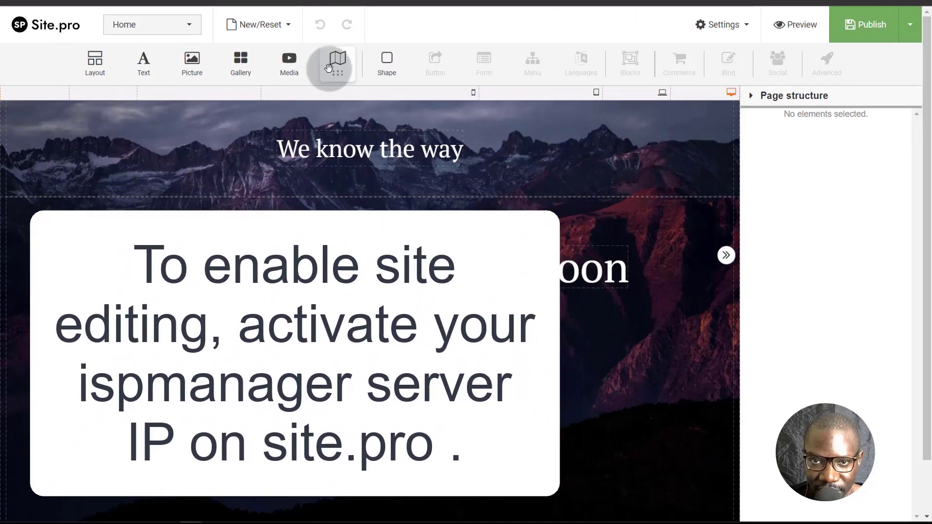
left_click(145, 64)
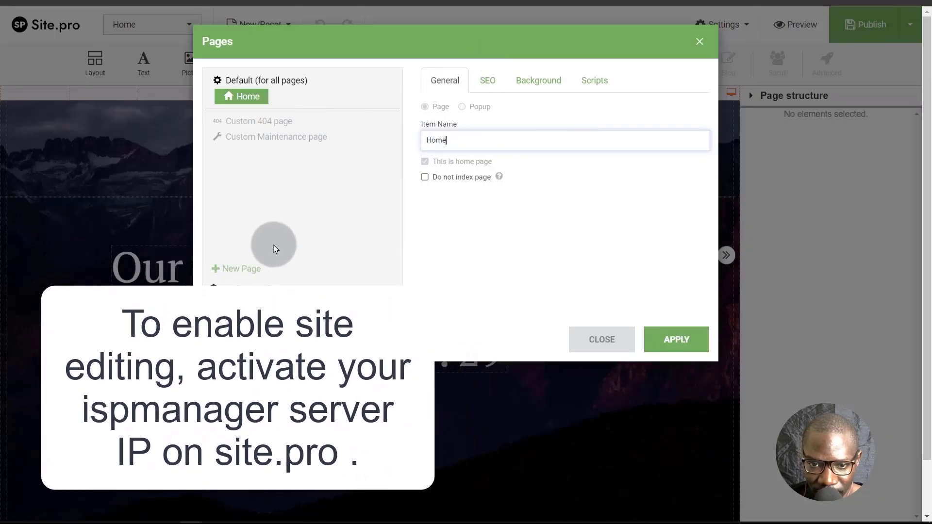
left_click(231, 267)
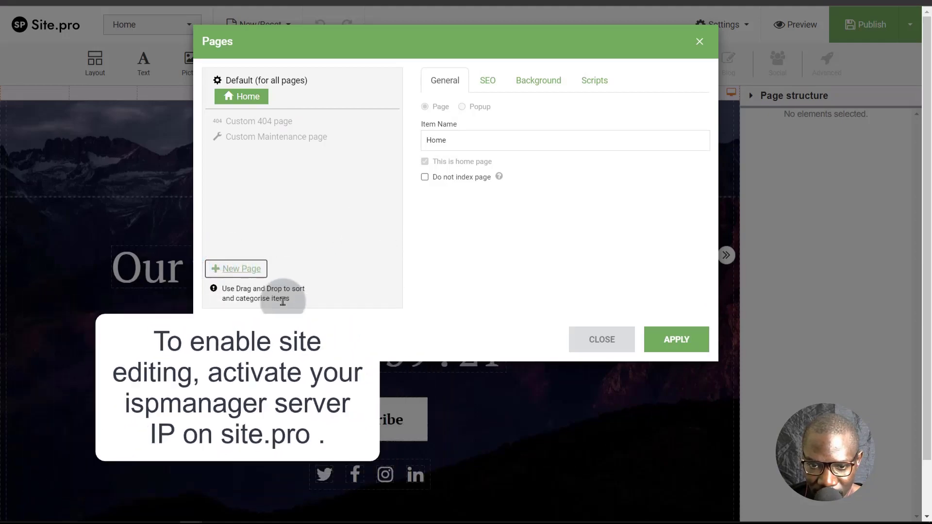
- Switch the site template to the artist portfolio design and apply the page settings
left_click(286, 27)
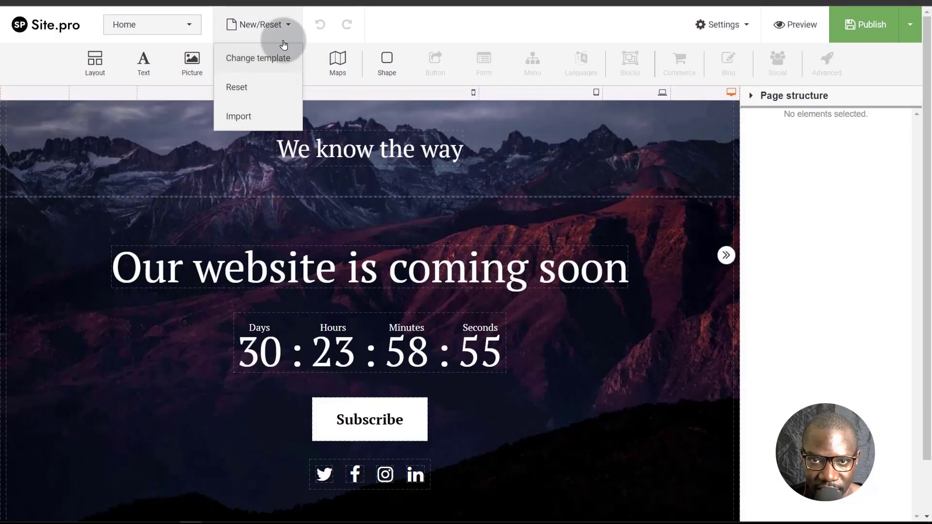
left_click(269, 59)
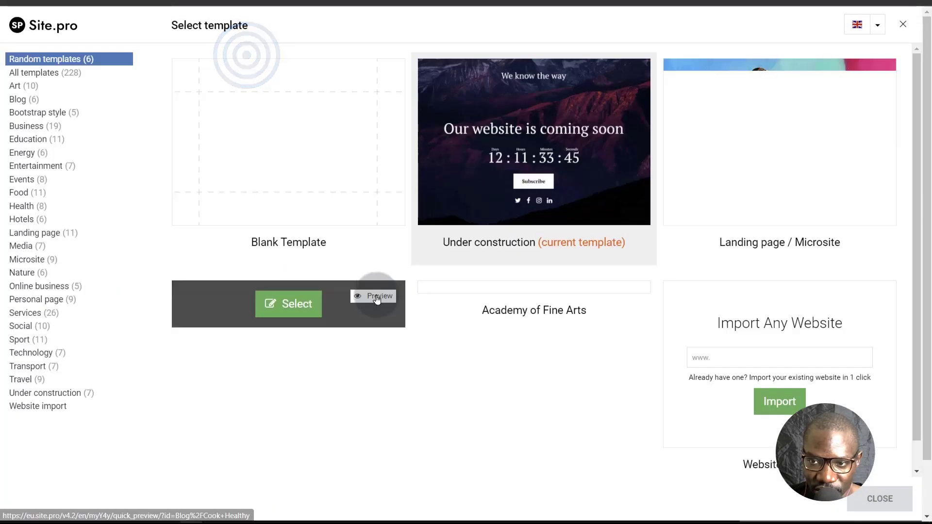
left_click(783, 163)
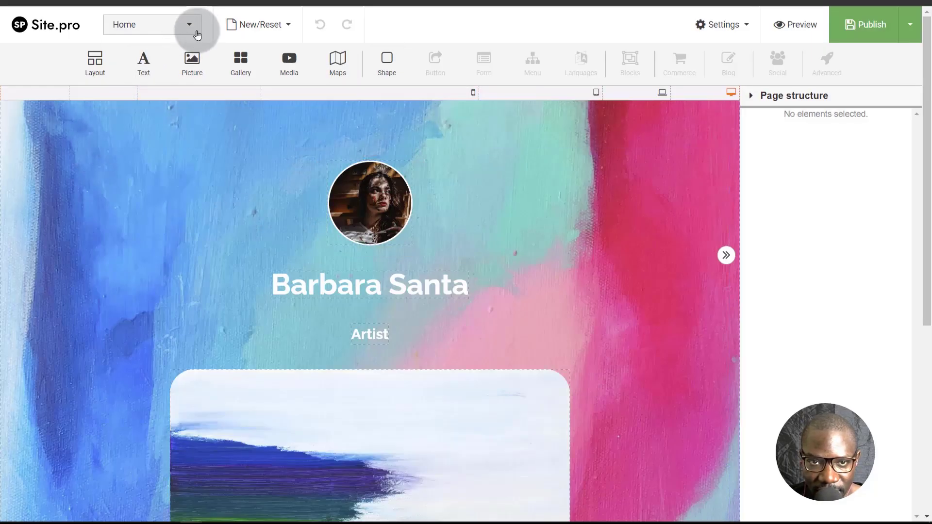
left_click(128, 62)
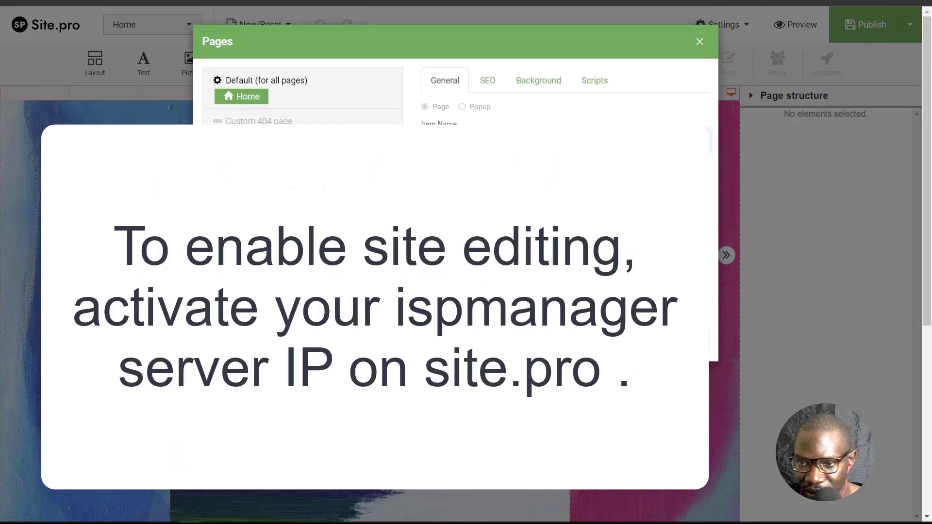
left_click(451, 222)
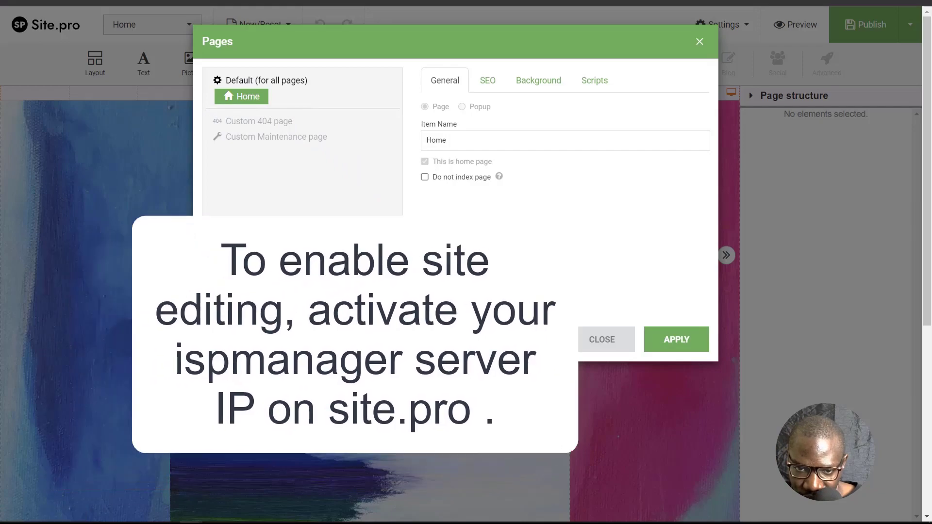
left_click(232, 271)
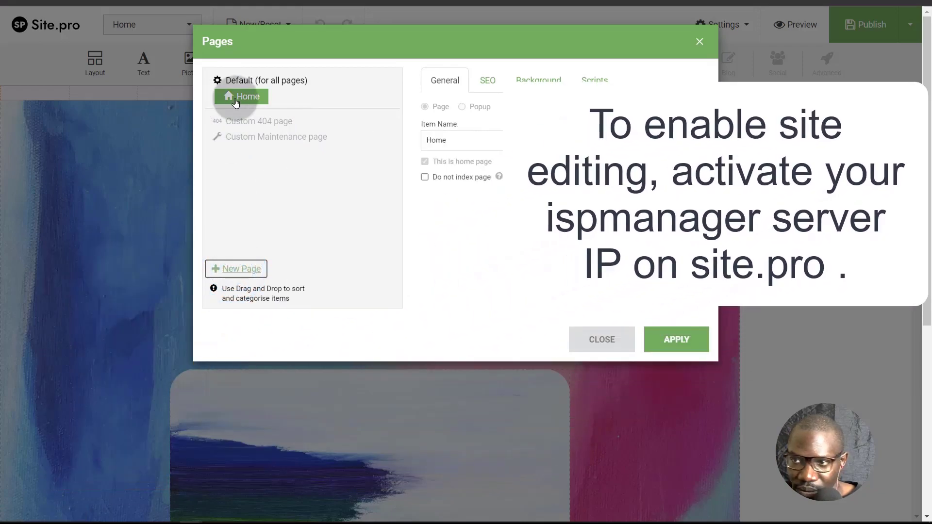
left_click(666, 342)
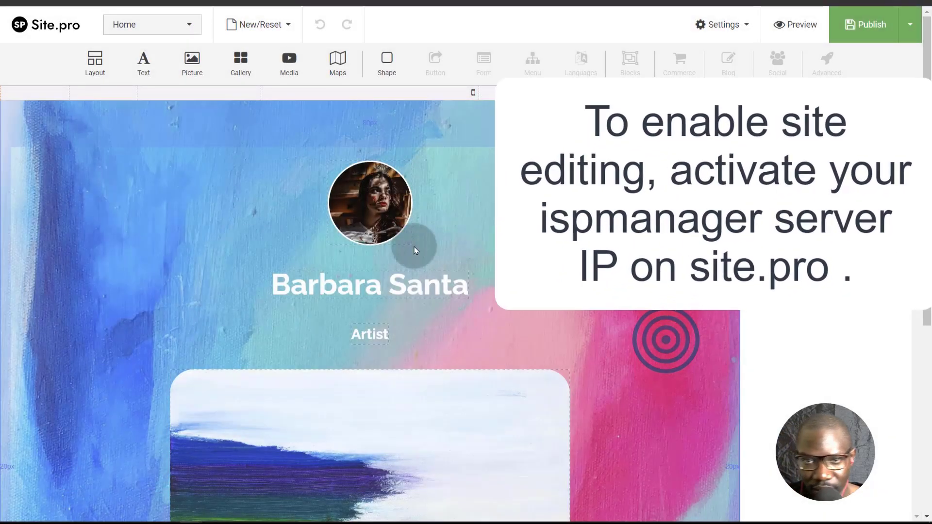
left_click(256, 26)
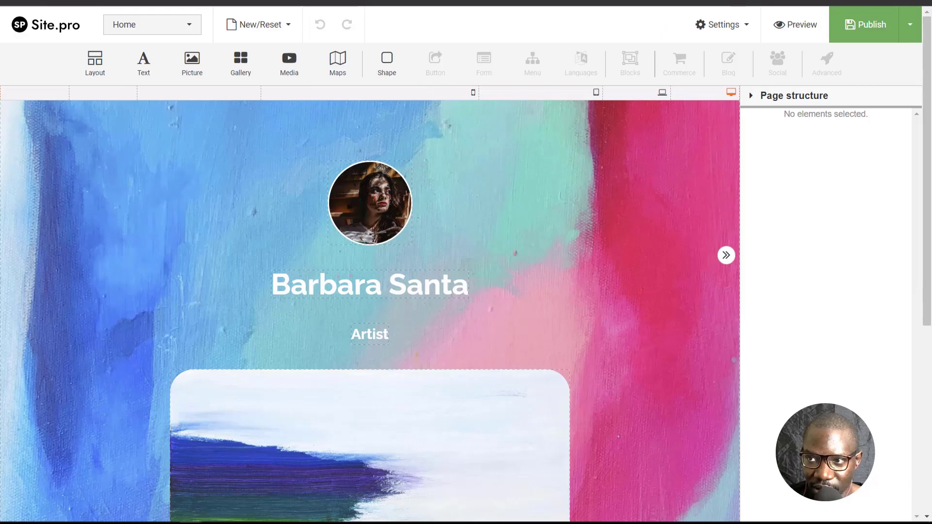
left_click(699, 2)
- Browse Site.pro's reseller Prices page, then select blog.tutoryou.xyz in ispmanager's Websites list
mouse_move(414, 24)
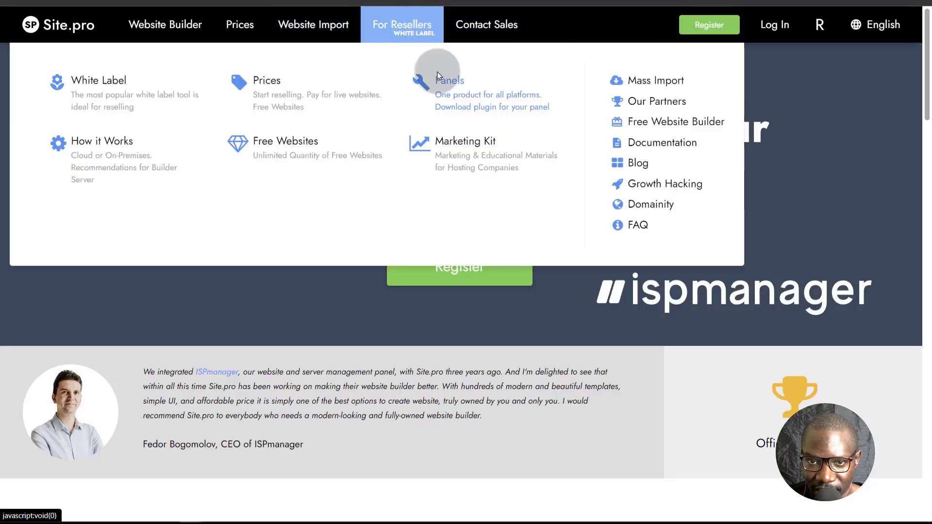
left_click(261, 75)
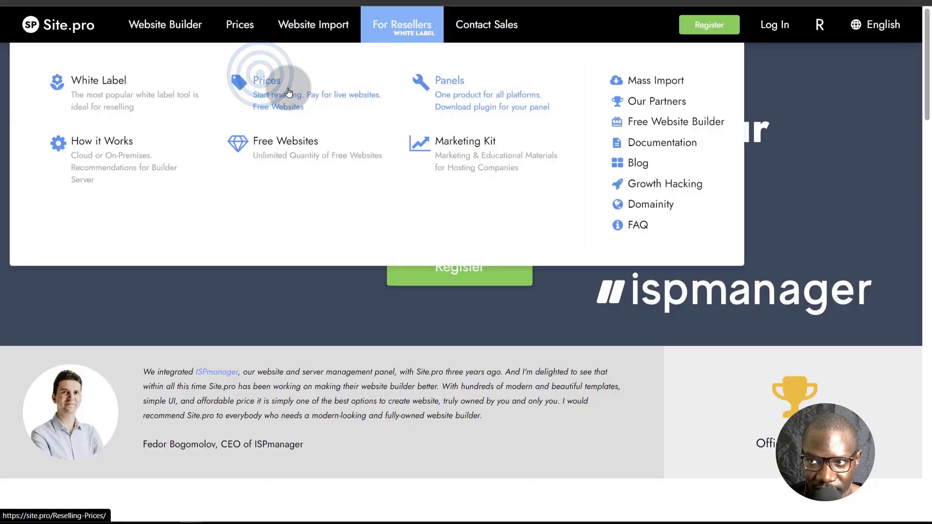
scroll(586, 222, "down", 5)
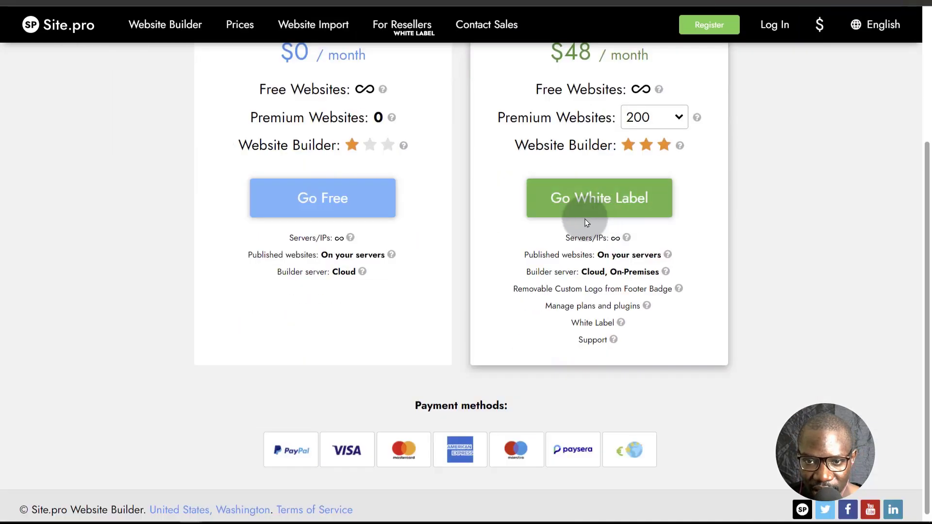
scroll(587, 223, "up", 4)
scroll(299, 259, "down", 4)
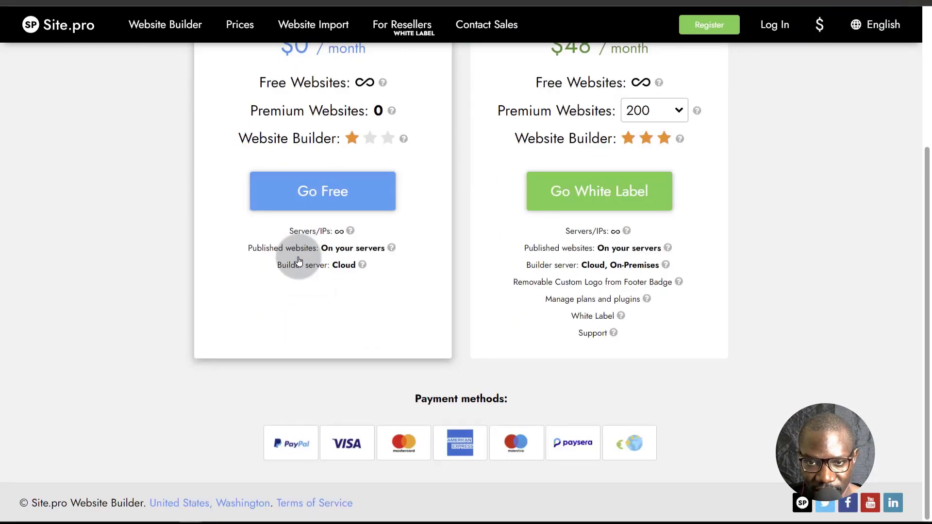
scroll(315, 195, "up", 4)
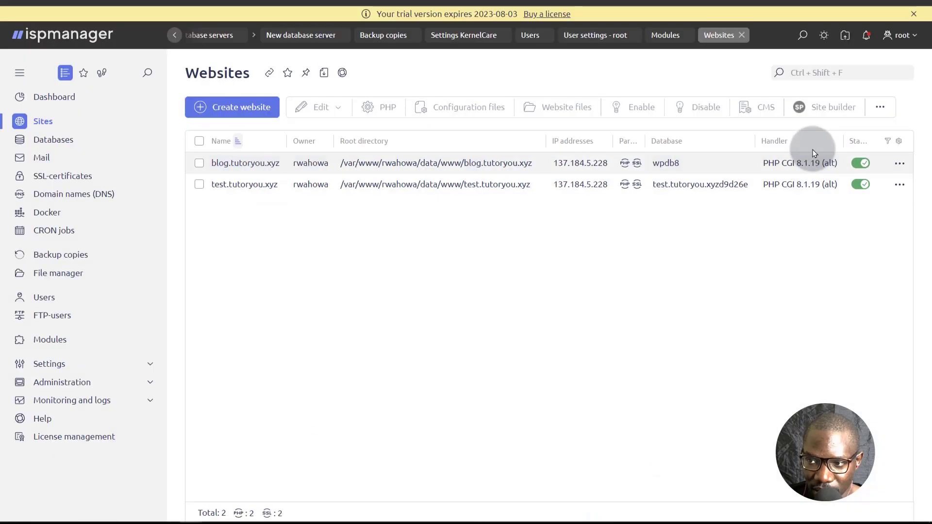
left_click(216, 160)
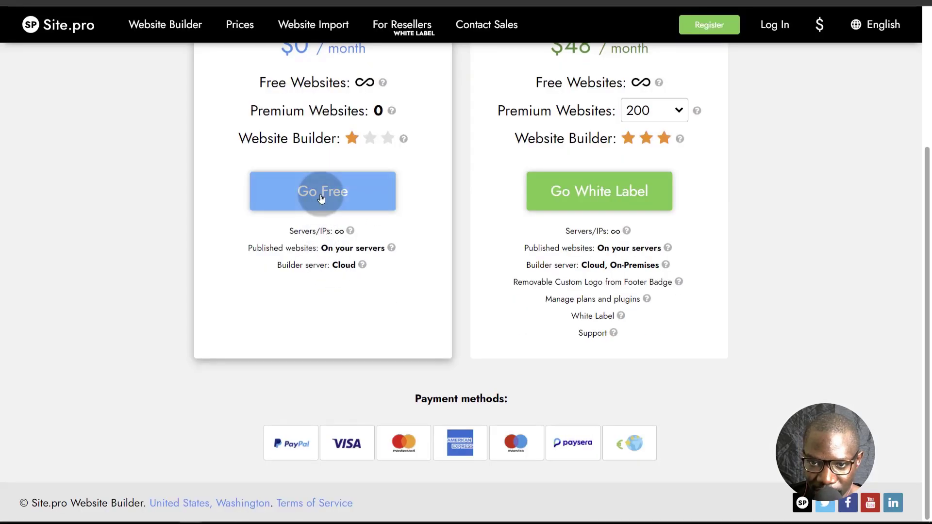
scroll(535, 372, "up", 4)
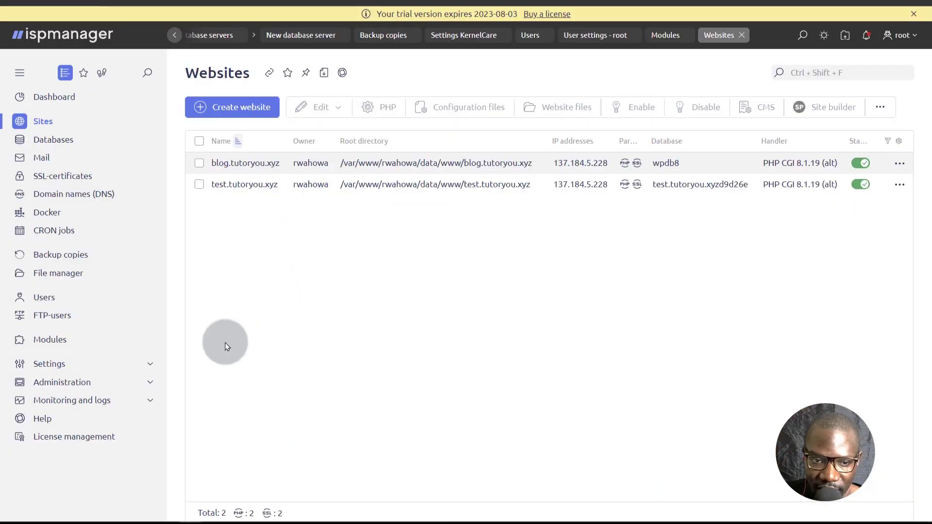
- In the site owner's panel, select test.tutoryou.xyz and launch its Site builder
mouse_move(265, 522)
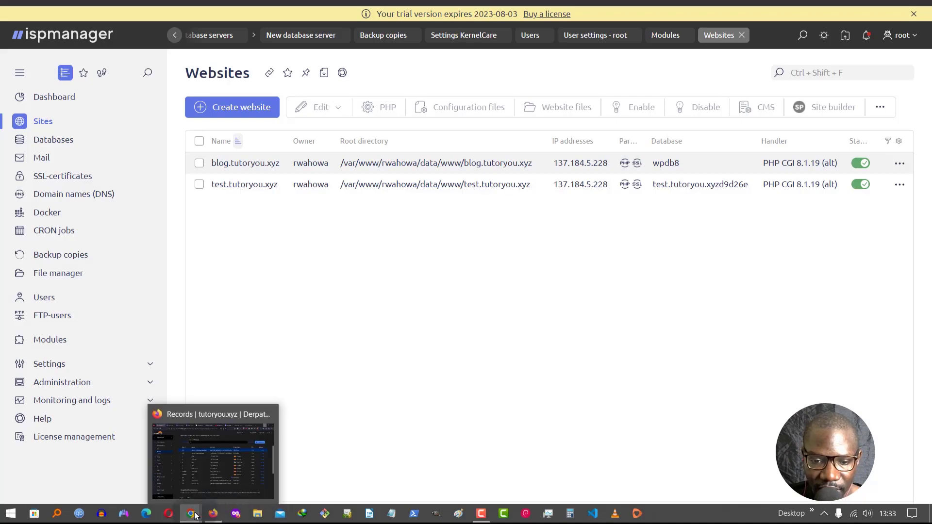
left_click(247, 454)
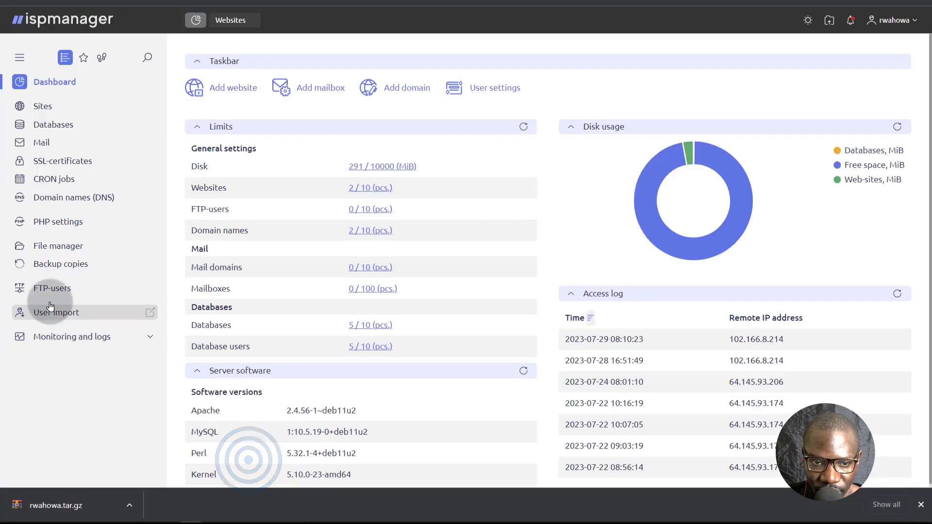
left_click(42, 105)
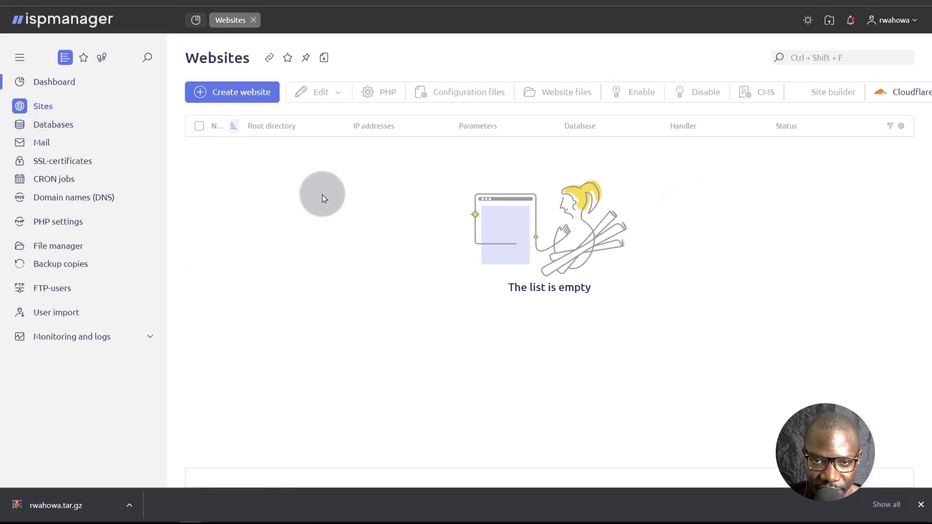
left_click(199, 169)
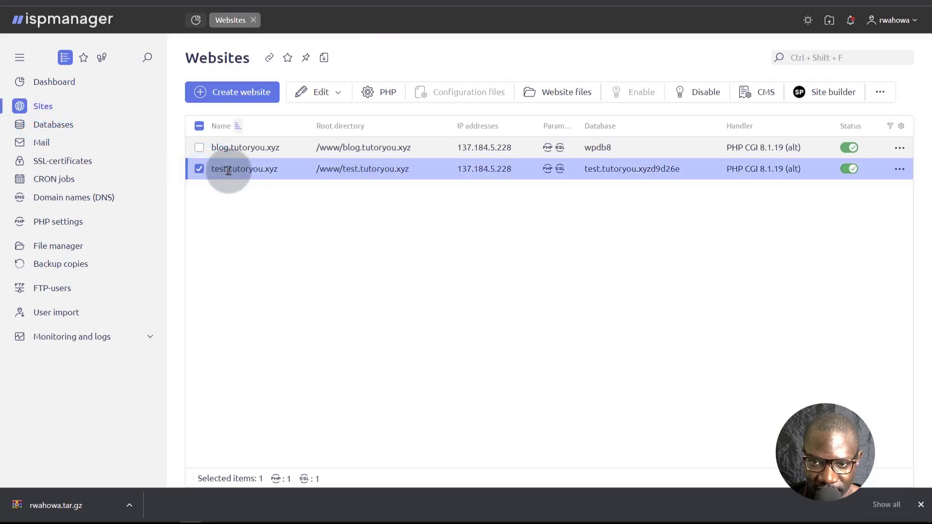
left_click(825, 93)
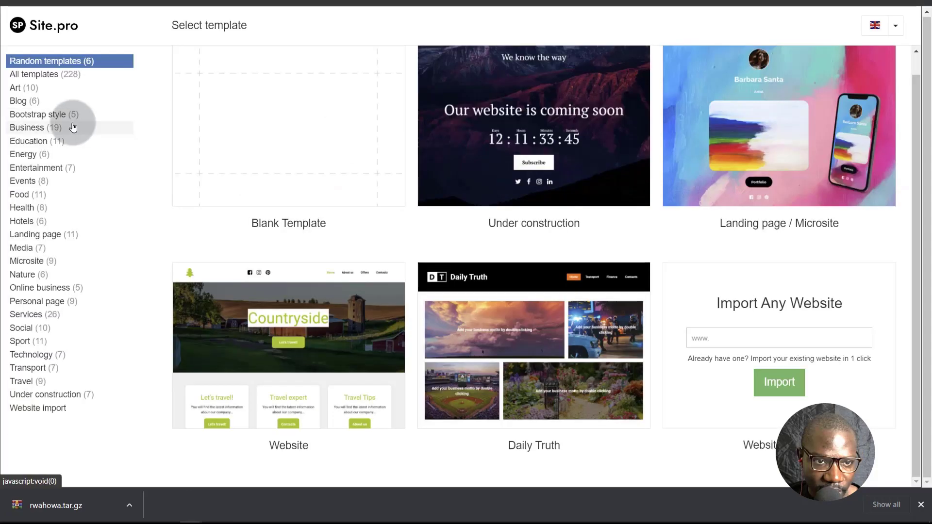
- Start the site from the Business category's Accounting template and open the Home page settings
left_click(29, 127)
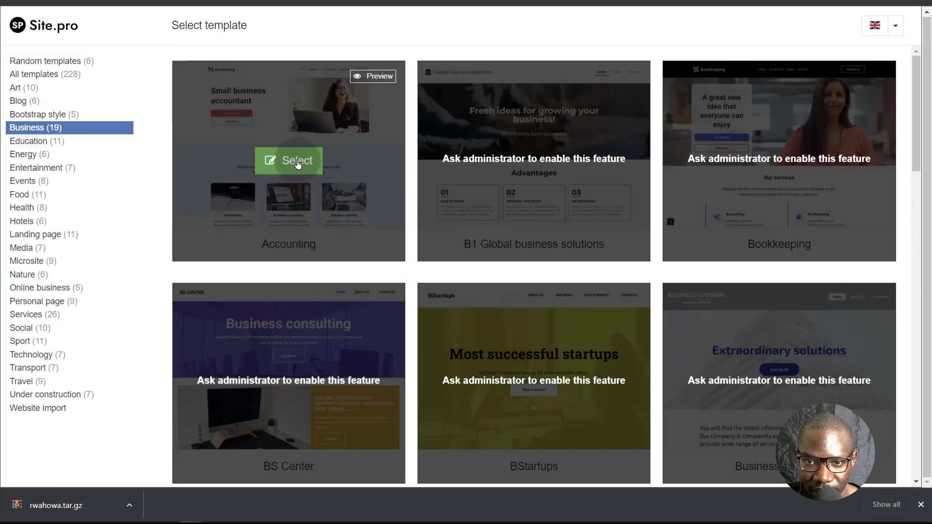
left_click(294, 161)
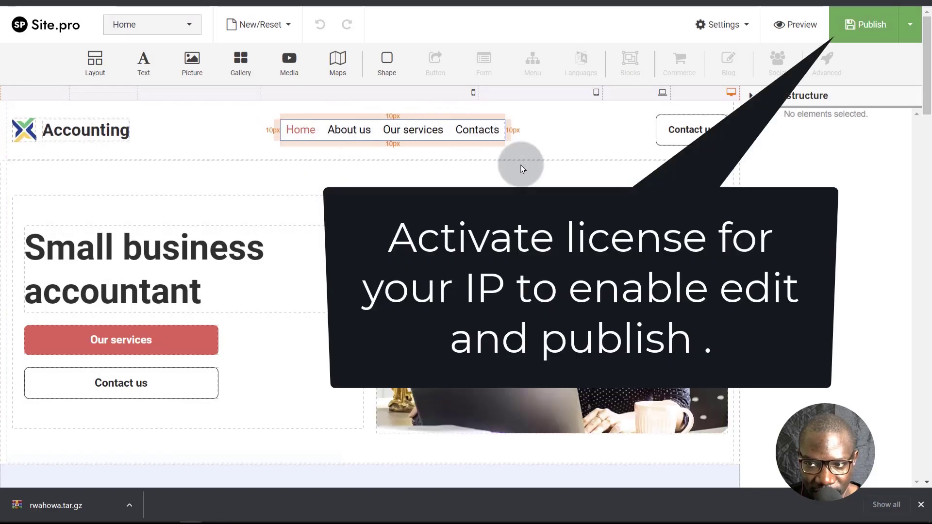
scroll(235, 264, "down", 15)
scroll(235, 262, "up", 15)
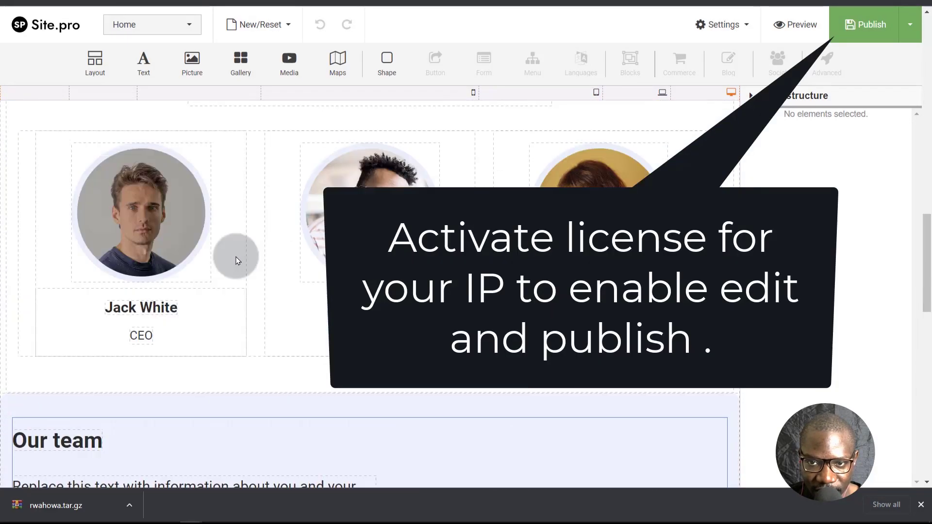
left_click(186, 25)
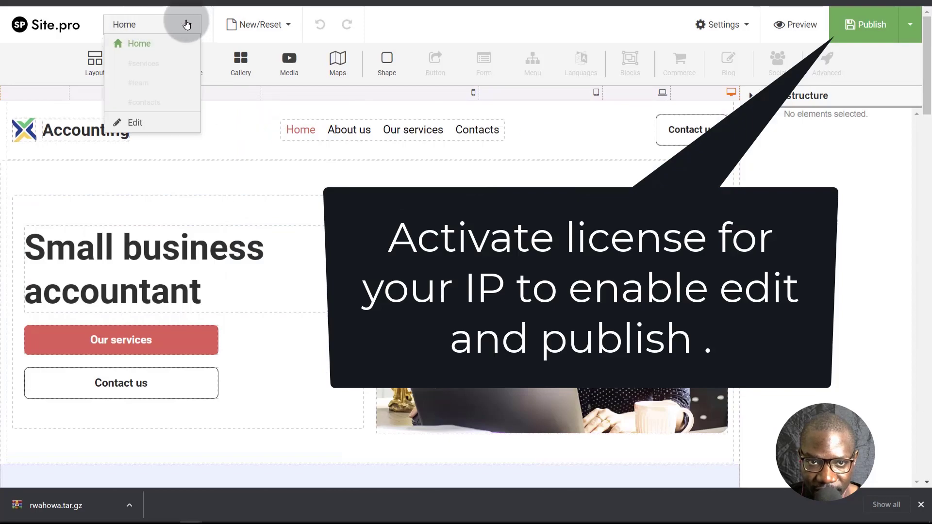
left_click(134, 122)
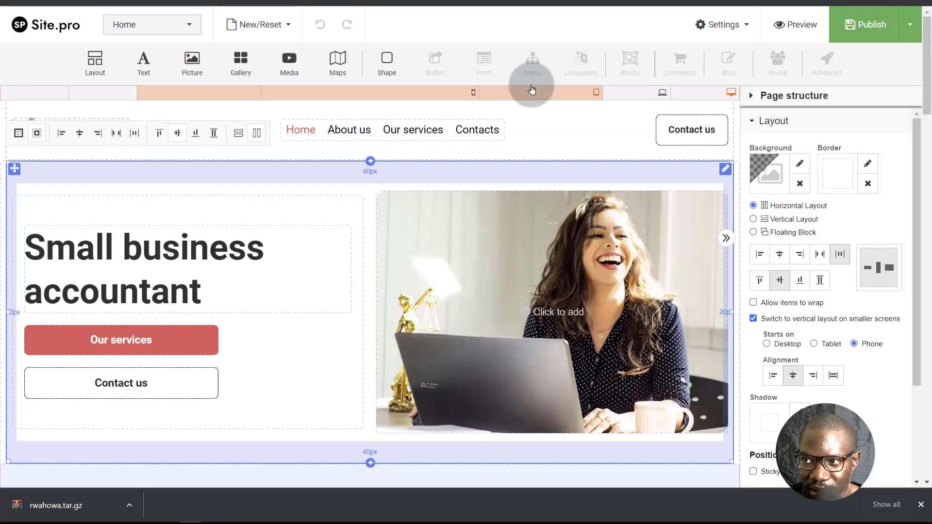
- Publish the Accounting site through the Publish menu
left_click(896, 28)
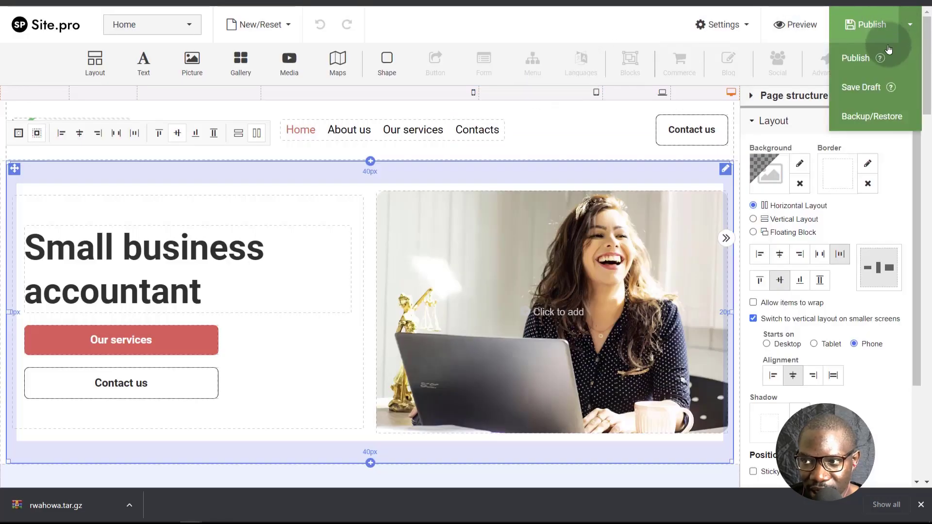
left_click(573, 154)
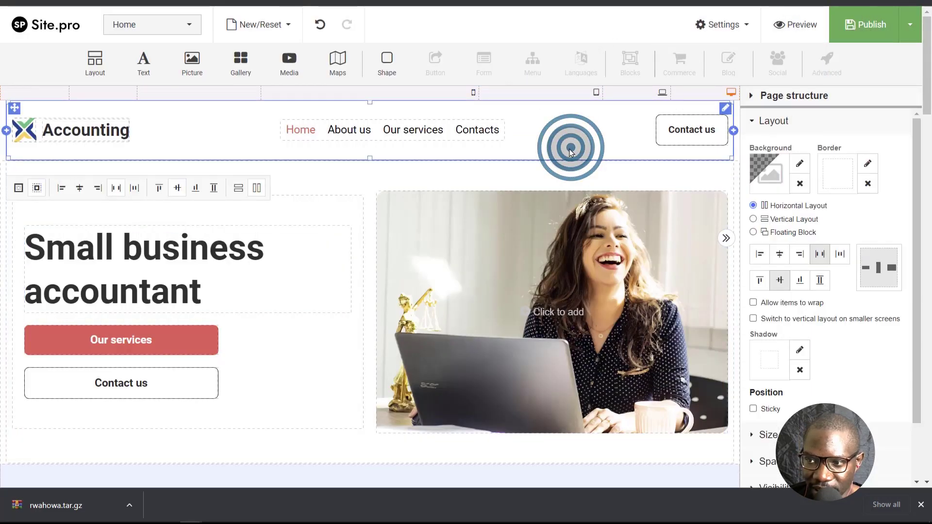
scroll(528, 299, "down", 10)
scroll(526, 298, "up", 10)
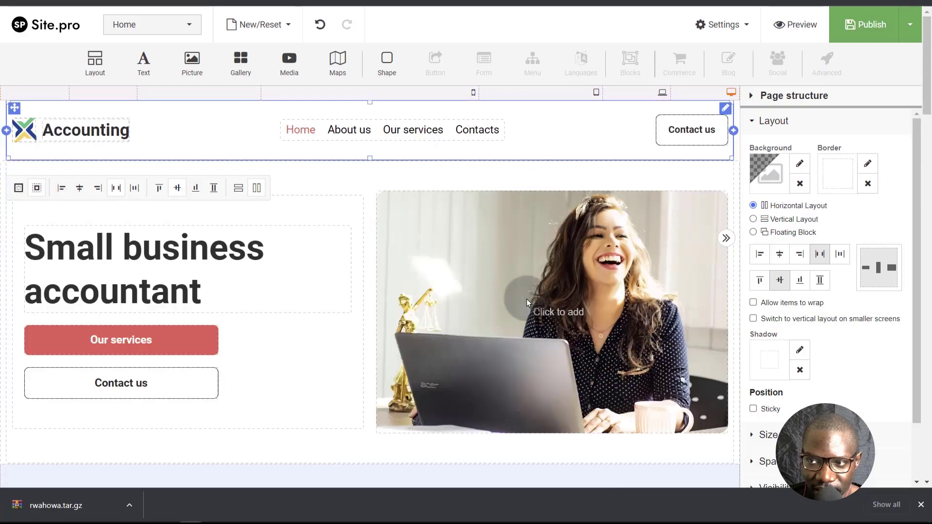
left_click(882, 26)
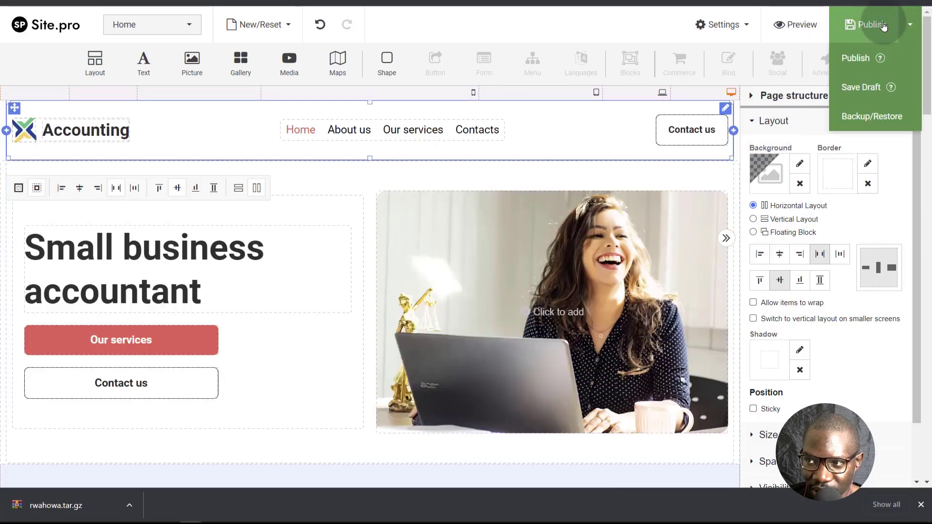
left_click(855, 58)
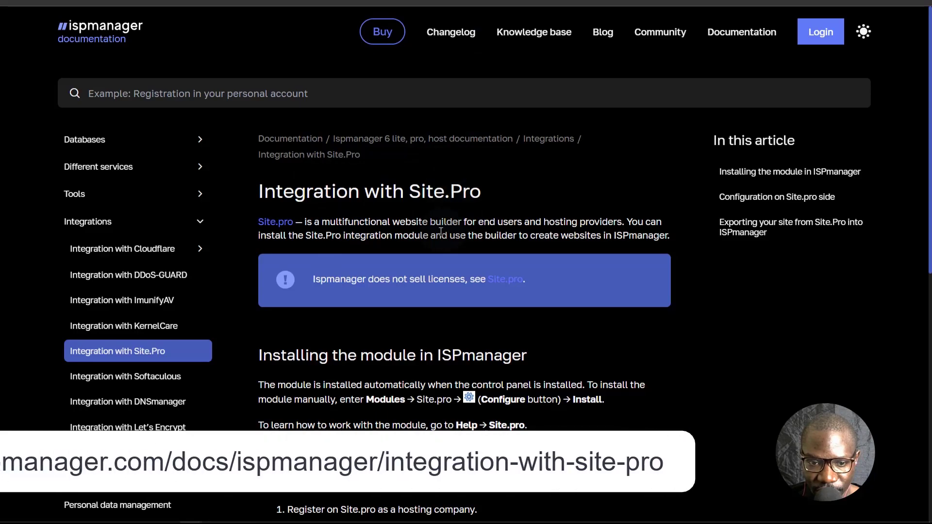
- Scroll the Integration with Site.Pro article down to the module installation section
scroll(325, 180, "down", 3)
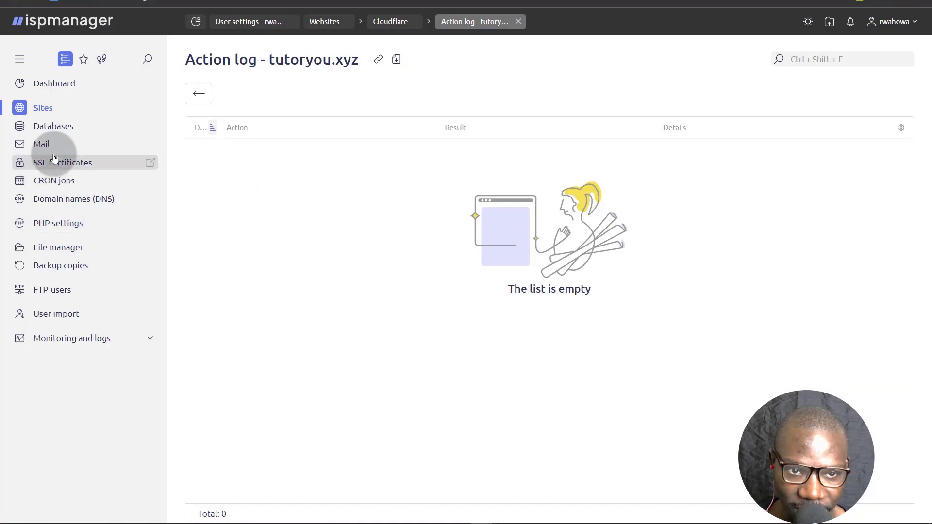
- View the live test.tutoryou.xyz site from the Websites list's actions menu, then return to ispmanager
left_click(41, 107)
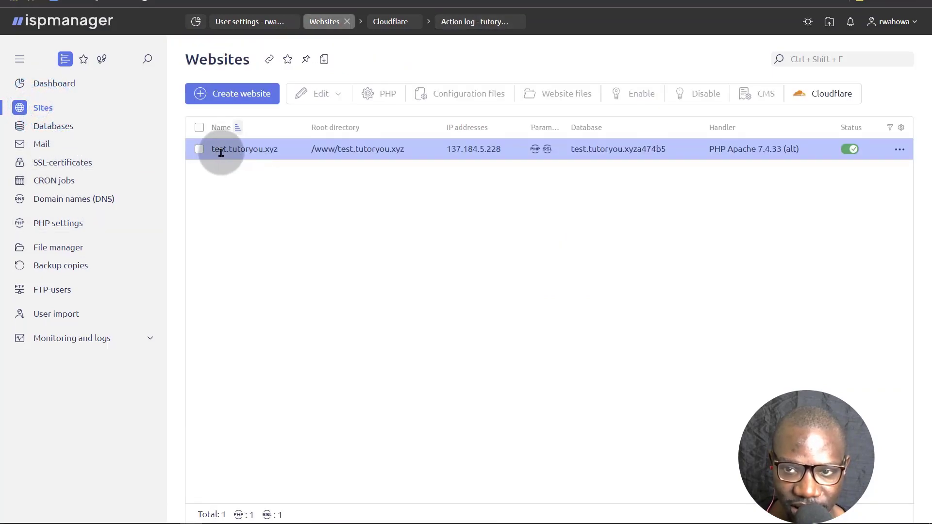
left_click(901, 152)
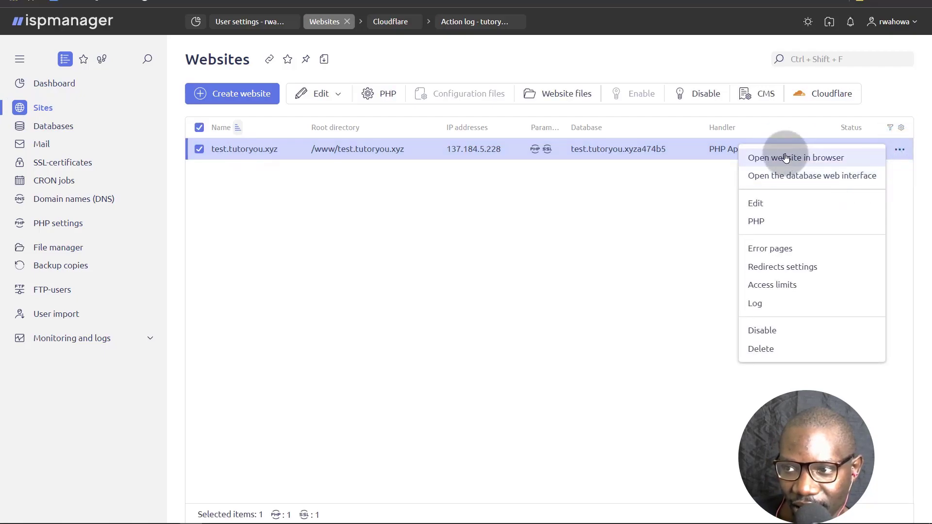
left_click(785, 155)
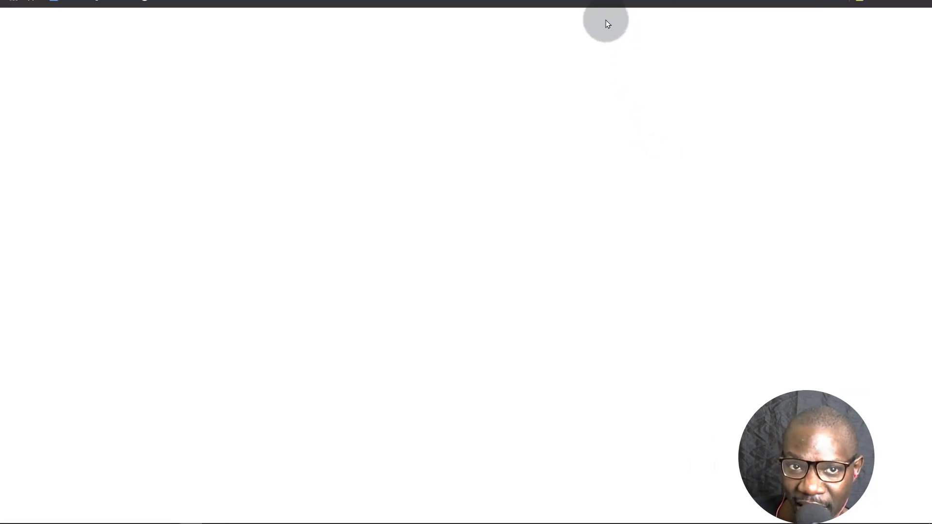
key("ctrl+w")
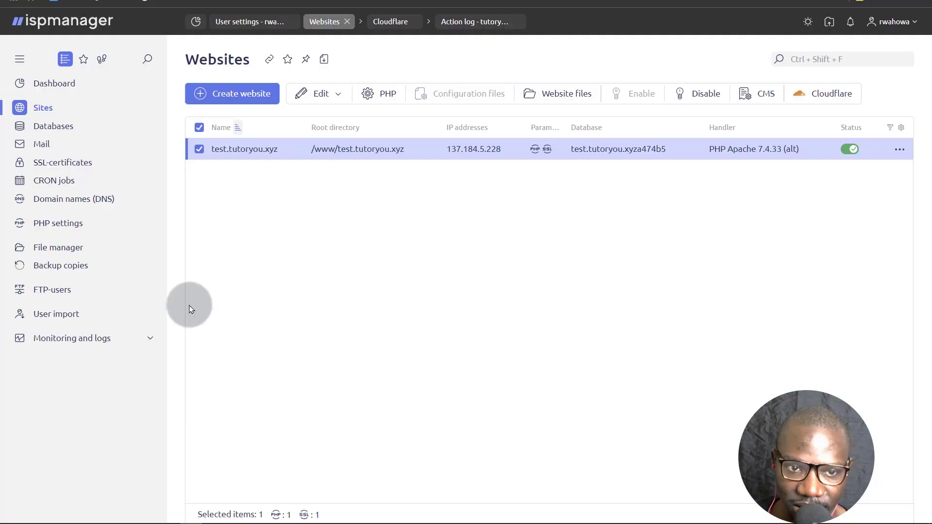
left_click(55, 250)
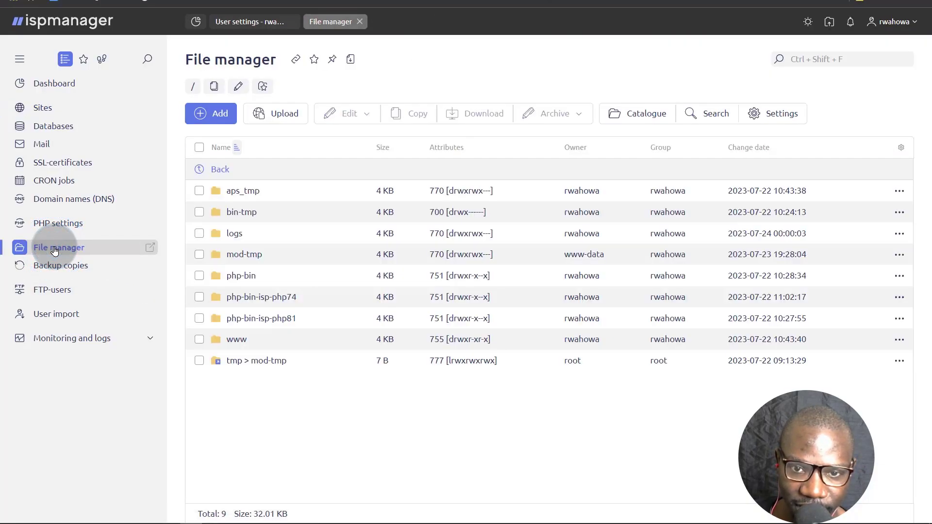
- Open www/test.tutoryou.xyz in the file manager and select all 22 items
left_click(233, 342)
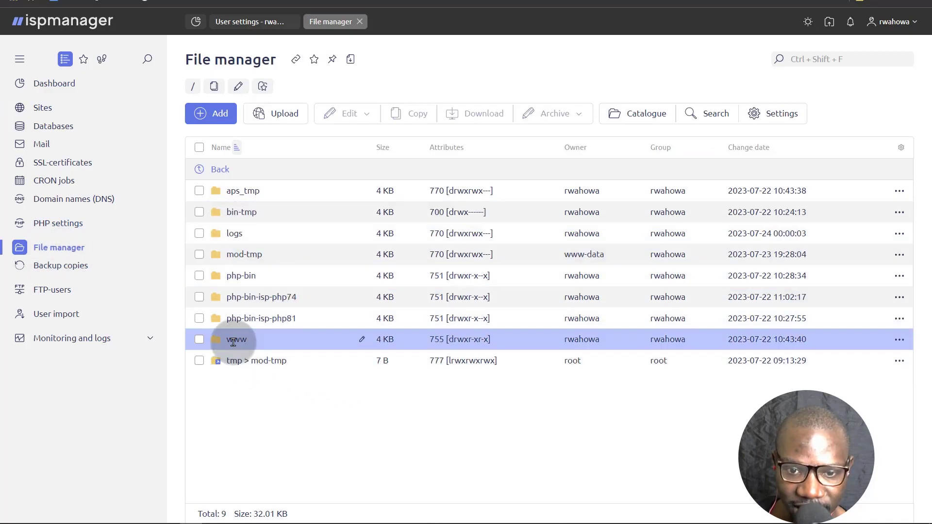
double_click(220, 340)
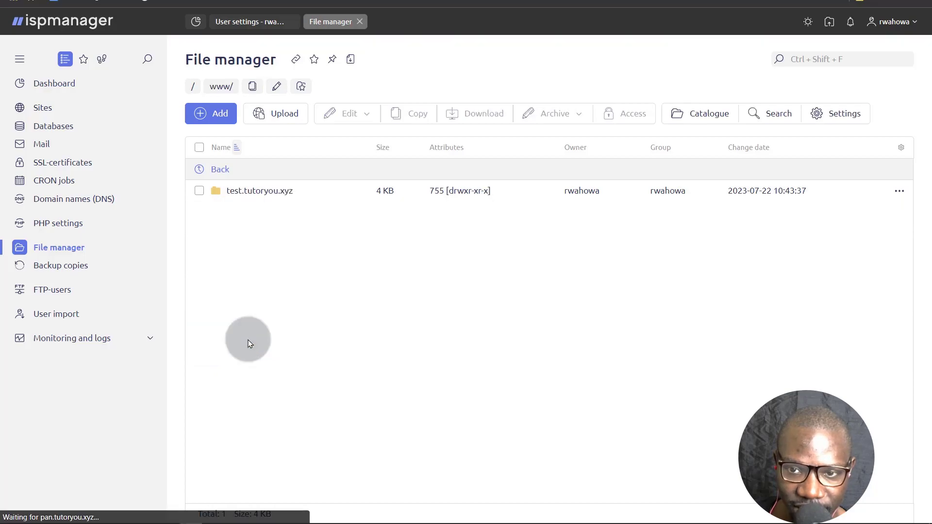
left_click(239, 223)
left_click(213, 190)
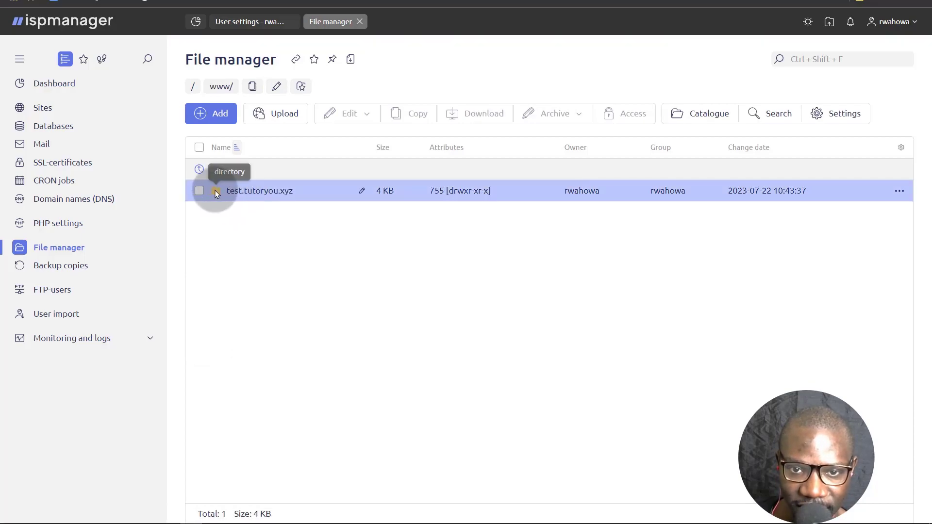
double_click(214, 191)
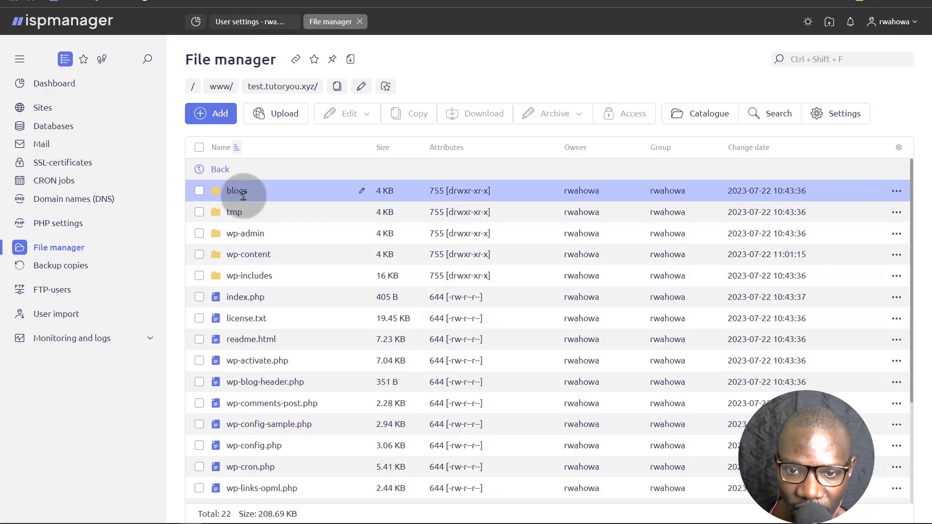
scroll(218, 228, "down", 3)
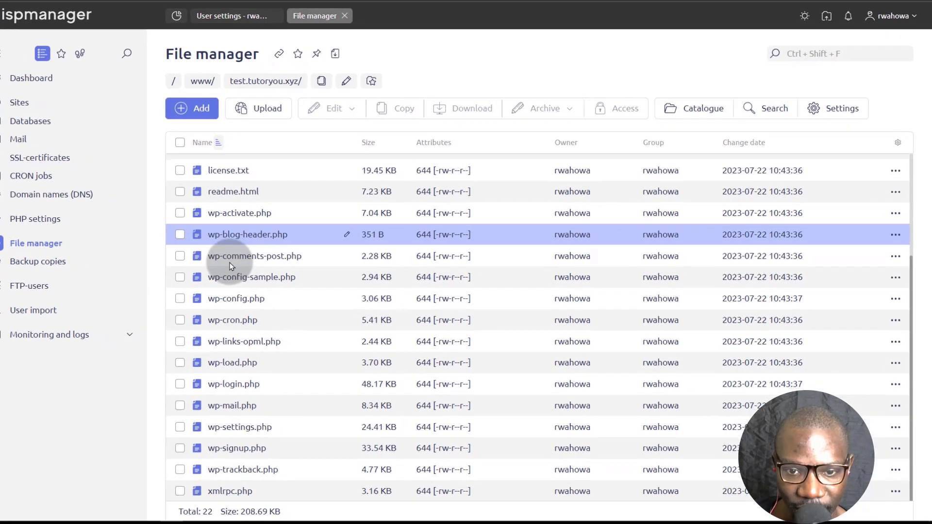
scroll(228, 359, "up", 5)
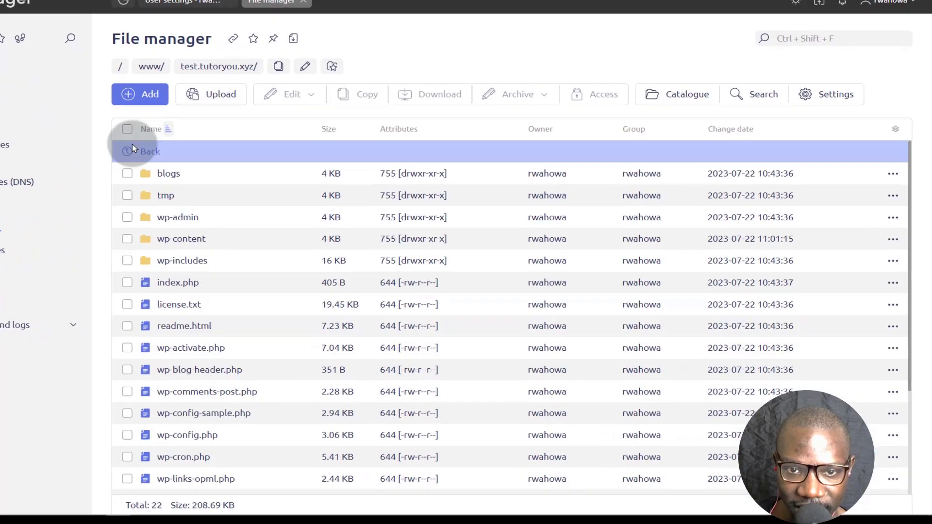
left_click(180, 142)
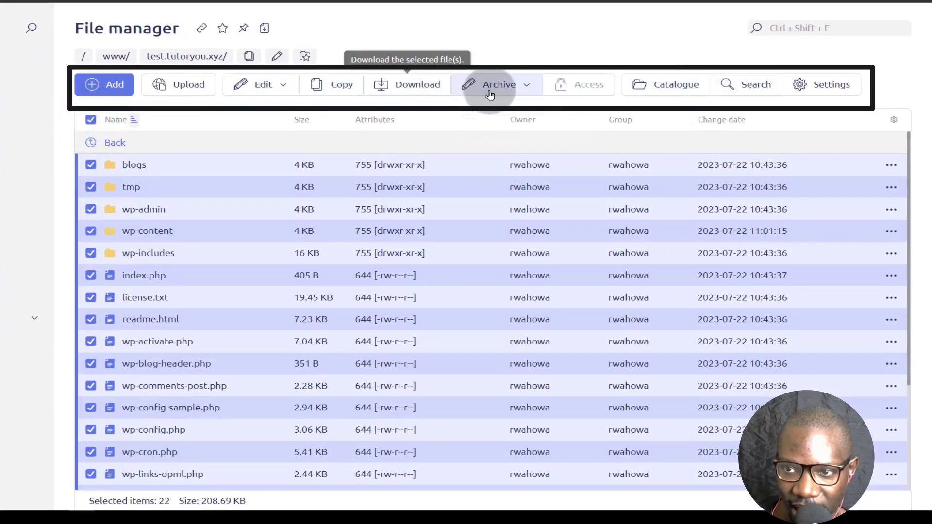
left_click(512, 86)
- Pack the selected items into a ZIP named wparchive, deleting the originals, then select wparchive.zip
left_click(500, 110)
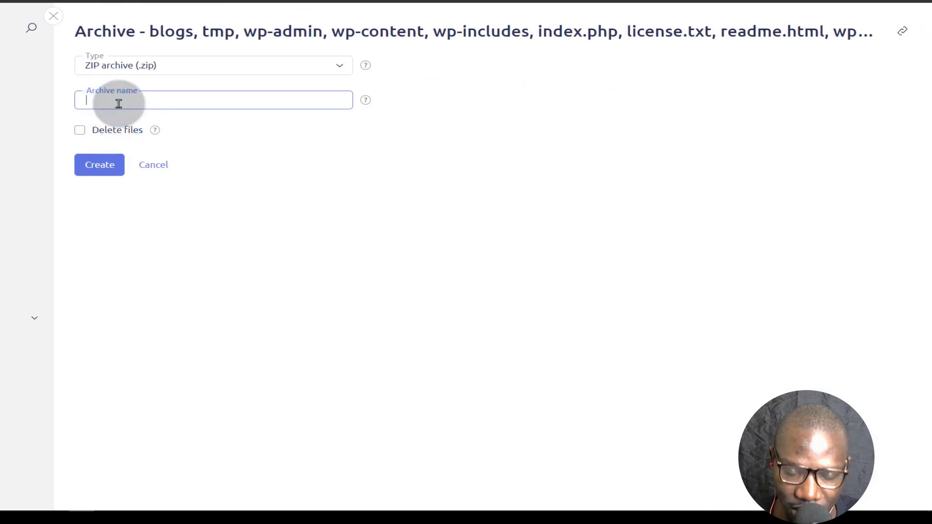
type("wparchive")
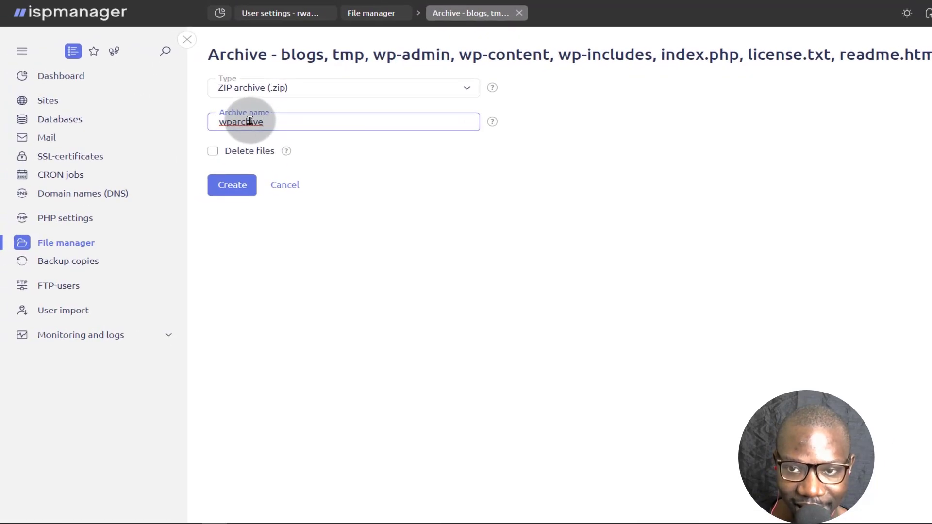
left_click(213, 152)
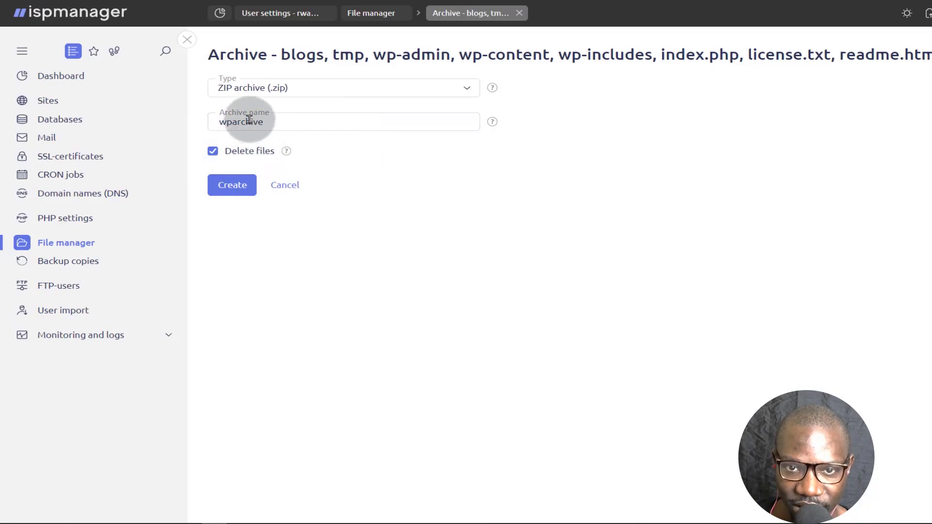
left_click(465, 90)
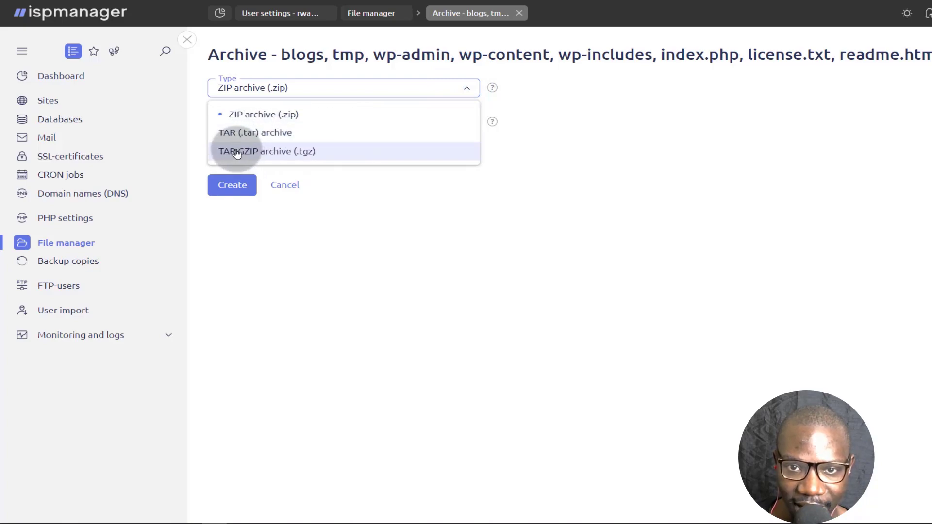
left_click(242, 118)
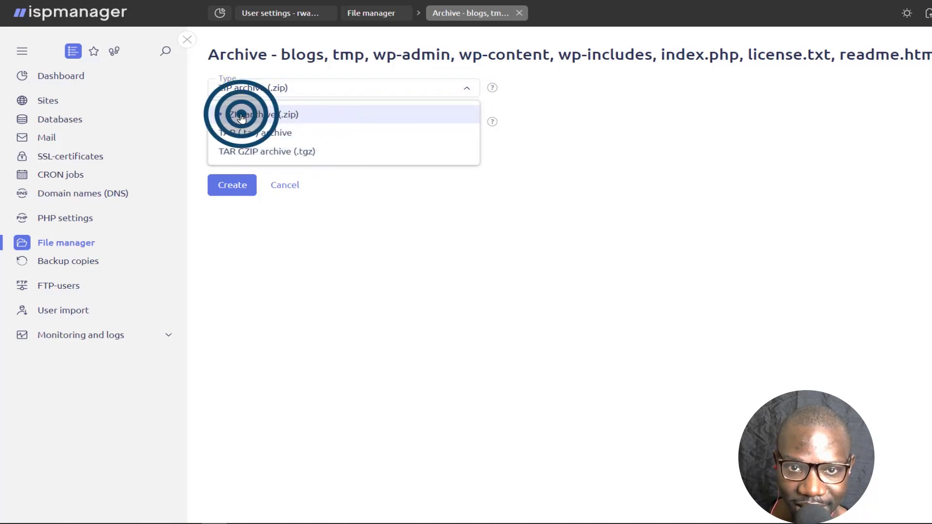
left_click(193, 108)
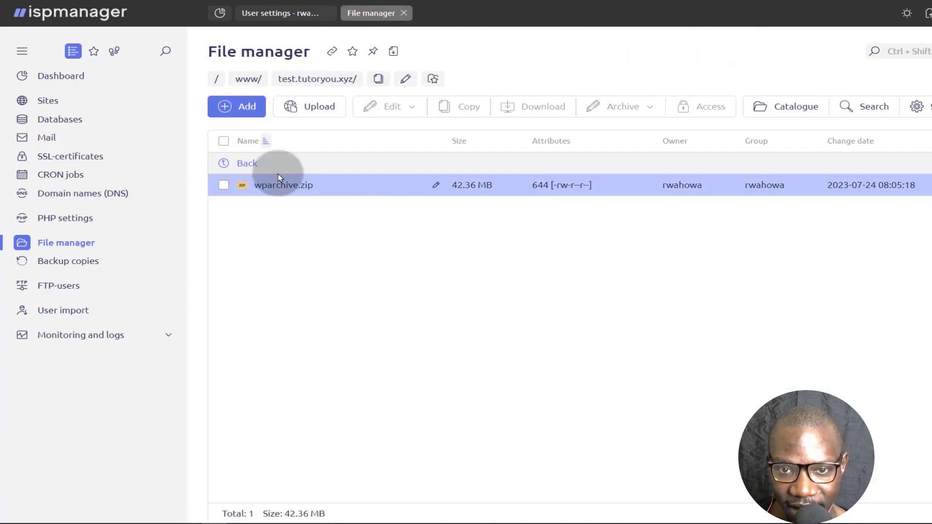
left_click(279, 186)
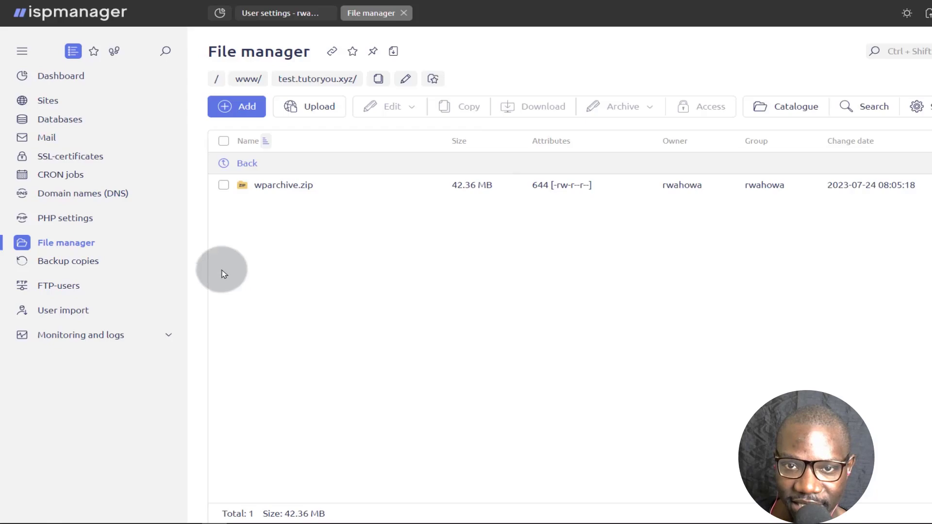
- Create an empty file named index.html of type File and refresh the listing
left_click(246, 108)
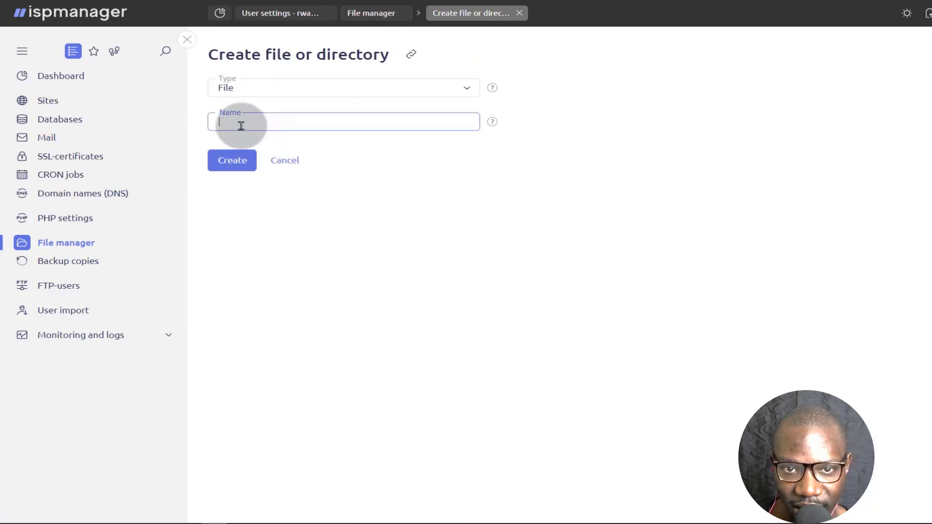
left_click(238, 123)
type("index.html")
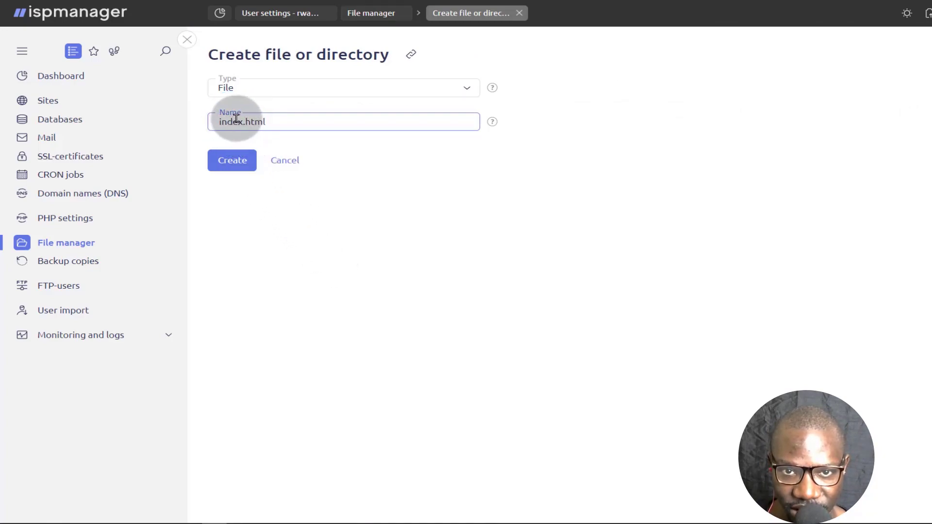
left_click(470, 90)
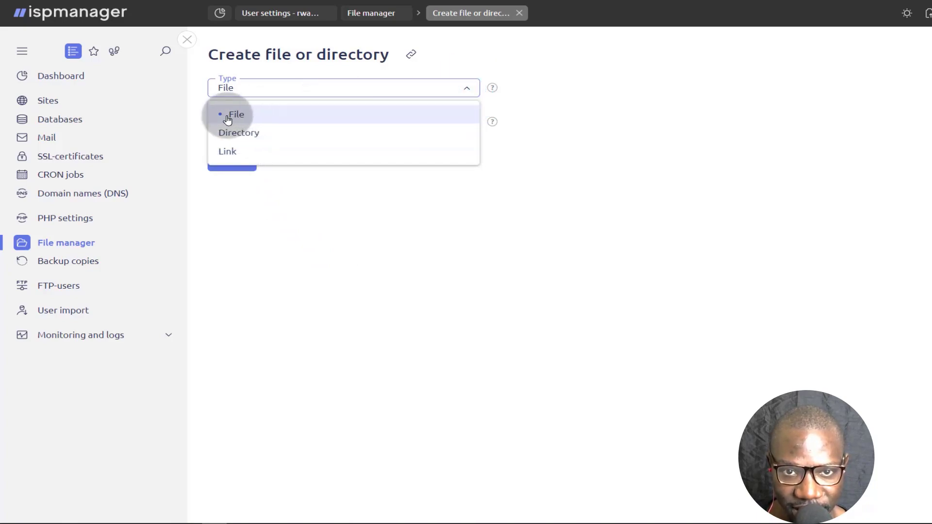
left_click(272, 223)
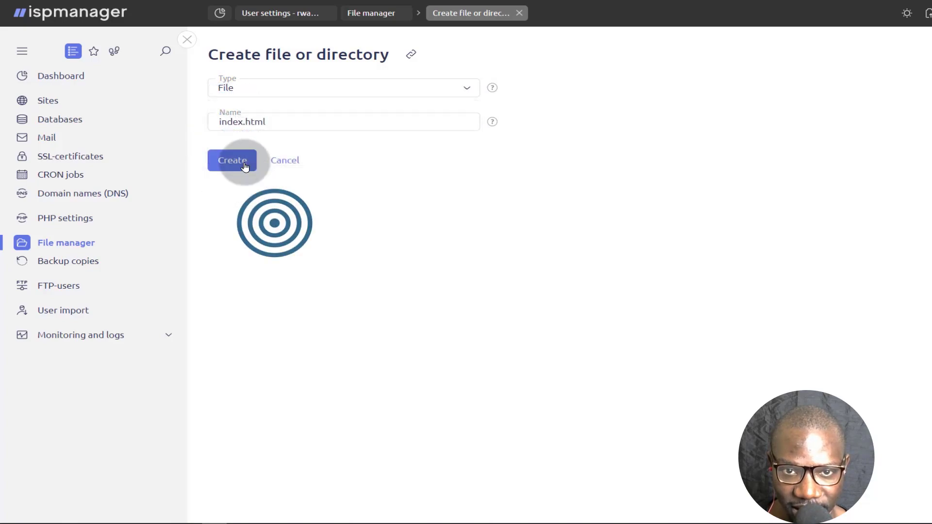
left_click(233, 161)
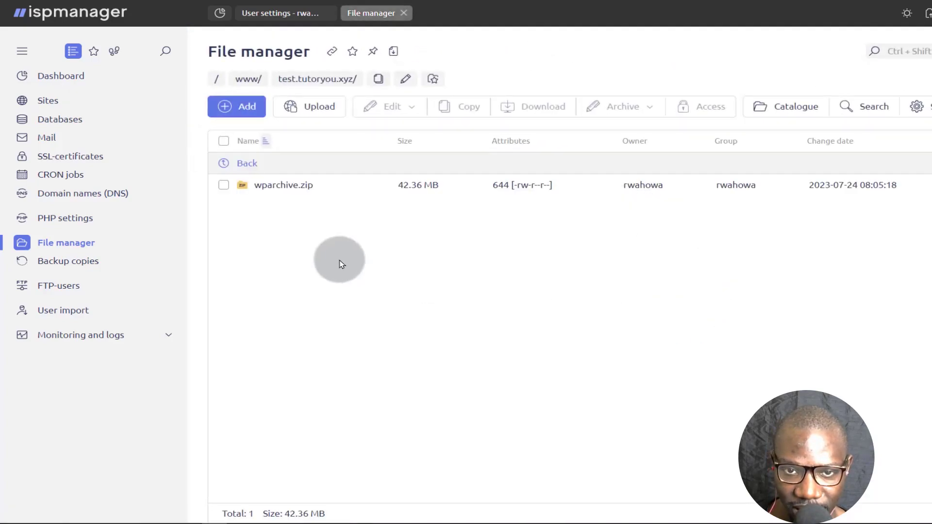
key("ctrl+Tab")
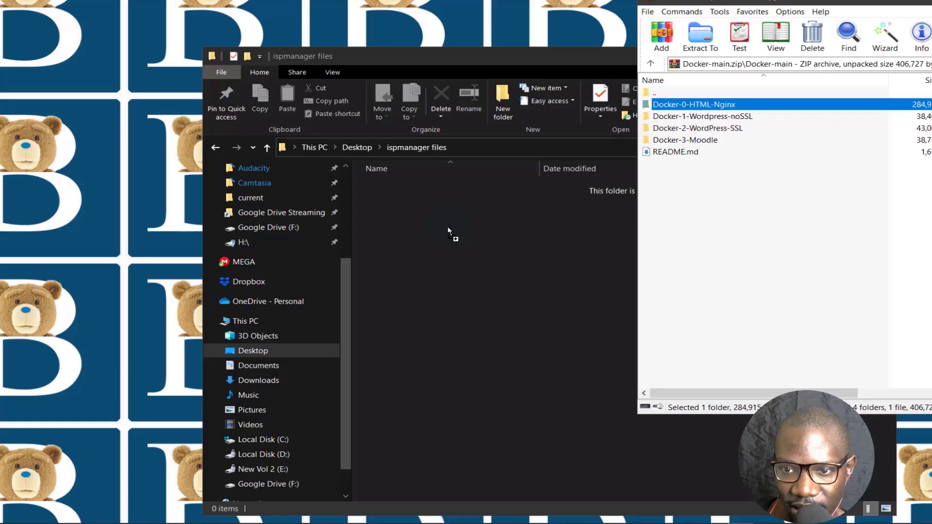
- Archive the site folder in Docker-0-HTML-Nginx as site.zip in ZIP format
double_click(409, 186)
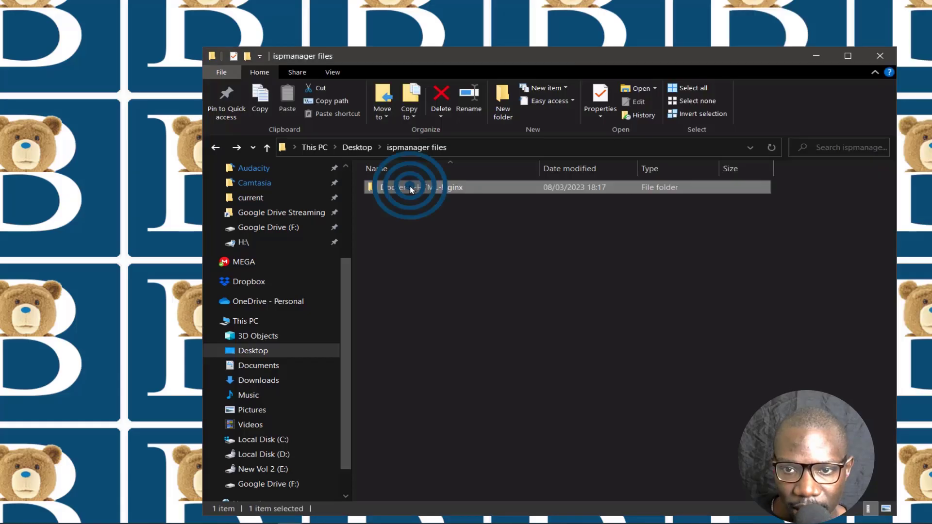
left_click(376, 202)
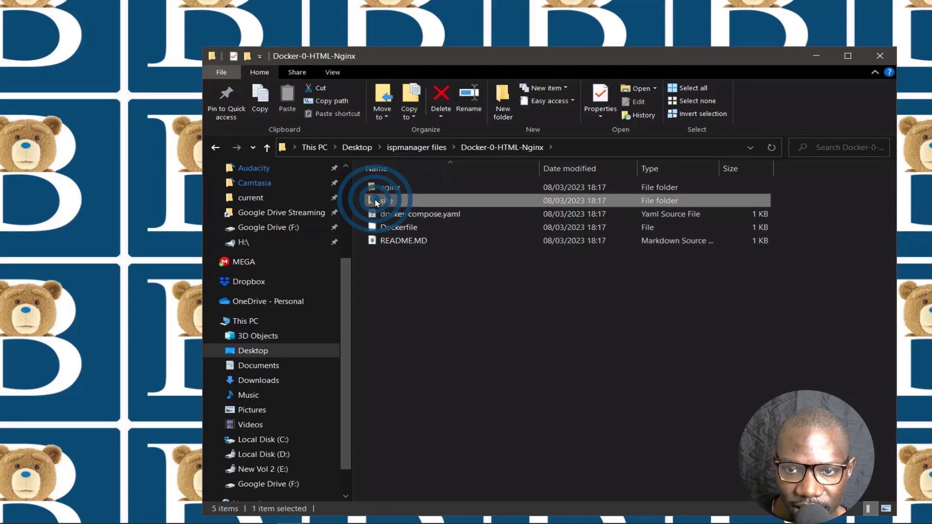
right_click(376, 202)
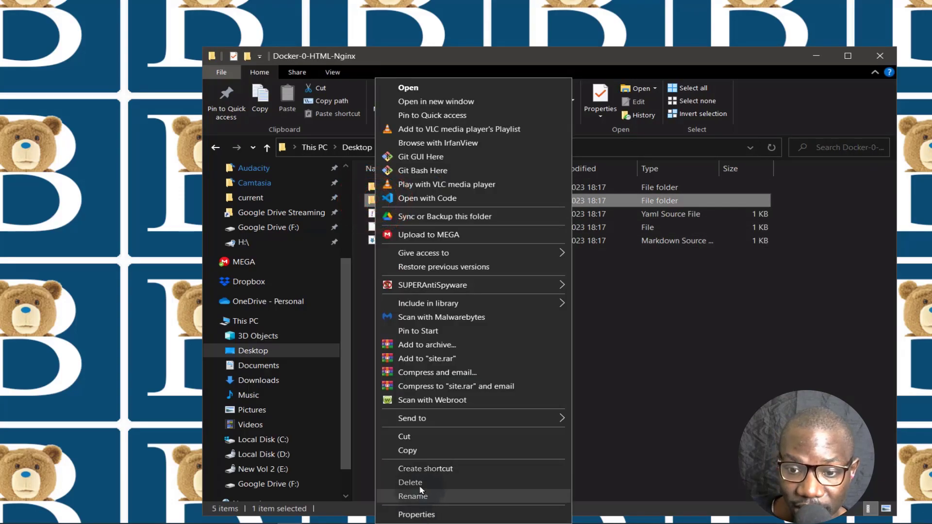
left_click(420, 345)
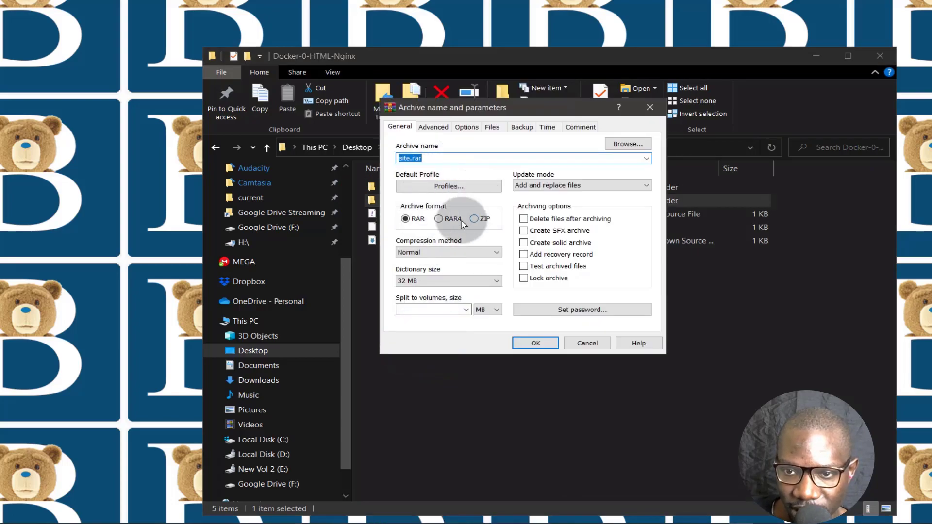
left_click(473, 220)
left_click(535, 342)
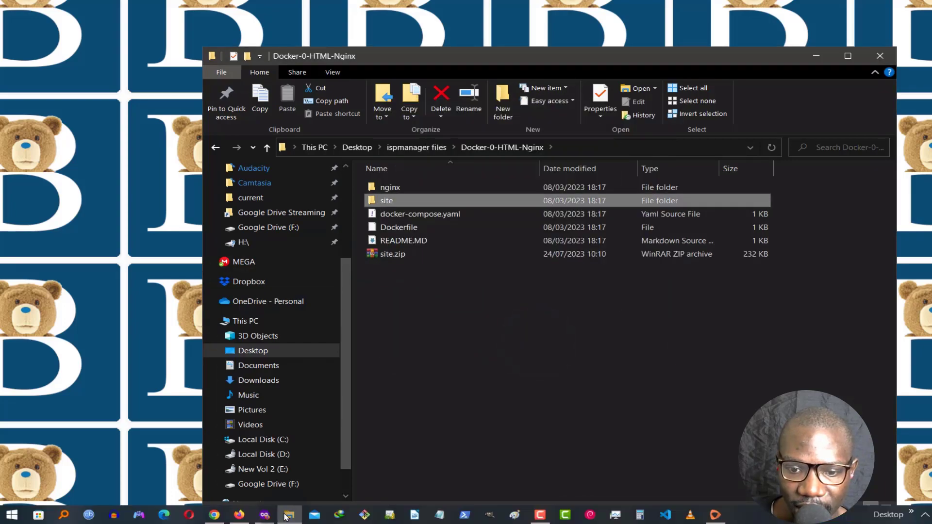
- Switch back to ispmanager's file manager and bring up the Upload file panel
left_click(214, 519)
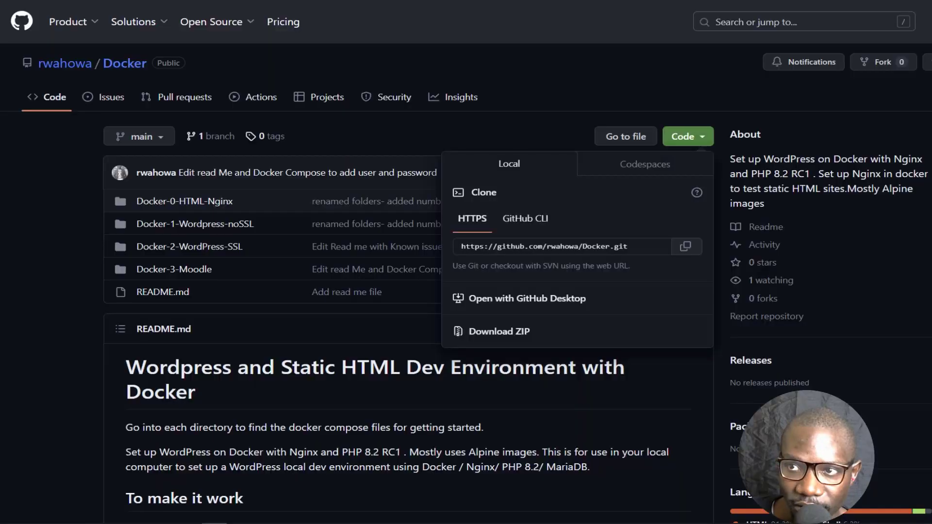
left_click(502, 2)
left_click(320, 106)
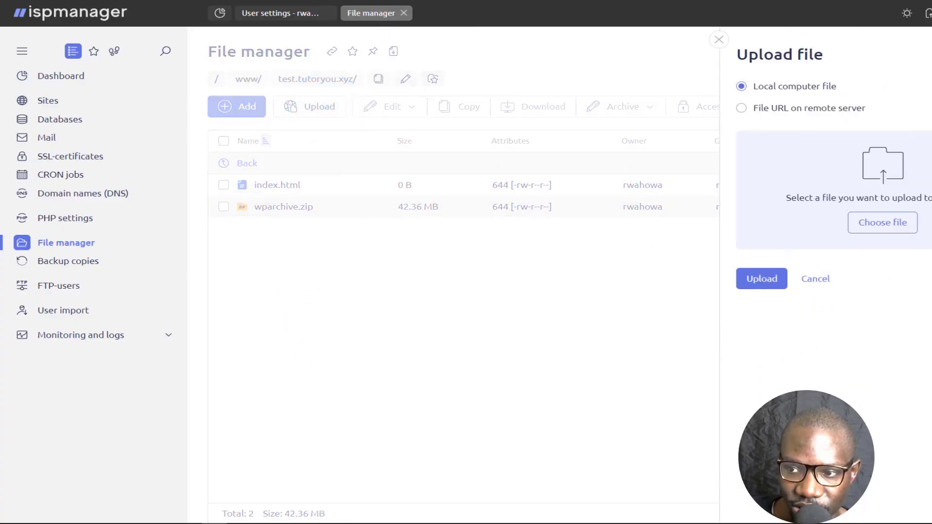
- Drag site.zip from Explorer into the upload panel and upload it
mouse_move(285, 515)
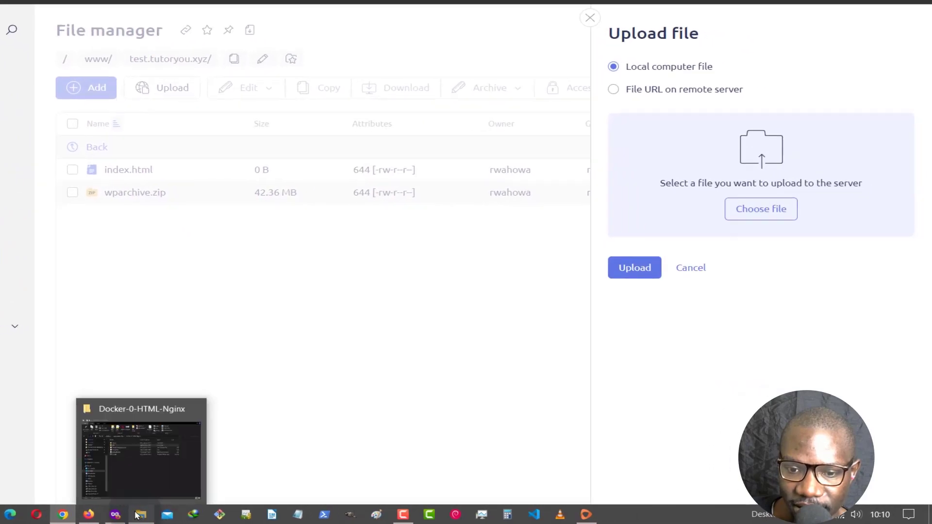
left_click(137, 514)
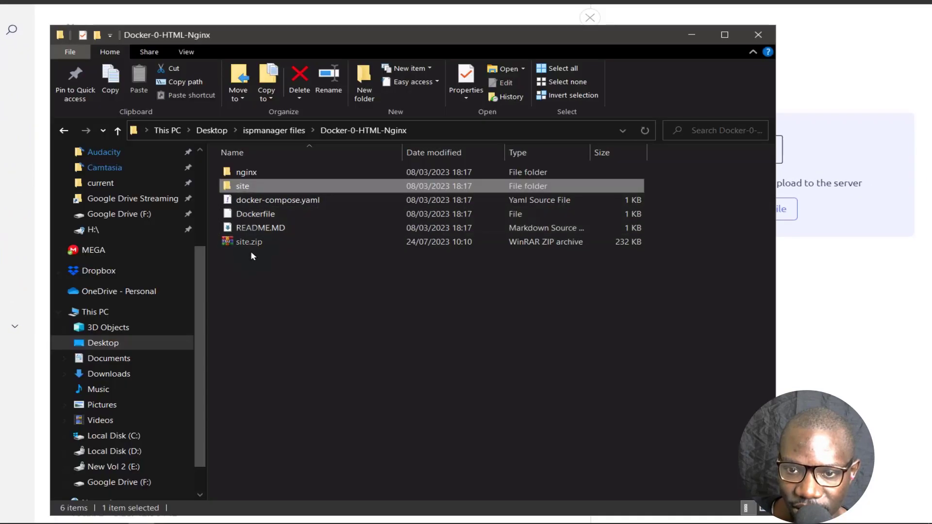
left_click_drag(243, 243, 821, 177)
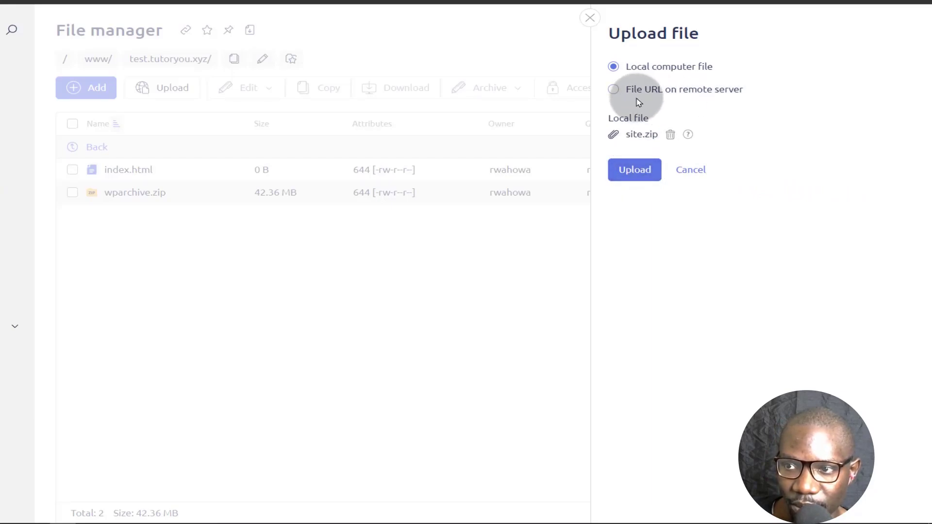
left_click(642, 166)
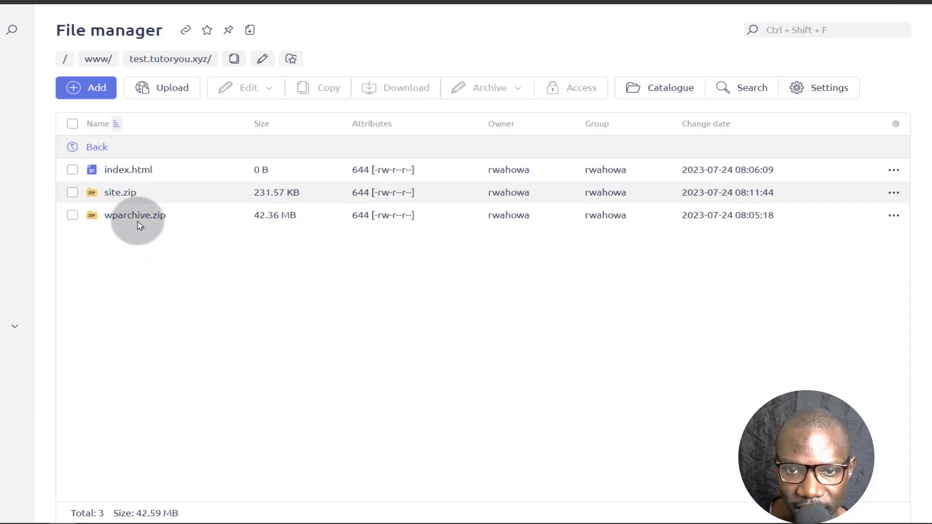
- Tick site.zip in the folder listing to prepare an archive action on it
left_click(108, 191)
left_click(143, 213)
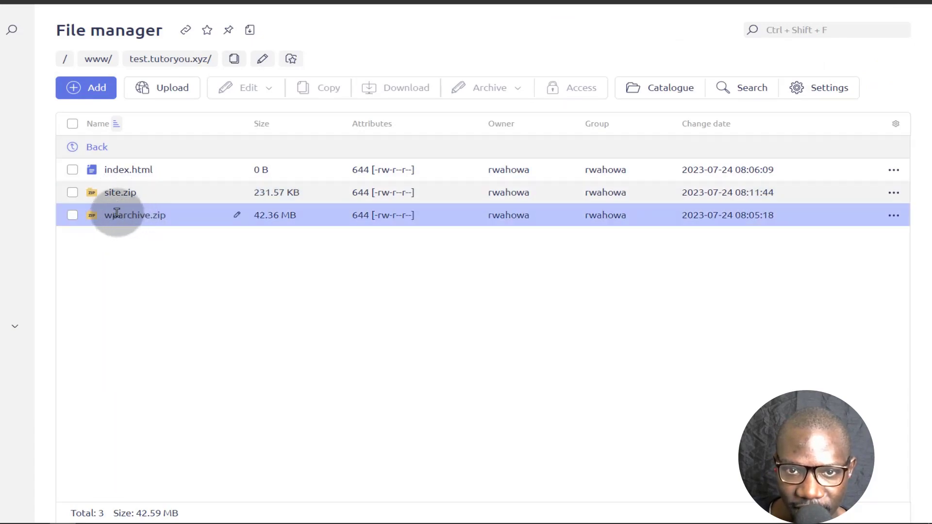
left_click(113, 193)
left_click(109, 216)
left_click(84, 199)
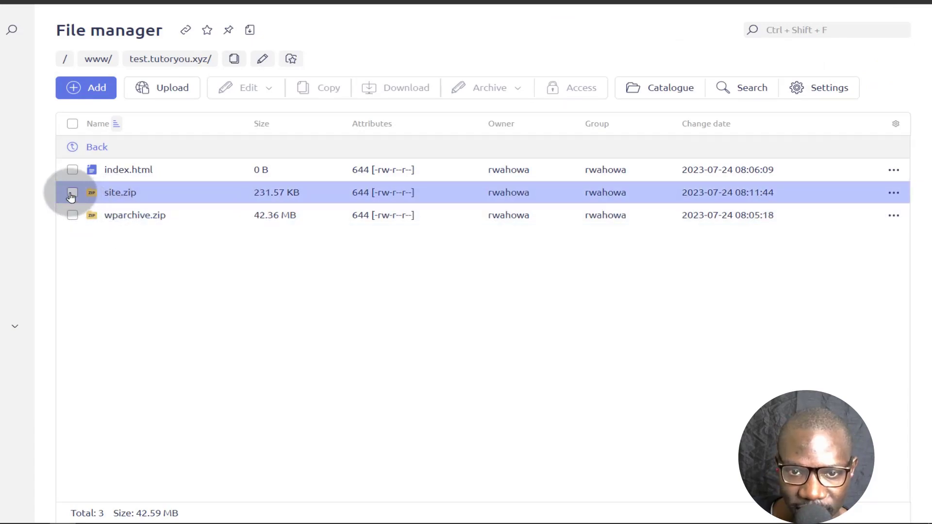
left_click(72, 194)
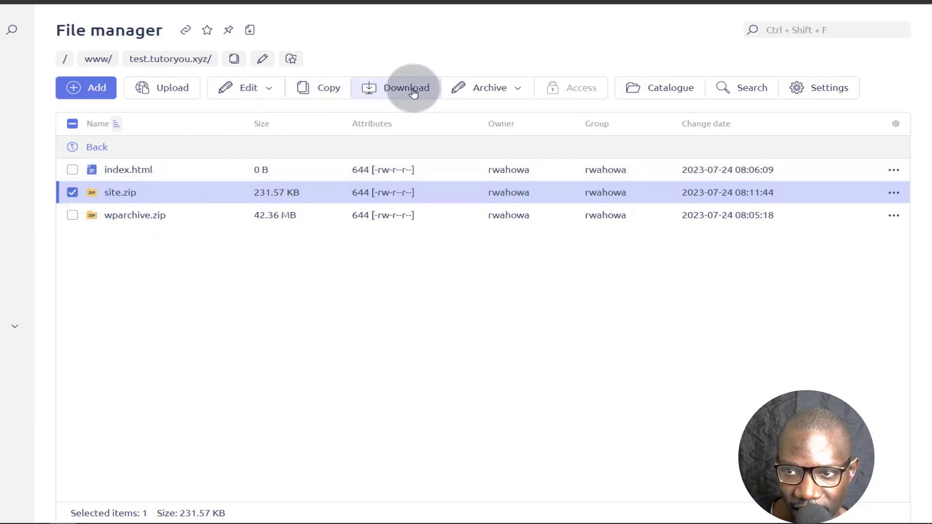
left_click(495, 87)
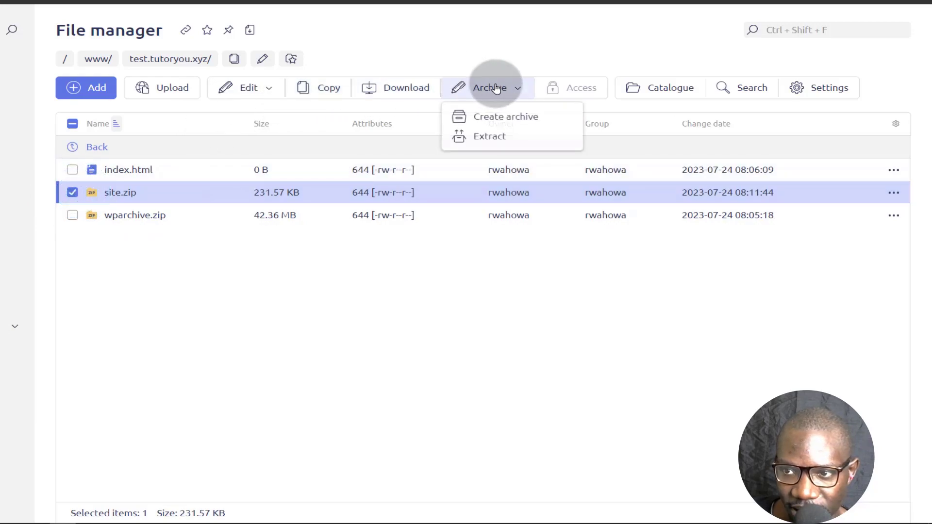
- Extract site.zip into the test.tutoryou.xyz folder
left_click(480, 131)
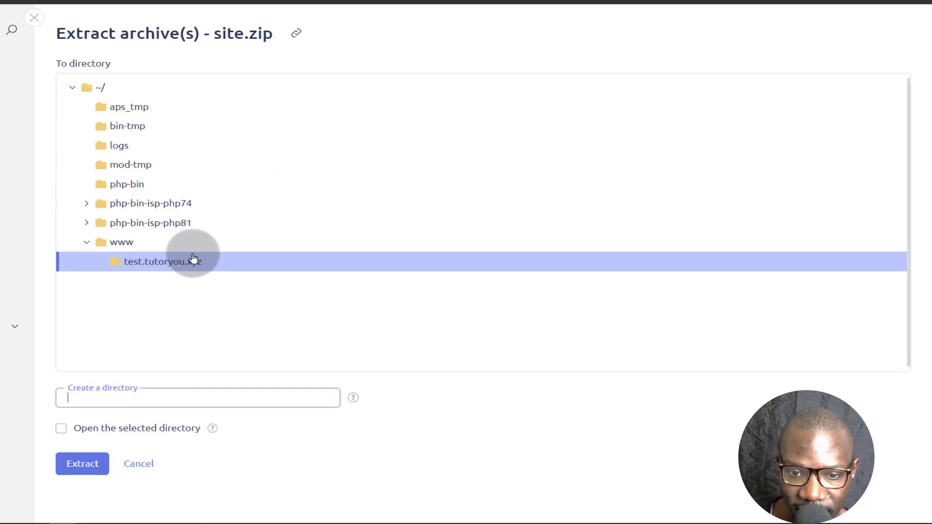
left_click(90, 400)
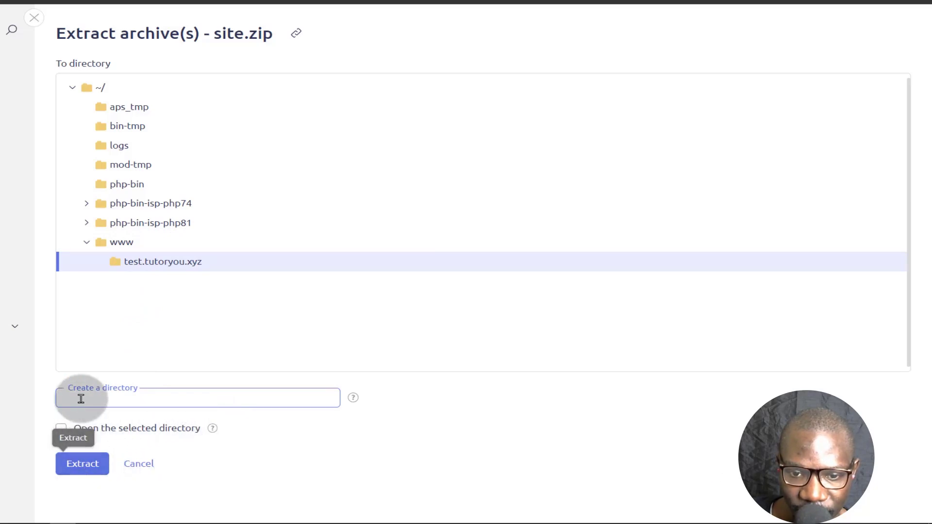
left_click(97, 465)
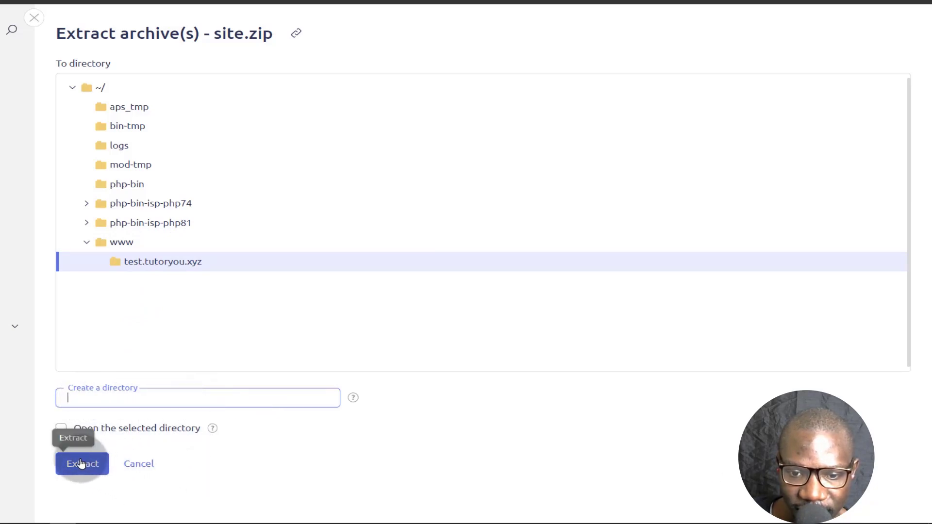
left_click(81, 463)
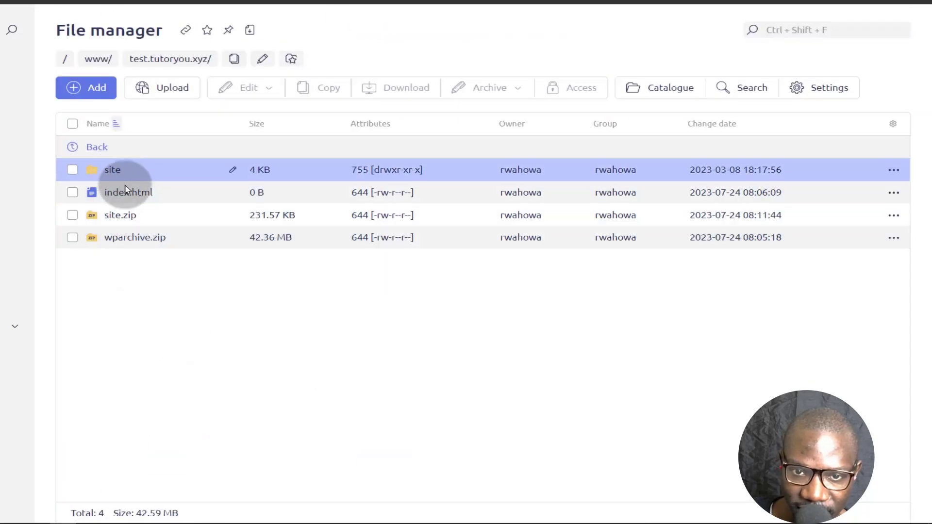
- Open the extracted site folder and select all four of its items
left_click(107, 169)
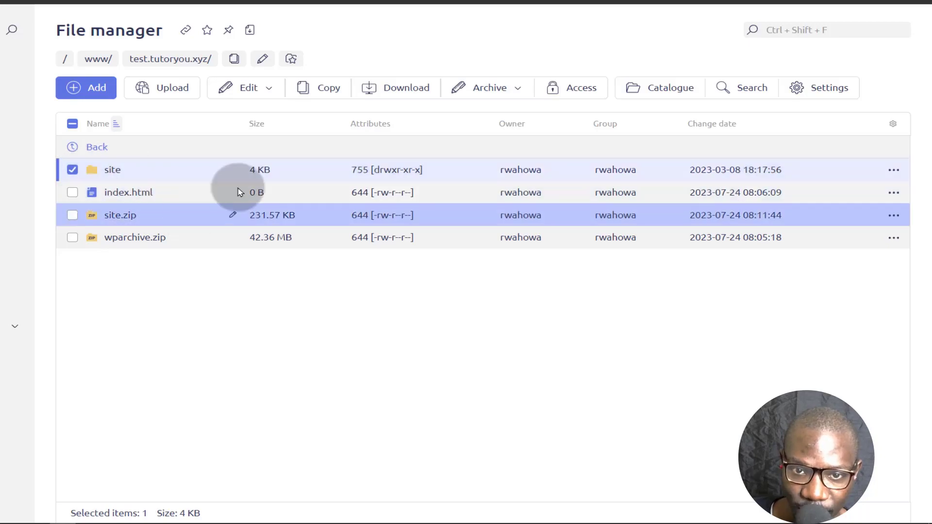
double_click(94, 171)
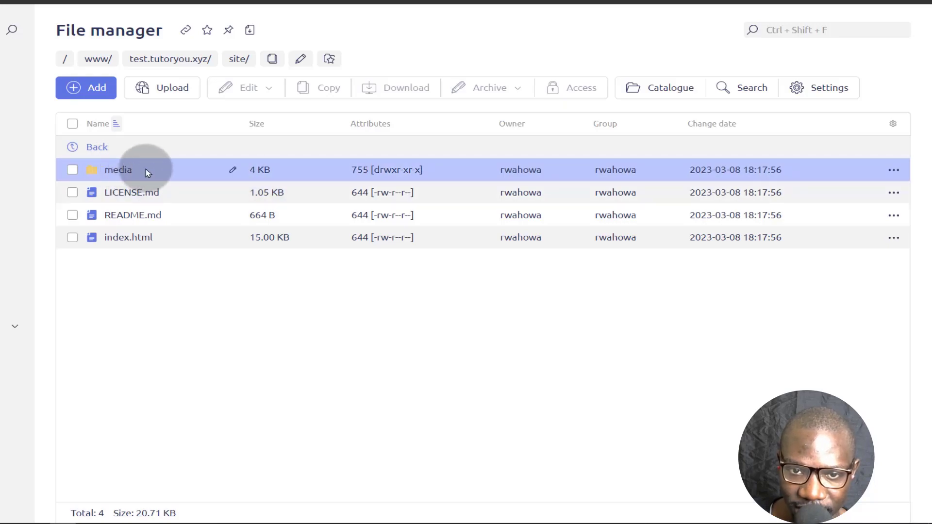
left_click(71, 130)
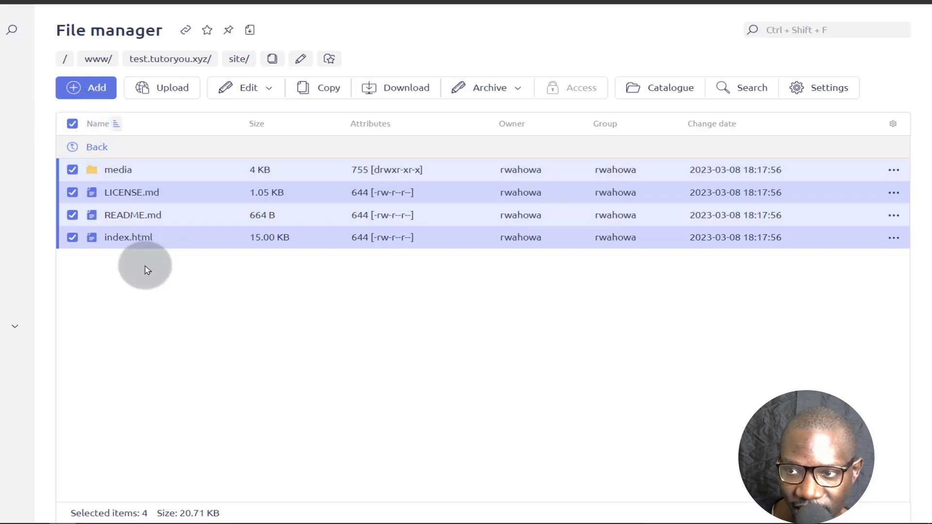
- Move the four items into test.tutoryou.xyz with overwrite enabled, opening the destination afterwards
left_click(325, 89)
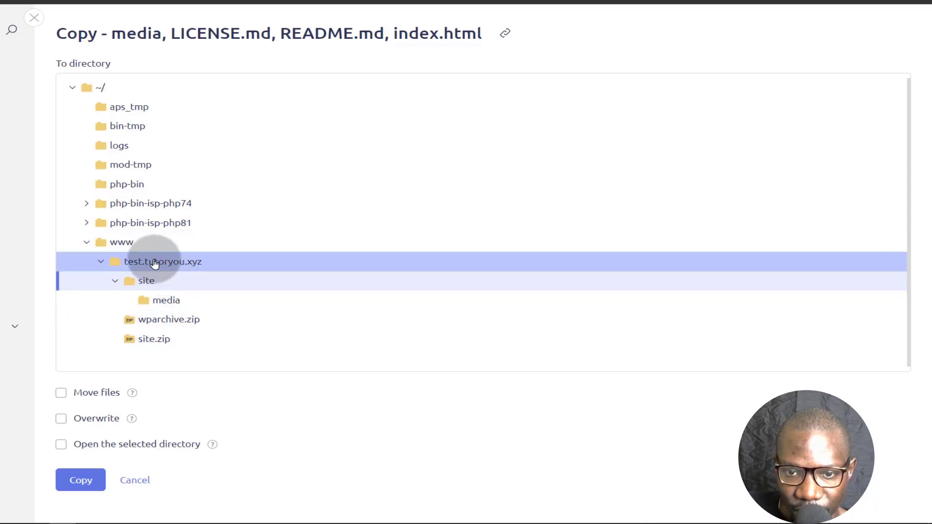
left_click(140, 262)
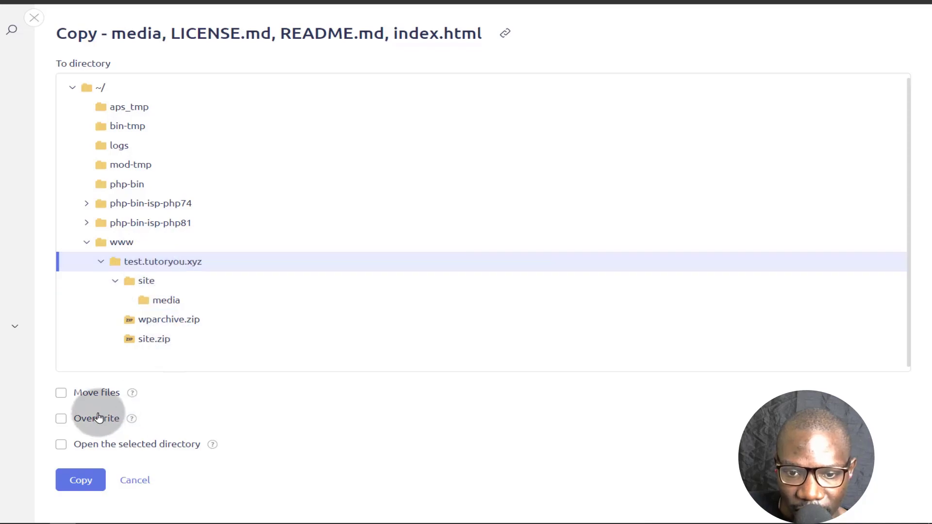
left_click(61, 394)
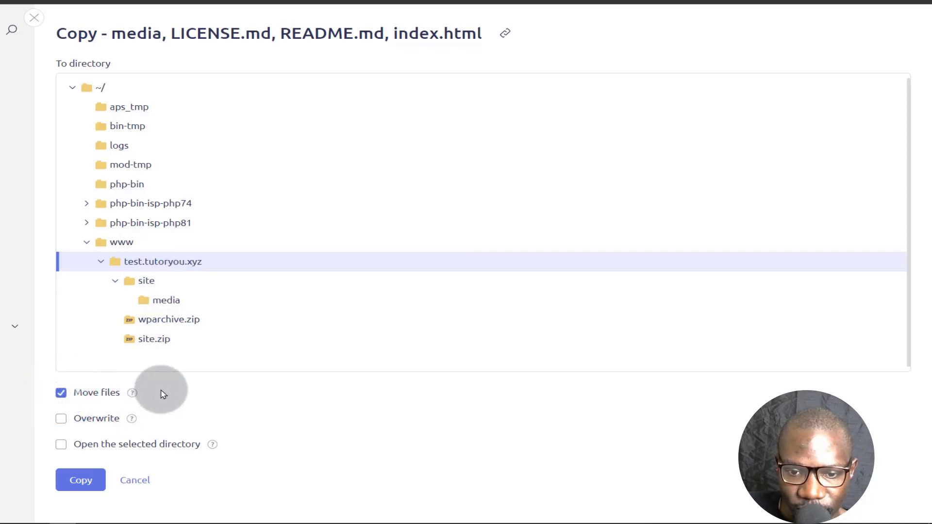
left_click(61, 418)
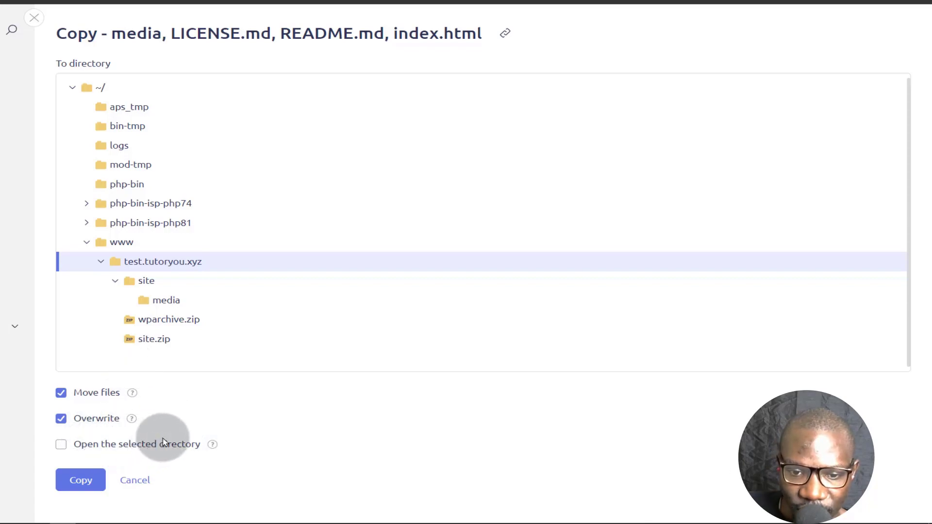
left_click(62, 446)
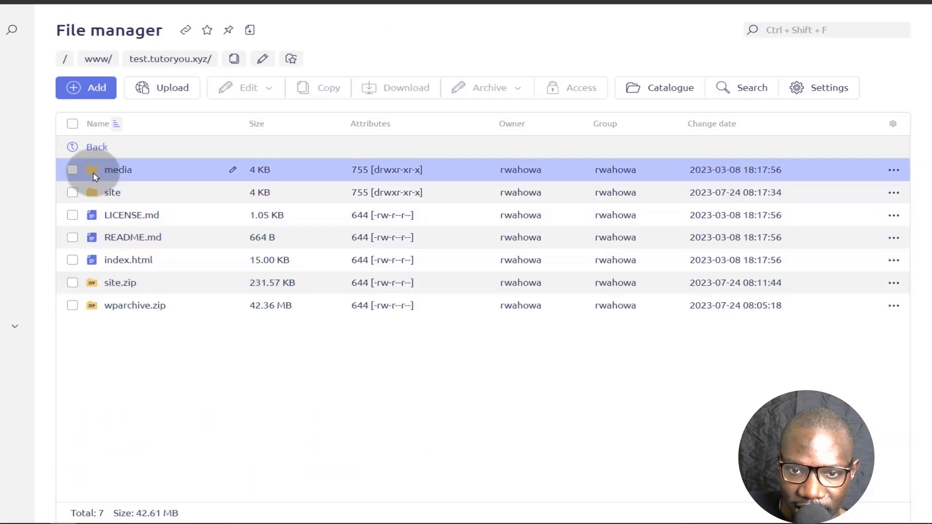
left_click(97, 197)
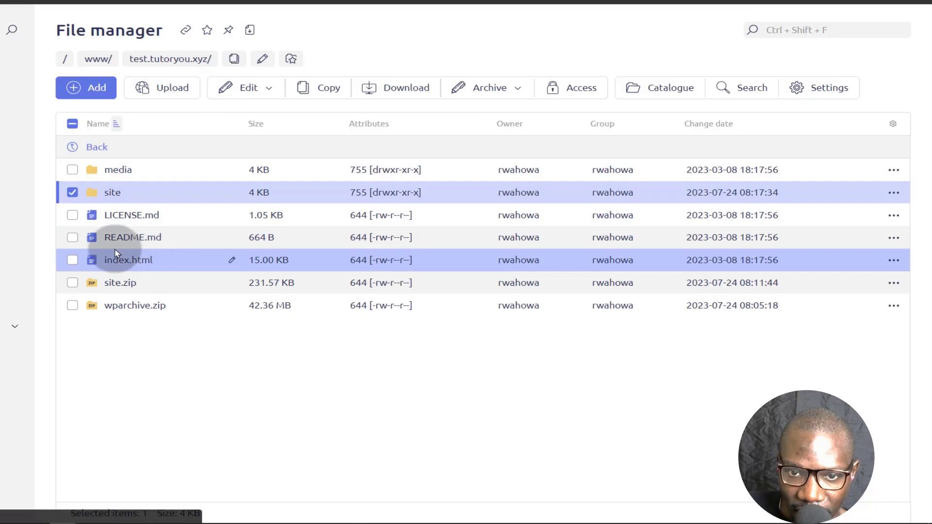
left_click(72, 192)
left_click(71, 192)
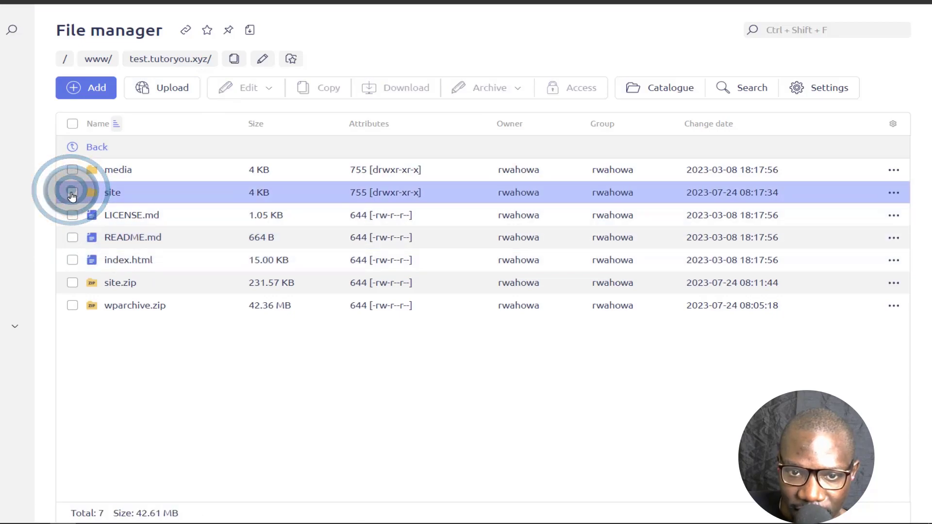
left_click(72, 194)
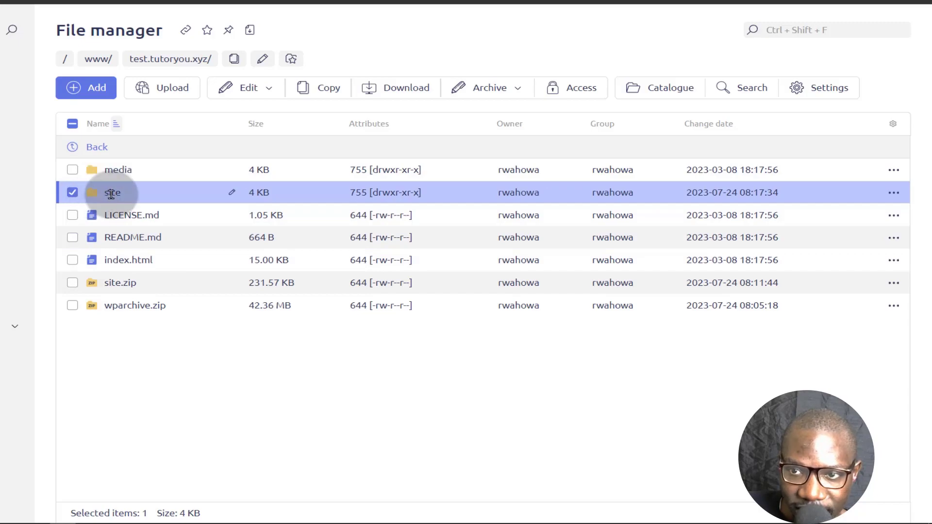
left_click(270, 88)
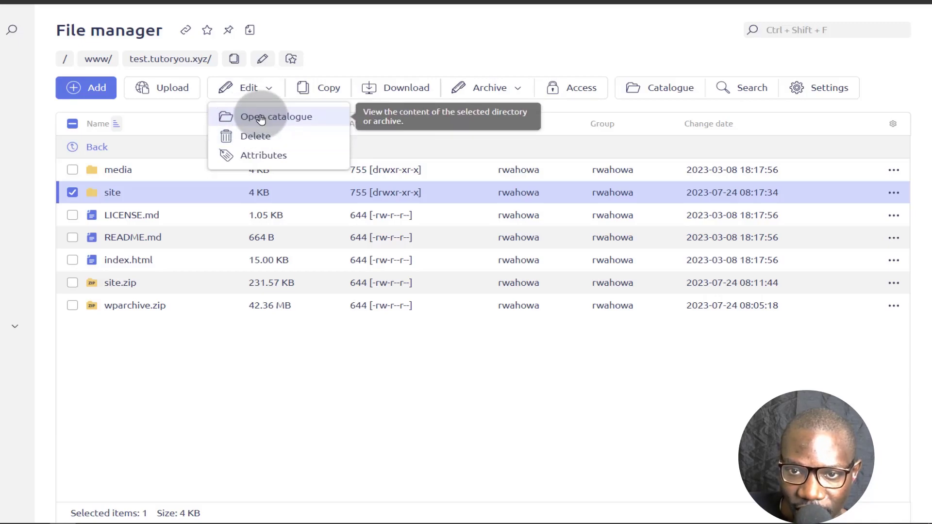
left_click(262, 156)
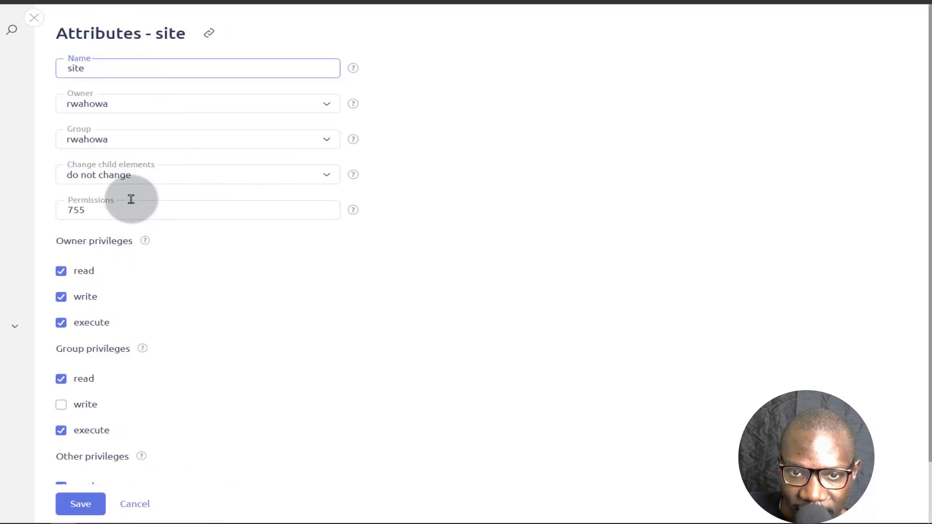
scroll(112, 213, "down", 2)
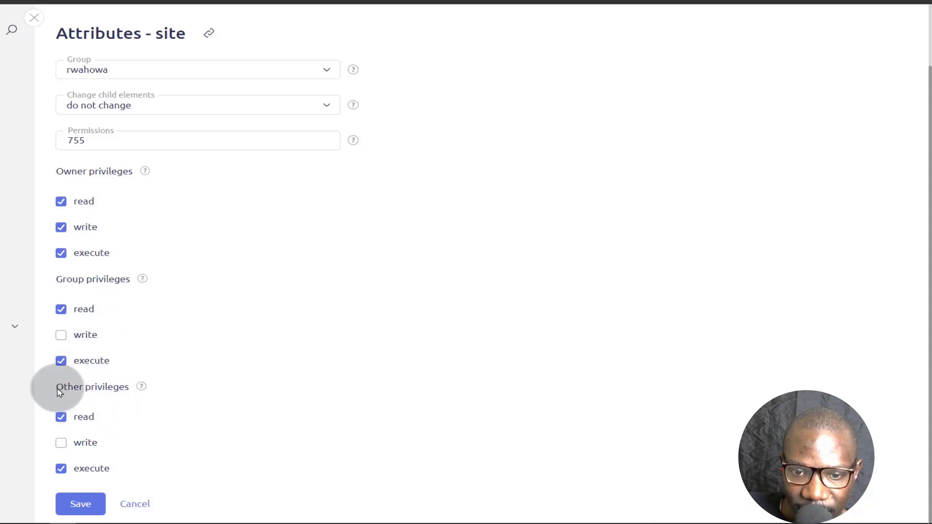
left_click(135, 504)
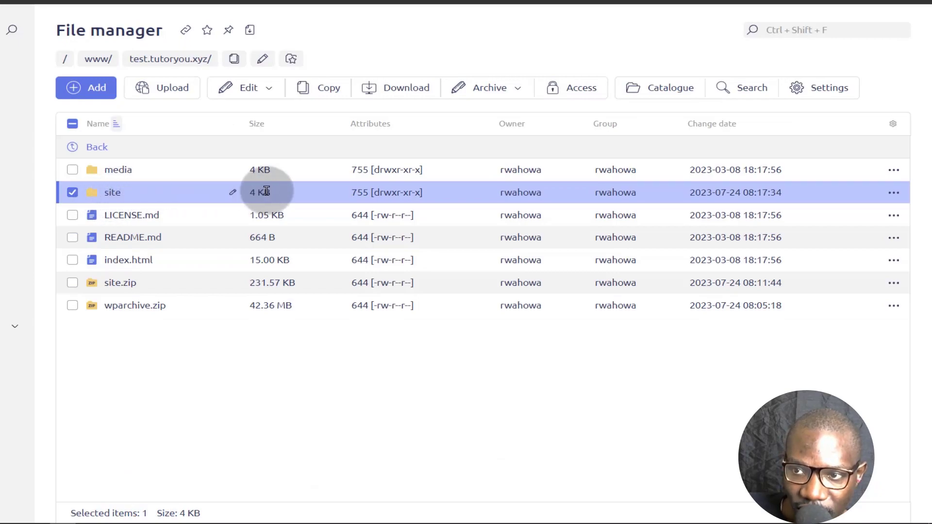
left_click(572, 89)
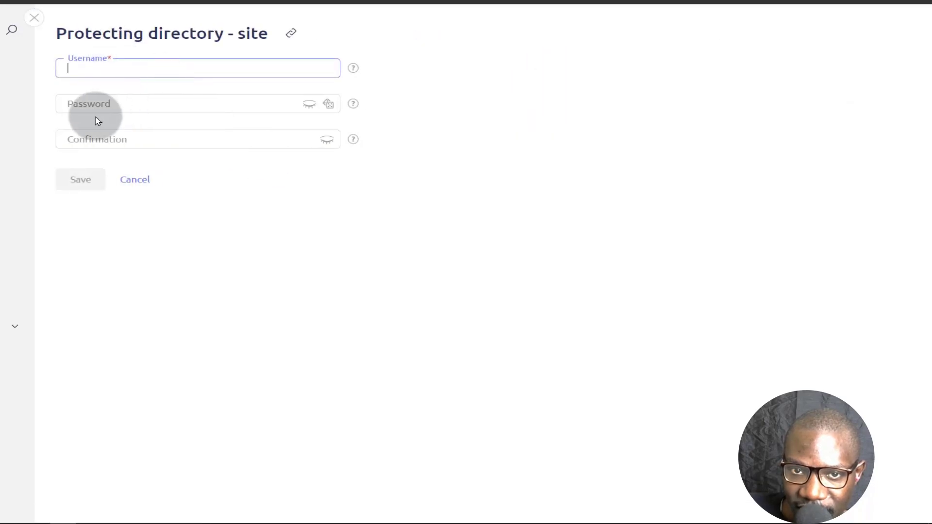
left_click(135, 180)
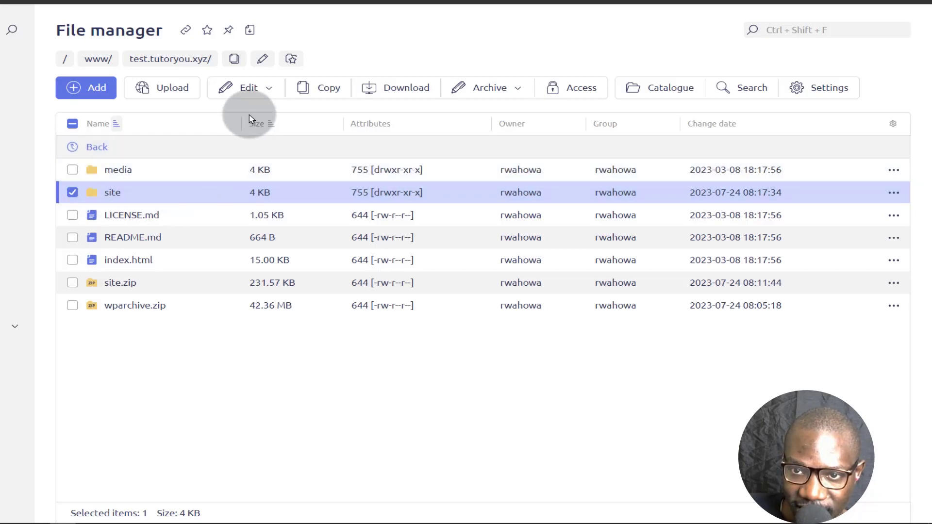
left_click(266, 89)
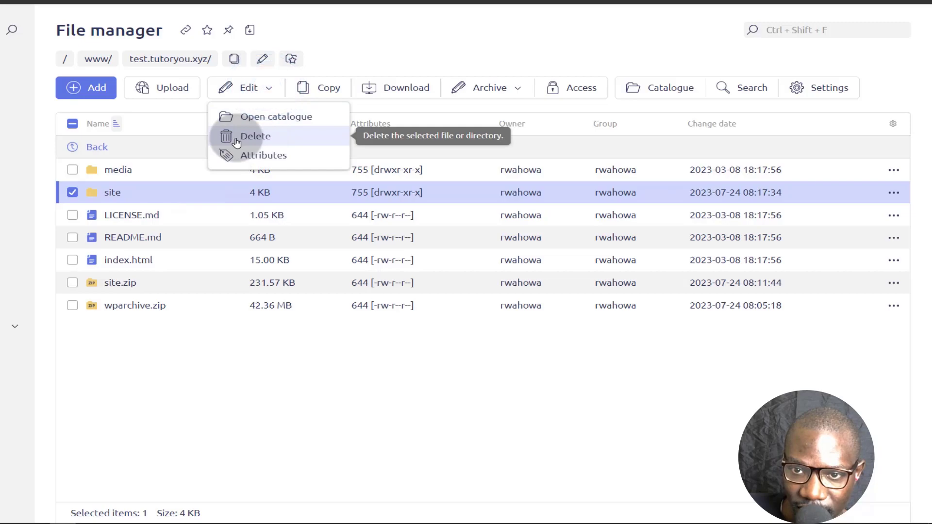
- Delete the emptied site folder in test.tutoryou.xyz and switch to the test.tutoryou.xyz browser tab
left_click(252, 137)
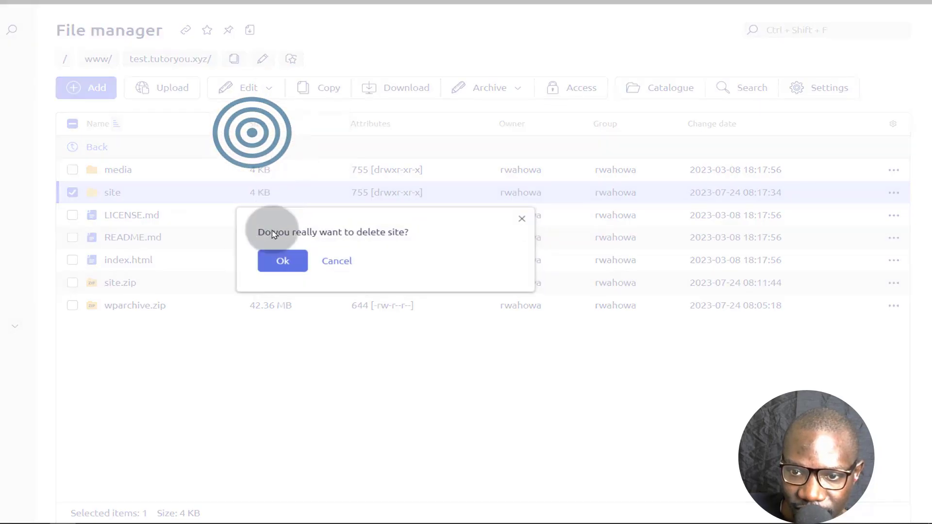
left_click(274, 260)
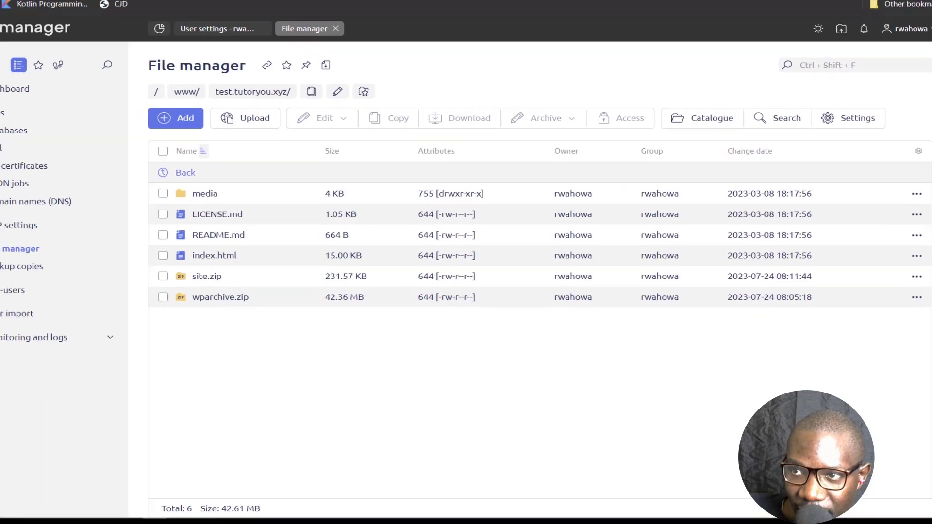
left_click(722, 1)
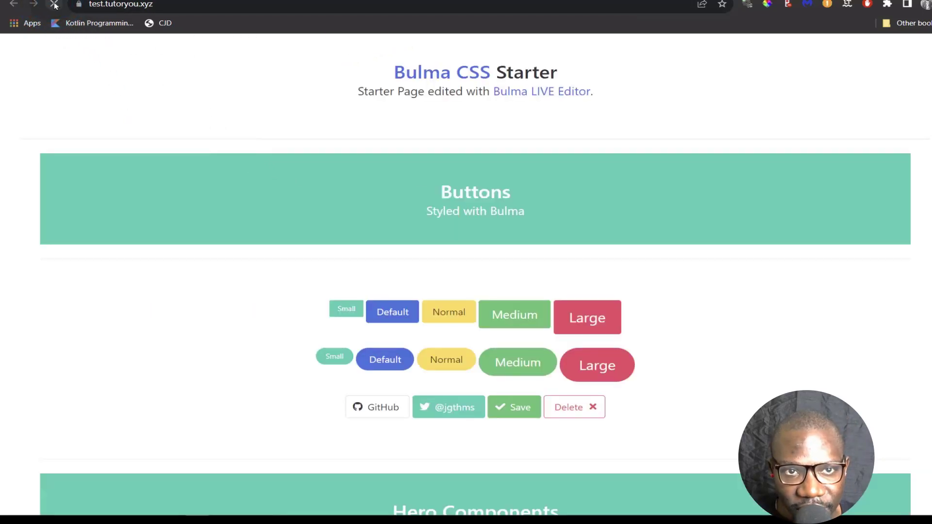
- Check that test.tutoryou.xyz now renders the Bulma CSS Starter page, then go back to ispmanager's File manager
scroll(487, 167, "down", 10)
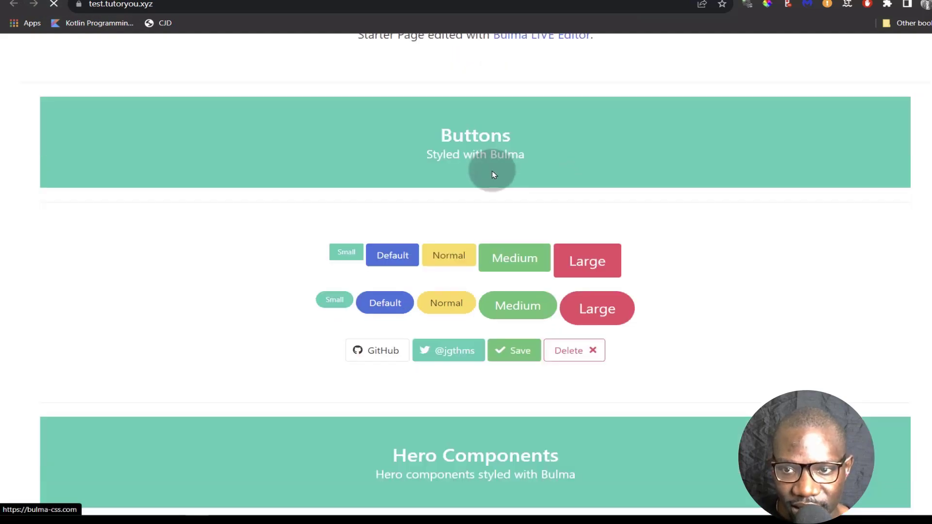
scroll(478, 157, "up", 10)
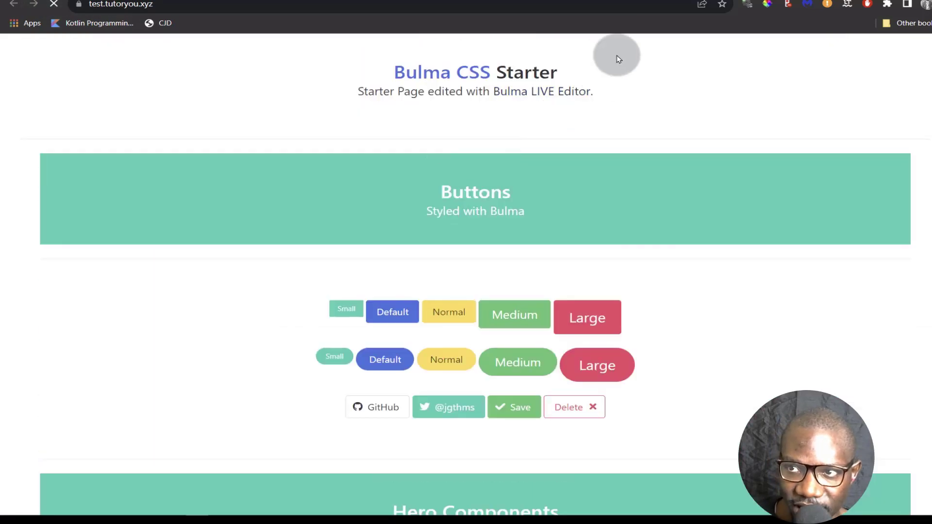
left_click(667, 0)
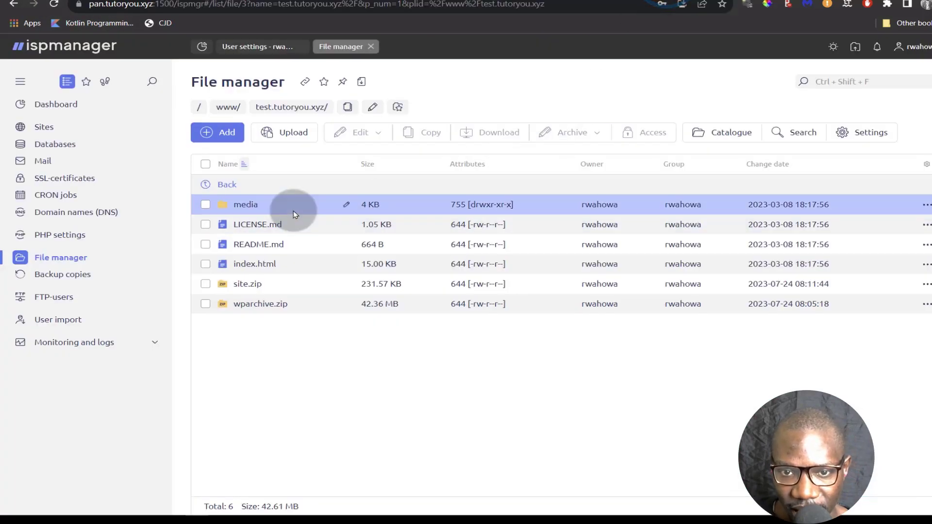
left_click(283, 280)
- Open index.html from test.tutoryou.xyz in the code editor
left_click(247, 266)
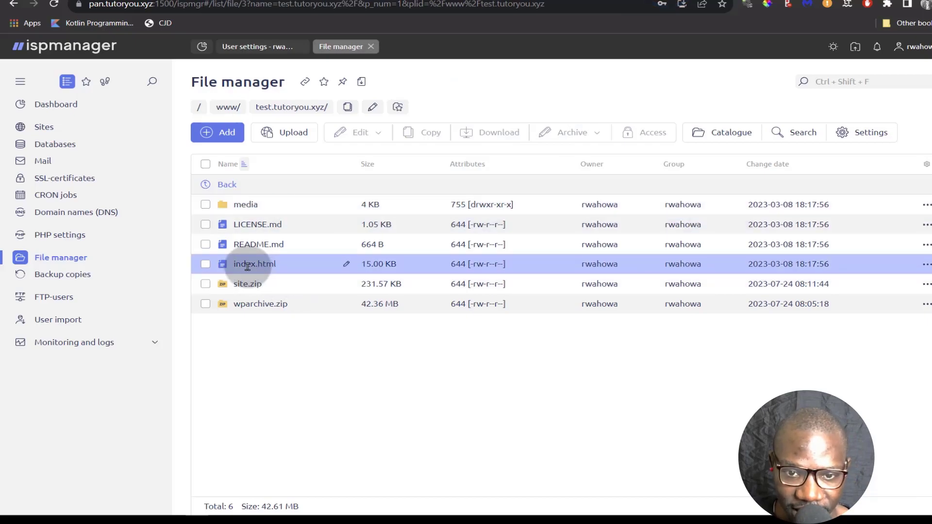
left_click(205, 264)
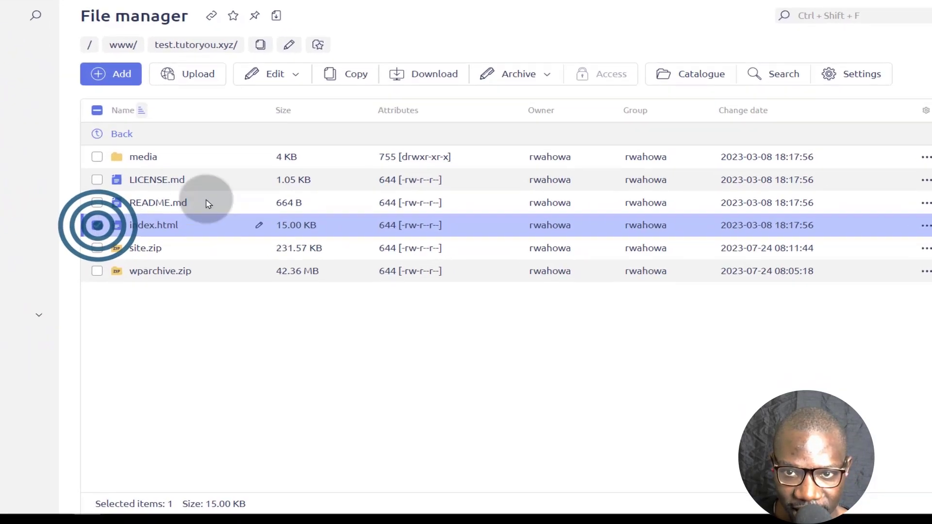
left_click(293, 74)
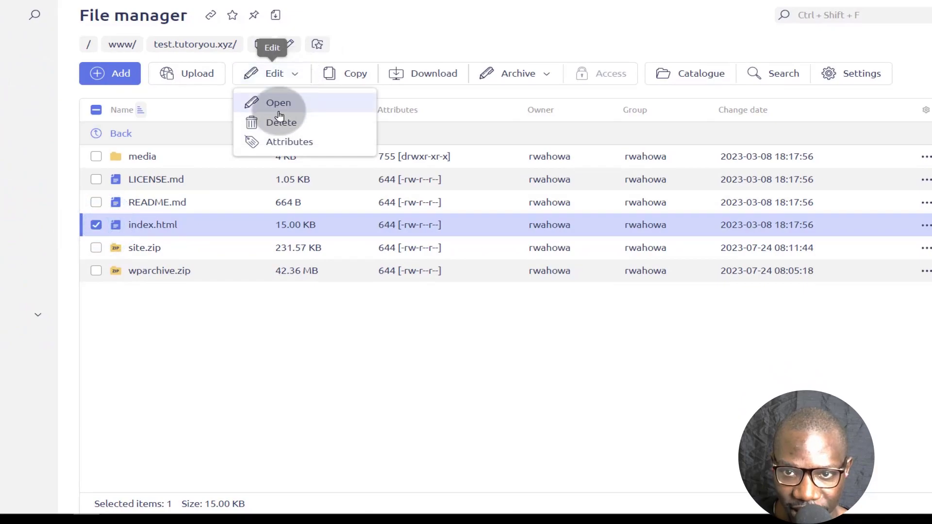
left_click(265, 104)
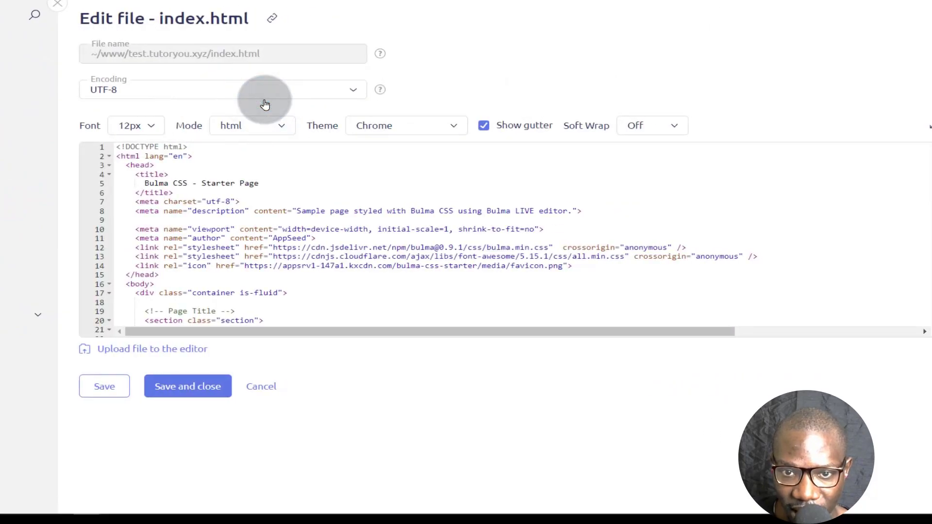
scroll(193, 228, "down", 20)
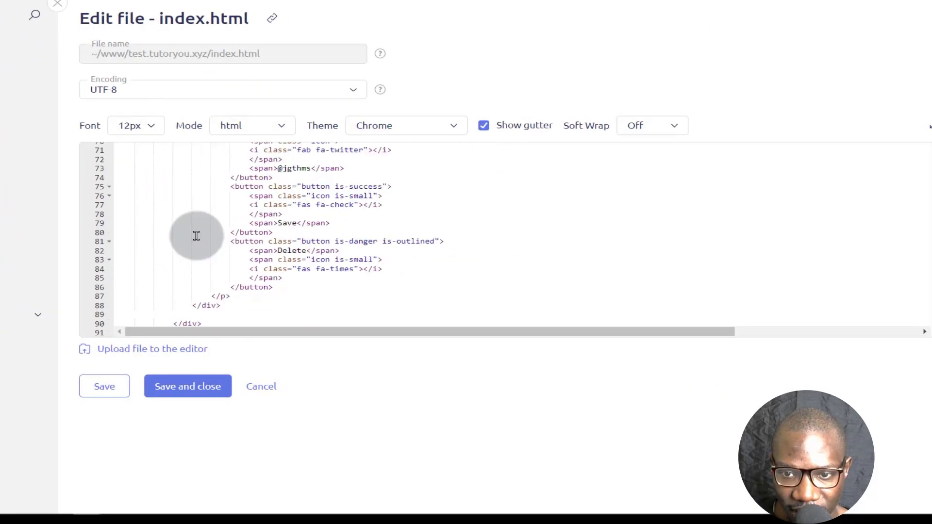
scroll(193, 239, "up", 20)
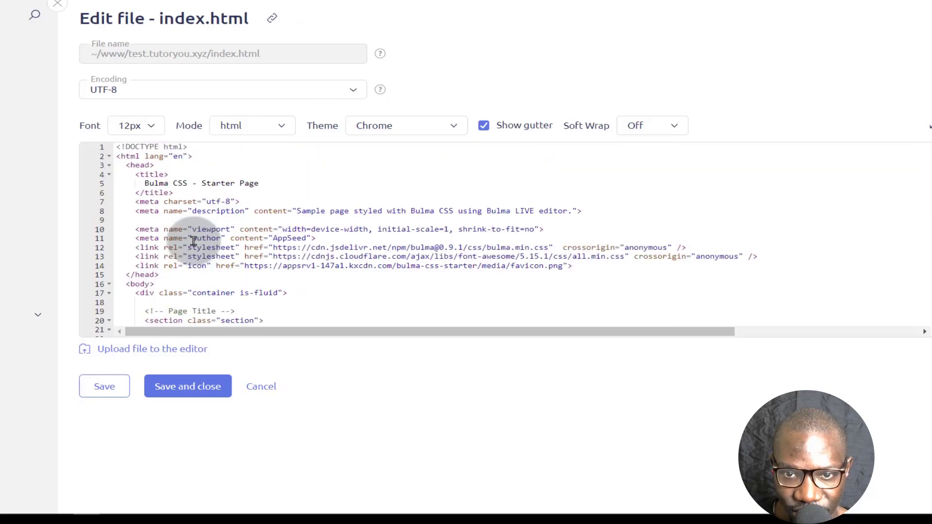
scroll(236, 265, "down", 2)
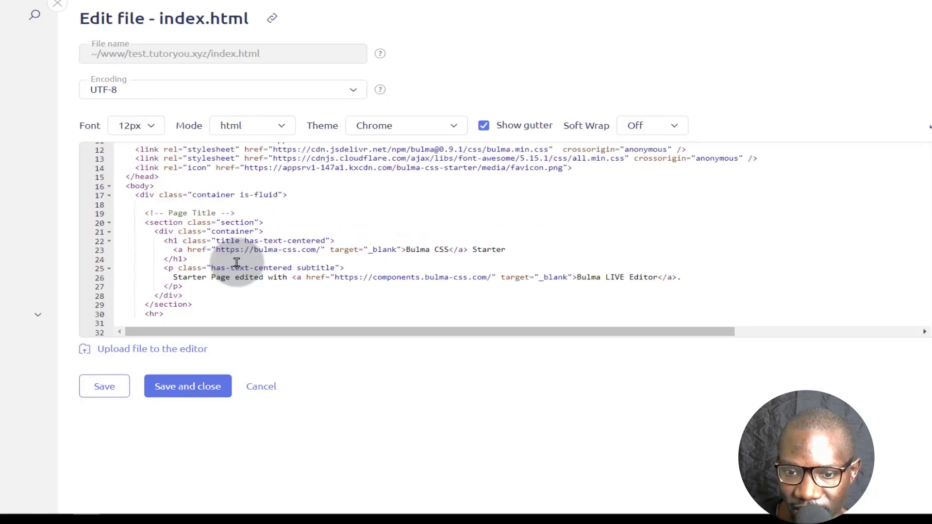
- Load docker-compose.yaml from the computer into the editor and change line 12's ports to "6000:6000"
left_click(123, 350)
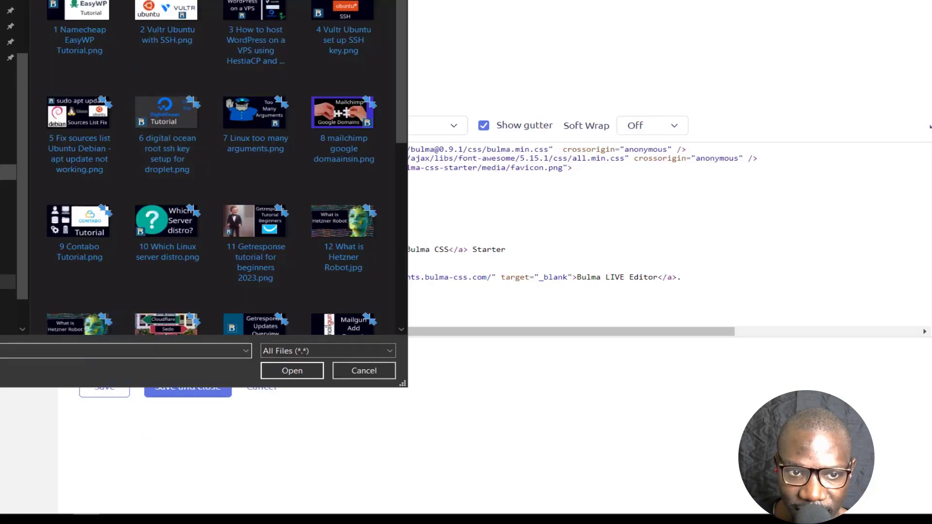
left_click(6, 172)
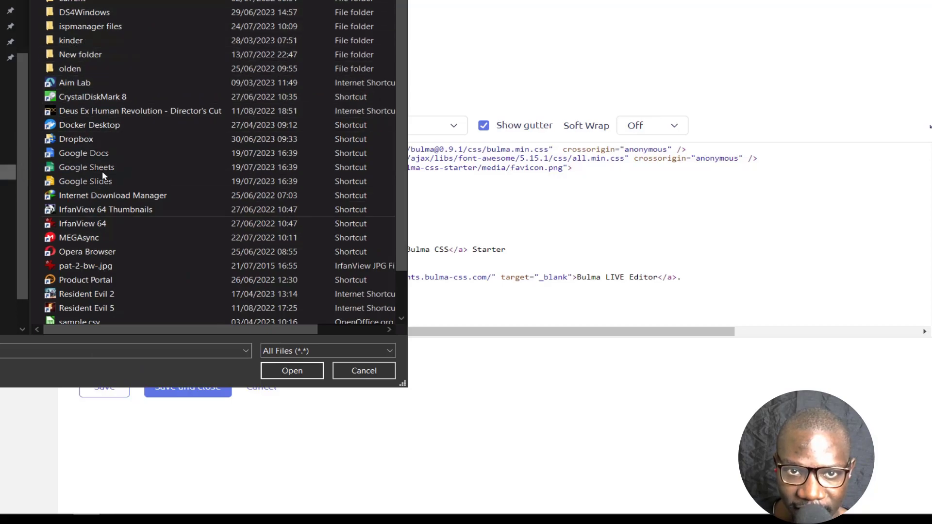
double_click(92, 27)
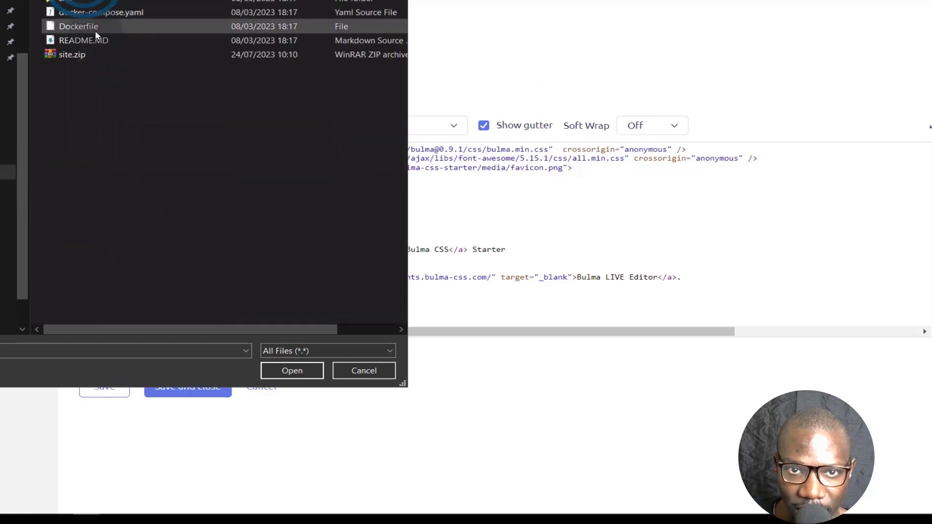
double_click(95, 14)
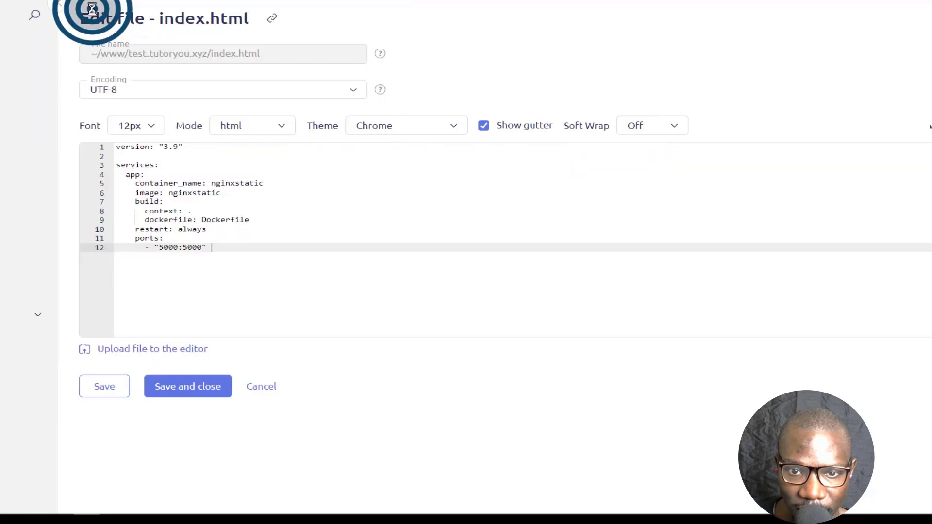
left_click(233, 245)
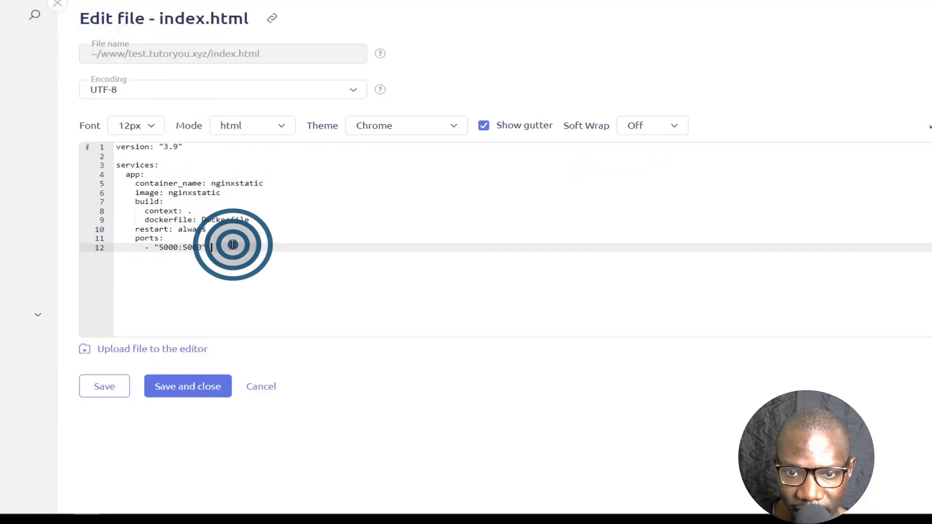
left_click(186, 246)
key("BackSpace")
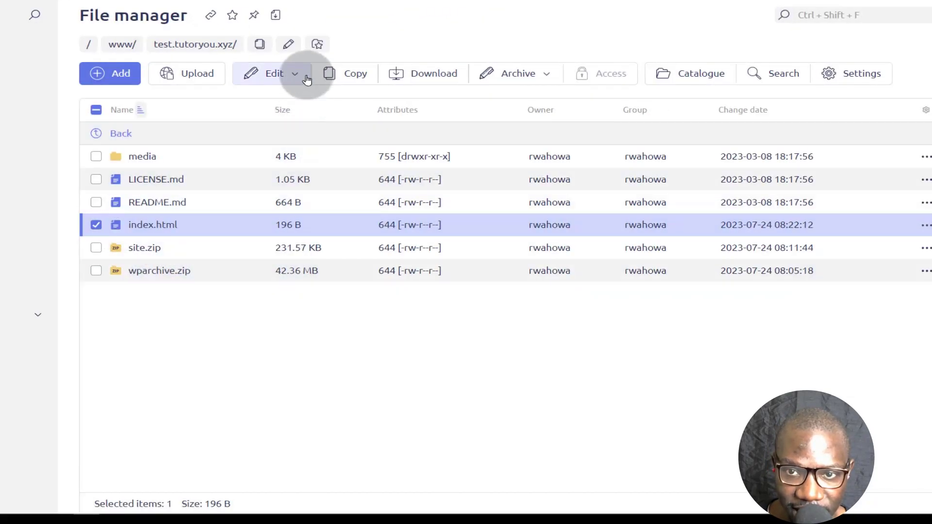
left_click(294, 74)
- Reopen index.html, set the dockerfile syntax mode, and apply the Dracula theme after trying Dawn
left_click(277, 104)
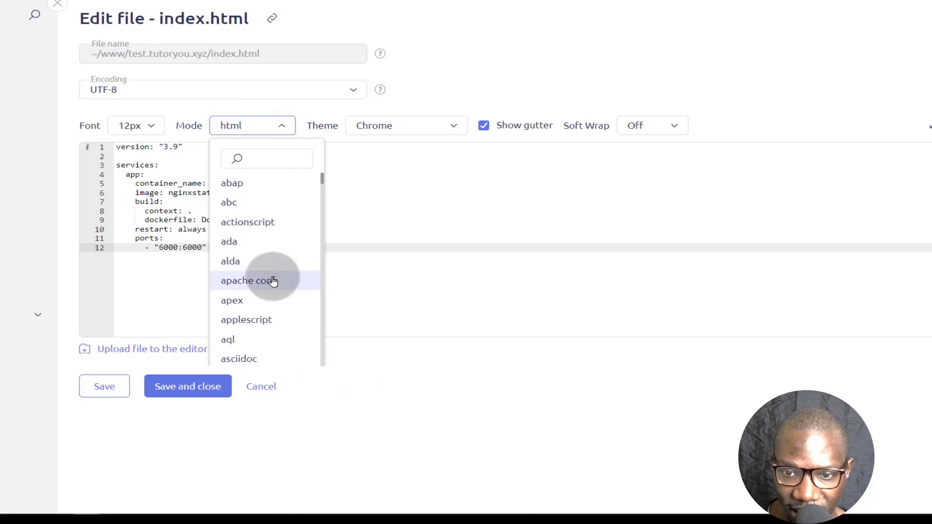
scroll(258, 336, "down", 8)
left_click(244, 306)
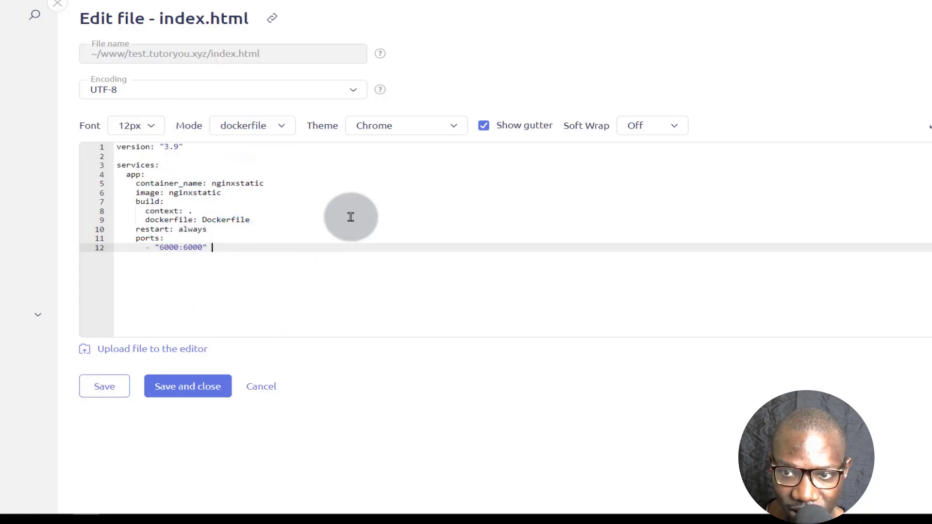
left_click(452, 125)
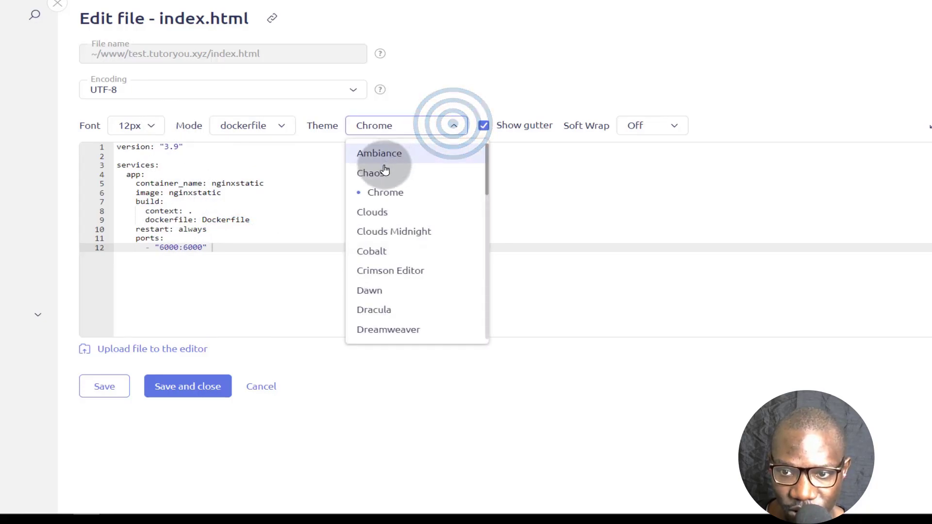
left_click(378, 292)
left_click(453, 126)
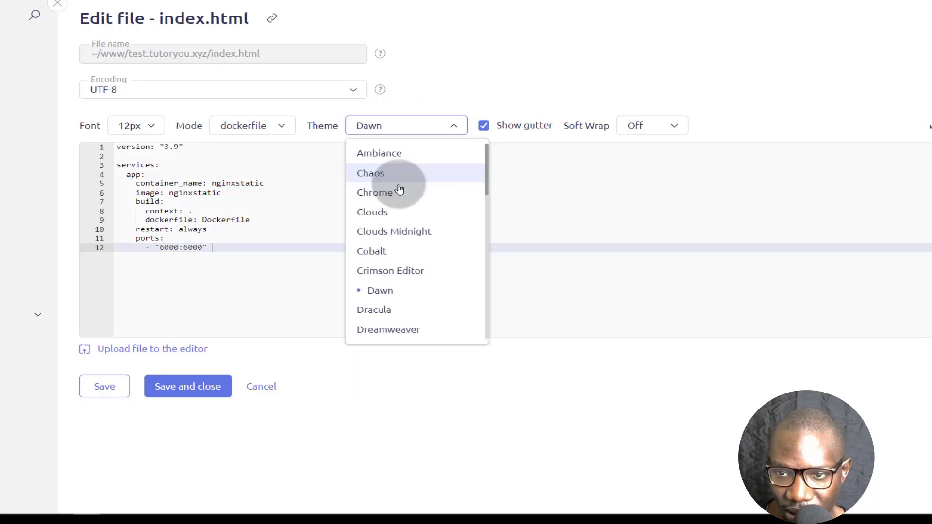
scroll(384, 291, "down", 2)
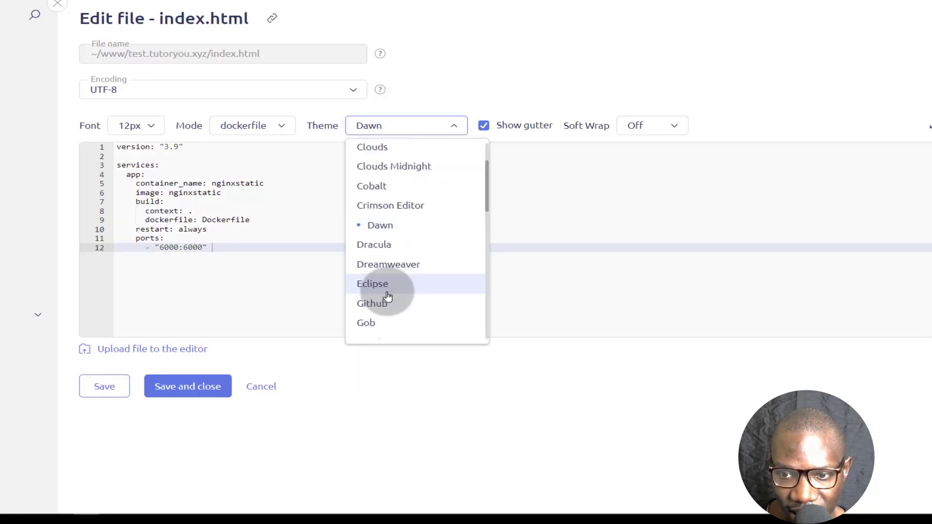
left_click(378, 247)
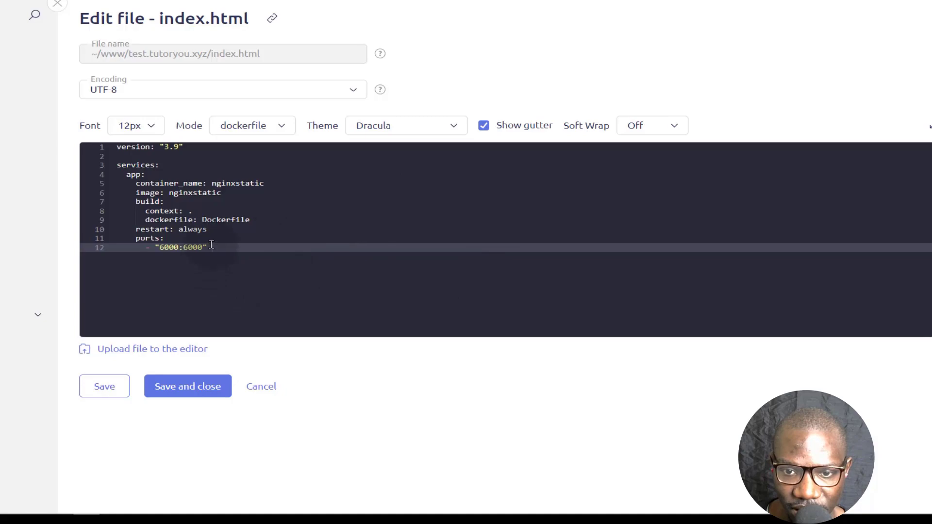
- Check the encoding list, keep UTF-8, and close the file editor
left_click(166, 194)
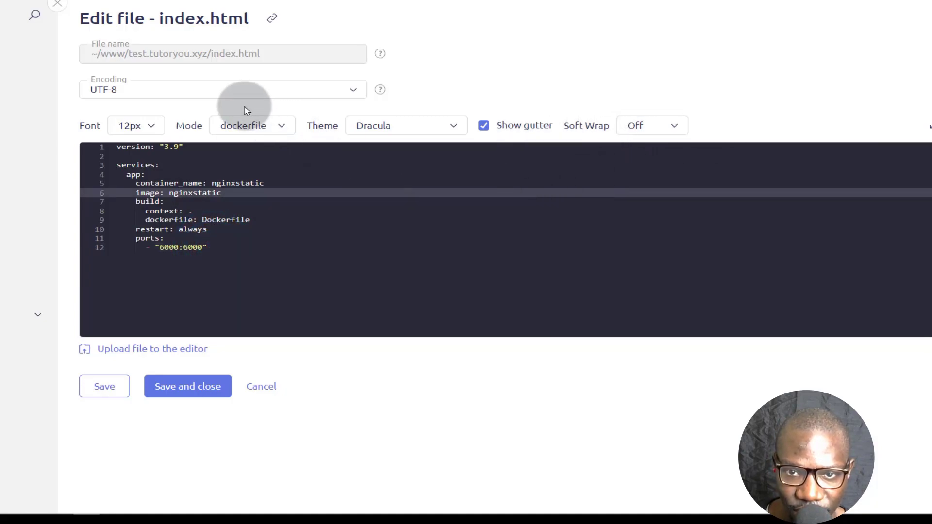
left_click(209, 90)
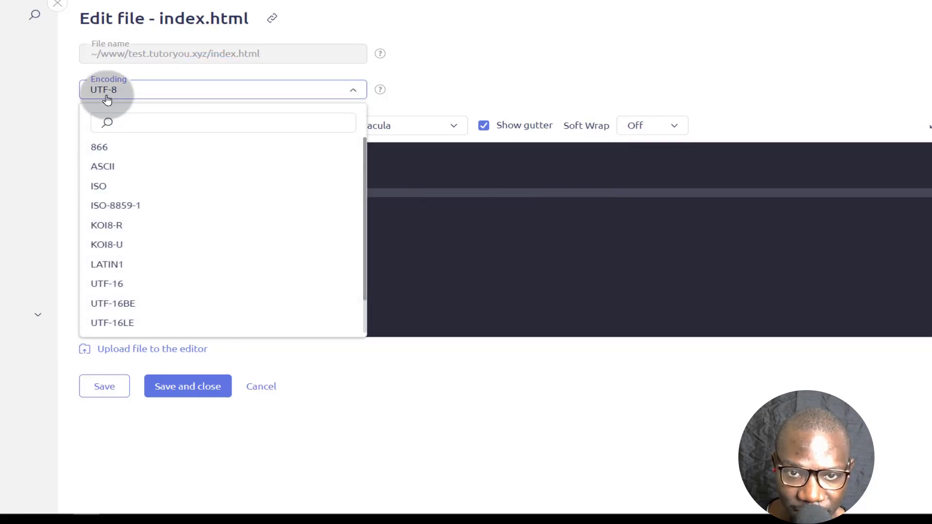
scroll(136, 248, "down", 2)
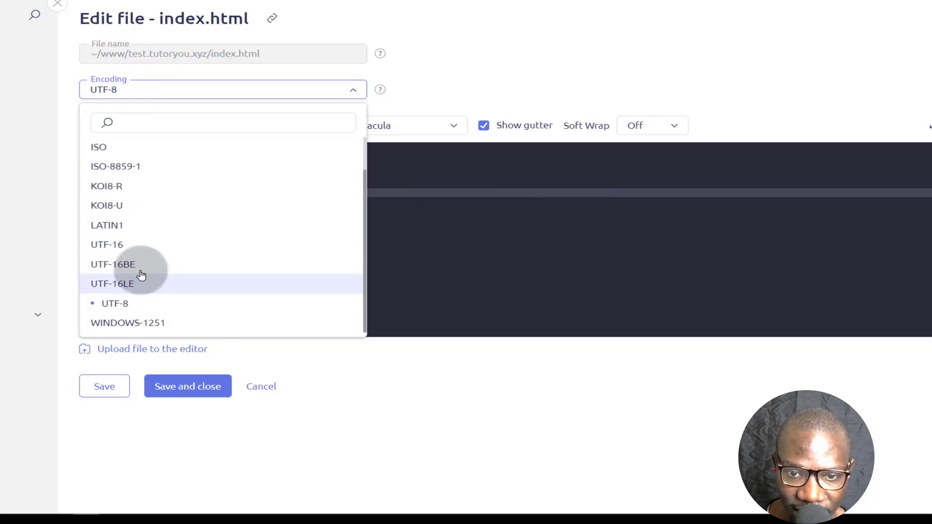
left_click(440, 57)
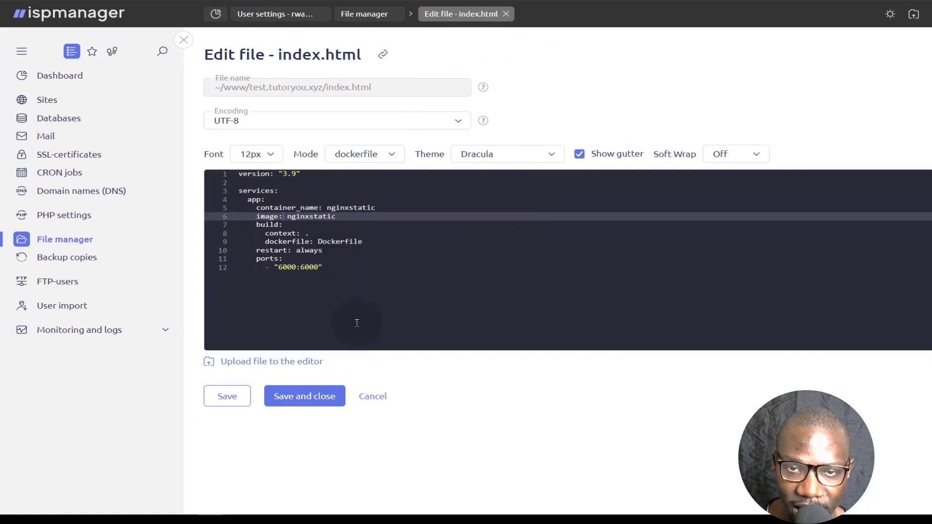
left_click(186, 42)
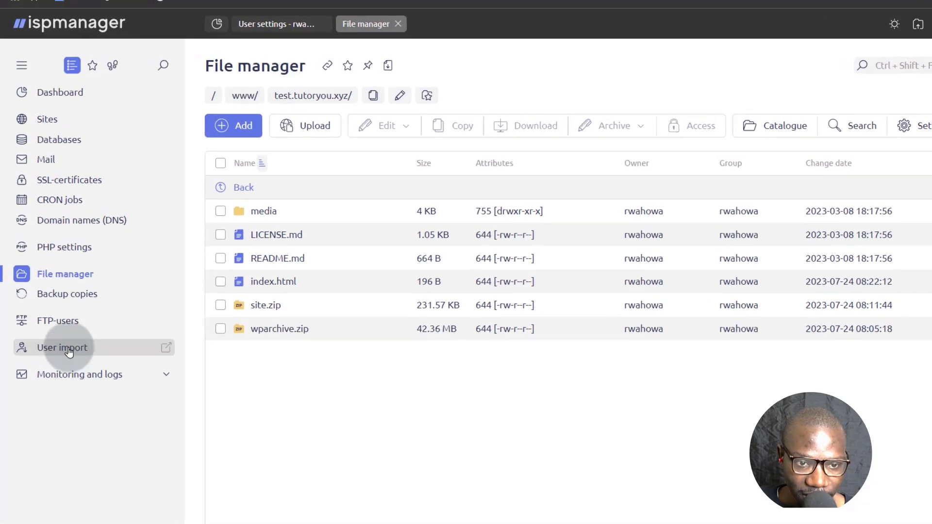
- Open the FTP users page and confirm no FTP users exist yet
left_click(47, 311)
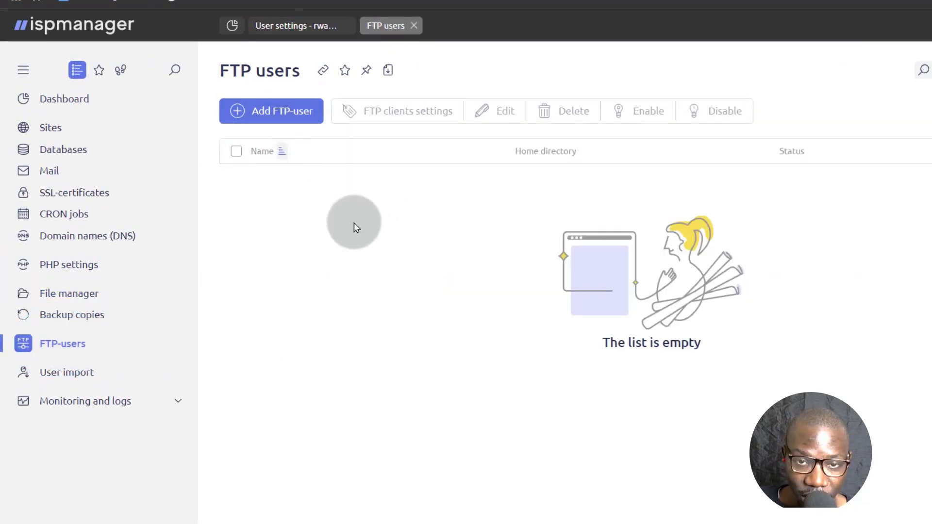
- Start a new FTP user named ftpuser and fill in the password and its confirmation
left_click(260, 115)
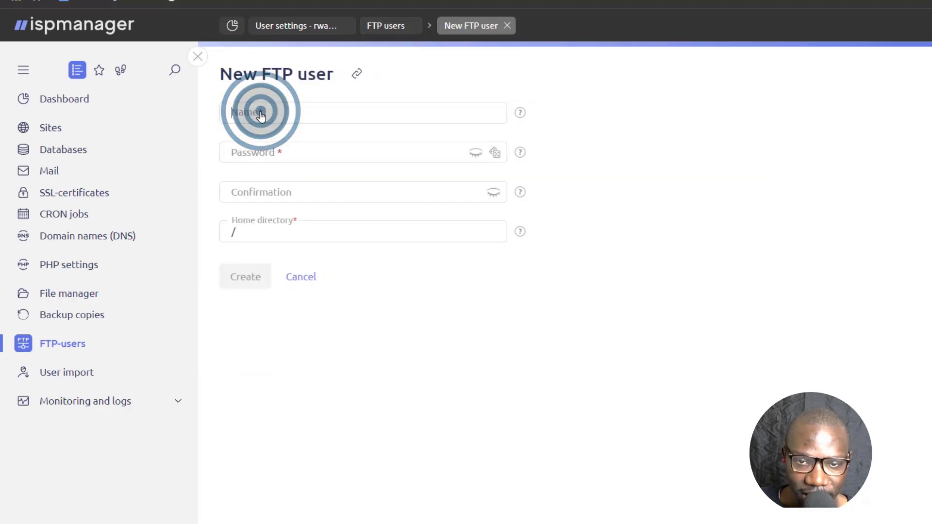
left_click(267, 117)
left_click(265, 116)
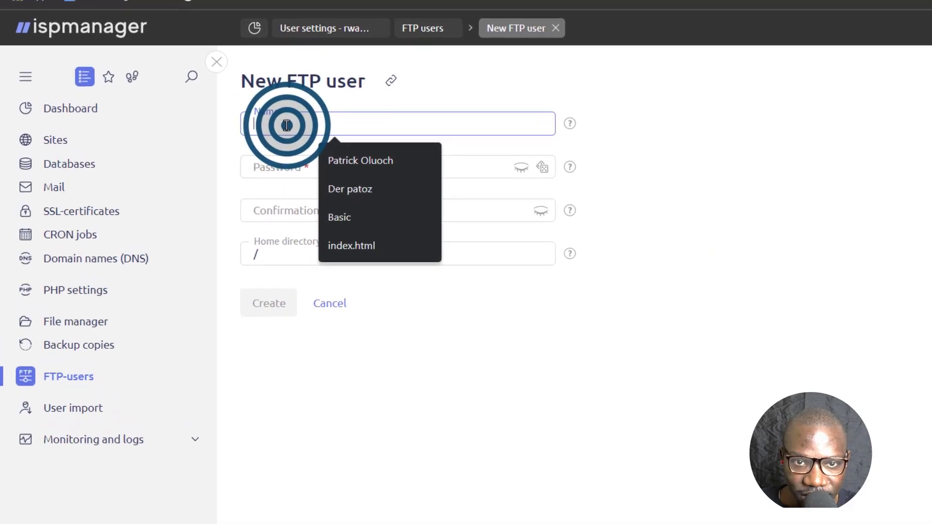
type("ftpuser")
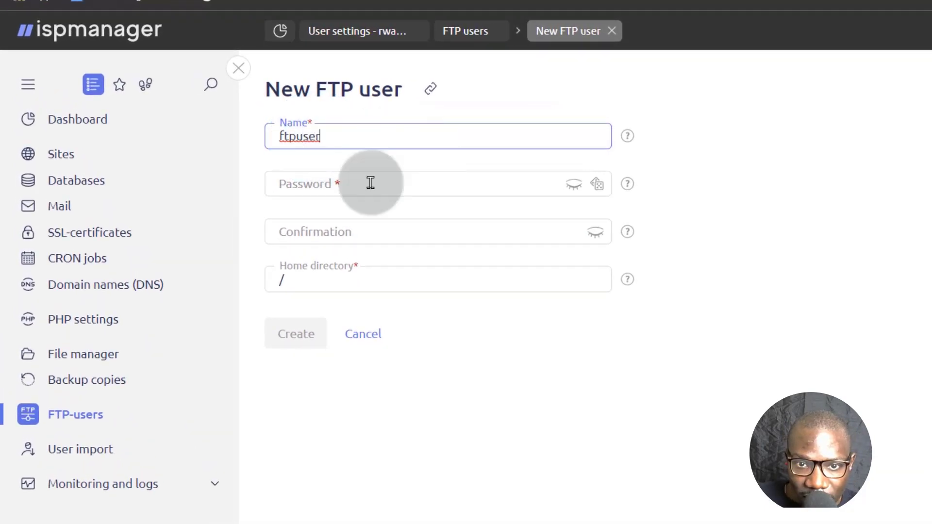
left_click(329, 183)
key("ctrl+v")
left_click(479, 251)
key("ctrl+v")
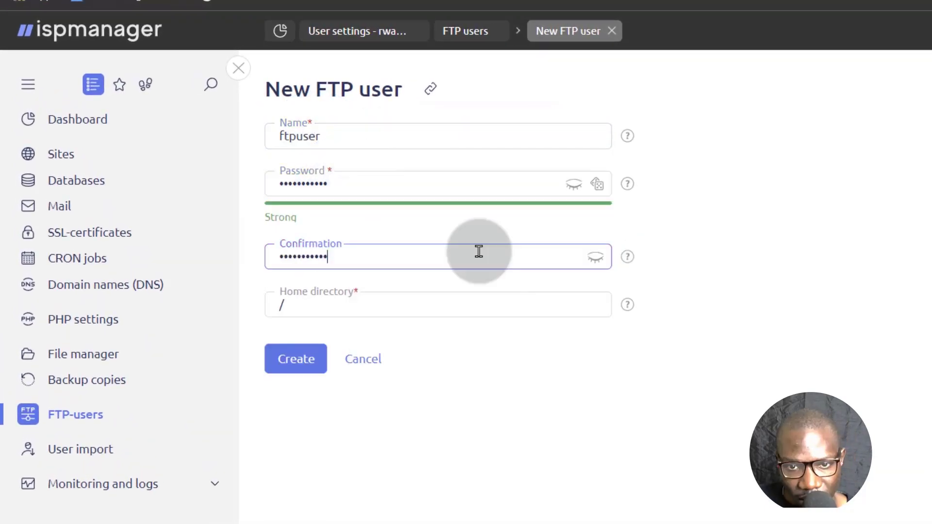
- Leave the home directory field and browse to the file manager's top-level folder to find the site path
left_click(293, 304)
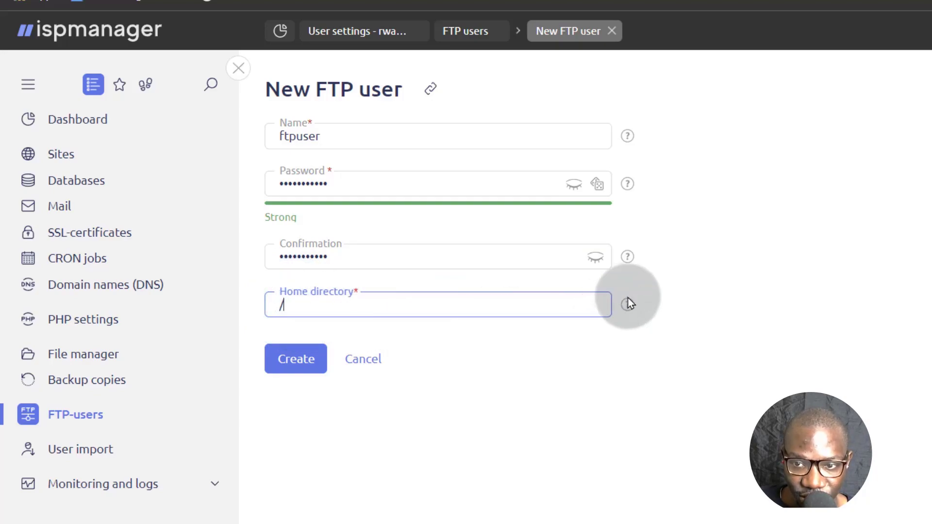
left_click(299, 302)
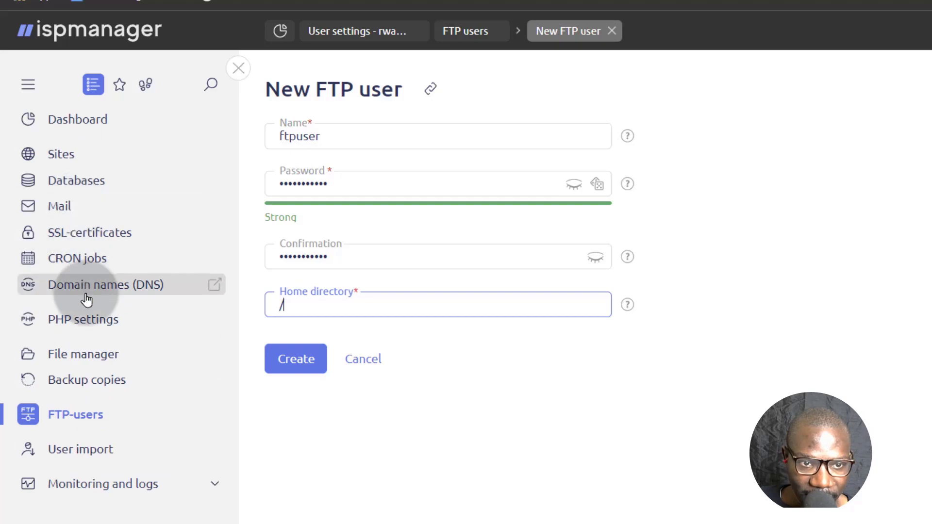
left_click(81, 361)
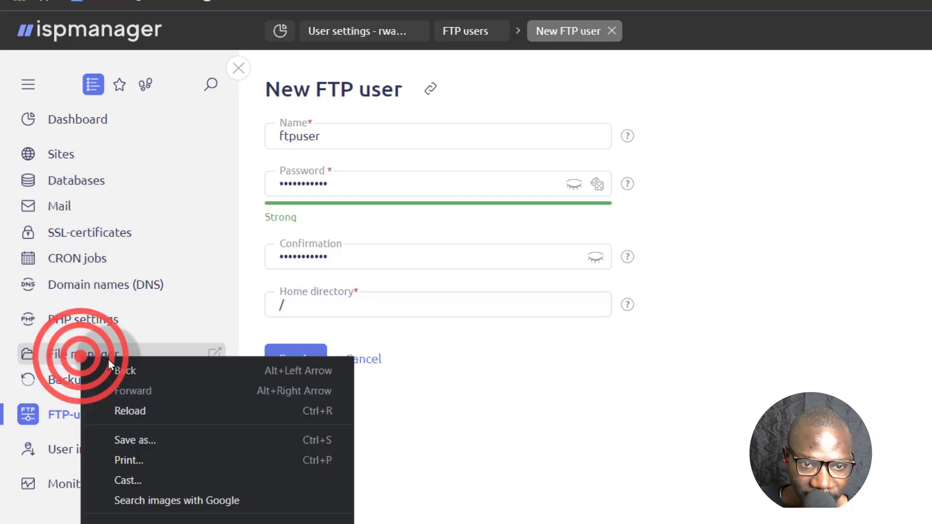
left_click(485, 468)
left_click(79, 352)
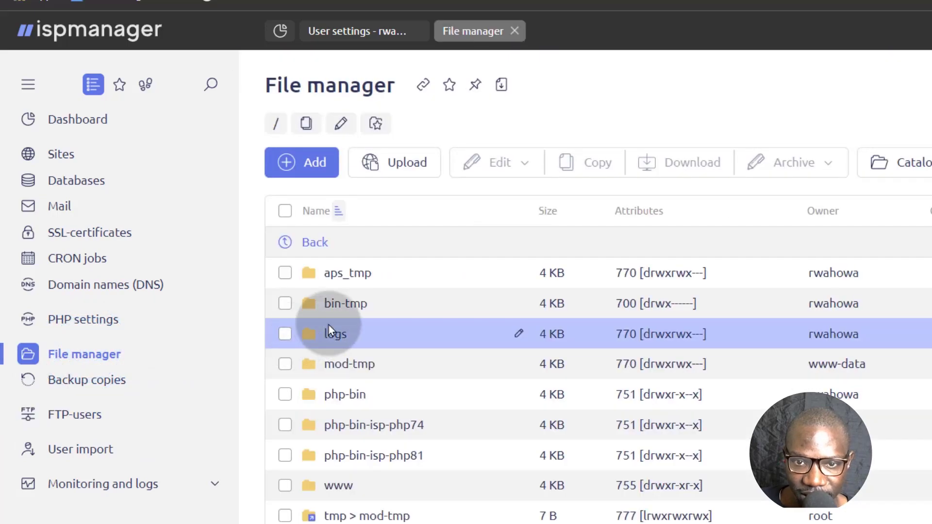
left_click(276, 124)
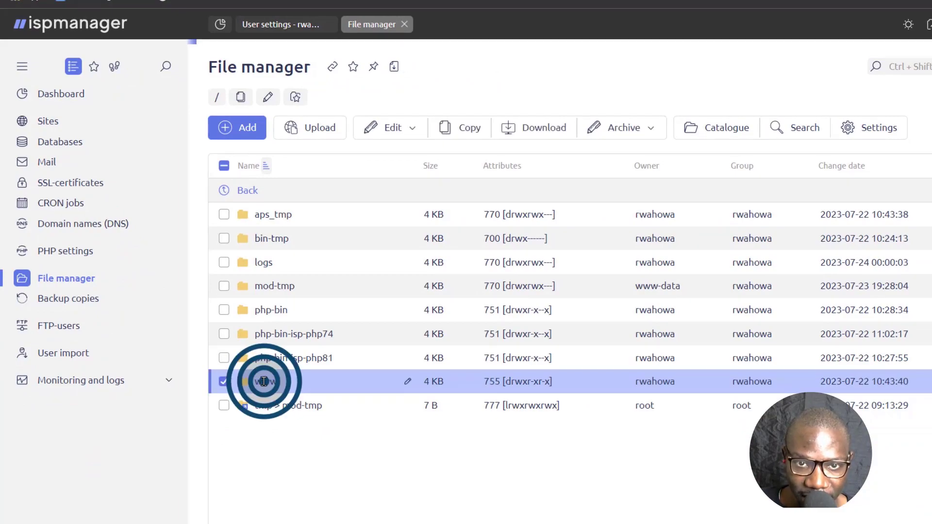
- Open www/test.tutoryou.xyz in the File manager and copy that folder's path to the clipboard
double_click(263, 381)
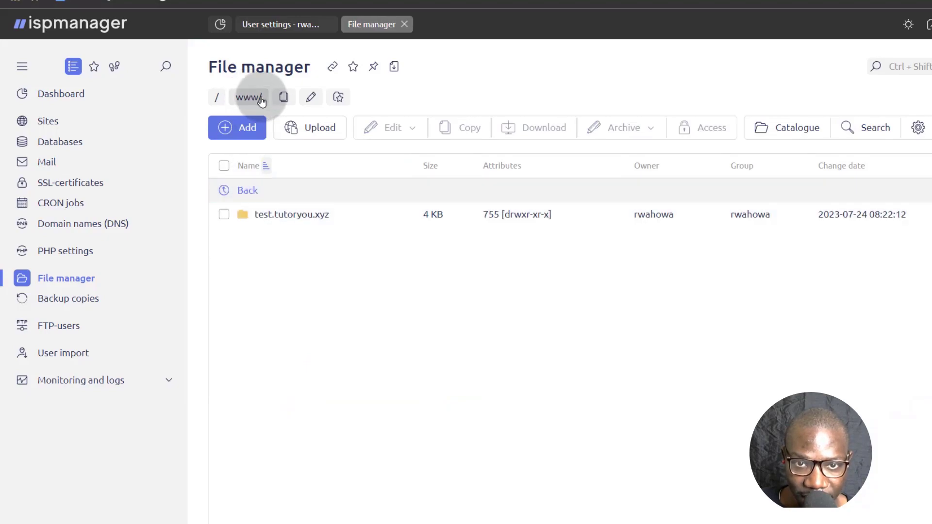
left_click(276, 214)
double_click(274, 214)
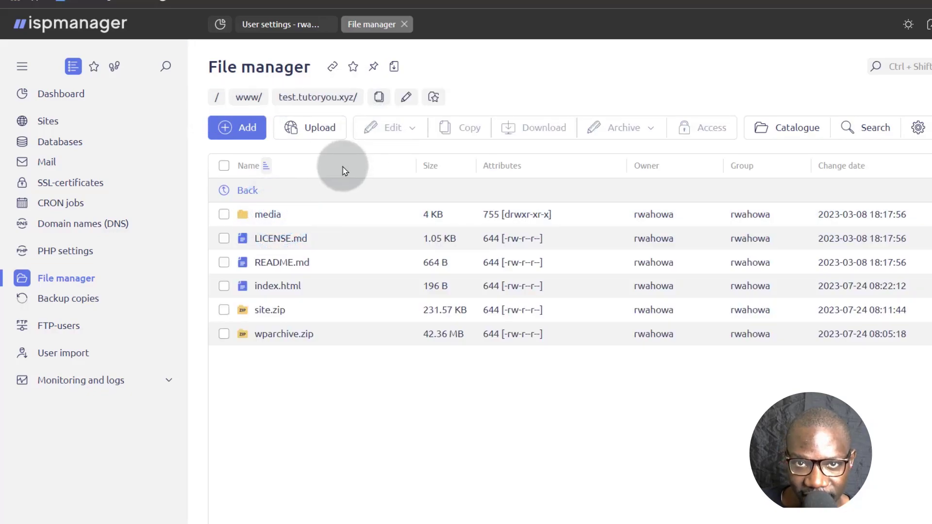
left_click_drag(216, 97, 359, 96)
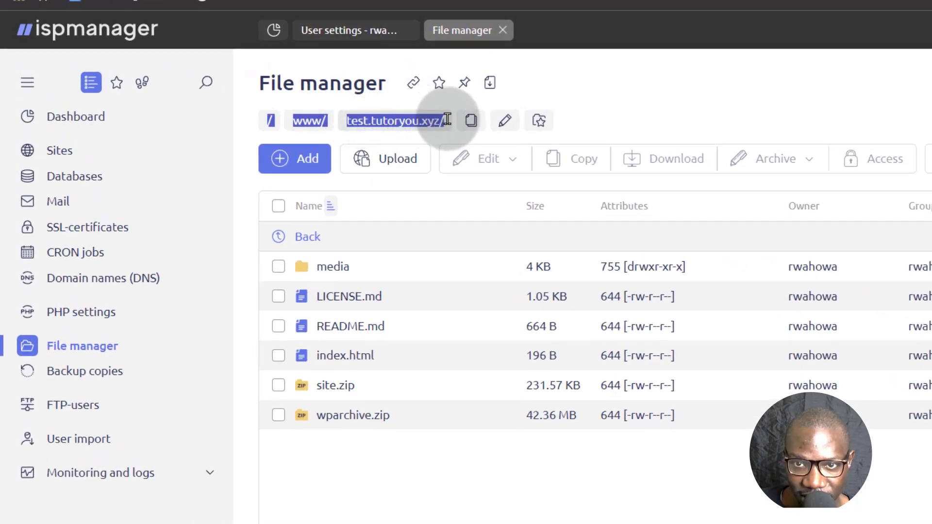
right_click(401, 117)
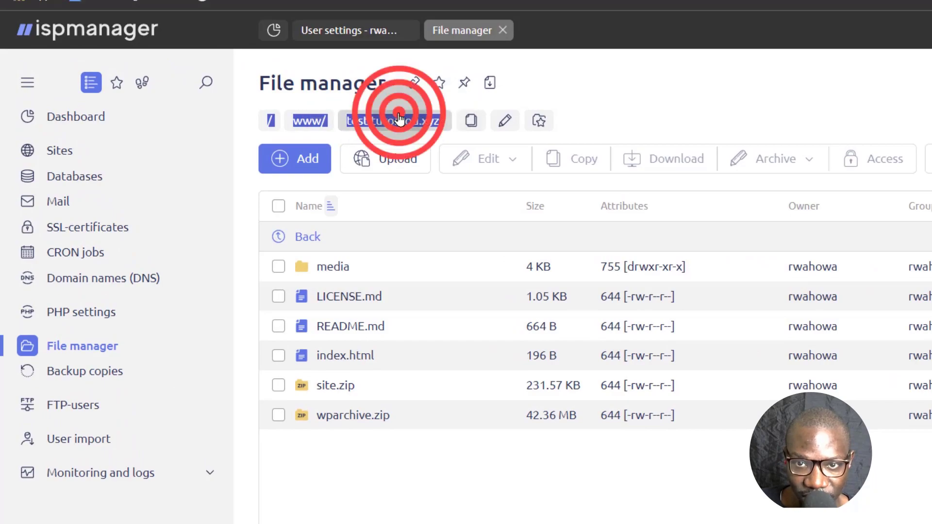
left_click(504, 141)
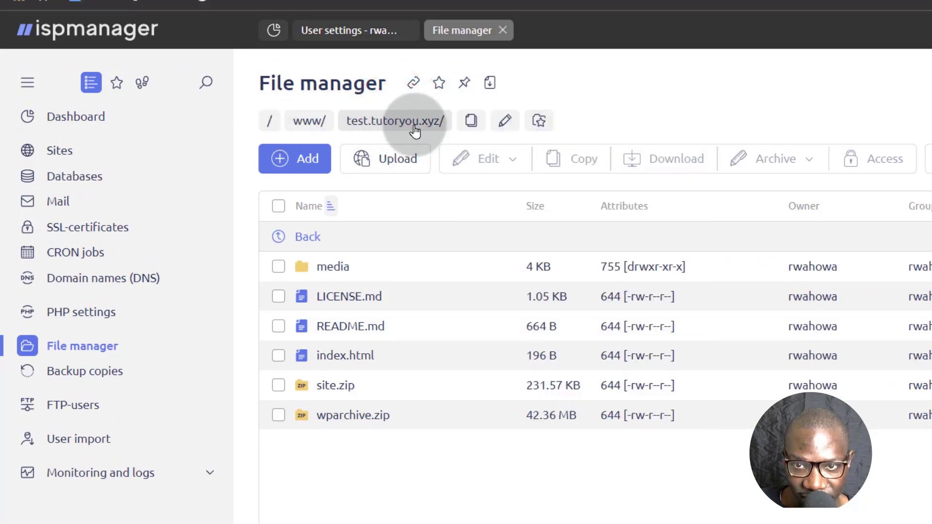
left_click(472, 121)
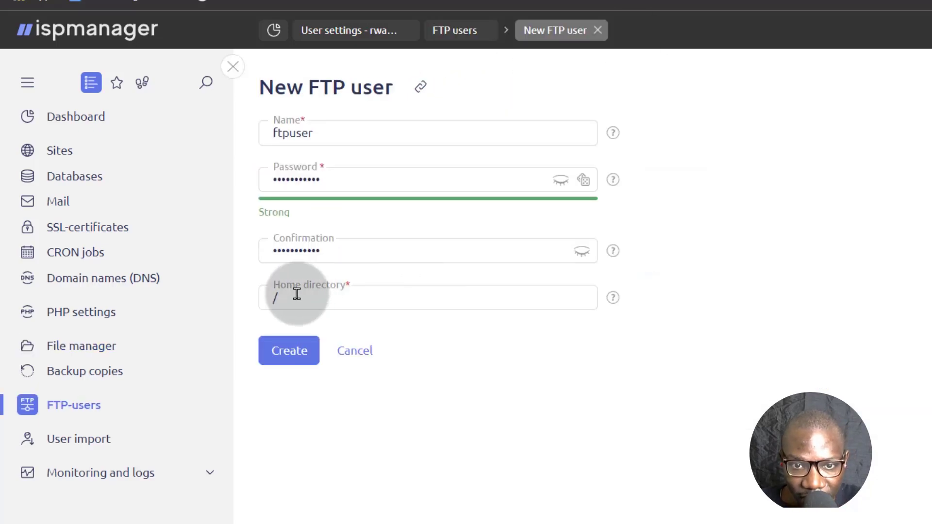
- Replace the default / home directory with the pasted /www/test.tutoryou.xyz/ path and create ftpuser
double_click(297, 294)
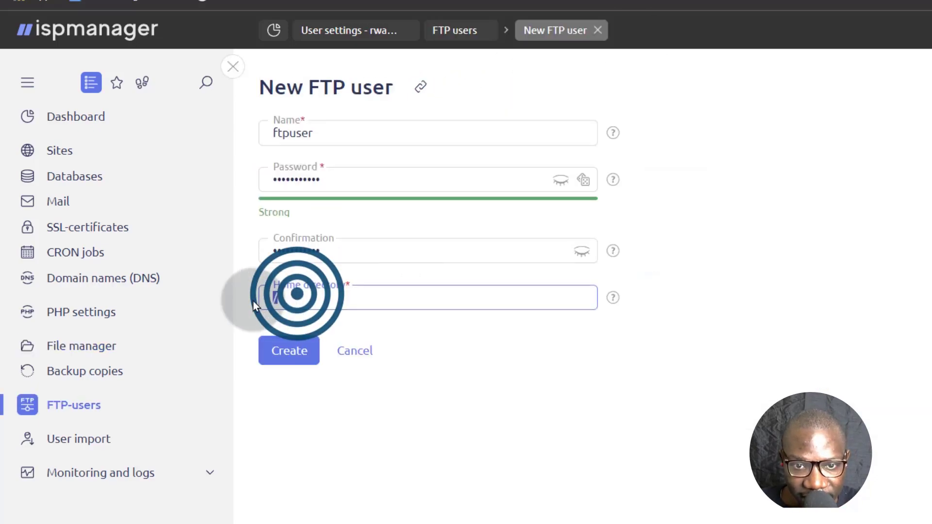
key("ctrl+v")
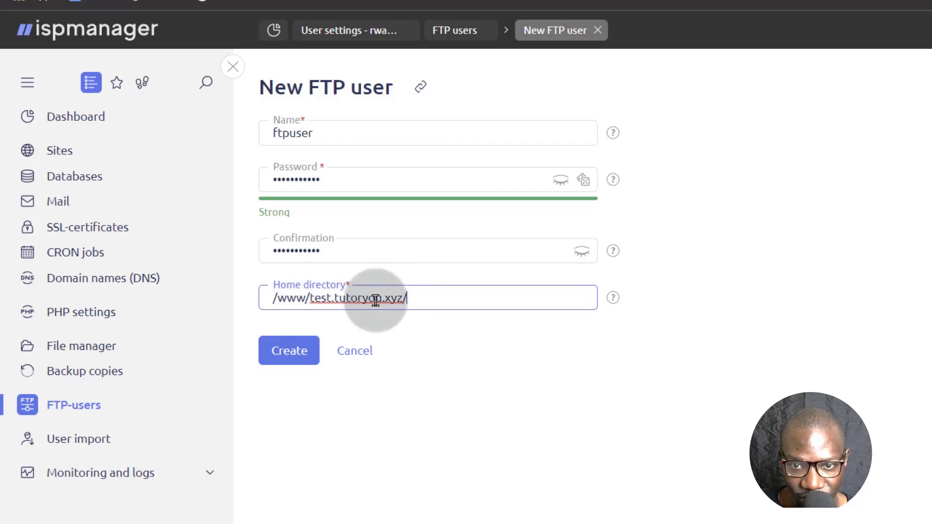
left_click(431, 296)
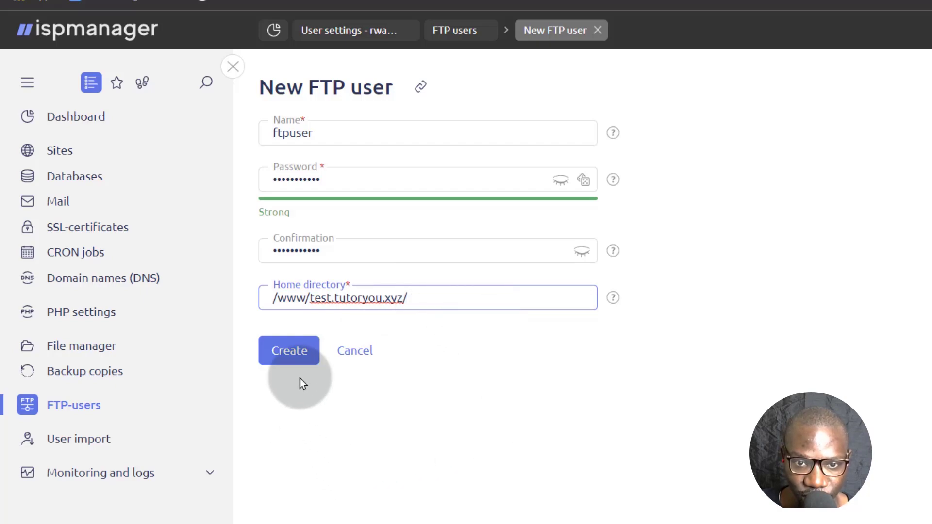
left_click(287, 349)
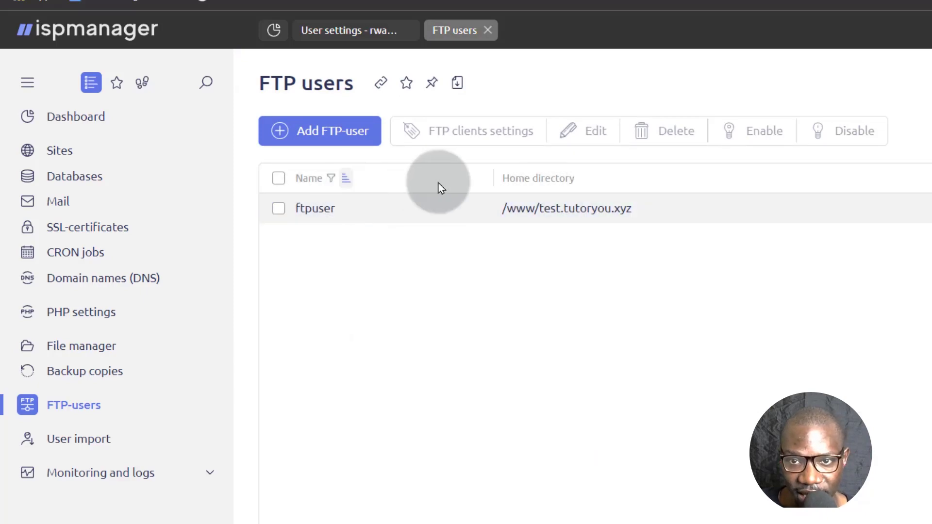
- Select ftpuser and check its FTP connection settings, which use port 21
left_click(316, 203)
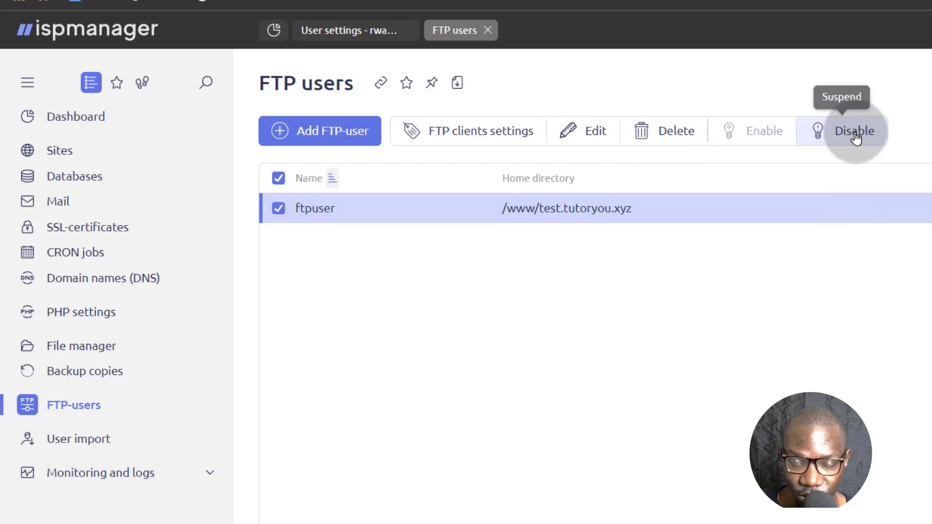
left_click(454, 130)
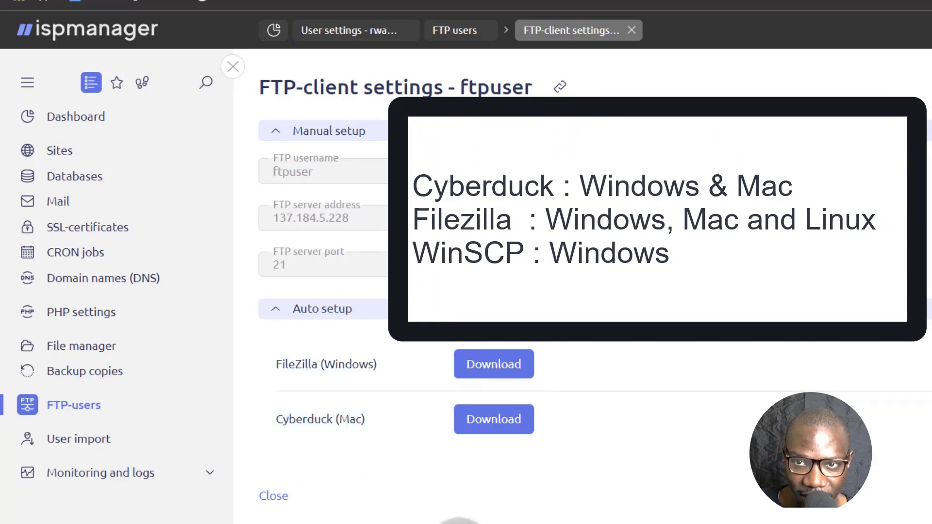
left_click(233, 67)
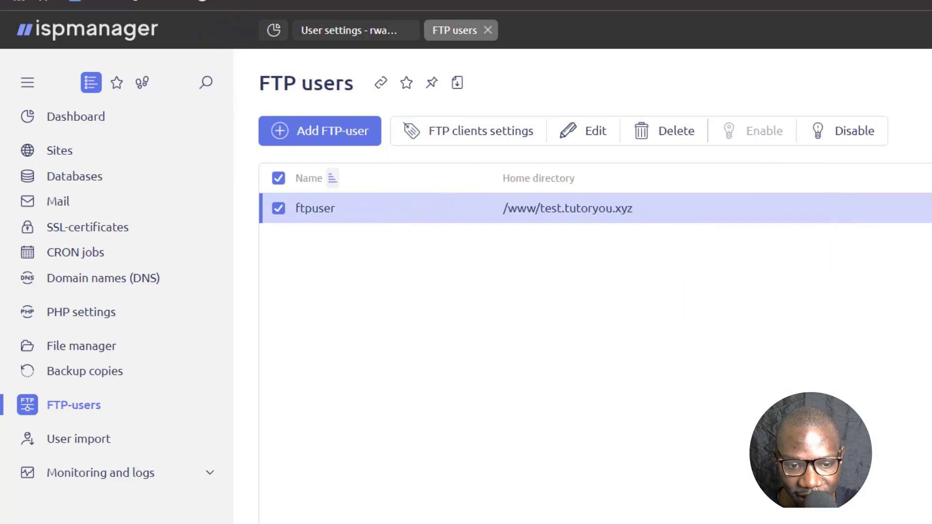
key("super")
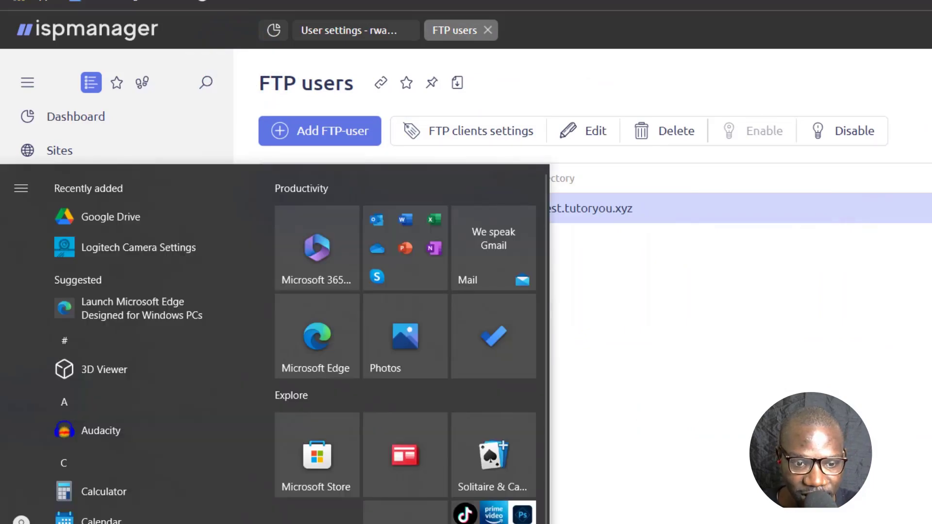
- Launch WinSCP by searching 'wins', dismiss its update notice, then go to ispmanager's DNS domain names
type("wins")
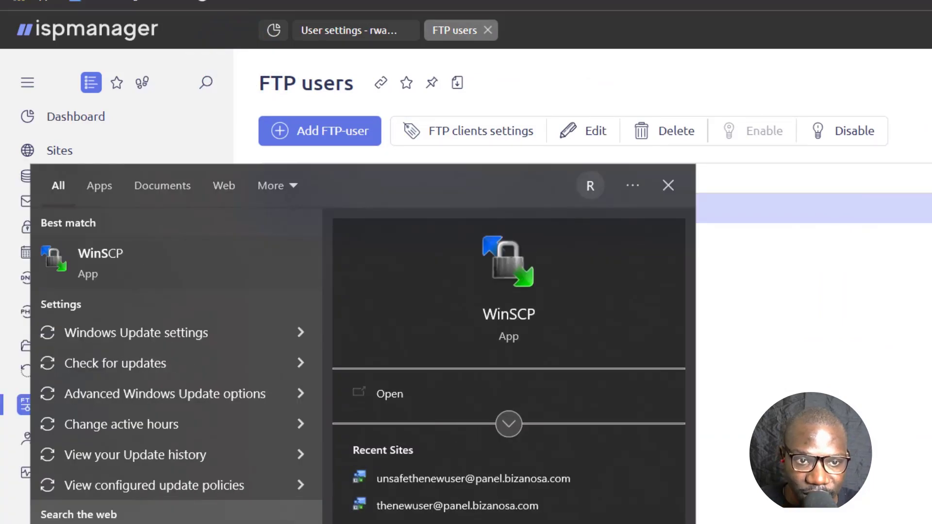
left_click(114, 257)
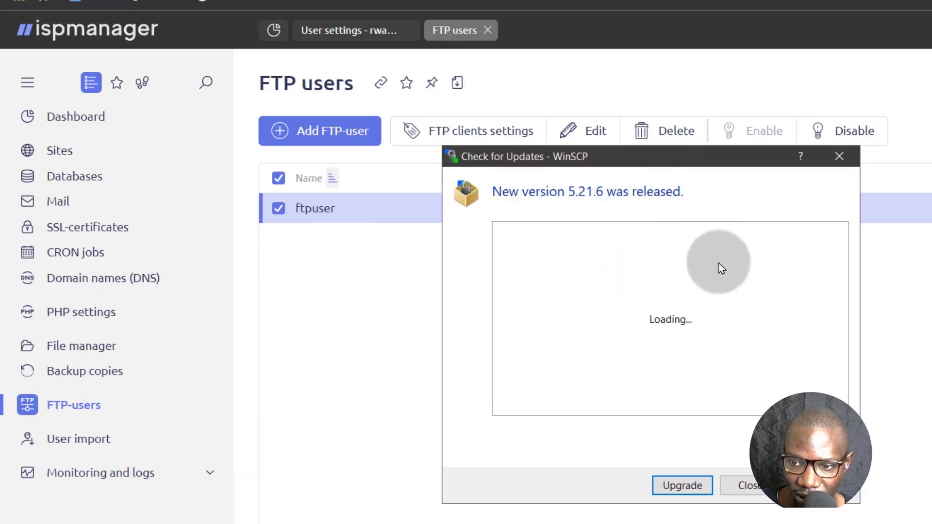
left_click(742, 485)
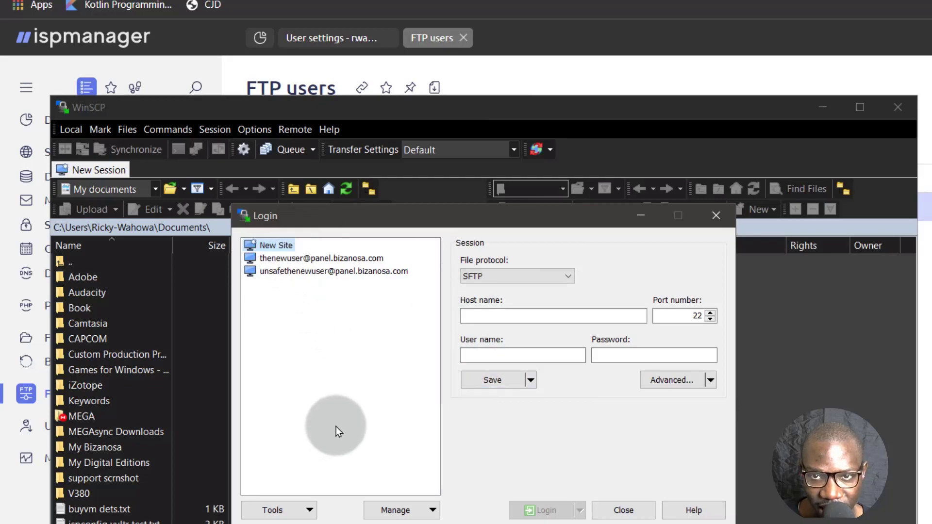
left_click(524, 69)
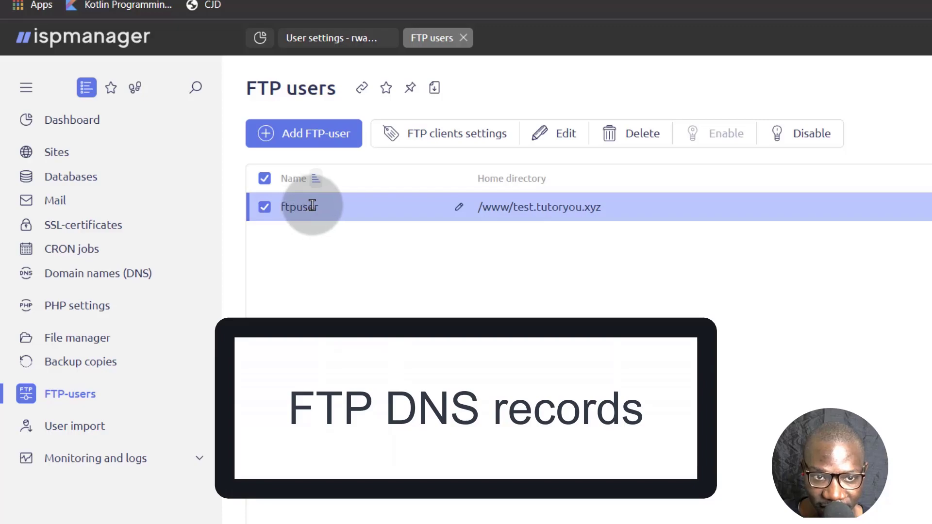
left_click(103, 275)
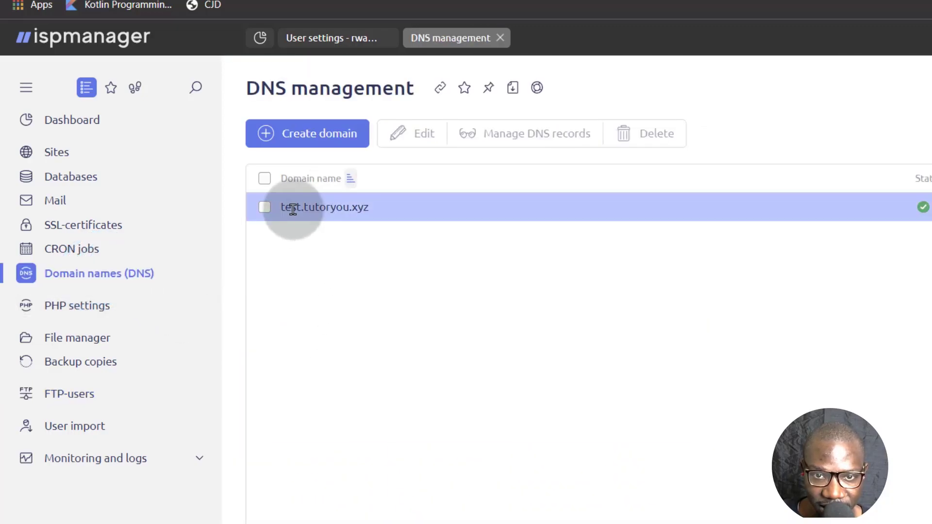
- Open the DNS records of the test.tutoryou.xyz domain
left_click(264, 206)
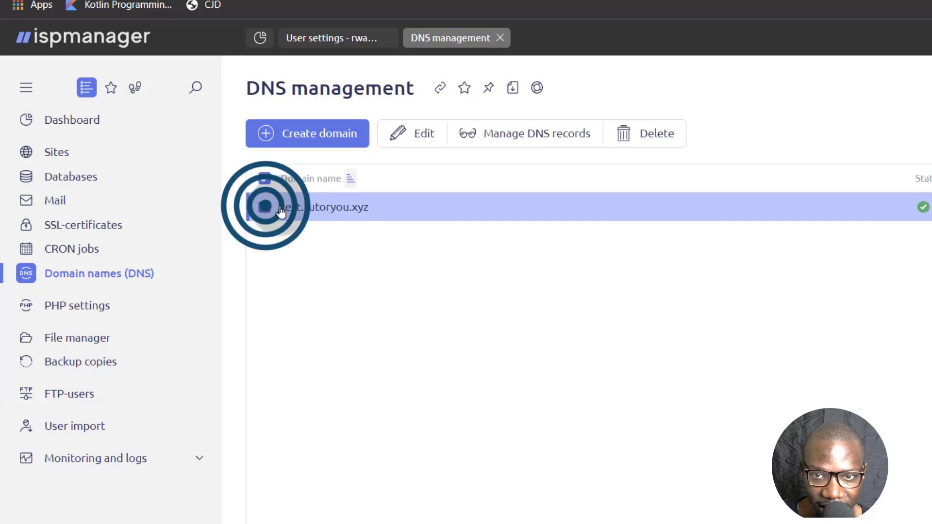
left_click(533, 138)
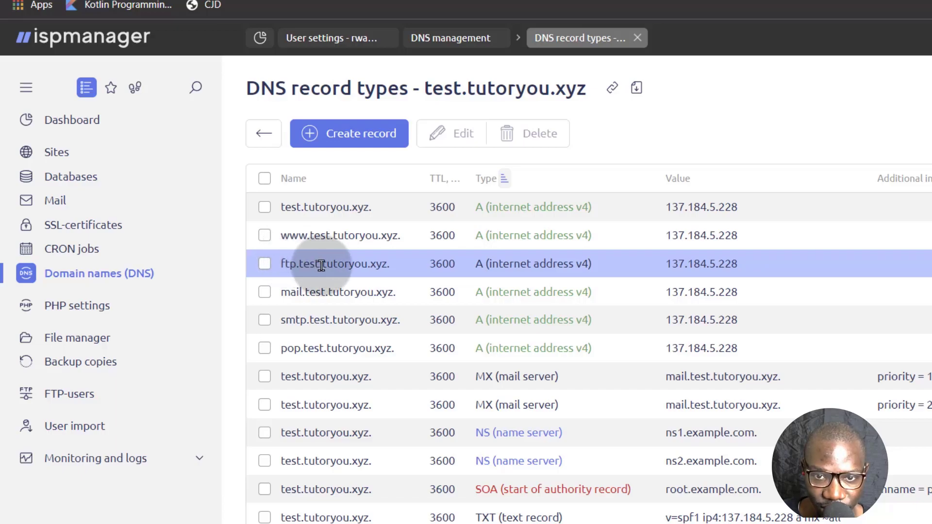
left_click(270, 263)
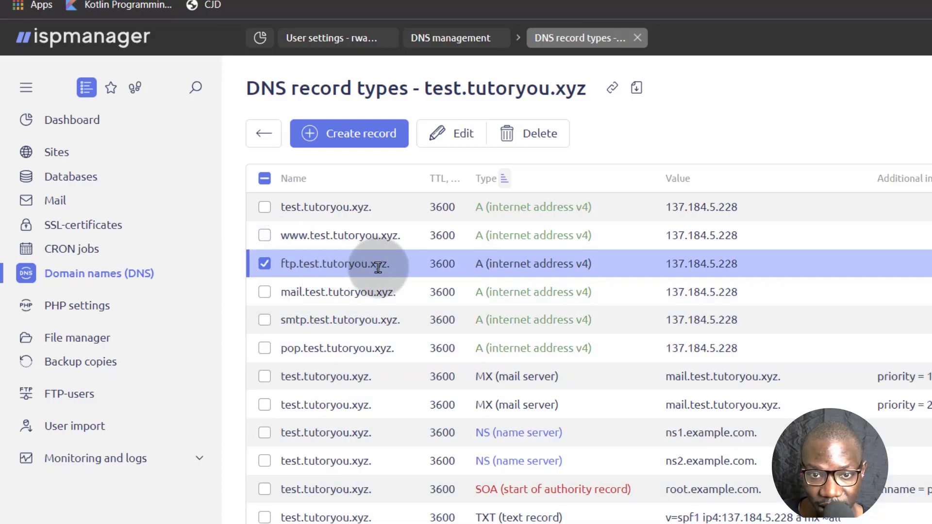
left_click(265, 267)
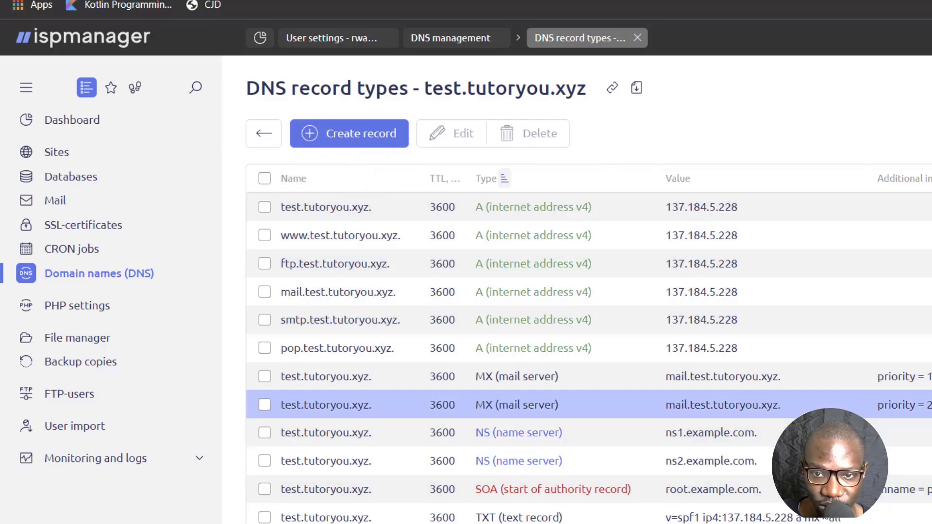
- Open the main test.tutoryou.xyz A record and copy its IP address 137.184.5.228
double_click(701, 207)
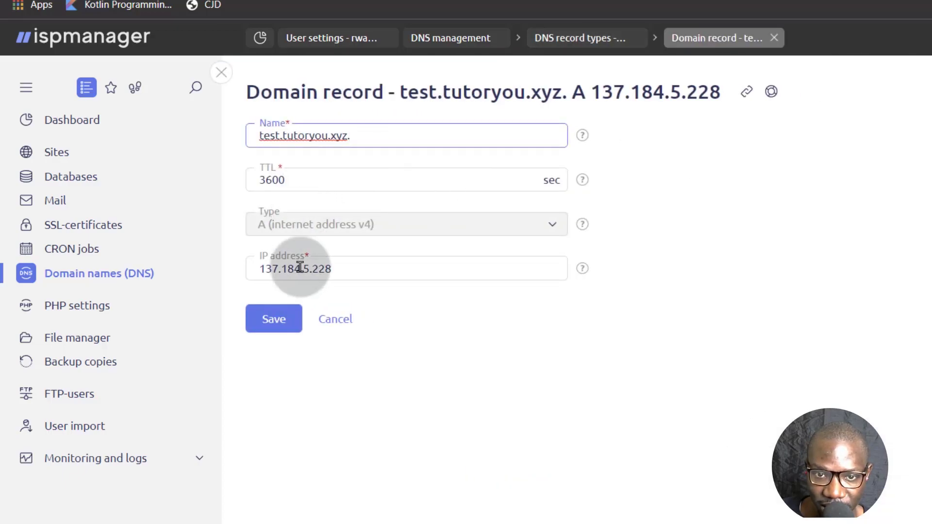
left_click(300, 267)
right_click(300, 268)
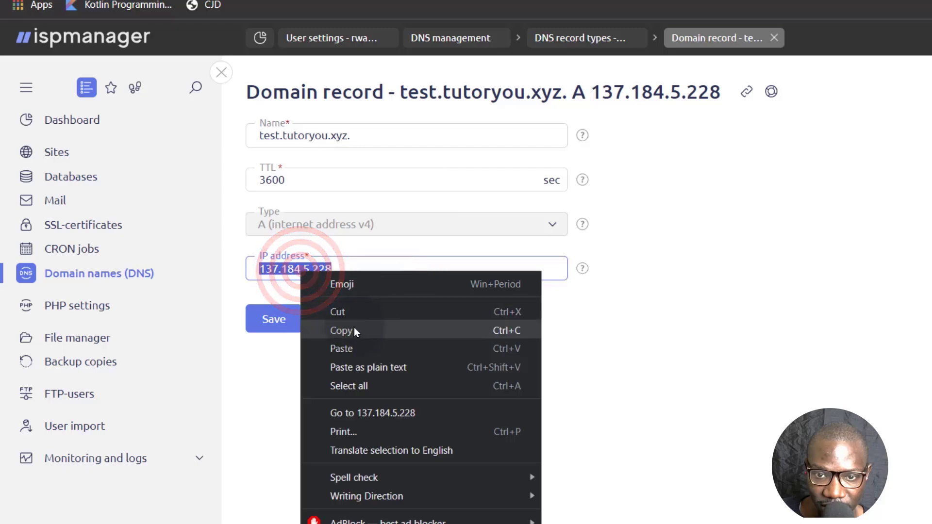
left_click(353, 330)
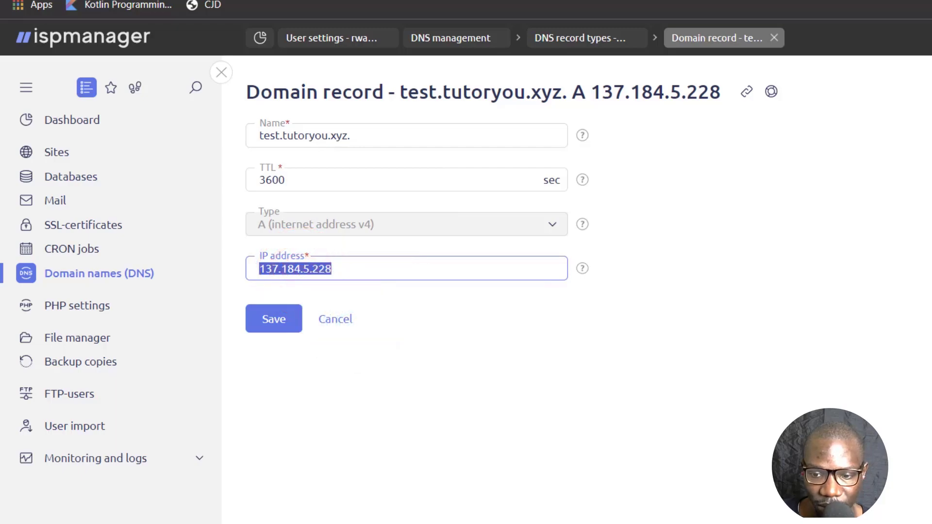
- In WinSCP's login form, enter host 137.184.5.228, user name ftpuser and the account password
left_click(595, 523)
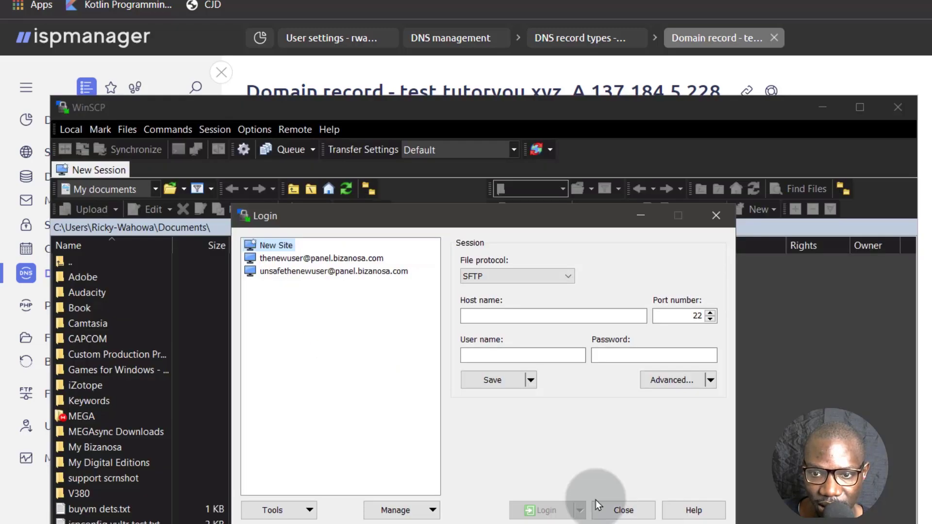
right_click(468, 311)
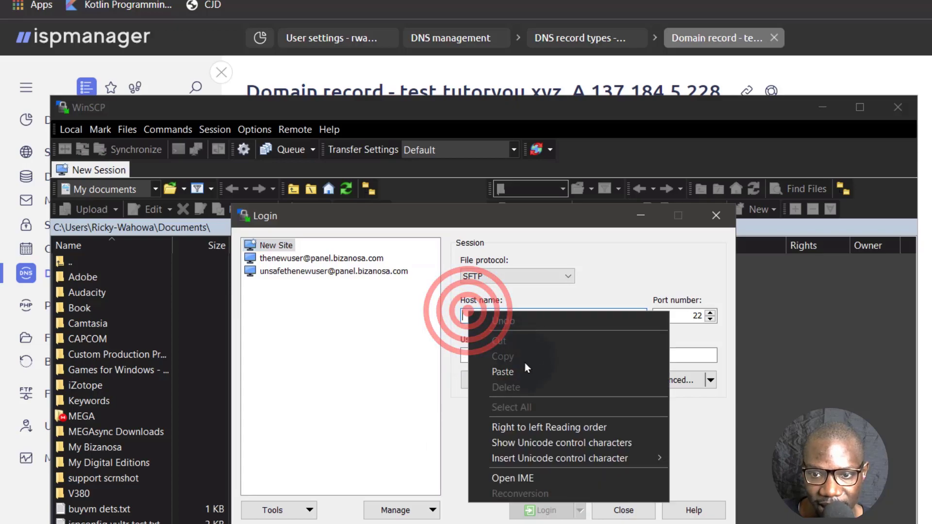
left_click(503, 372)
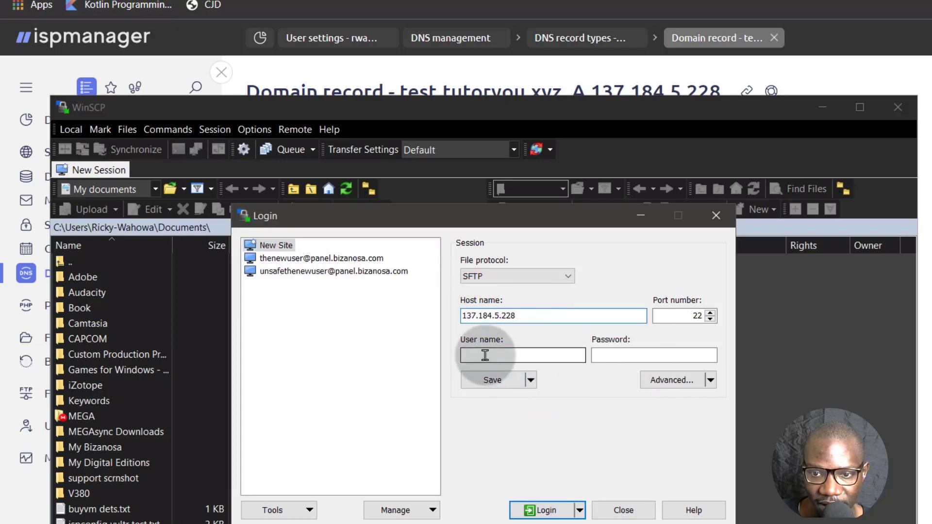
left_click(480, 353)
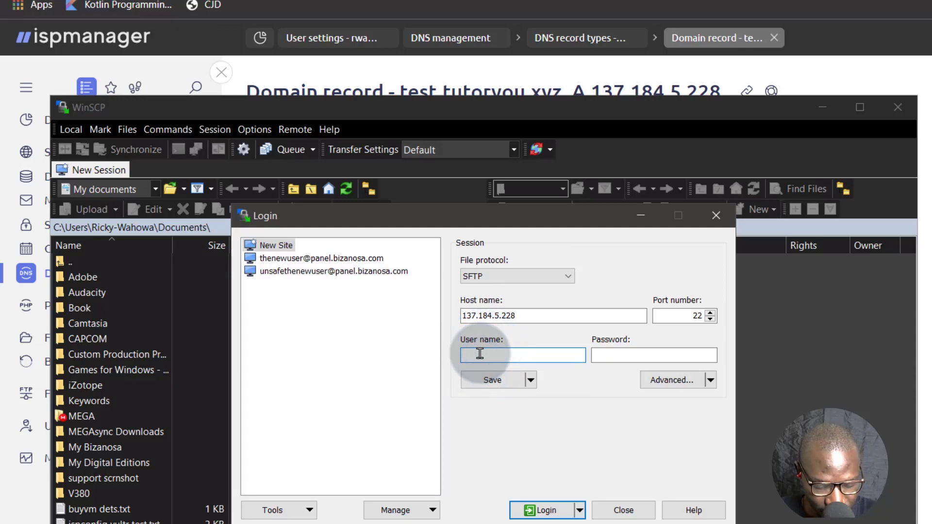
type("ftpuser")
left_click(618, 357)
type("***********")
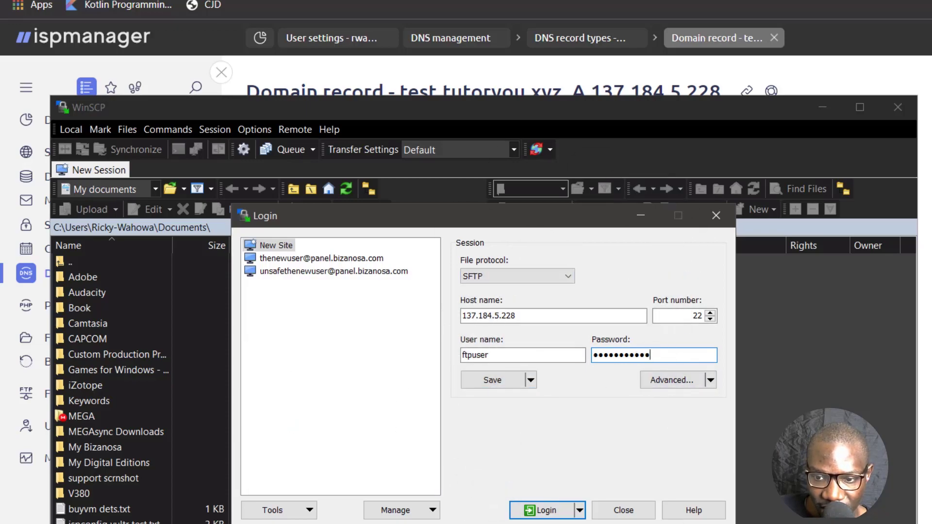
- Attempt the SFTP login, accept the host key, and dismiss the authentication failure error
left_click(544, 510)
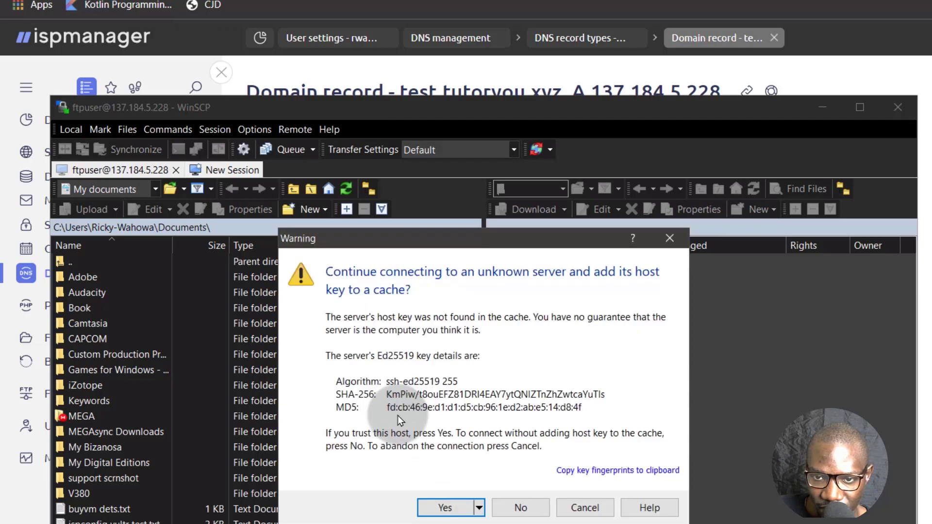
left_click(444, 507)
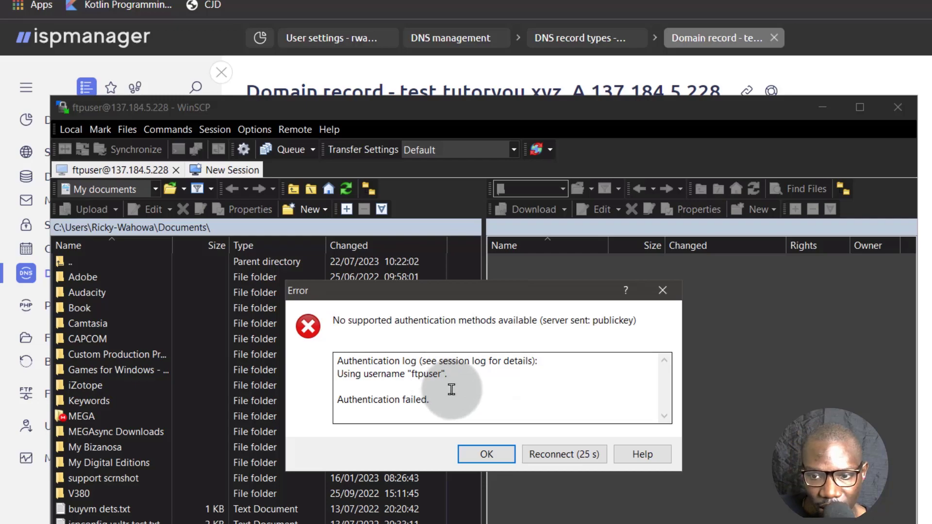
left_click(487, 453)
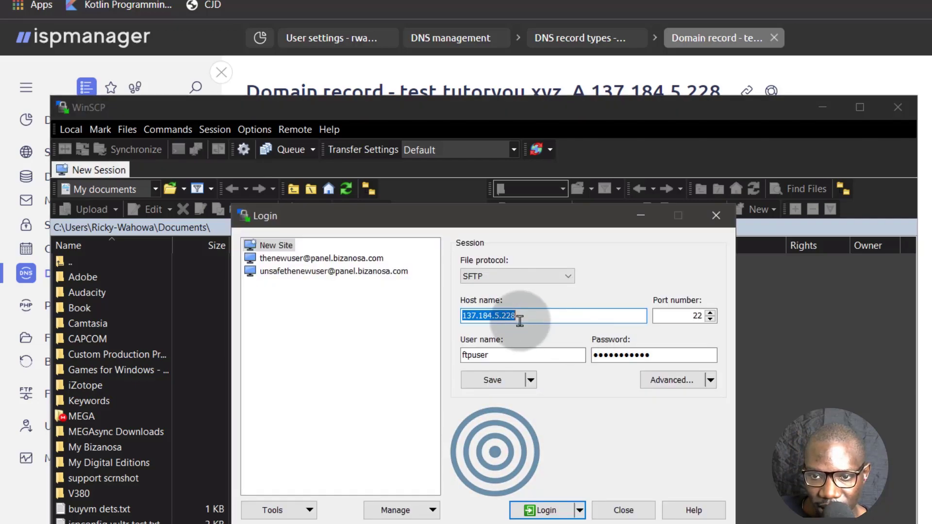
- Switch the session protocol to FTP on port 21 without saving the site, and log in
left_click(496, 275)
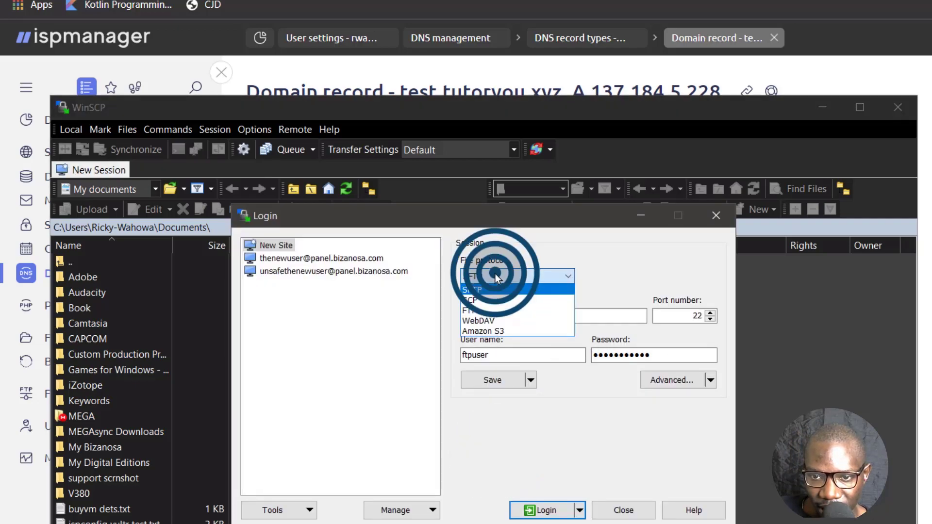
left_click(485, 310)
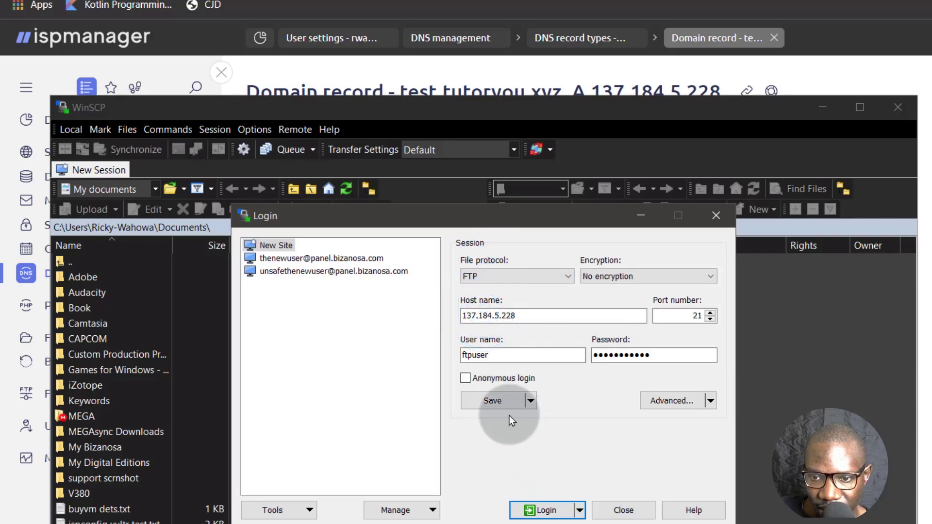
left_click(499, 401)
left_click(503, 440)
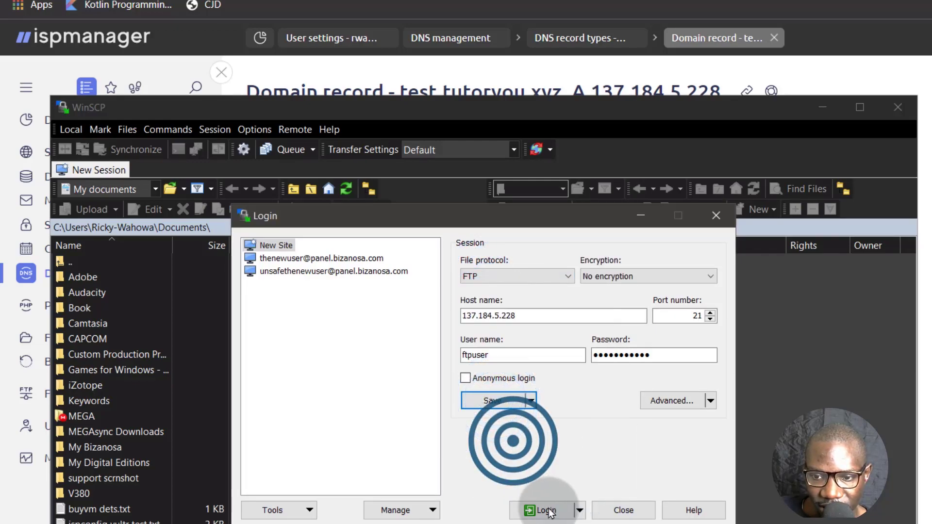
left_click(548, 511)
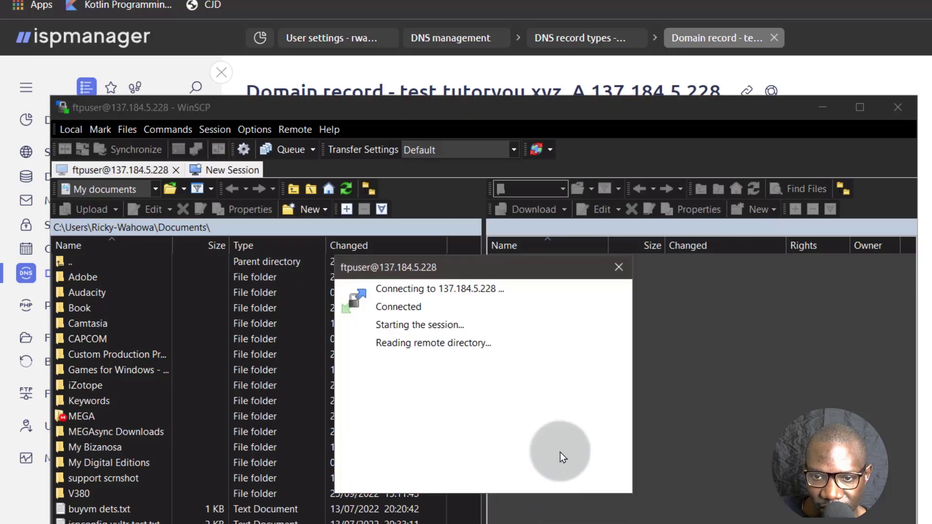
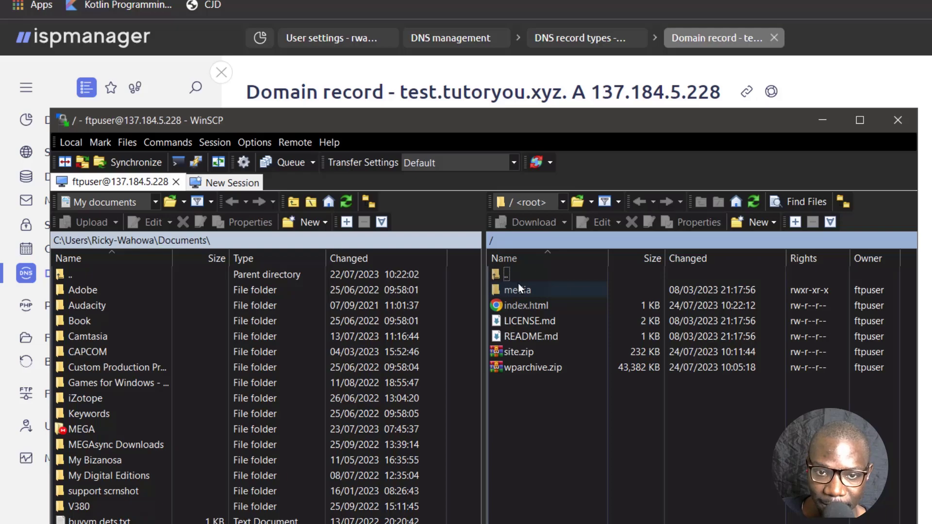
- Open ispmanager's FTP users list and select the ftpuser account (home /www/test.tutoryou.xyz)
left_click(919, 226)
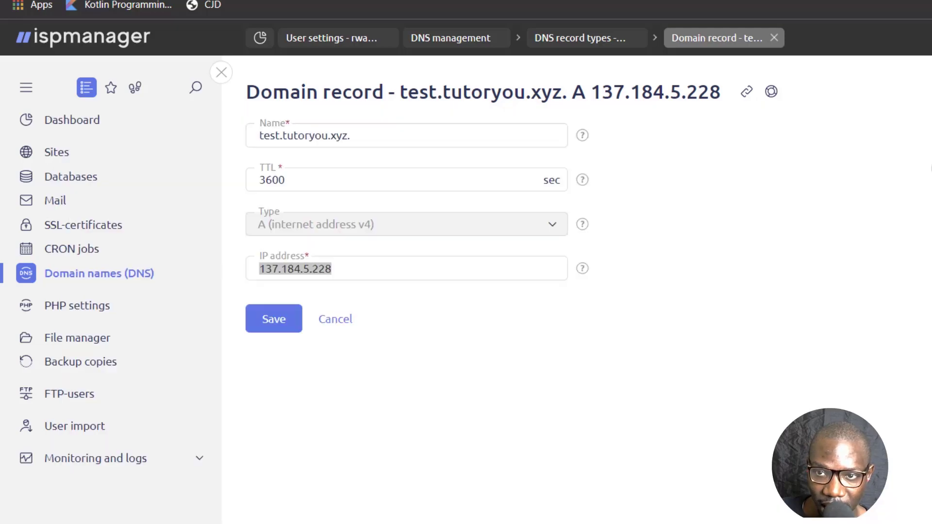
left_click(248, 332)
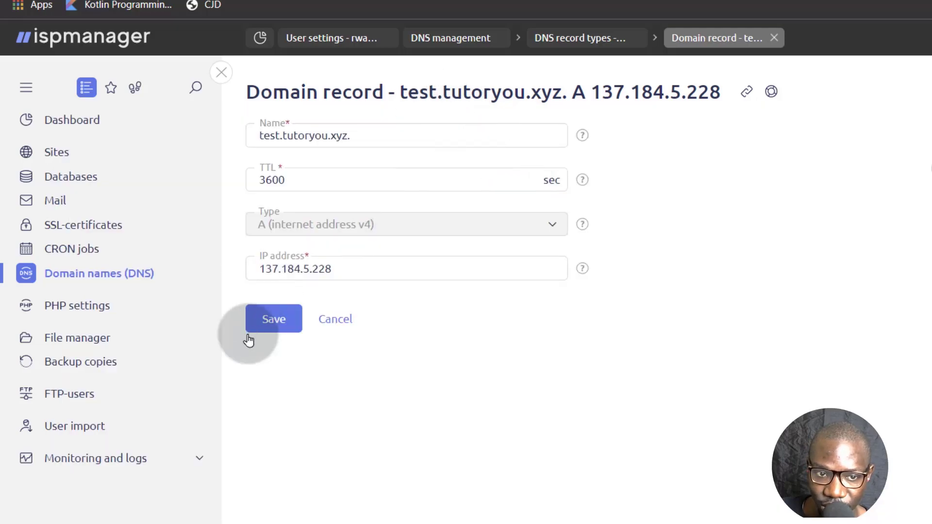
left_click(62, 397)
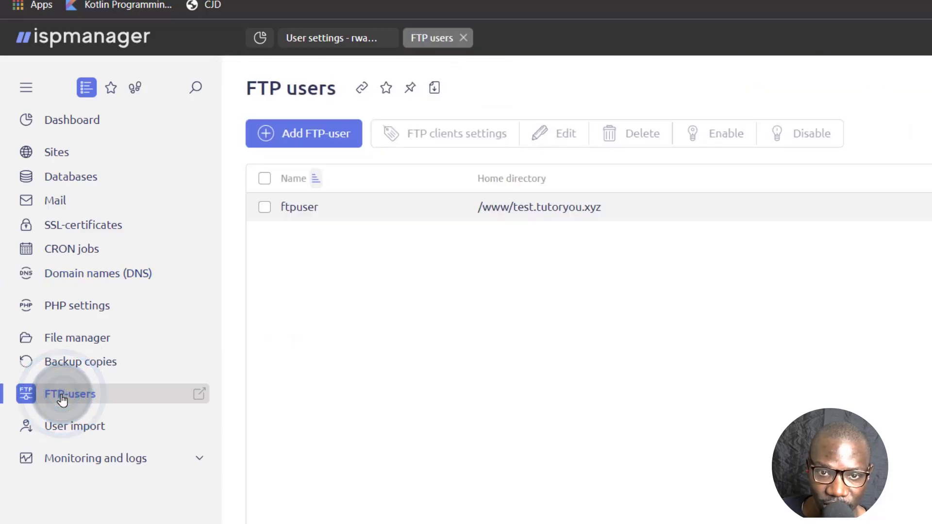
left_click(280, 216)
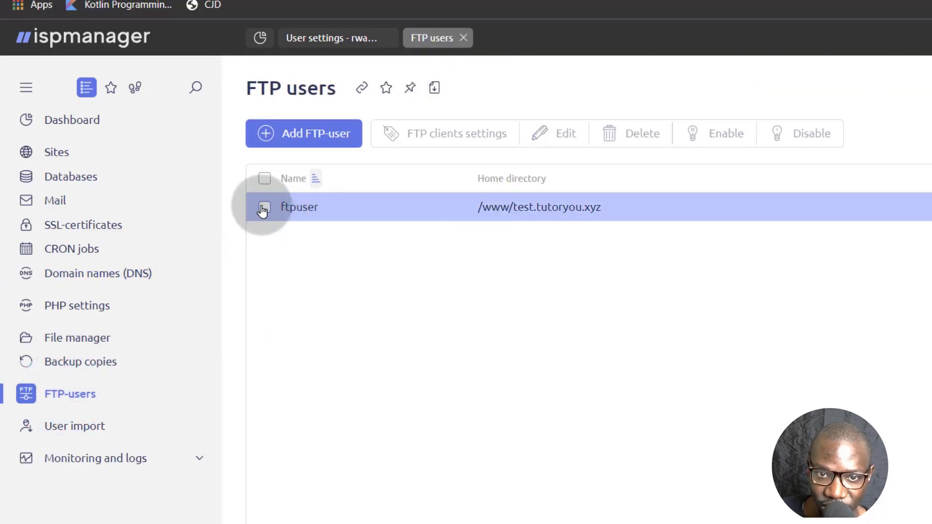
left_click(263, 207)
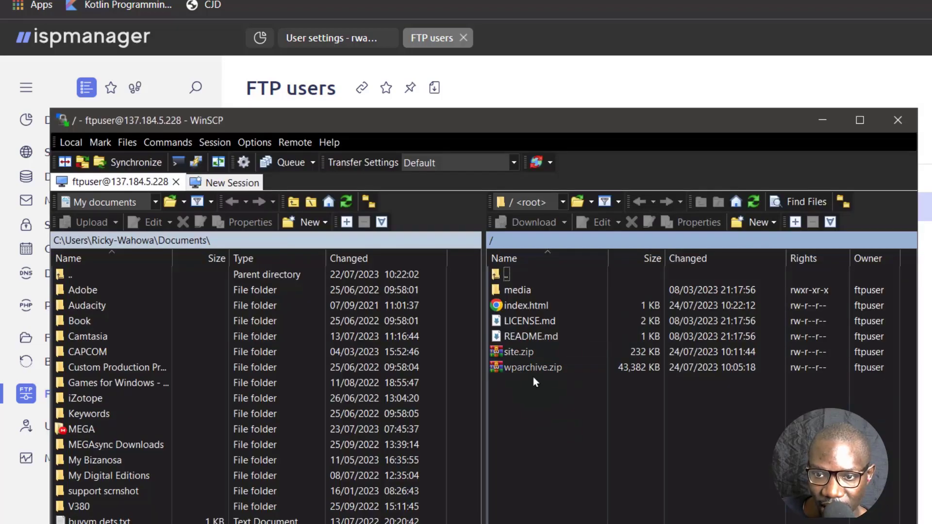
- Upload ispconfig vultr test.txt to the server's FTP root folder
left_click(520, 365)
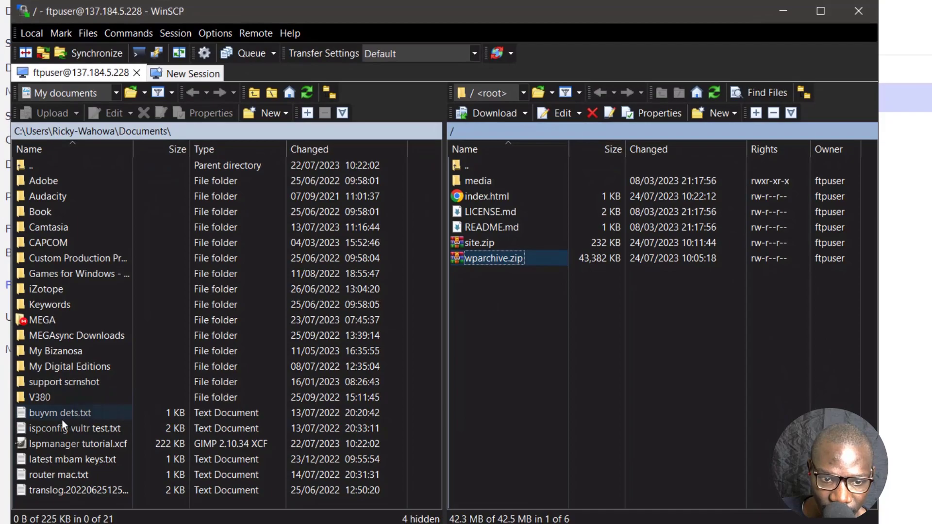
left_click_drag(63, 426, 577, 324)
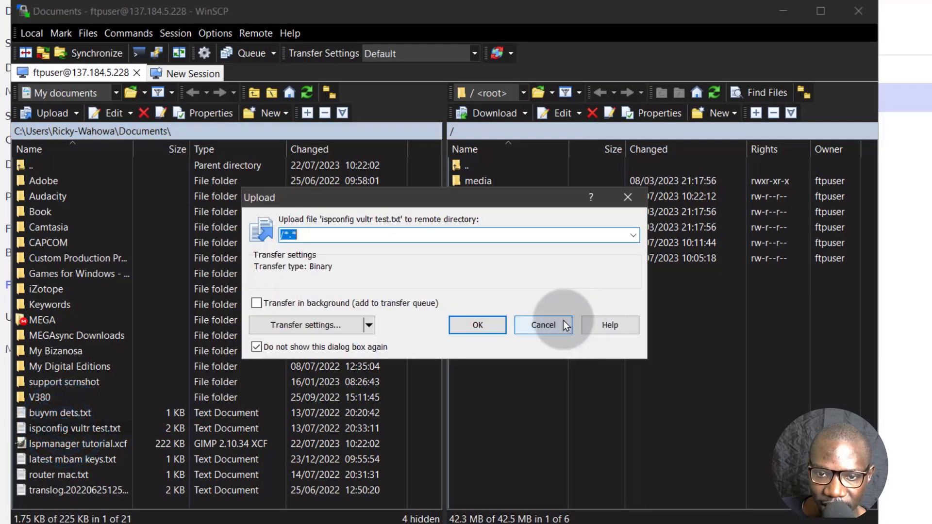
left_click(487, 322)
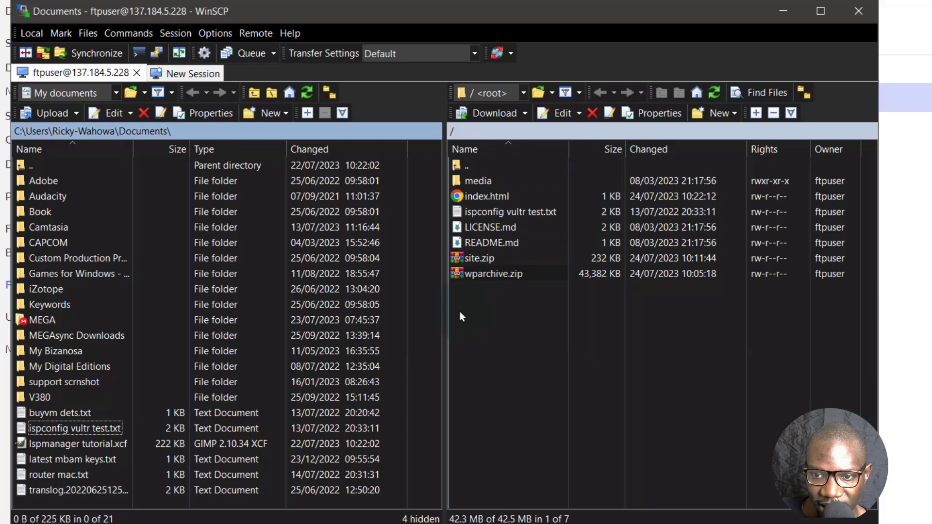
- Download site.zip from the server into the local Documents folder
left_click(469, 259)
left_click(478, 260)
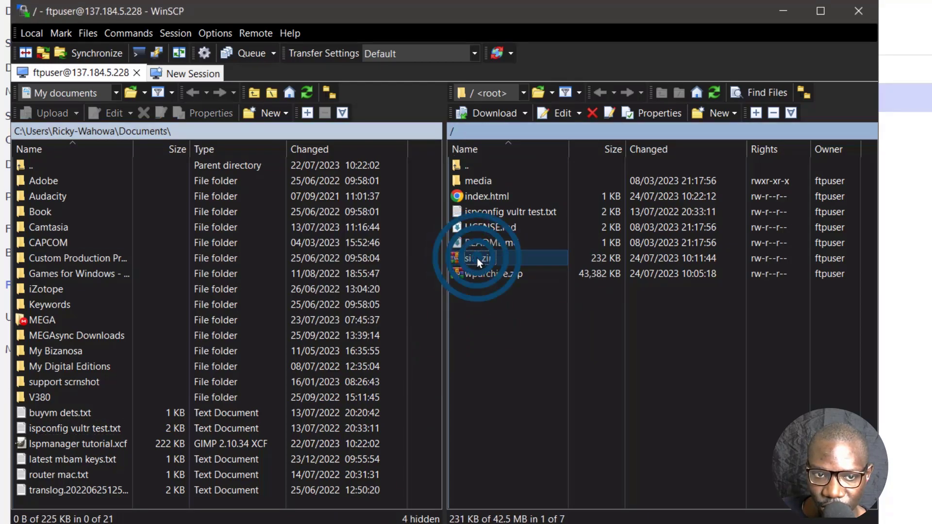
left_click_drag(479, 262, 106, 258)
left_click_drag(52, 247, 115, 397)
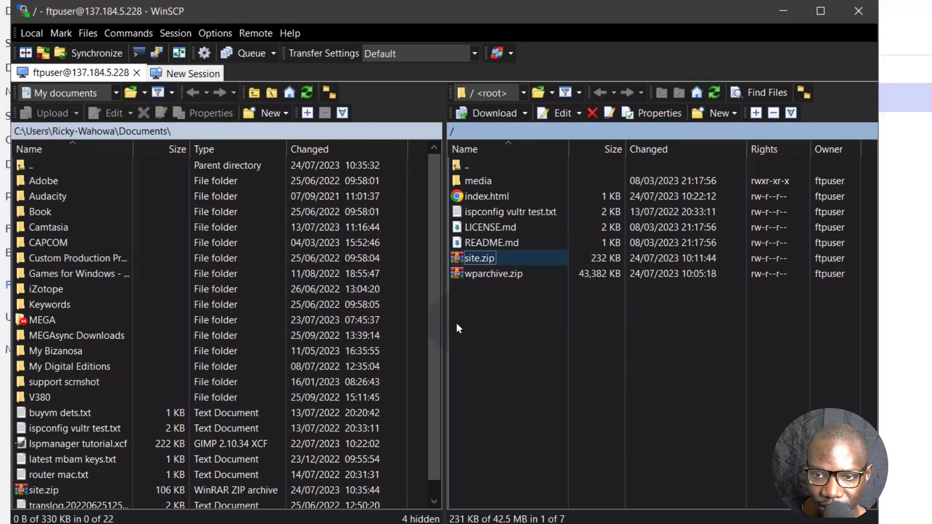
left_click(463, 197)
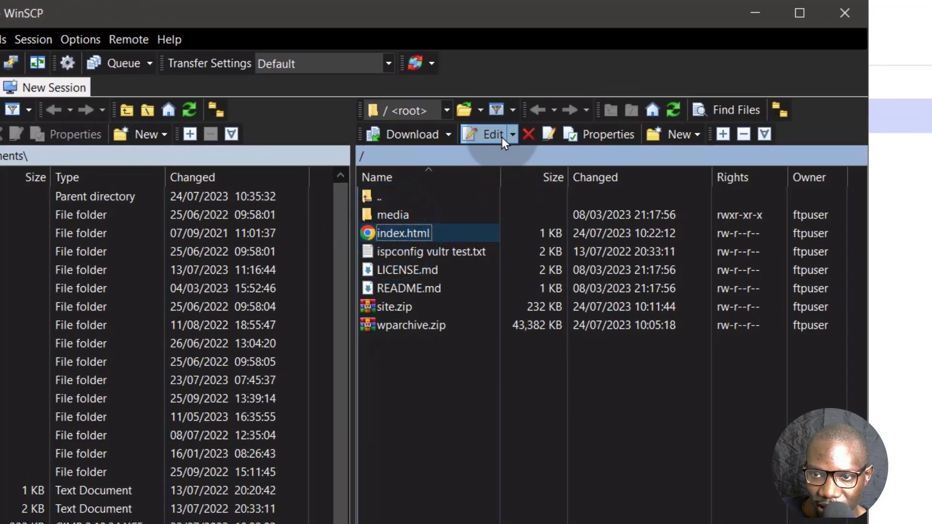
- Open the server's index.html in WinSCP's built-in editor, then close it
left_click(512, 136)
left_click(505, 155)
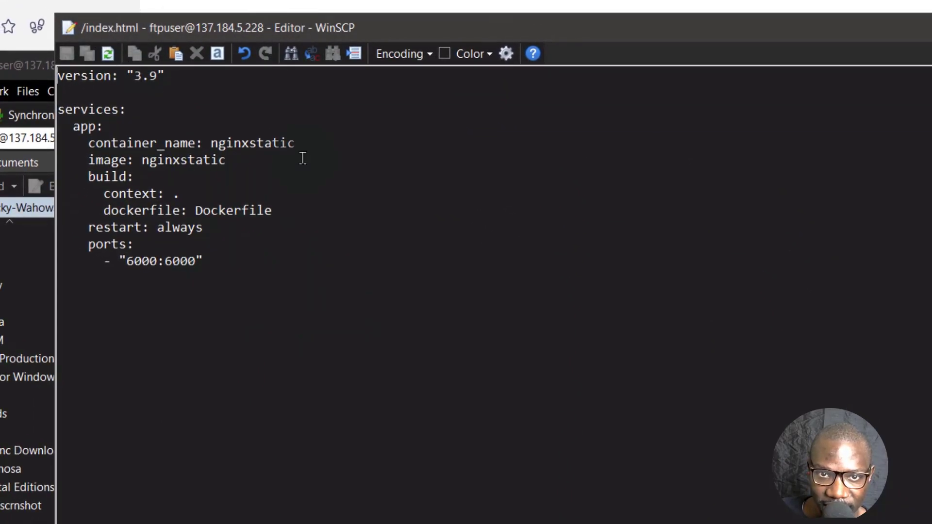
key("alt+F4")
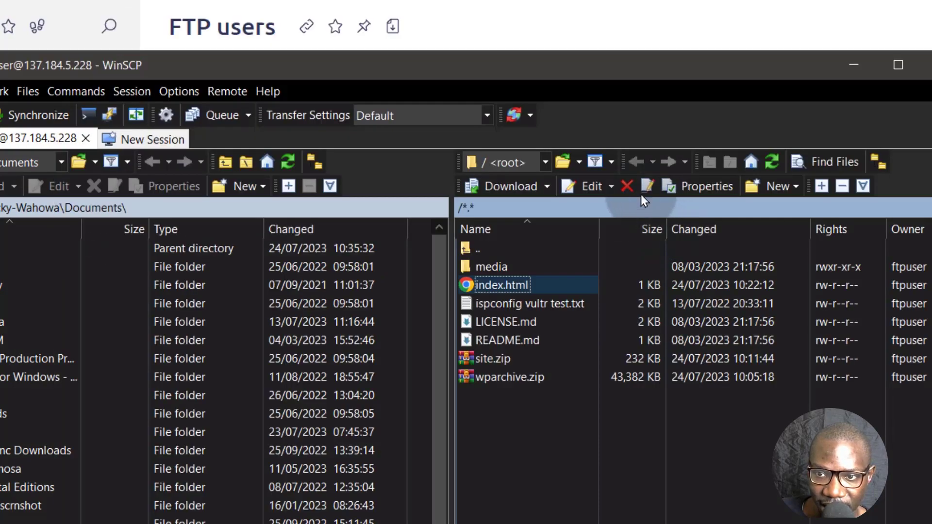
- Open index.html with Microsoft VS Code\Code.exe chosen as the external editor
left_click(610, 186)
left_click(612, 270)
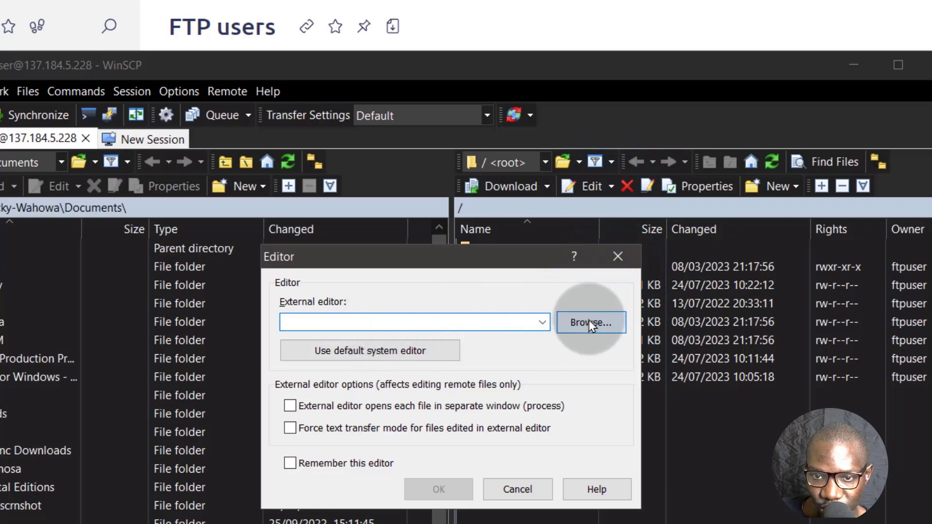
left_click(589, 321)
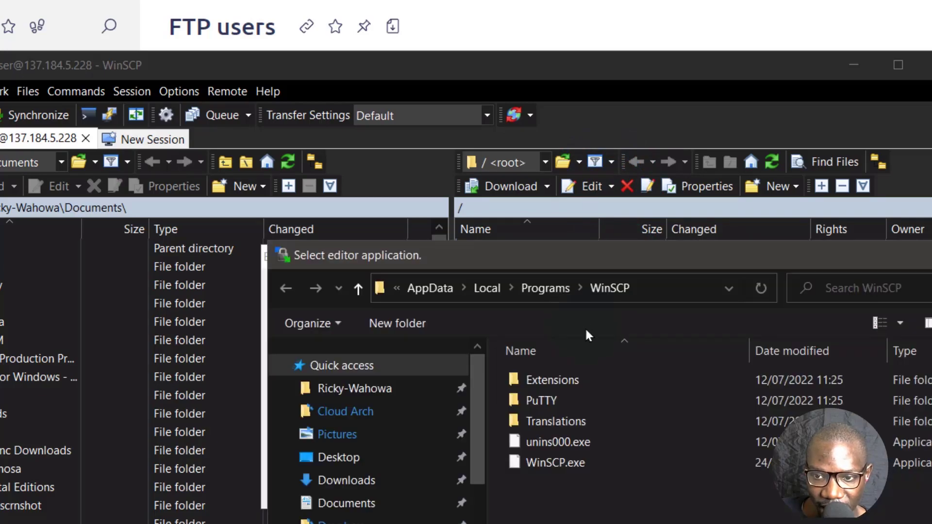
left_click(570, 288)
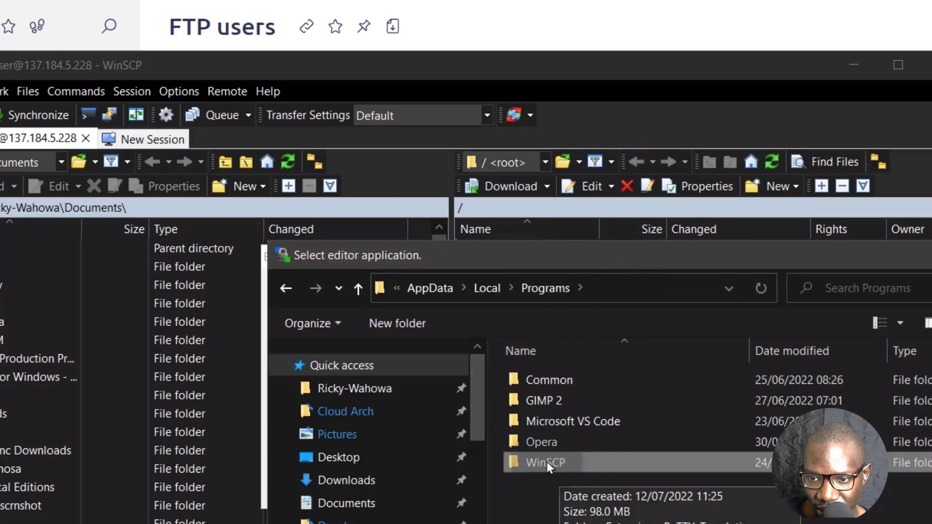
left_click(561, 417)
double_click(561, 421)
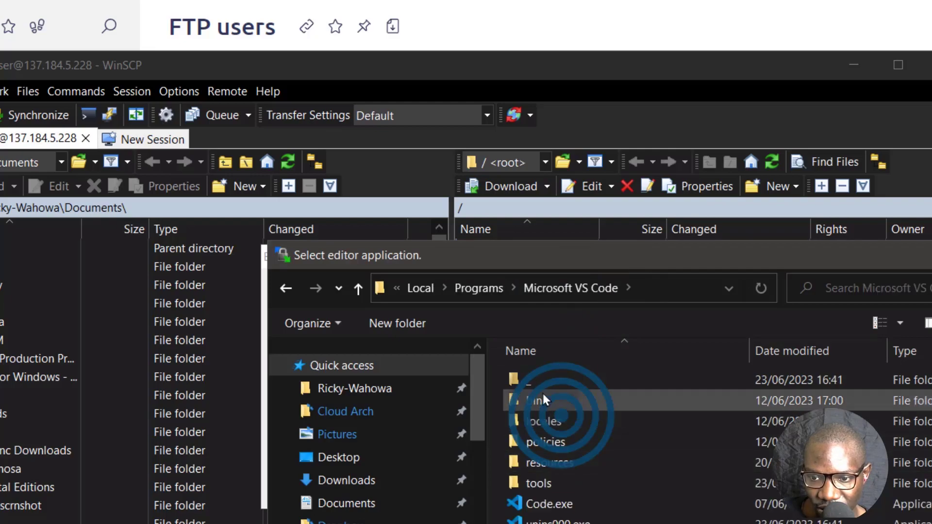
double_click(547, 495)
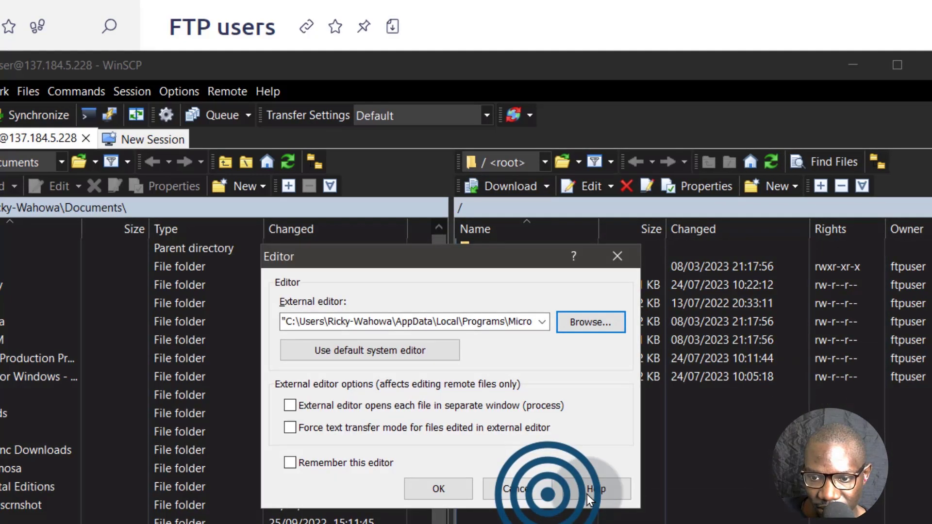
left_click(437, 478)
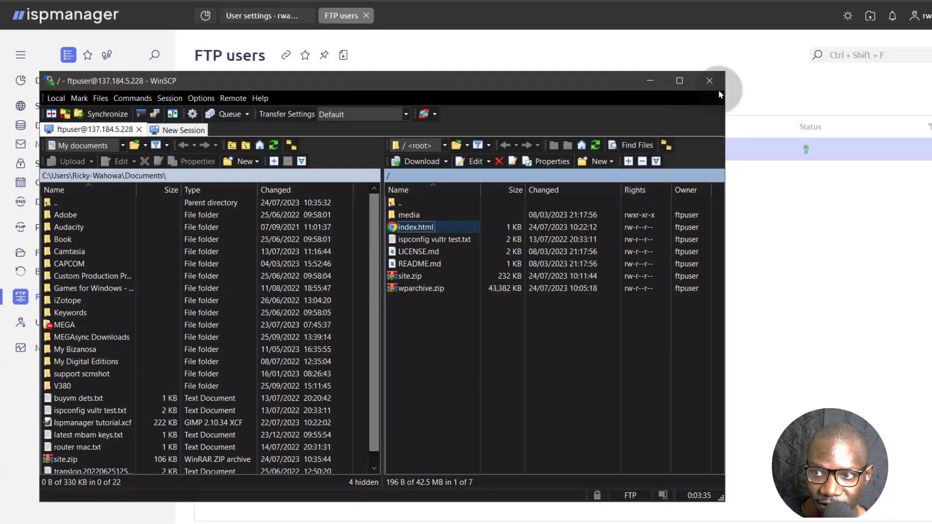
- Close WinSCP, confirming termination of the ftpuser FTP session
left_click(711, 82)
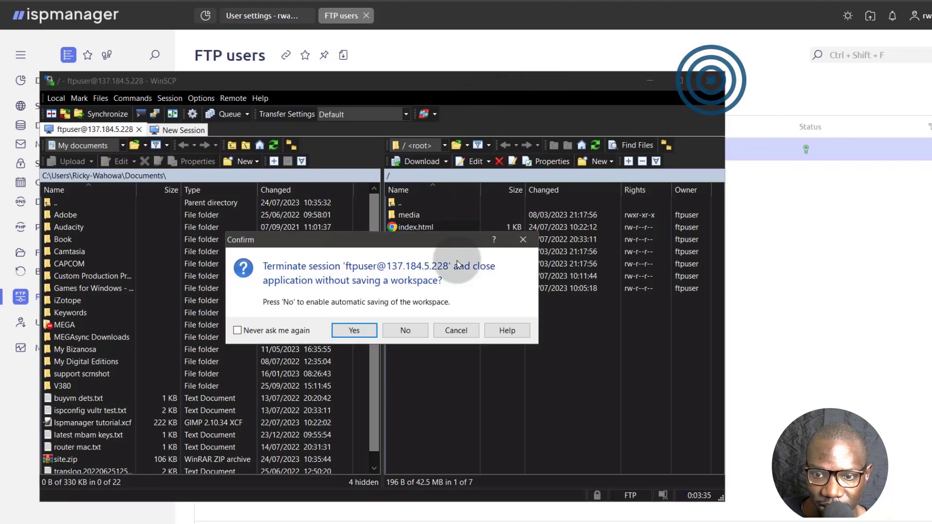
left_click(354, 330)
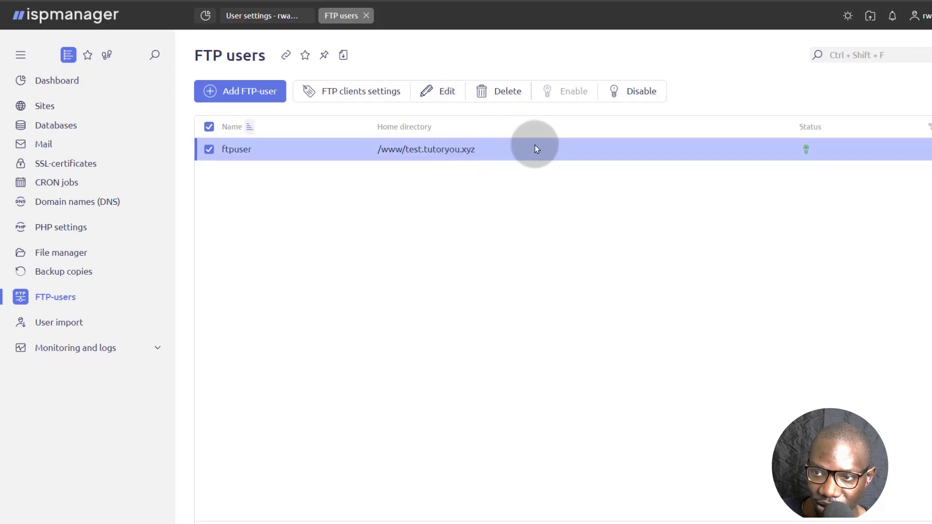
- Suspend ftpuser and verify its FTP login from WinSCP is now refused
left_click(645, 92)
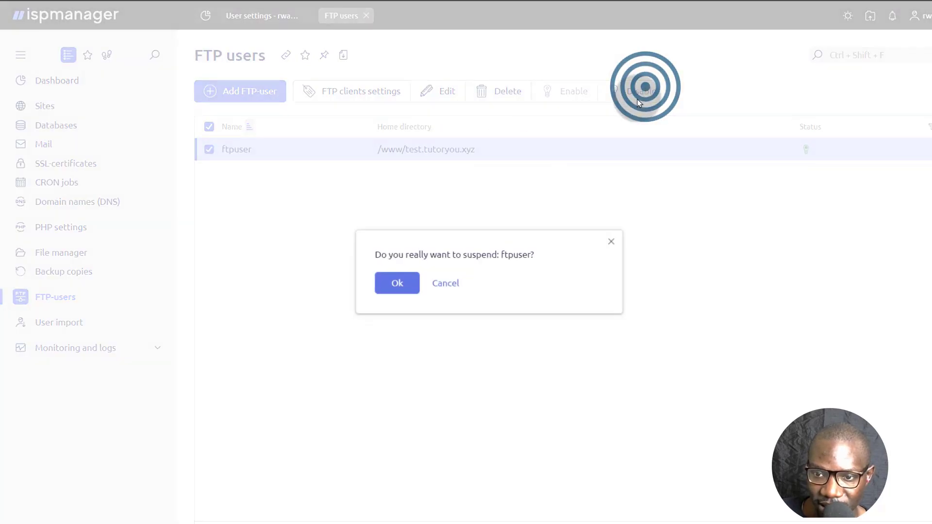
left_click(406, 283)
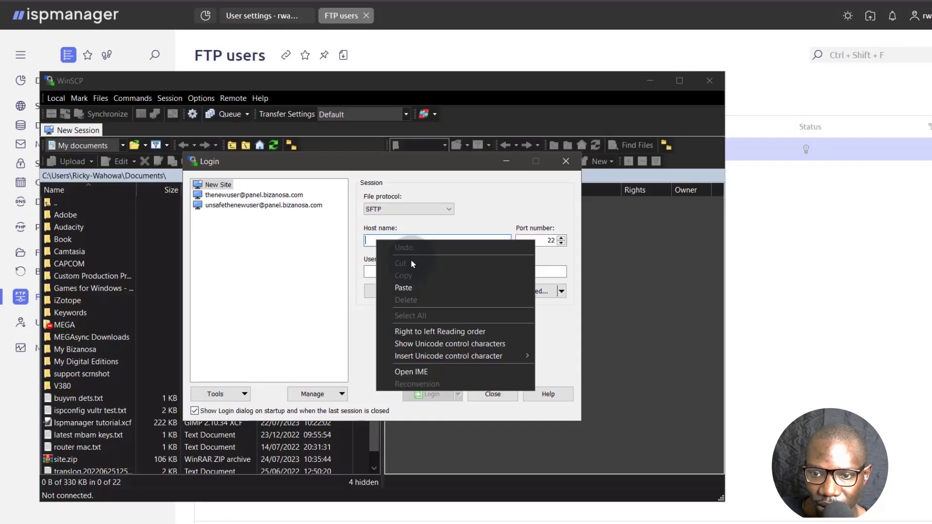
left_click(480, 287)
key("Return")
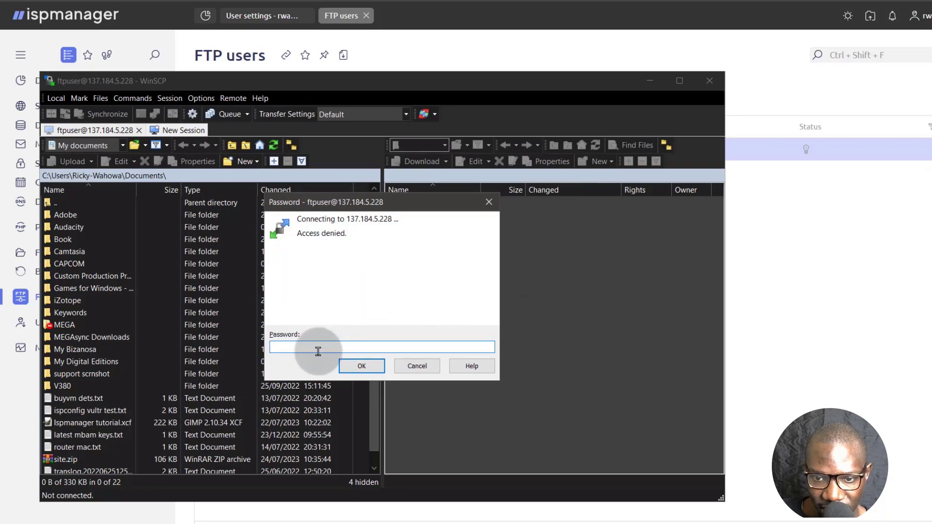
left_click(360, 365)
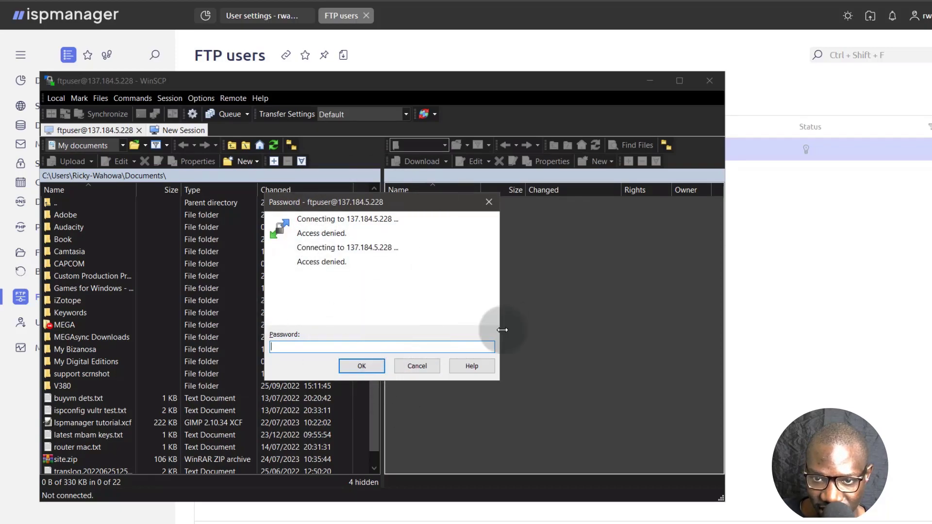
left_click(361, 366)
left_click(608, 164)
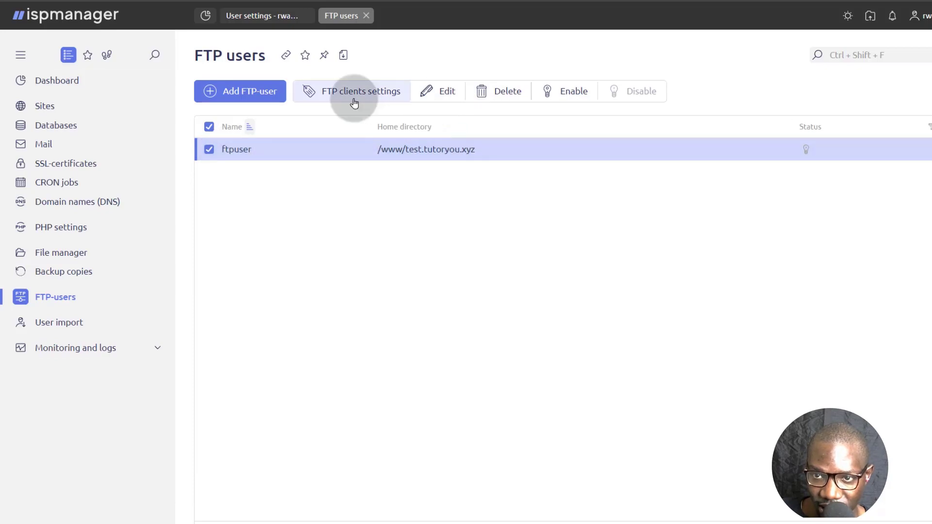
- Delete the ftpuser account, leaving the FTP users list empty
left_click(495, 90)
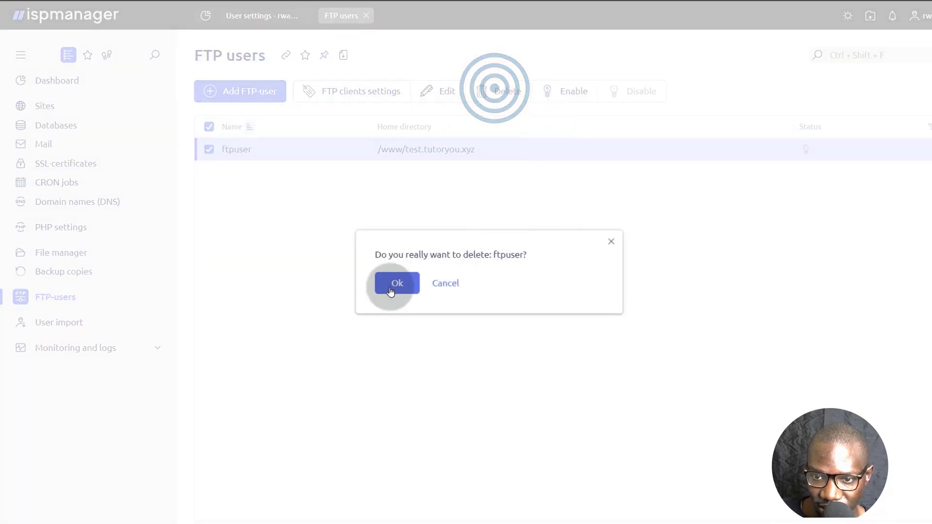
left_click(395, 283)
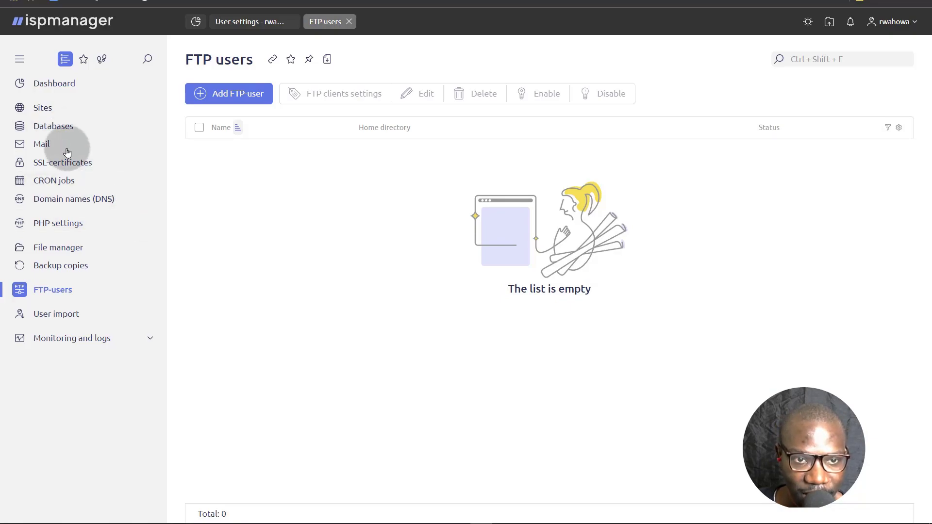
left_click(41, 126)
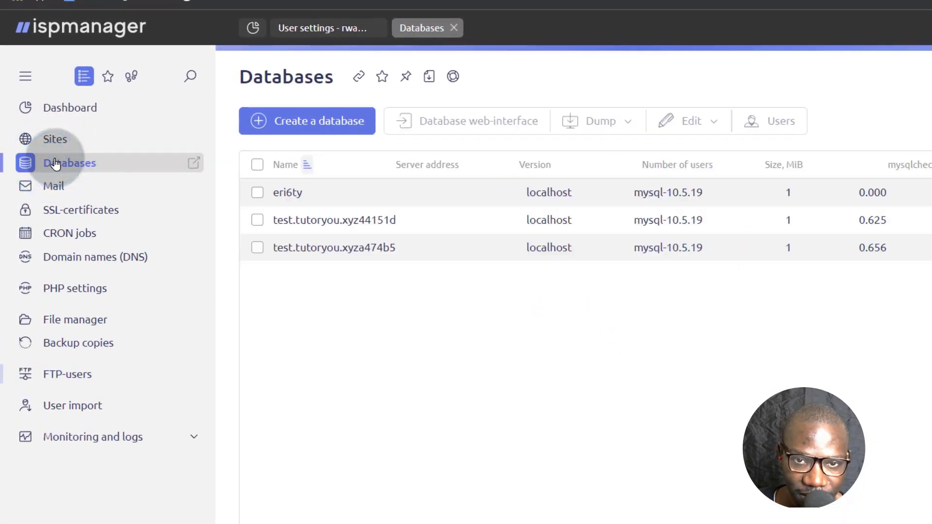
- Look over the existing databases eri6ty and the two test.tutoryou.xyz databases
left_click(305, 192)
left_click(298, 221)
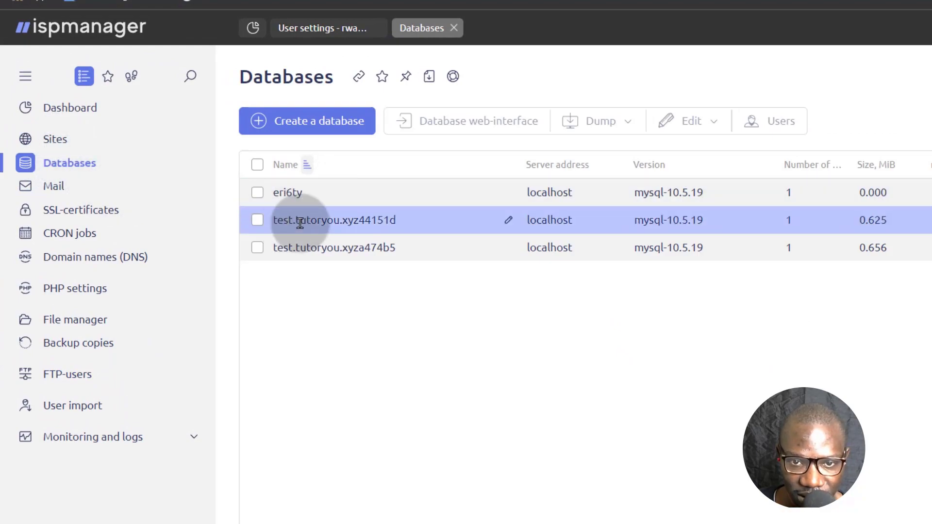
left_click(331, 250)
left_click(312, 218)
left_click(320, 193)
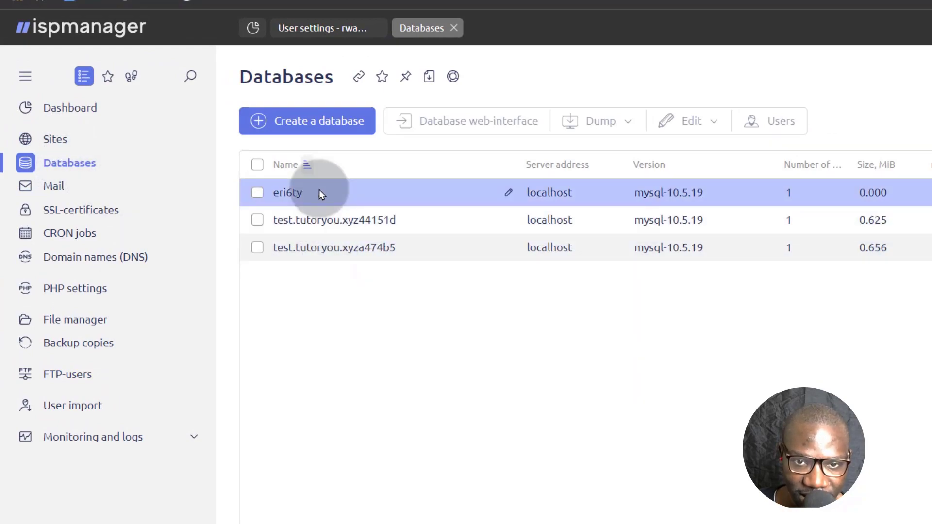
- Start a new database named db00 with MySQL, utf8mb4 encoding and a new user
left_click(318, 124)
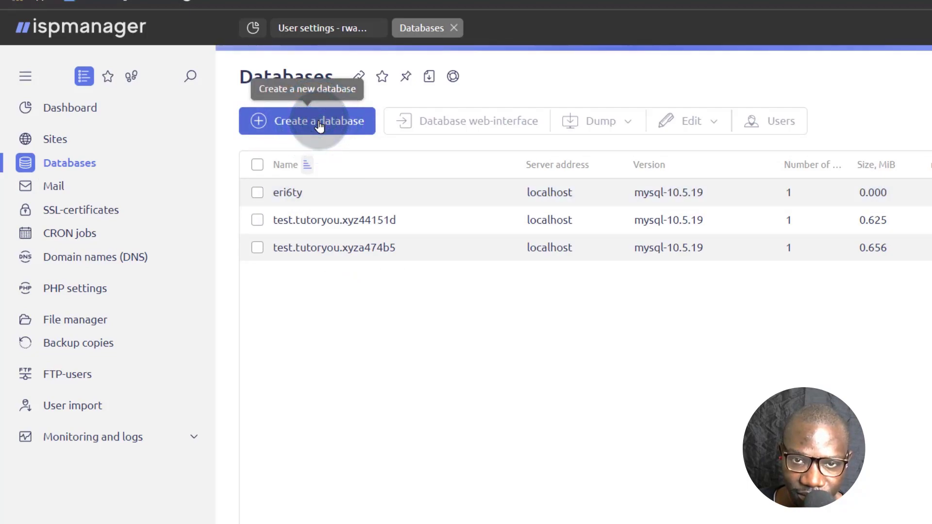
left_click(228, 139)
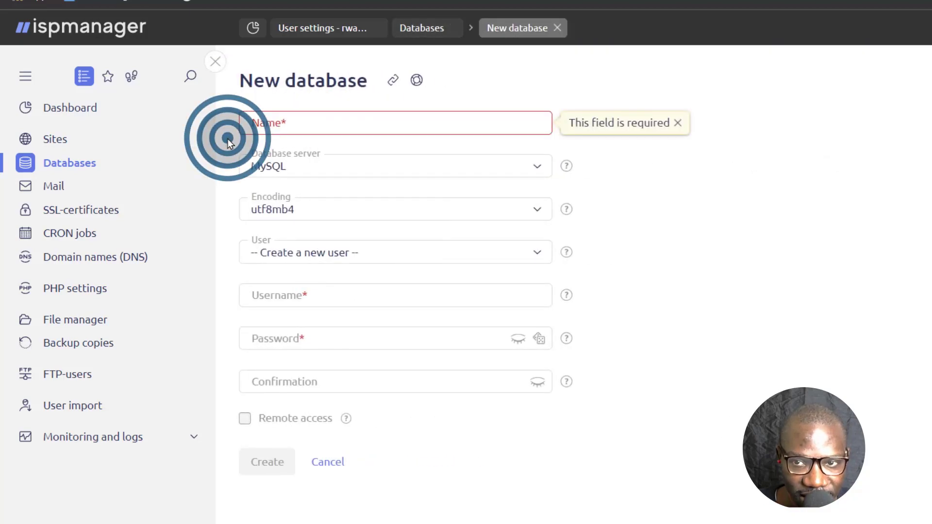
left_click(297, 118)
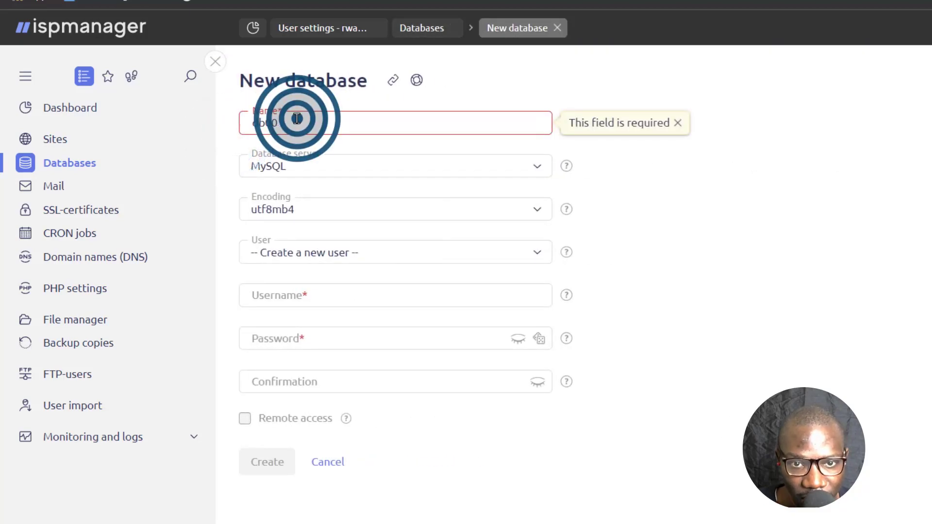
type("db00")
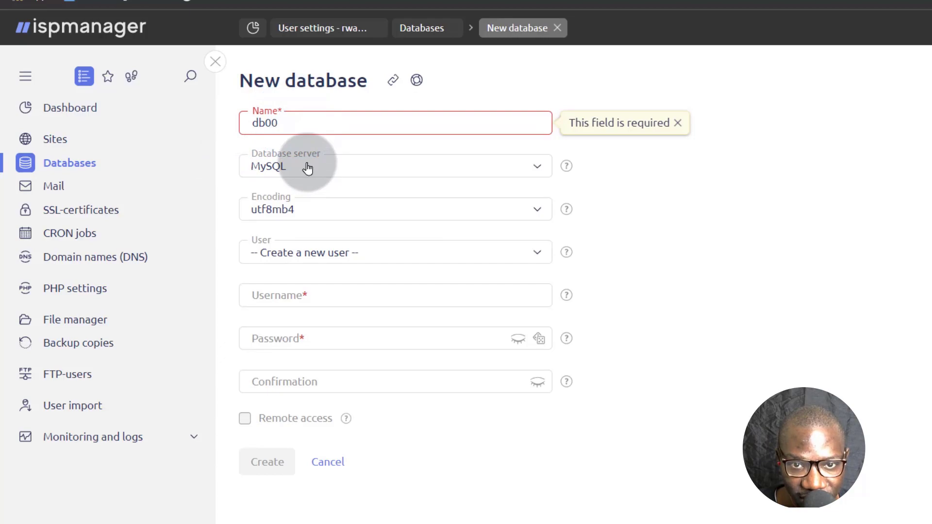
left_click(307, 165)
left_click(308, 164)
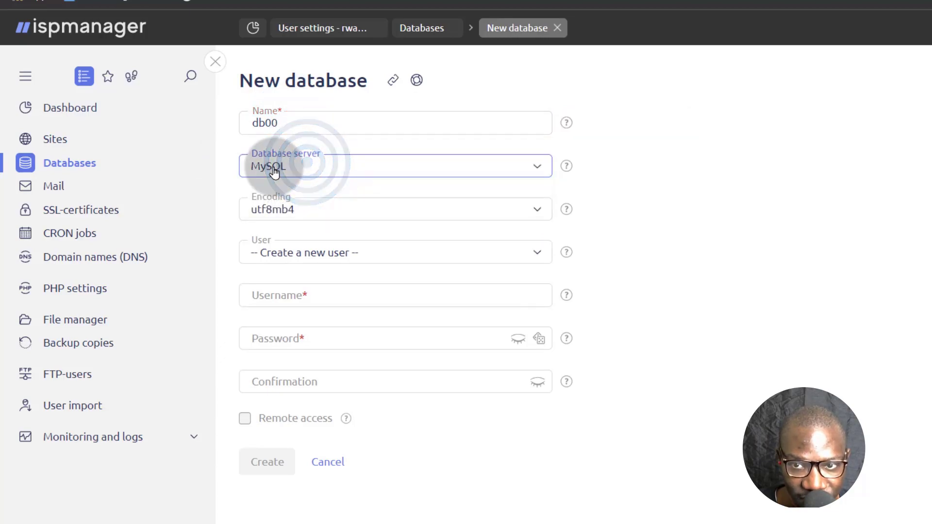
left_click(321, 219)
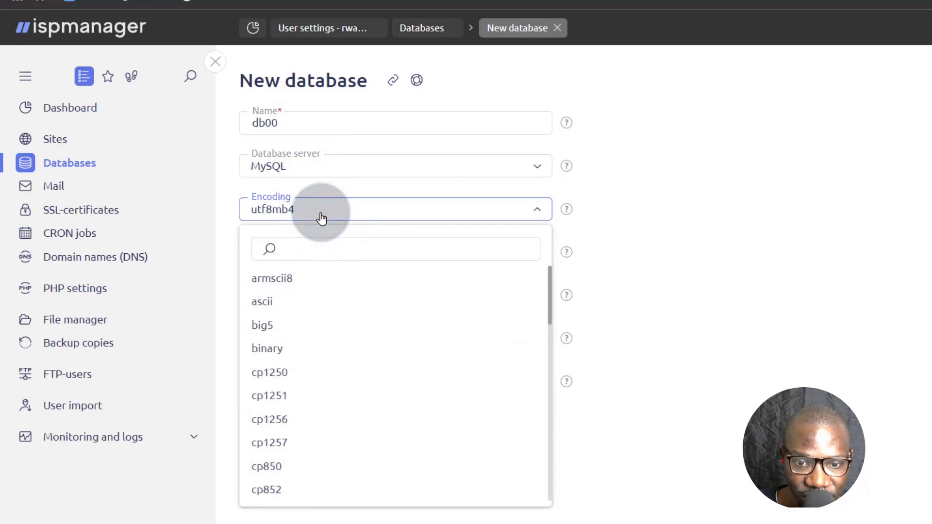
left_click(320, 218)
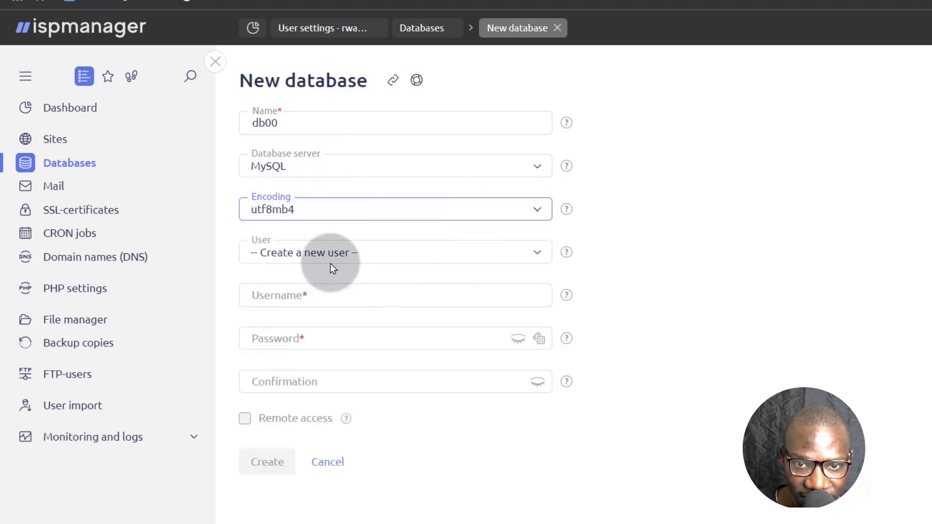
left_click(366, 255)
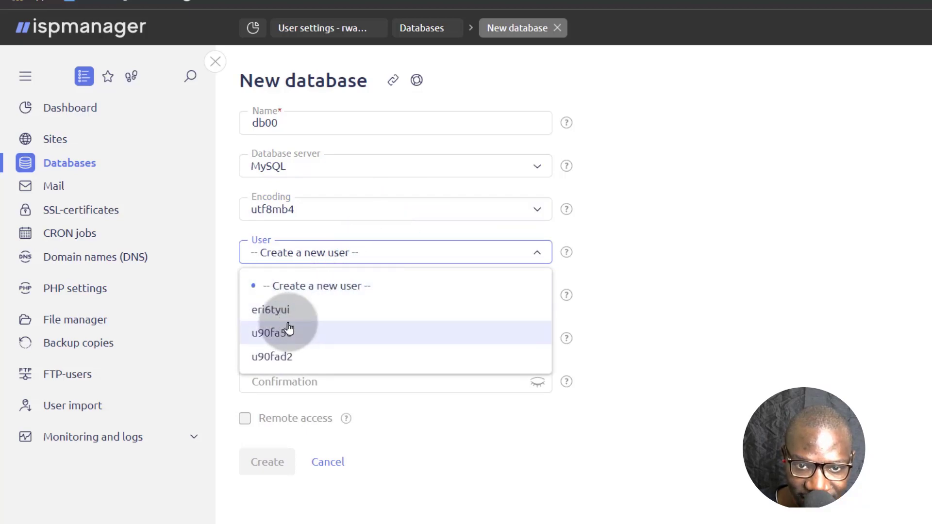
left_click(345, 257)
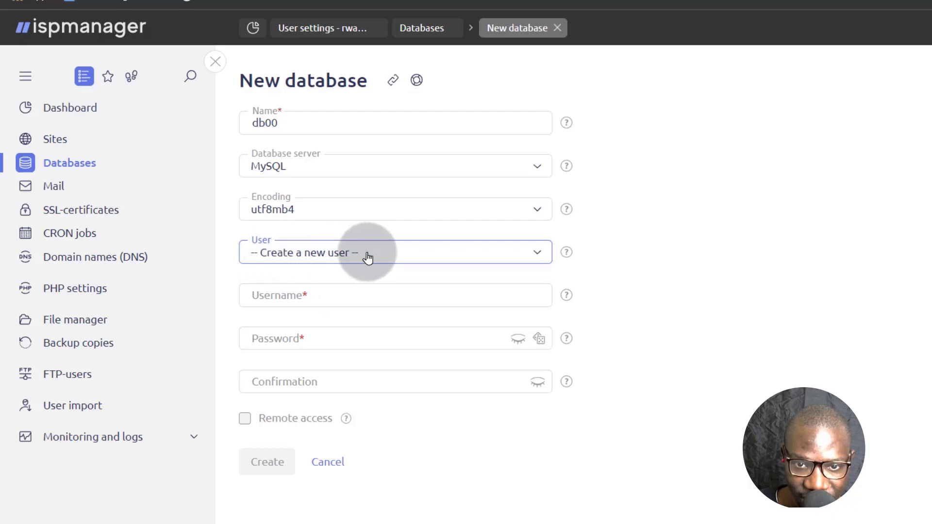
- Name the user db00user, generate a strong password, and create the database
left_click(260, 293)
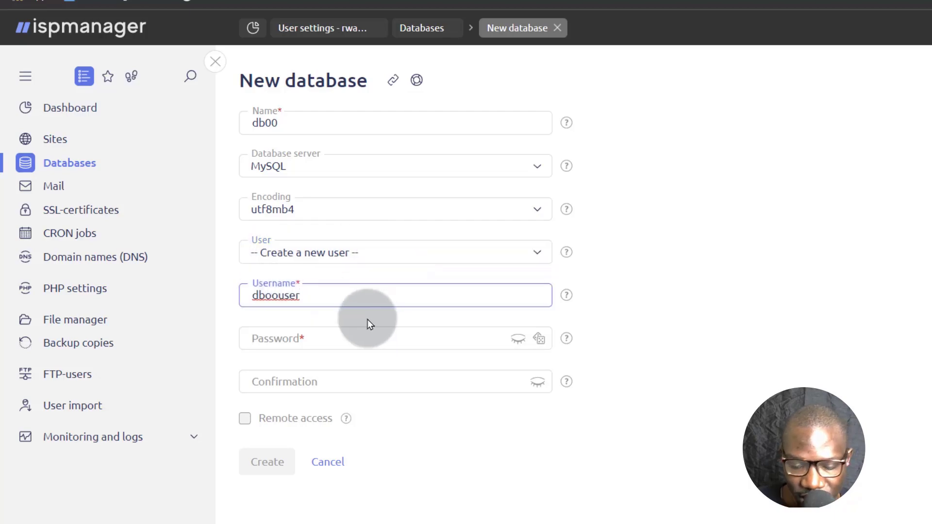
key("BackSpace")
key("BackSpace")
key("BackSpace")
key("BackSpace")
key("BackSpace")
key("BackSpace")
type("00user")
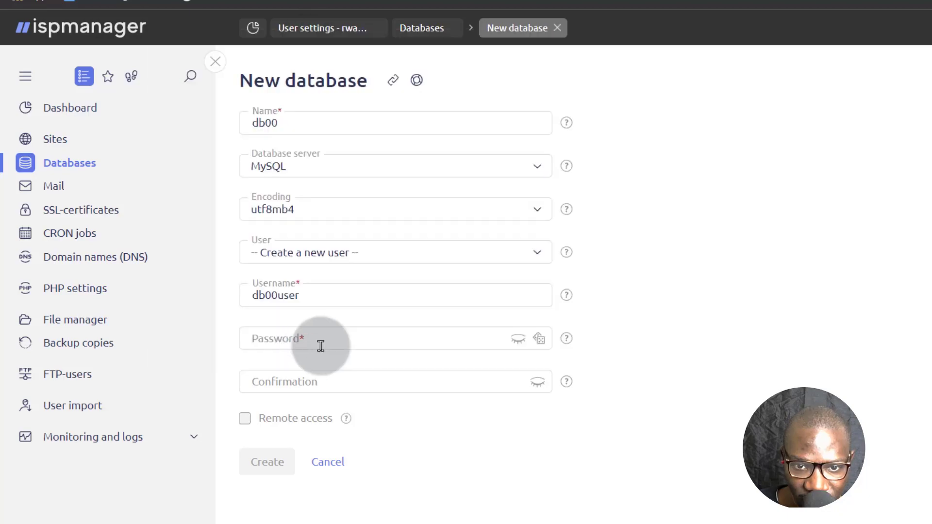
left_click(517, 340)
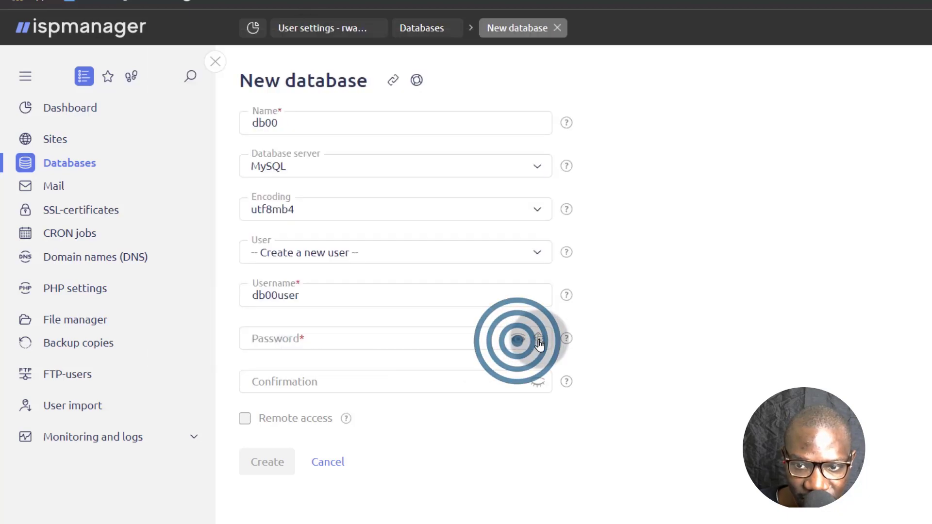
left_click(539, 339)
left_click(518, 338)
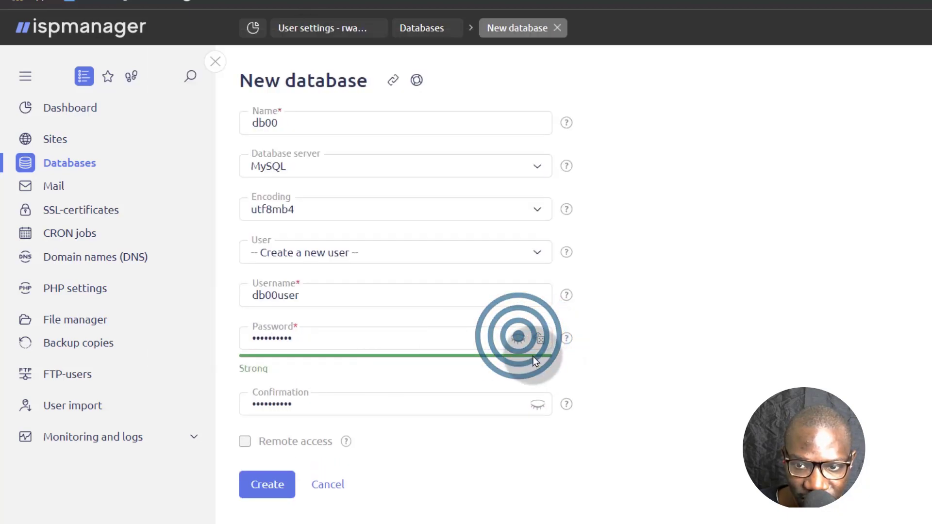
left_click(539, 338)
mouse_move(345, 444)
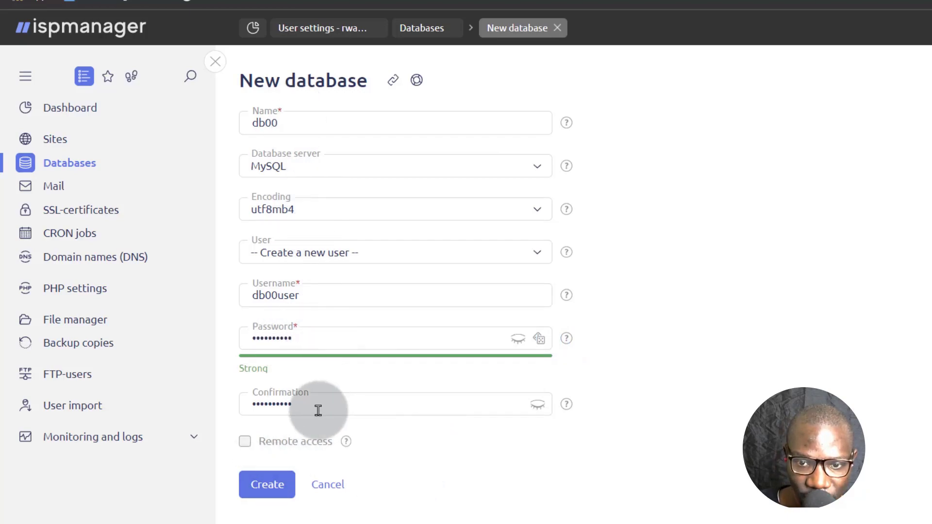
left_click(272, 486)
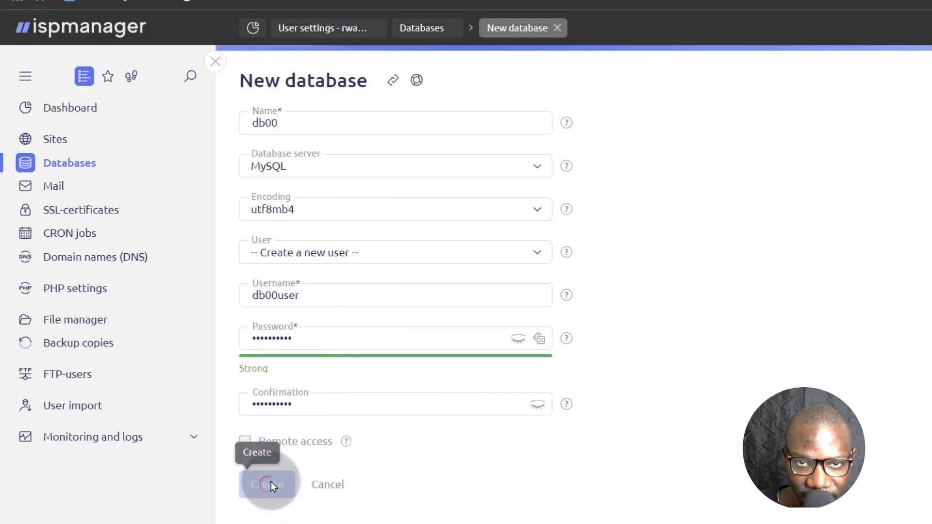
left_click(277, 185)
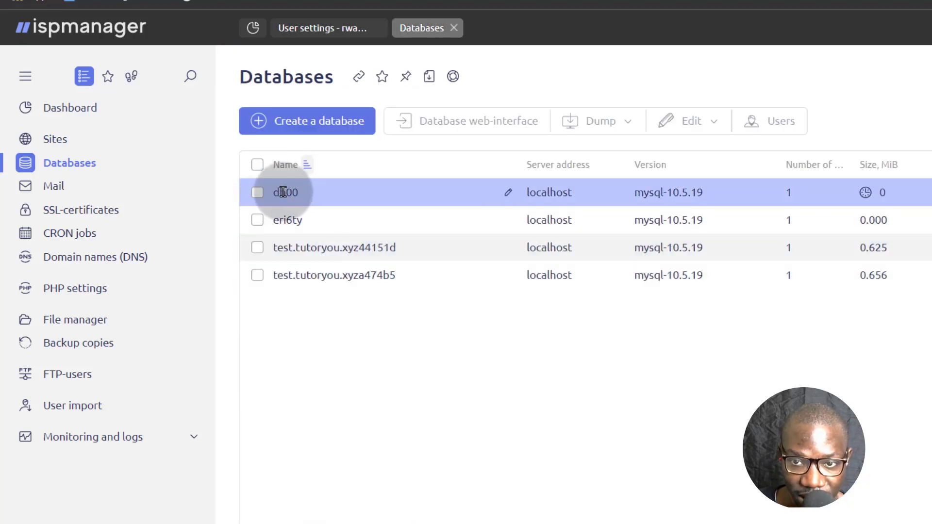
- Open db00's settings without changing anything, then show its users list with db00user
left_click(509, 195)
left_click(323, 191)
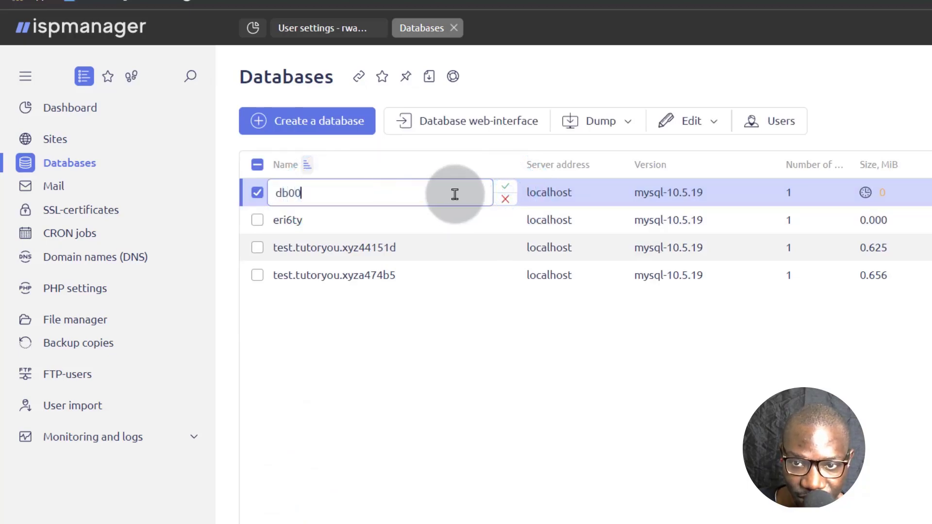
left_click(505, 197)
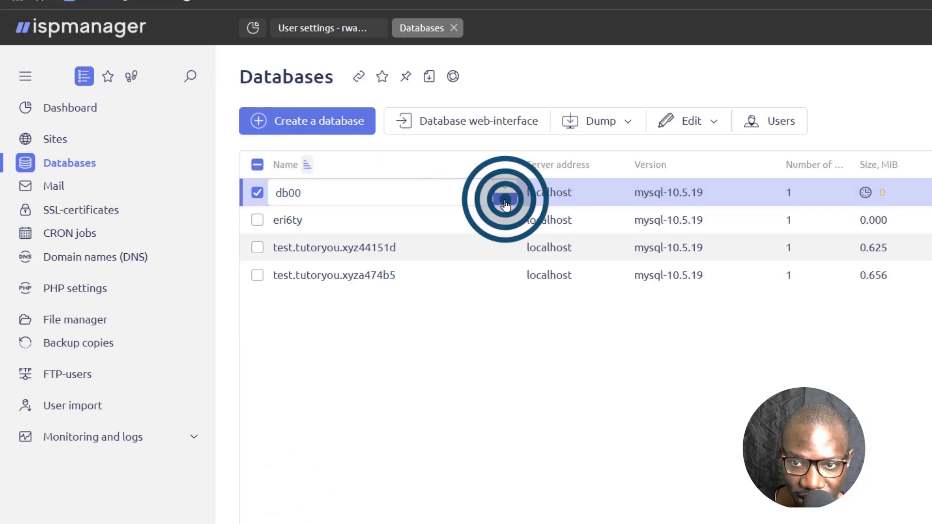
left_click(258, 193)
left_click(686, 121)
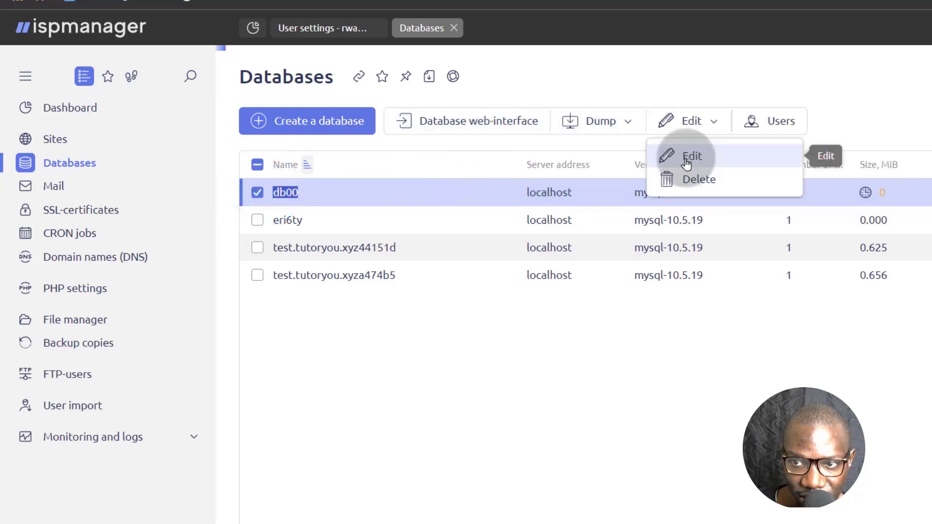
left_click(666, 152)
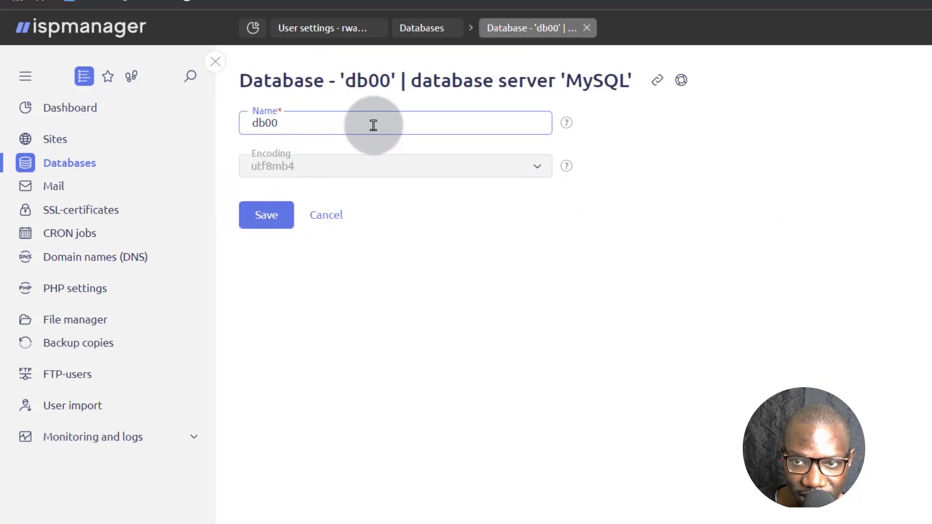
left_click(308, 121)
left_click(330, 214)
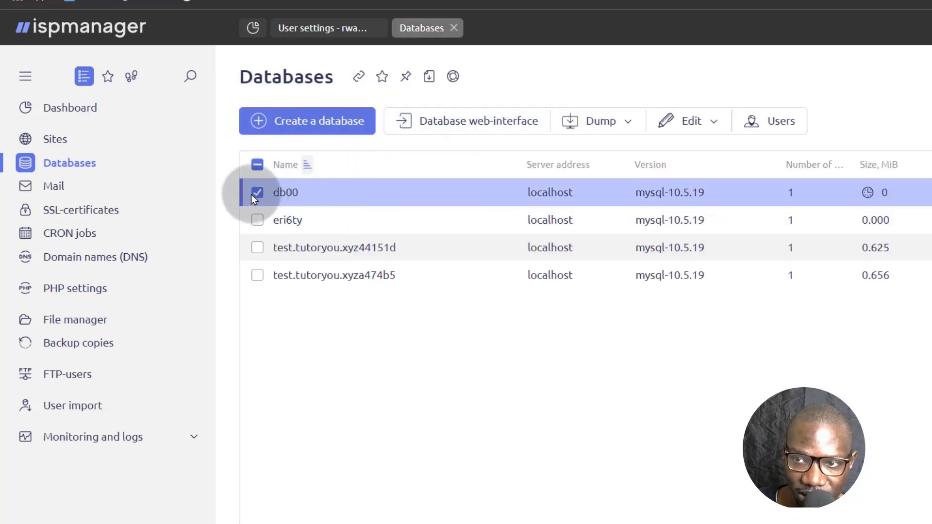
left_click(781, 122)
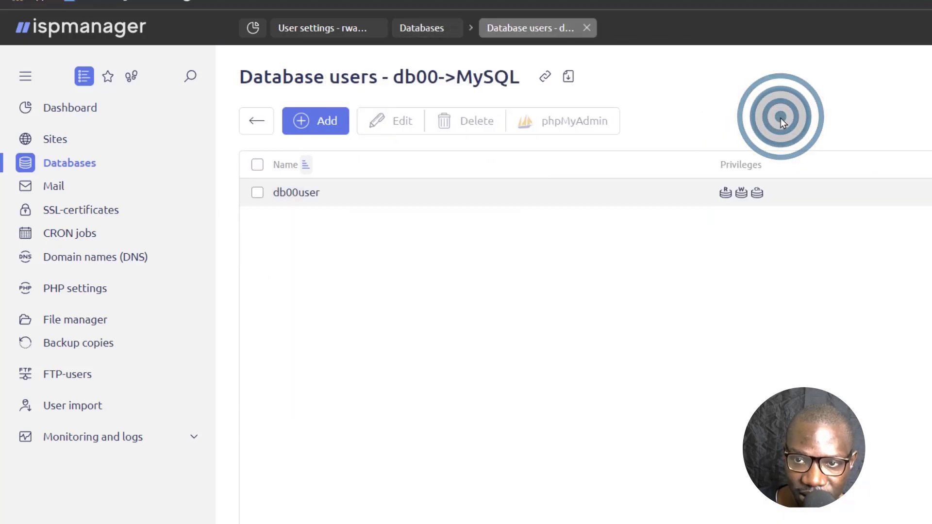
- Review and save db00user's settings, then return to the Databases list
left_click(445, 195)
left_click(280, 192)
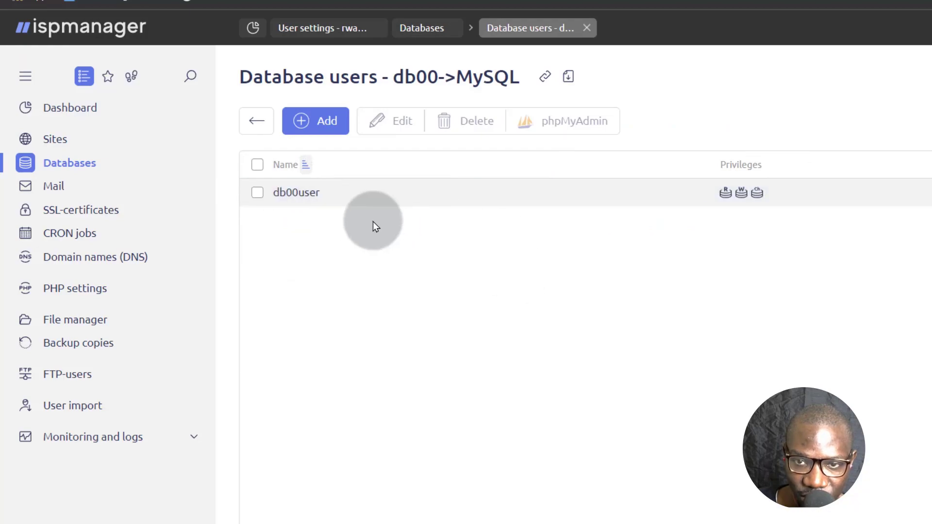
left_click(257, 192)
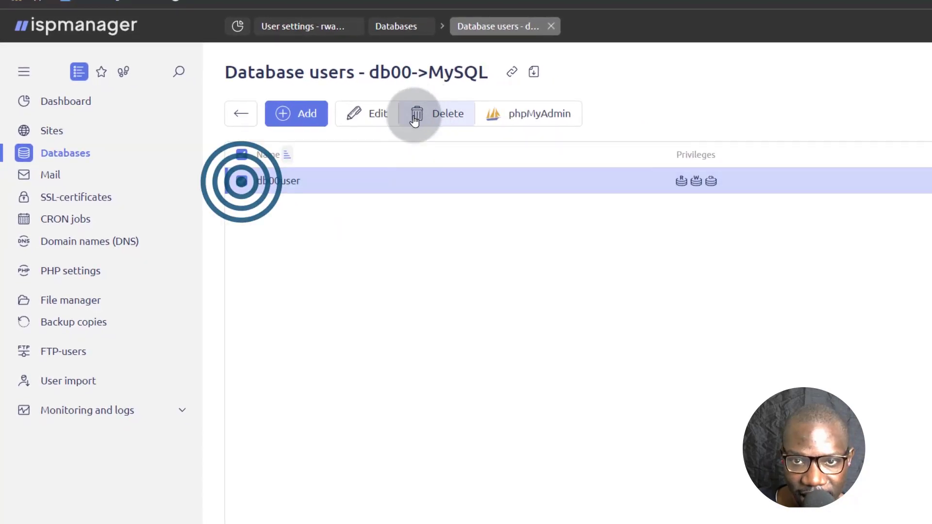
left_click(371, 112)
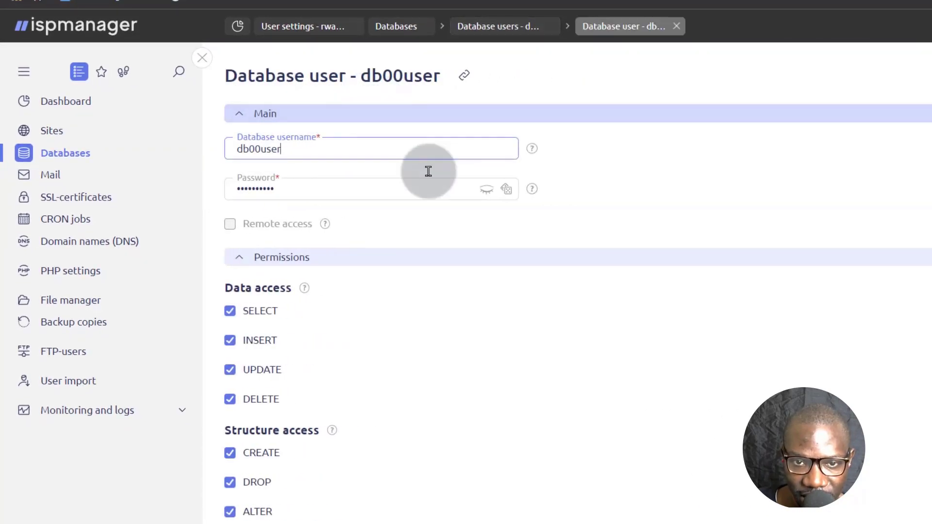
scroll(314, 291, "down", 5)
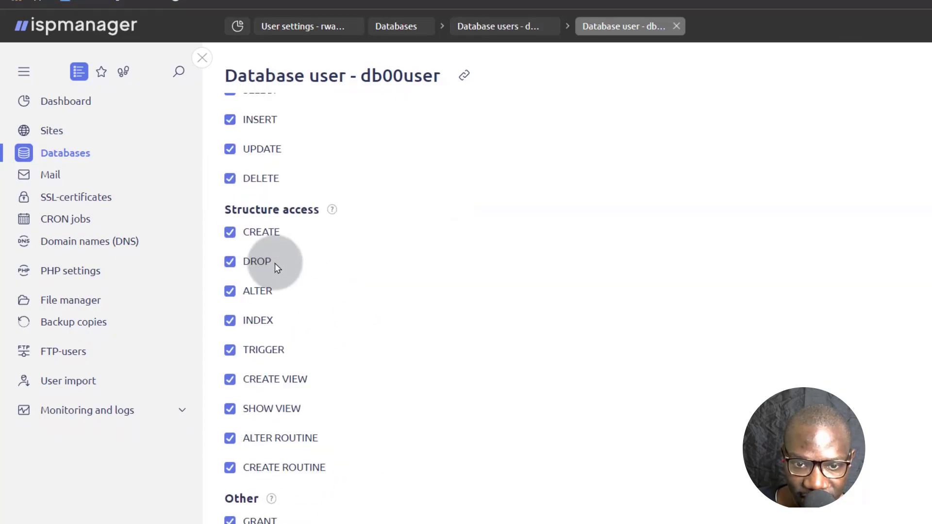
scroll(267, 261, "down", 2)
scroll(295, 442, "up", 7)
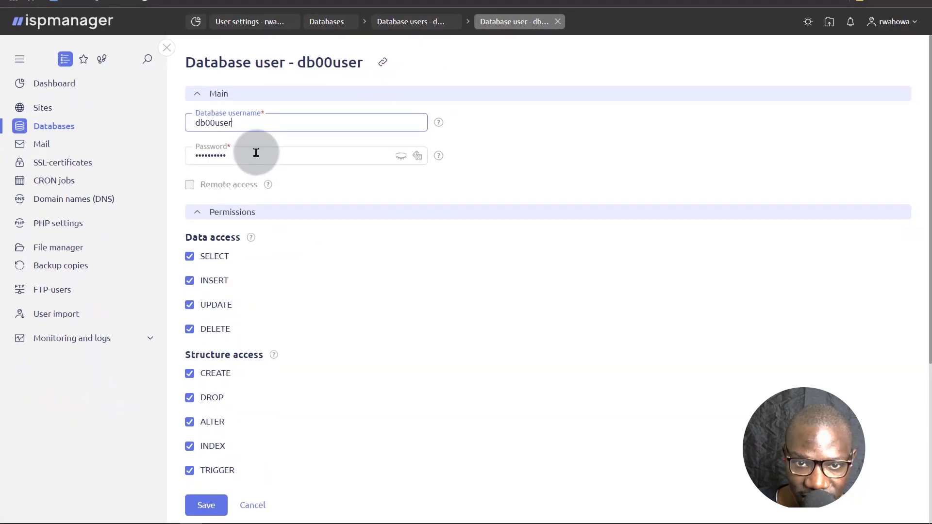
left_click(251, 157)
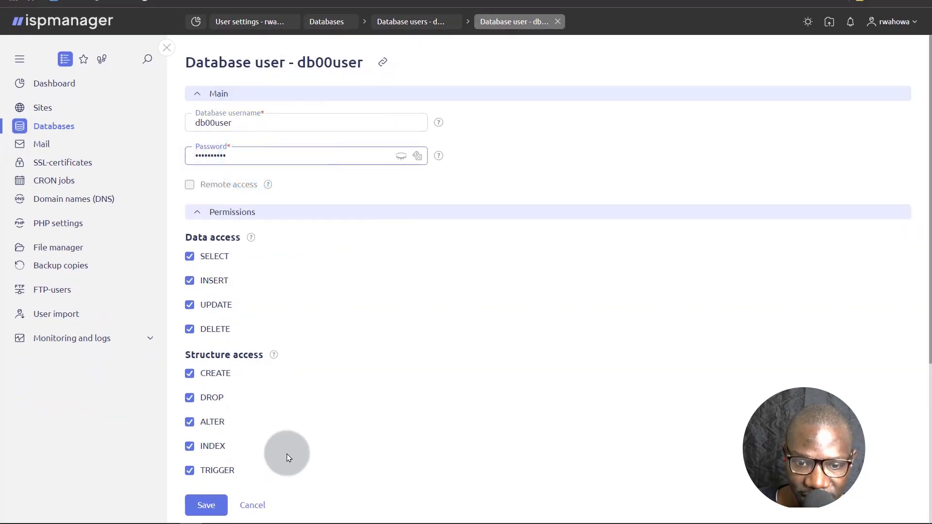
mouse_move(194, 520)
left_click(357, 307)
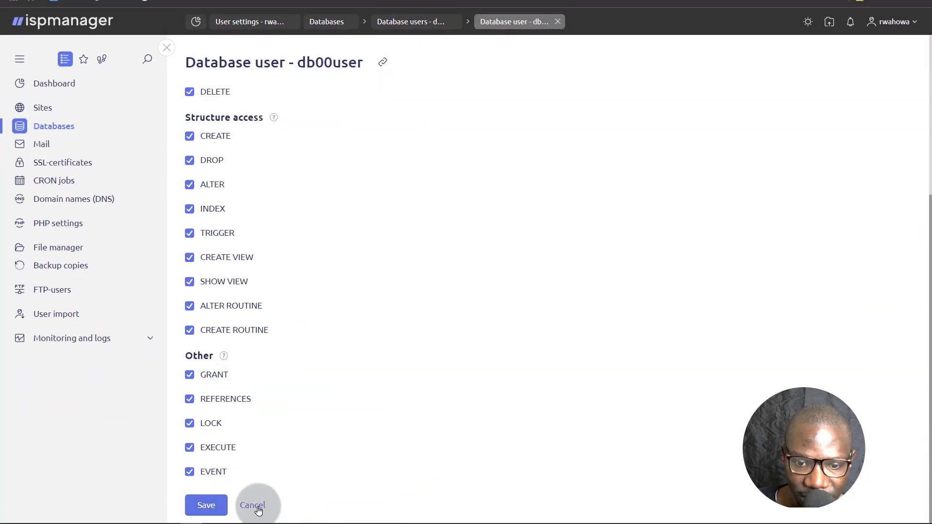
left_click(212, 506)
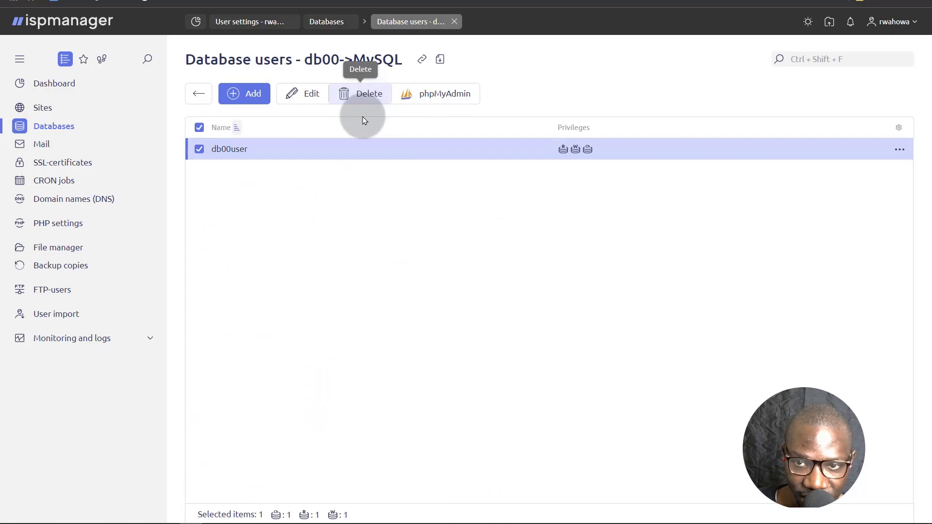
left_click(198, 99)
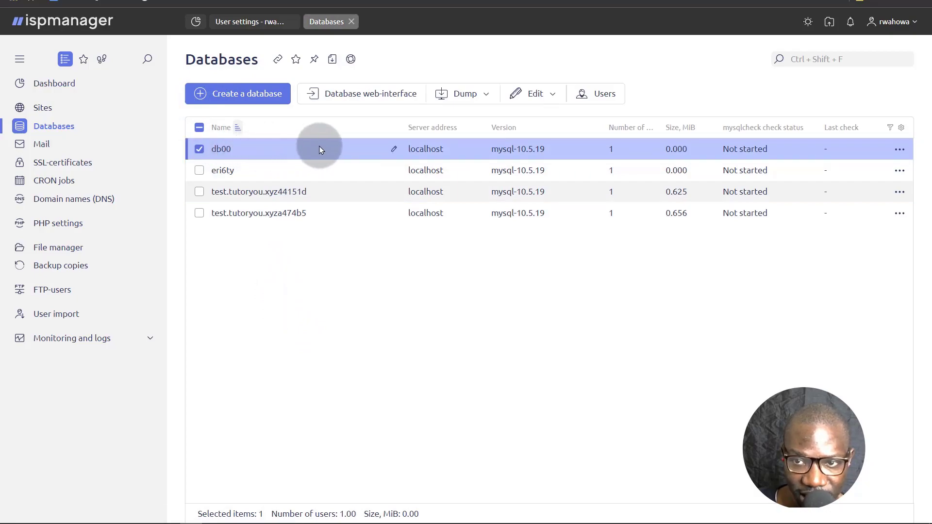
- Export a dump of the db00 database as db00.sql
left_click(472, 92)
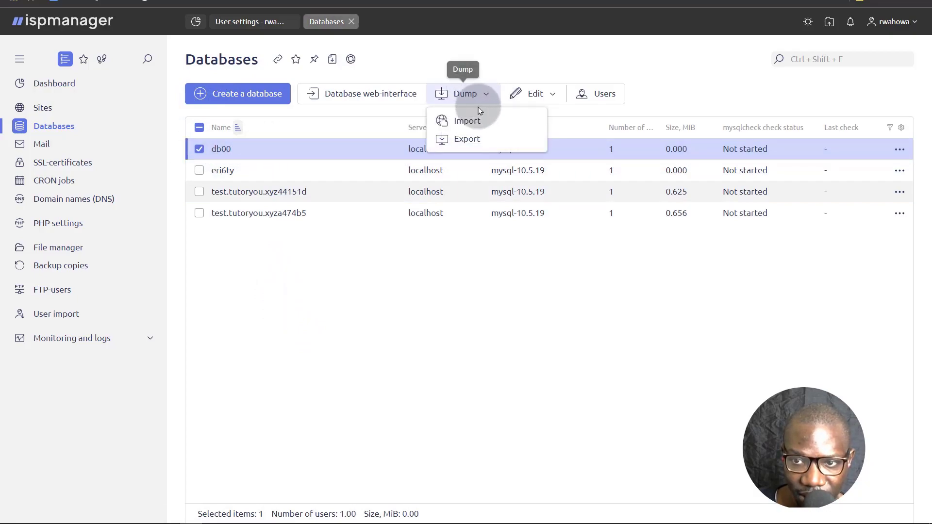
left_click(468, 140)
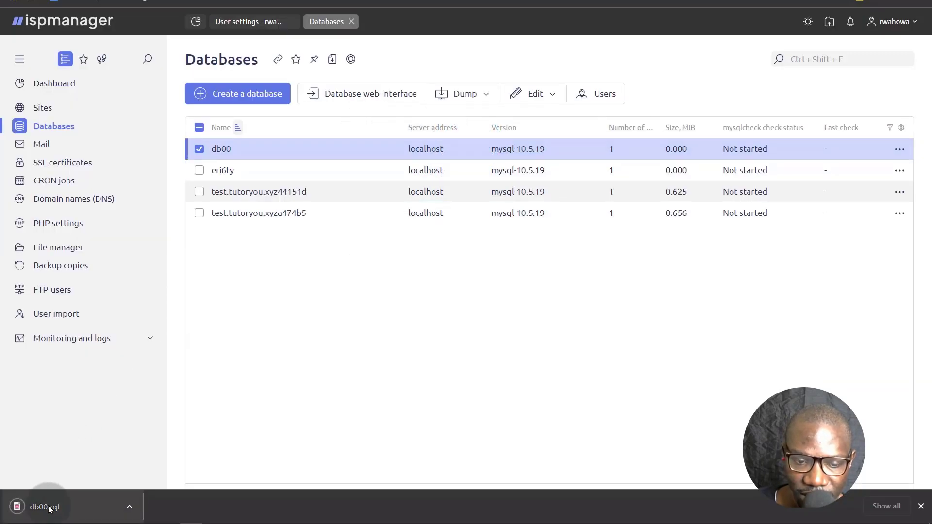
left_click(409, 287)
- Check db00's dump import sources, cancel, then launch phpMyAdmin from its users page
left_click(461, 93)
left_click(463, 123)
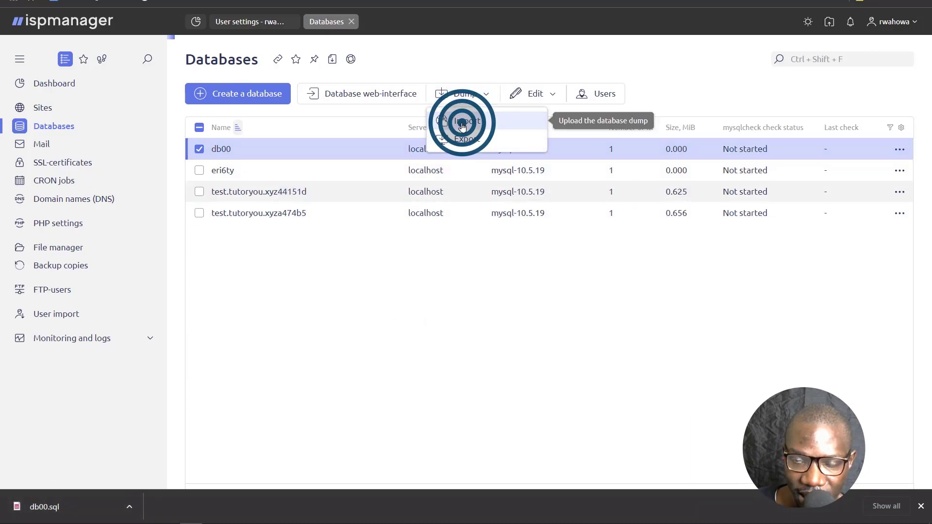
left_click(262, 164)
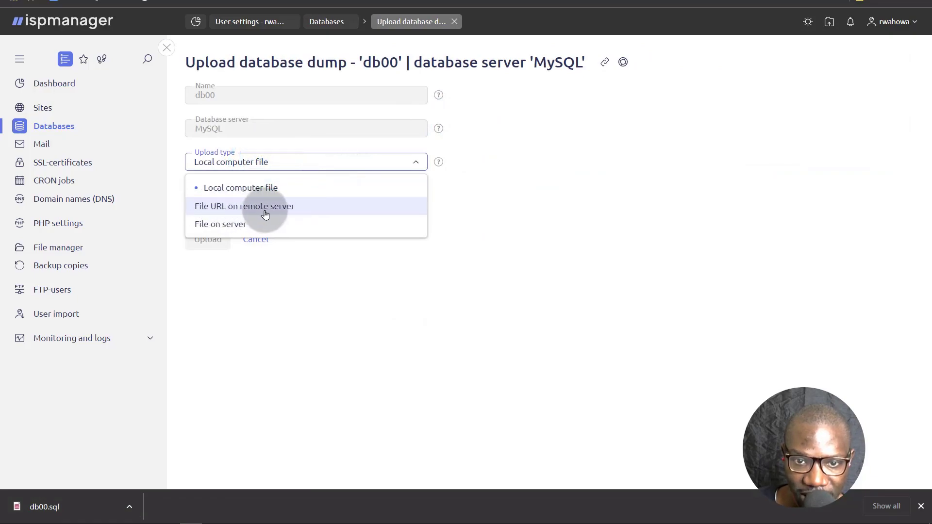
left_click(233, 224)
scroll(262, 291, "down", 1)
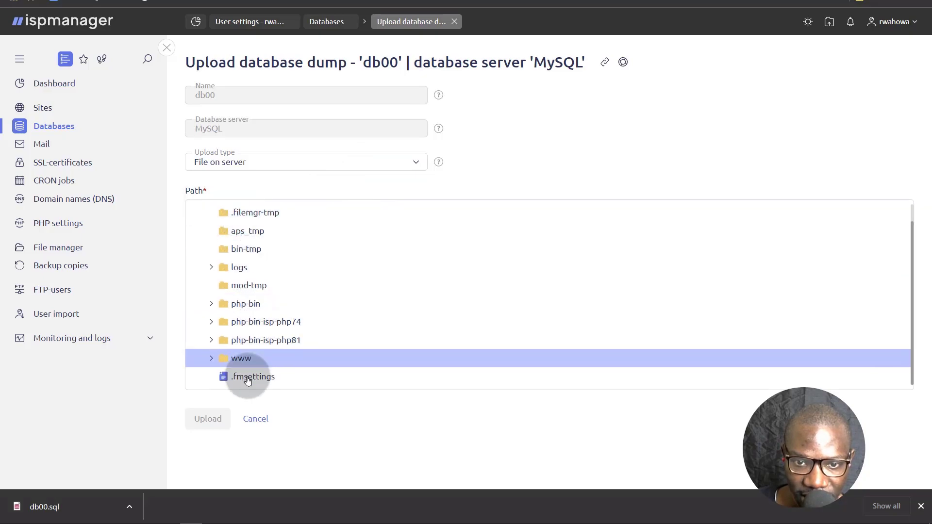
scroll(248, 380, "up", 1)
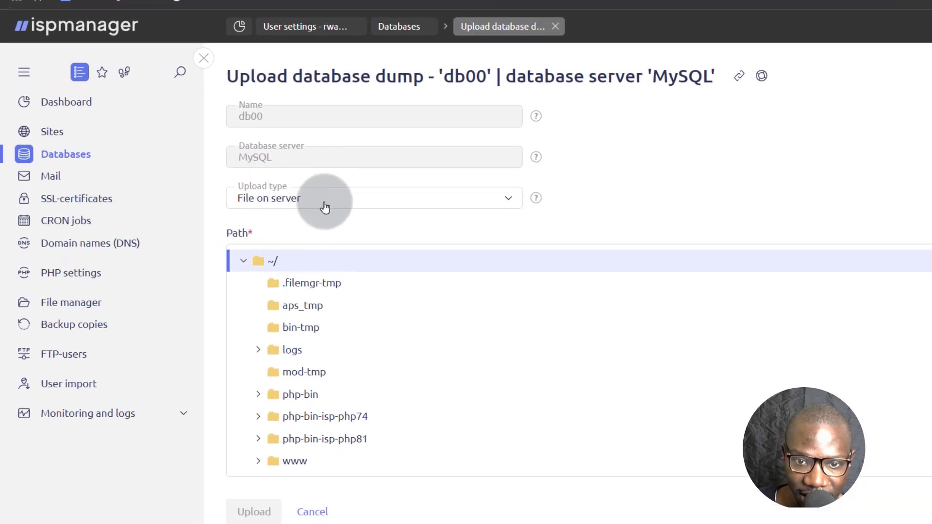
scroll(283, 315, "down", 1)
scroll(329, 330, "up", 1)
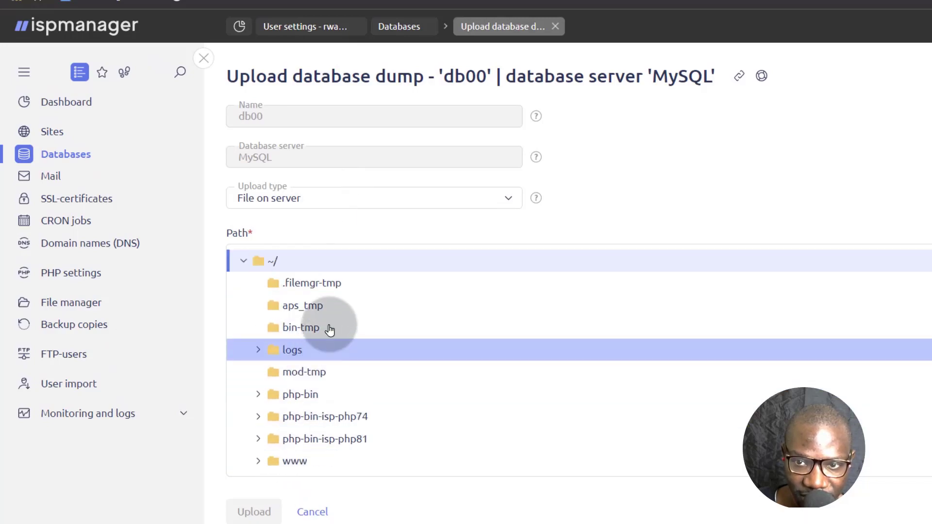
left_click(504, 198)
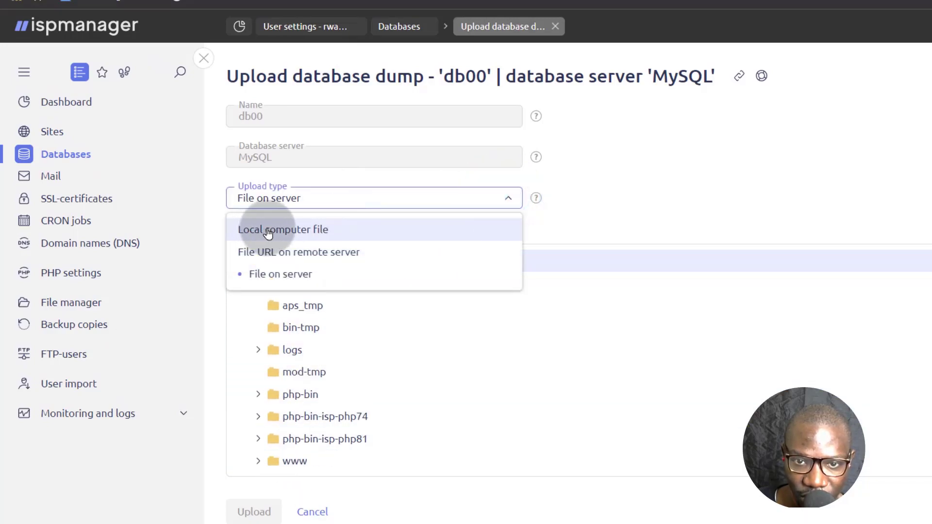
left_click(268, 233)
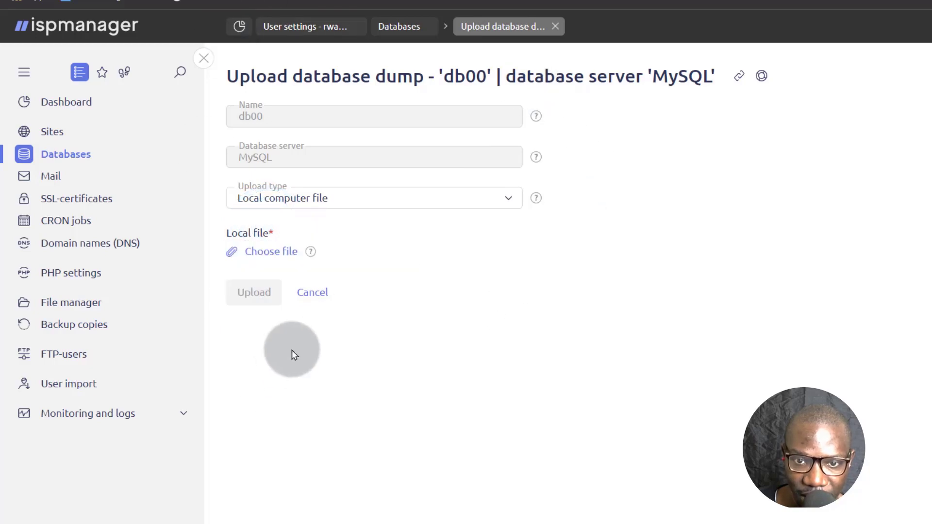
left_click(311, 293)
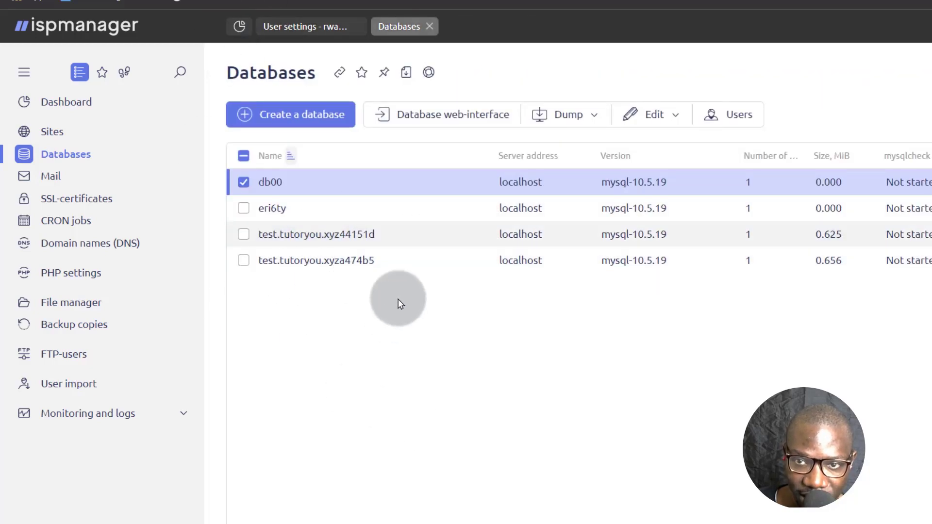
left_click(731, 113)
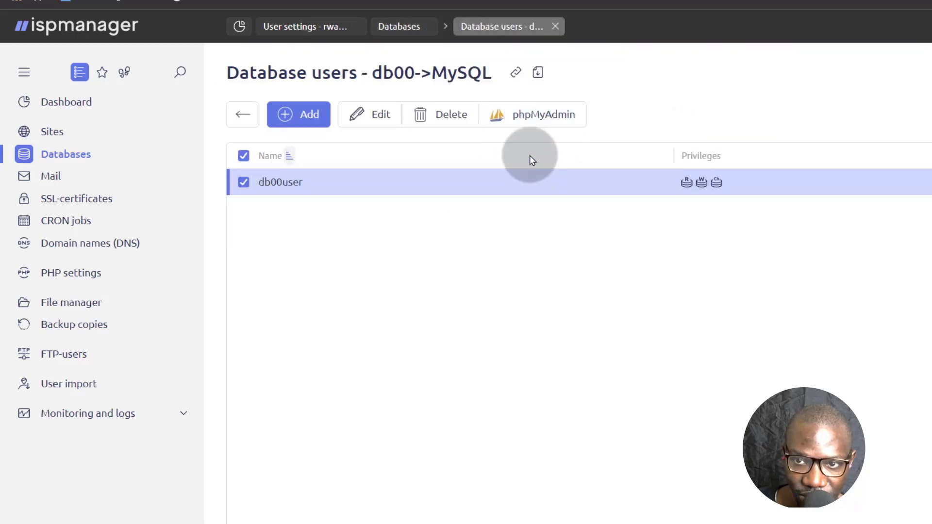
left_click(528, 111)
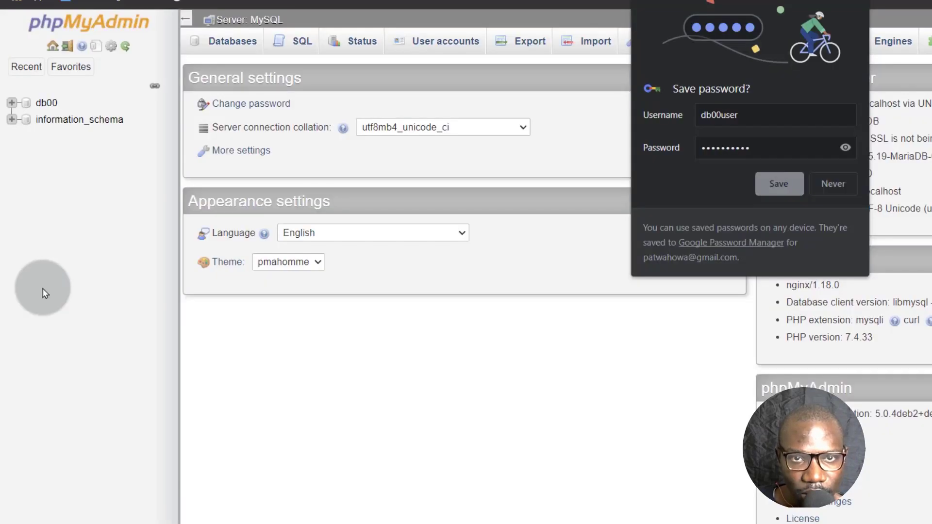
- Dismiss the save-password prompt, confirm db00 has no tables, and return to ispmanager
left_click(393, 345)
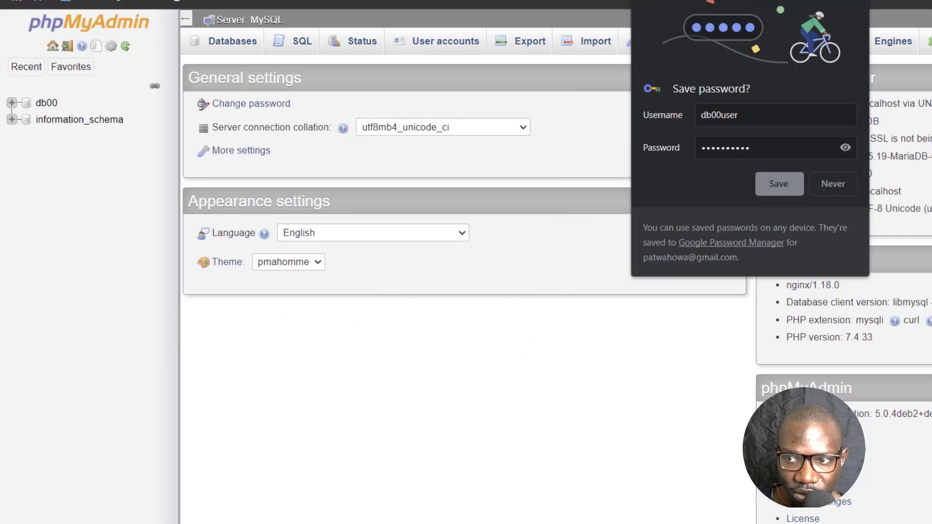
left_click(495, 359)
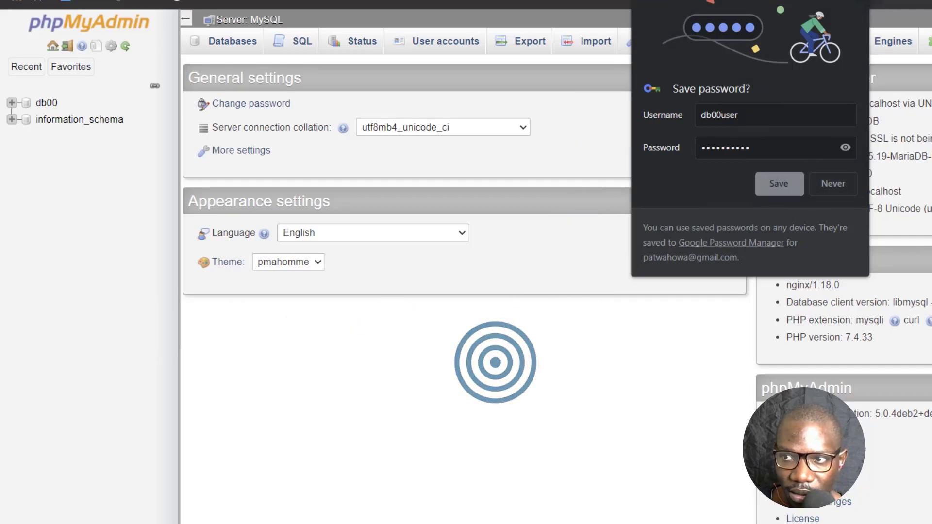
left_click(860, 7)
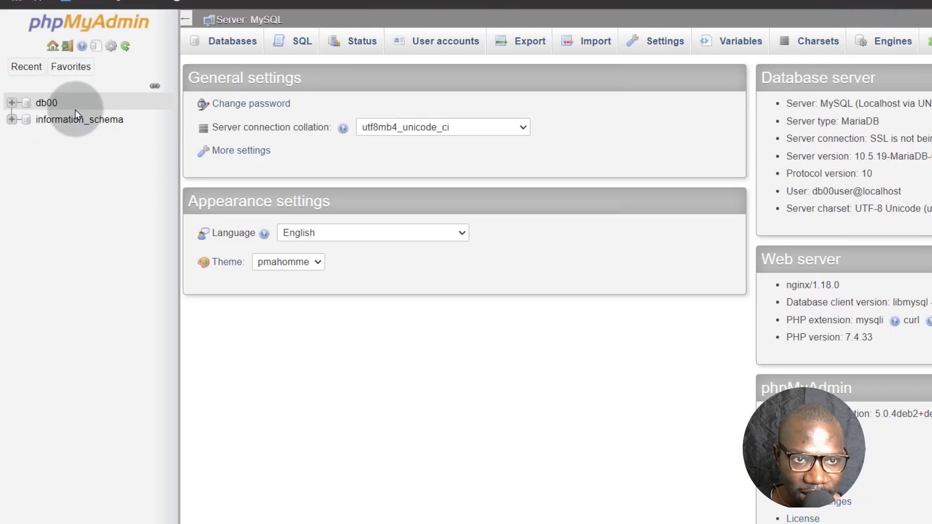
left_click(44, 104)
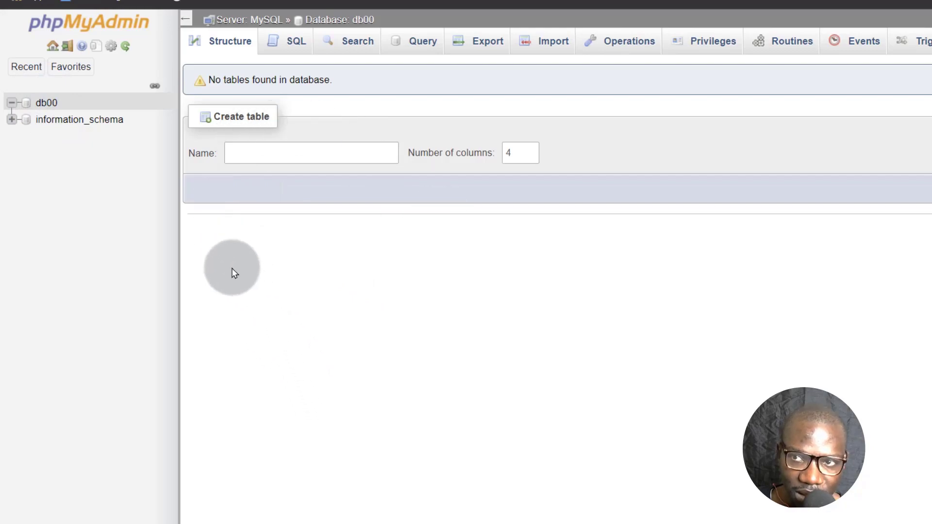
left_click(777, 0)
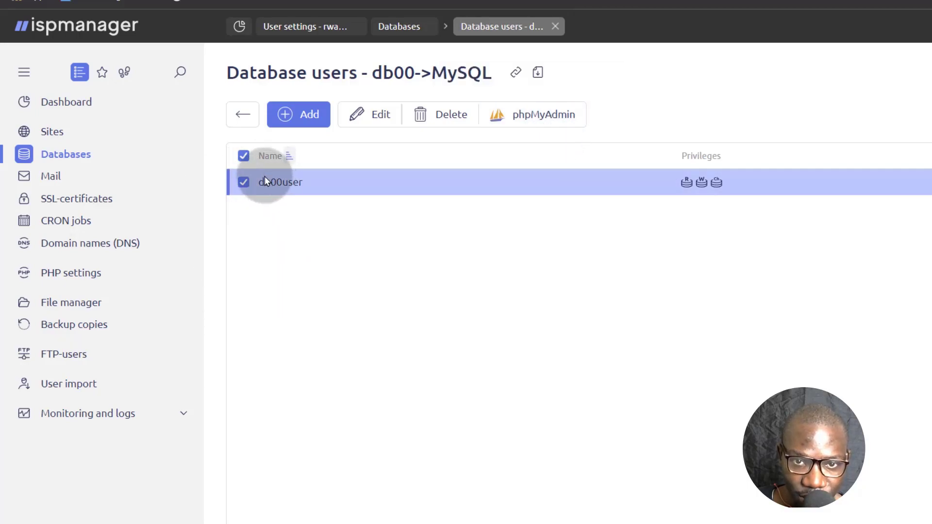
- Go back to the Databases list and confirm db00's name without changing it
left_click(243, 114)
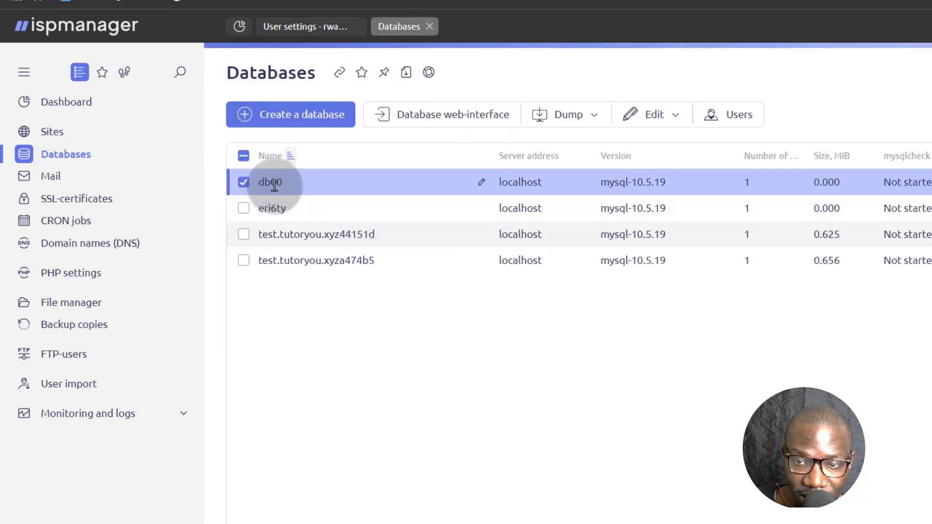
left_click(484, 182)
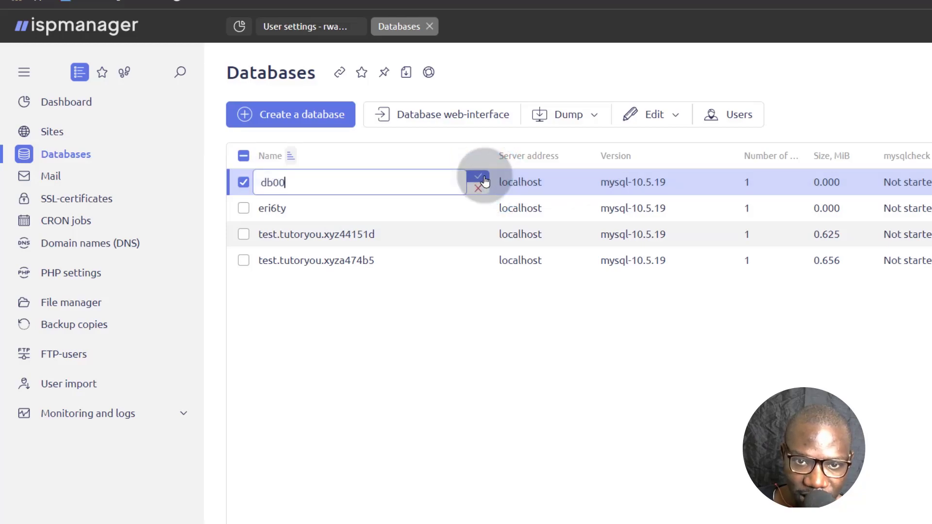
left_click(293, 184)
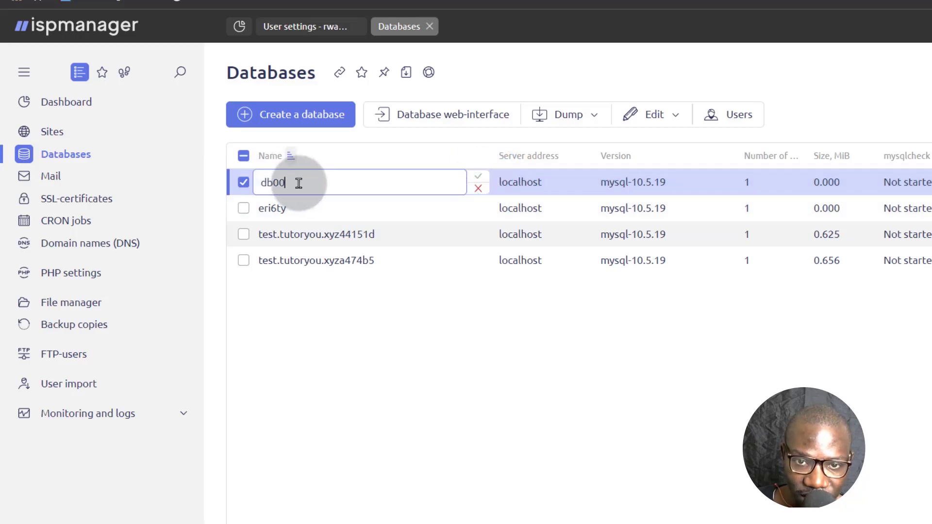
left_click(299, 183)
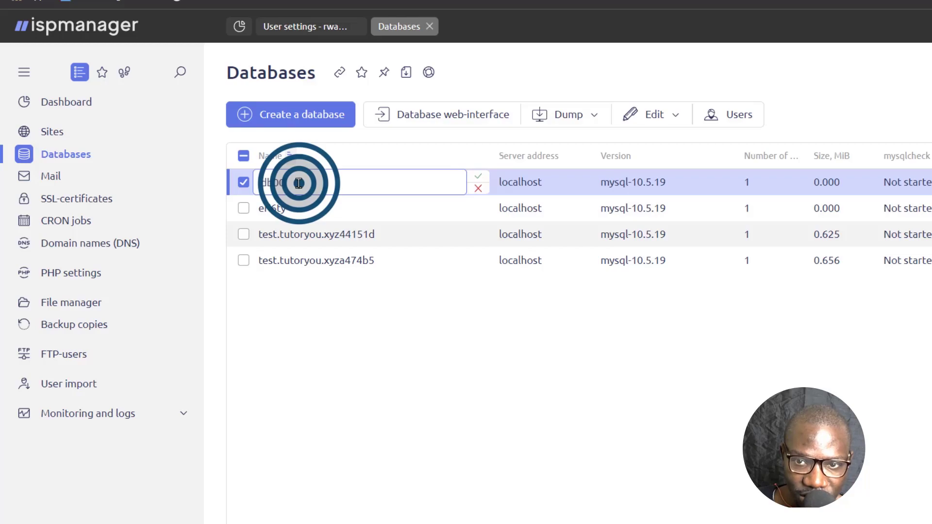
left_click(484, 178)
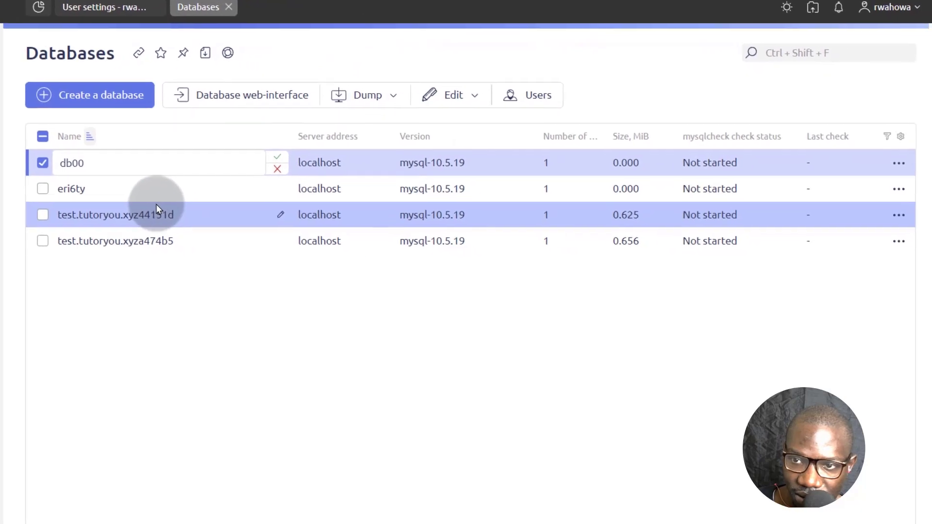
- Use db00's actions menu to reach its database web interface and database users
left_click(308, 420)
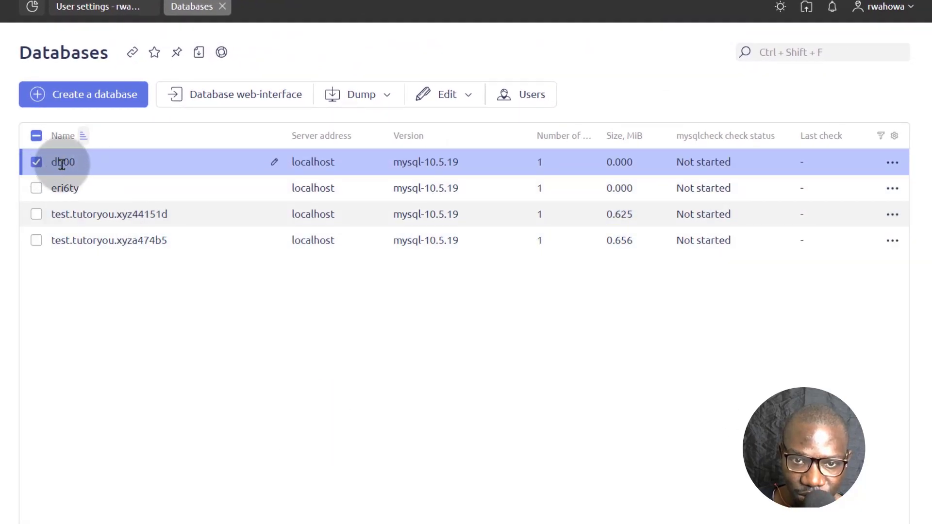
left_click(893, 165)
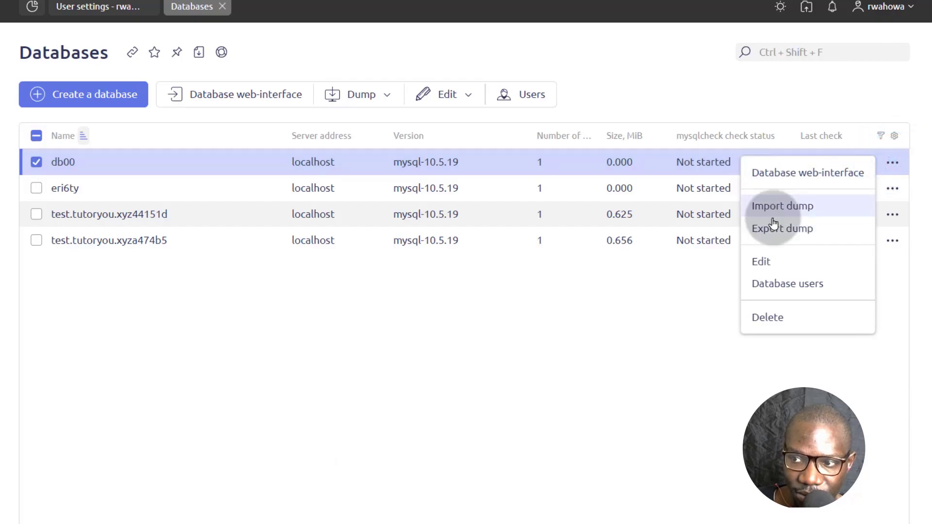
left_click(782, 176)
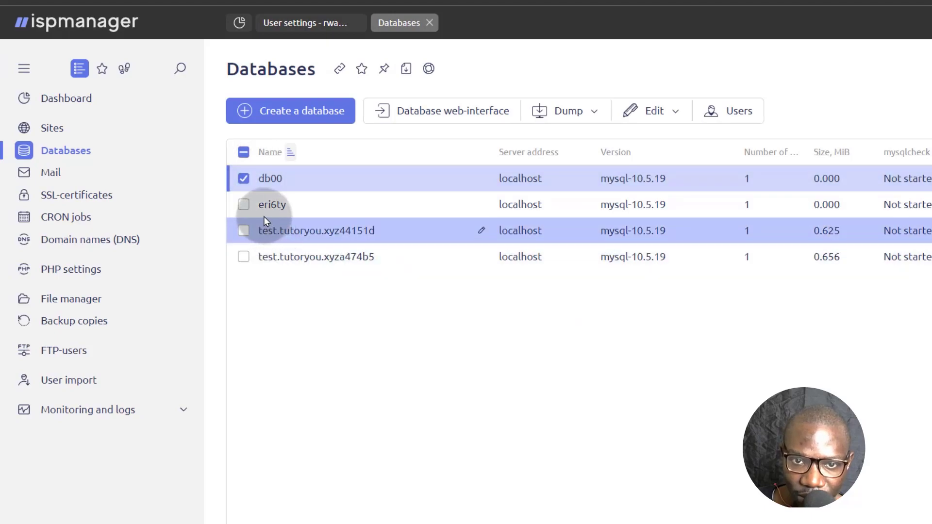
left_click(727, 105)
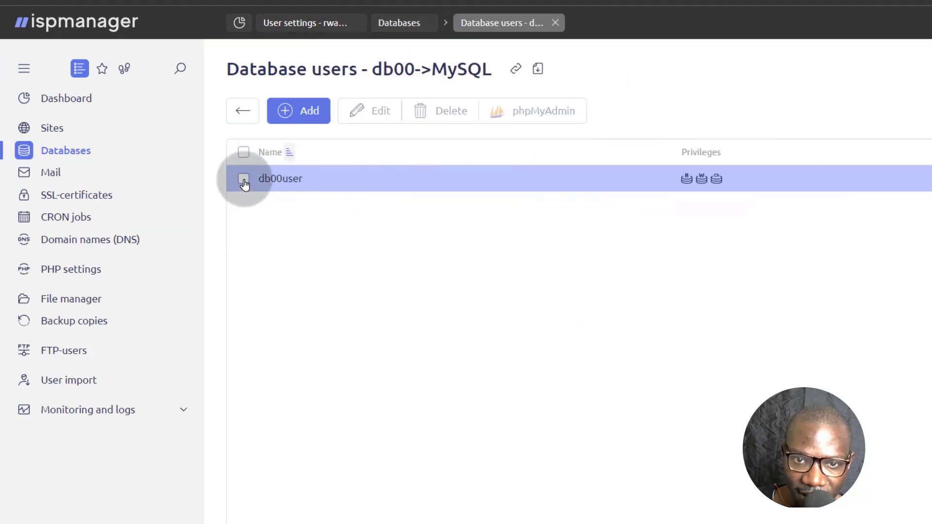
- Select db00's database user, view its permissions, then return to the Databases list
left_click(244, 180)
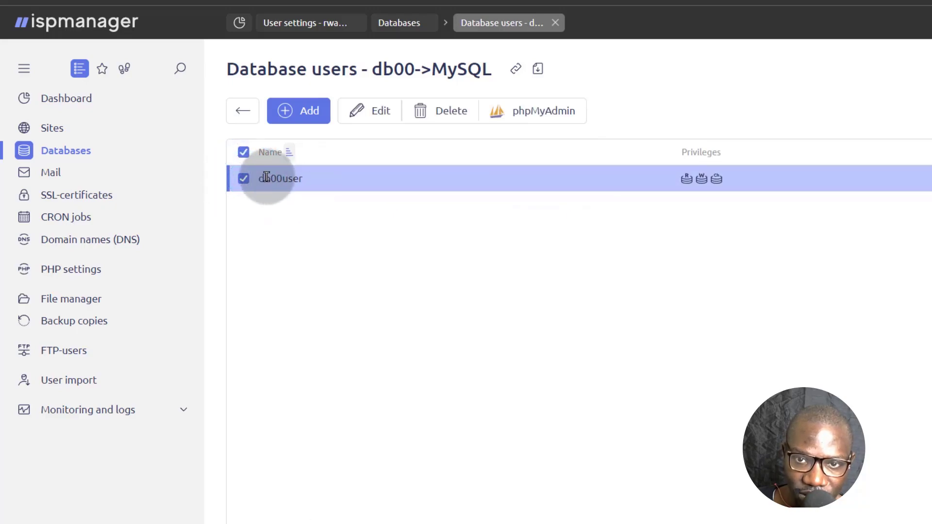
left_click(370, 114)
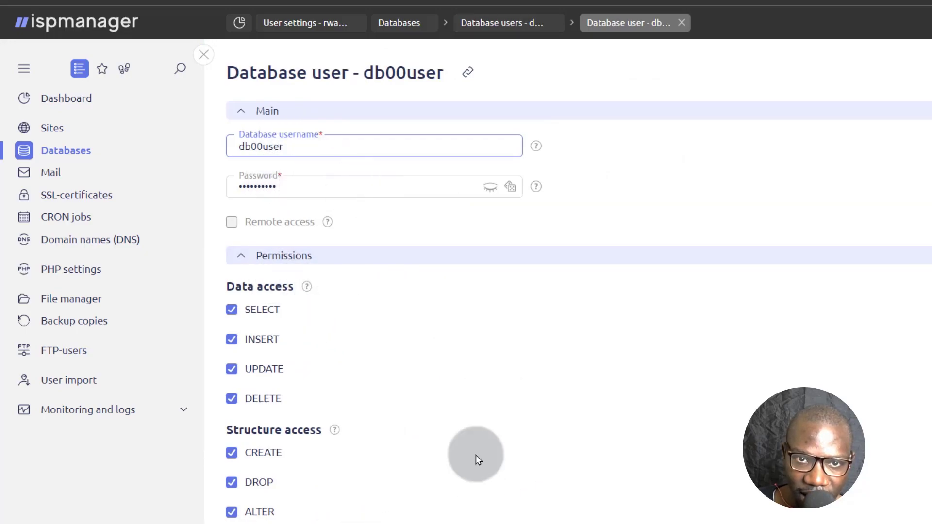
left_click(60, 153)
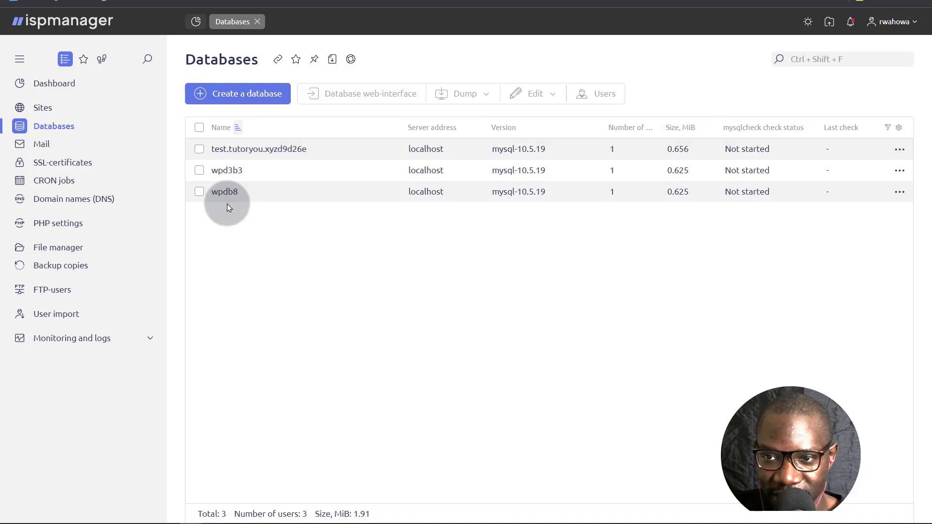
- Leave the new database form without choosing a database server and move on to Websites
left_click(264, 189)
left_click(271, 183)
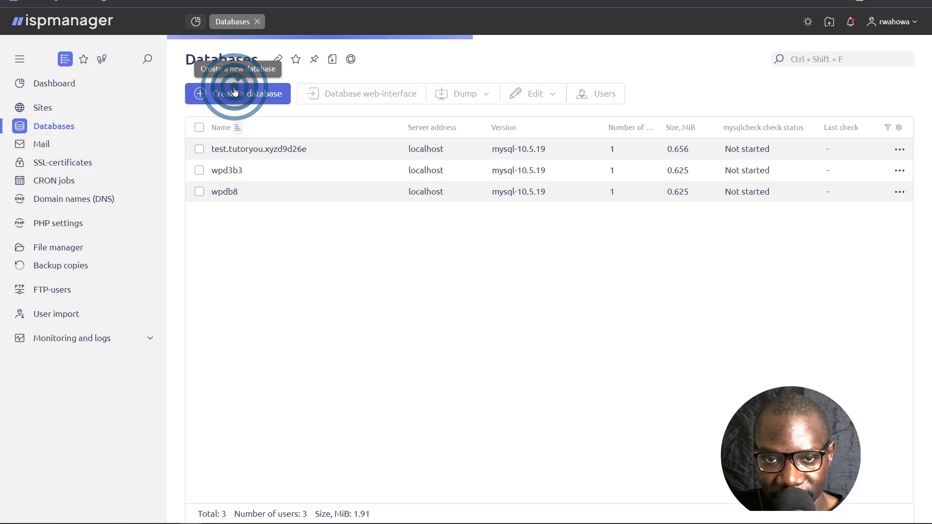
left_click(250, 129)
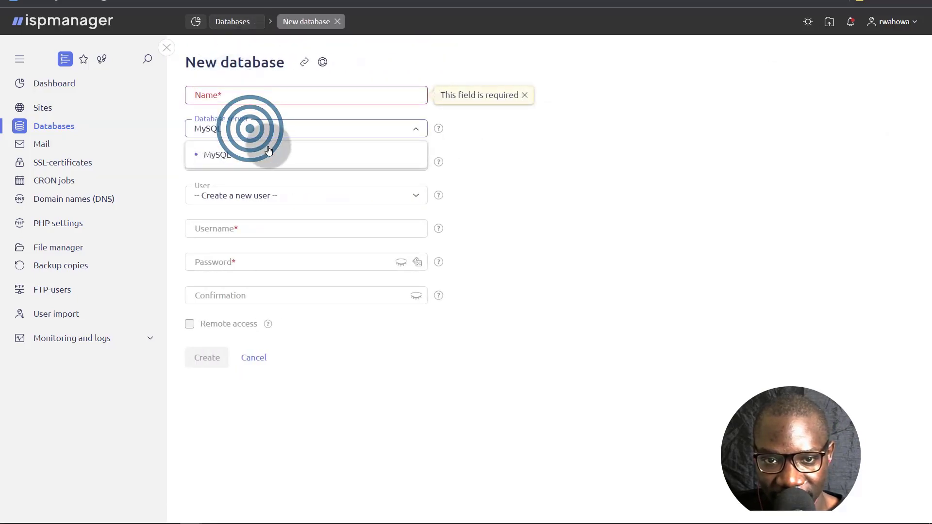
left_click(585, 173)
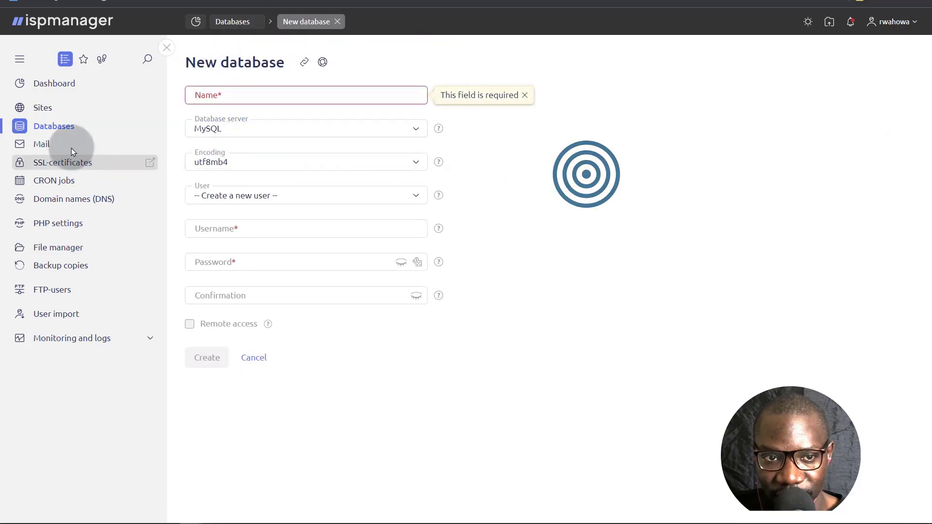
left_click(61, 126)
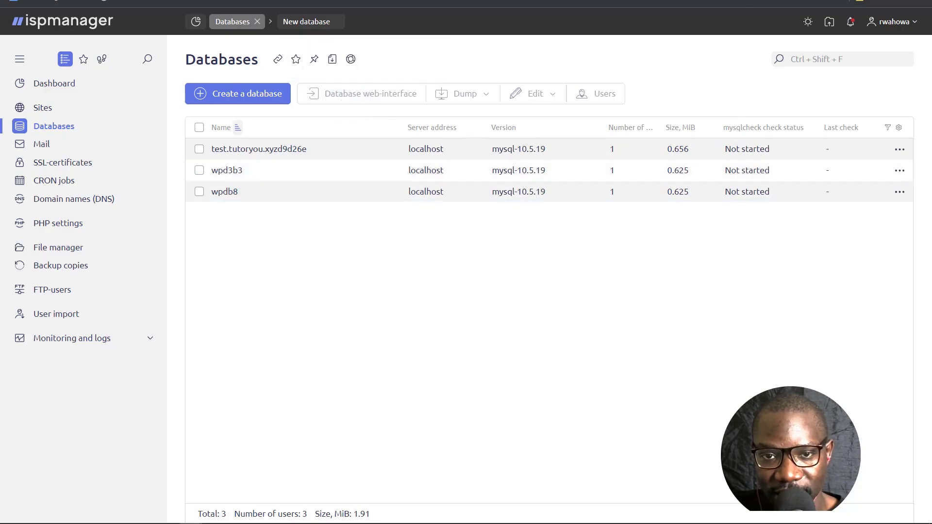
left_click(247, 263)
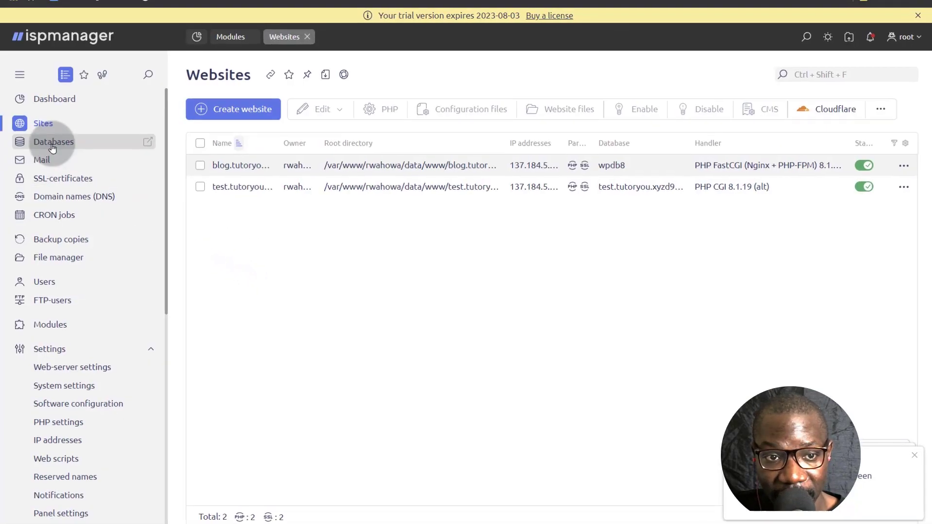
left_click(52, 142)
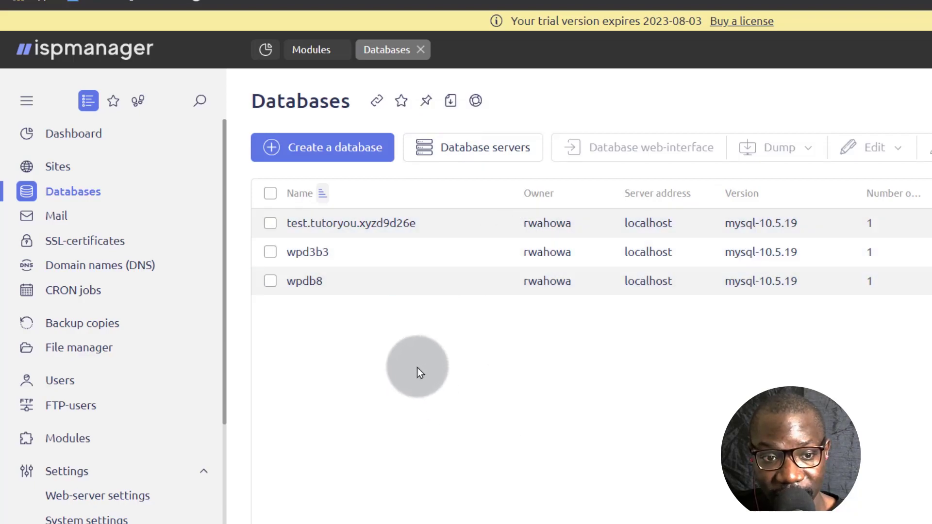
- Open Settings > Software configuration from the lower part of the sidebar
scroll(104, 432, "down", 2)
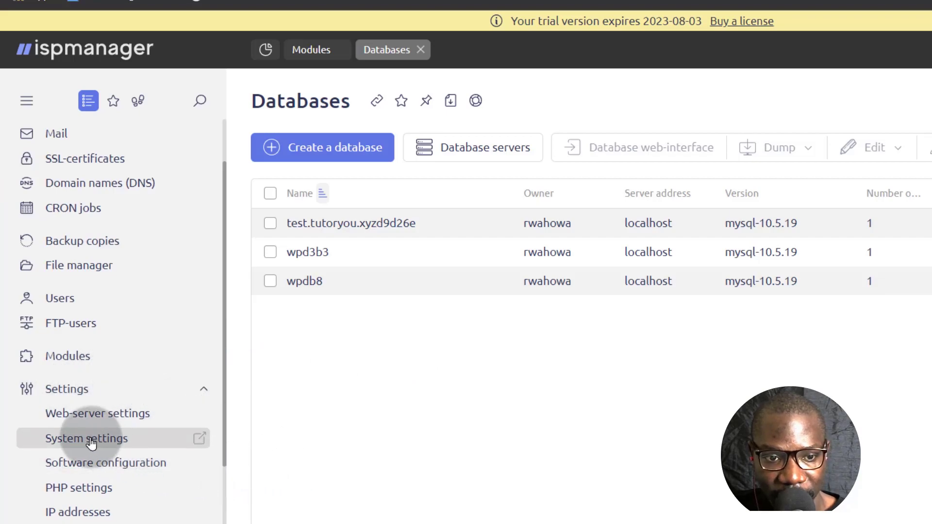
left_click(95, 463)
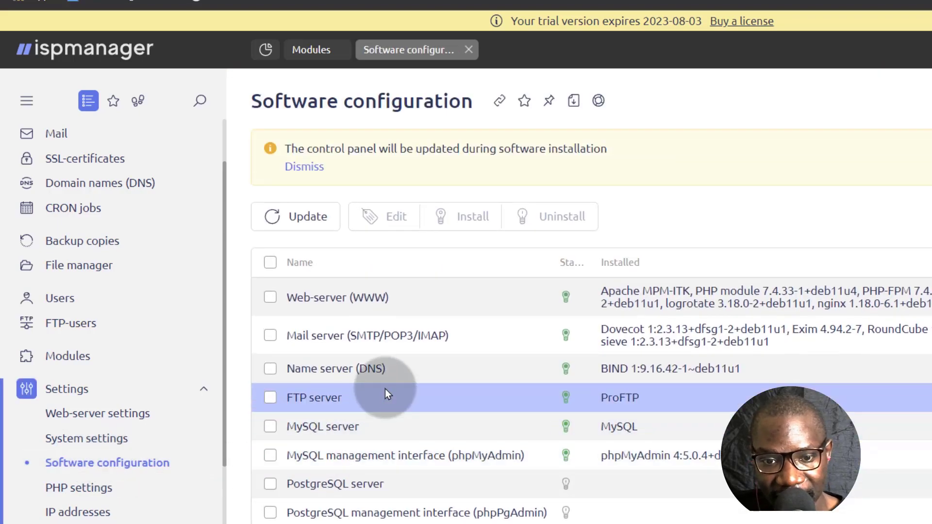
left_click(427, 374)
- Request installation of the PostgreSQL server component and confirm it with Ok
scroll(420, 438, "down", 4)
scroll(388, 417, "up", 4)
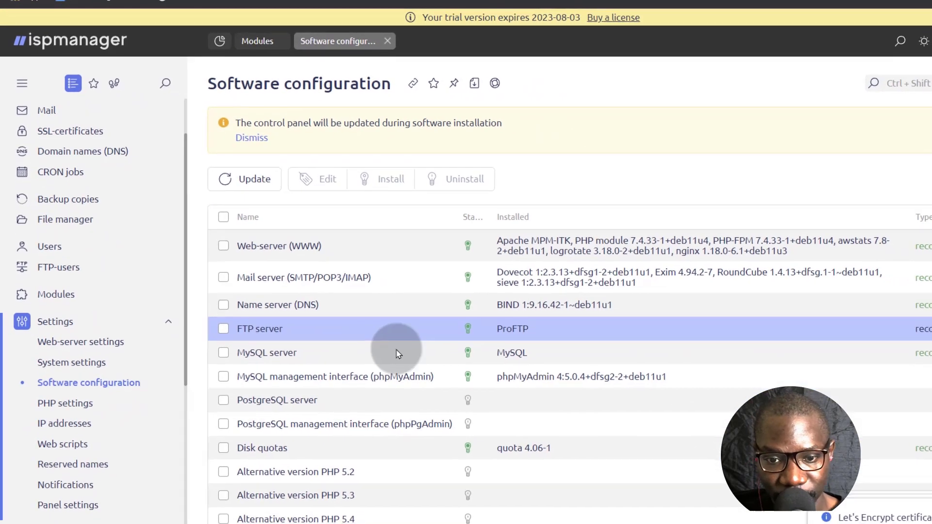
left_click(231, 419)
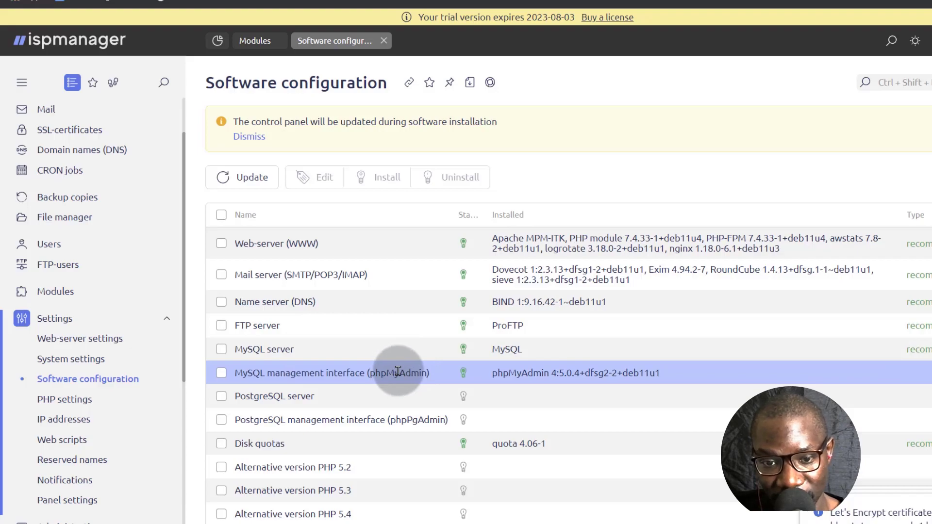
left_click(221, 401)
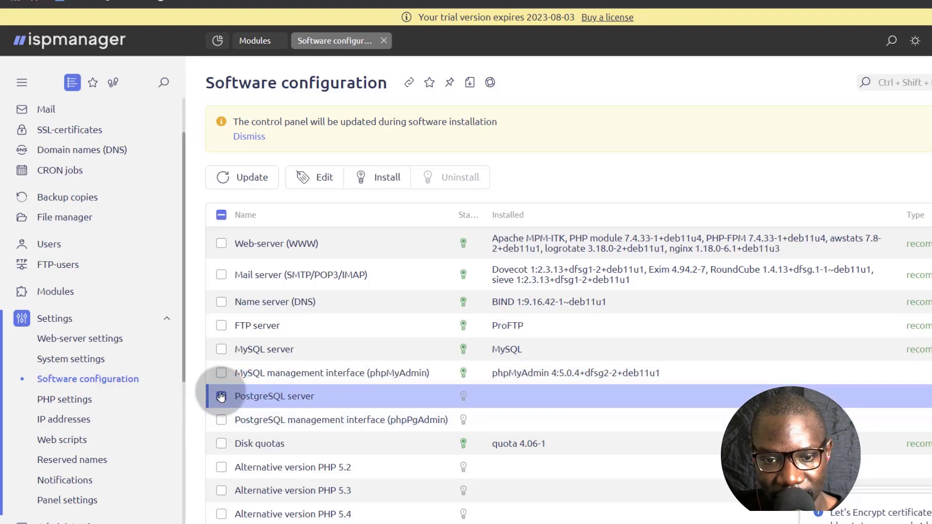
left_click(221, 396)
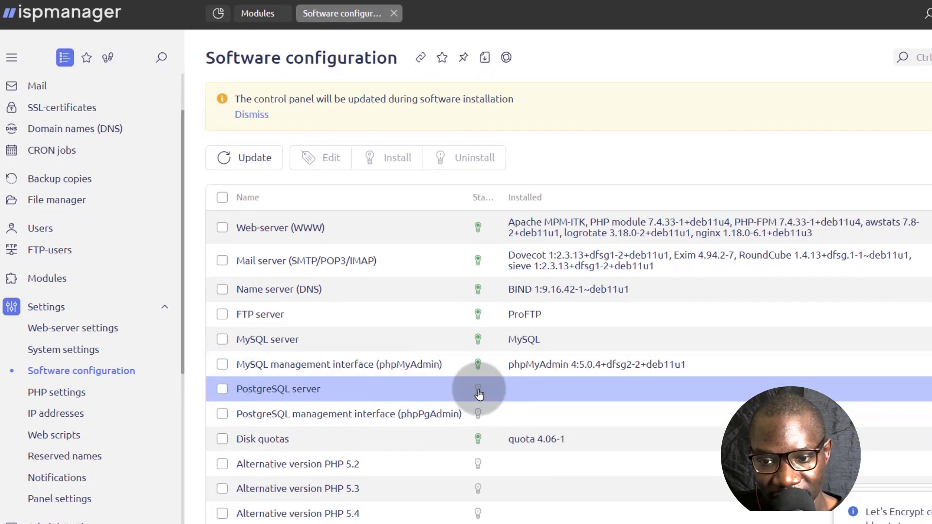
left_click(478, 388)
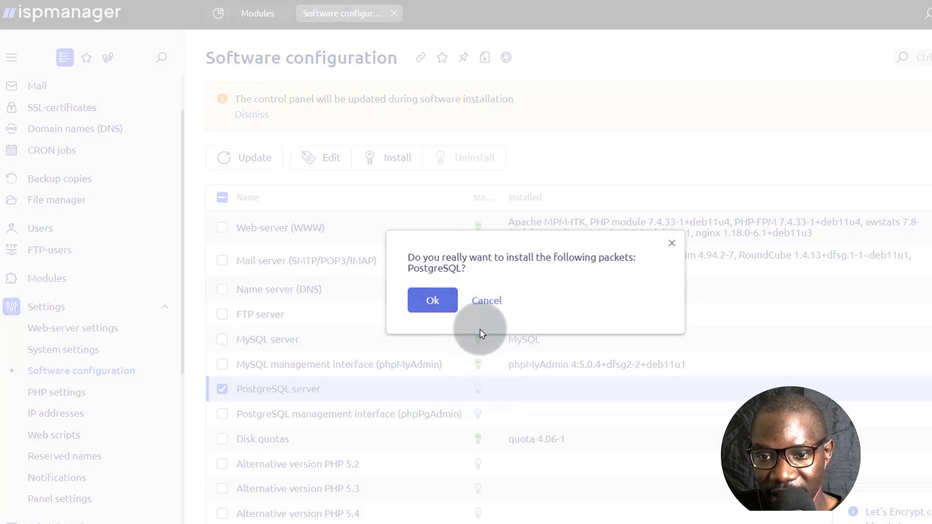
left_click(434, 297)
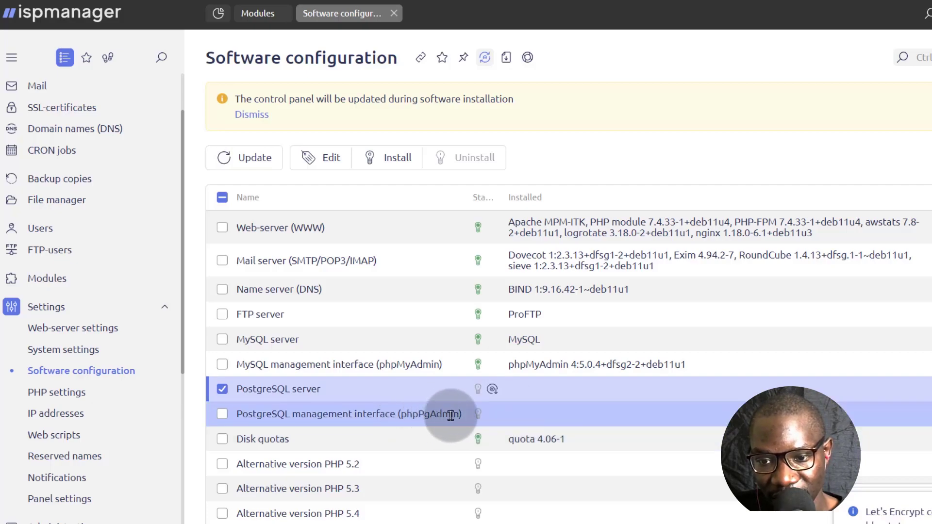
- Install the PostgreSQL management interface (phpPgAdmin) and confirm with Ok
double_click(477, 413)
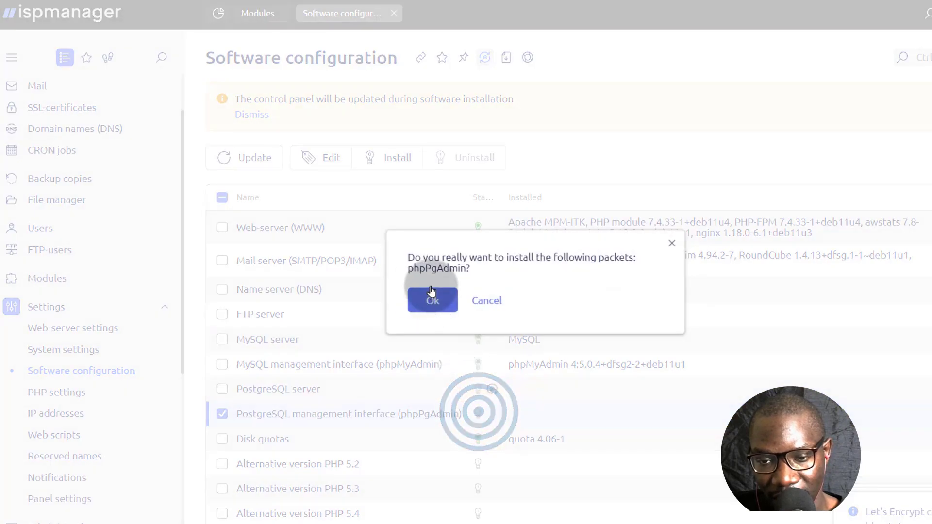
left_click(431, 292)
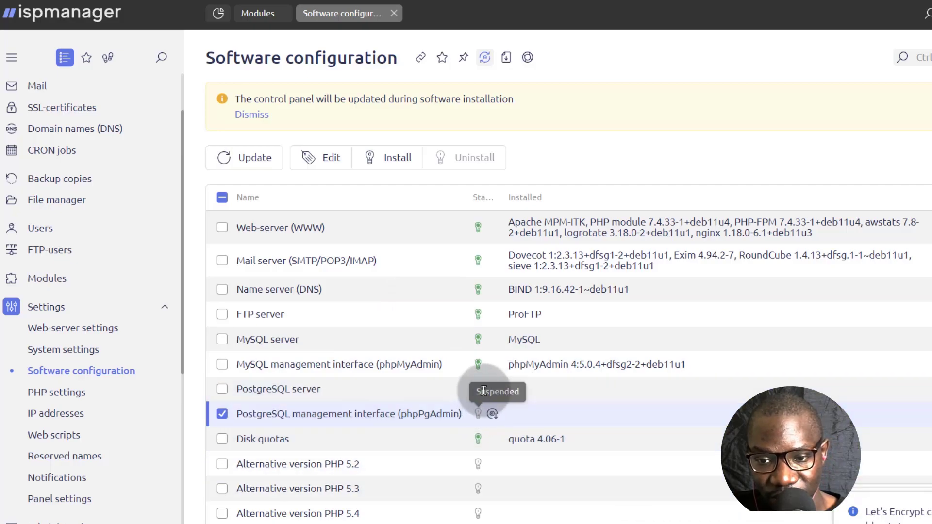
left_click(474, 411)
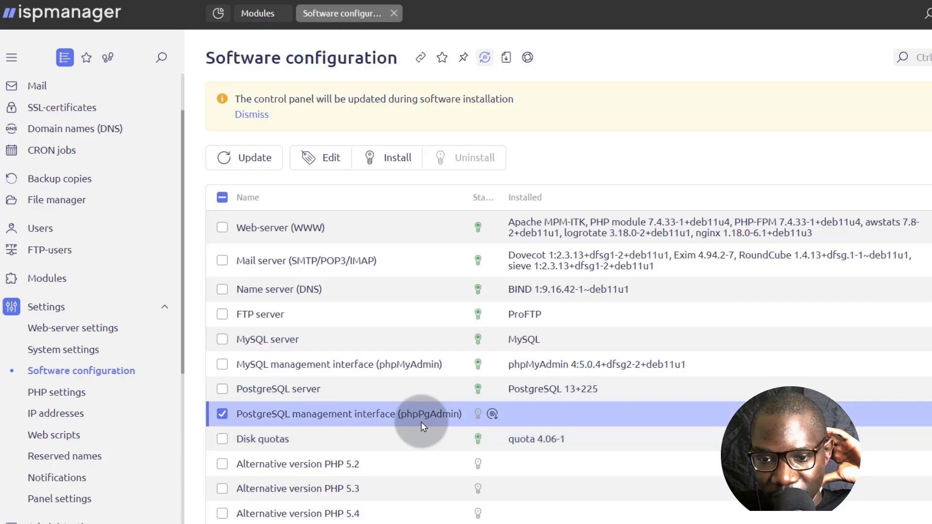
mouse_move(491, 416)
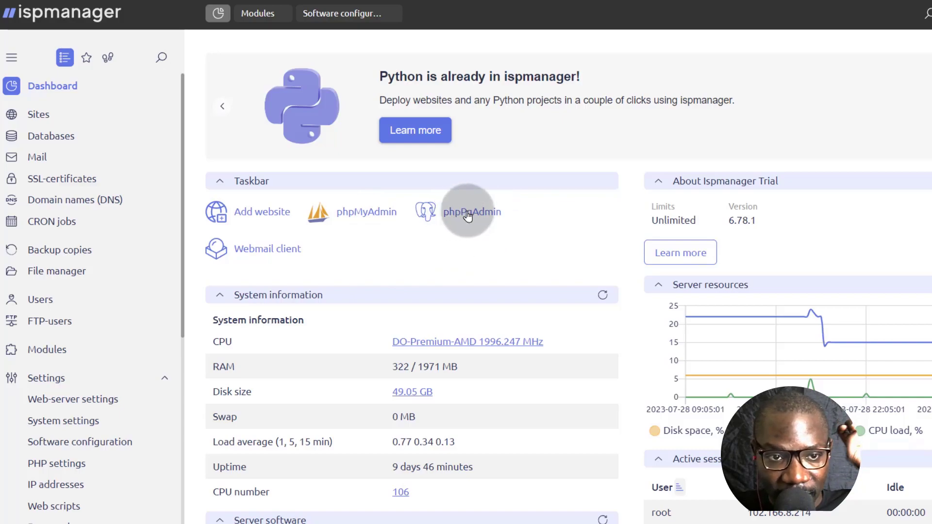
- Start a new database named PostDB on the PostgreSQL server with EUC_CN encoding
left_click(63, 140)
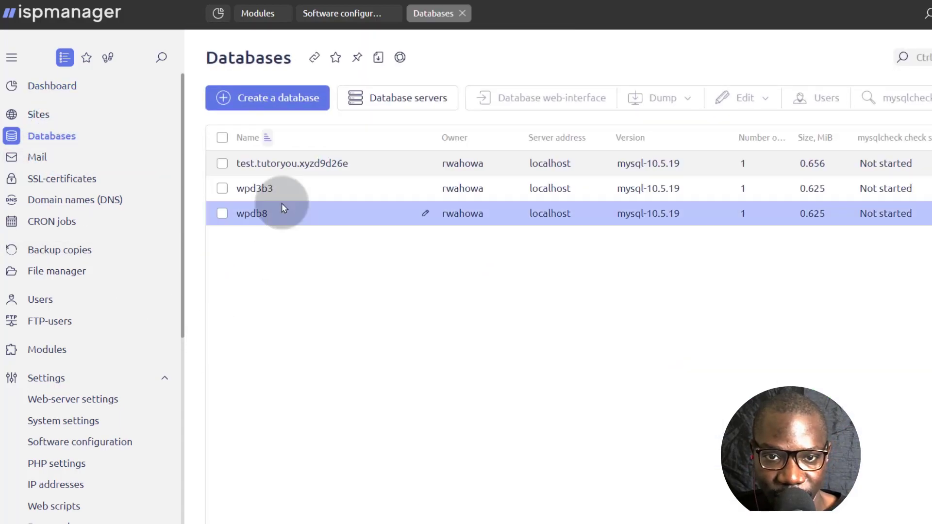
left_click(262, 98)
left_click(278, 97)
type("PO")
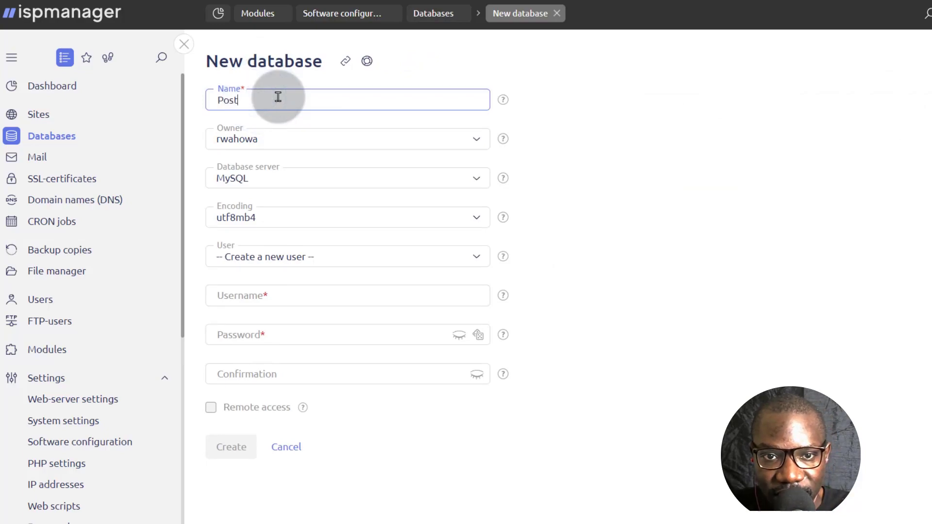
type("stDB")
left_click(271, 142)
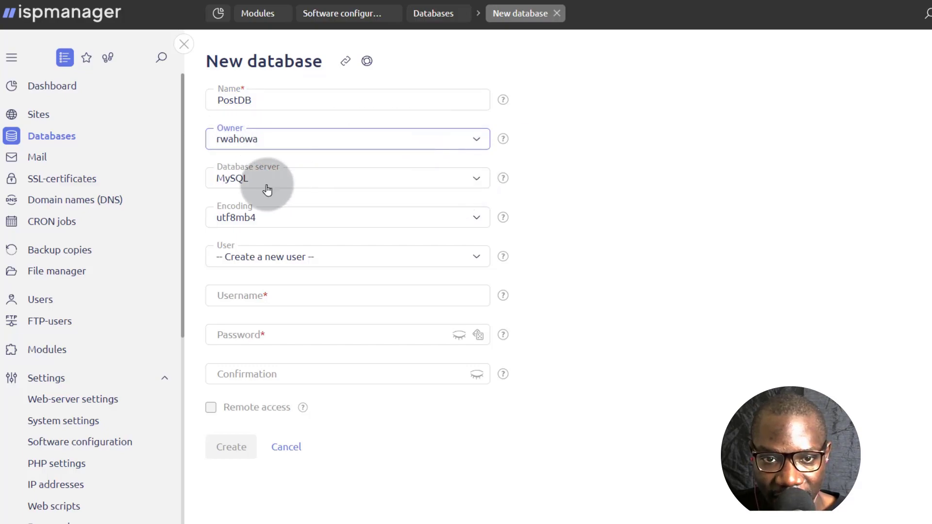
left_click(288, 179)
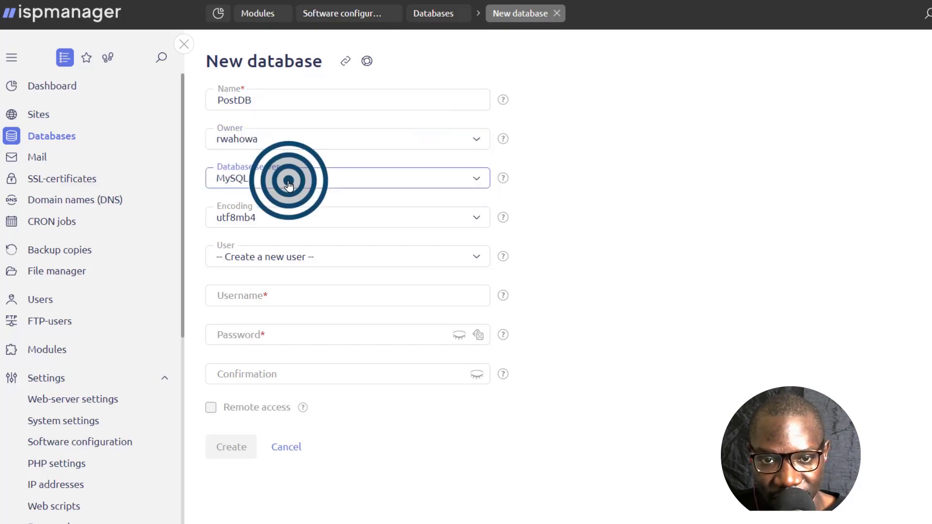
left_click(255, 228)
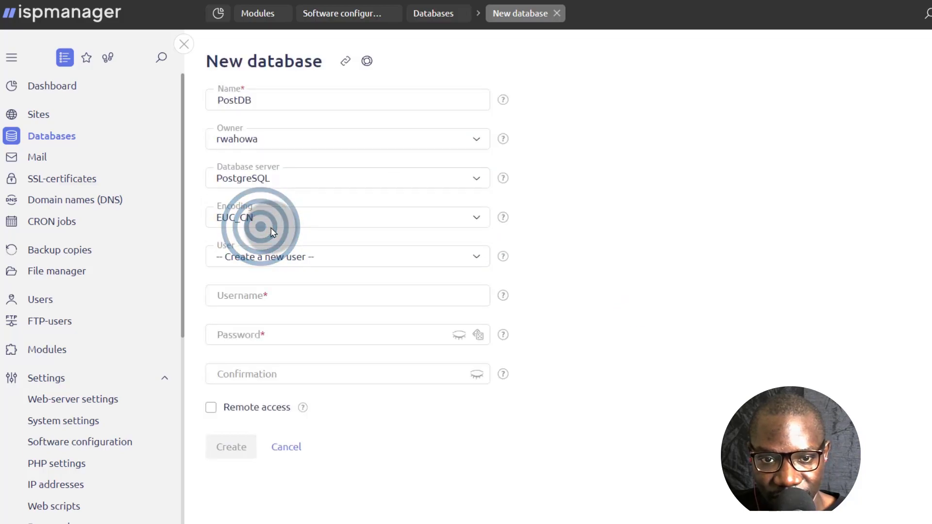
left_click(284, 218)
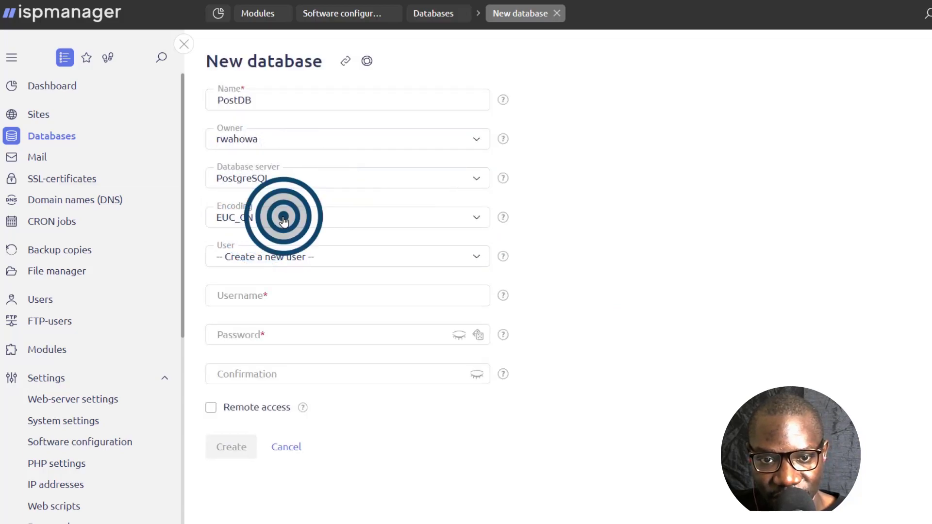
left_click(284, 218)
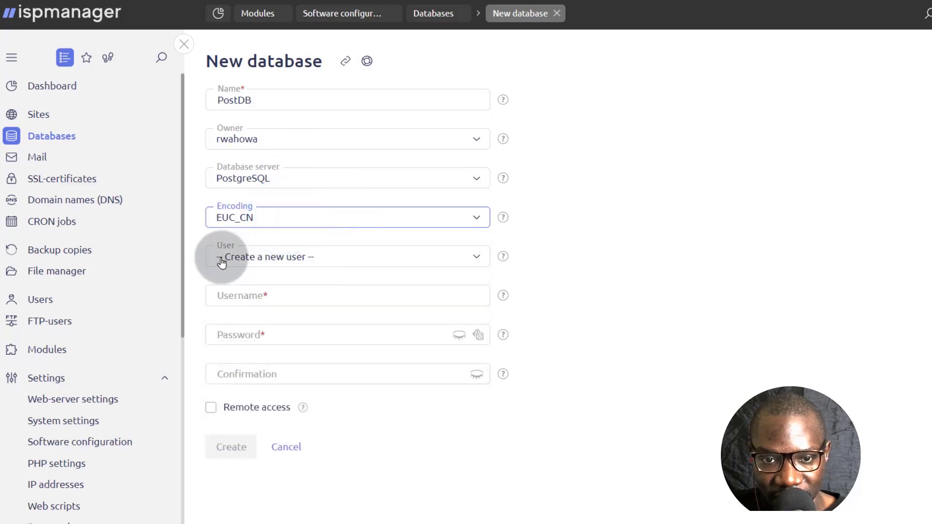
- Add new user postus3r with a generated password, create the database, and dismiss the error
left_click(354, 262)
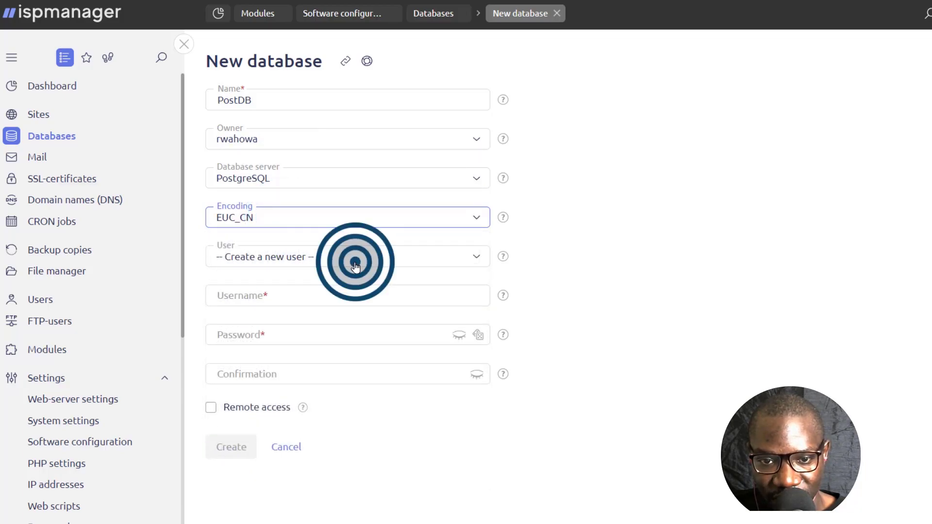
left_click(355, 261)
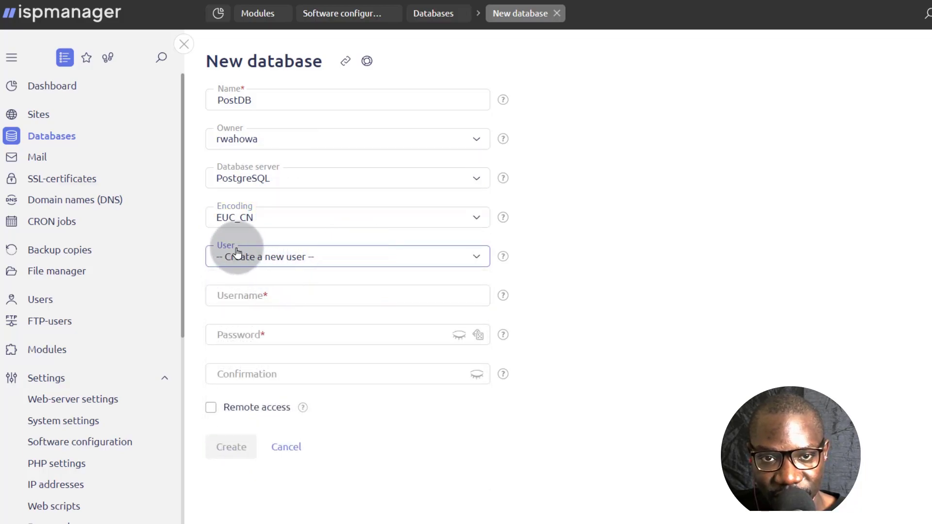
left_click(272, 296)
type("postus3r")
left_click_drag(272, 297, 209, 295)
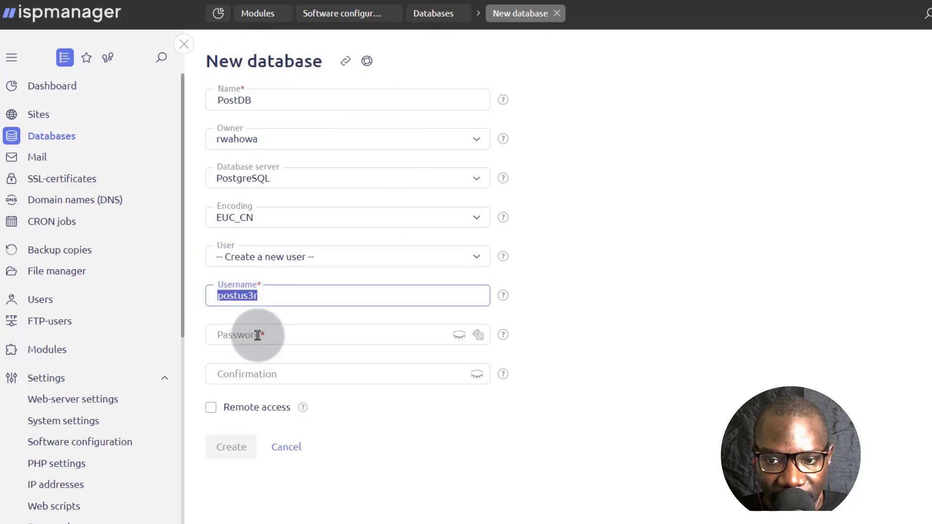
left_click(324, 332)
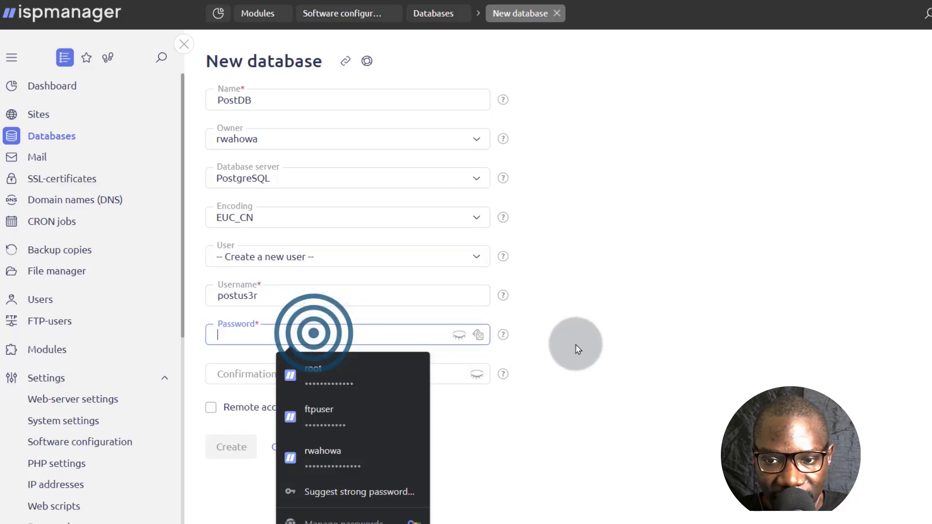
left_click(575, 344)
left_click(478, 336)
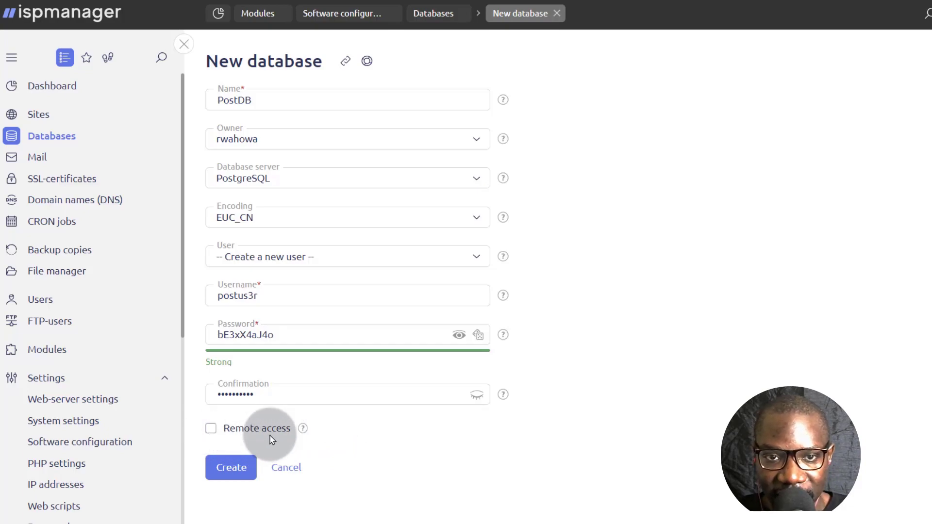
left_click(224, 468)
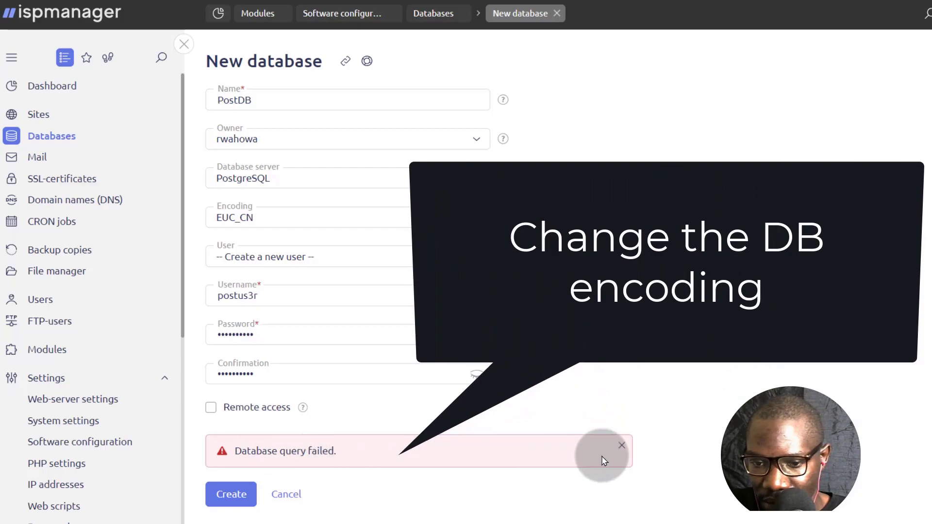
left_click(621, 445)
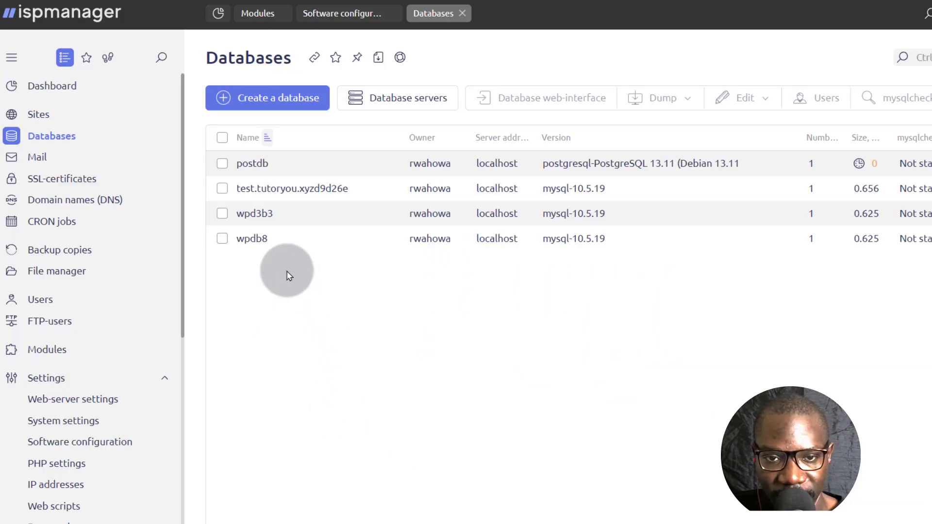
- Start a new database named db2post on the PostgreSQL server
left_click(228, 163)
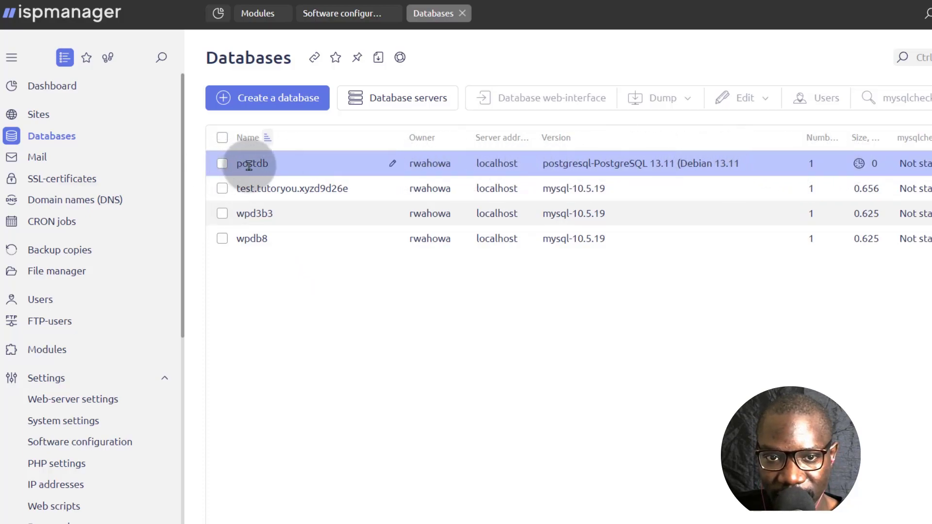
left_click(234, 162)
left_click(270, 98)
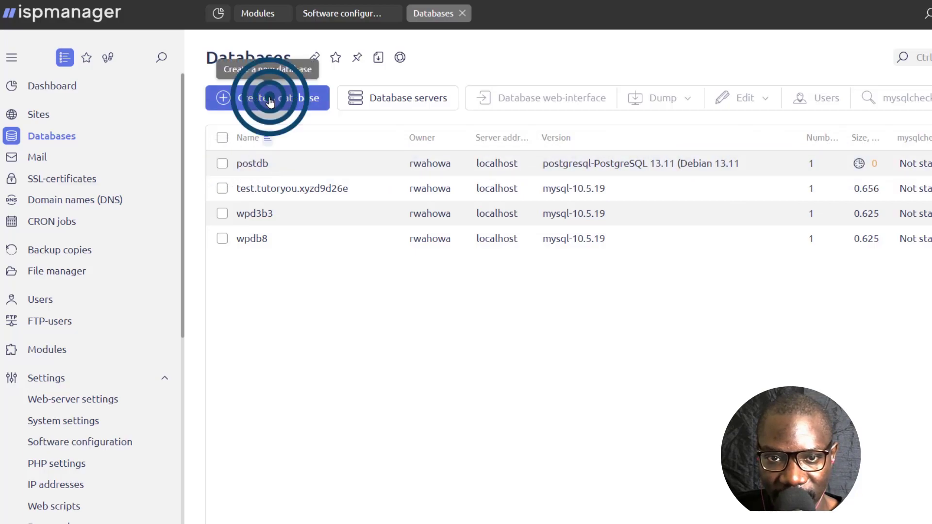
left_click(241, 99)
type("db2post")
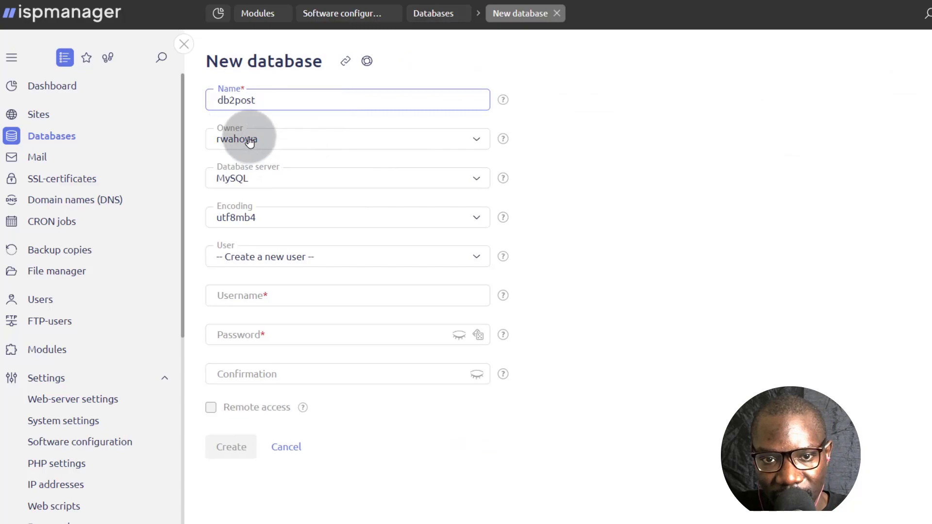
left_click(297, 177)
left_click(250, 228)
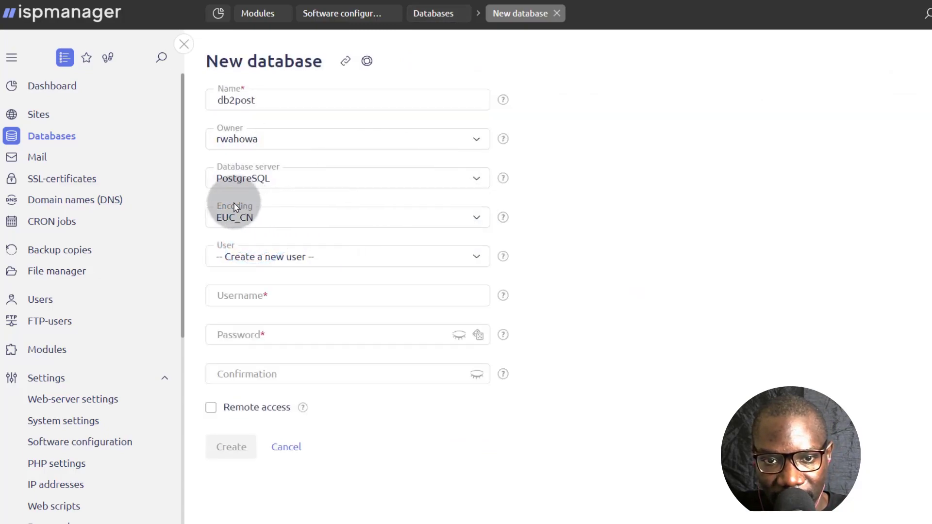
- Set UTF8 encoding, add new user dbuser with a generated password, and create db2post
left_click(280, 216)
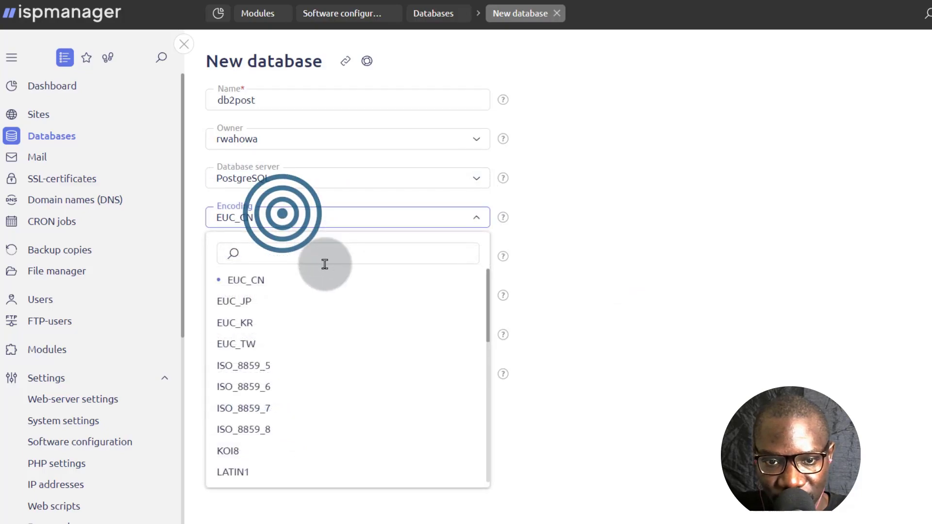
left_click(257, 251)
type("u")
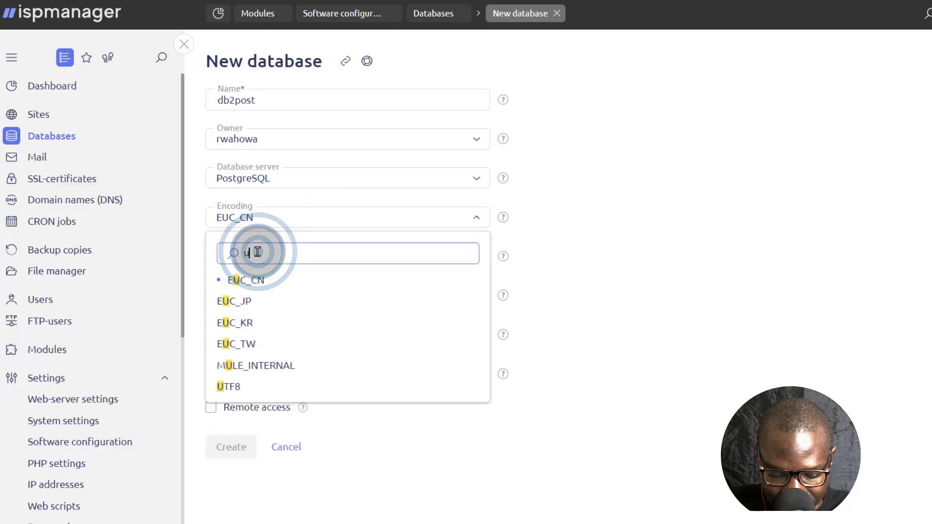
type("tf")
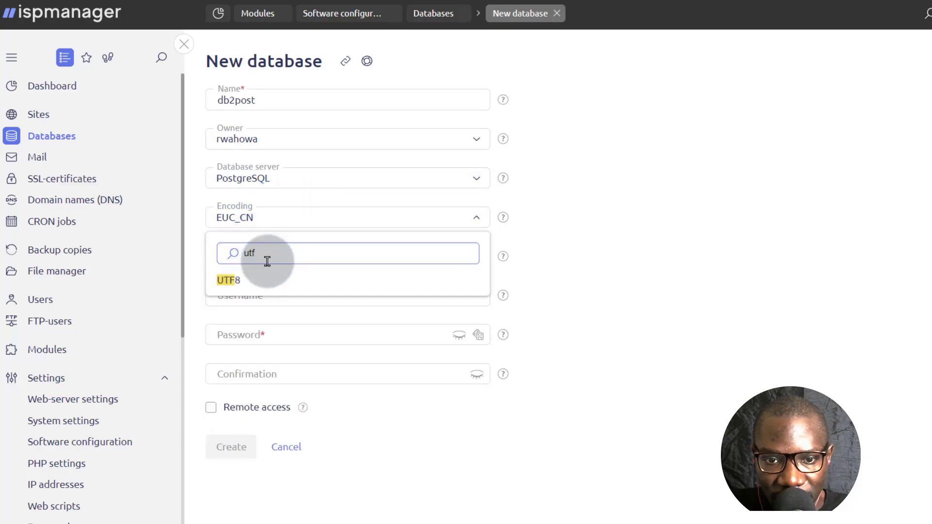
left_click(226, 278)
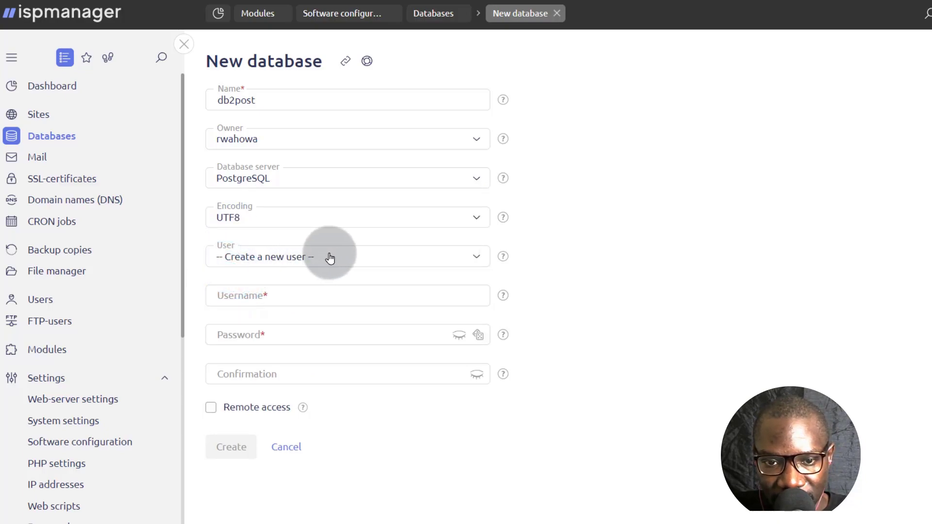
left_click(345, 293)
type("dbuser")
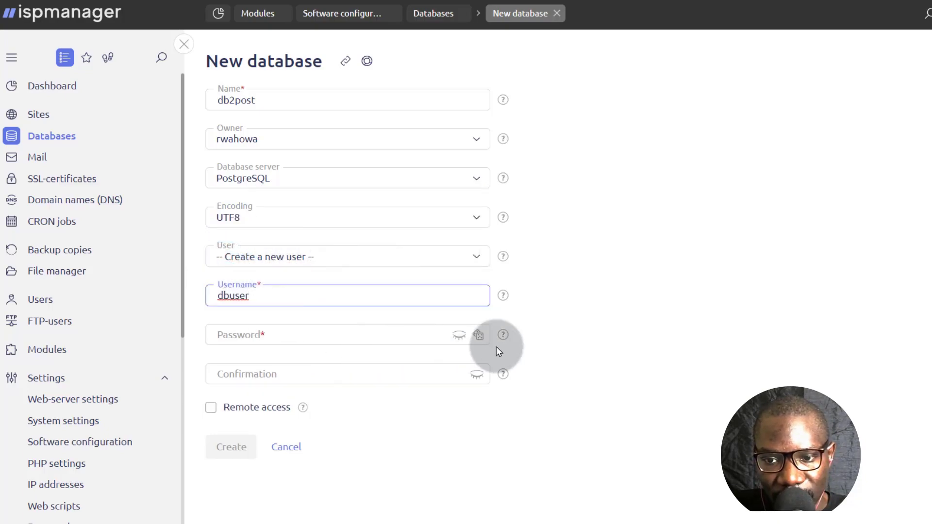
left_click(477, 335)
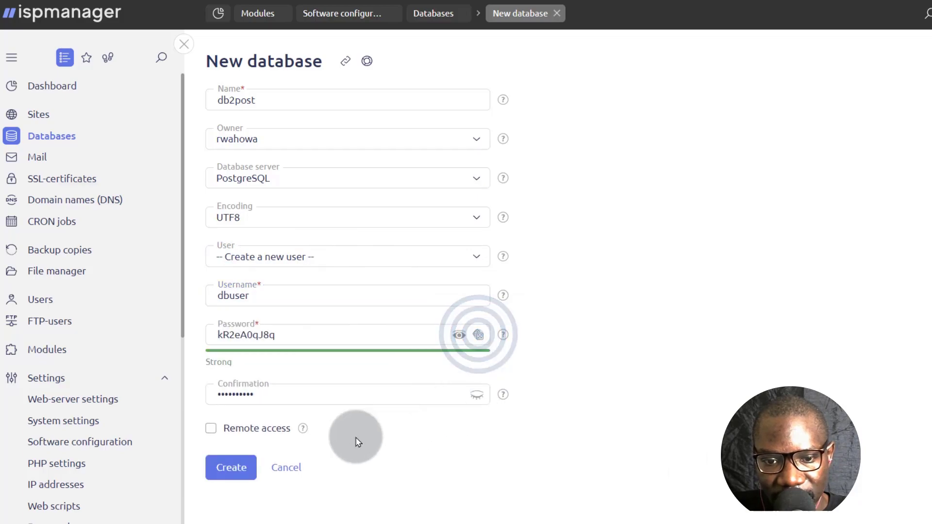
left_click(224, 475)
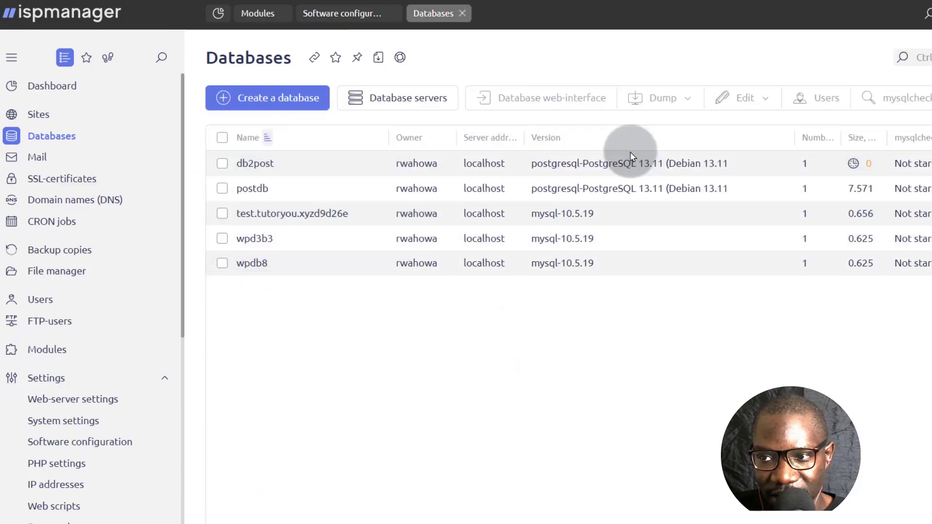
- Tick db2post and open it in the Database web-interface
left_click(650, 163)
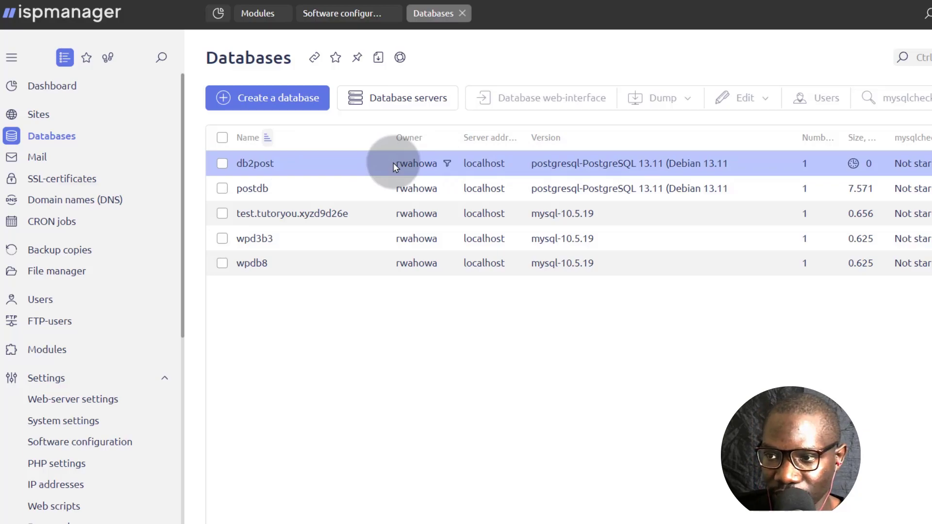
left_click(308, 324)
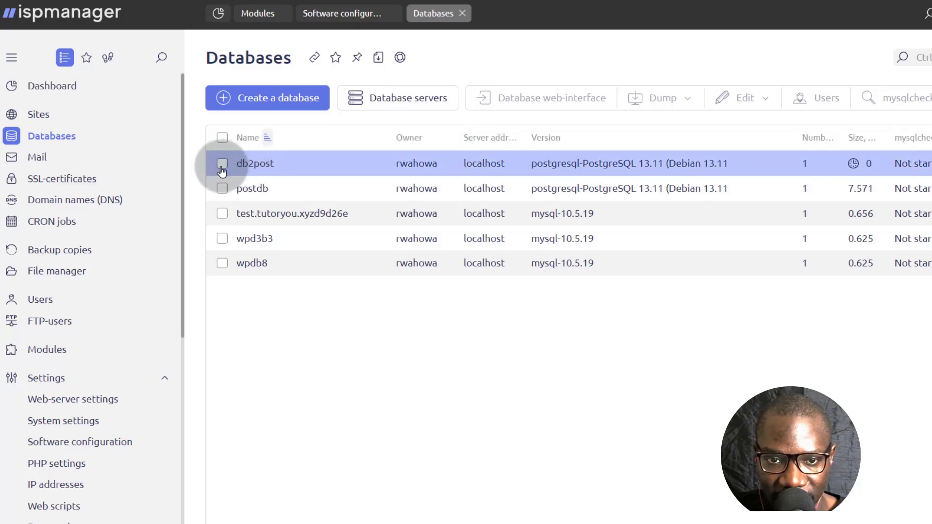
left_click(223, 165)
left_click(533, 99)
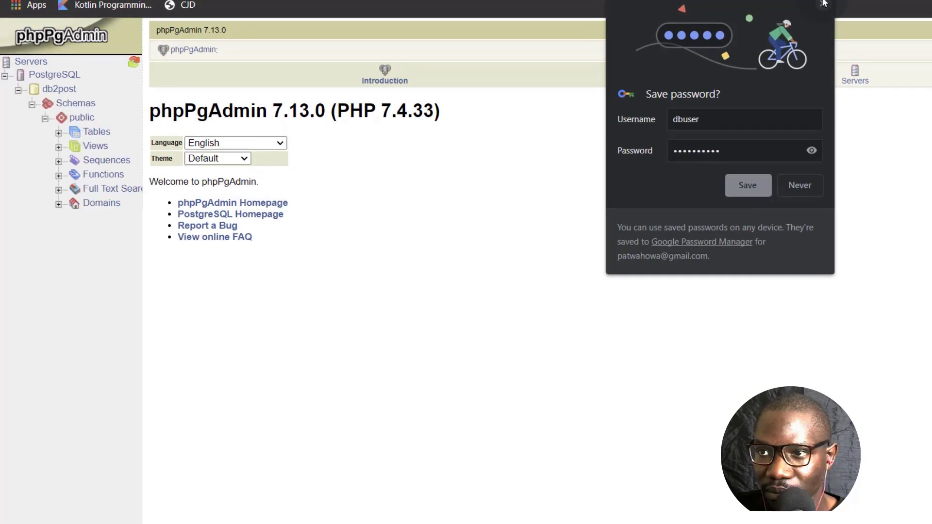
- Dismiss the password prompt and create table t1 with 10 columns under public
left_click(824, 3)
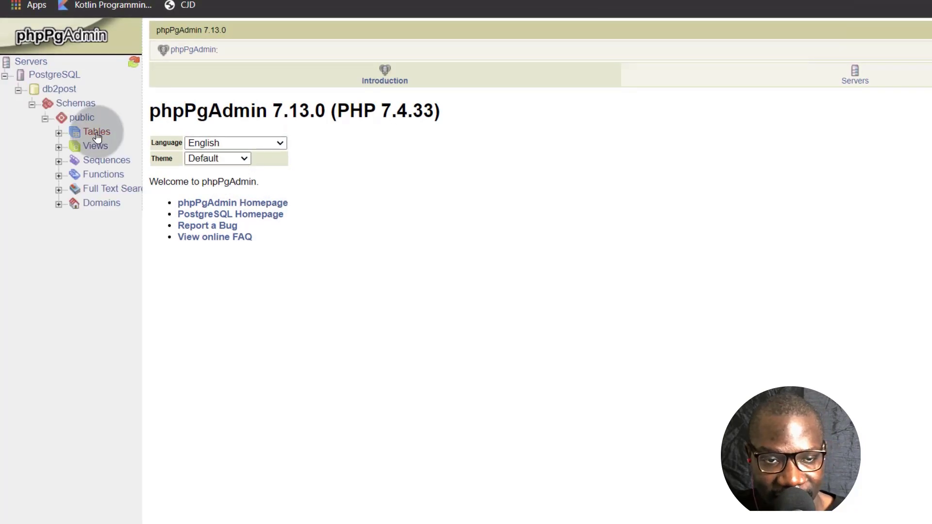
left_click(97, 135)
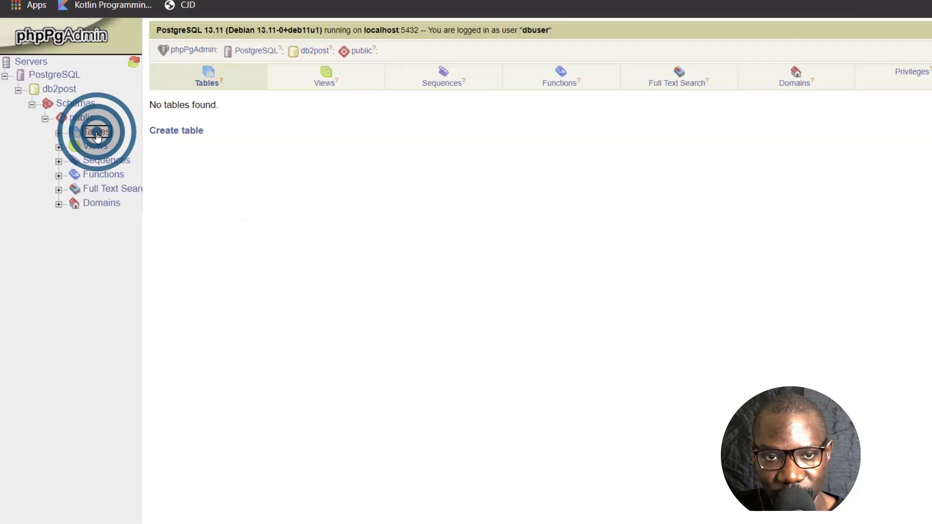
left_click(174, 132)
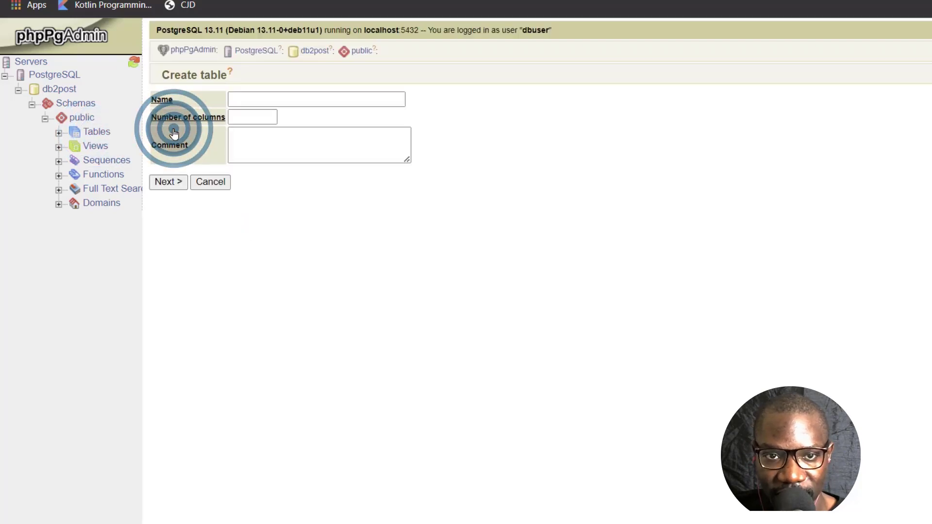
type("t1")
left_click(277, 117)
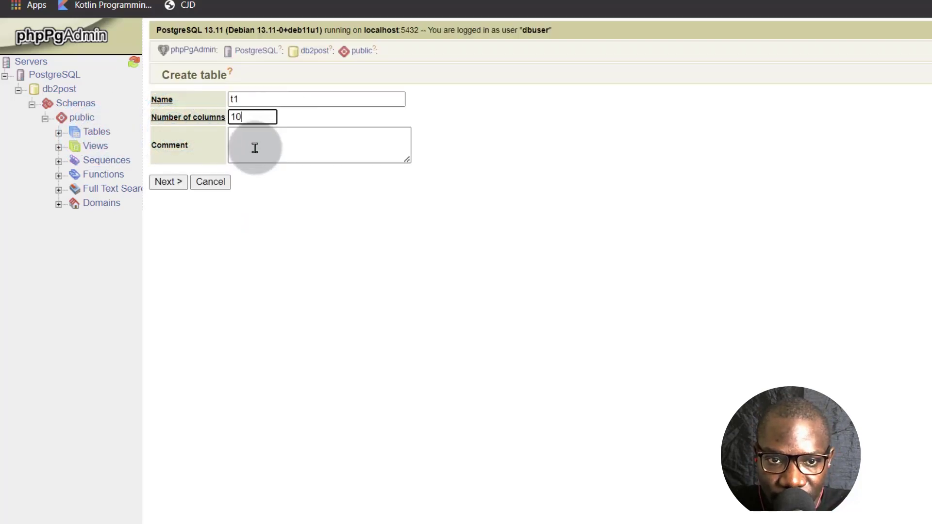
left_click(165, 182)
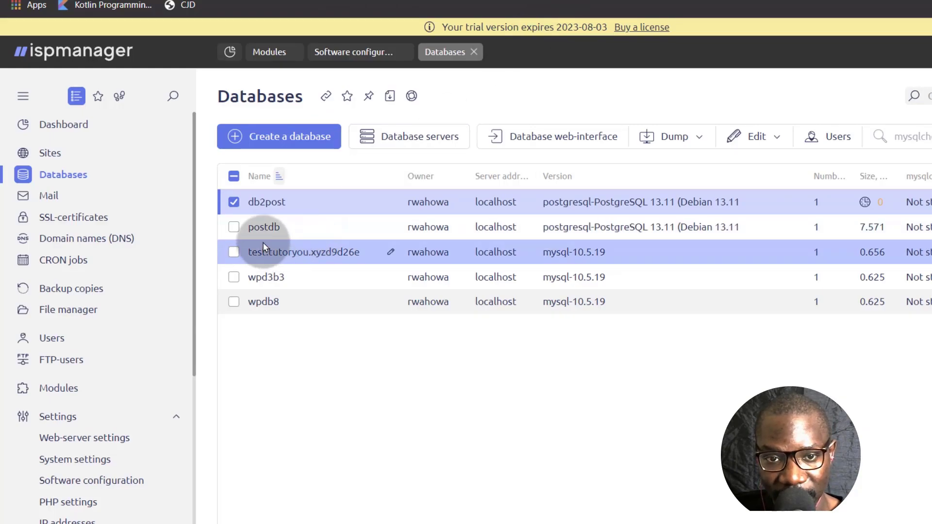
- Untick db2post and list the database servers: MySQL 10.5.19 and PostgreSQL 13.11 on localhost
left_click(234, 202)
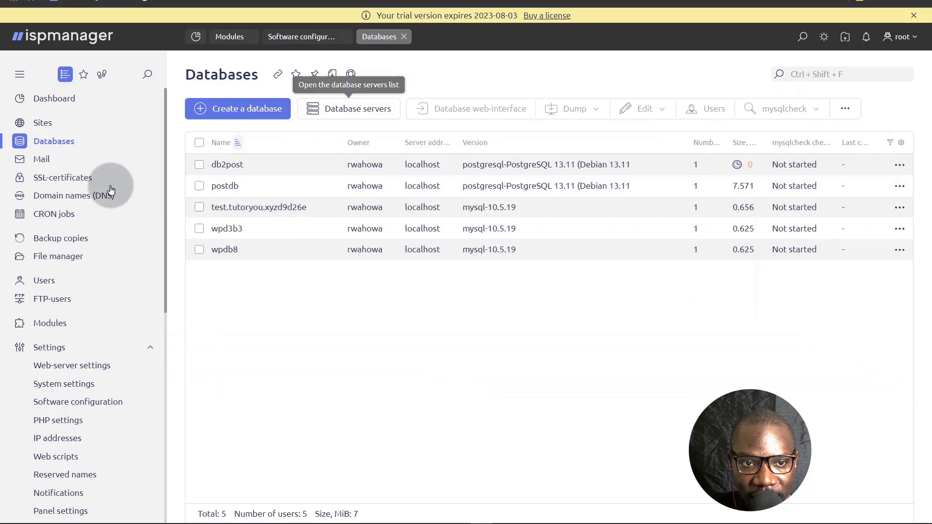
left_click(44, 143)
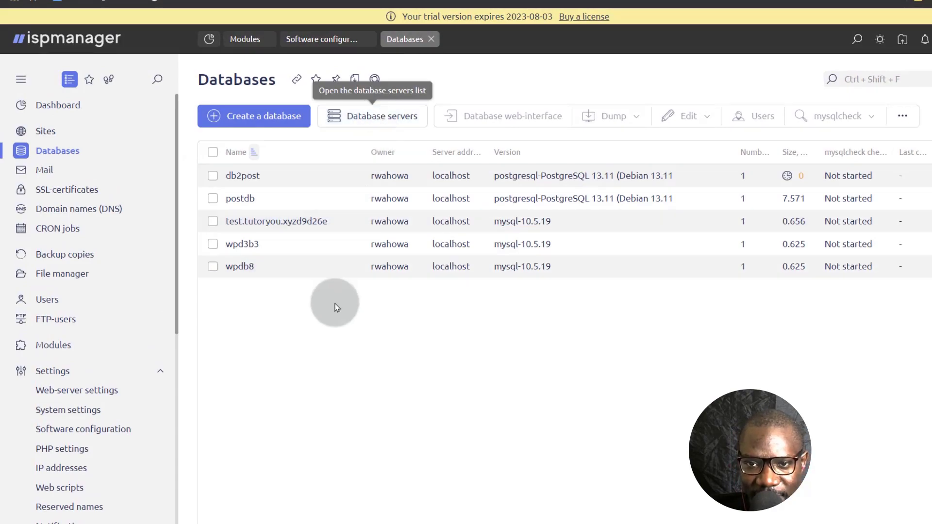
left_click(366, 117)
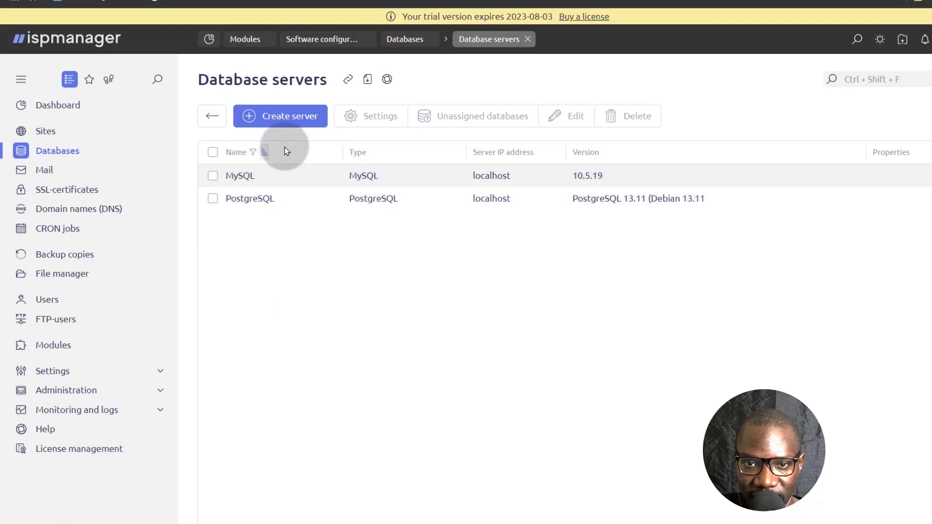
- Start a new database server named mariadb-10.10 with the Install MariaDB 10.10 action
left_click(273, 117)
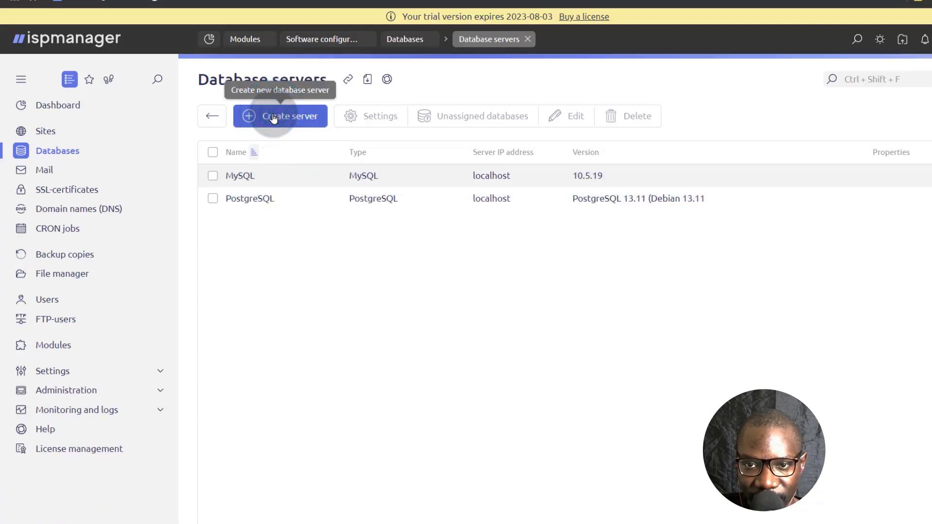
left_click(237, 113)
type("mariahs")
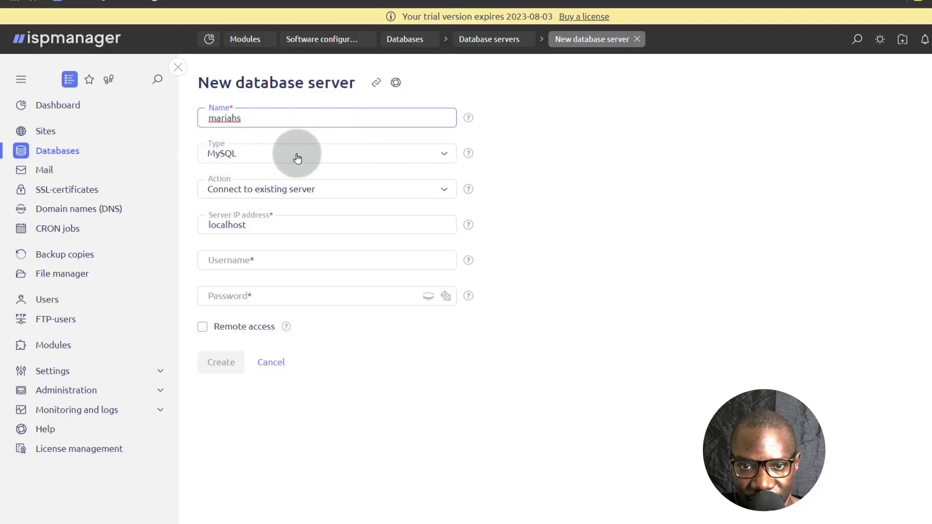
left_click(216, 154)
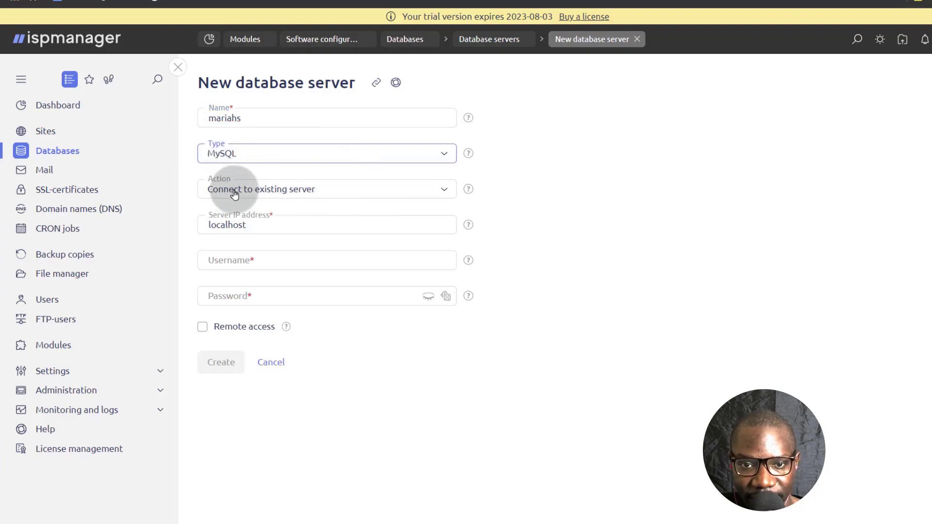
left_click(339, 194)
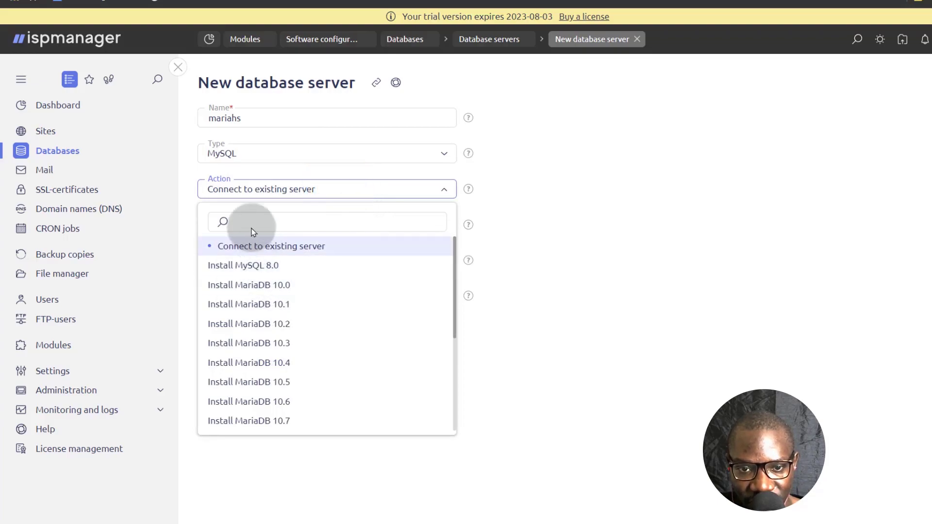
left_click(240, 221)
type("maria")
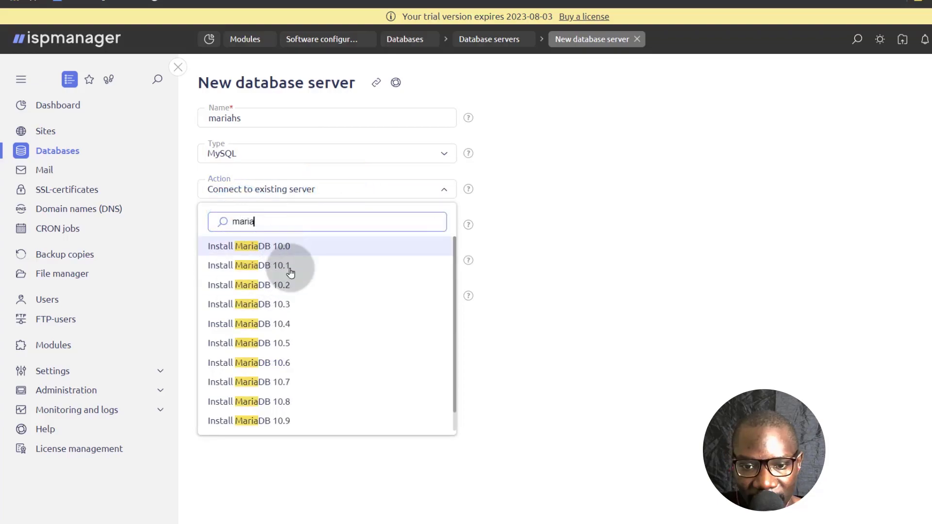
scroll(307, 416, "down", 1)
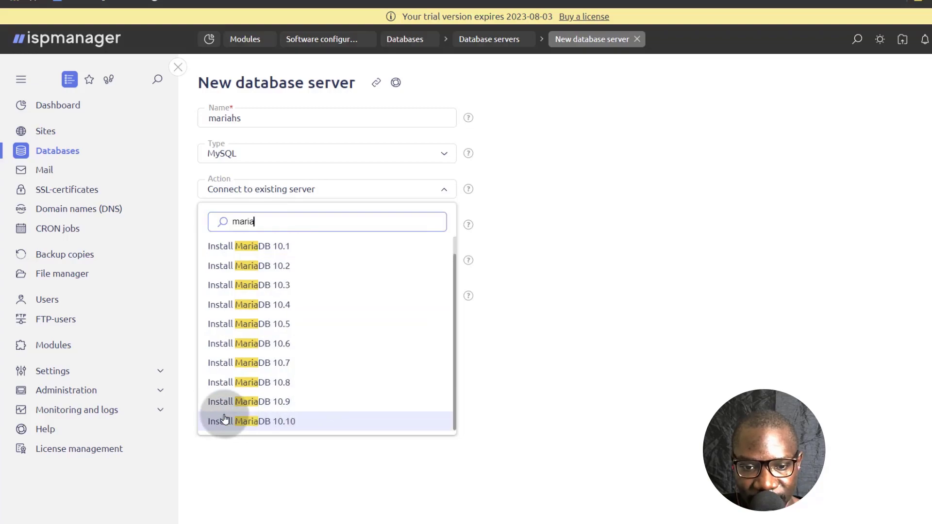
left_click(243, 421)
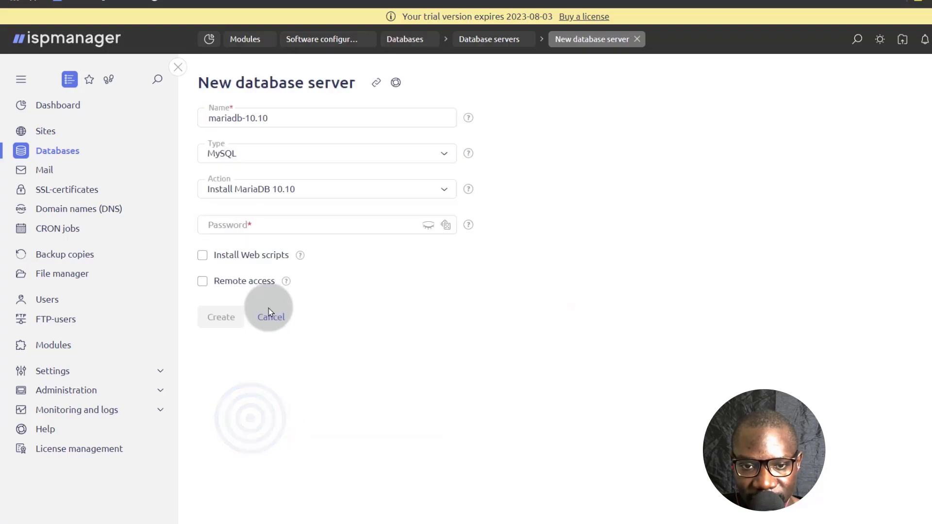
- Generate a server password and submit the form, reaching the Docker-required notice
left_click(259, 225)
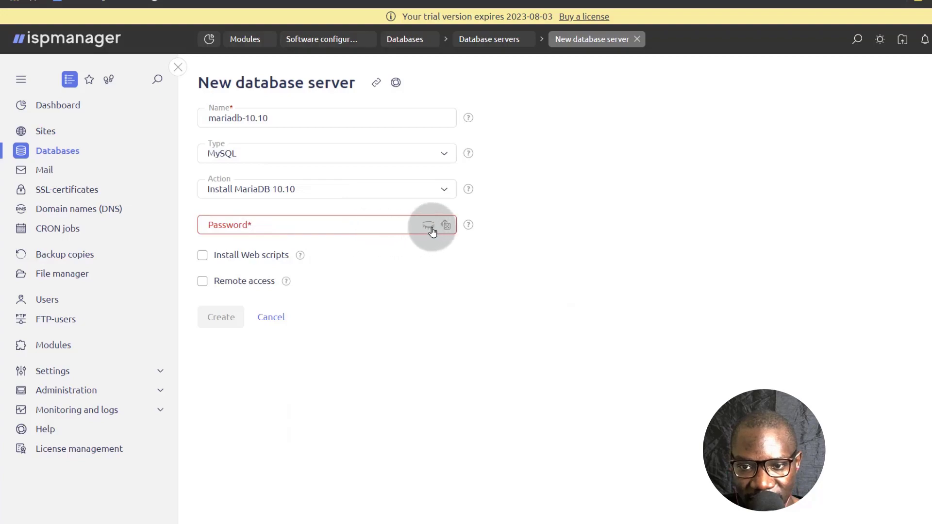
left_click(302, 222)
left_click(446, 226)
left_click(446, 226)
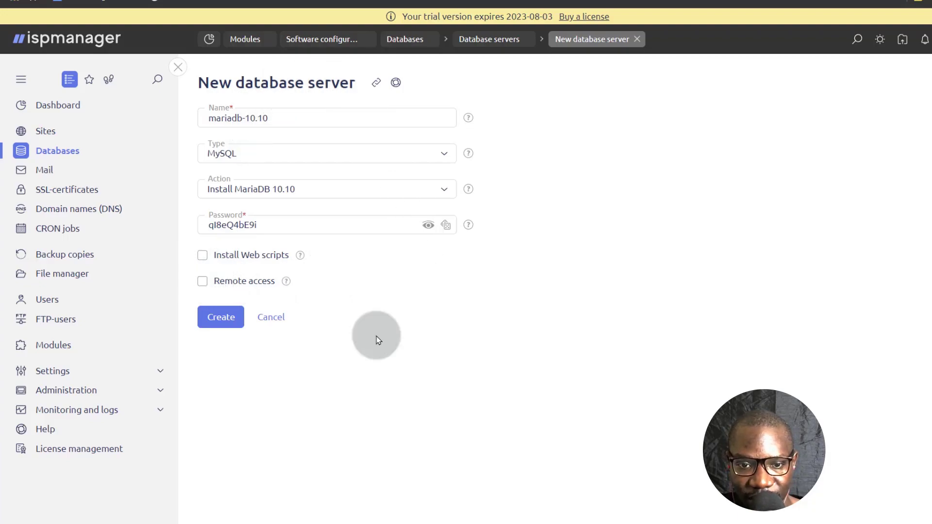
left_click(219, 317)
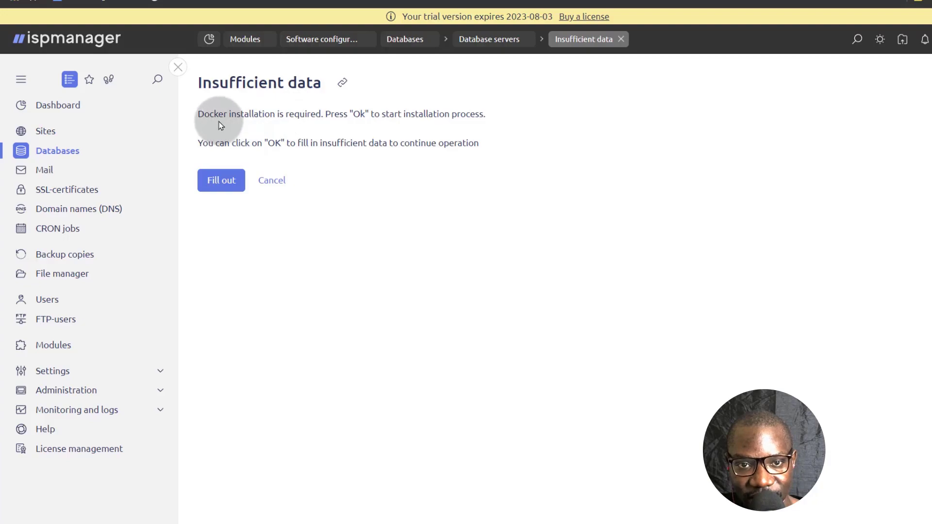
- Highlight the 'Docker installation' requirement text on the notice, then clear the selection
left_click(225, 115)
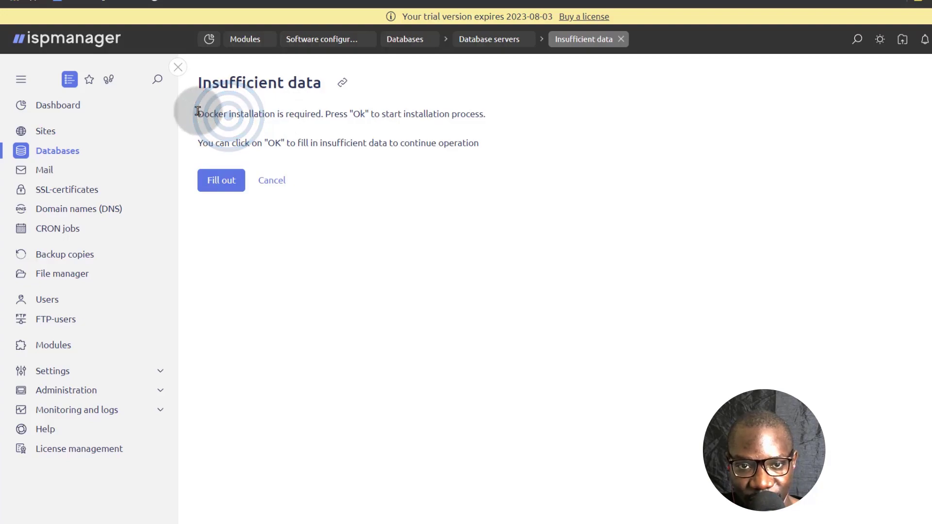
left_click(200, 110)
left_click_drag(202, 111, 274, 115)
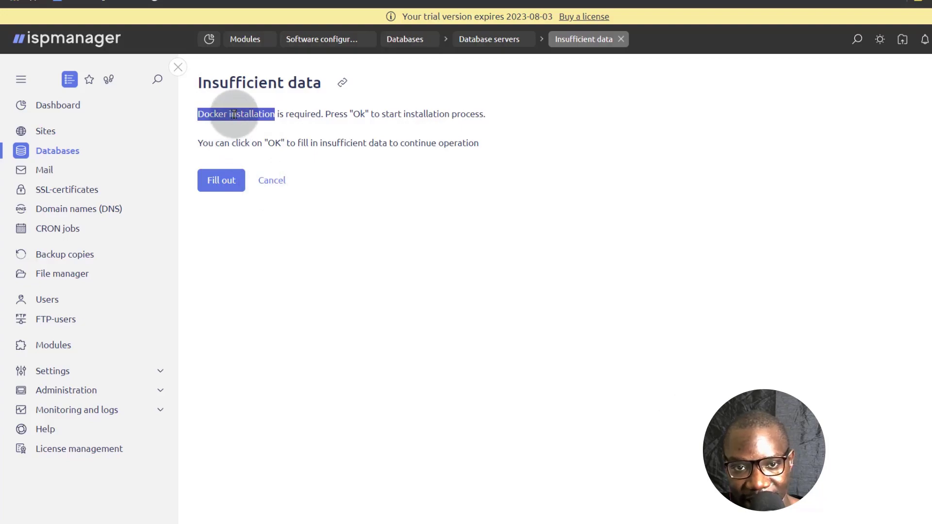
left_click(230, 111)
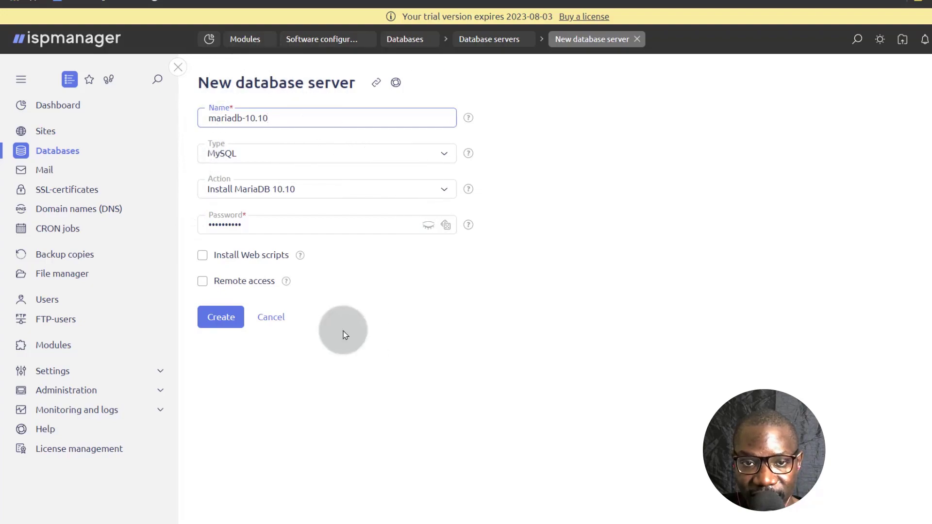
- Create the mariadb-10.10 server, then start a new database and list its server choices
left_click(224, 318)
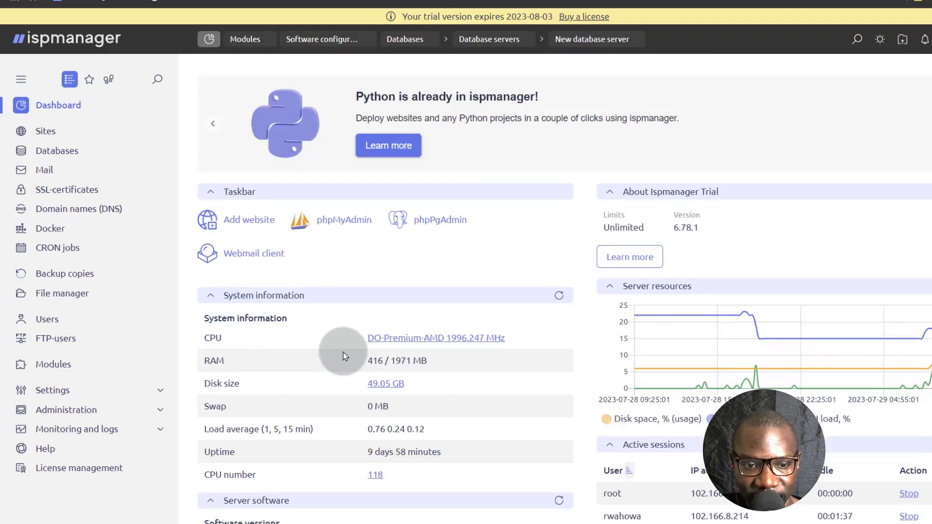
left_click(54, 151)
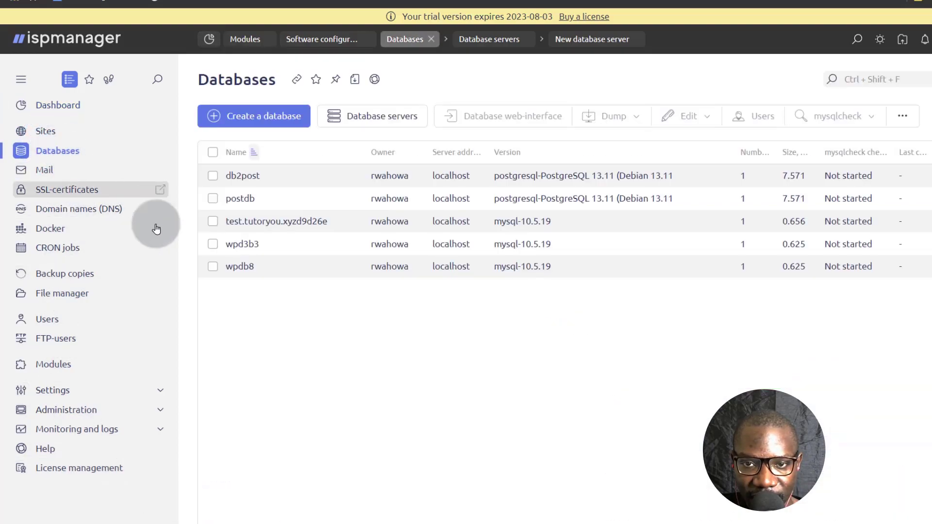
left_click(377, 117)
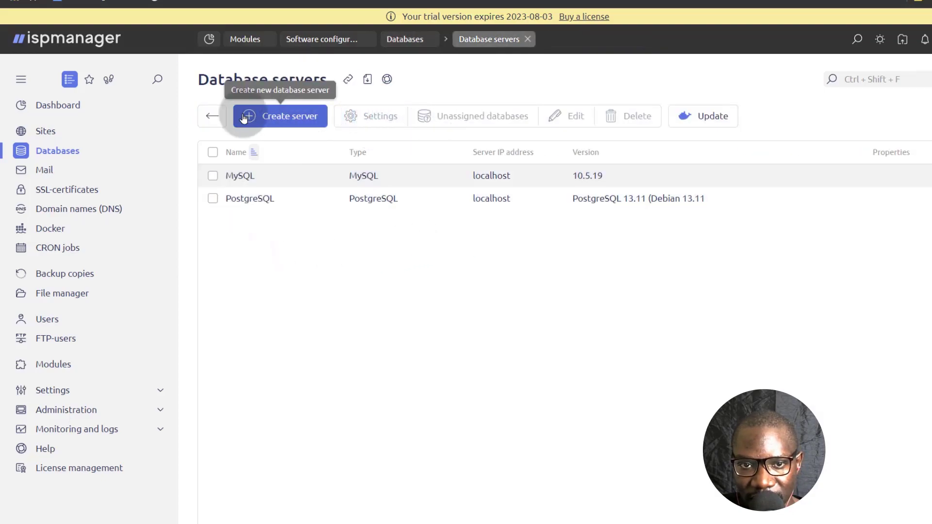
left_click(212, 115)
left_click(261, 120)
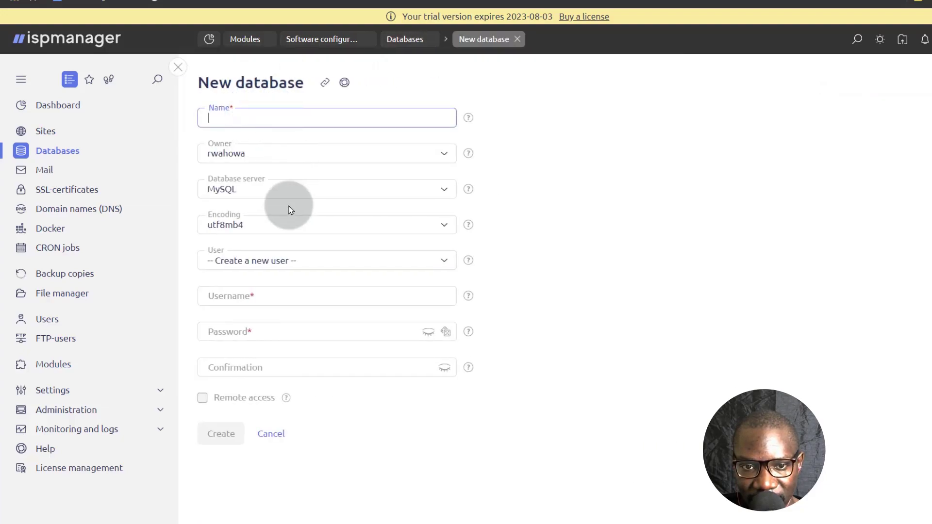
left_click(275, 189)
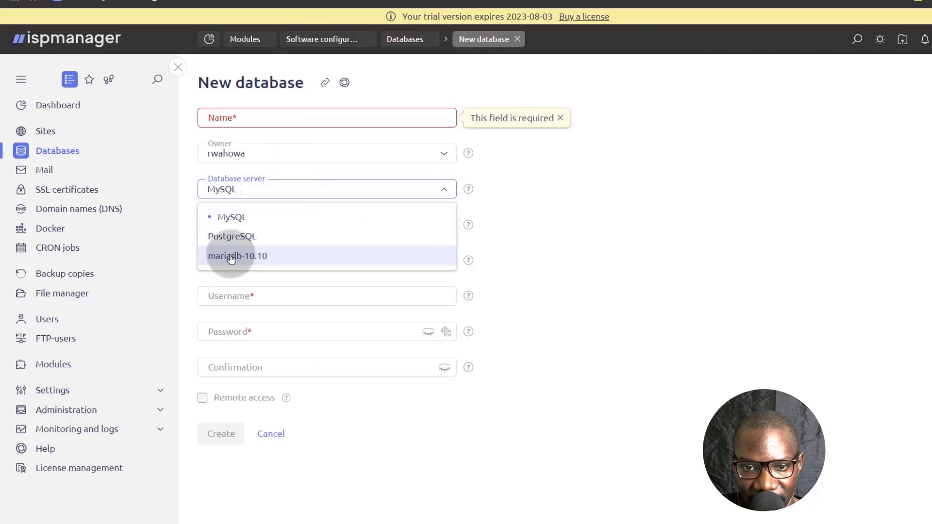
- Choose mariadb-10.10 as the new database's server
left_click(660, 256)
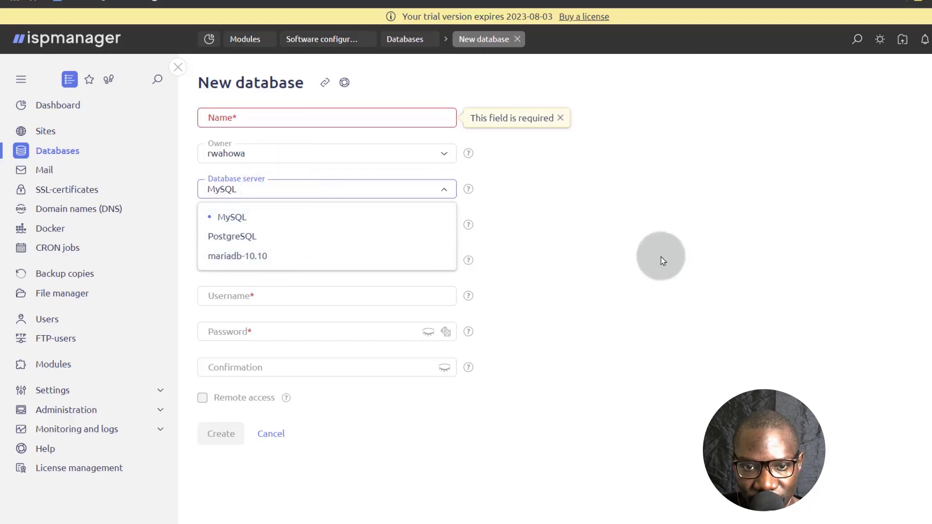
left_click(273, 191)
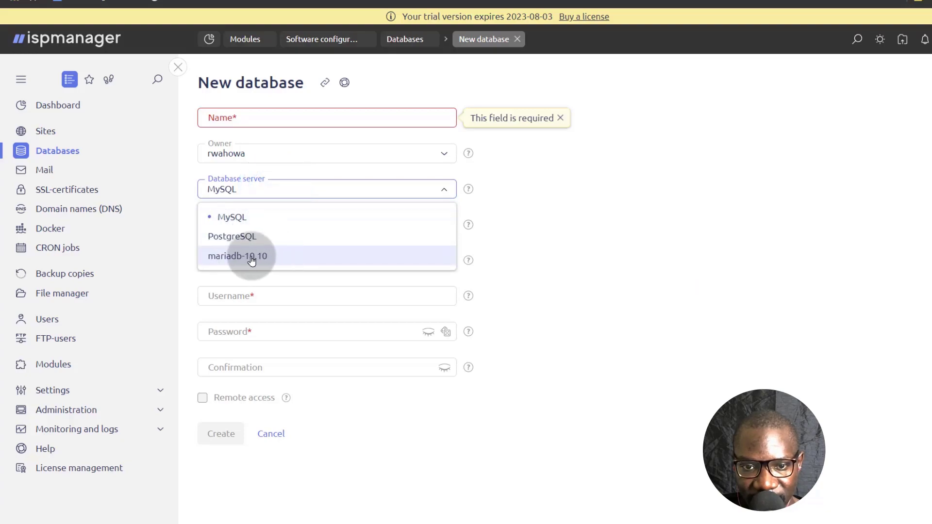
left_click(231, 256)
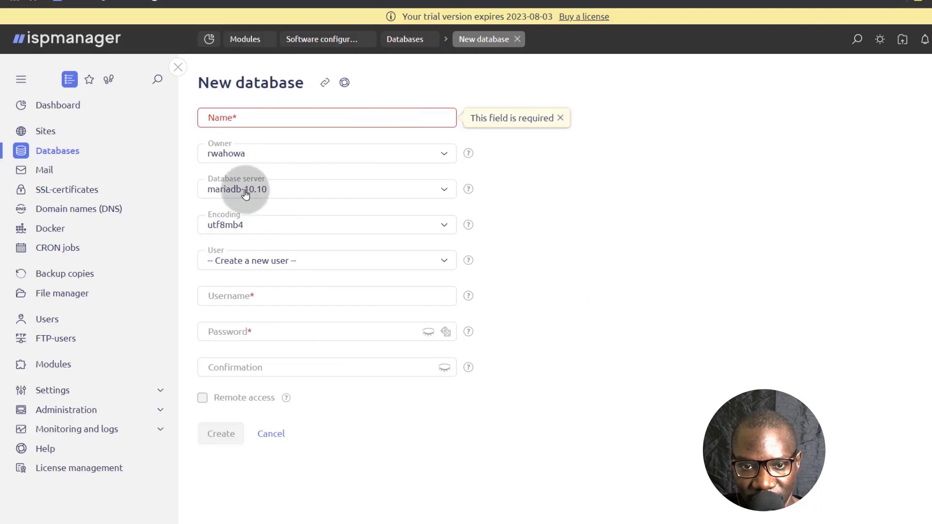
left_click(317, 190)
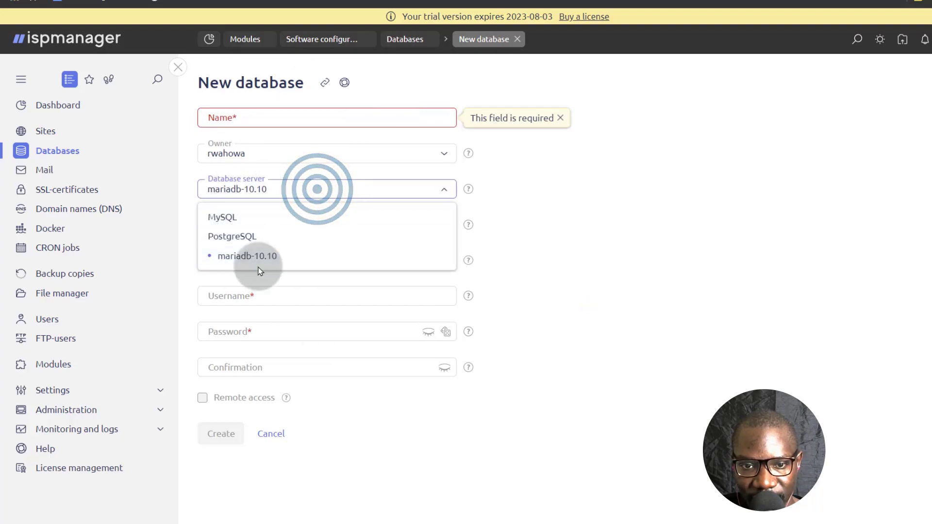
left_click(243, 253)
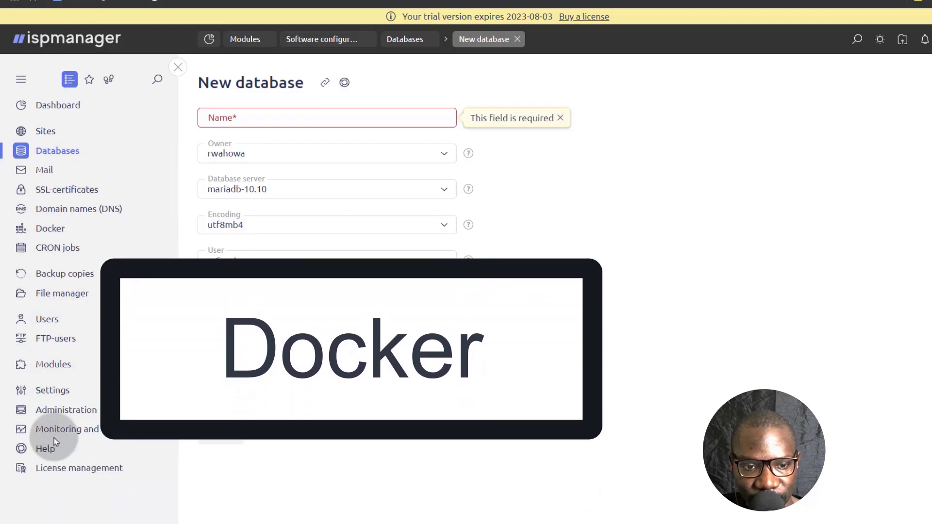
- Mark Docker for installation in Software configuration and confirm the install with Ok
left_click(58, 391)
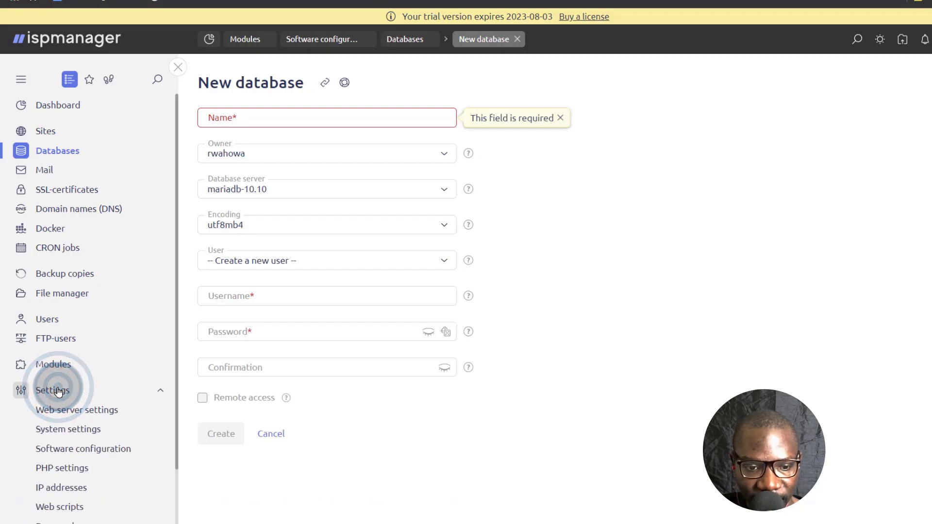
scroll(98, 409, "down", 4)
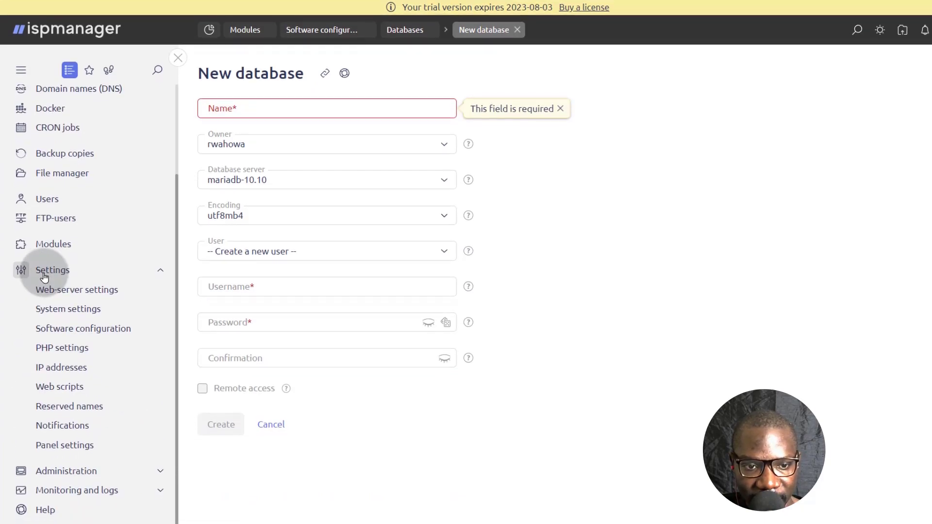
left_click(66, 332)
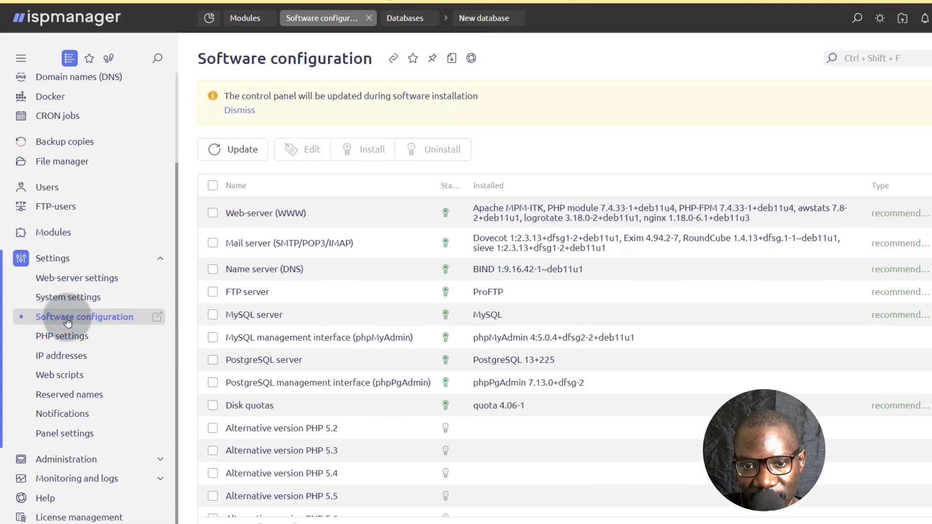
scroll(231, 436, "down", 6)
left_click(231, 484)
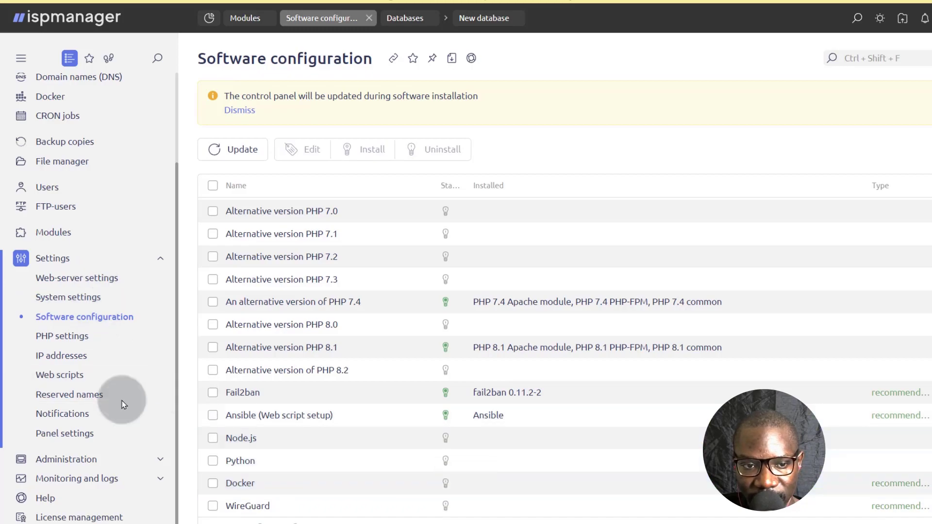
left_click(160, 257)
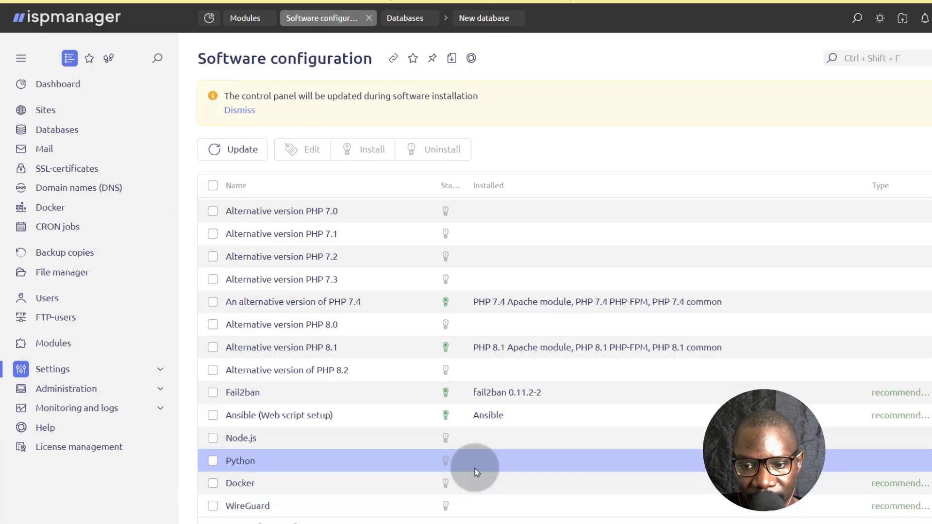
left_click(446, 487)
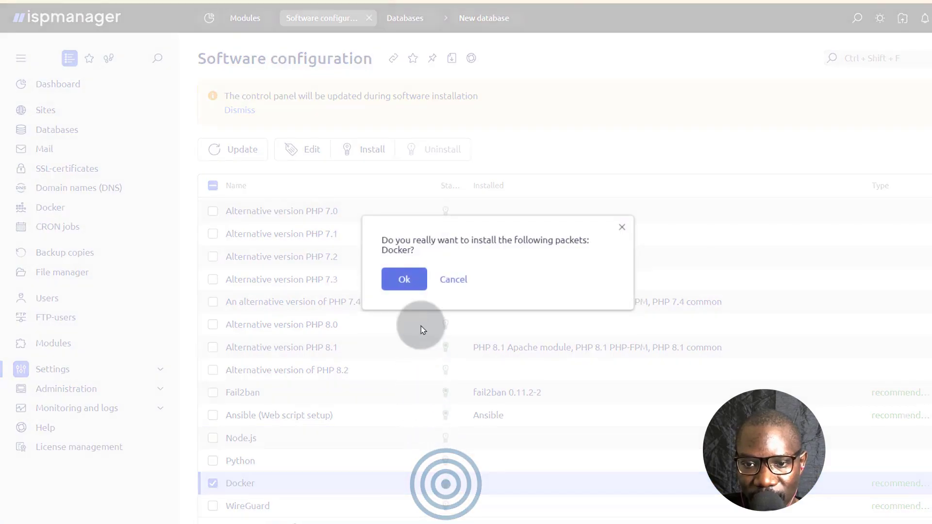
left_click(404, 280)
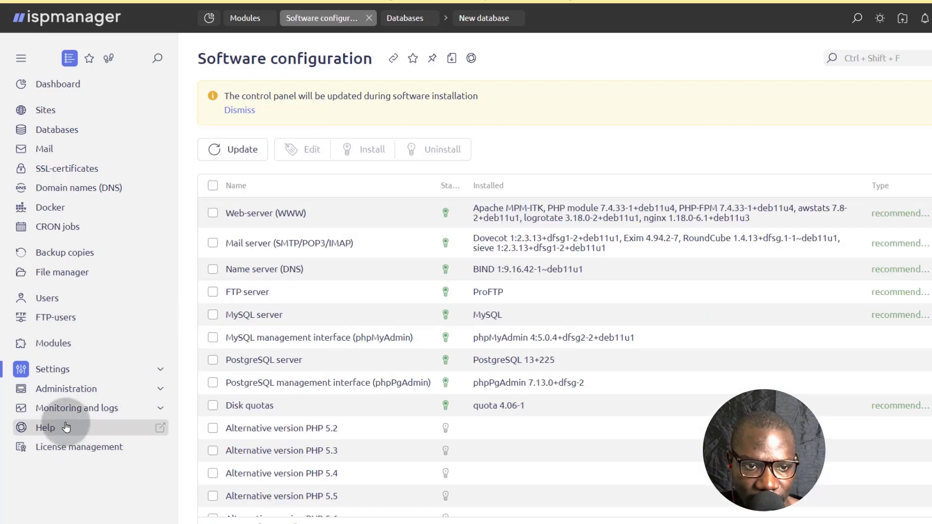
left_click(53, 210)
- Inspect the mariadb-10.10 container, the Docker configuration file and the mariadb image, then return to Containers
left_click(54, 209)
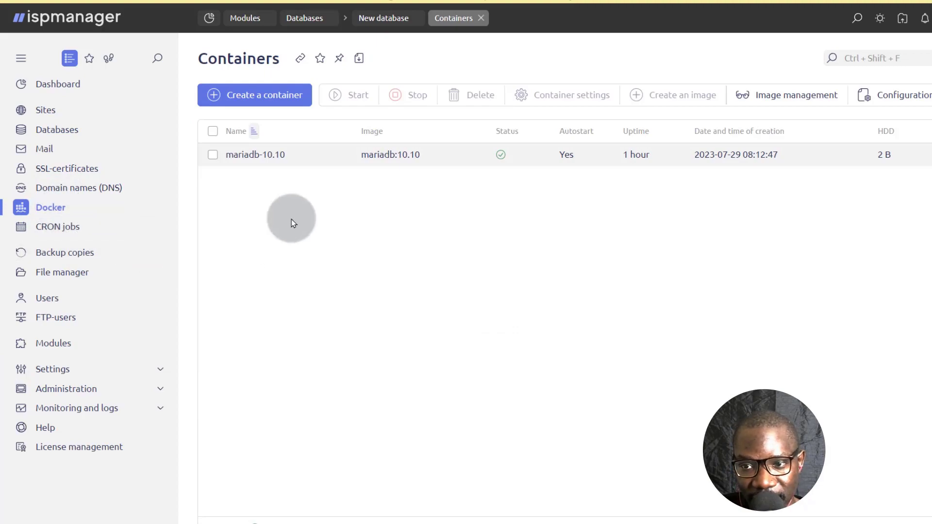
left_click(298, 154)
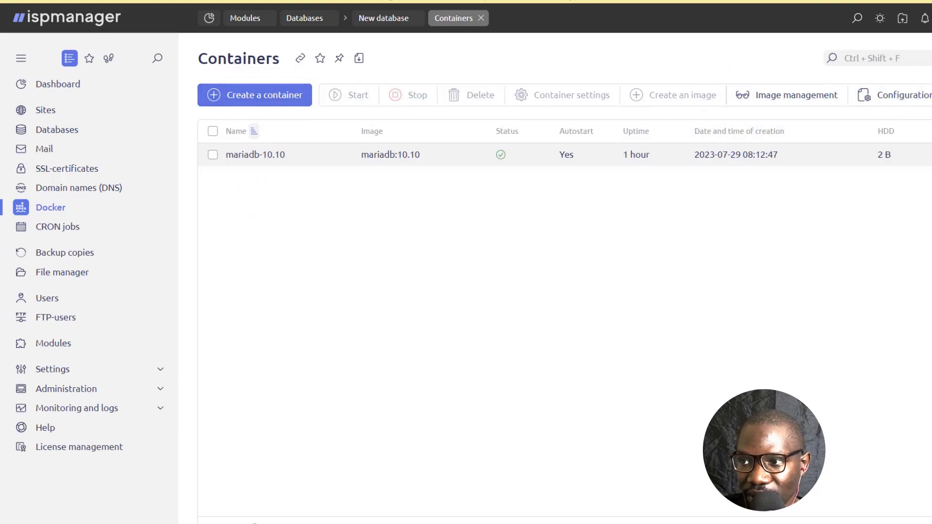
left_click(906, 93)
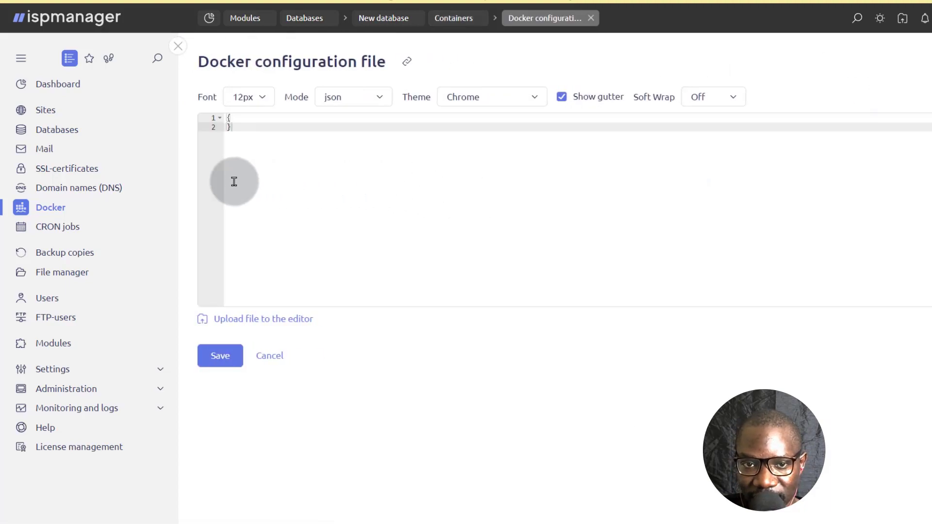
left_click(275, 359)
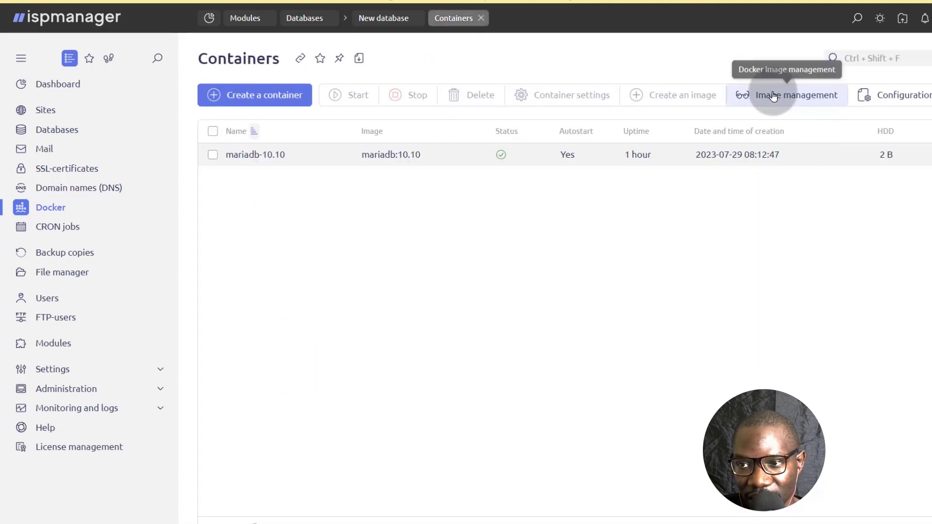
left_click(772, 97)
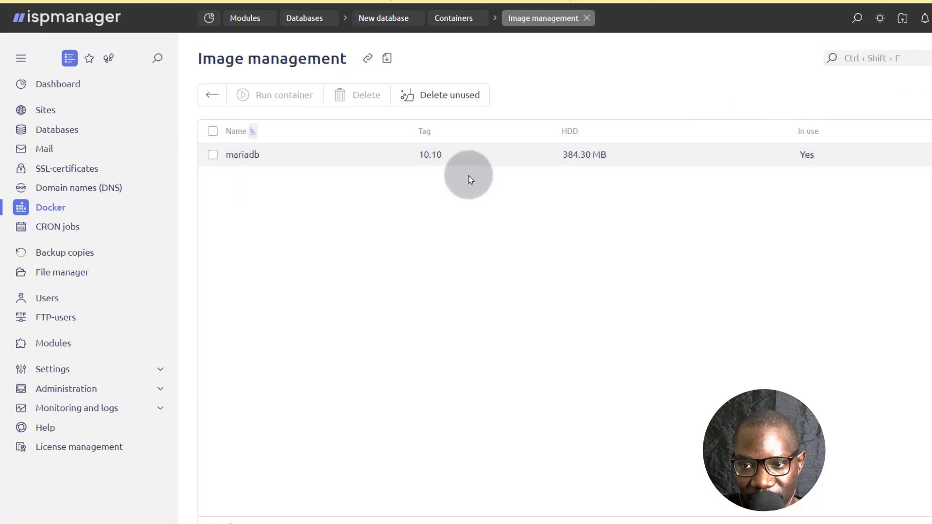
left_click(540, 161)
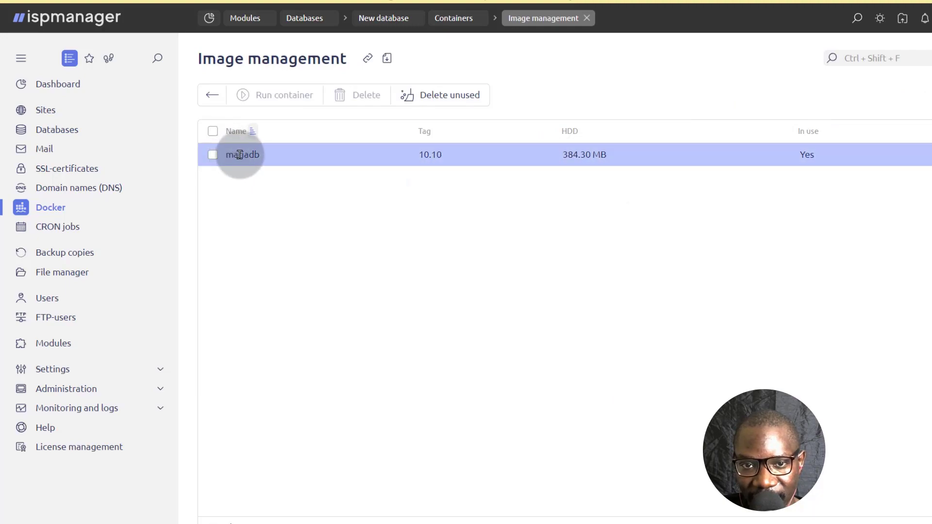
left_click(210, 94)
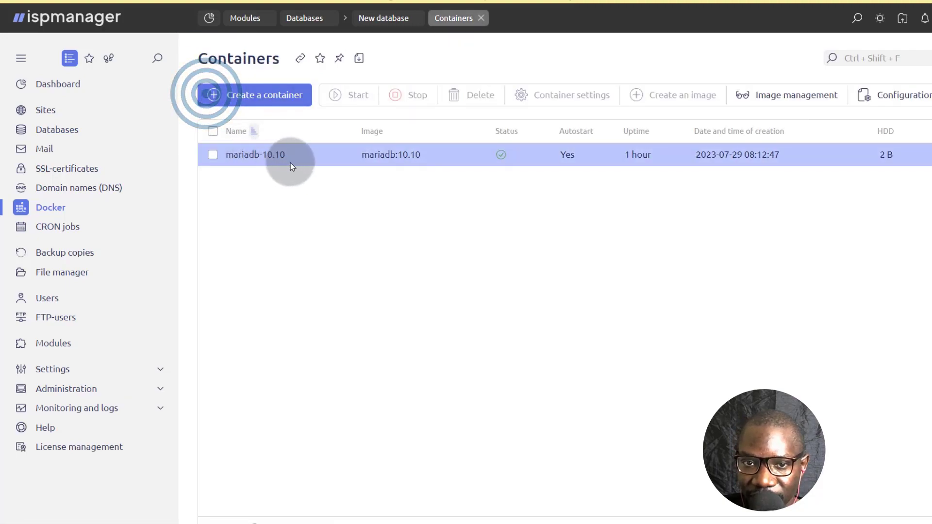
- Start a new container, search Docker Hub for mongo and pick the official image
left_click(259, 96)
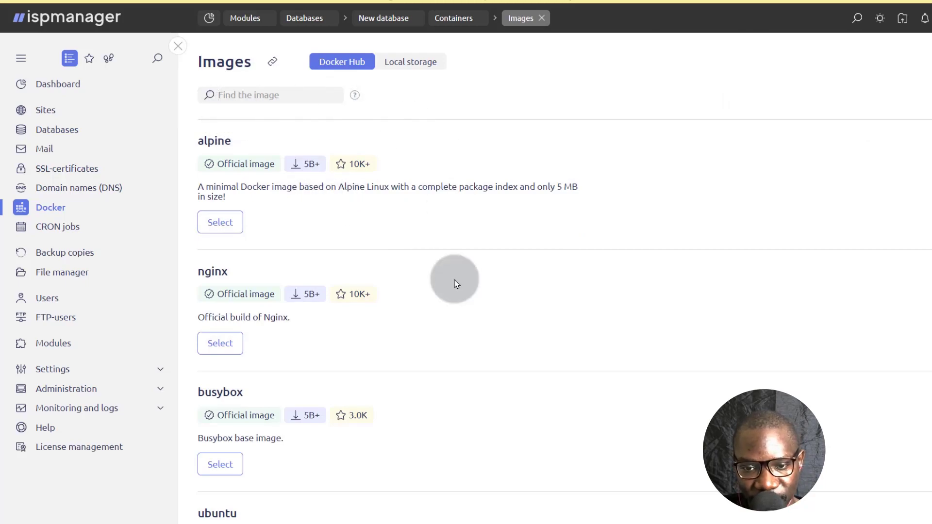
scroll(419, 317, "down", 15)
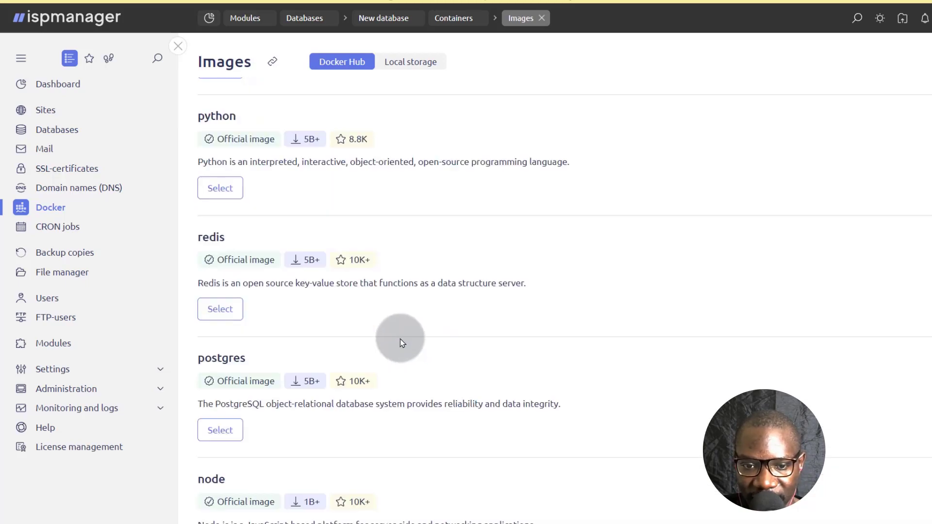
scroll(395, 342, "up", 15)
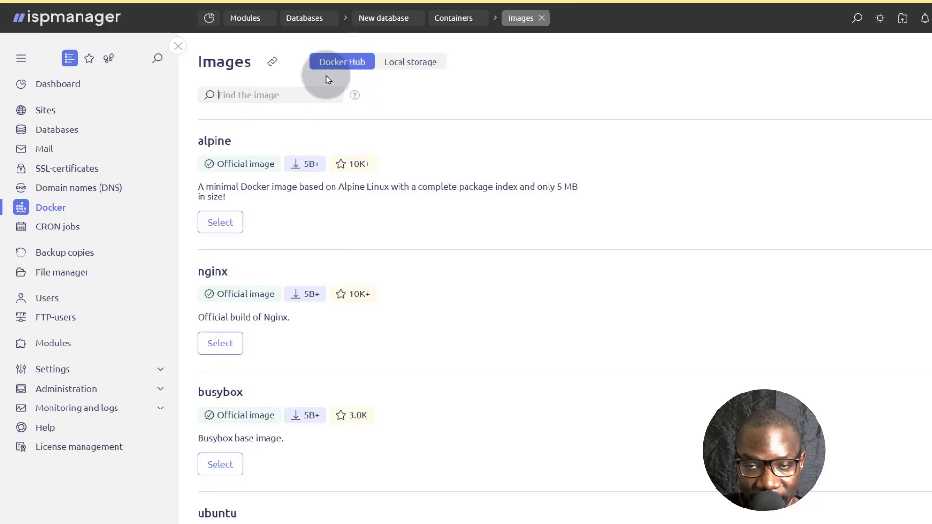
left_click(409, 64)
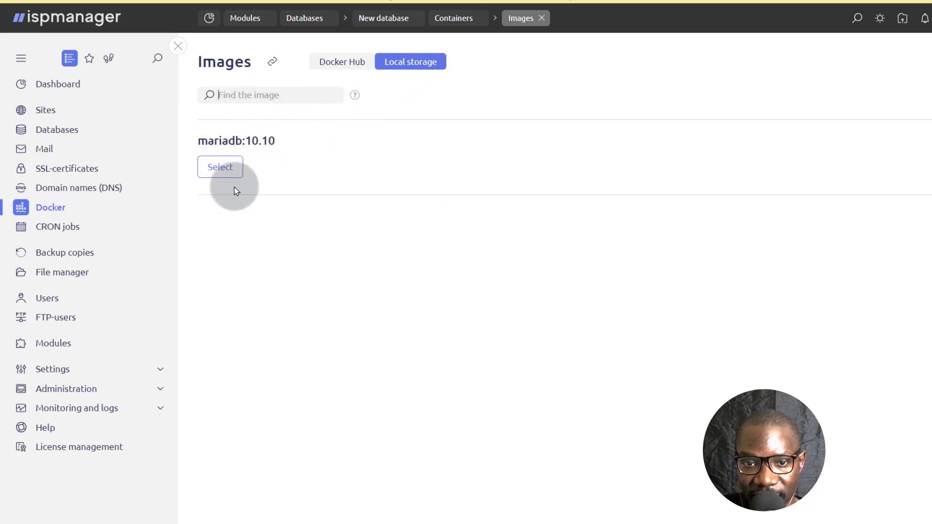
left_click(340, 66)
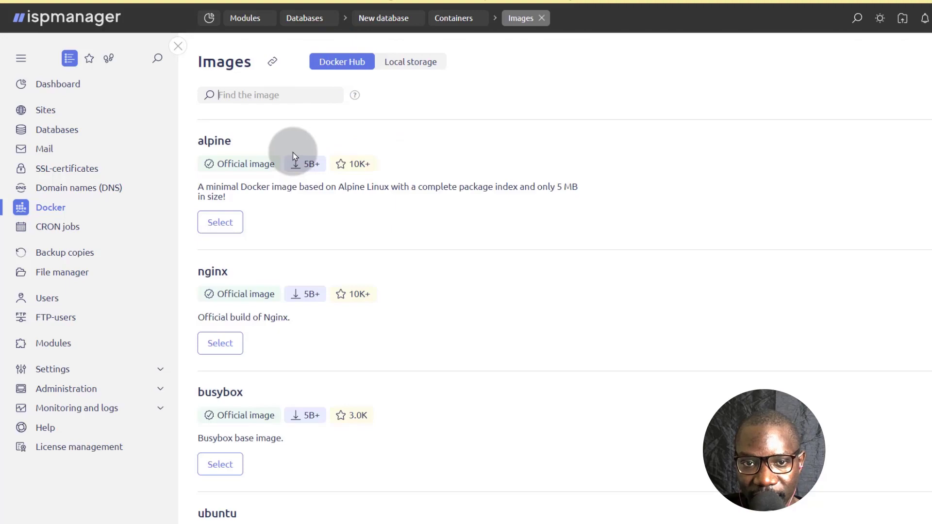
left_click(256, 94)
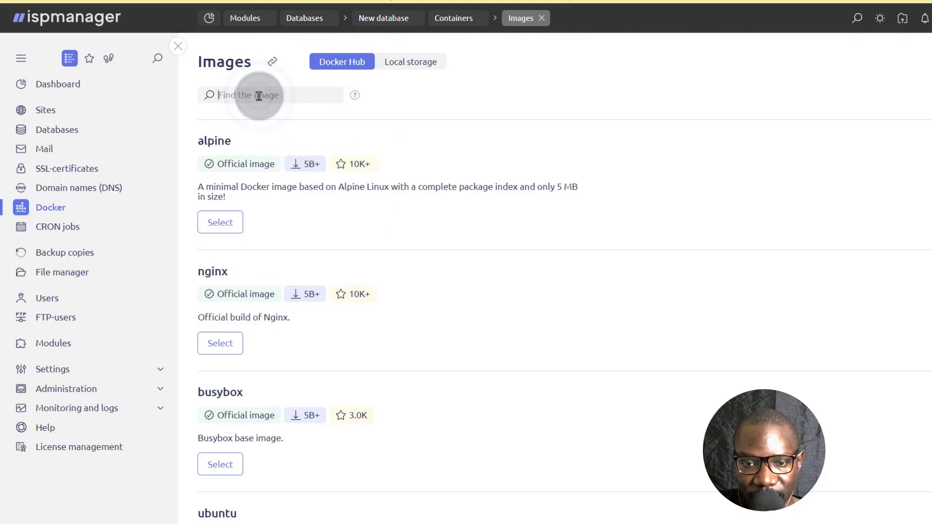
type("mongo")
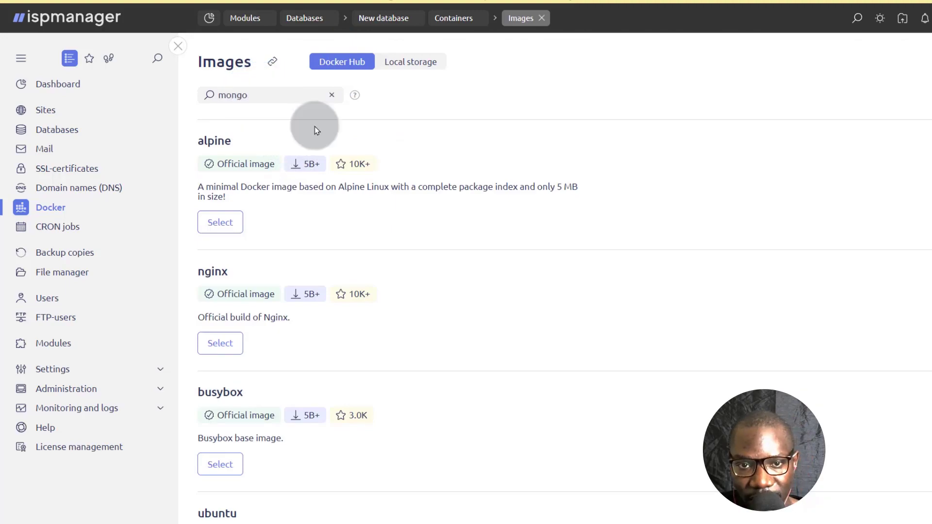
key("Return")
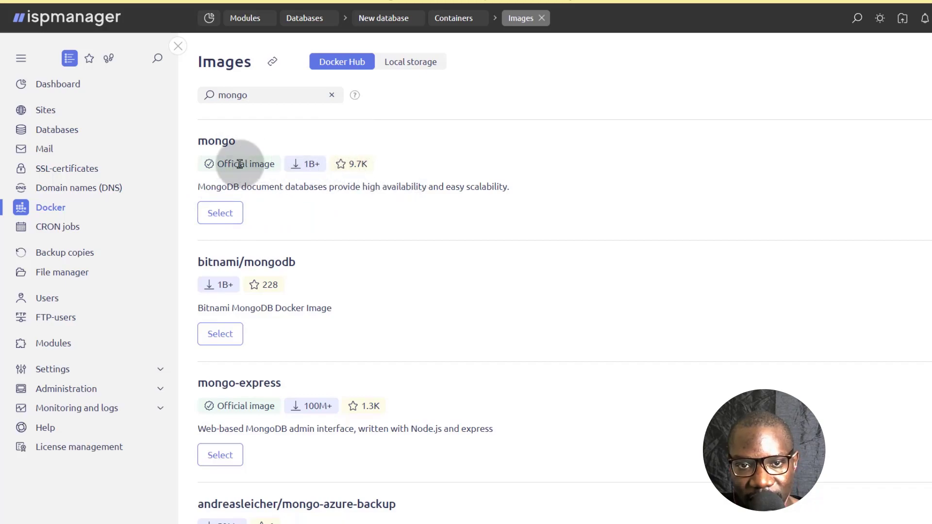
left_click(217, 213)
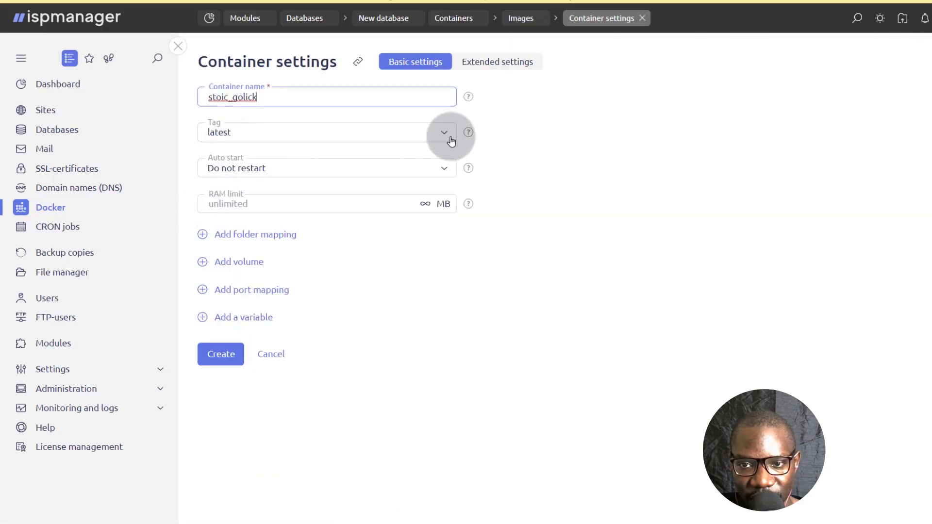
- Keep the mongo tag as latest, set a 250 MB RAM limit, and add a folder mapping
left_click(445, 134)
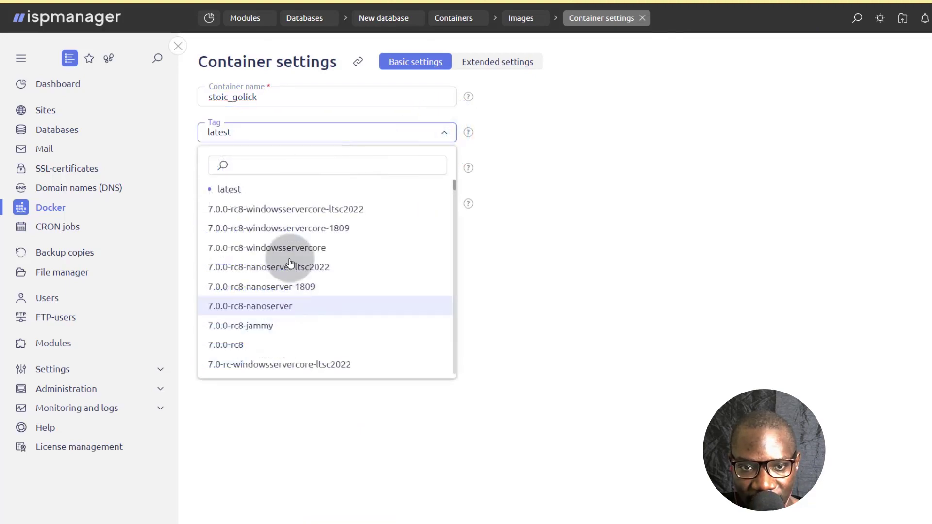
left_click(241, 171)
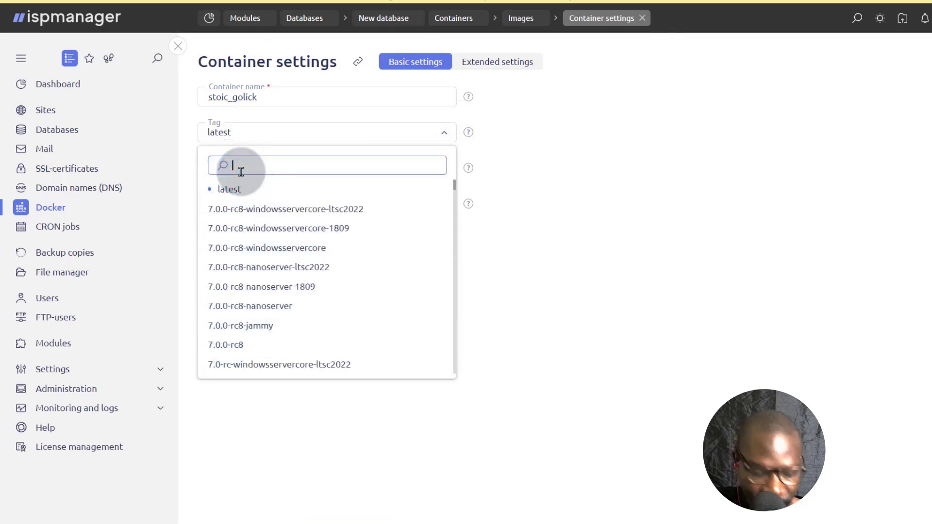
type("alp")
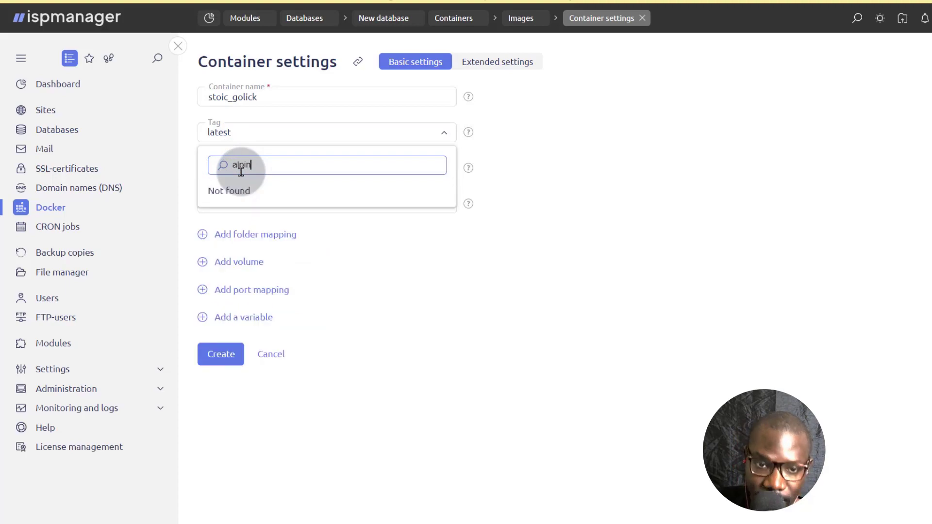
type("in")
key("BackSpace")
key("BackSpace")
key("BackSpace")
key("BackSpace")
key("BackSpace")
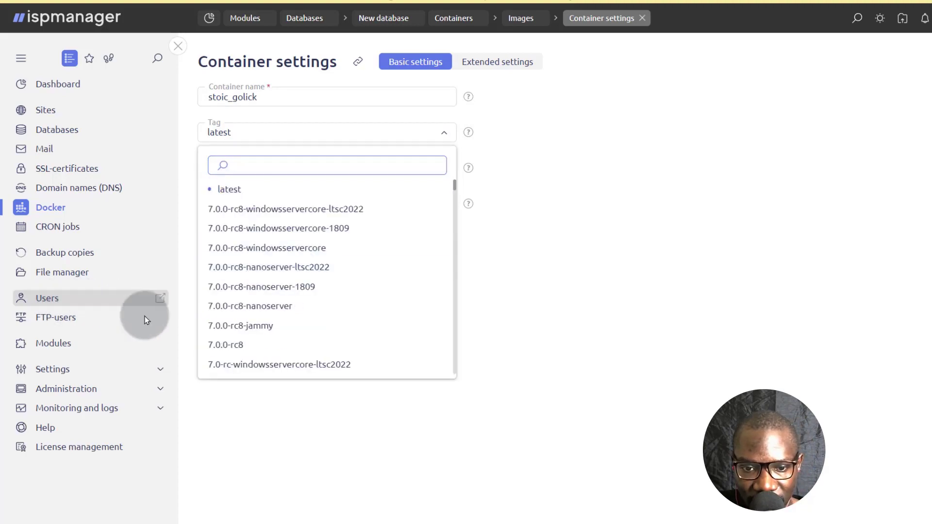
left_click(271, 190)
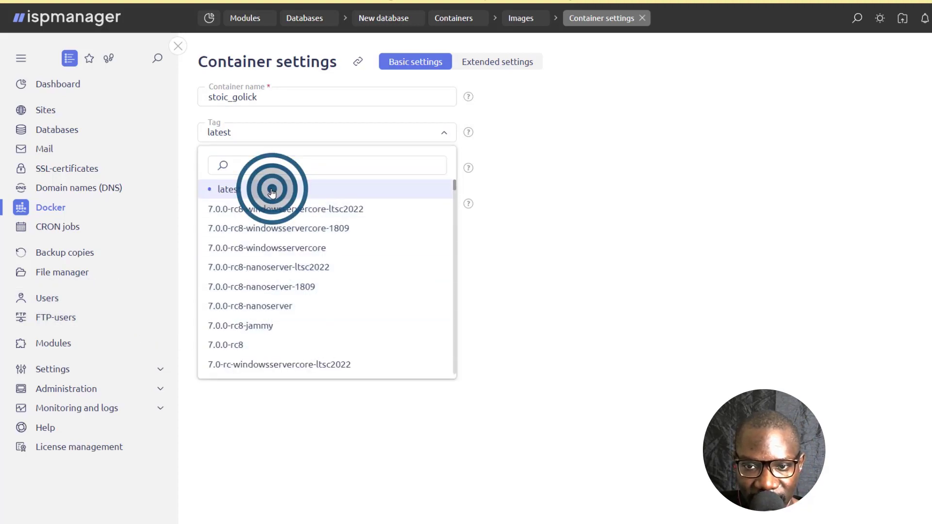
left_click(561, 221)
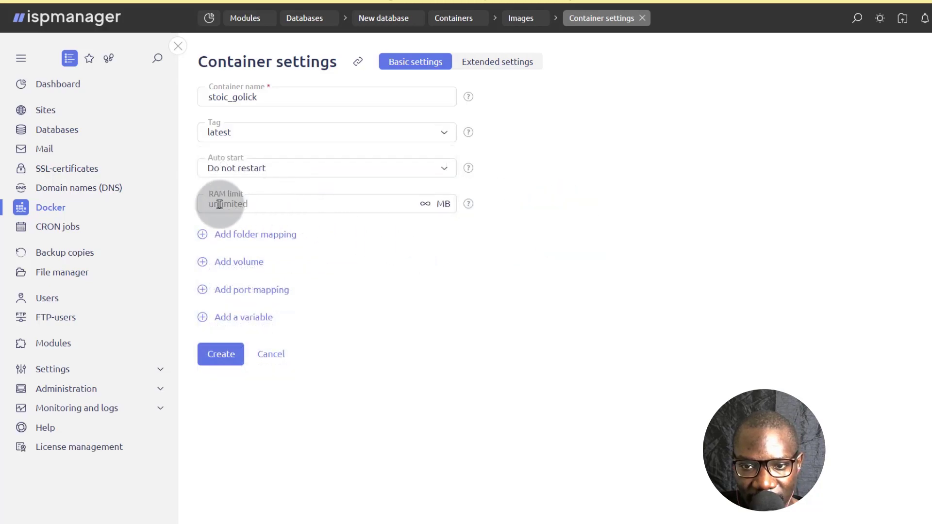
left_click(255, 202)
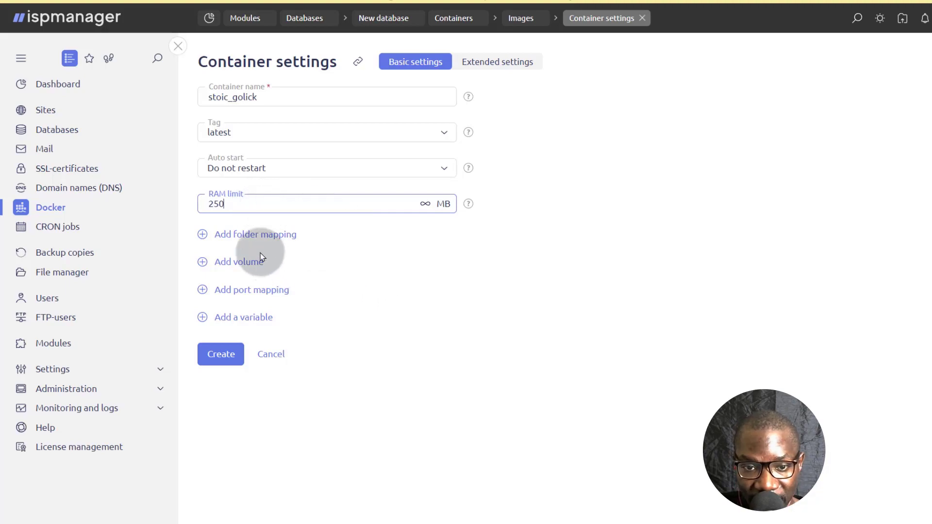
left_click(206, 235)
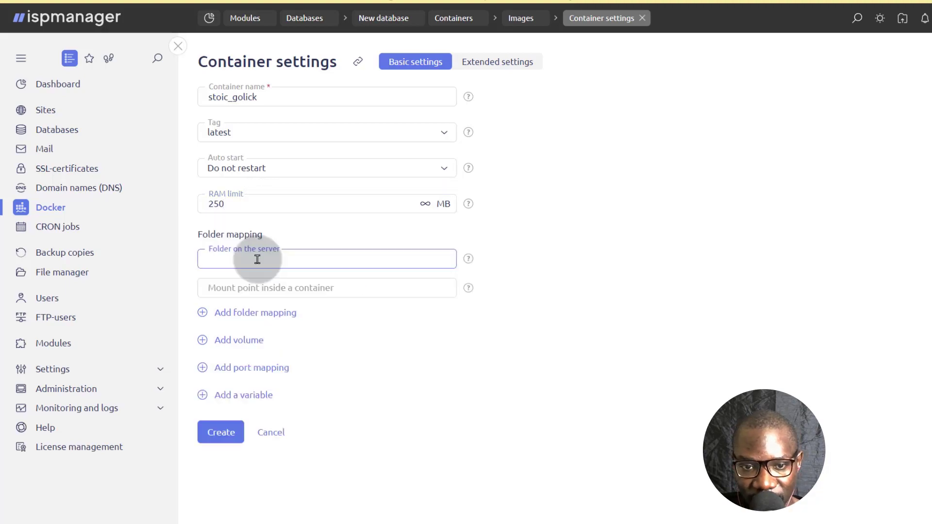
- Go through the first mapping's server folder and mount point fields, then add a second mapping
left_click(263, 289)
left_click(212, 260)
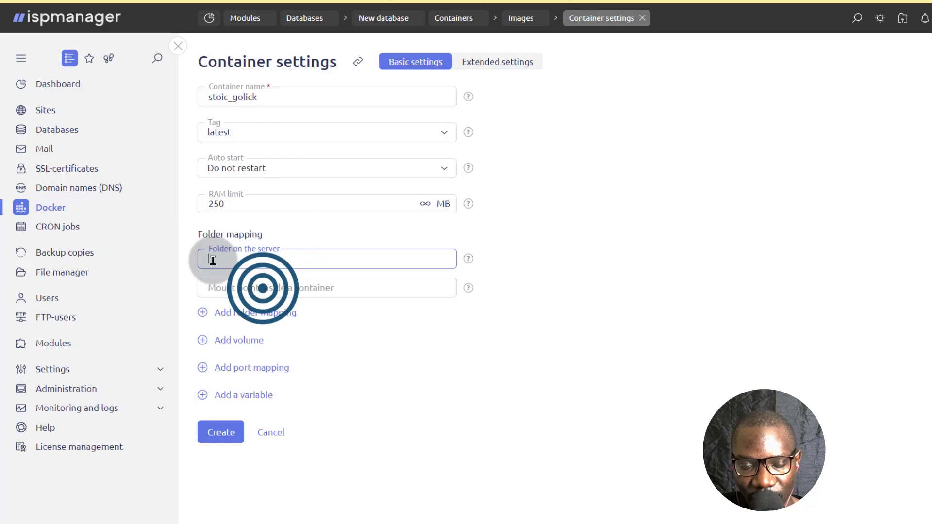
left_click(243, 284)
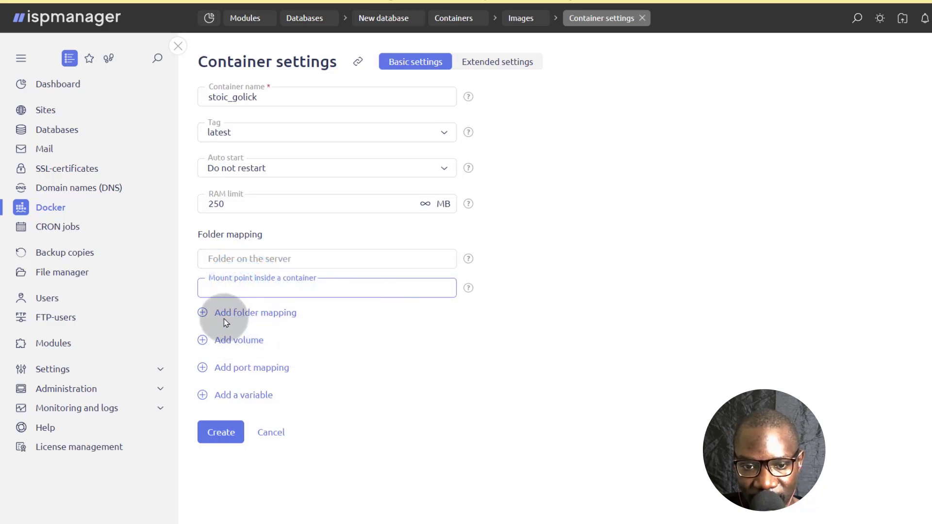
left_click(202, 313)
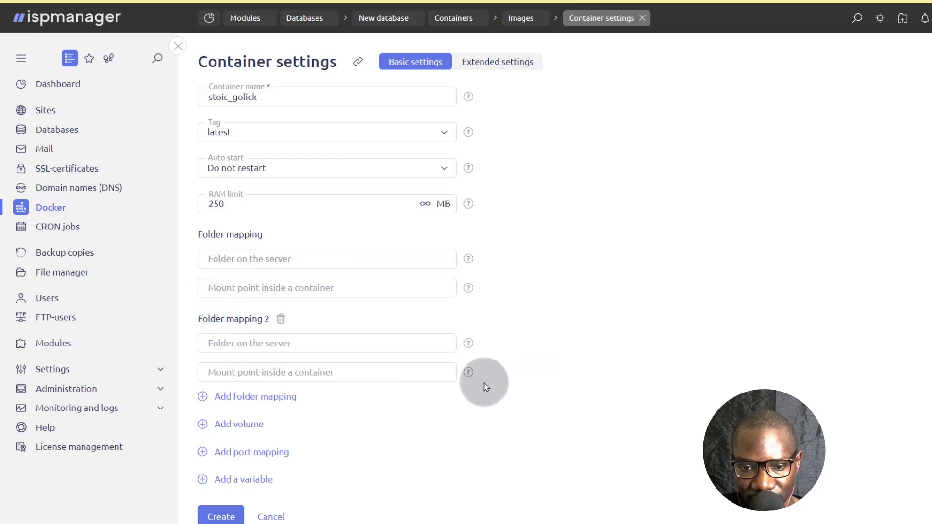
- Add a volume and move through its Volume name and Mount point fields
left_click(207, 425)
scroll(447, 370, "down", 2)
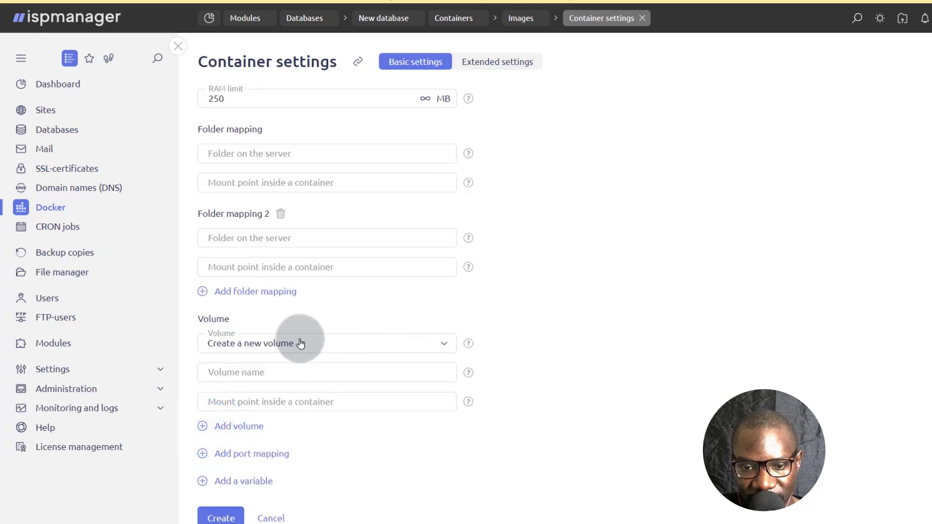
left_click(260, 373)
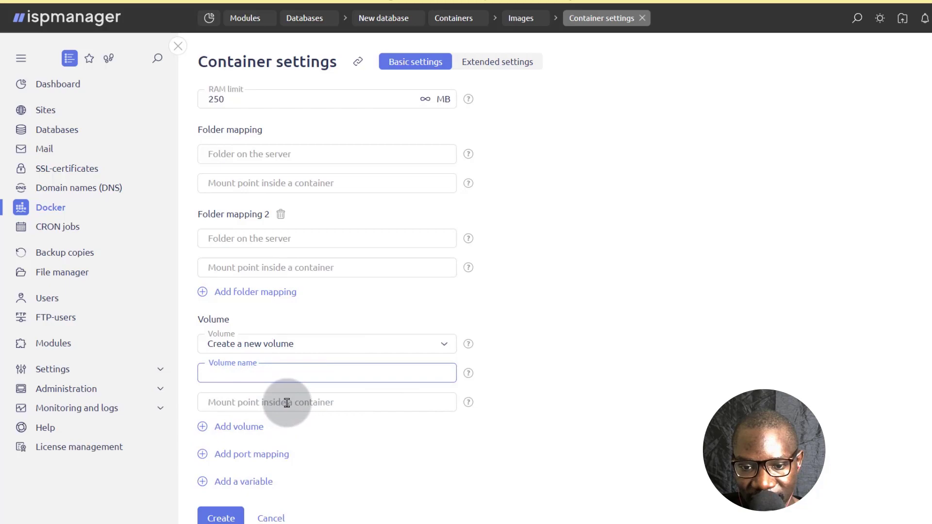
left_click(347, 401)
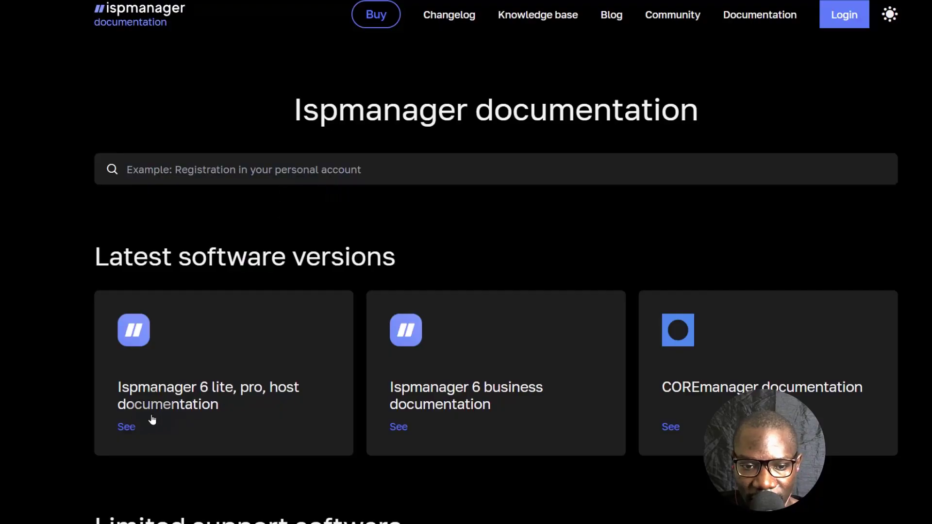
left_click(154, 392)
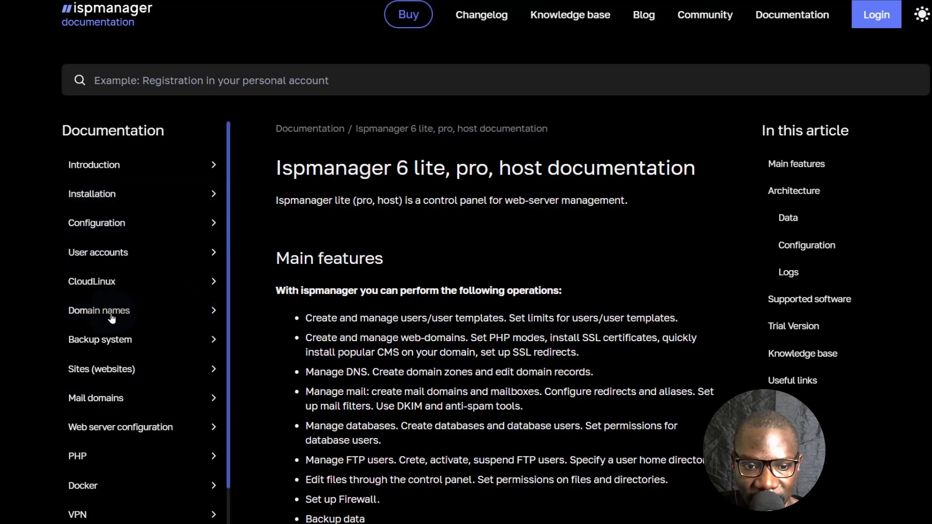
scroll(111, 345, "down", 4)
scroll(111, 345, "down", 1)
scroll(119, 398, "up", 1)
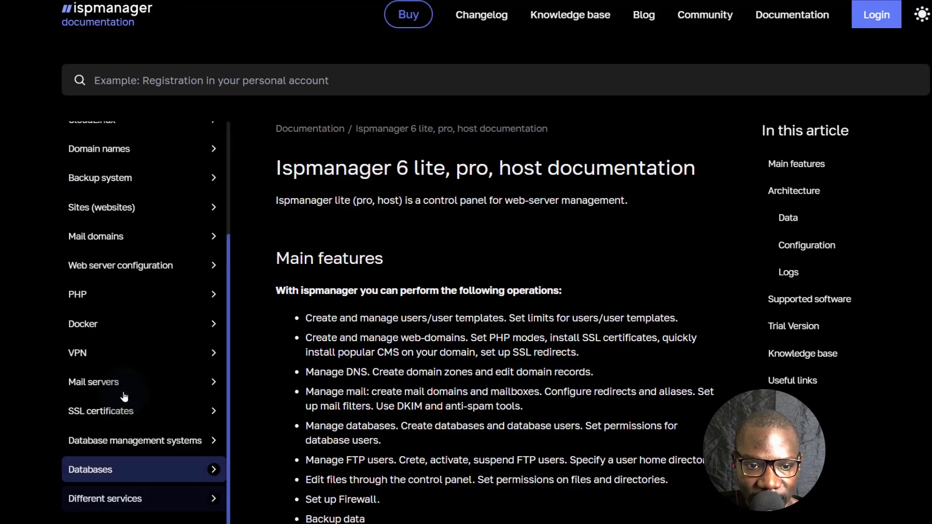
scroll(121, 389, "down", 1)
left_click(92, 261)
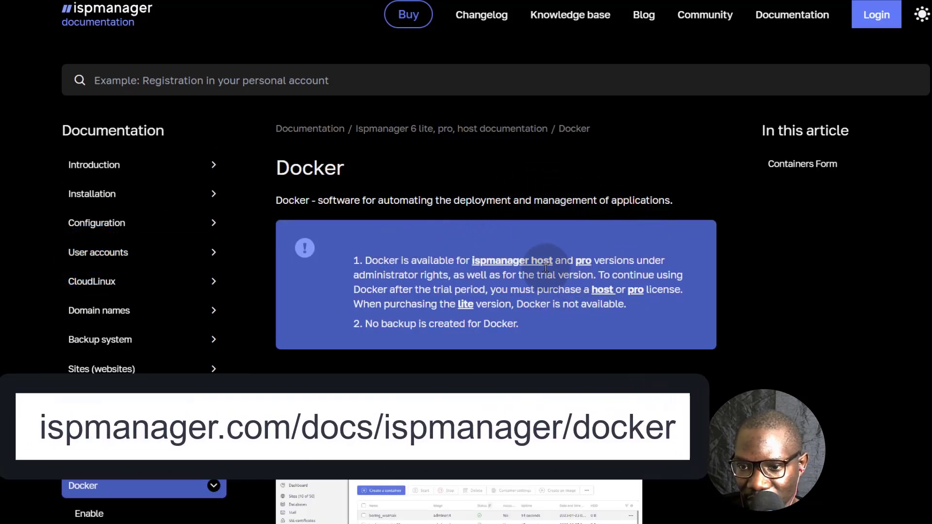
left_click_drag(531, 260, 591, 261)
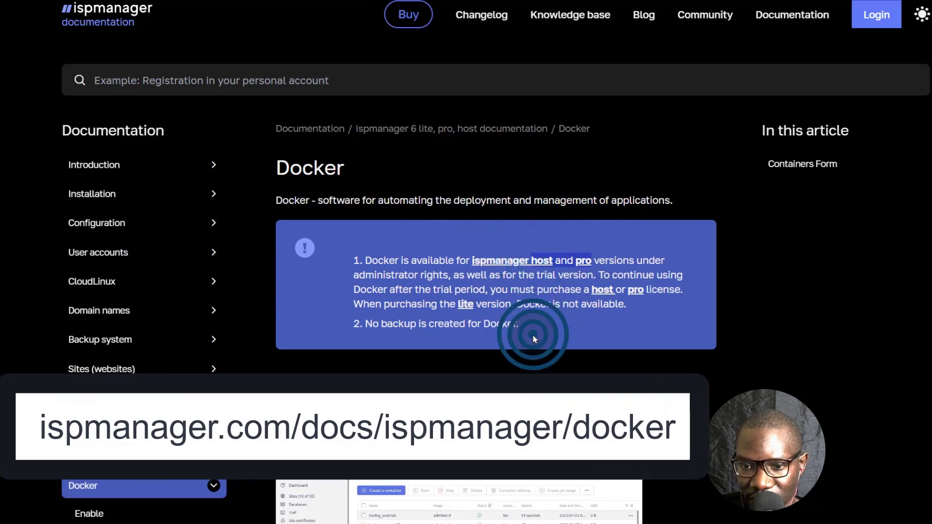
left_click(416, 333)
scroll(506, 345, "down", 1)
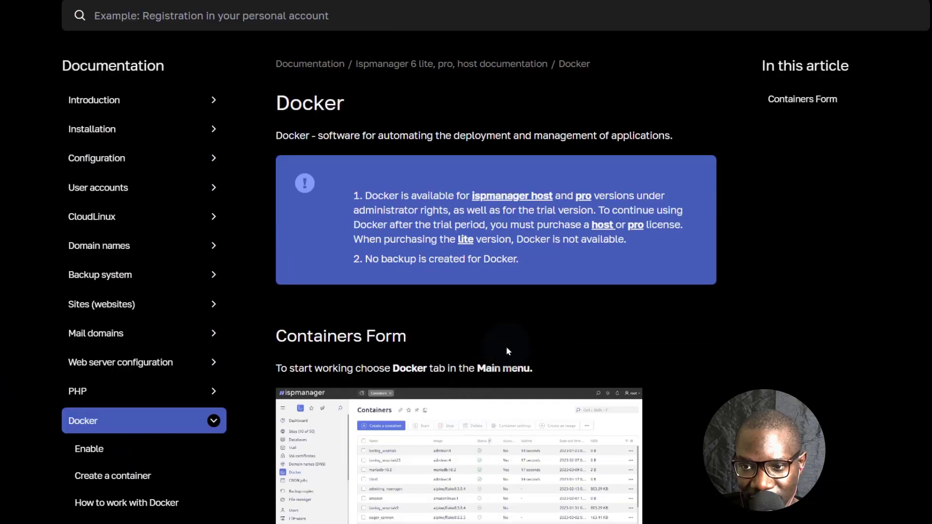
scroll(593, 187, "down", 1)
scroll(486, 291, "down", 5)
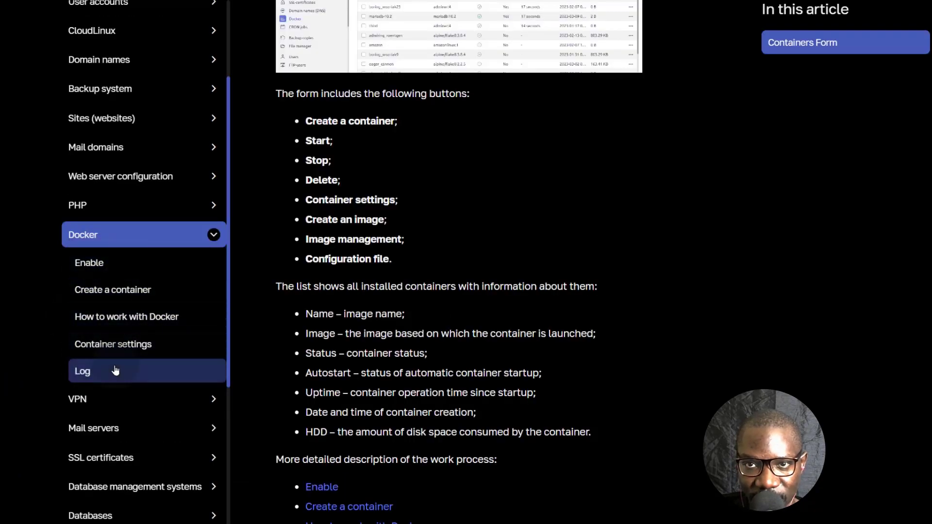
left_click(579, 11)
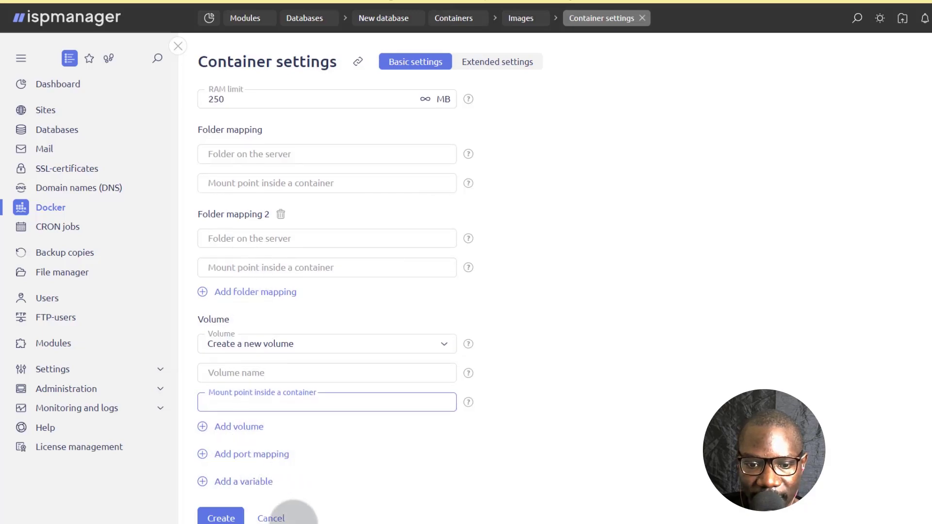
- Create the stoic_golick container from mongo:latest with default settings and select it in the list
left_click(223, 519)
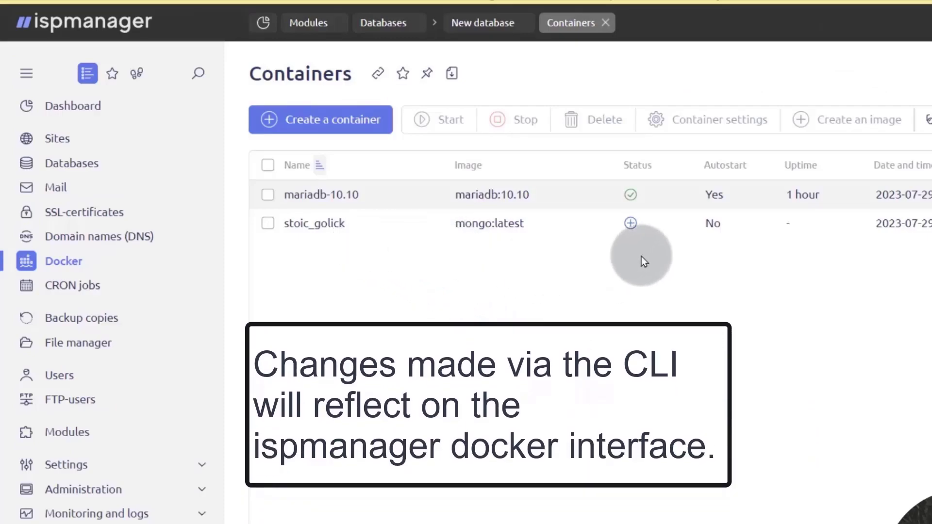
left_click(638, 224)
mouse_move(630, 221)
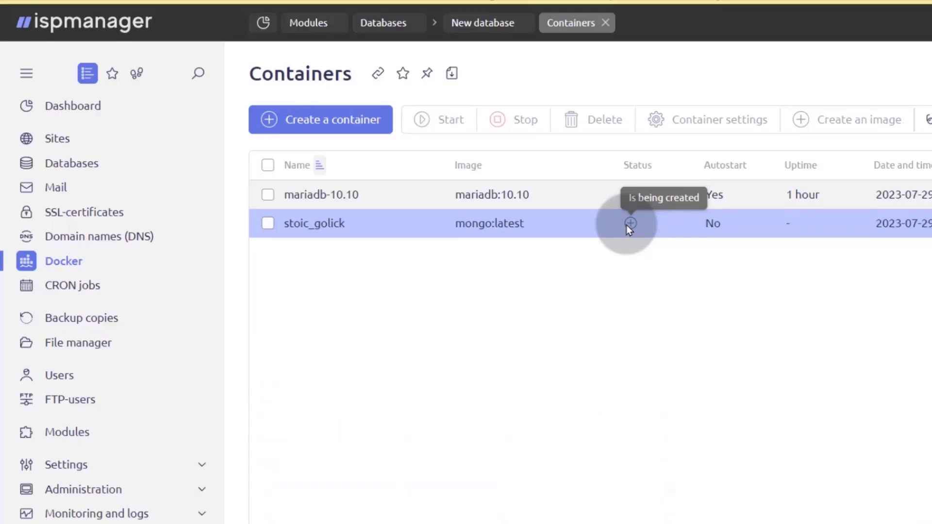
left_click(417, 317)
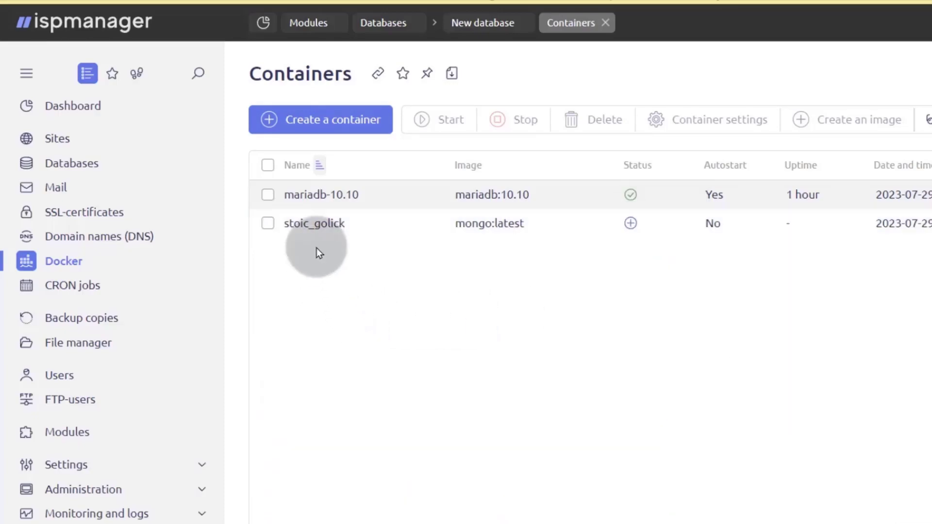
left_click(279, 235)
left_click(274, 225)
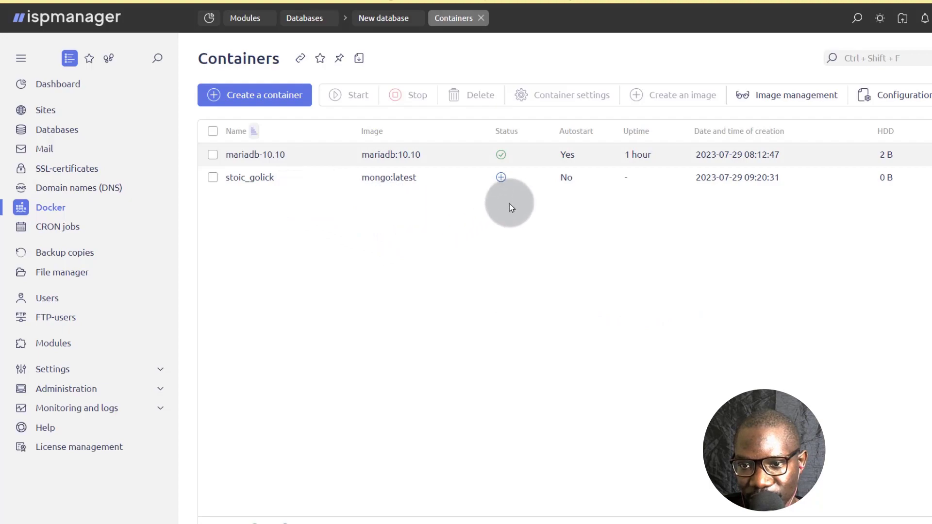
left_click(508, 181)
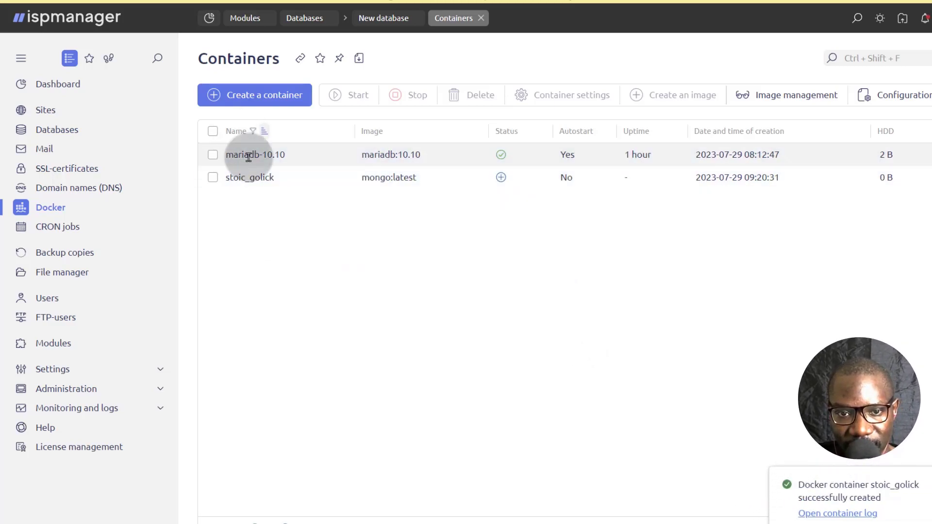
left_click(211, 185)
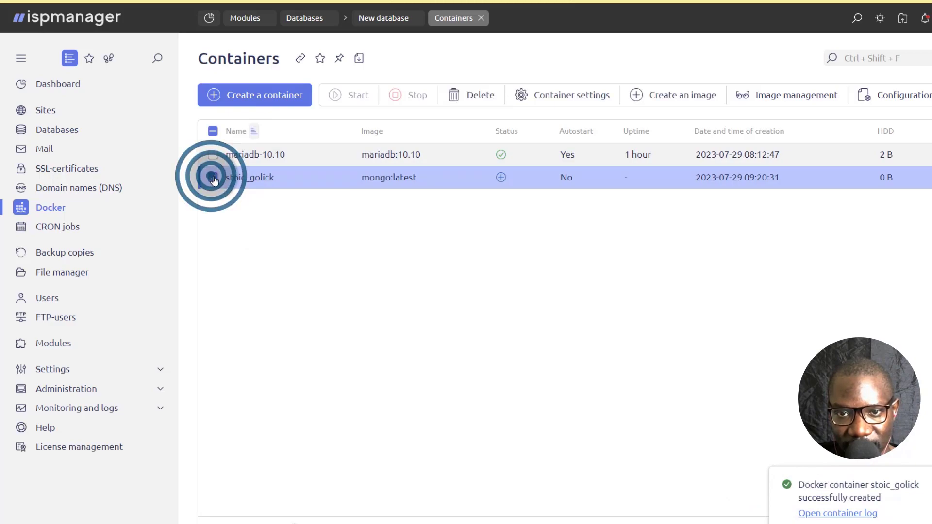
- Set the stoic_golick container's auto start to Restart always and save
left_click(213, 178)
left_click(212, 178)
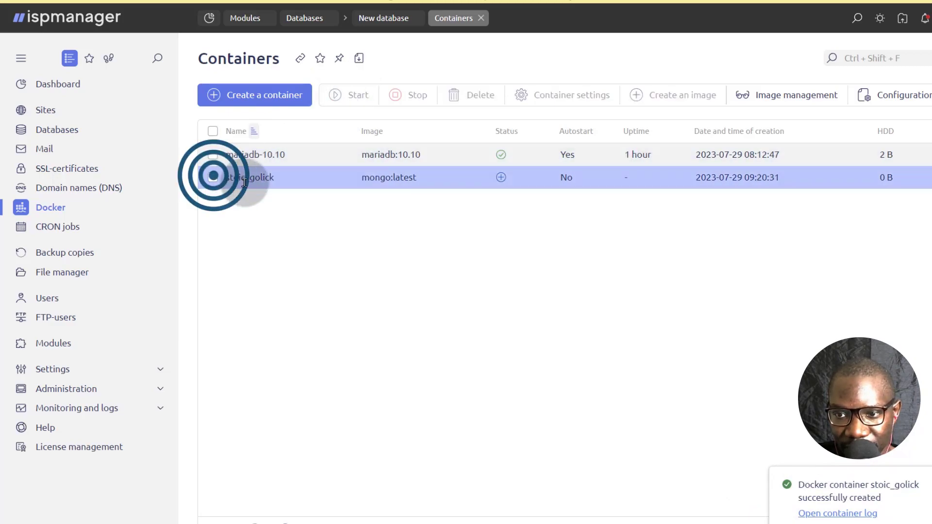
left_click(577, 180)
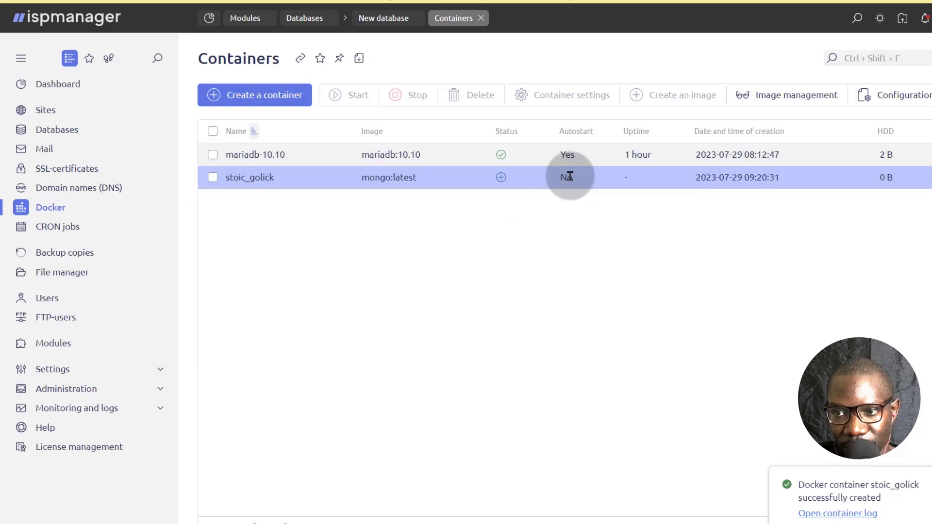
left_click(214, 180)
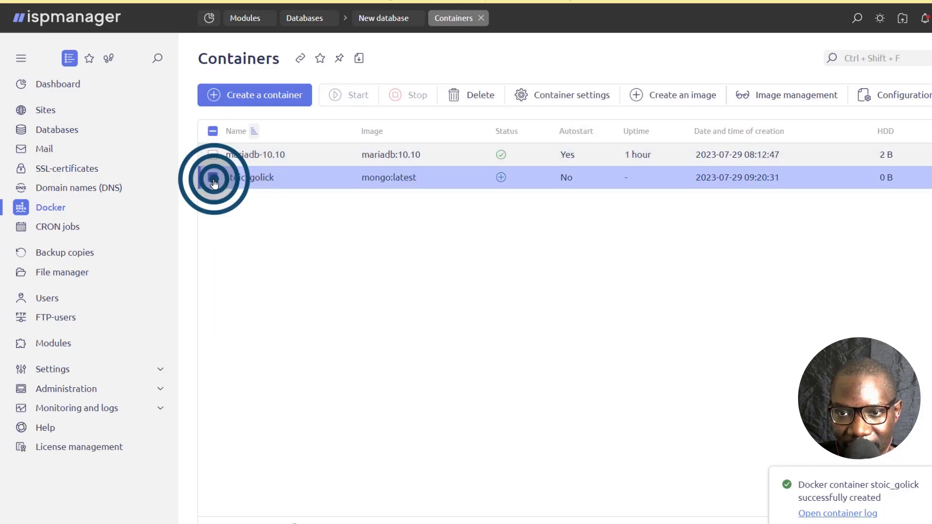
left_click(570, 97)
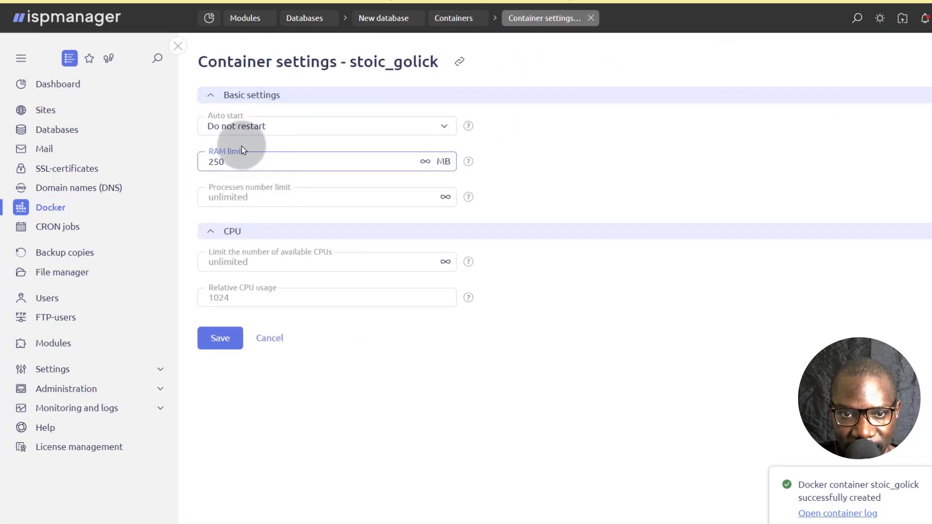
left_click(234, 128)
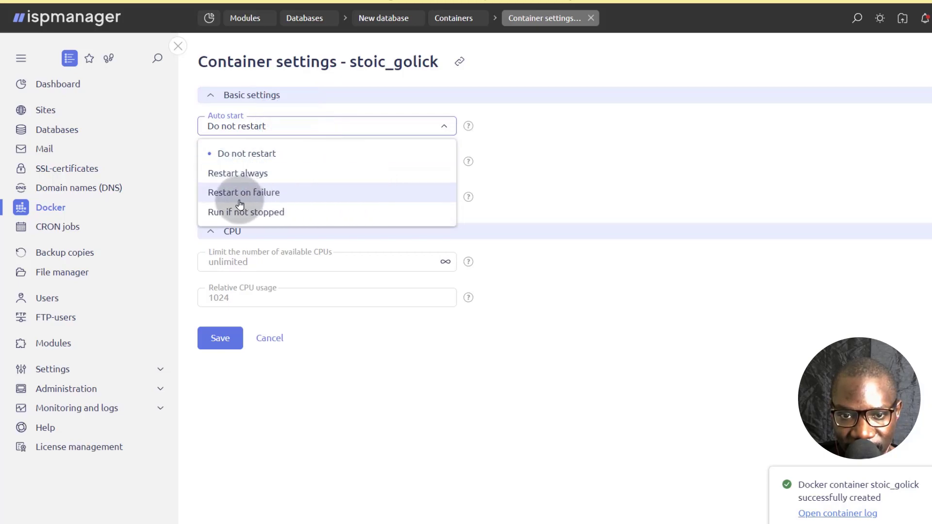
left_click(247, 173)
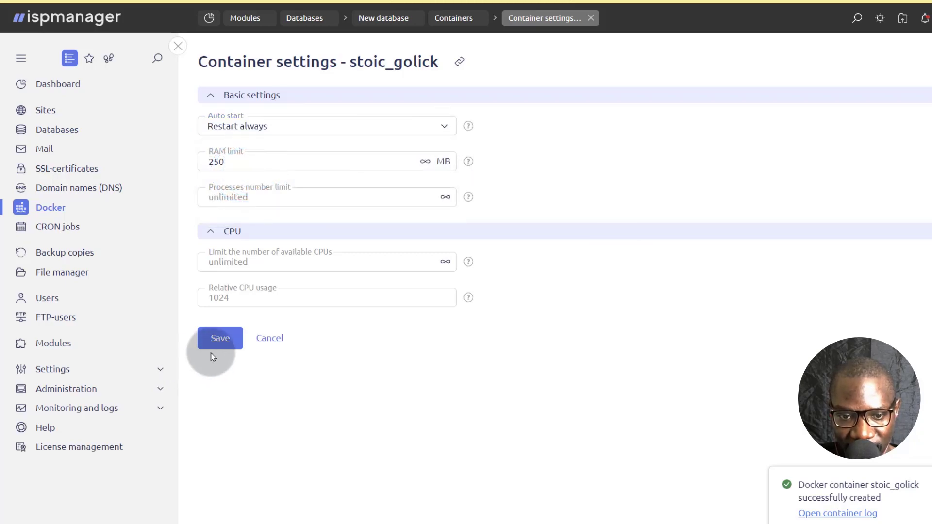
left_click(218, 340)
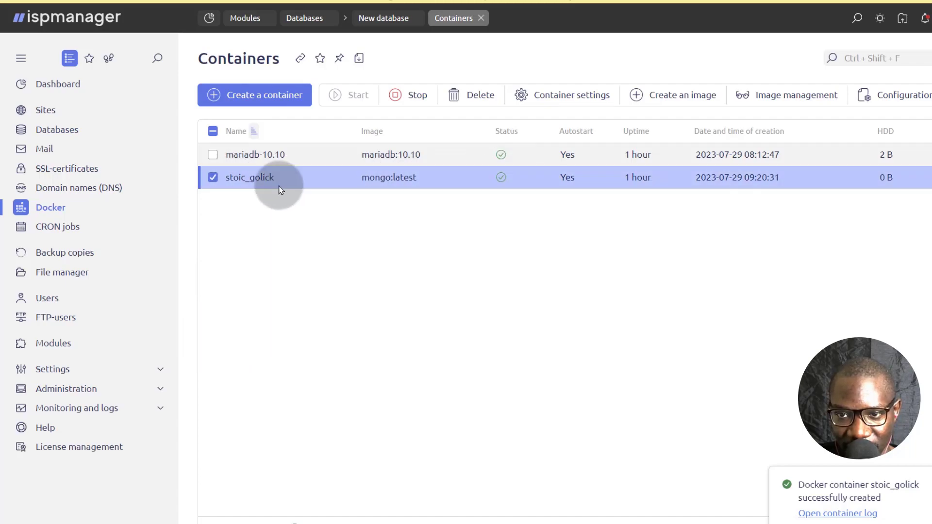
- Suspend stoic_golick with confirmation, then clear its selection
left_click(412, 94)
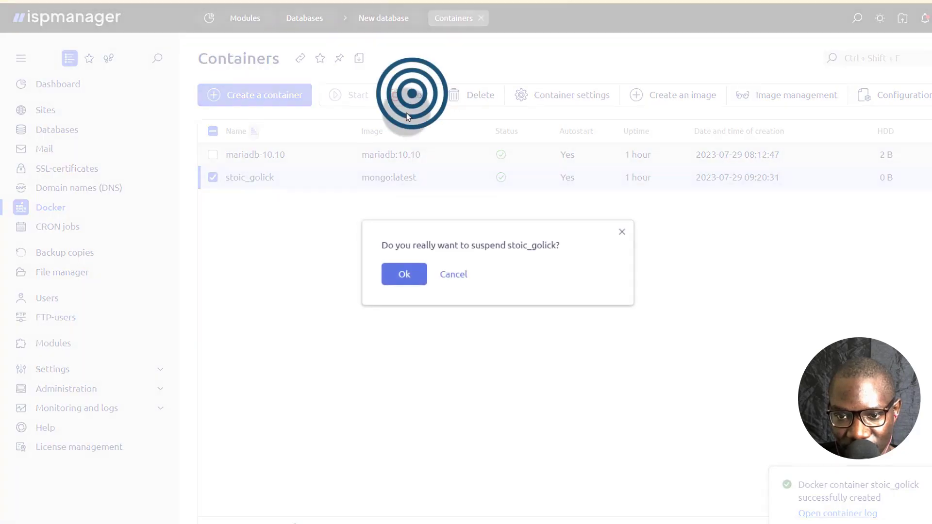
left_click(402, 275)
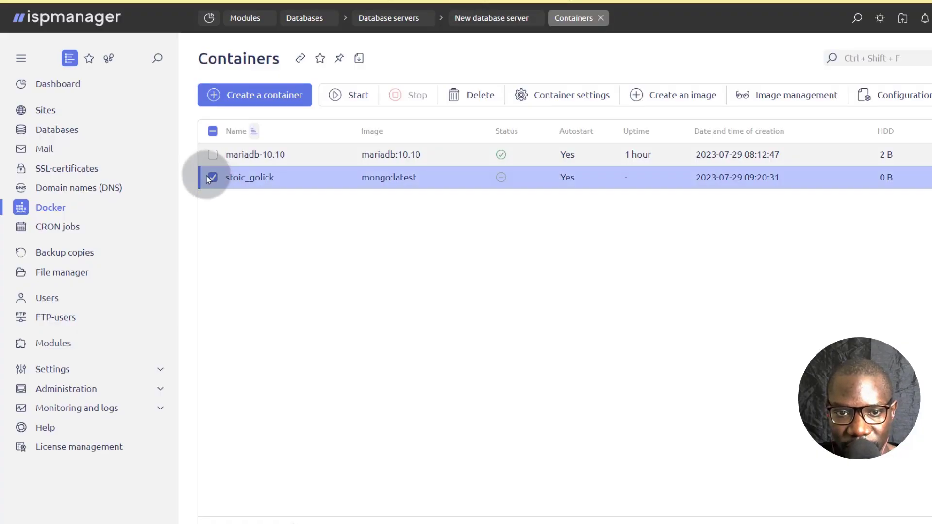
left_click(212, 177)
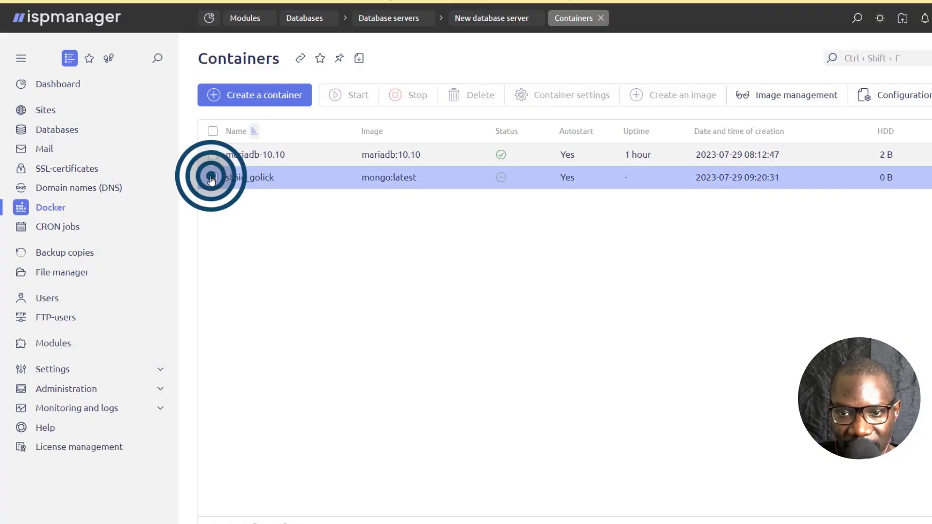
- Start a new container from the redis image, leaving auto start at Do not restart
left_click(260, 99)
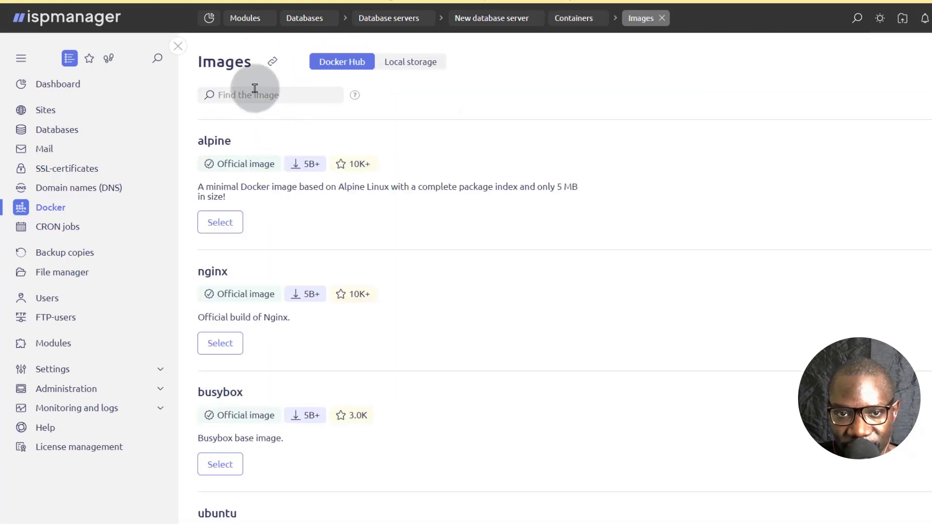
left_click(254, 88)
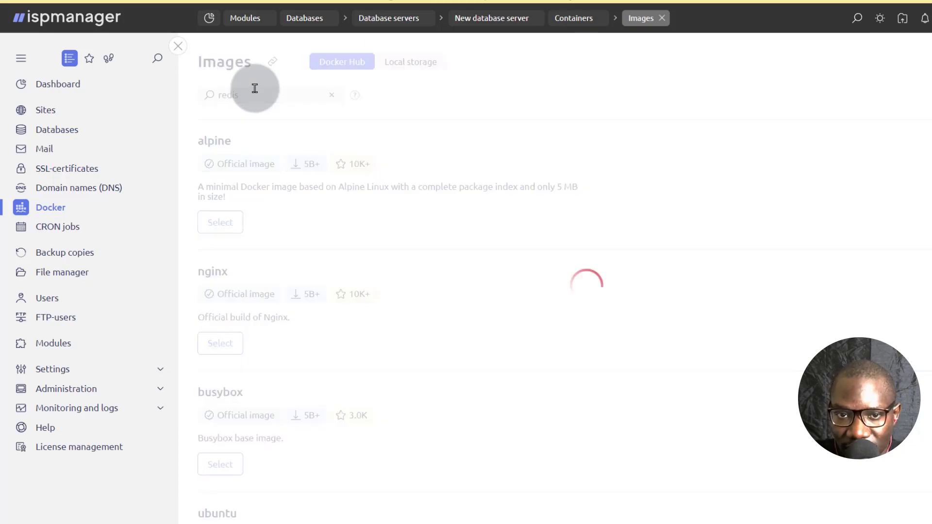
left_click(216, 214)
left_click(216, 213)
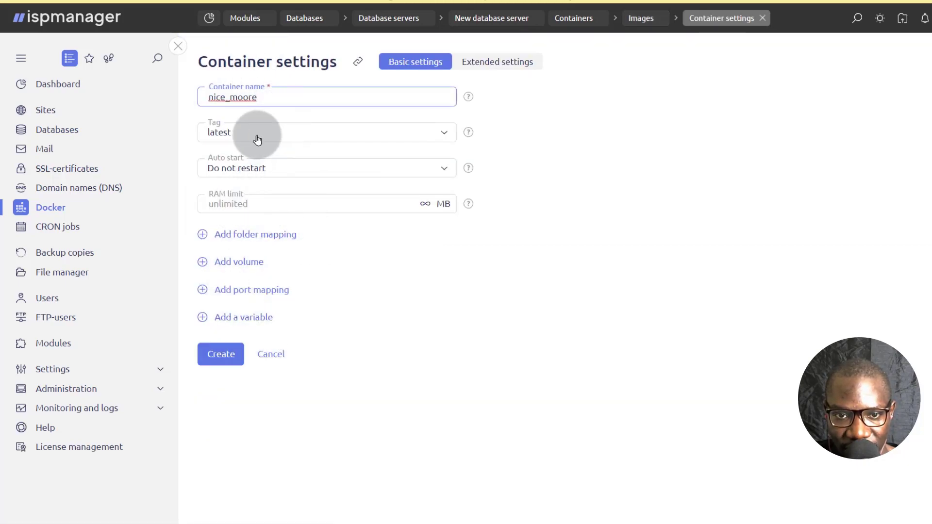
left_click(275, 167)
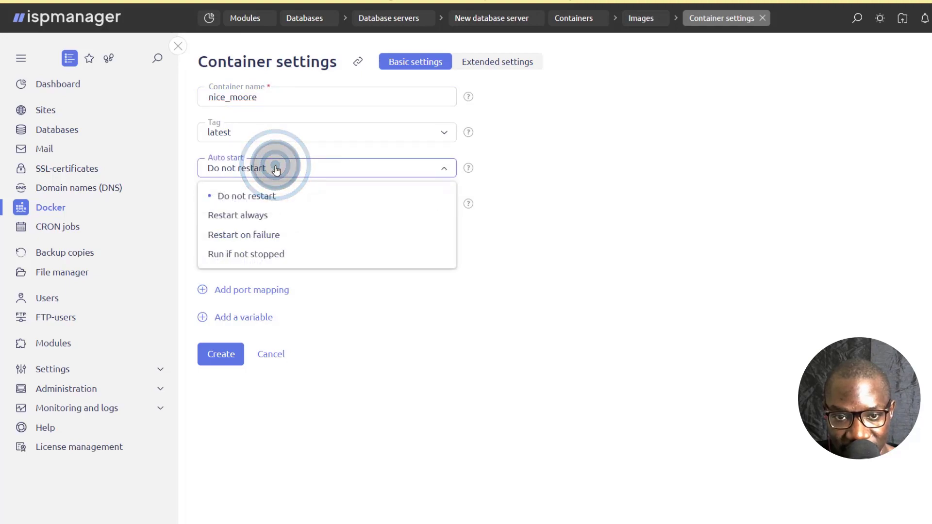
left_click(275, 167)
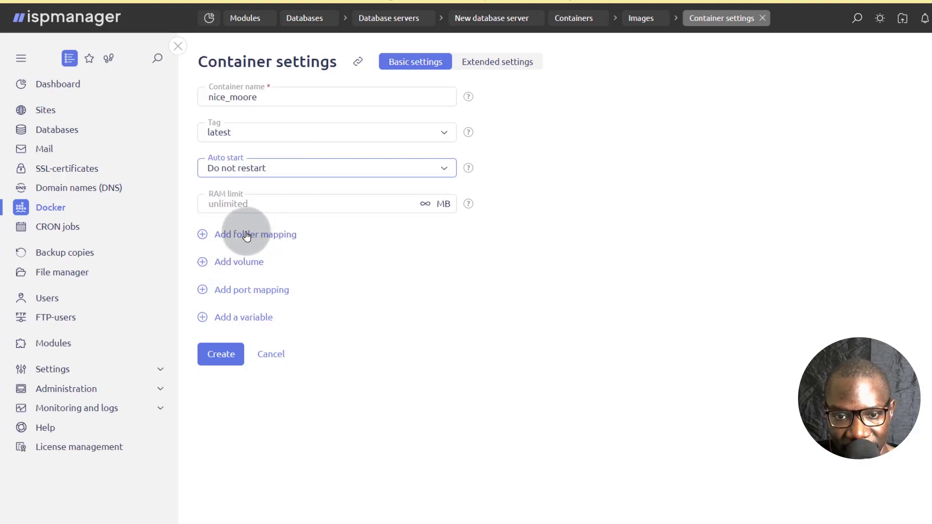
- Add a port mapping row and create the nice_moore redis:latest container
left_click(204, 291)
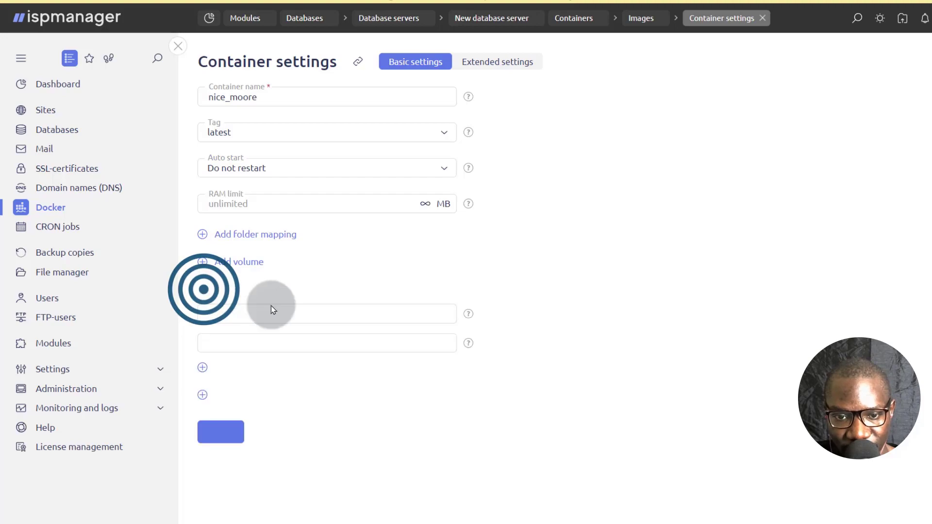
left_click(234, 313)
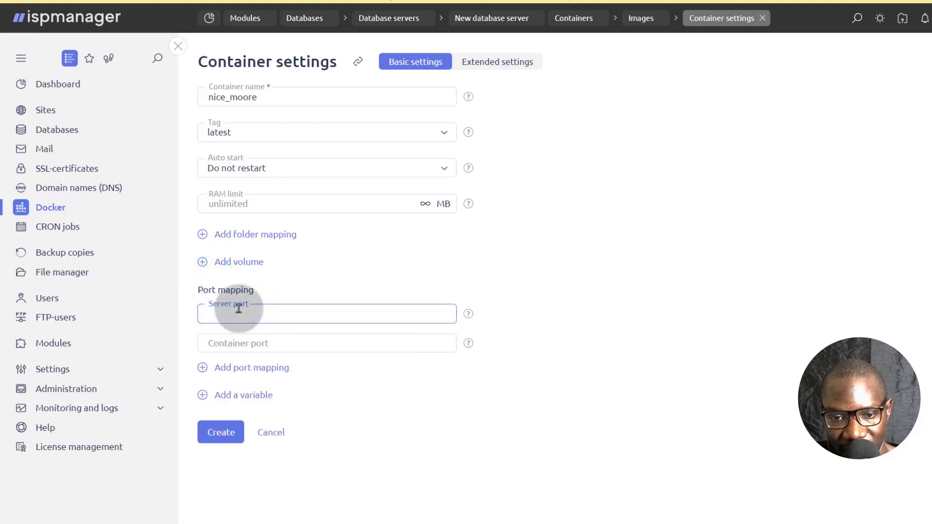
left_click(233, 340)
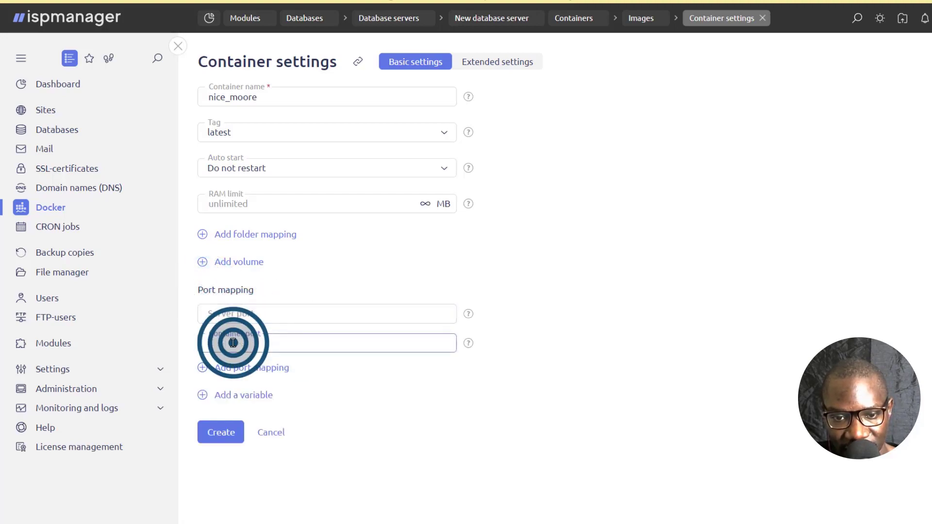
left_click(247, 308)
left_click(550, 303)
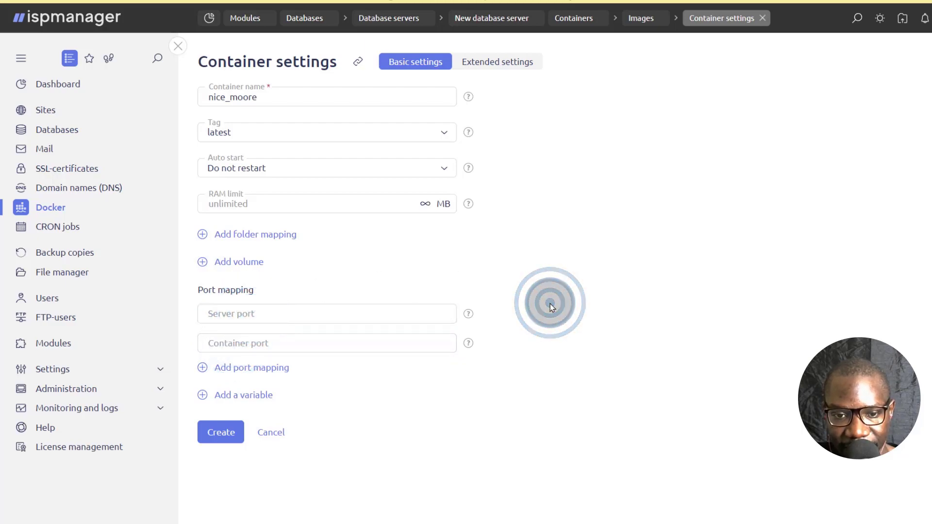
left_click(220, 432)
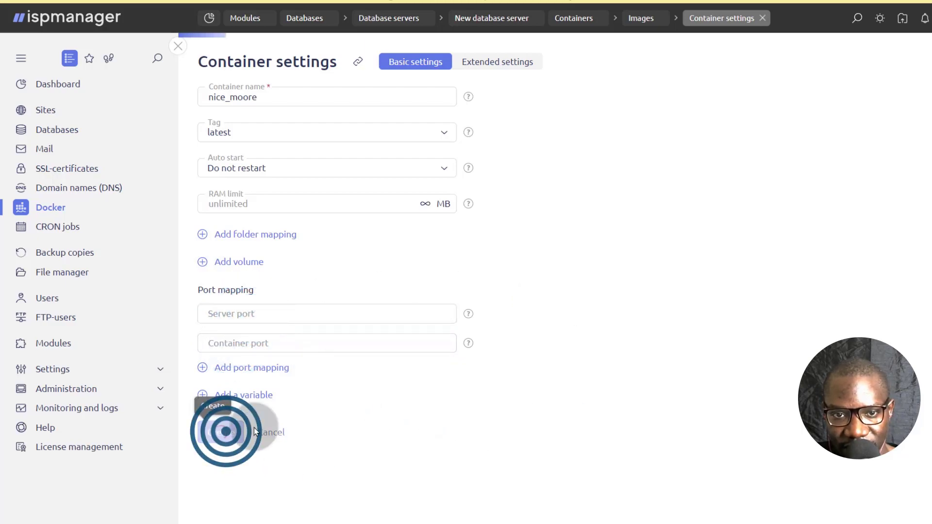
left_click(210, 200)
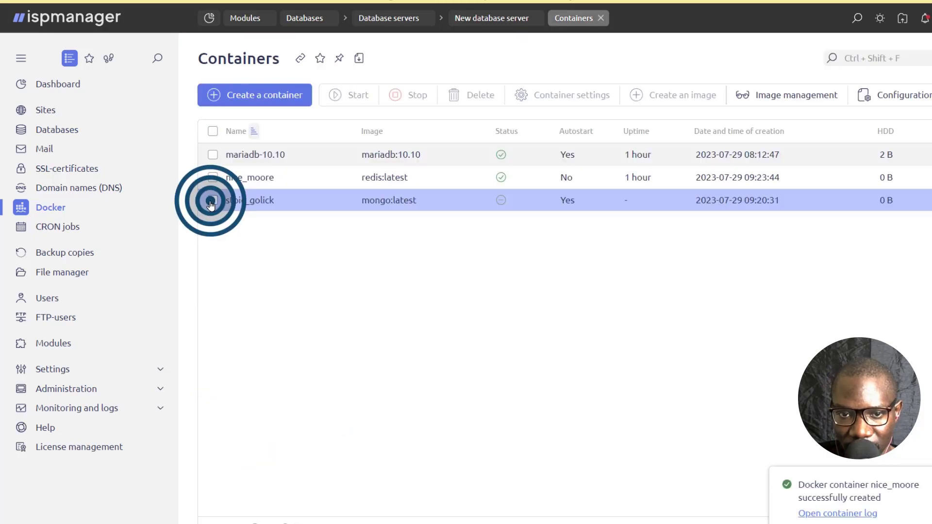
left_click(314, 317)
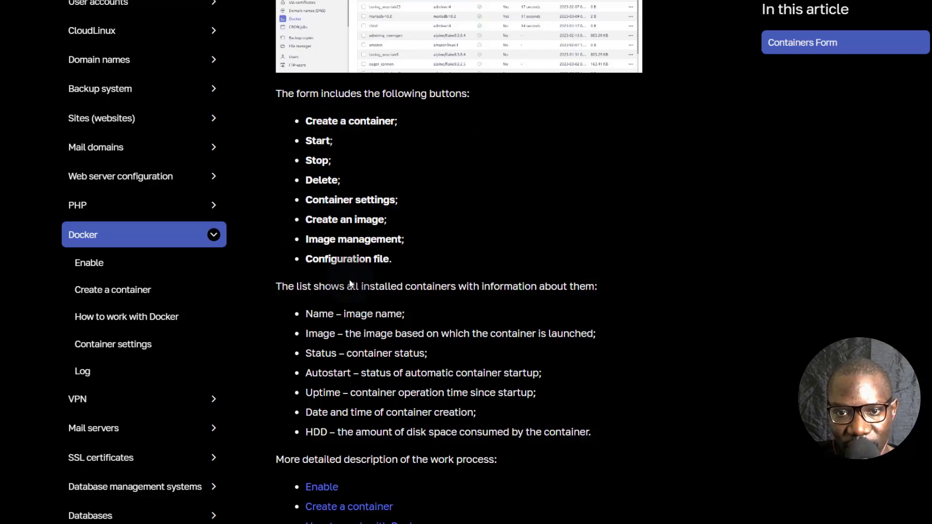
- Scroll through the Docker article's Containers form section to review the list columns
scroll(349, 301, "up", 5)
scroll(353, 300, "down", 7)
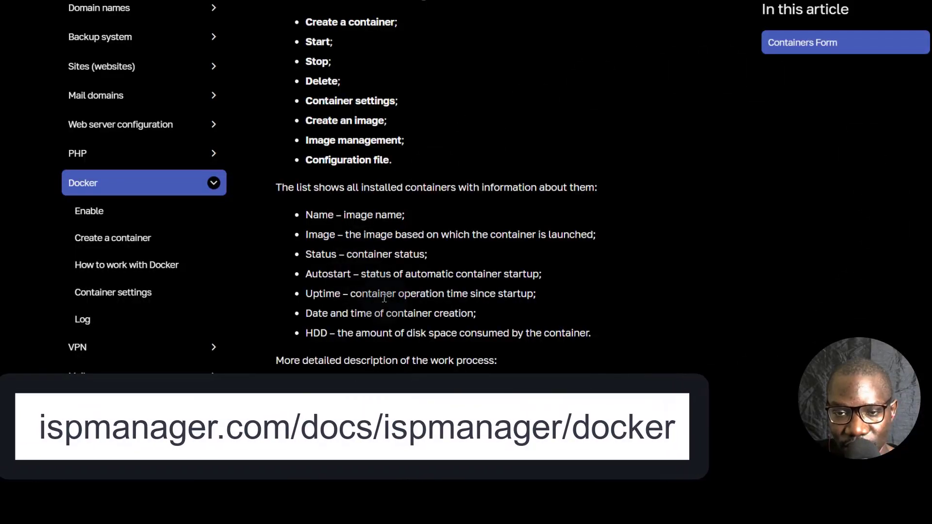
scroll(523, 374, "up", 10)
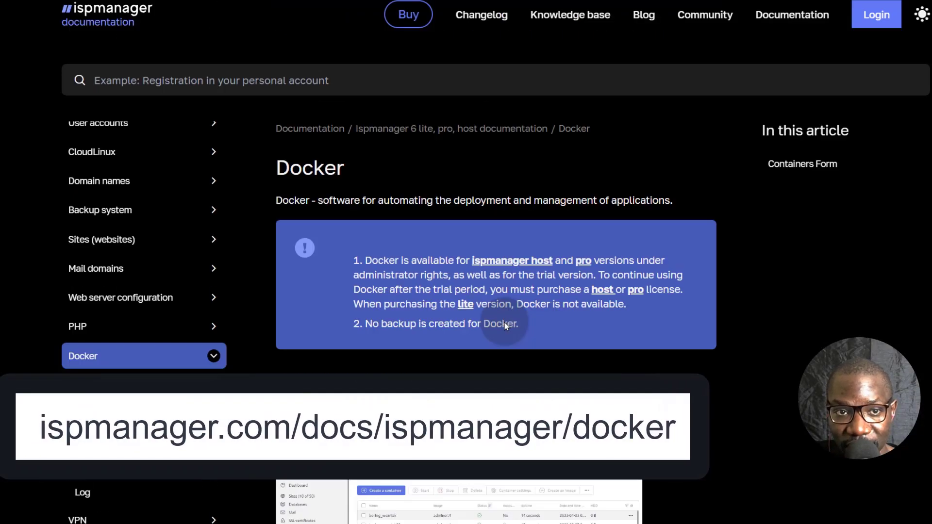
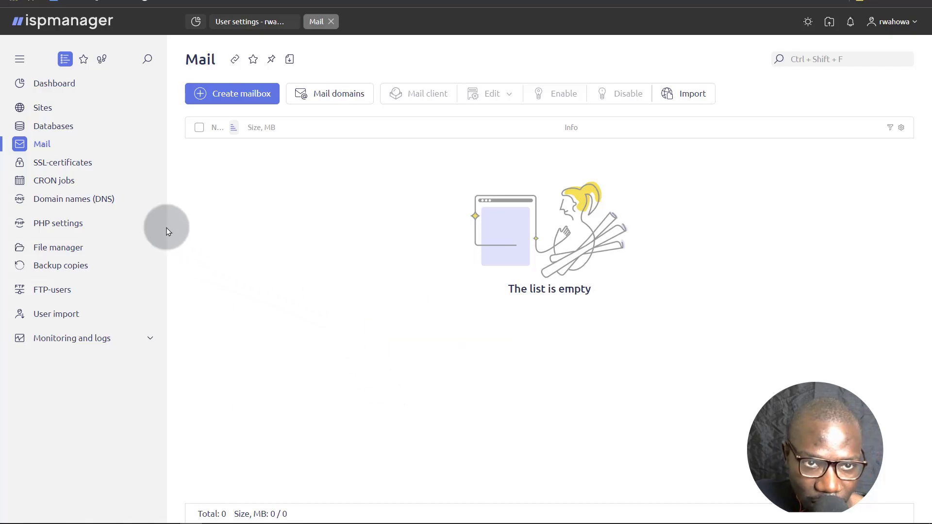
- Copy the site name test.tutoryou.xyz from the Sites list and open the empty Mail domains list
left_click(44, 142)
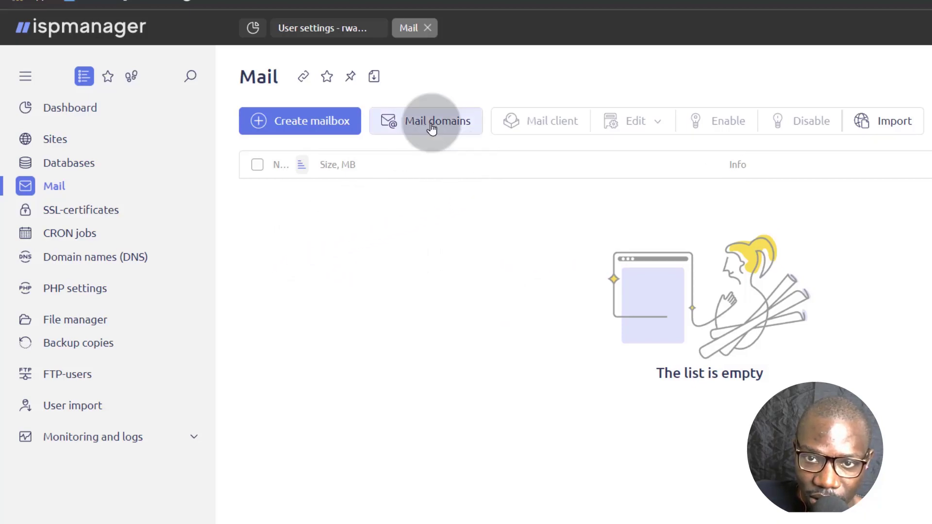
left_click(54, 139)
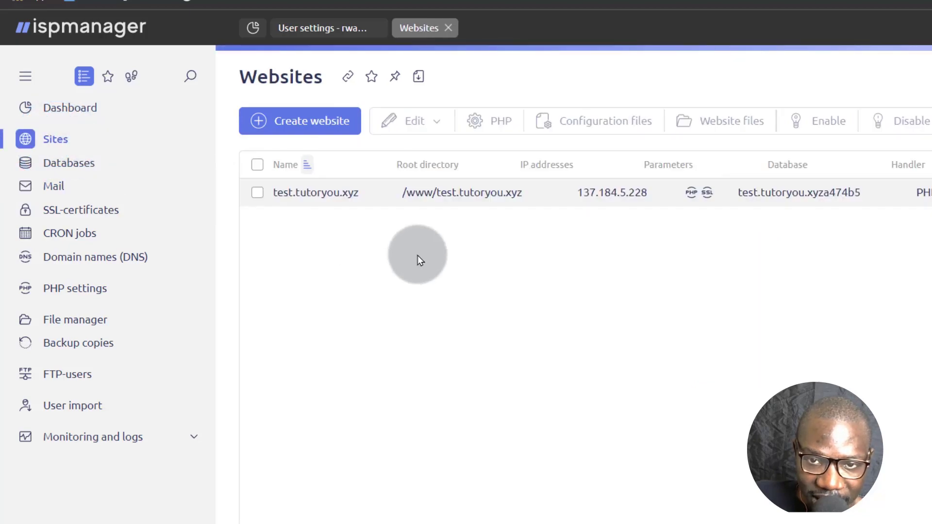
left_click(271, 192)
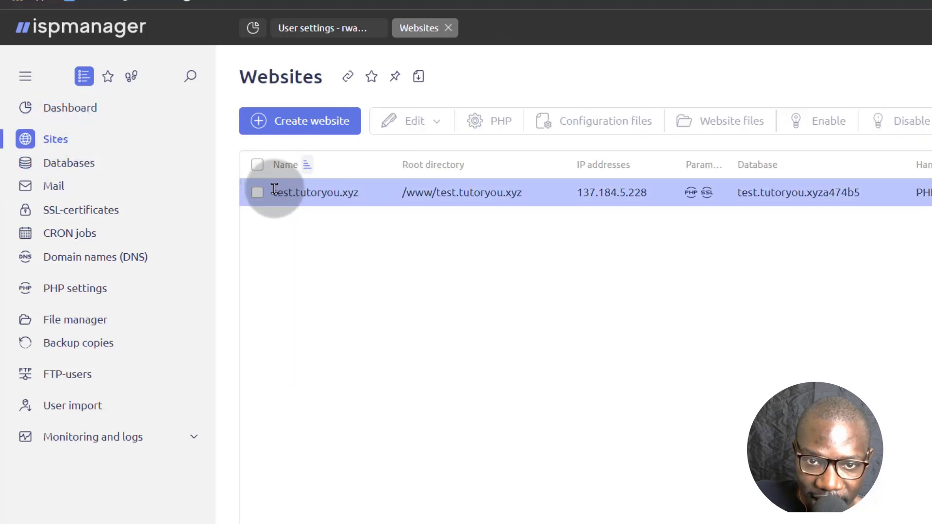
left_click(273, 190)
left_click_drag(272, 189, 363, 191)
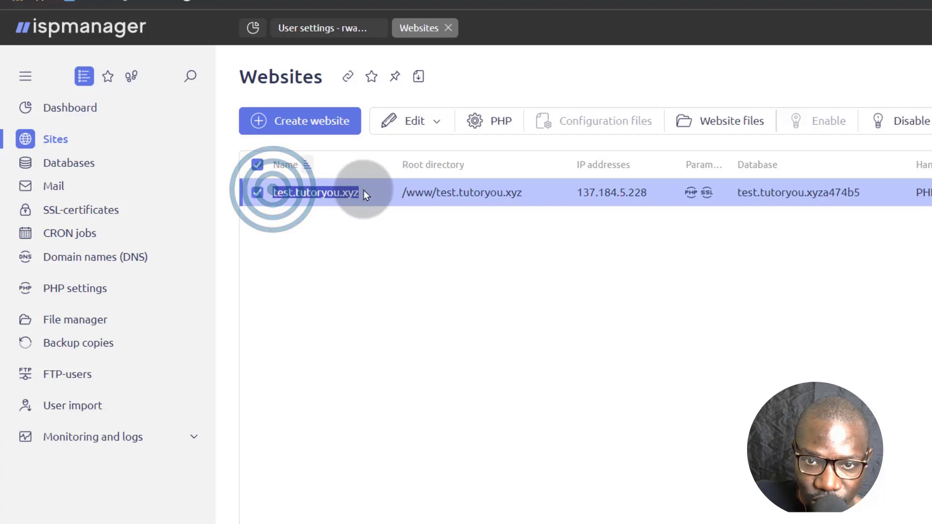
right_click(346, 192)
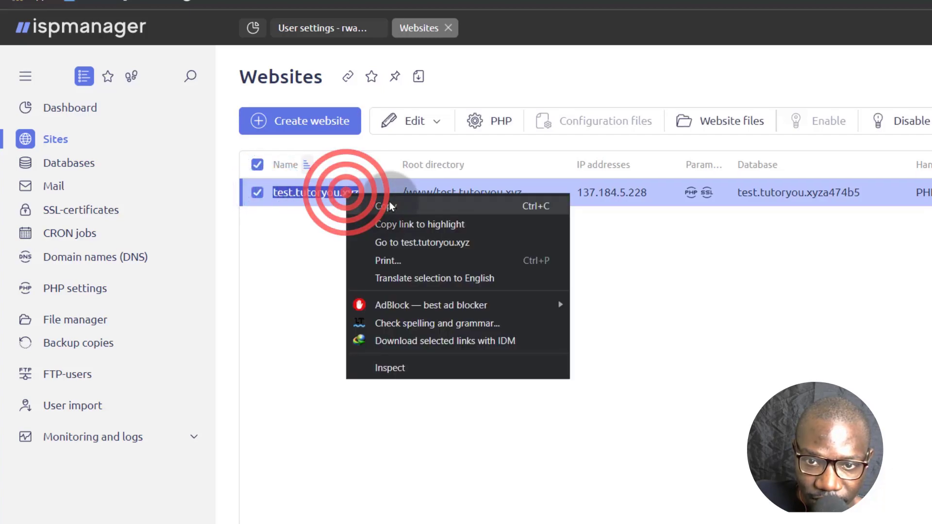
left_click(389, 199)
left_click(54, 186)
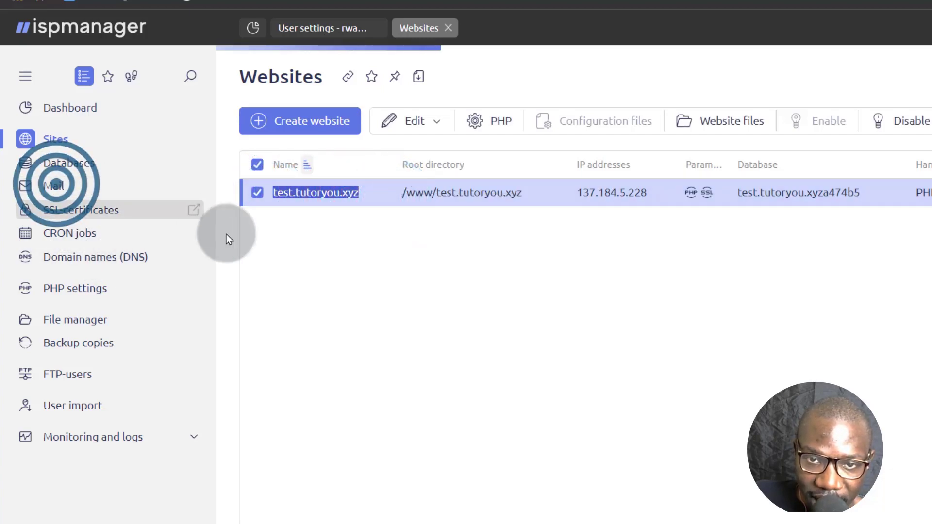
left_click(425, 121)
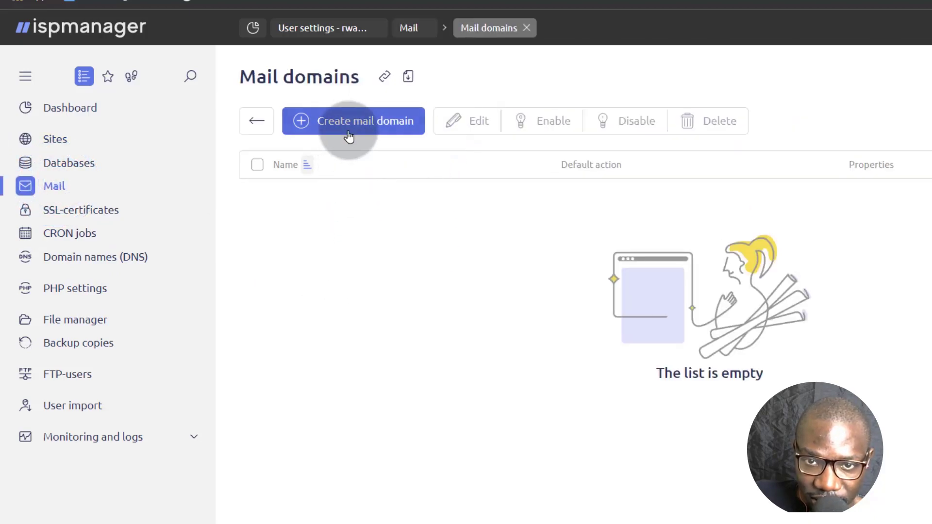
- Start a new mail domain named test.tutoryou.xyz on IP 137.184.5.228
left_click(350, 121)
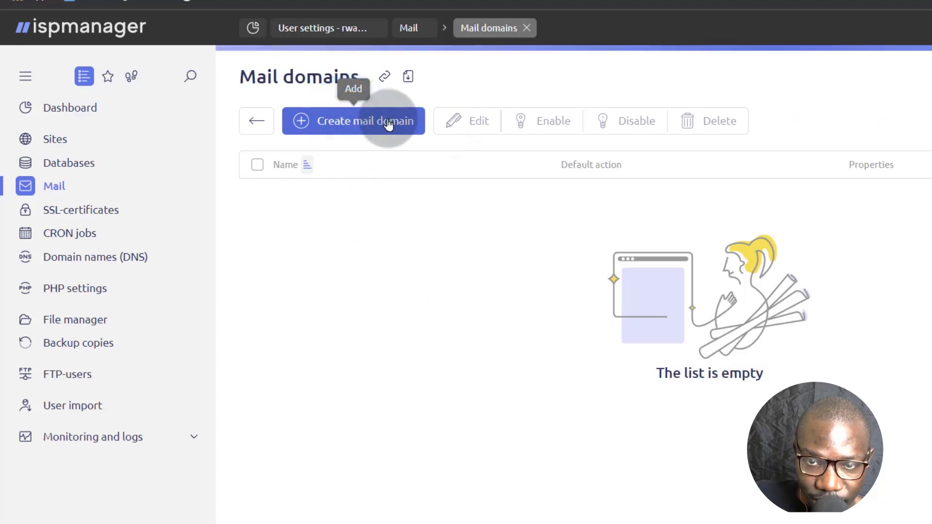
right_click(293, 122)
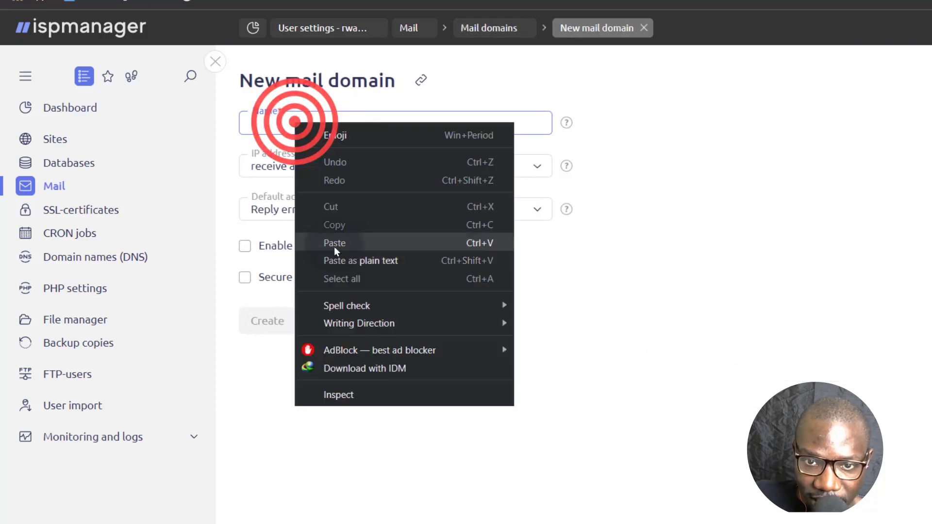
left_click(324, 239)
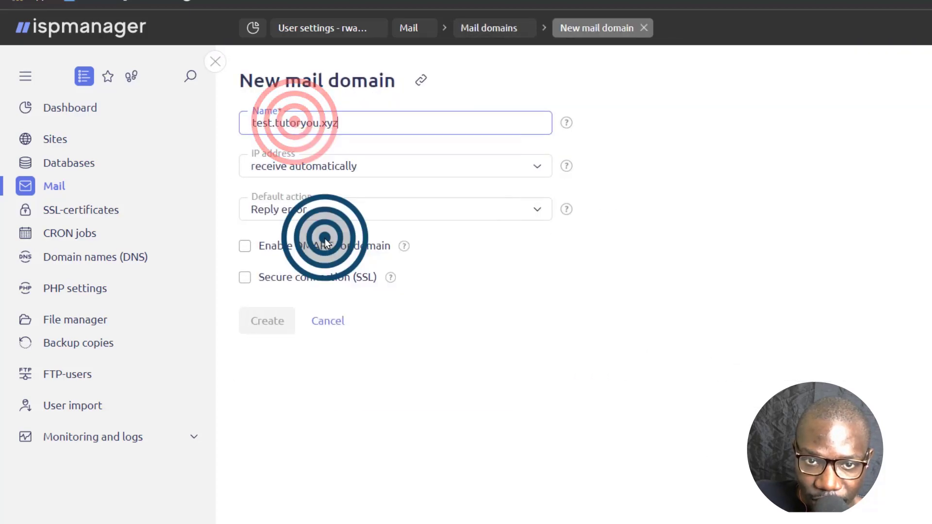
left_click(394, 165)
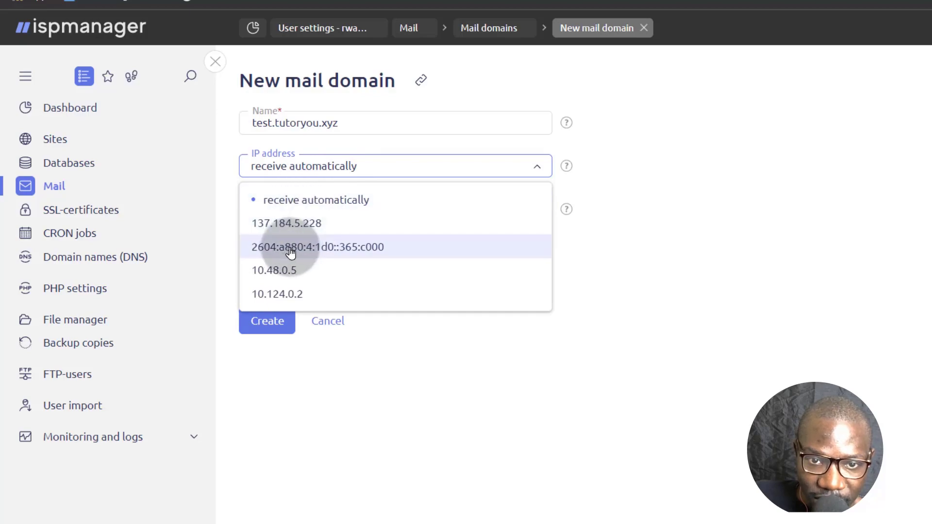
left_click(293, 223)
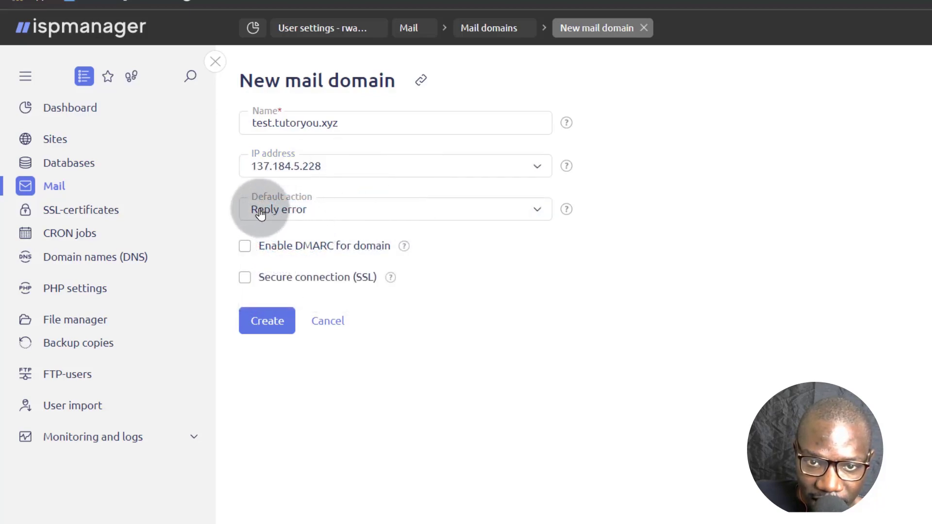
- Keep Reply error as the default action and enable DMARC and SSL
left_click(321, 211)
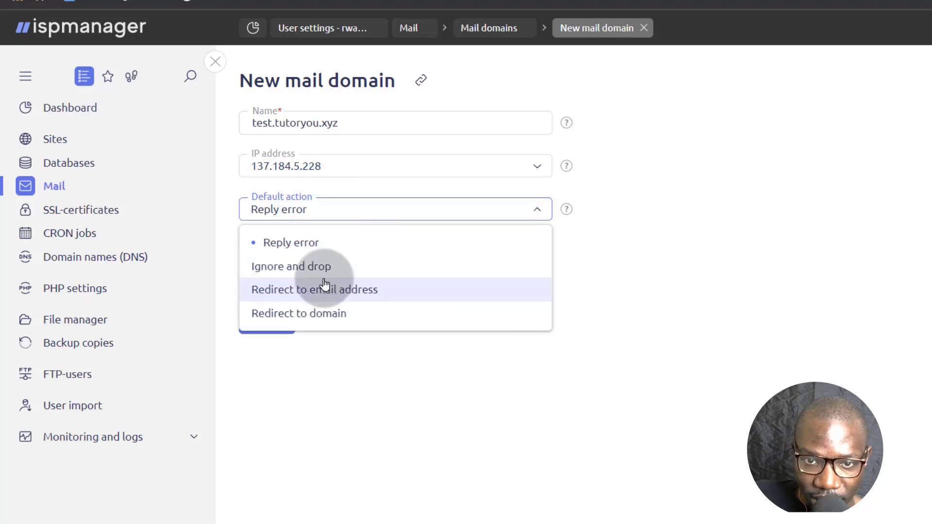
left_click(278, 242)
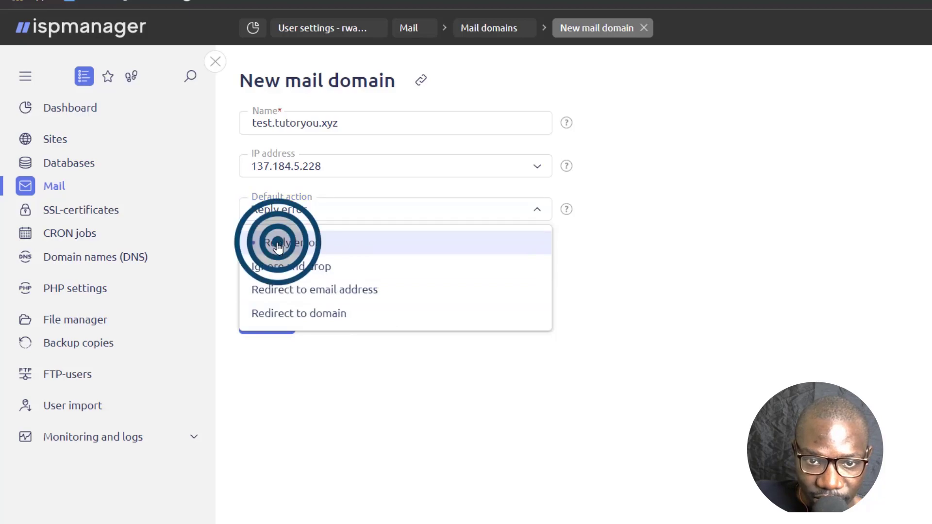
left_click(689, 280)
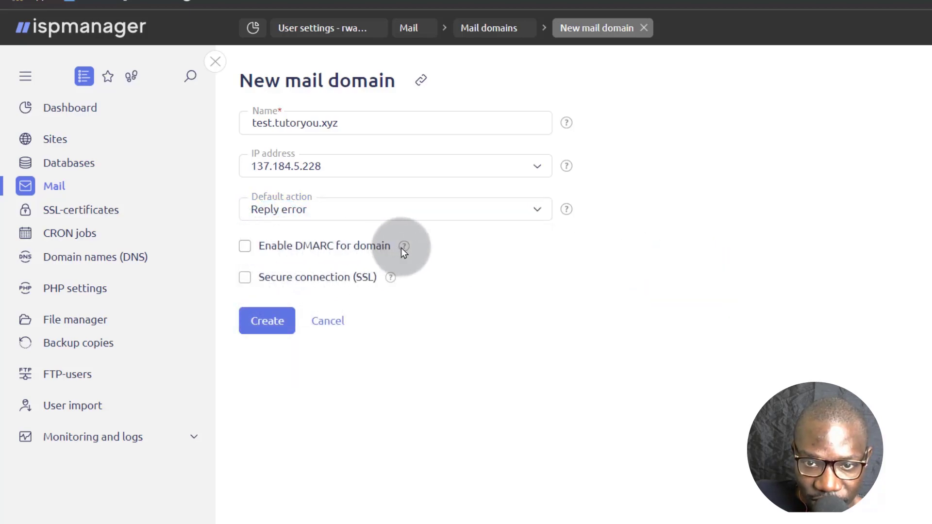
left_click(244, 246)
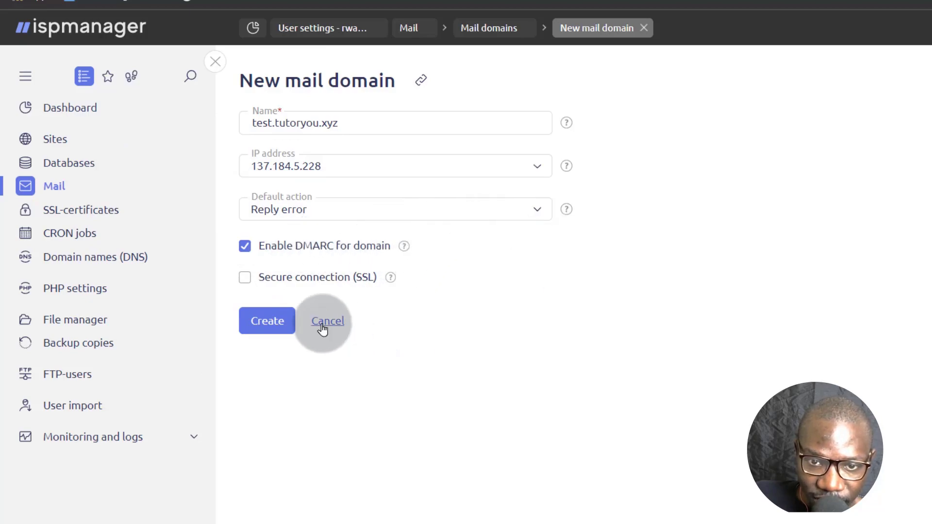
left_click(244, 279)
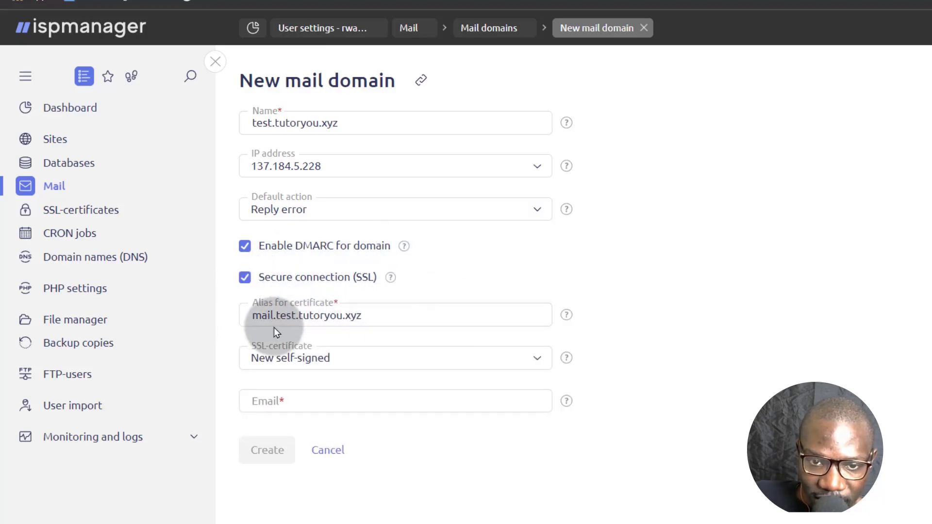
- Copy the 'mail.test.' prefix from the certificate alias
left_click_drag(252, 314, 297, 316)
right_click(292, 316)
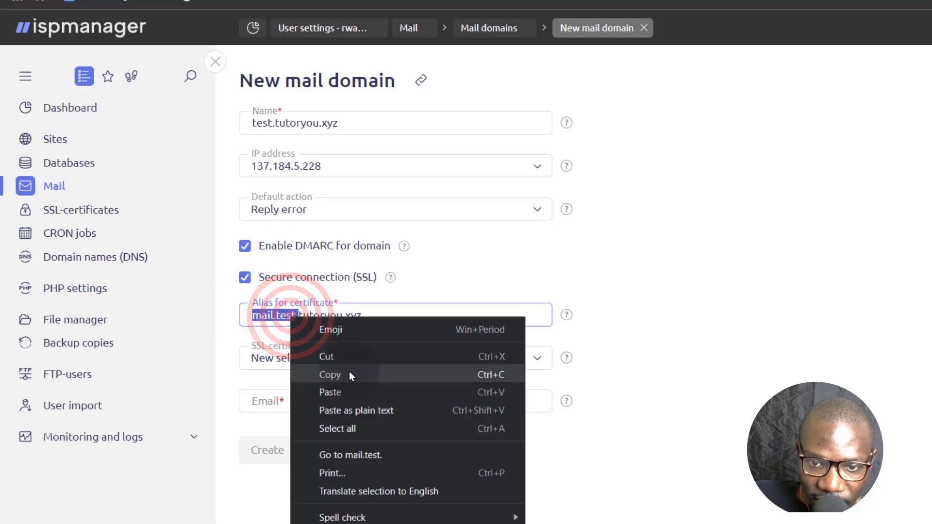
left_click(349, 371)
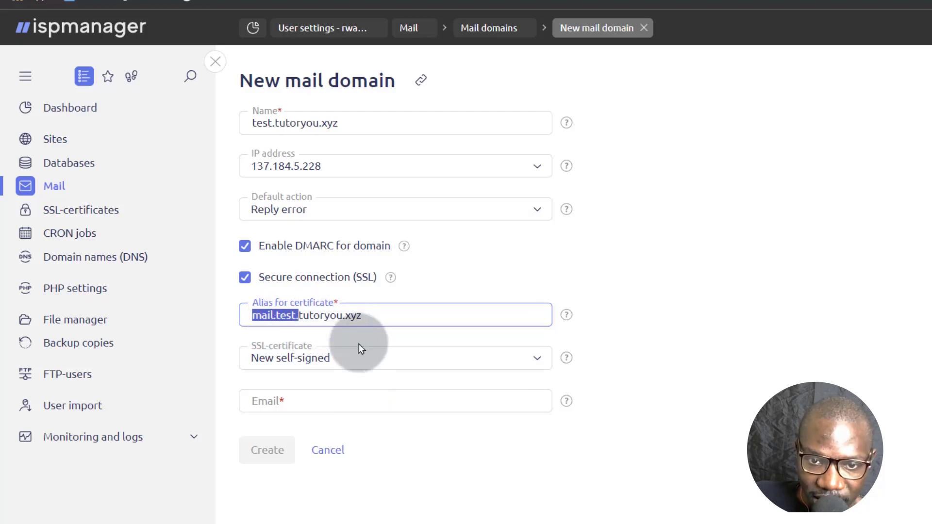
right_click(275, 314)
left_click(316, 368)
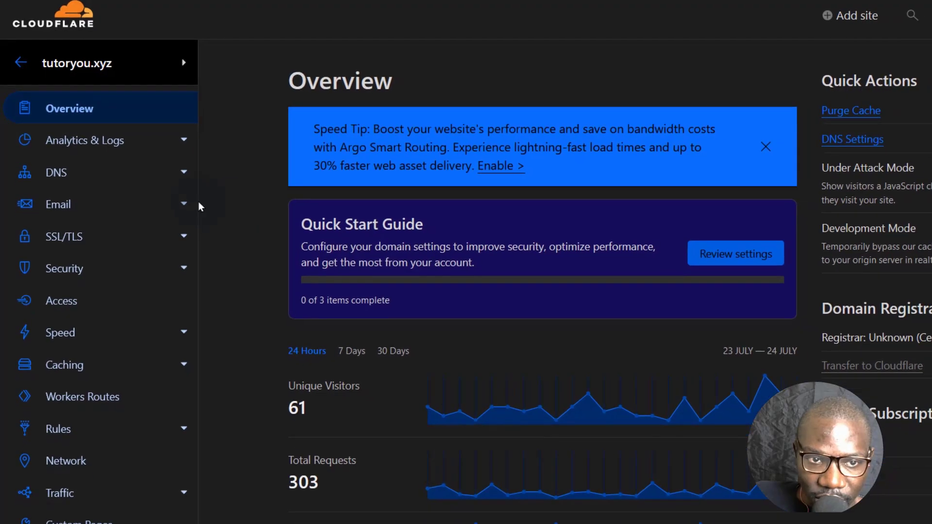
- Add a new Cloudflare DNS record named mail.test
left_click(53, 172)
scroll(776, 272, "down", 4)
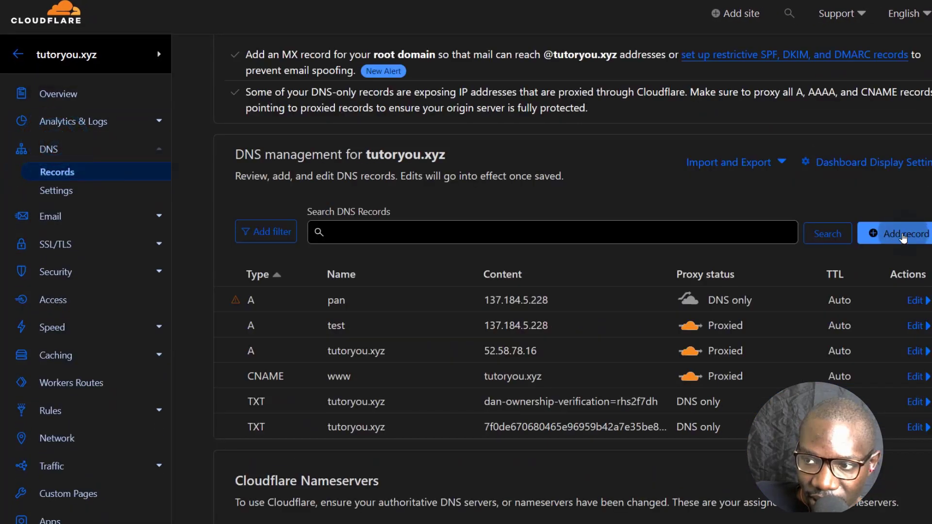
left_click(902, 237)
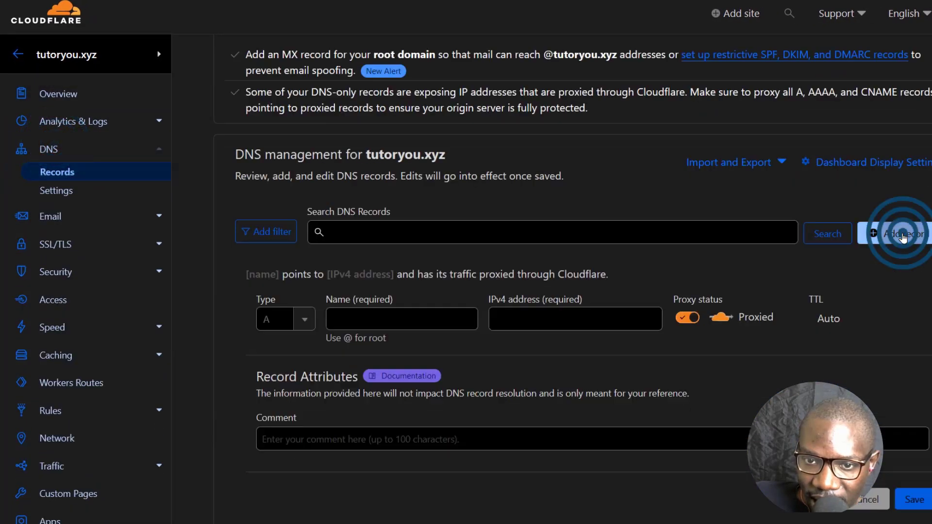
right_click(339, 316)
left_click(400, 132)
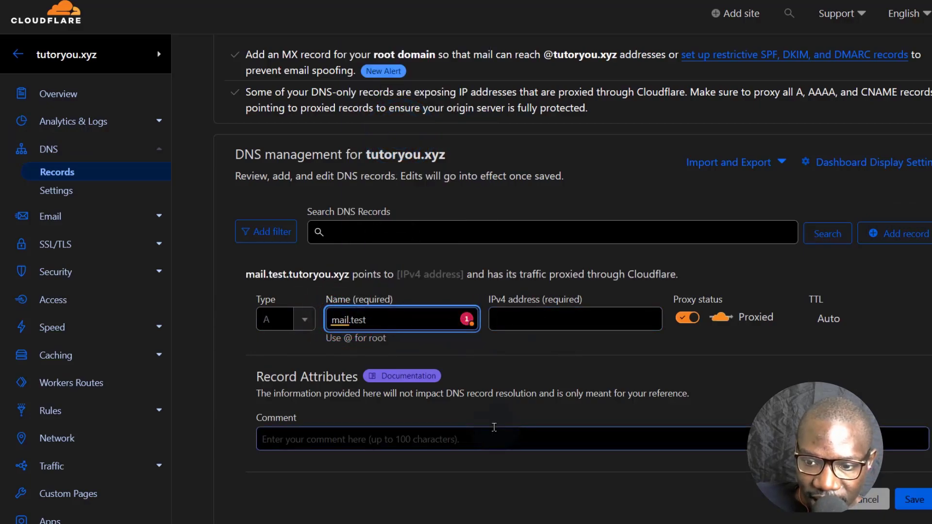
- Set the record's IPv4 address to 137.184.5.228, copied from the pan record, and save it
scroll(494, 427, "down", 4)
left_click(509, 353)
right_click(509, 353)
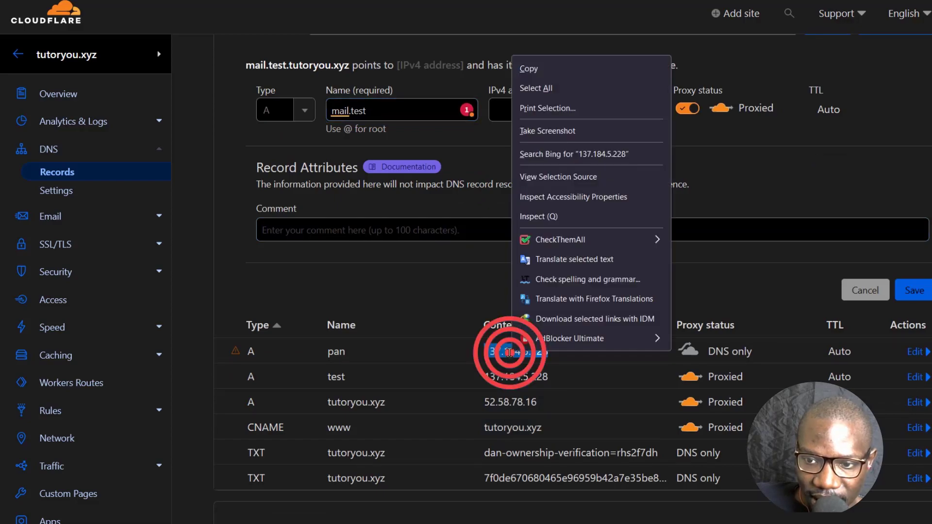
left_click(552, 63)
left_click(519, 104)
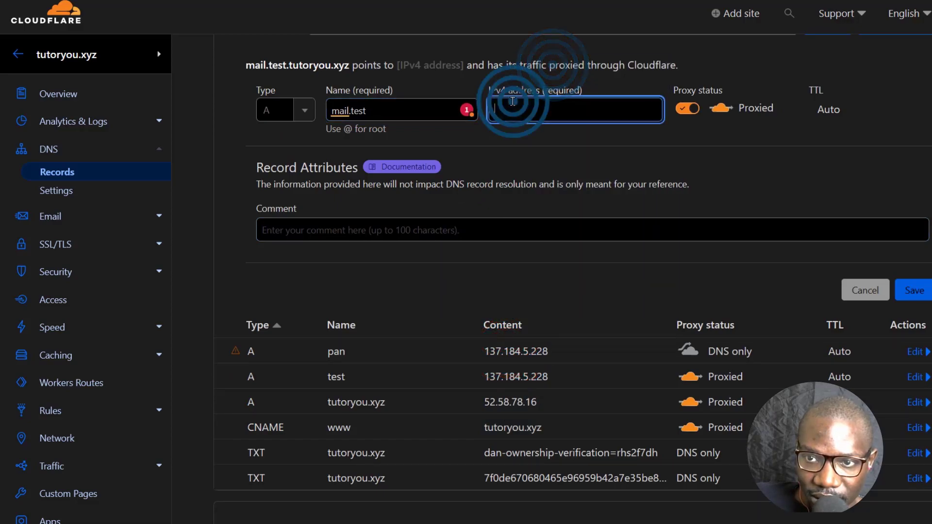
right_click(514, 108)
left_click(554, 210)
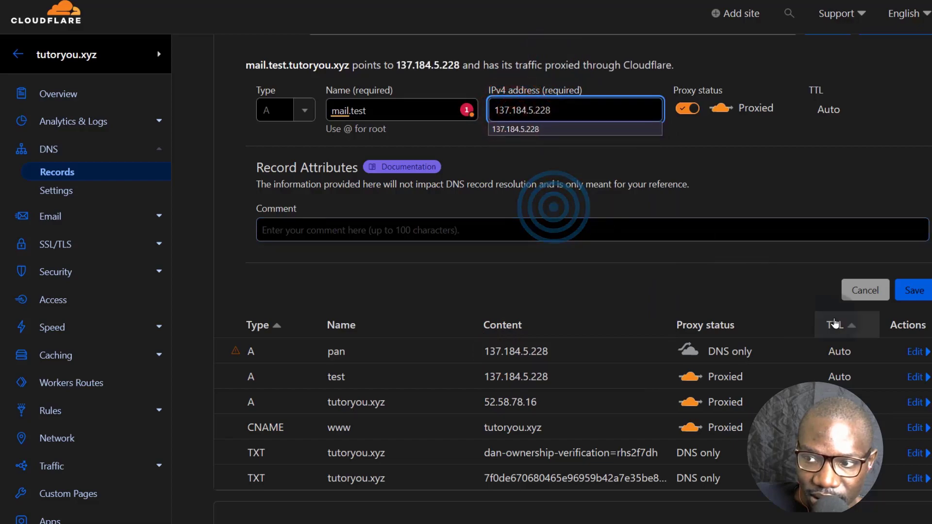
left_click(924, 291)
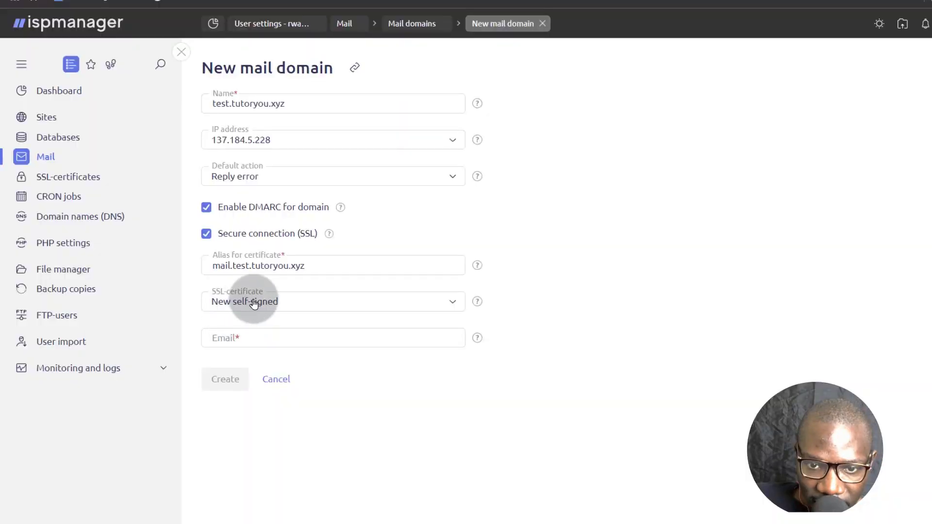
left_click(245, 299)
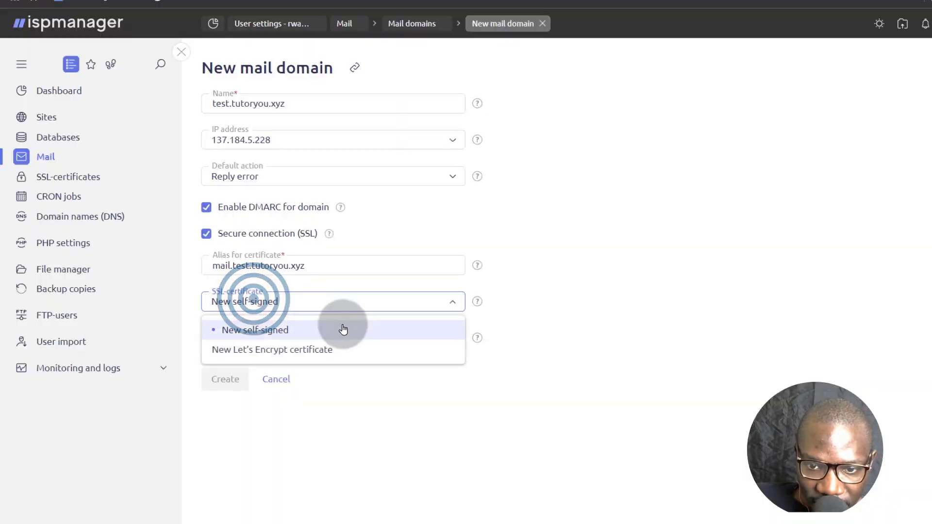
- Request a new Let's Encrypt certificate with the saved contact e-mail and 4096-bit key, and create the domain
left_click(252, 352)
left_click(243, 336)
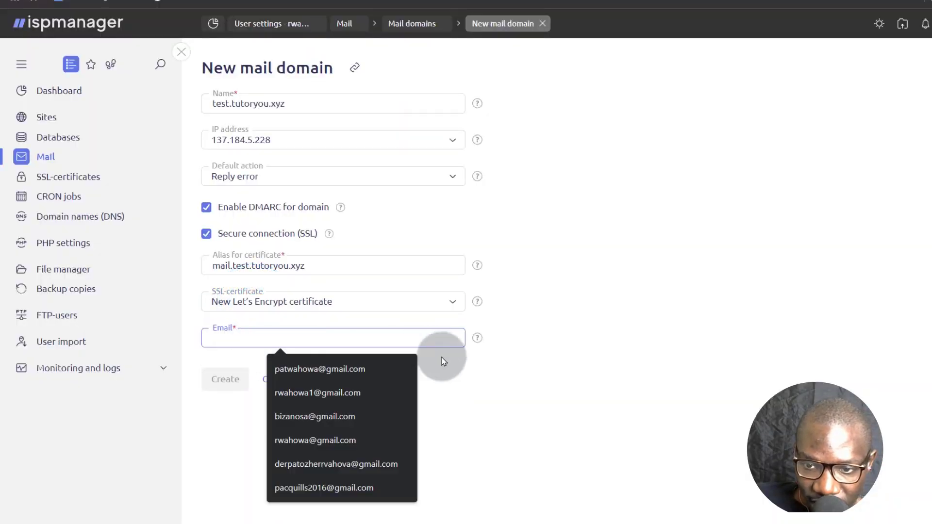
left_click(472, 375)
left_click(241, 336)
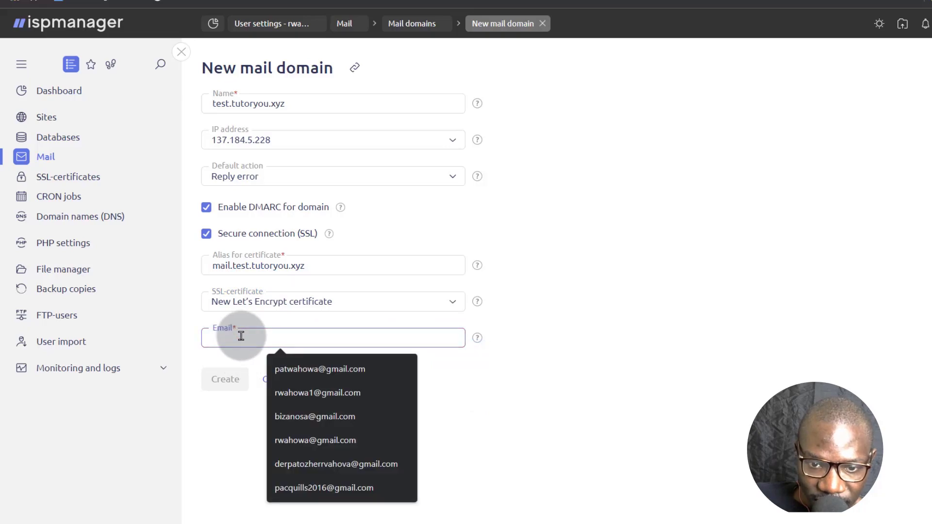
left_click(348, 369)
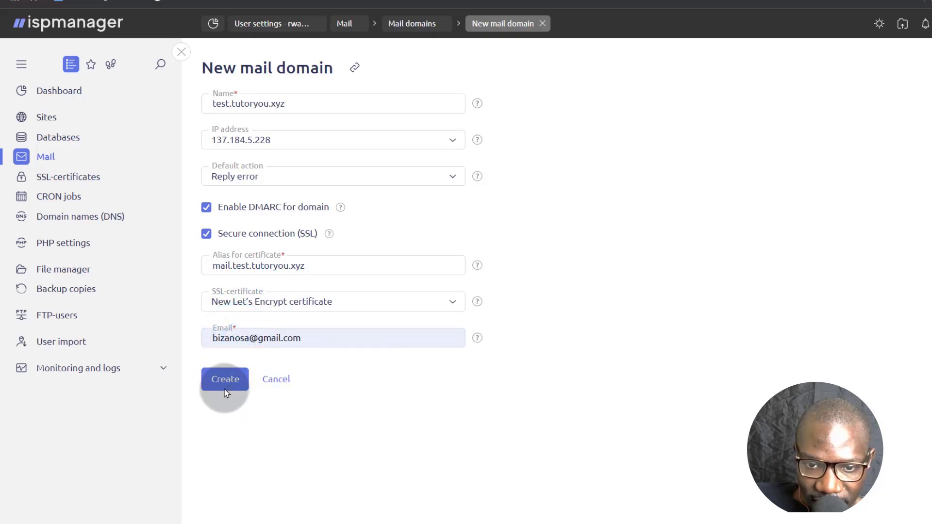
left_click(225, 377)
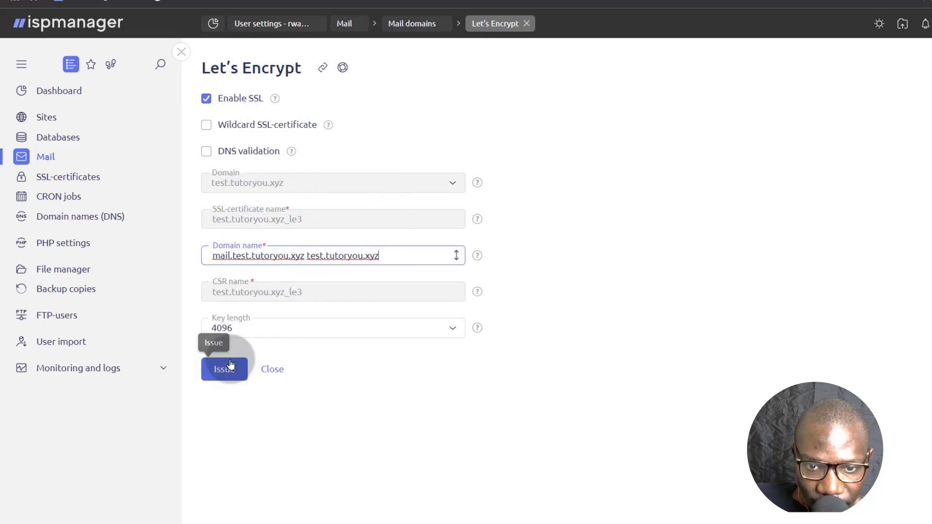
left_click(254, 328)
left_click(255, 329)
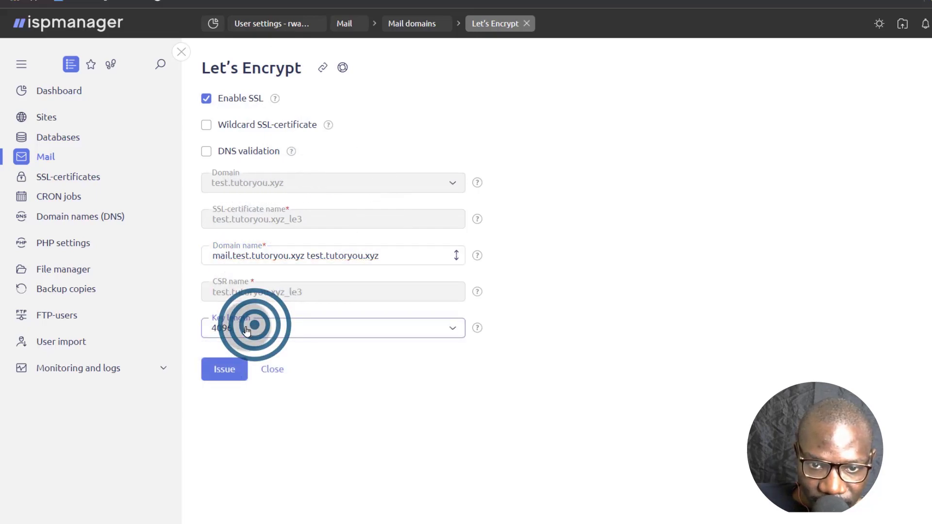
left_click(224, 370)
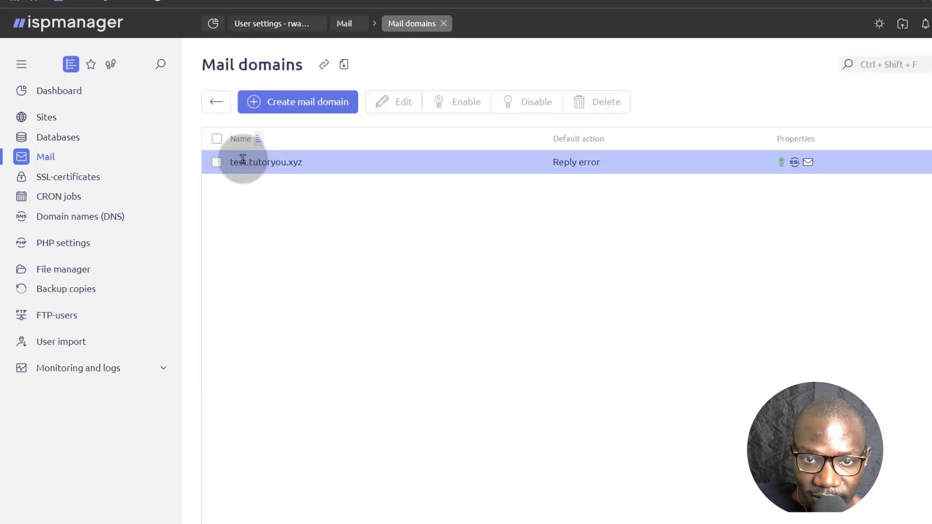
- Review the test.tutoryou.xyz mail domain settings and close them unchanged
left_click(217, 165)
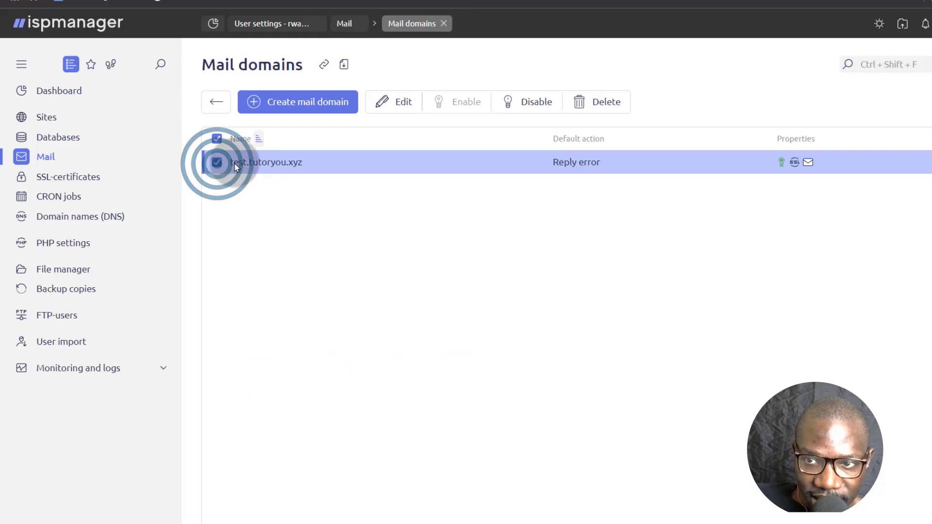
left_click(401, 103)
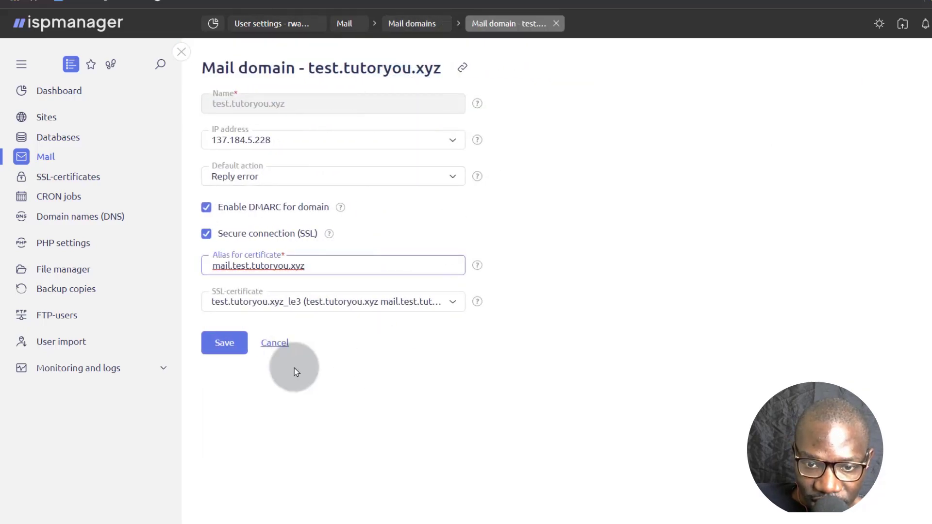
left_click(181, 51)
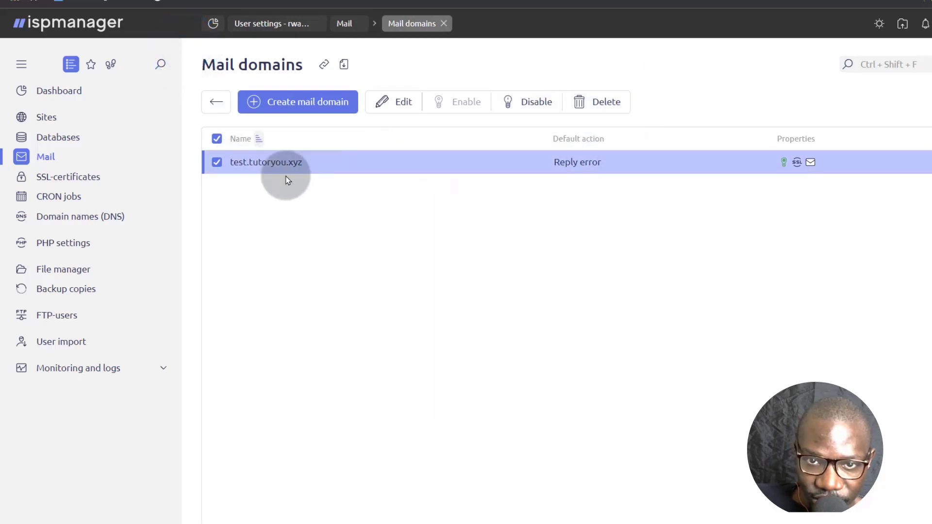
left_click(217, 104)
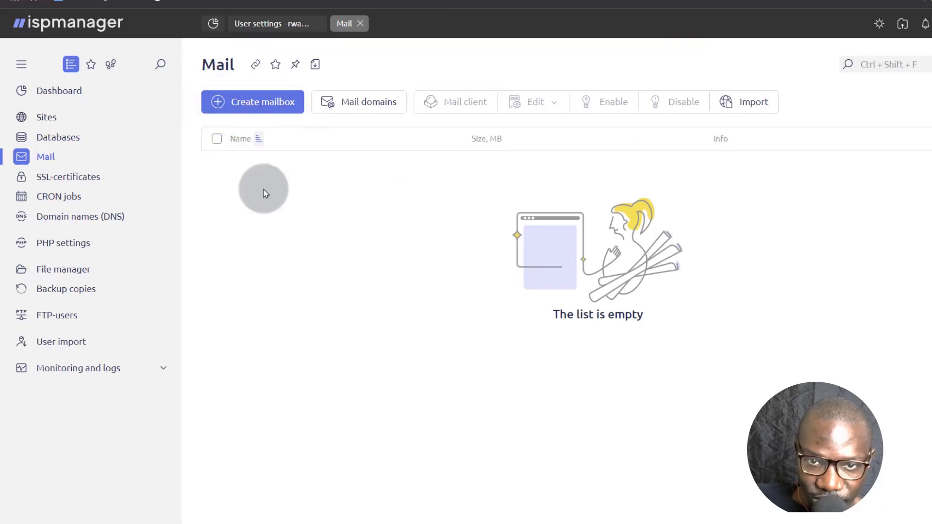
- Start a new mailbox named info on the test.tutoryou.xyz domain
left_click(257, 100)
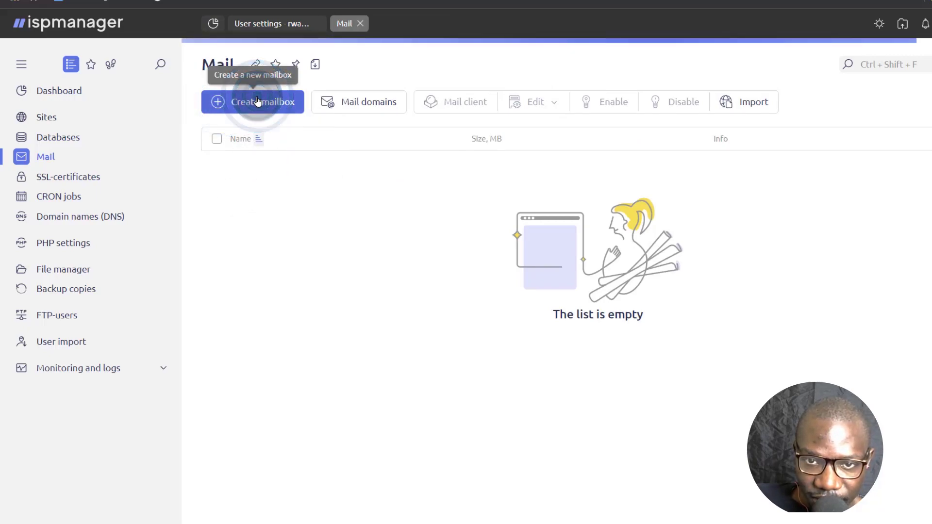
left_click(259, 126)
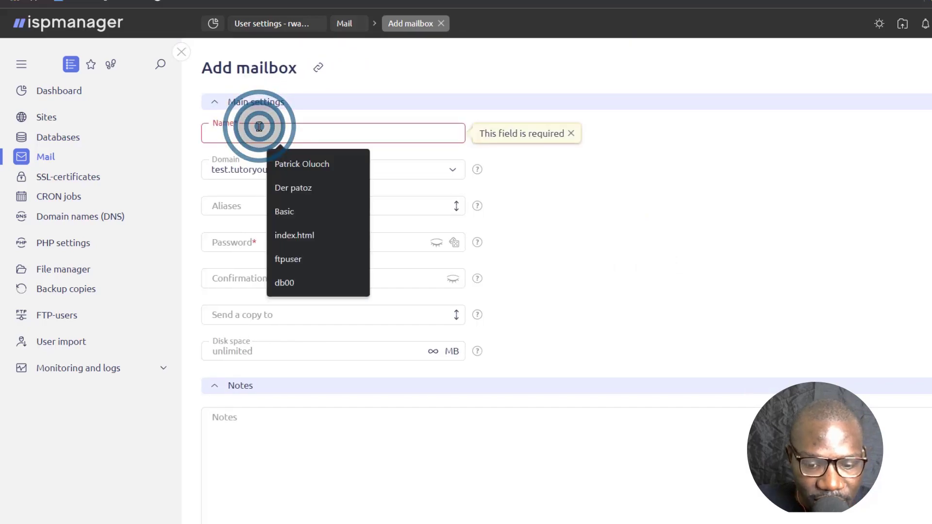
type("info")
left_click(320, 170)
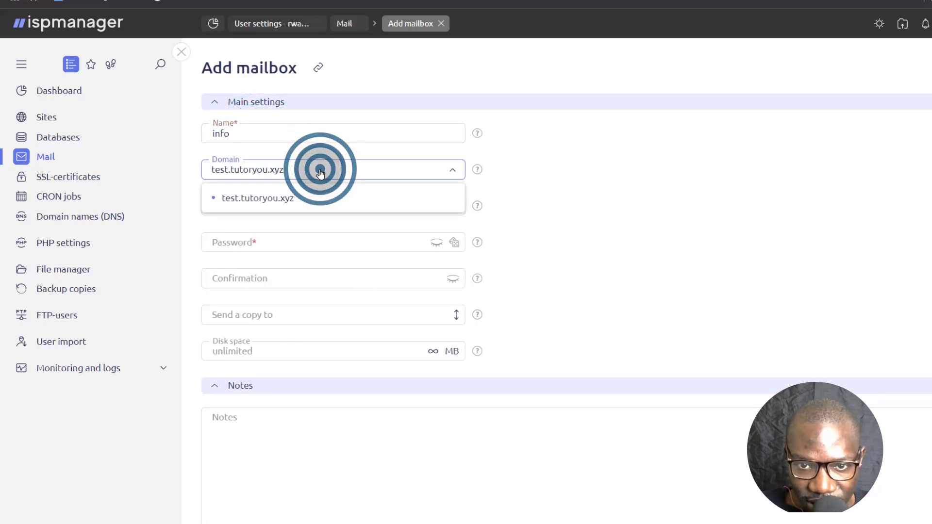
left_click(257, 196)
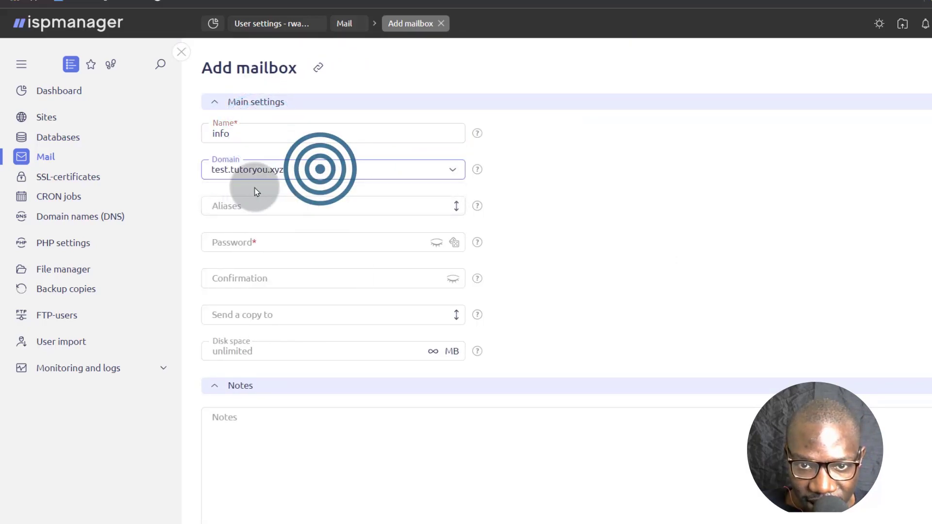
left_click(286, 171)
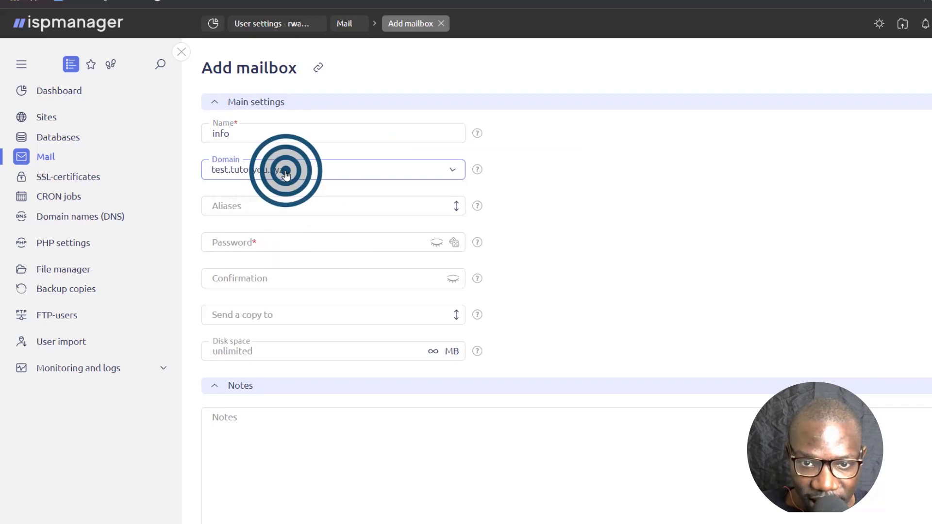
left_click(291, 172)
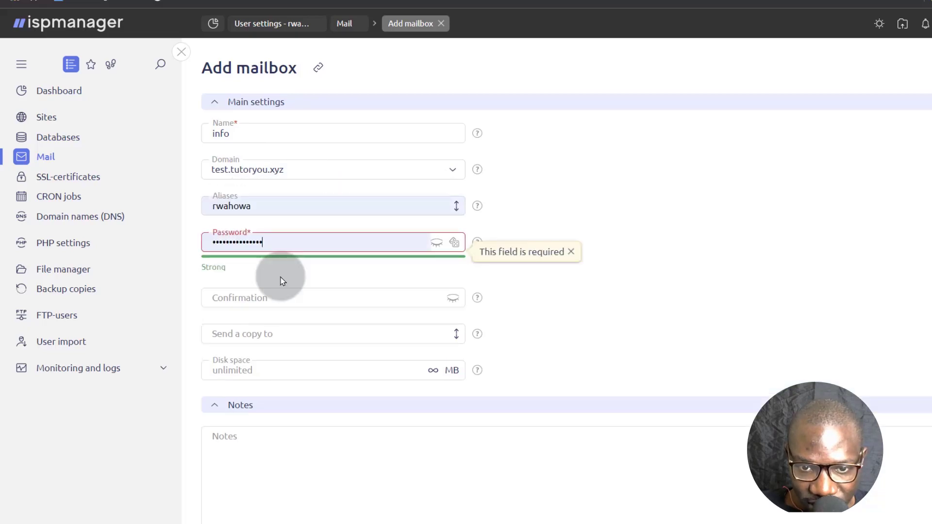
- Paste the password into the confirmation field and leave the copy-forwarding address empty
left_click(245, 296)
right_click(248, 297)
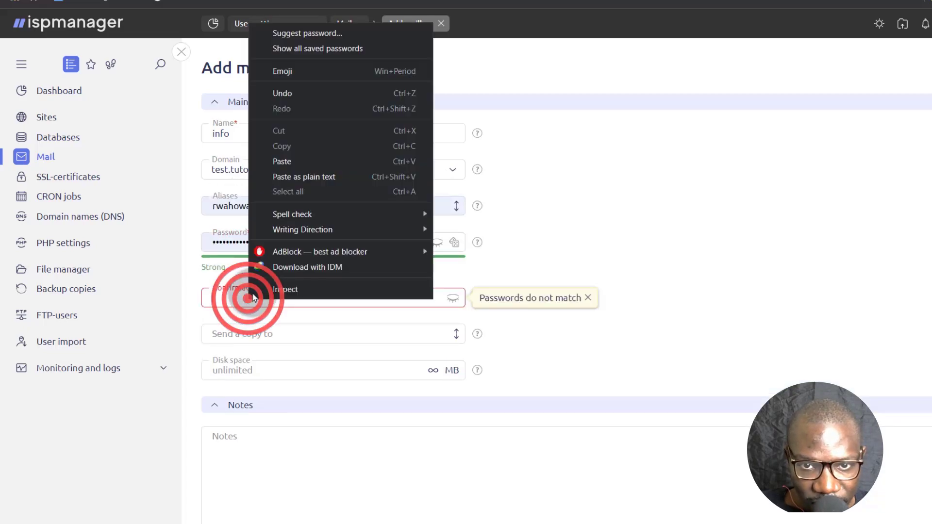
left_click(298, 162)
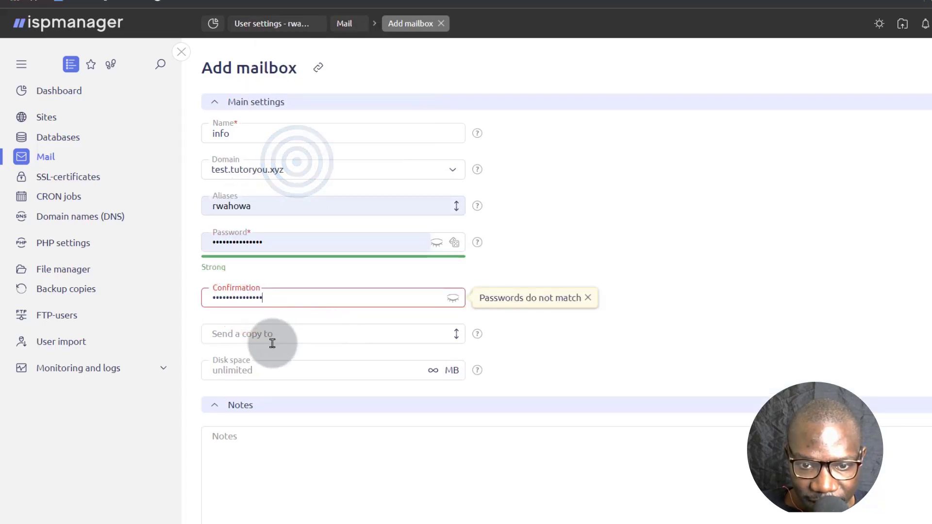
left_click(217, 335)
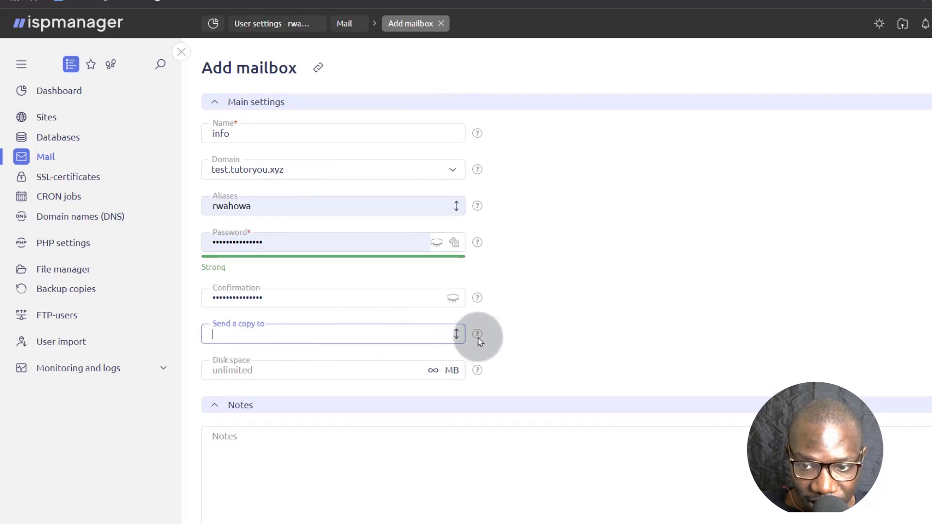
mouse_move(477, 337)
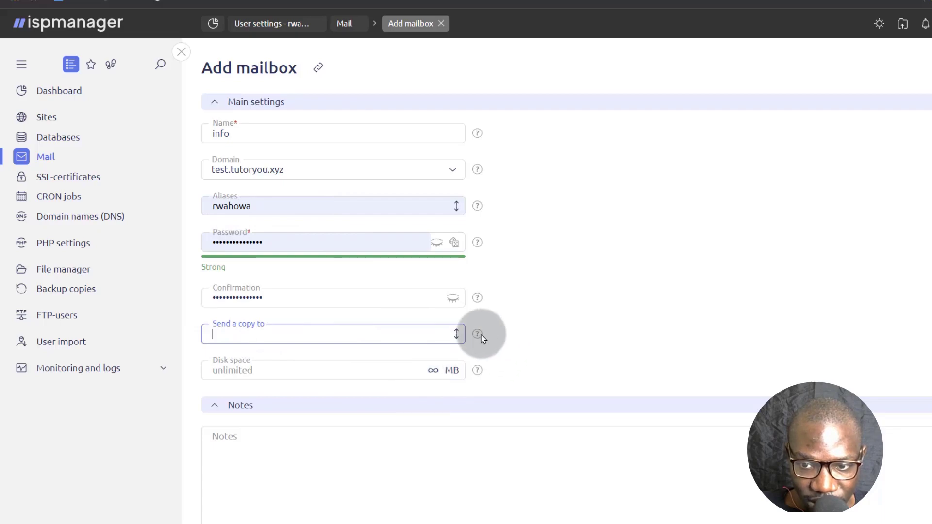
left_click(240, 335)
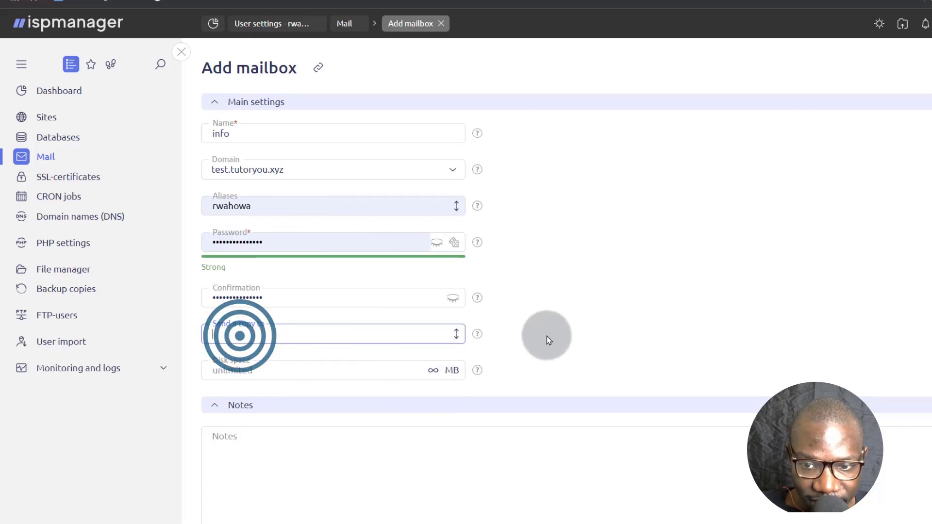
left_click(561, 322)
- Set a 100 MB disk quota and create the info mailbox
scroll(563, 324, "down", 1)
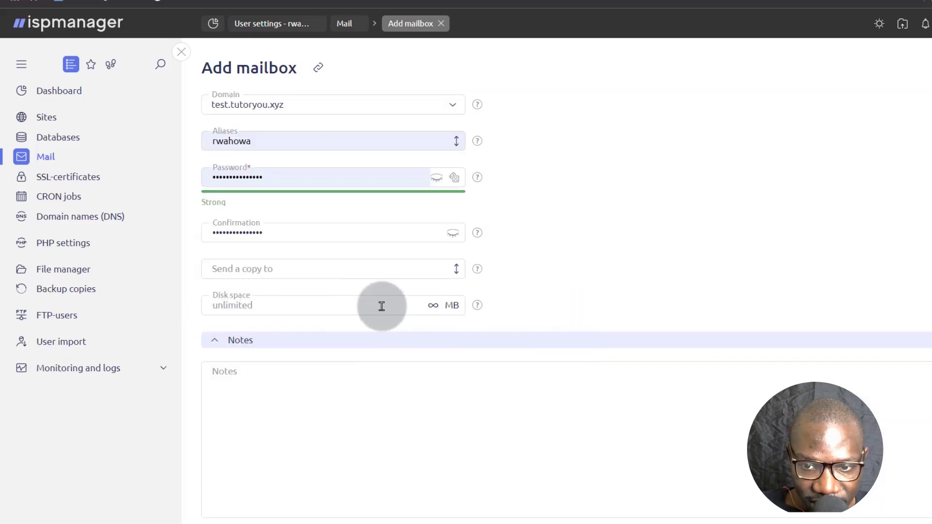
left_click(364, 305)
type("100")
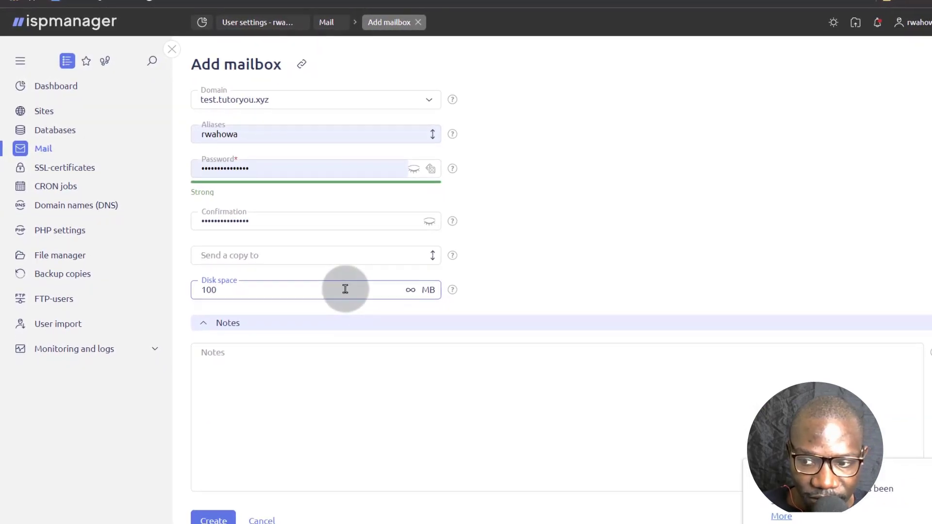
left_click(214, 519)
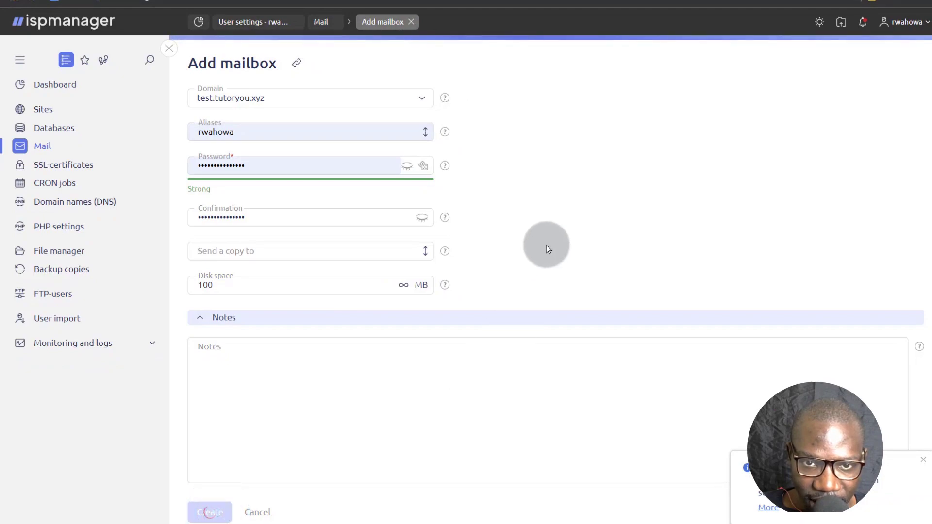
left_click(203, 152)
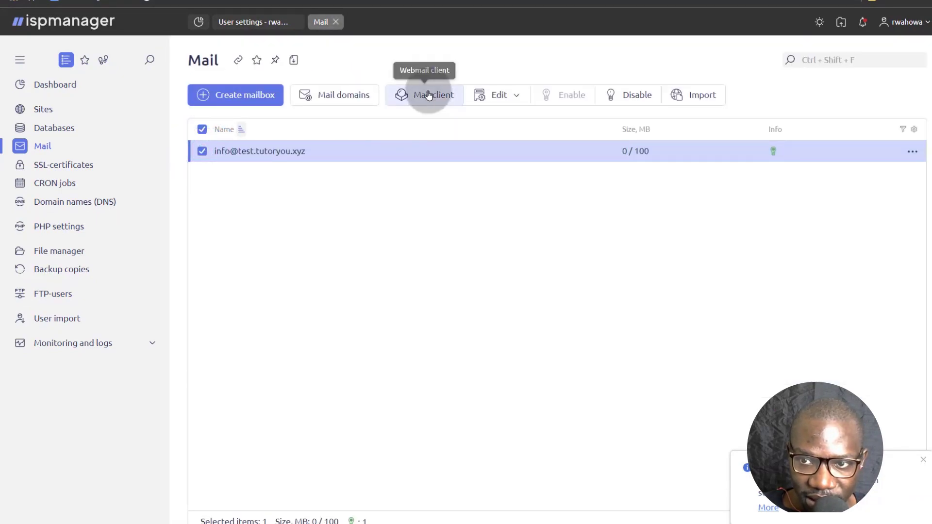
mouse_move(514, 99)
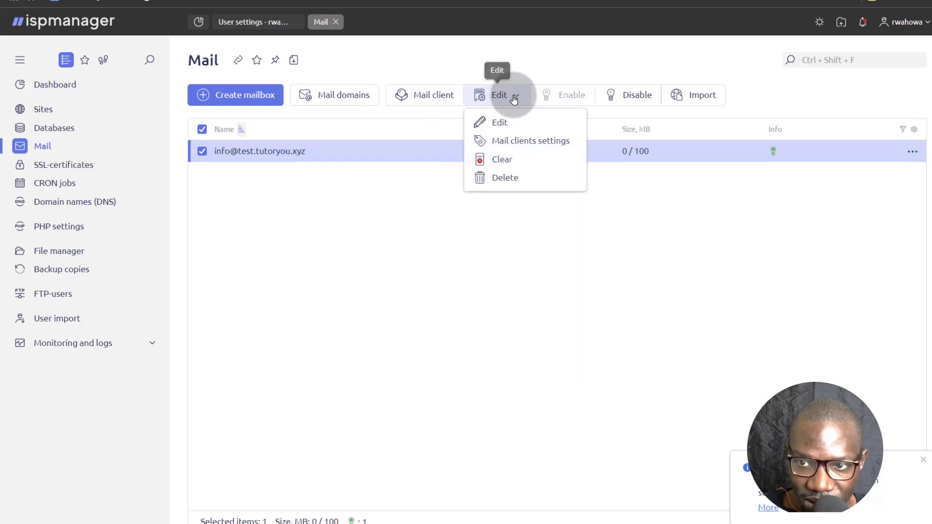
left_click(516, 145)
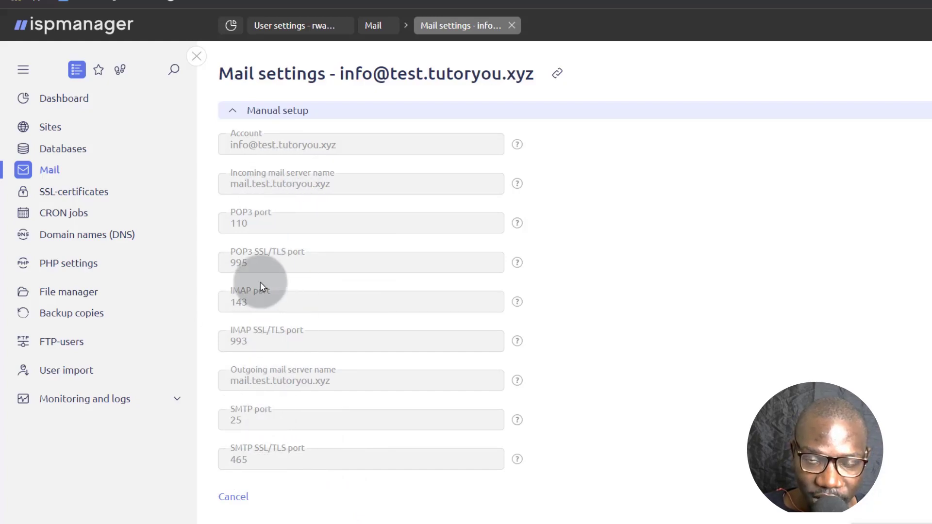
left_click(197, 56)
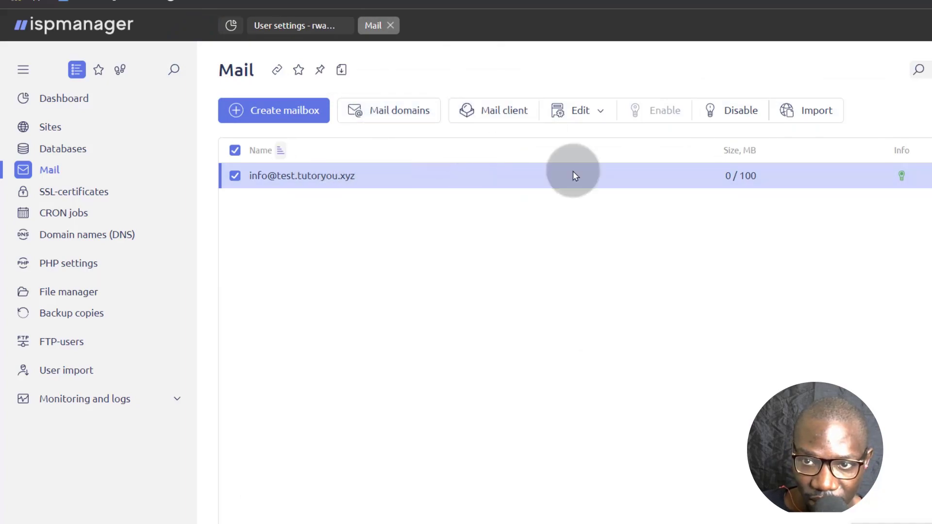
left_click(495, 109)
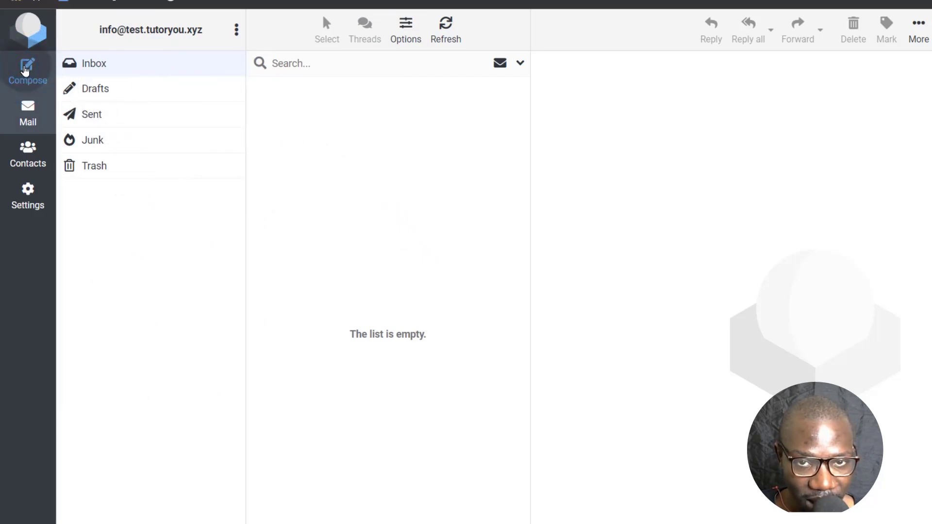
- Send a message to the Outlook address with subject 'Test' and body 'test'
left_click(26, 70)
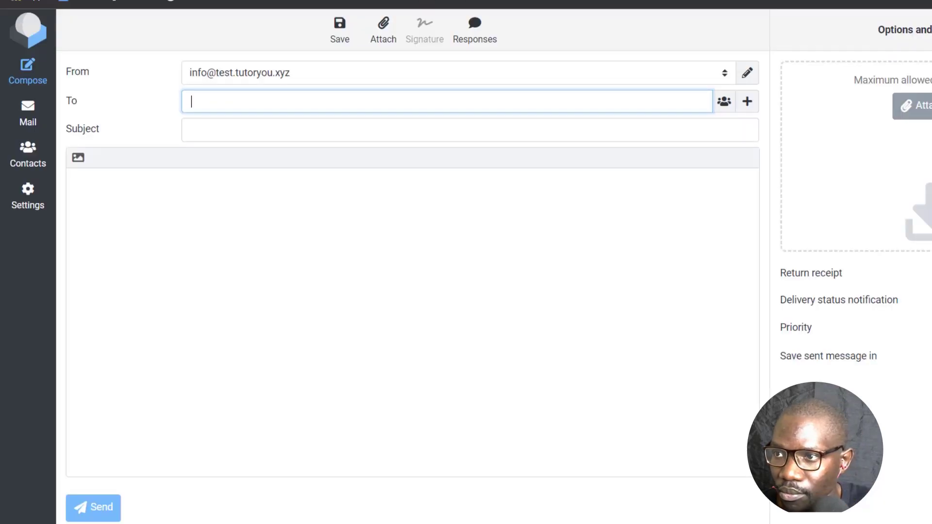
left_click(224, 91)
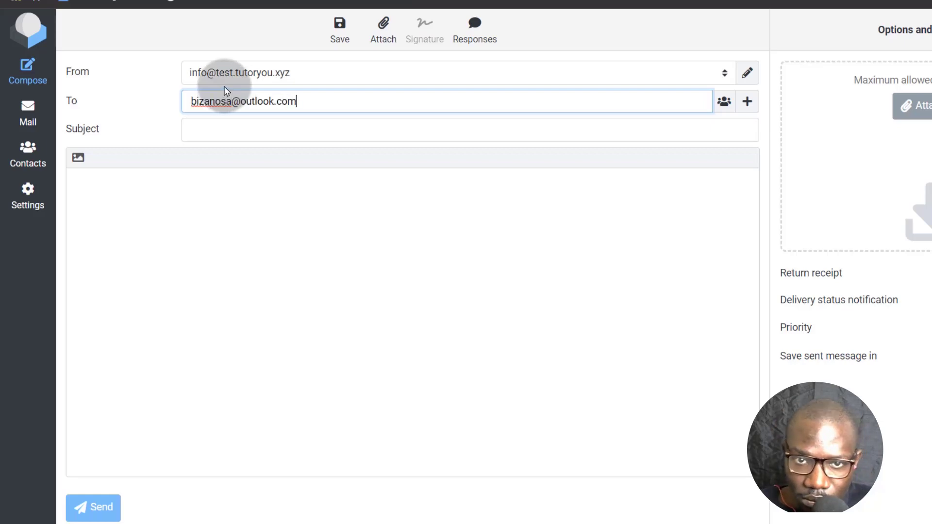
left_click(225, 125)
type("Test")
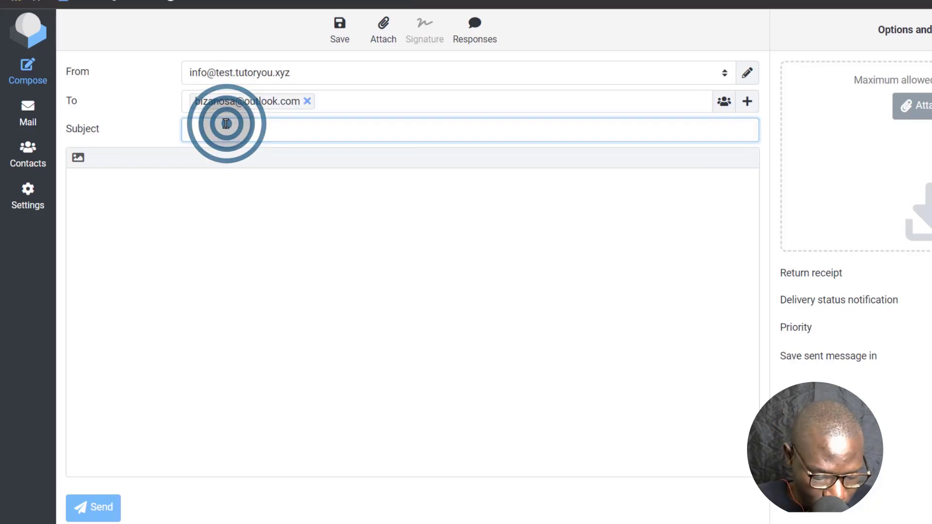
left_click(203, 184)
type("tested")
left_click(93, 505)
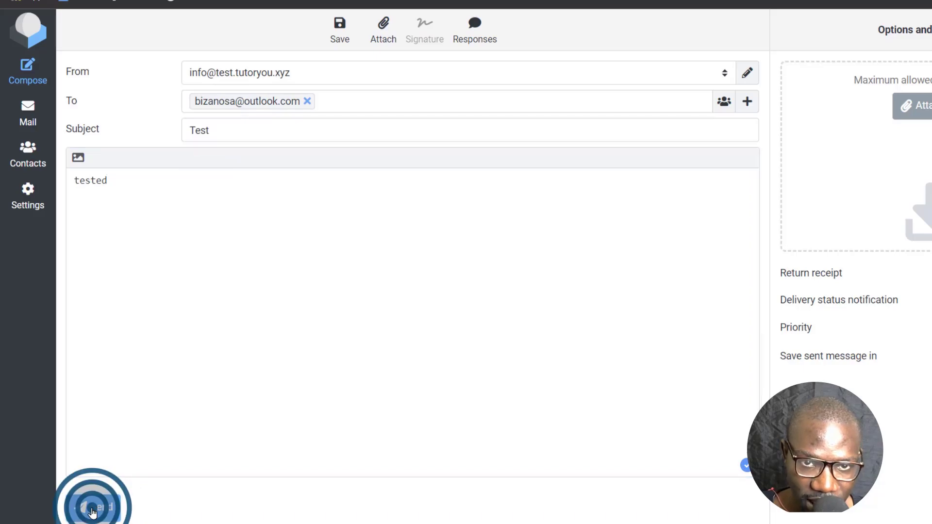
left_click(369, 1)
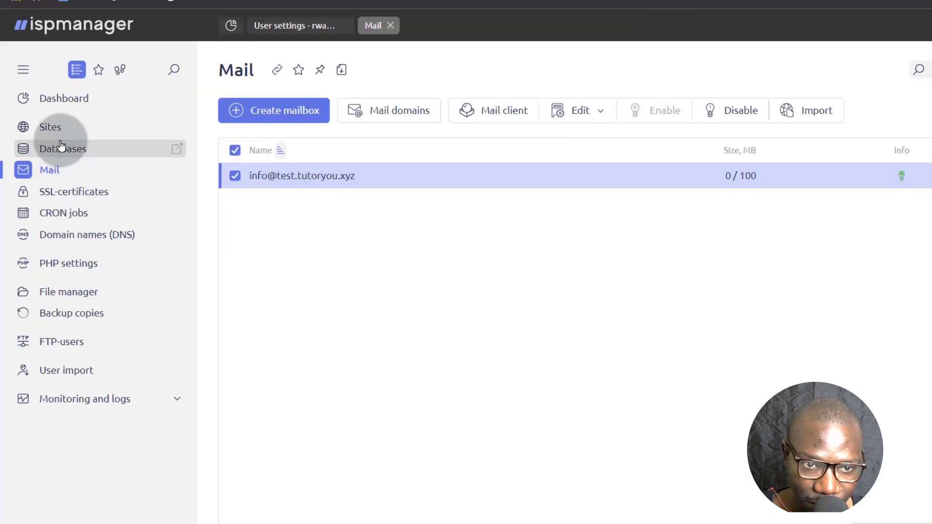
- Open test.tutoryou.xyz's DNS records and copy the first MX record's mail server value
left_click(75, 238)
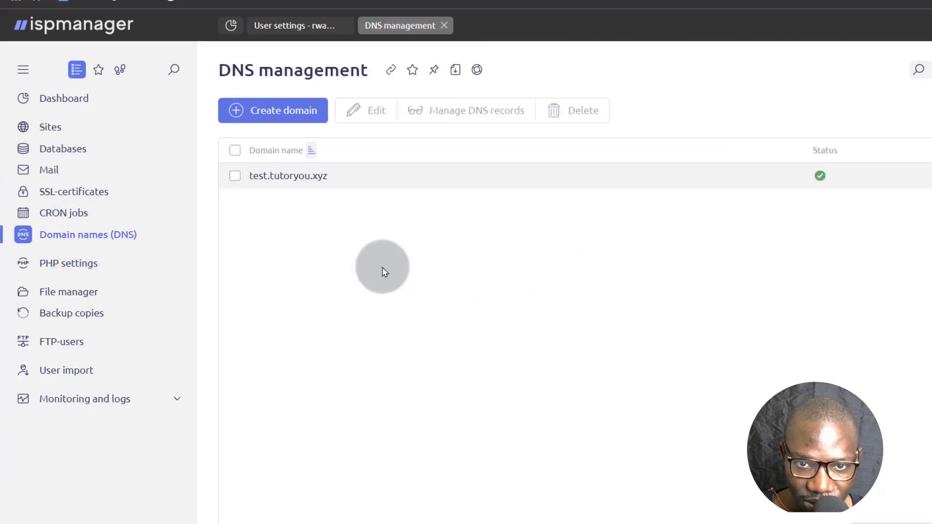
left_click(295, 175)
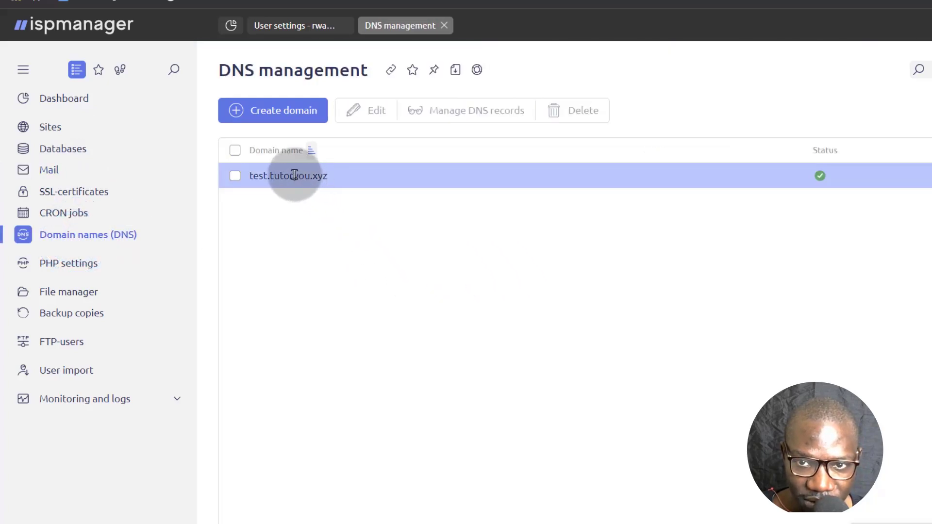
left_click(464, 110)
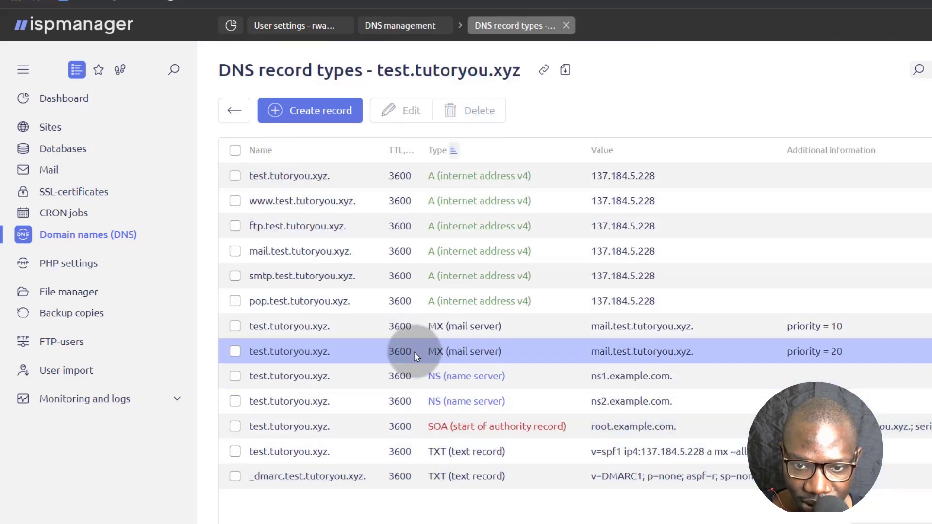
left_click_drag(591, 326, 694, 323)
right_click(652, 325)
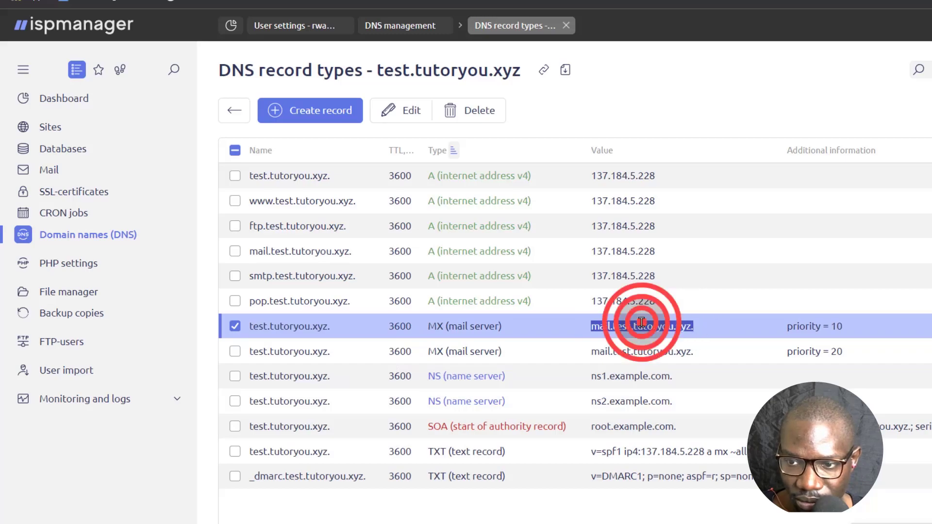
left_click(682, 335)
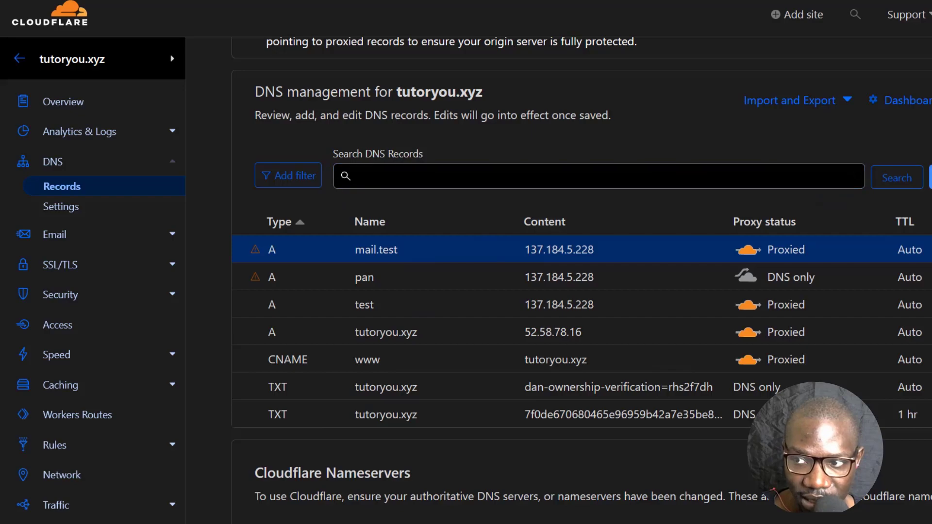
- Add a new MX record named test.tutoryou.xyz. in Cloudflare
left_click(931, 177)
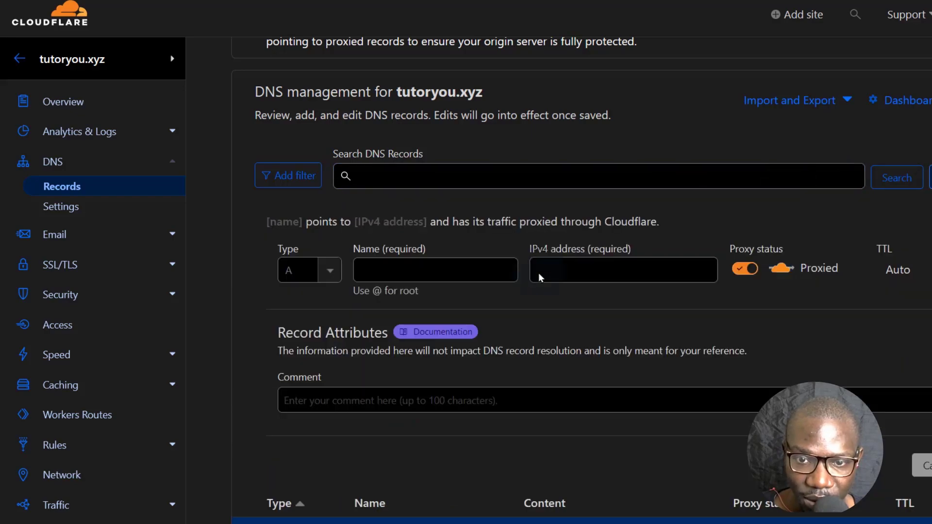
left_click(331, 271)
scroll(305, 382, "down", 3)
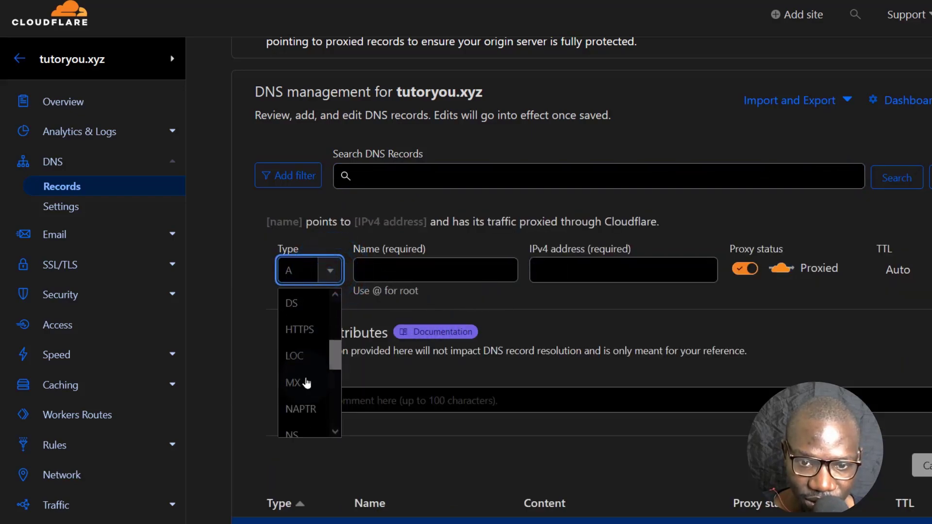
scroll(307, 383, "down", 2)
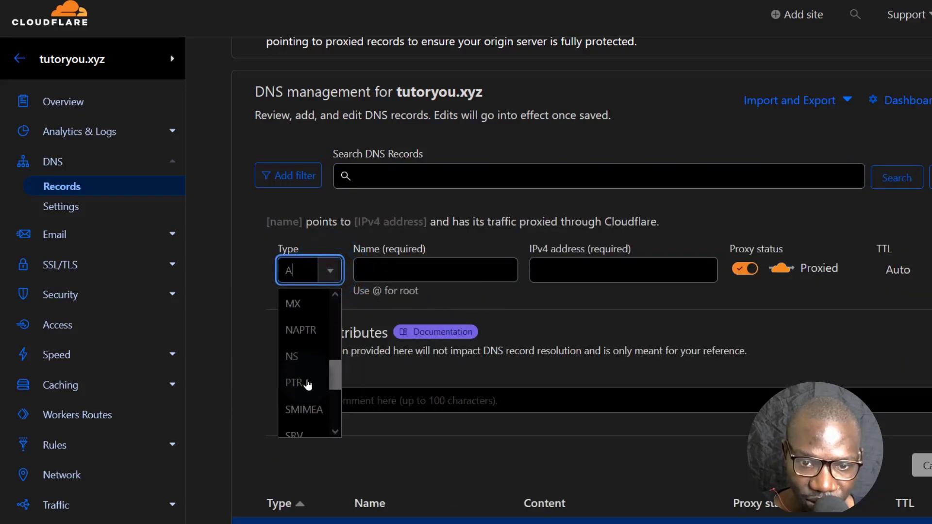
left_click(299, 306)
left_click(375, 269)
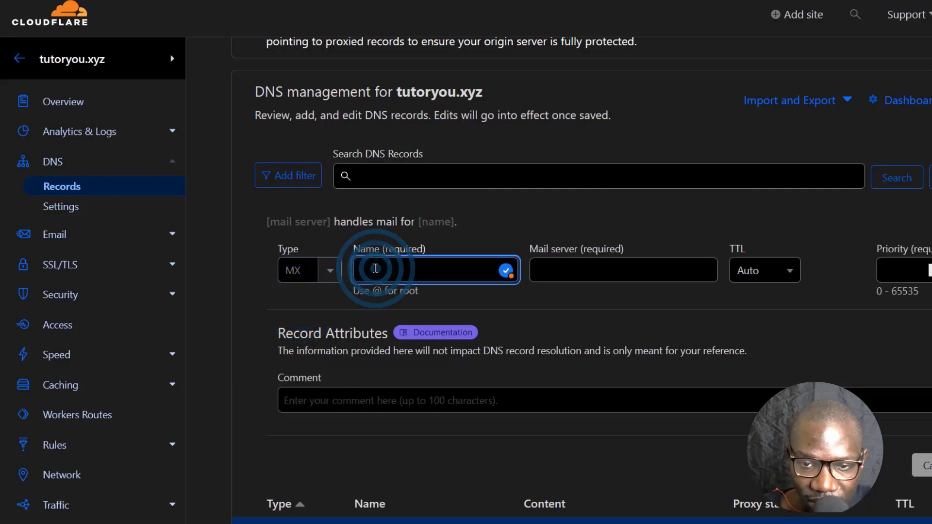
key("ctrl+v")
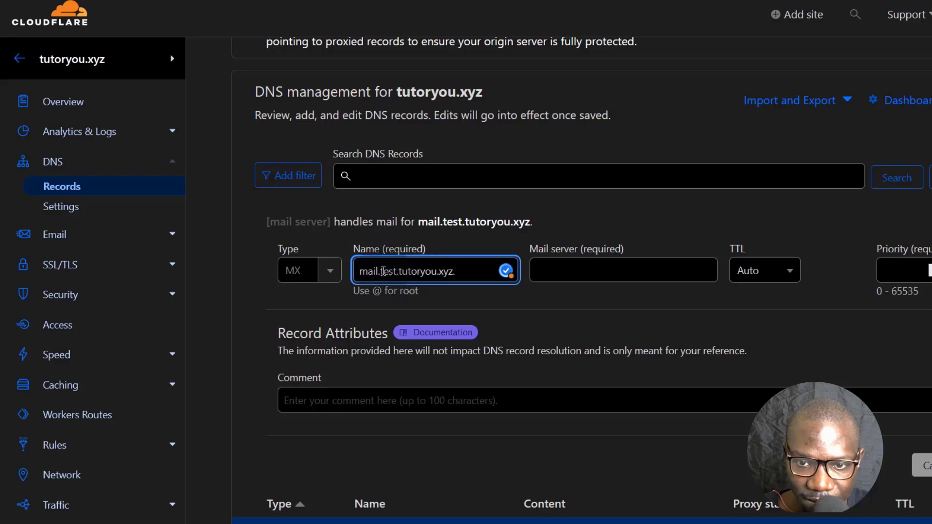
left_click_drag(381, 270, 340, 271)
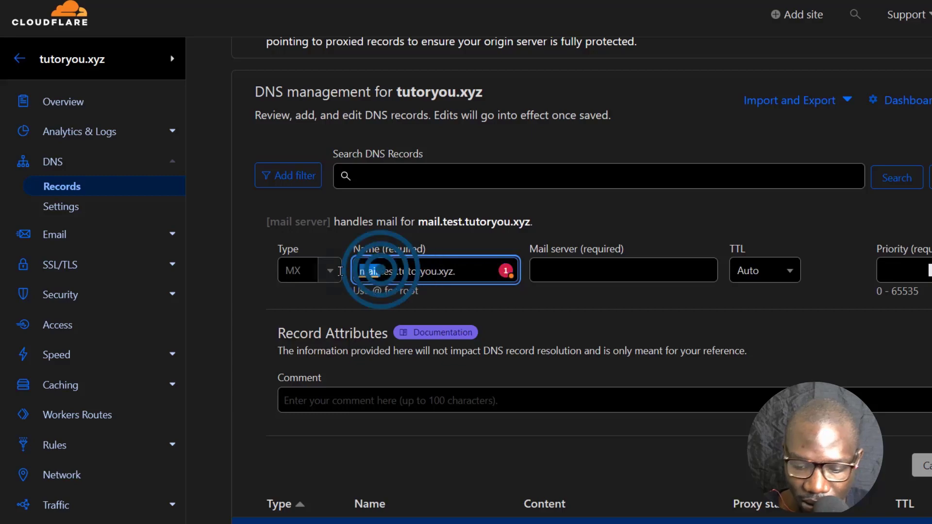
key("BackSpace")
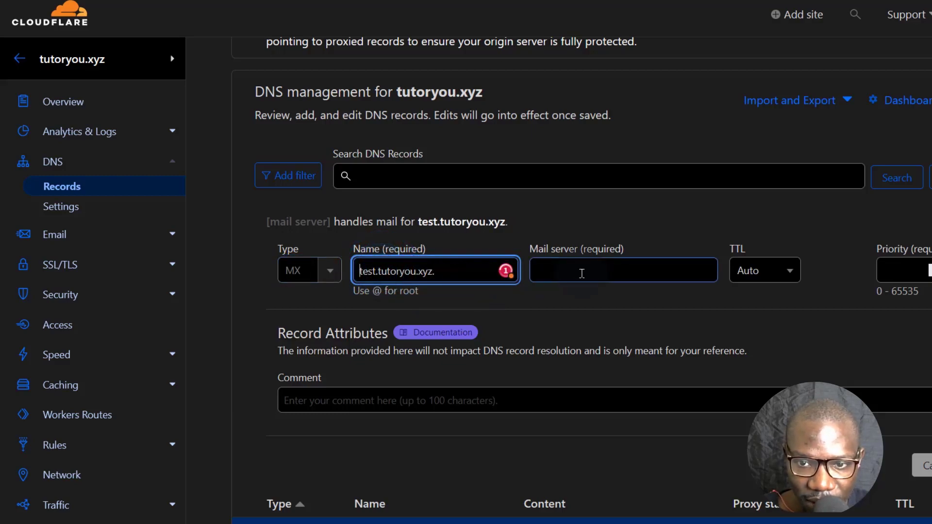
- Set its mail server to mail.test.tutoryou.xyz. with priority 10 and save it
left_click(562, 270)
right_click(561, 270)
left_click(600, 375)
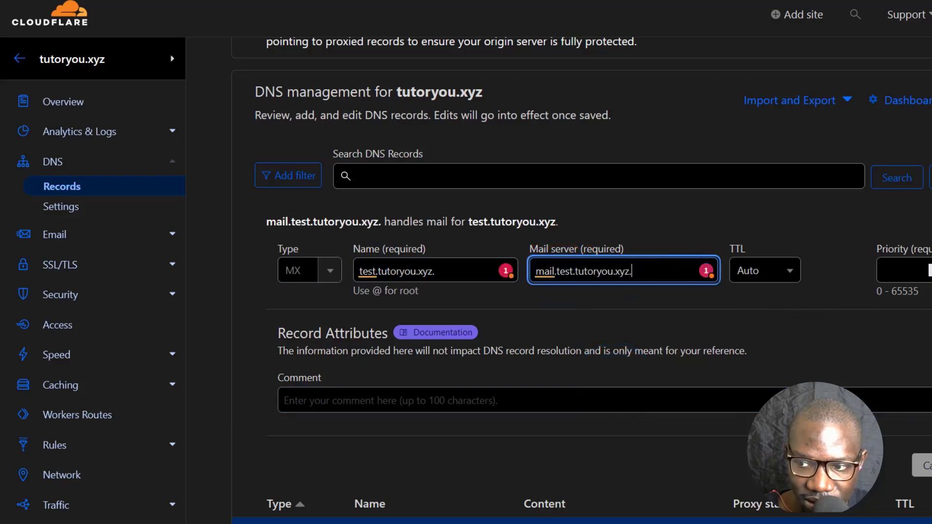
left_click(907, 261)
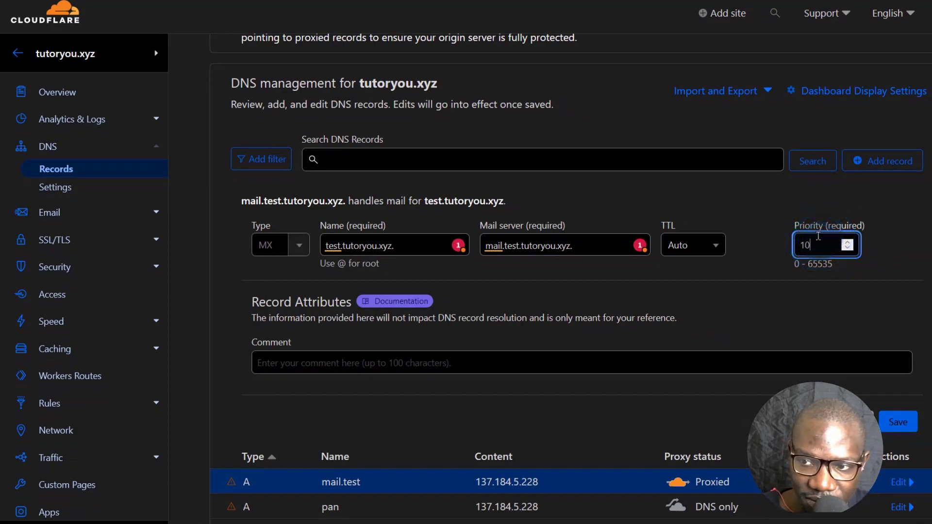
left_click(901, 426)
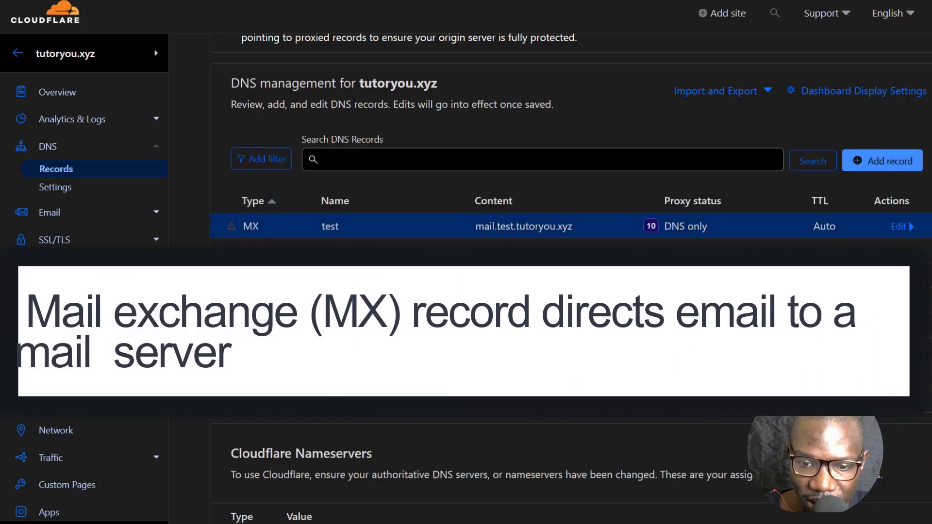
mouse_move(204, 522)
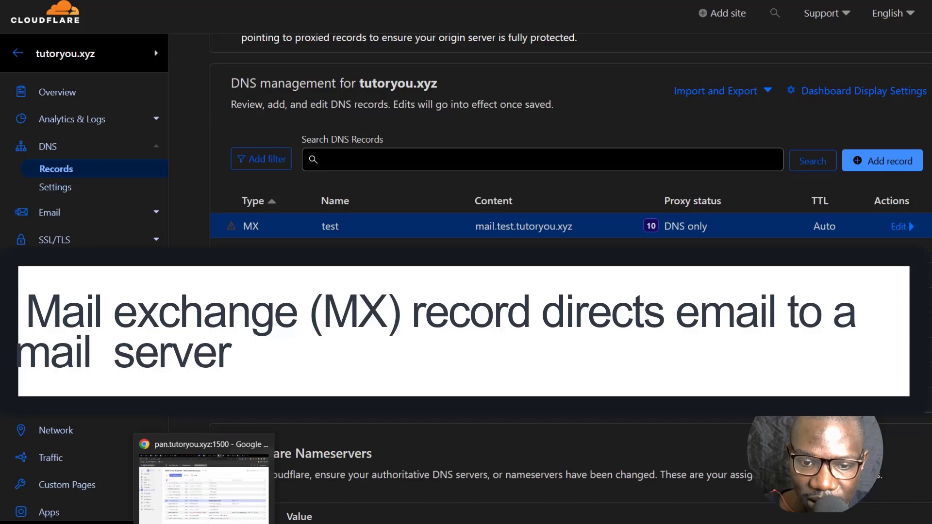
left_click(204, 485)
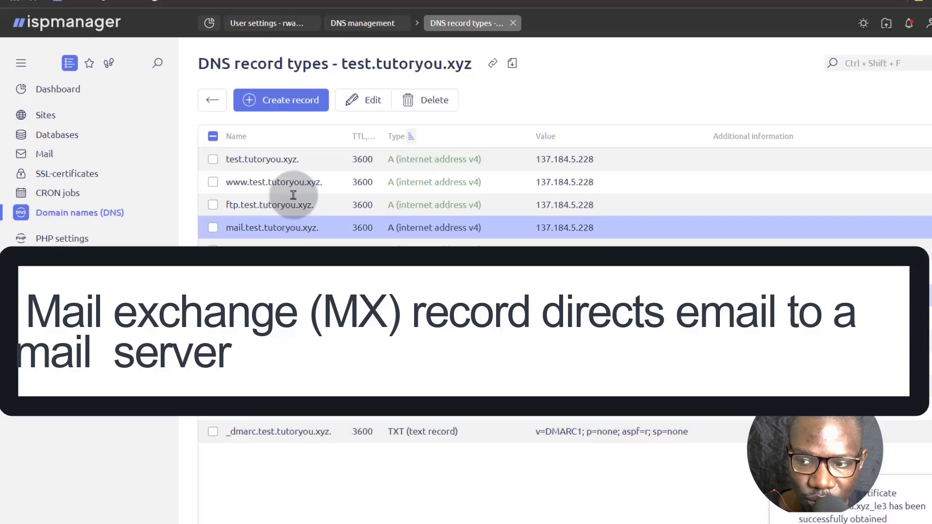
- Confirm the Test message arrived in Outlook's Junk Email folder
left_click(572, 1)
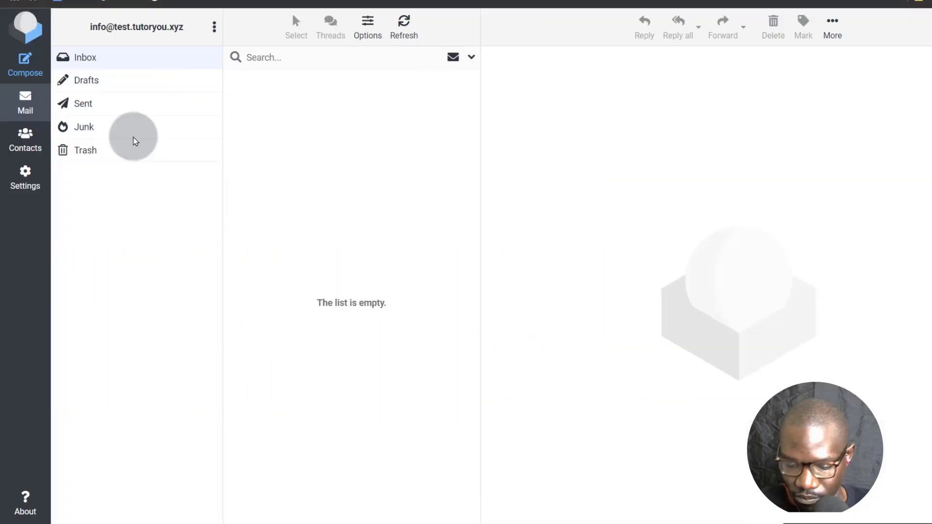
key("ctrl+Tab")
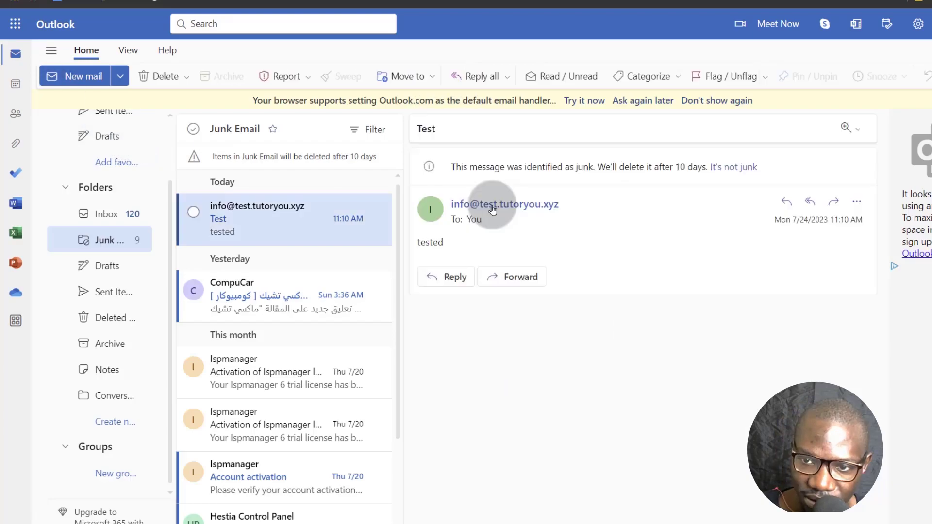
left_click_drag(447, 241, 419, 249)
left_click(495, 235)
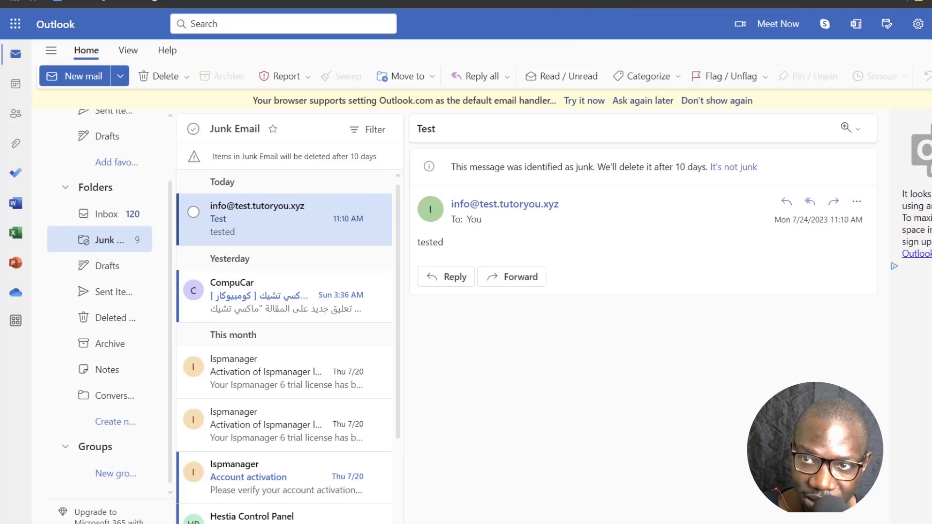
left_click(522, 0)
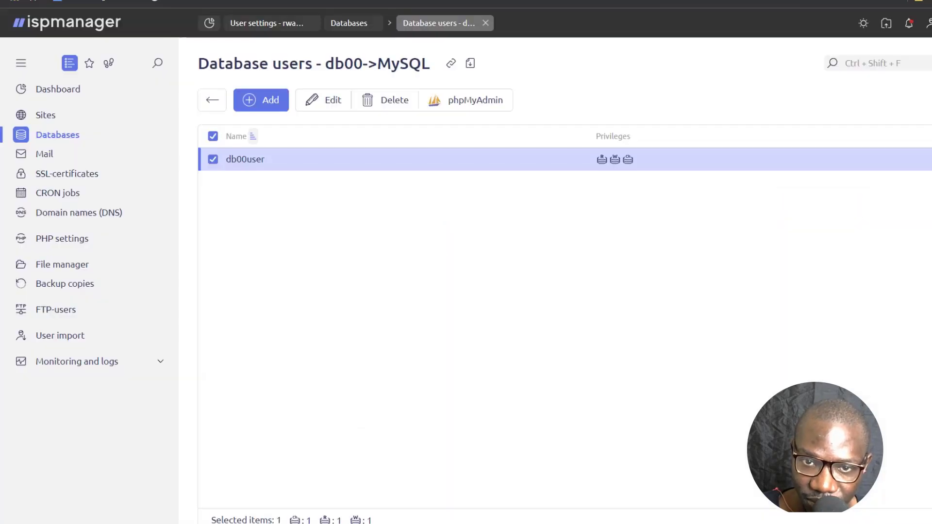
- Return to ispmanager's Mail page showing the test mailbox at 0 of 100 MB
left_click(437, 0)
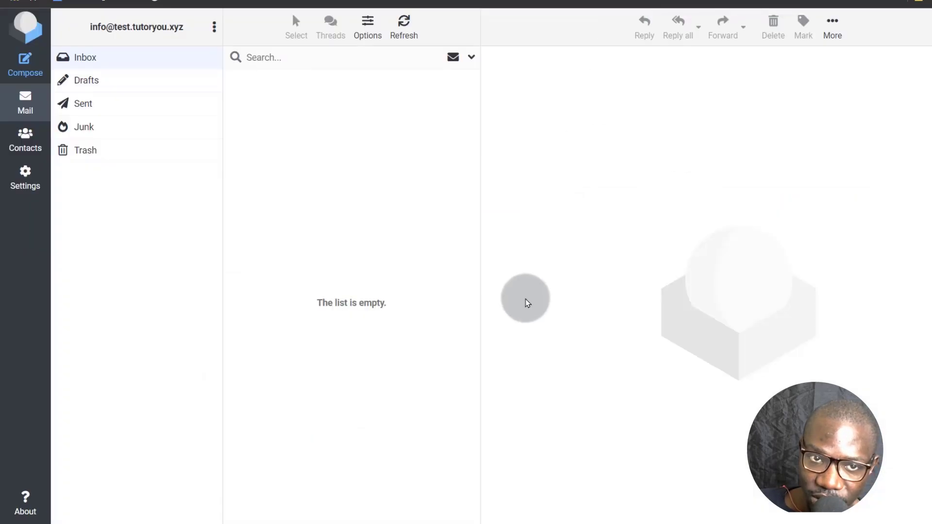
left_click(47, 154)
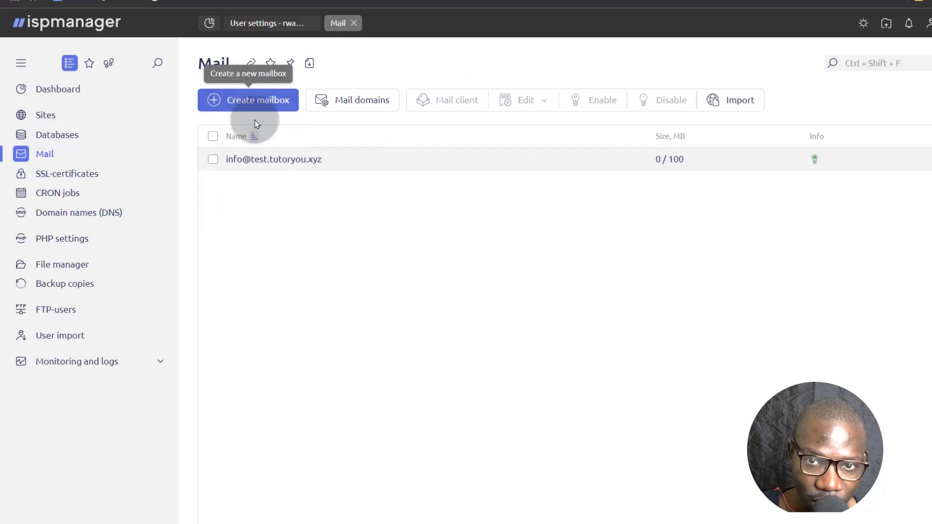
- Move from the mail domains section to the DNS management domain list
left_click(370, 119)
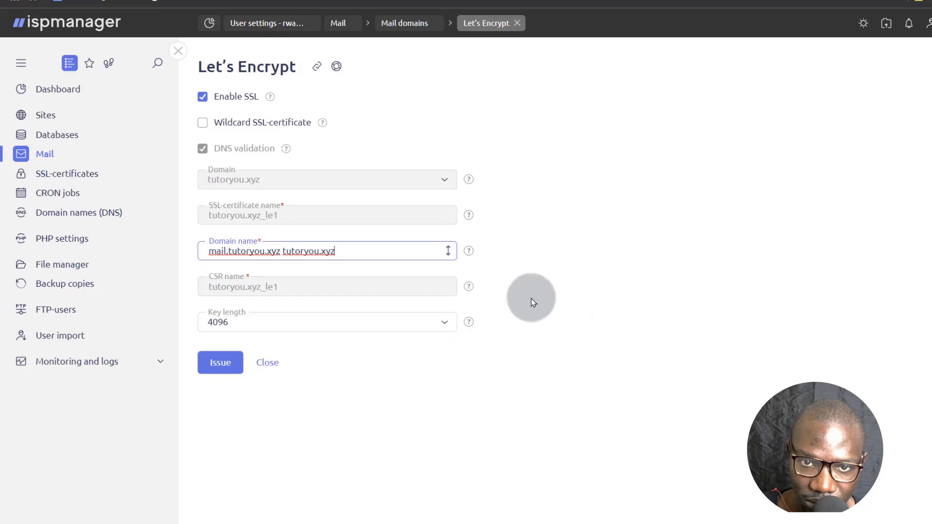
left_click(214, 359)
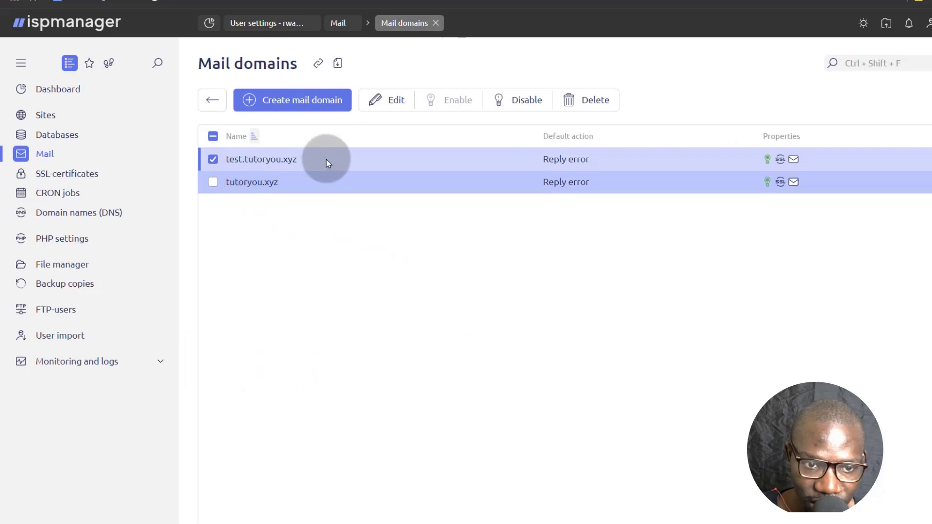
left_click(67, 215)
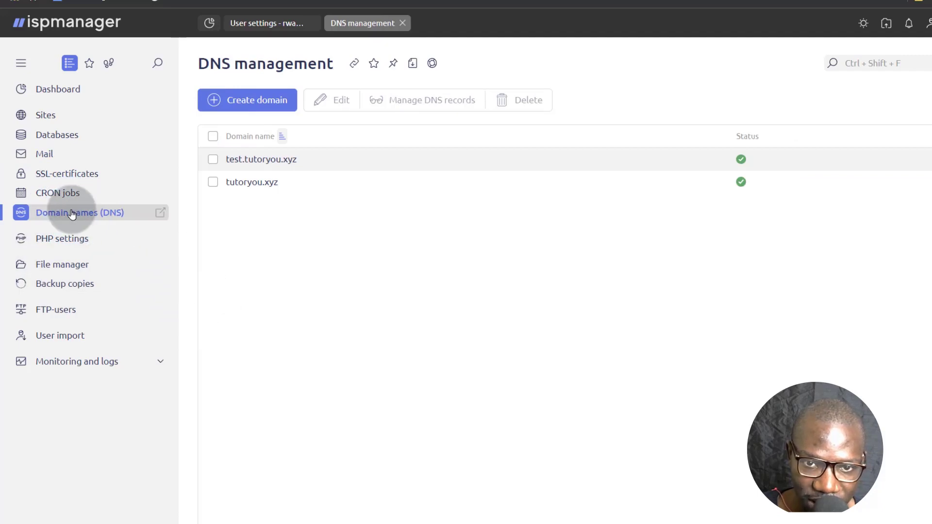
- Select the tutoryou.xyz domain and open its DNS records
left_click(232, 181)
left_click(233, 180)
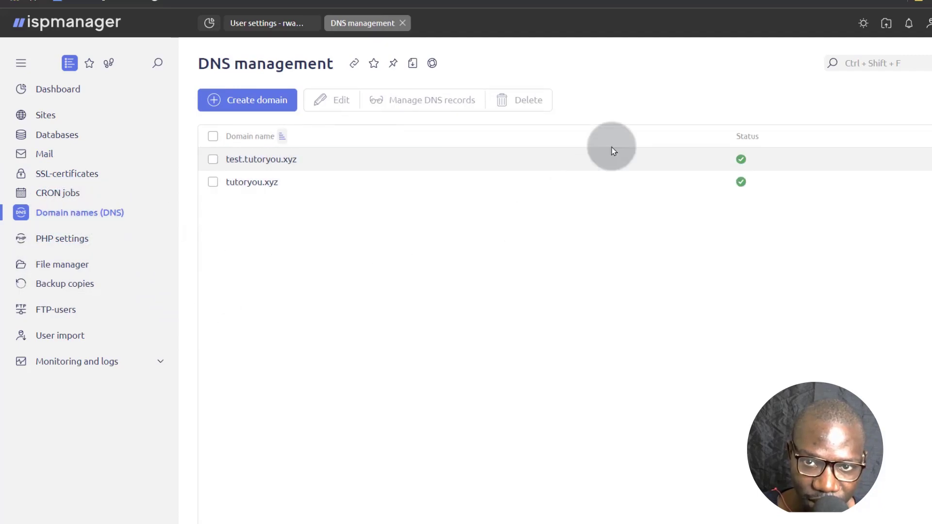
left_click(383, 160)
left_click(254, 183)
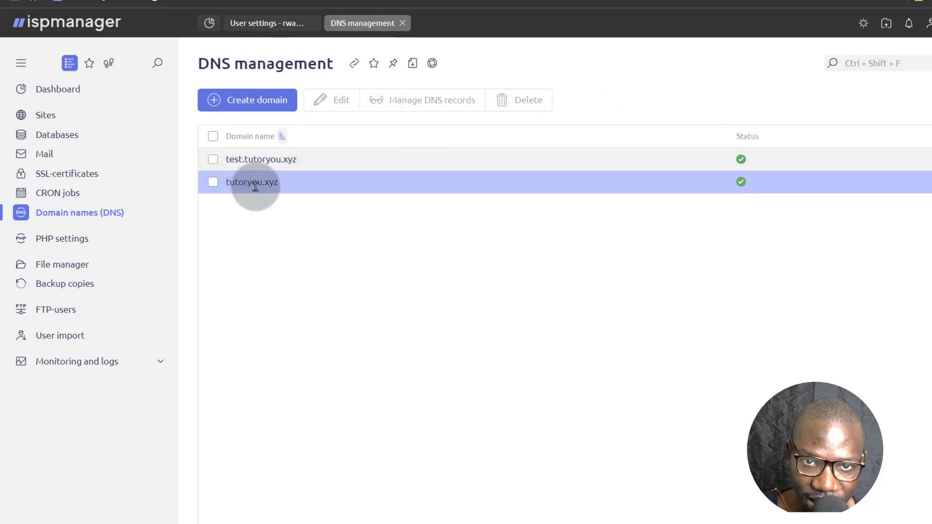
left_click(213, 160)
left_click(212, 160)
left_click(231, 182)
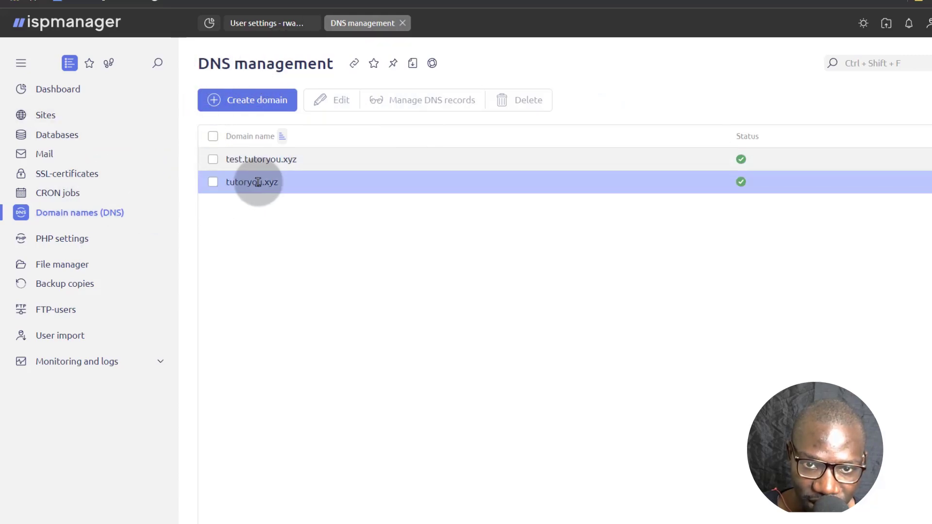
left_click(212, 183)
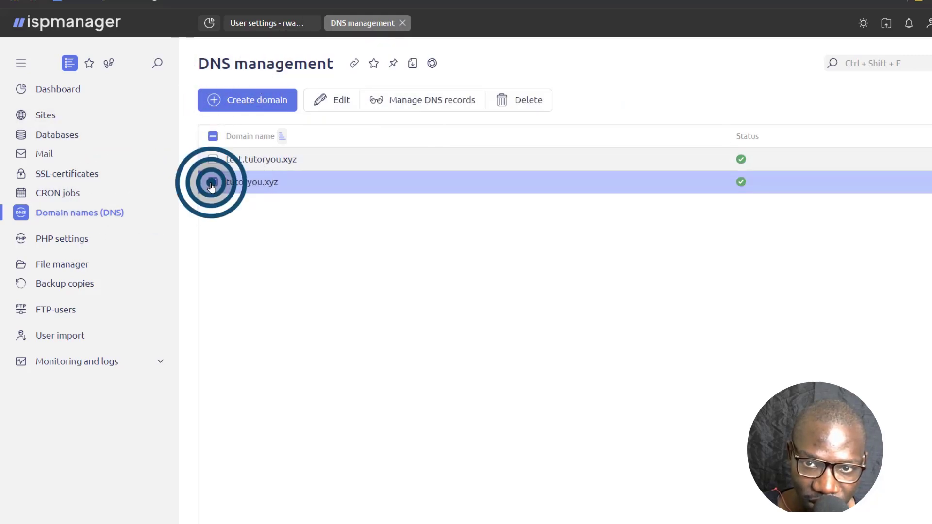
left_click(416, 100)
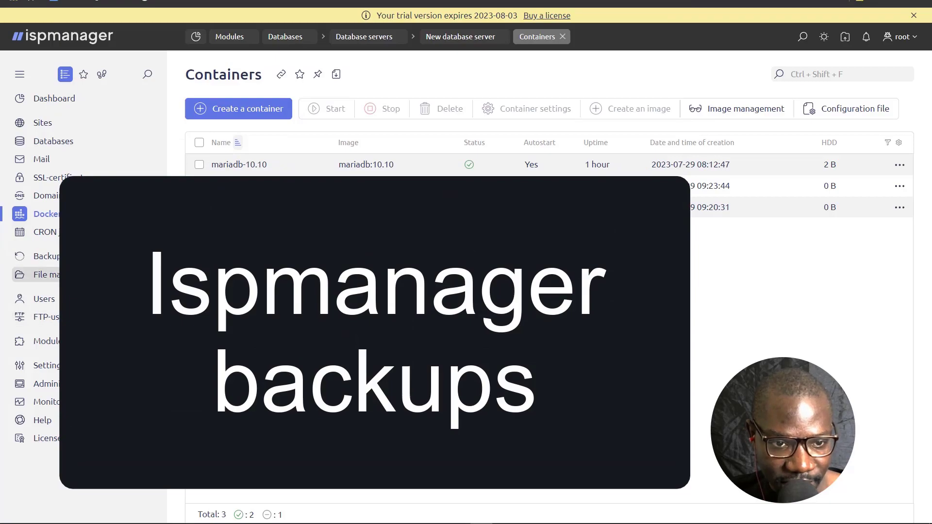
- Open Backup copies and see the 'Insufficient data' notice that the backup module is not configured
left_click(53, 259)
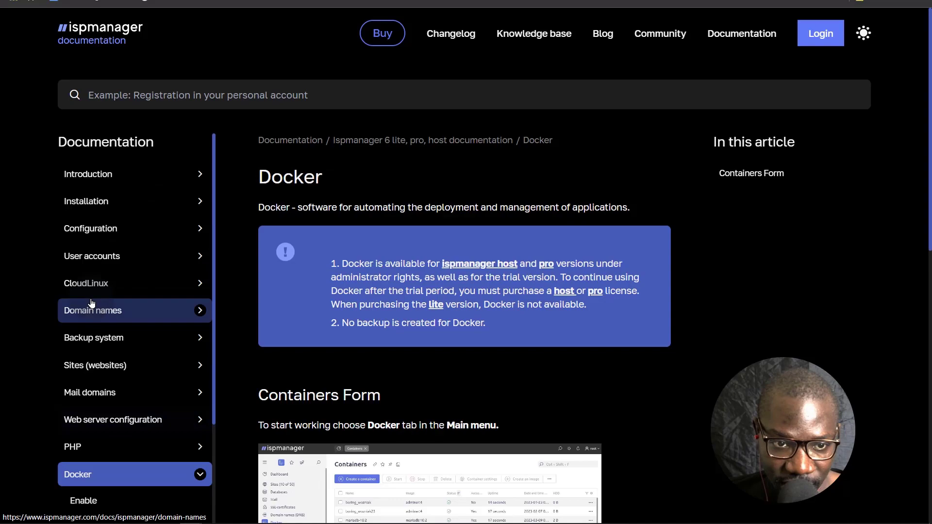
scroll(93, 194, "down", 1)
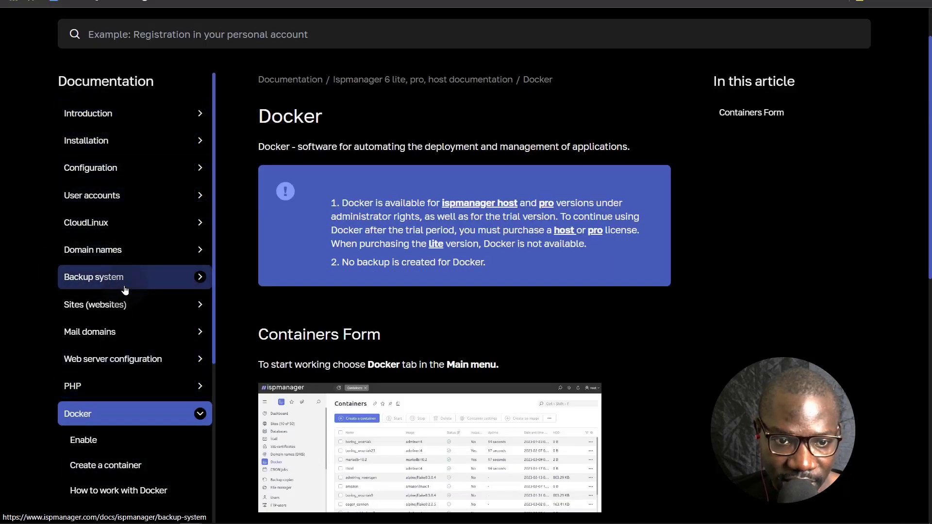
- Open the ISPtar Backup Module article under Backup system and scroll through it
left_click(93, 280)
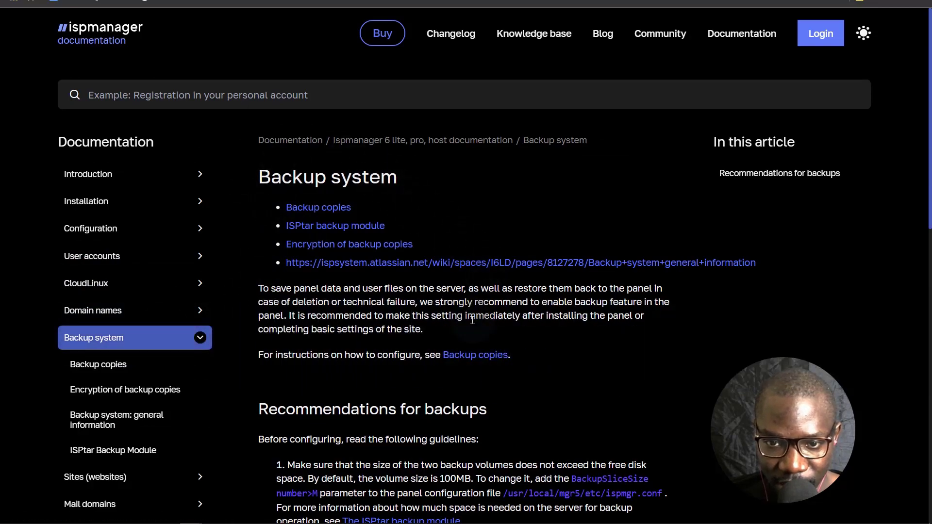
left_click(311, 230)
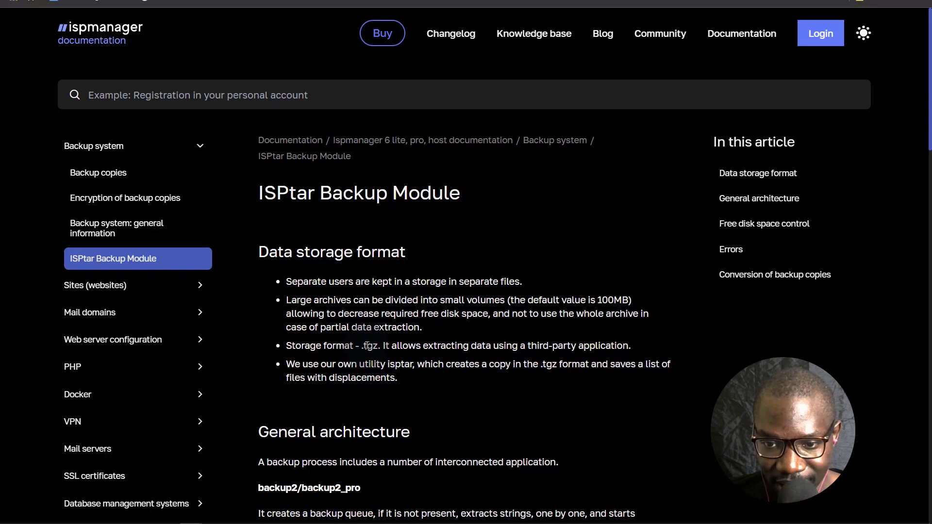
scroll(363, 347, "down", 1)
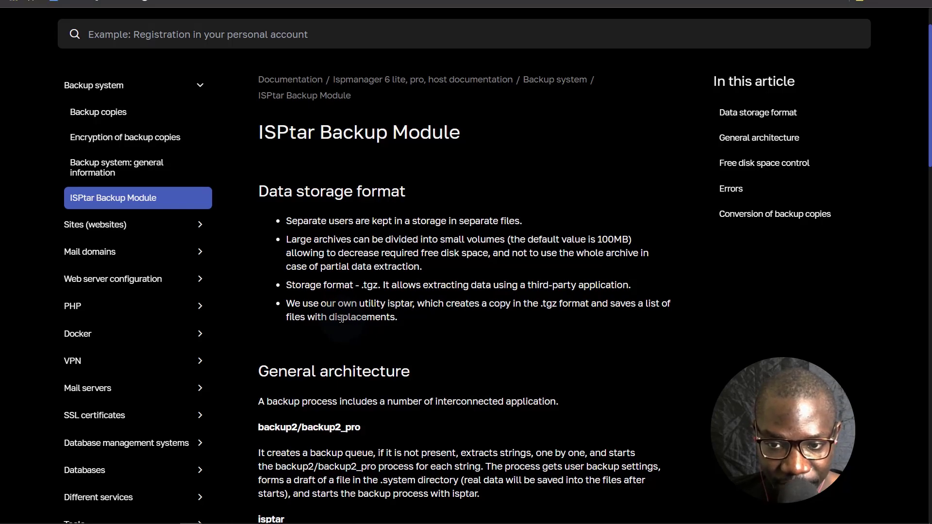
scroll(387, 333, "down", 3)
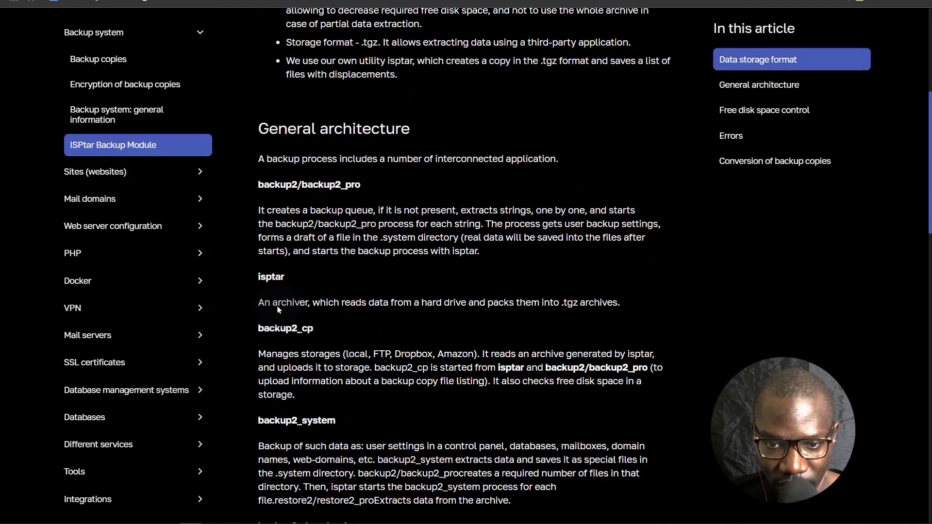
scroll(272, 284, "down", 4)
scroll(271, 285, "down", 15)
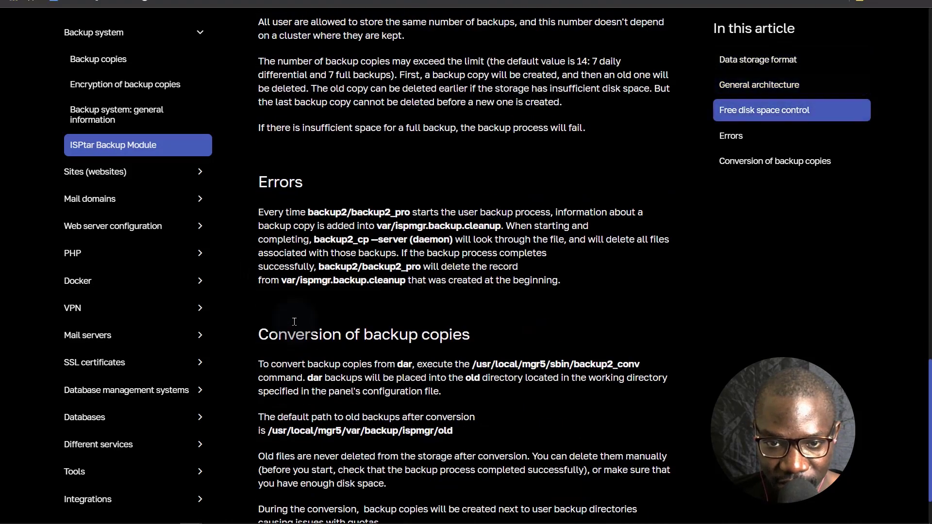
scroll(345, 372, "up", 4)
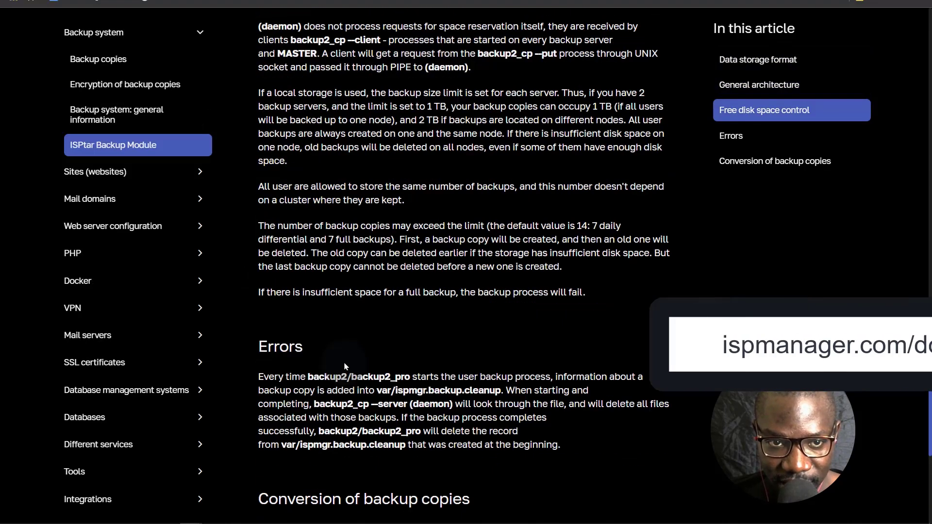
scroll(208, 267, "up", 2)
scroll(208, 267, "up", 2)
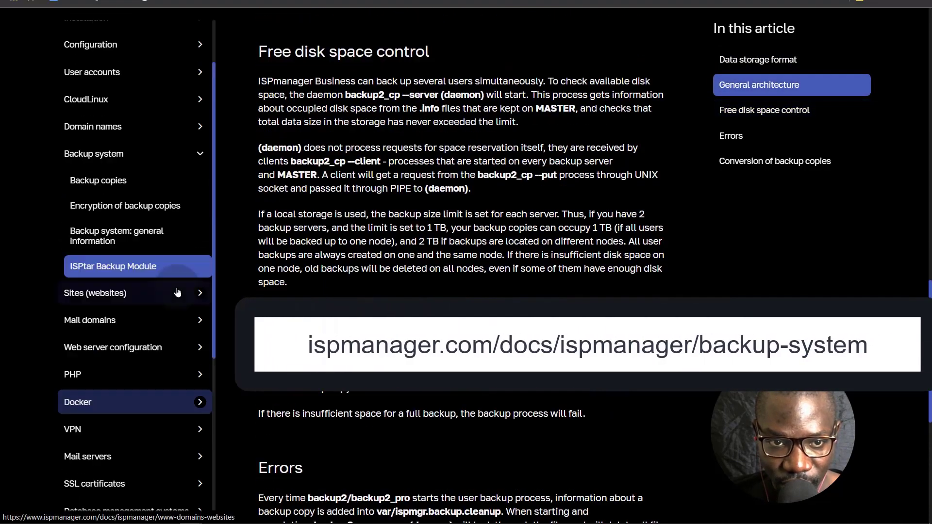
left_click(104, 181)
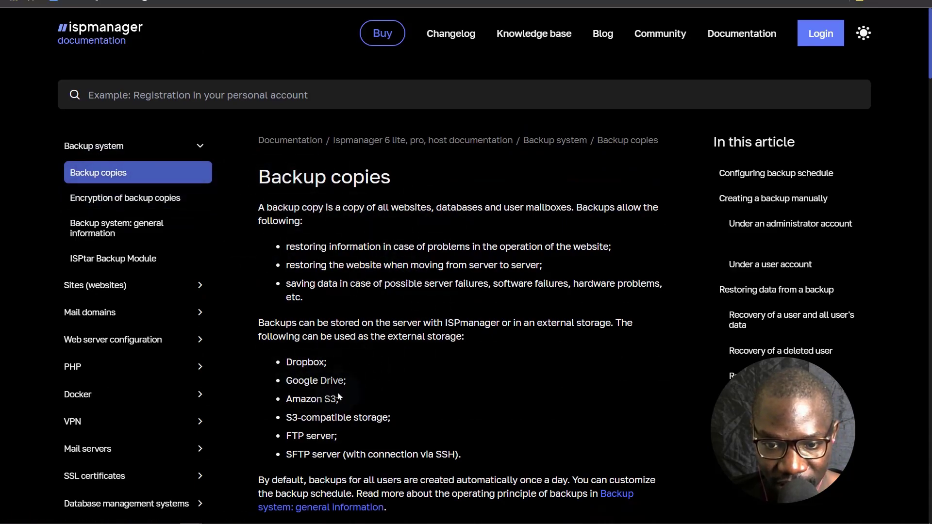
- Read the Backup copies article, highlighting its six supported storage types, then return to ispmanager
scroll(372, 420, "down", 1)
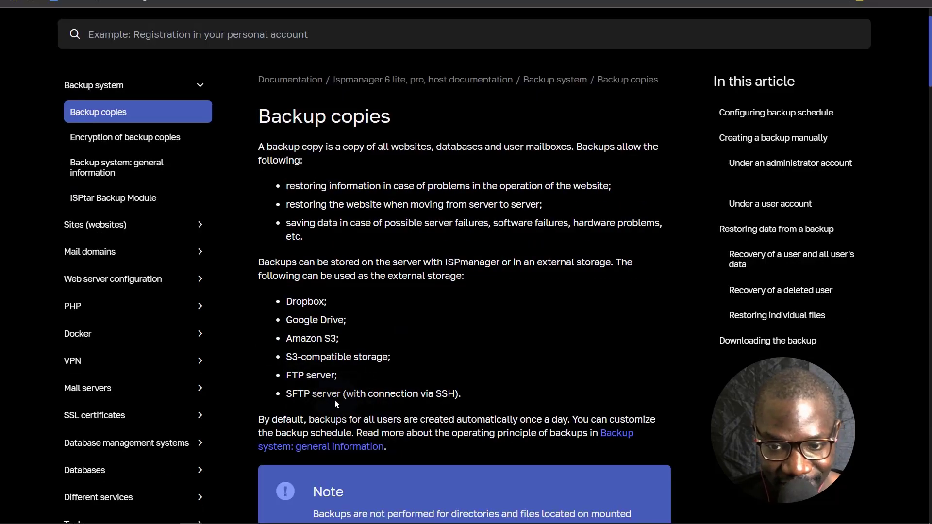
scroll(435, 373, "down", 4)
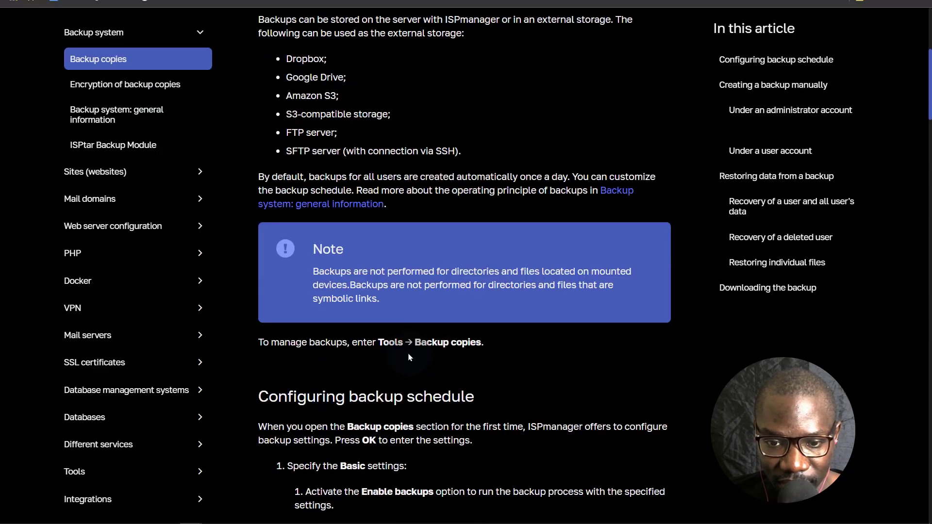
scroll(408, 357, "up", 2)
left_click_drag(287, 176, 476, 265)
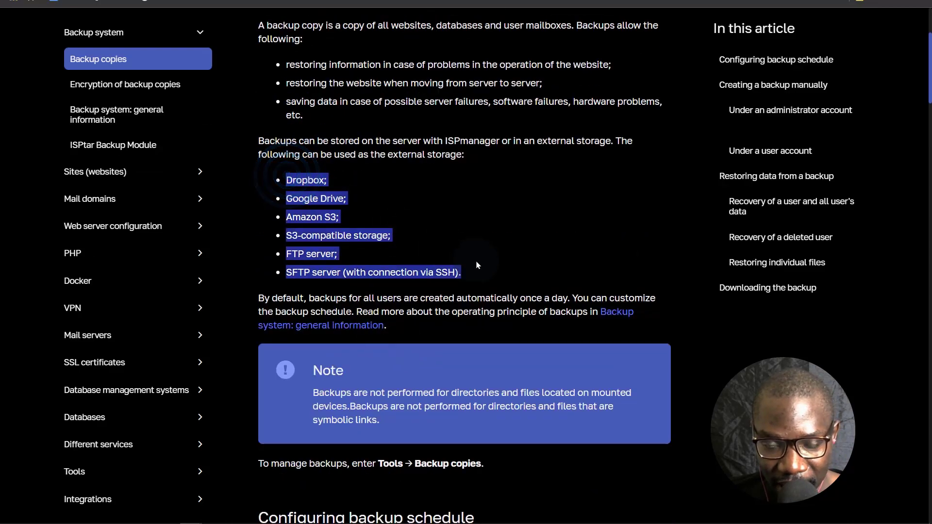
left_click(313, 217)
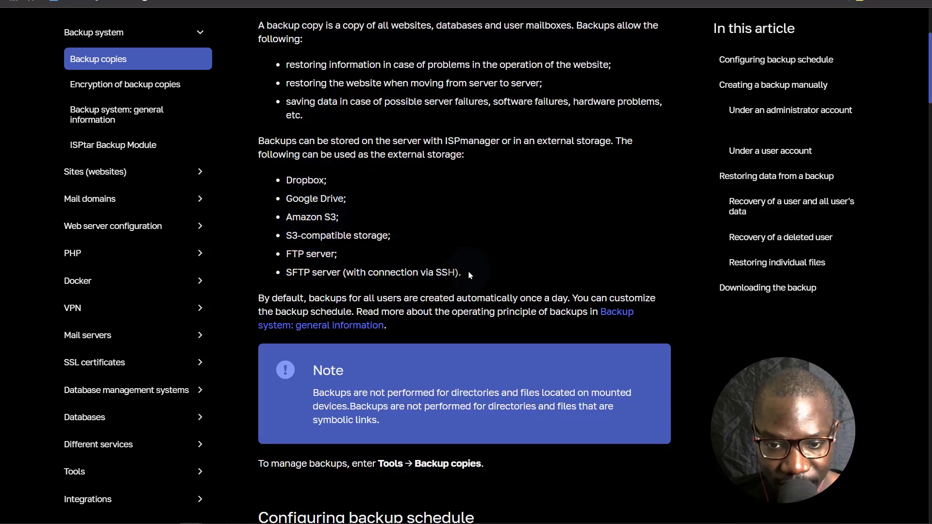
scroll(435, 284, "down", 20)
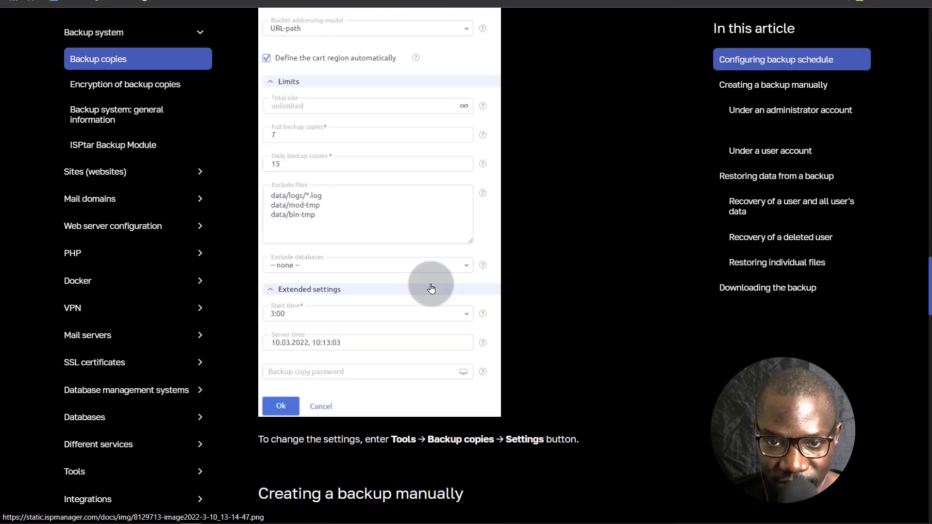
scroll(431, 288, "up", 8)
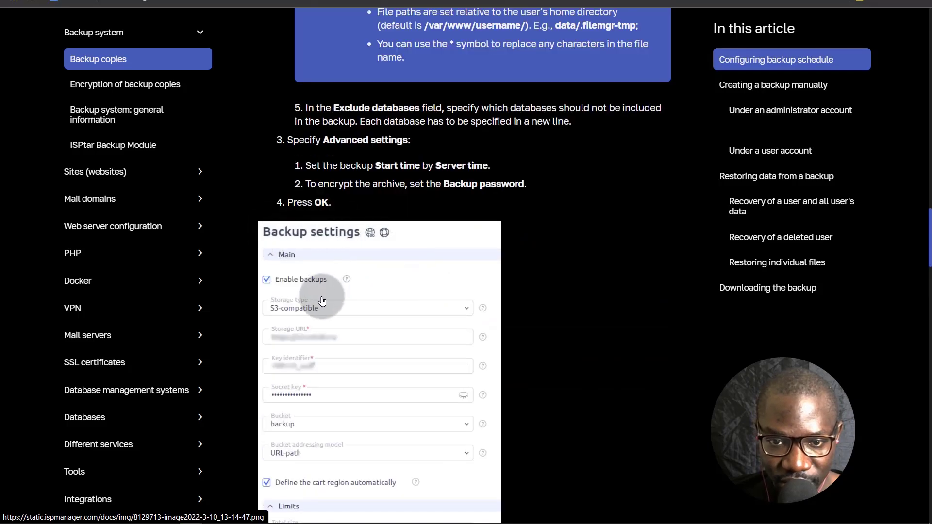
scroll(321, 301, "down", 20)
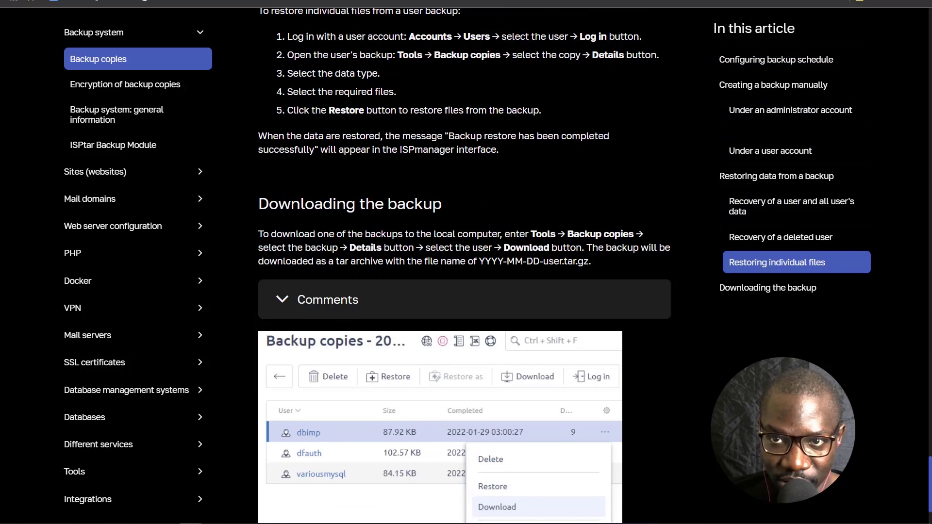
left_click(430, 0)
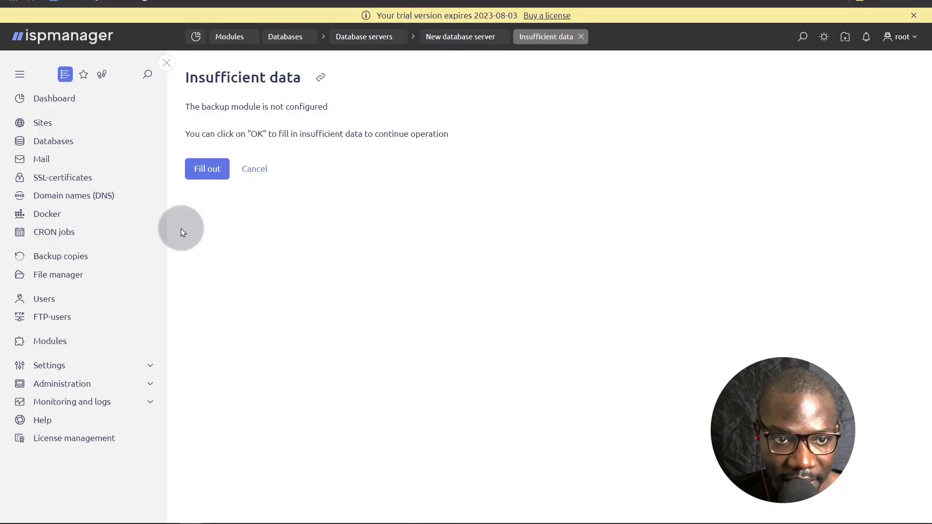
- Reopen Backup copies, start filling in Backup settings, and view the storage type options
left_click(64, 261)
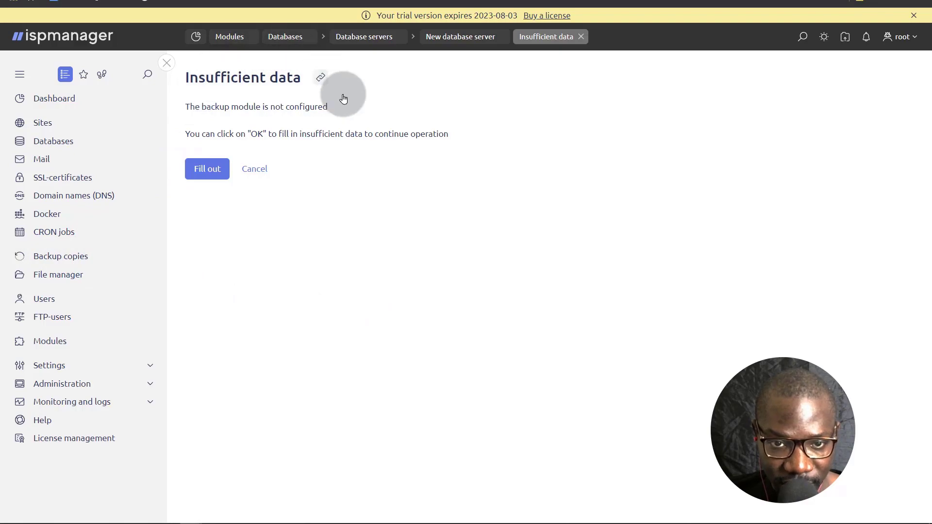
left_click(207, 170)
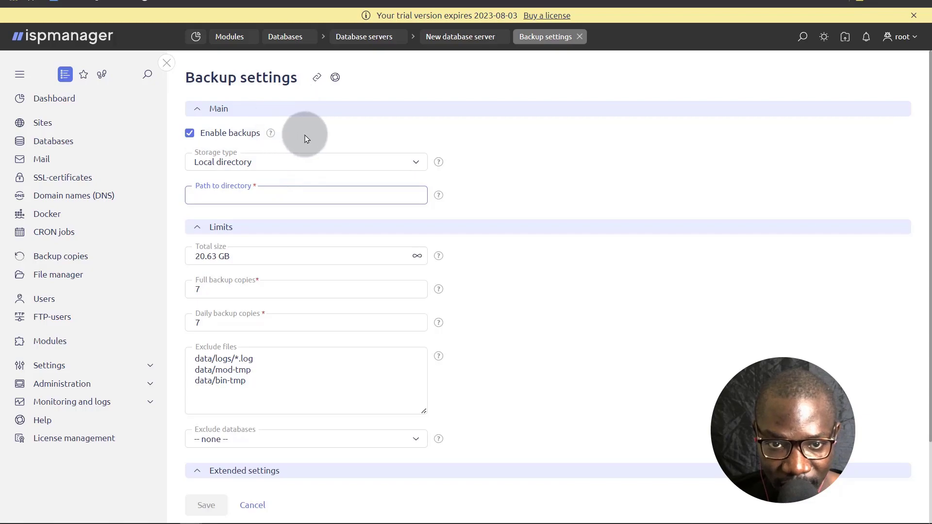
left_click(293, 161)
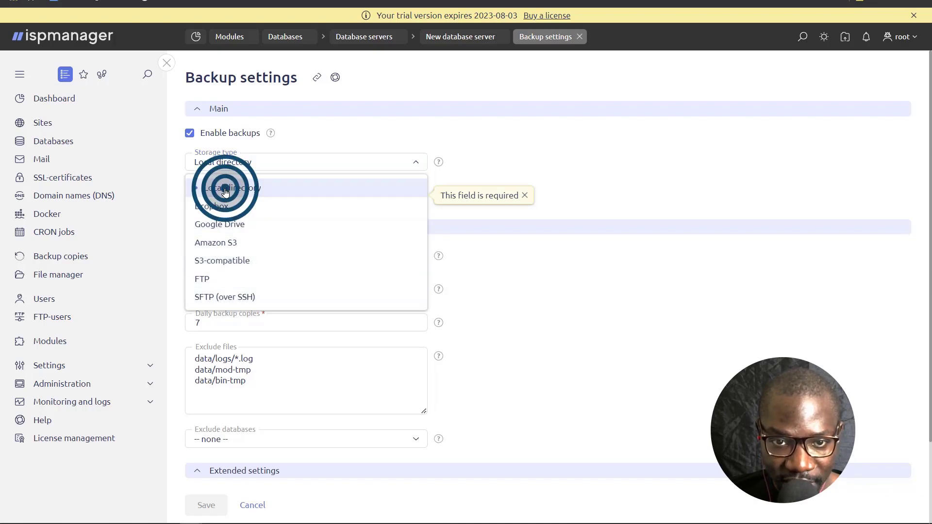
- Keep Local directory as the storage type and put the cursor in the directory path field
left_click(517, 144)
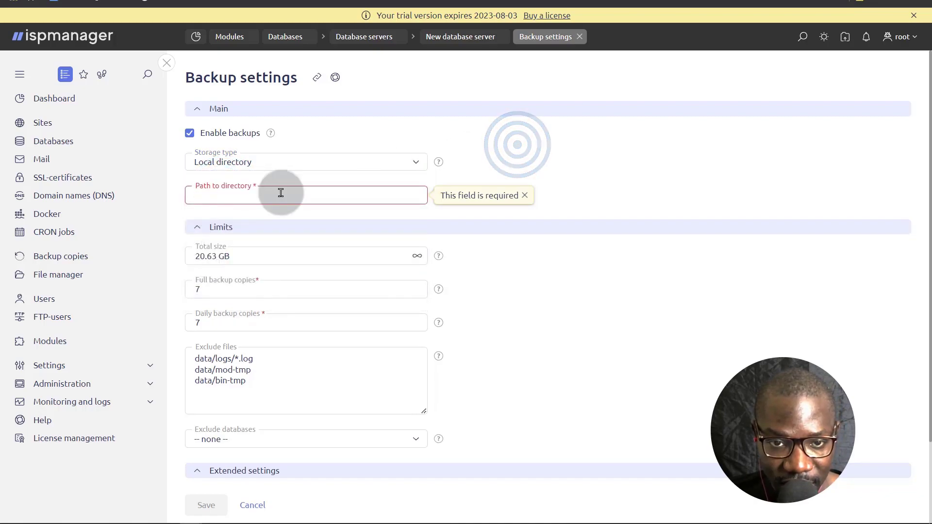
left_click(267, 164)
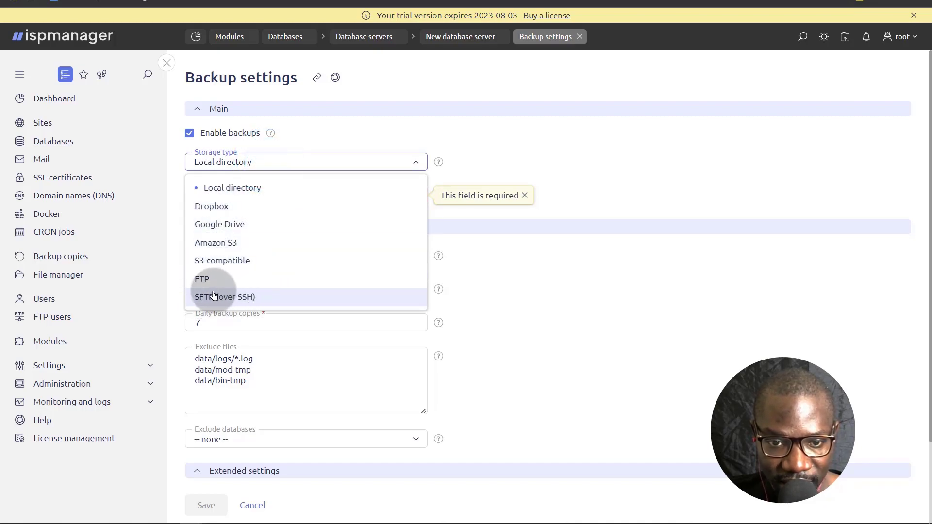
left_click(252, 190)
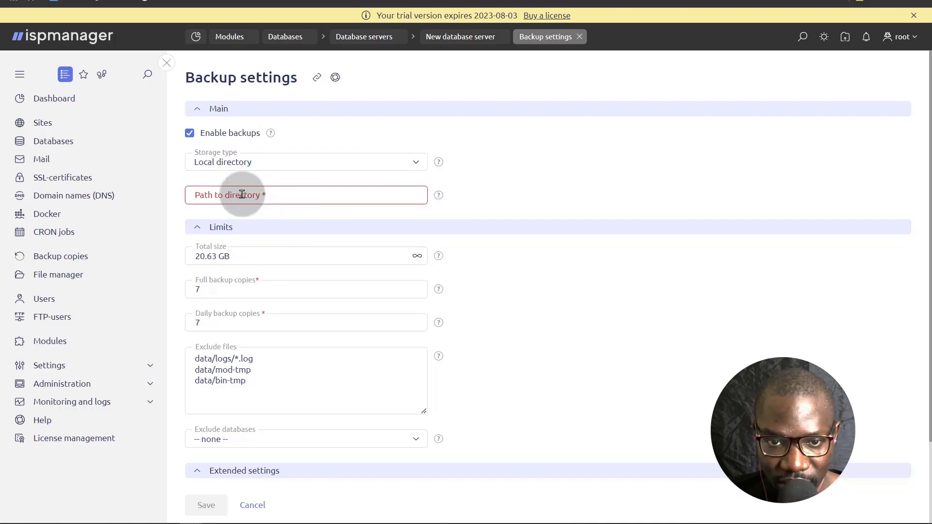
left_click(242, 193)
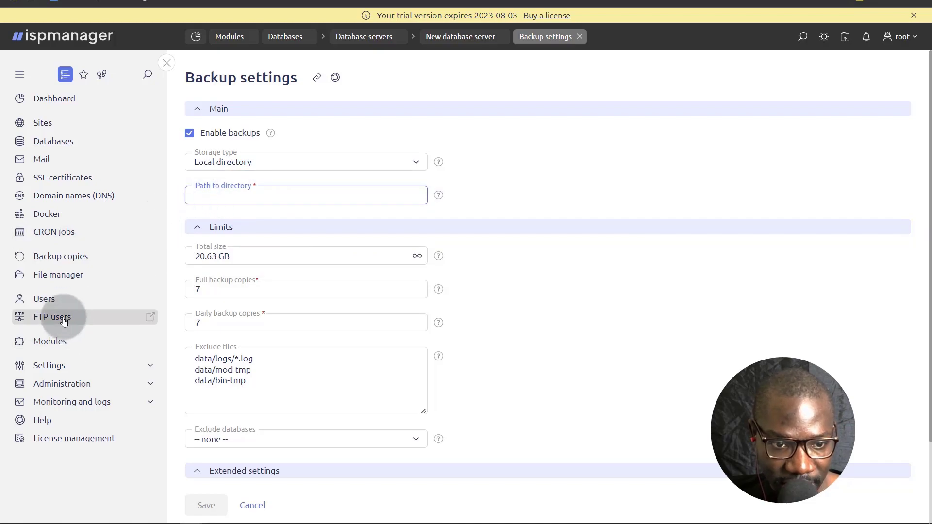
left_click(240, 194)
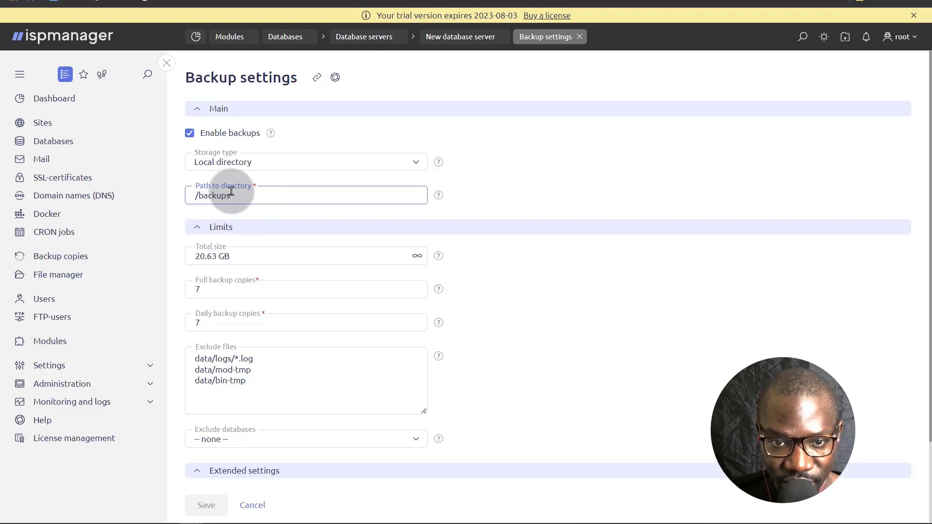
- Set total backup size to 10.63 GB with 3 full and 3 daily backup copies
scroll(249, 291, "down", 2)
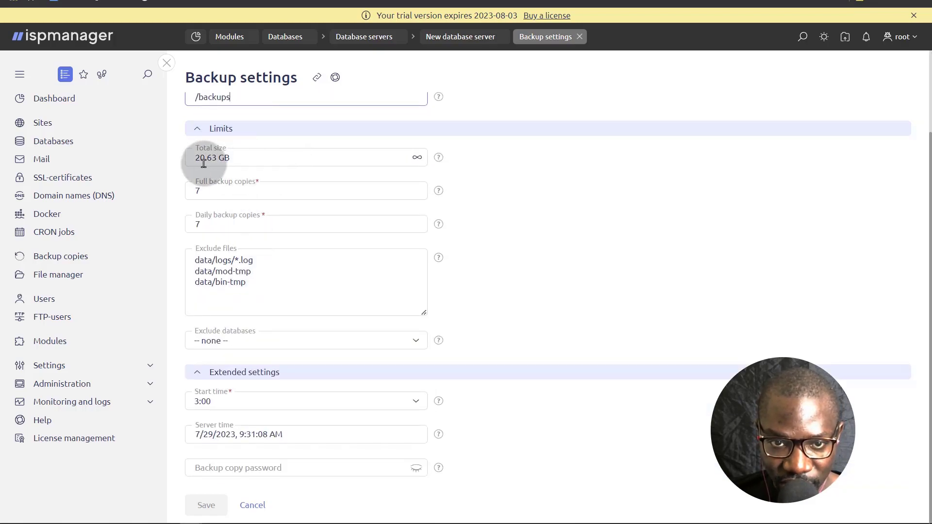
left_click_drag(239, 156, 195, 156)
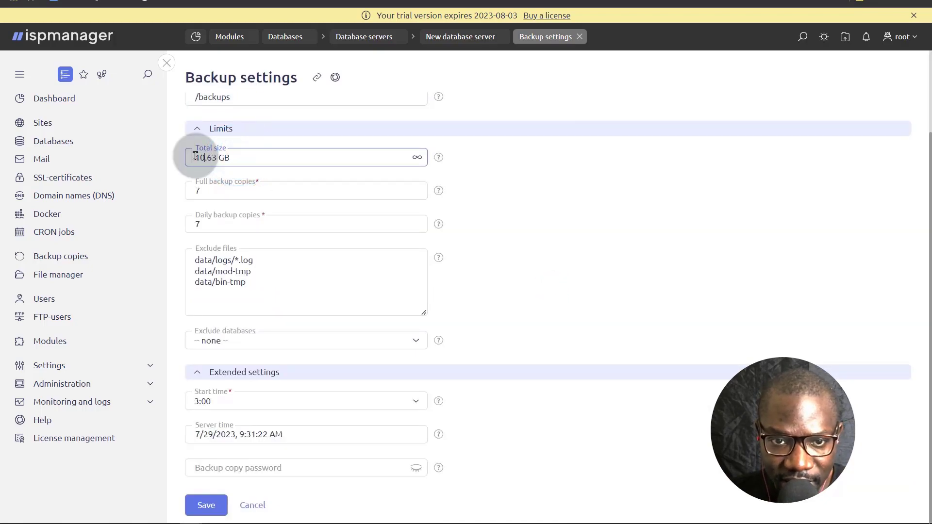
type("10")
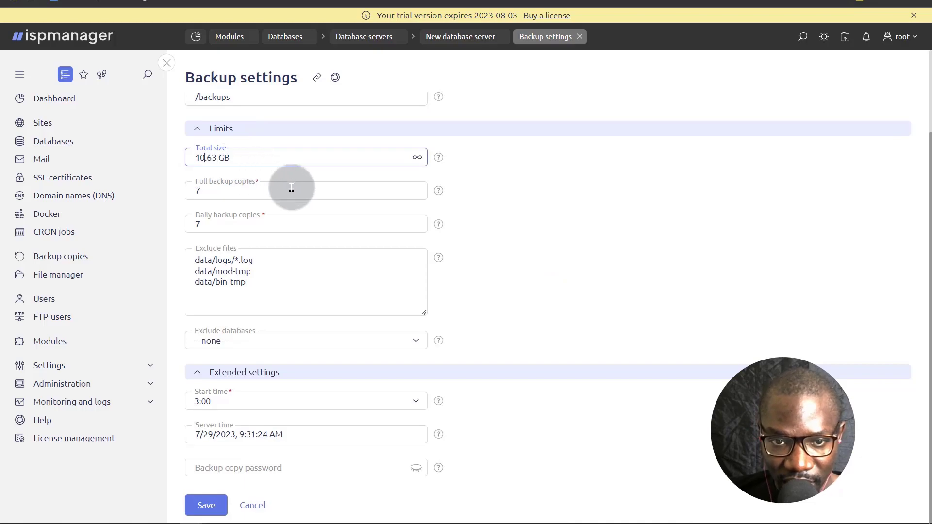
left_click(203, 192)
key("BackSpace")
type("3")
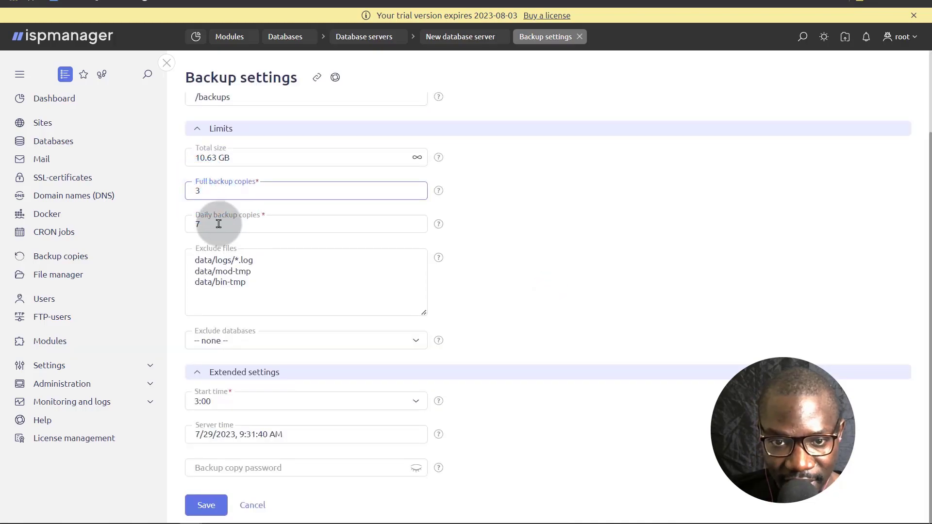
left_click(199, 223)
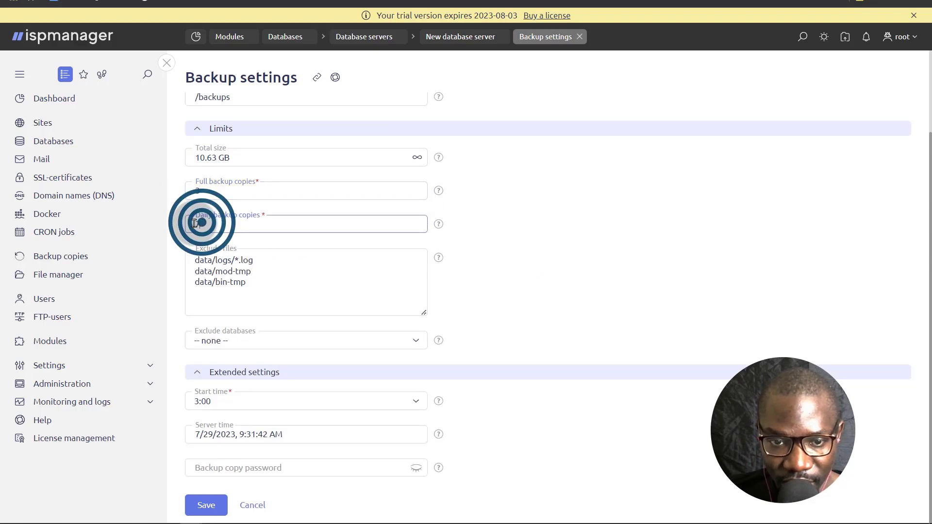
type("3")
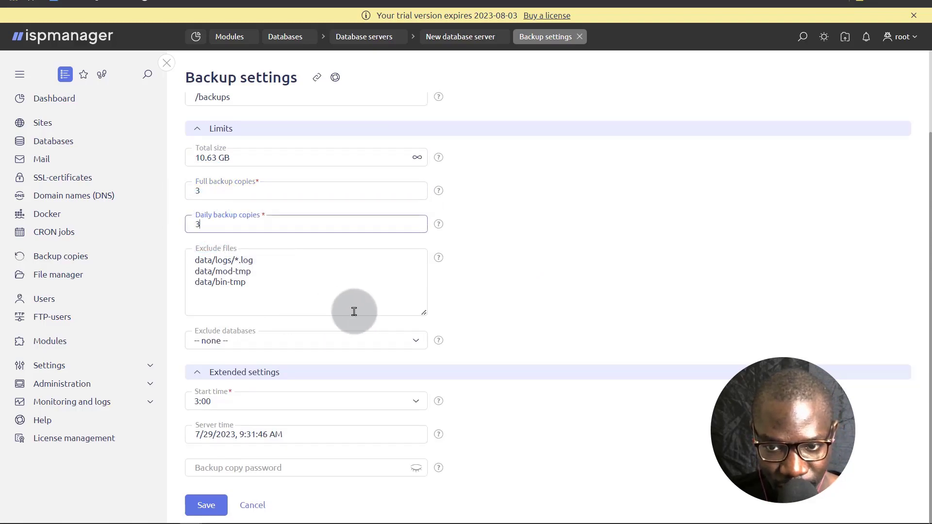
left_click(474, 270)
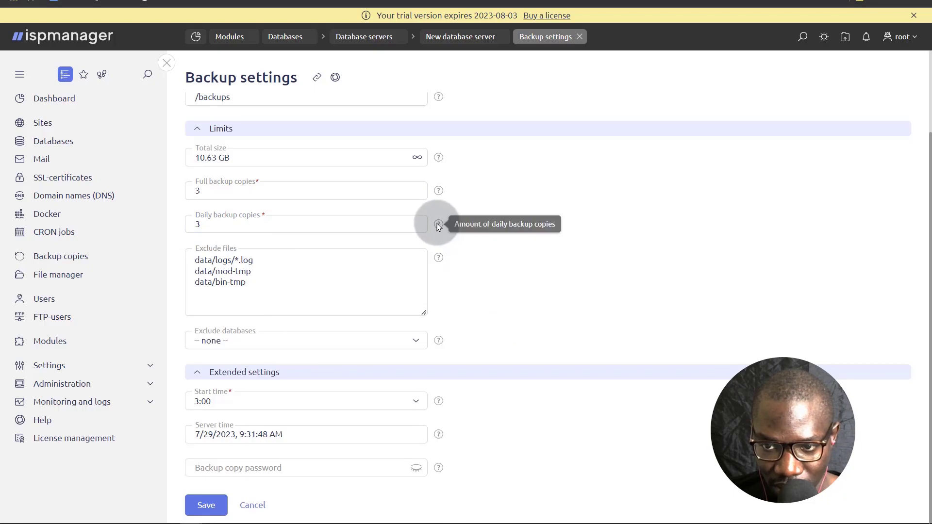
left_click(453, 284)
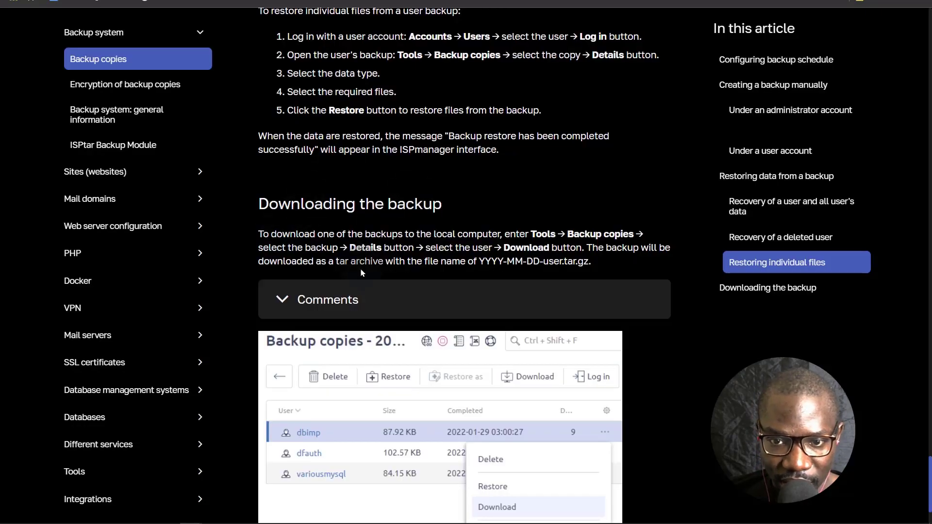
scroll(361, 273, "down", 2)
- Scroll through the Backup system: general information documentation article
scroll(361, 271, "up", 15)
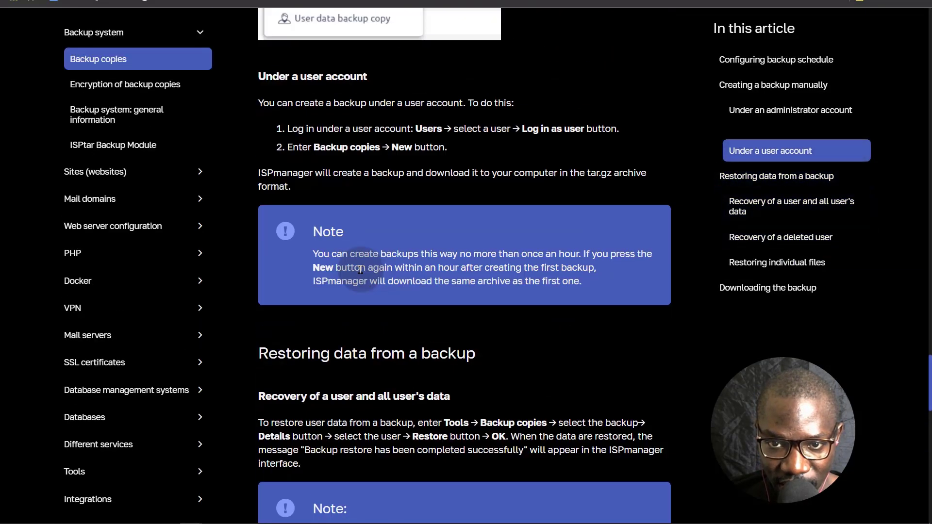
scroll(361, 271, "up", 12)
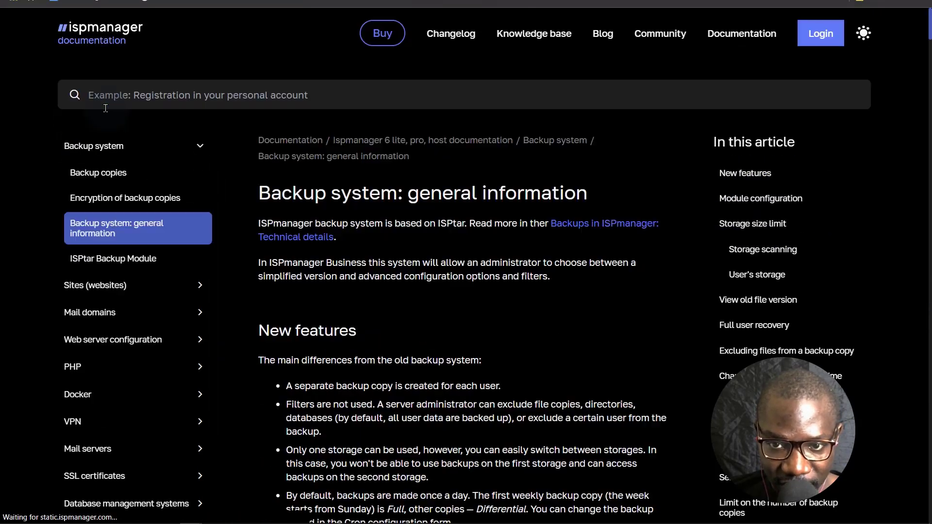
scroll(360, 330, "down", 20)
scroll(361, 330, "down", 20)
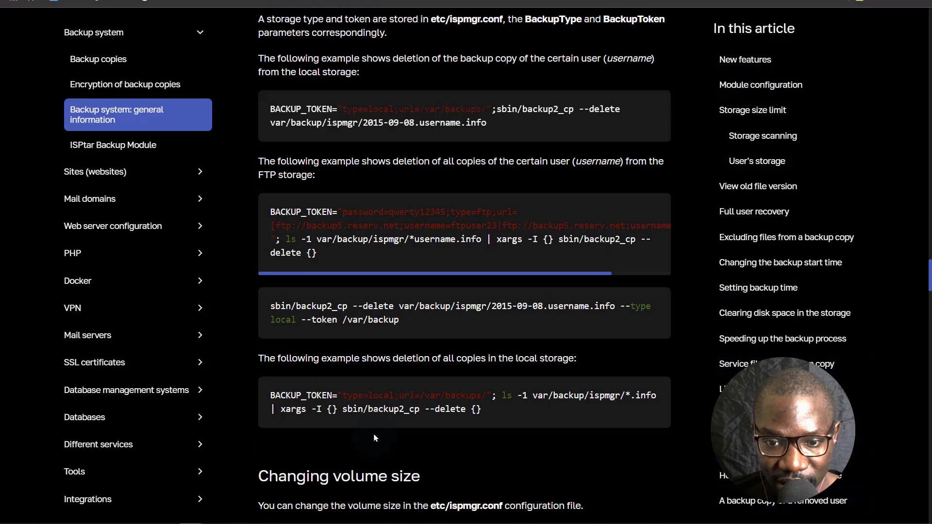
scroll(373, 439, "down", 7)
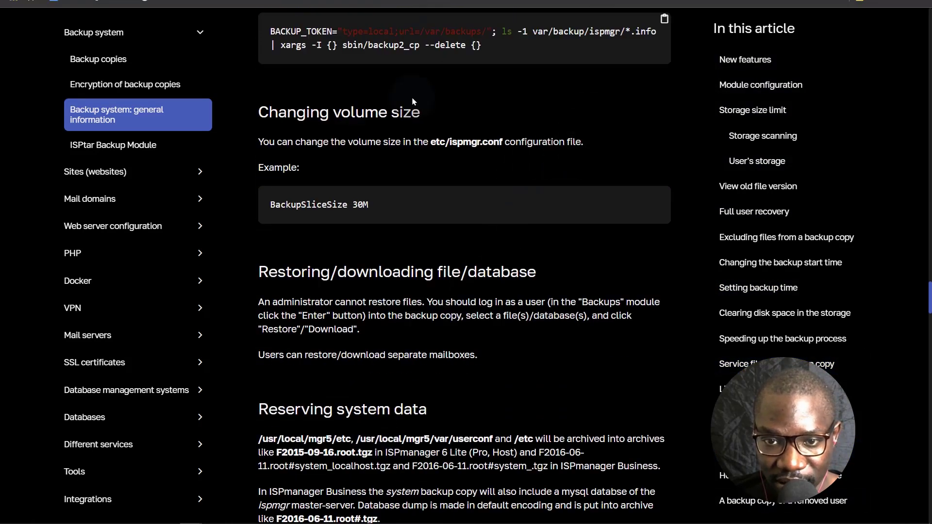
scroll(420, 279, "down", 20)
scroll(418, 280, "up", 15)
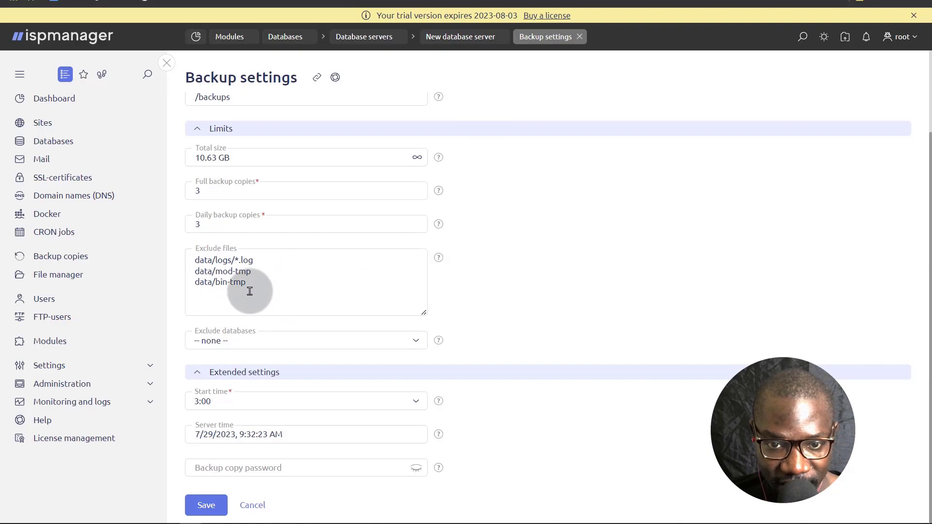
- Check the excluded file paths and databases, leaving no database excluded, and show start-hour options
left_click(280, 290)
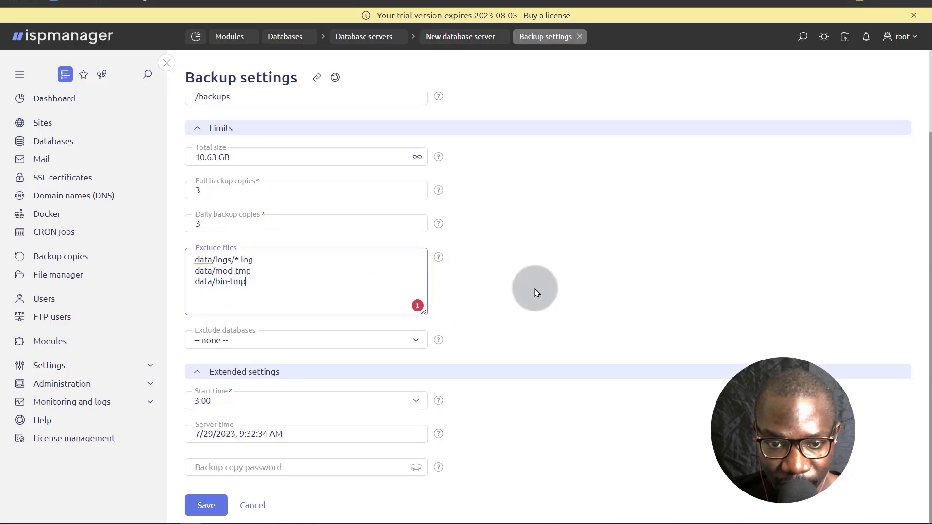
left_click(261, 342)
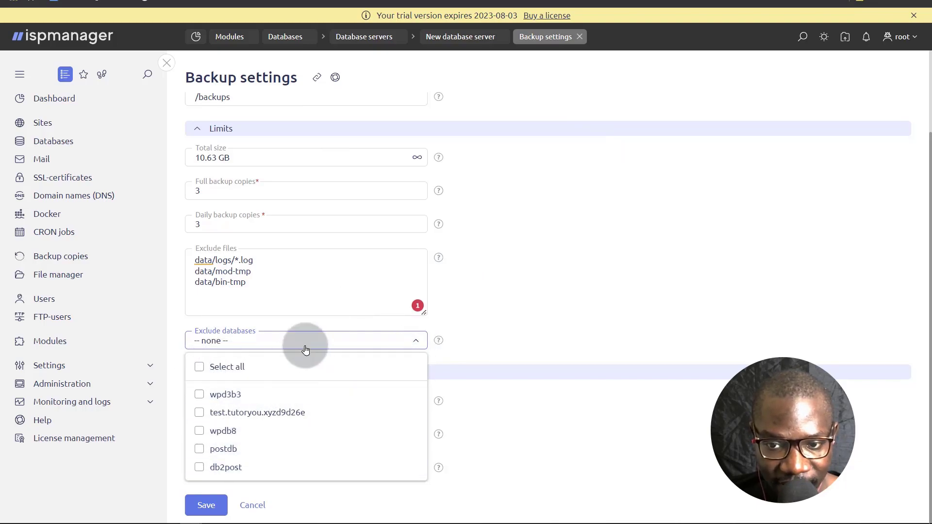
left_click(508, 302)
left_click(229, 402)
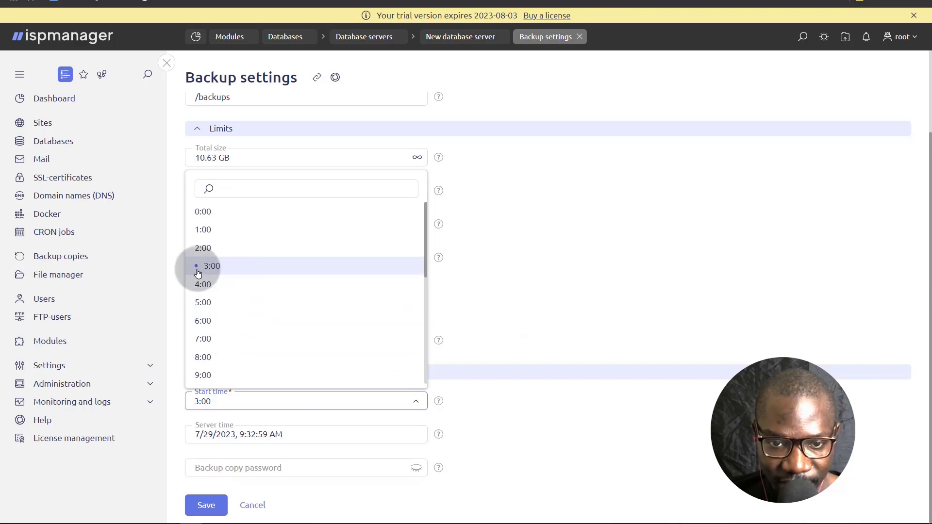
- Change the backup start time from 3:00 to 2:00
left_click(218, 269)
left_click(537, 267)
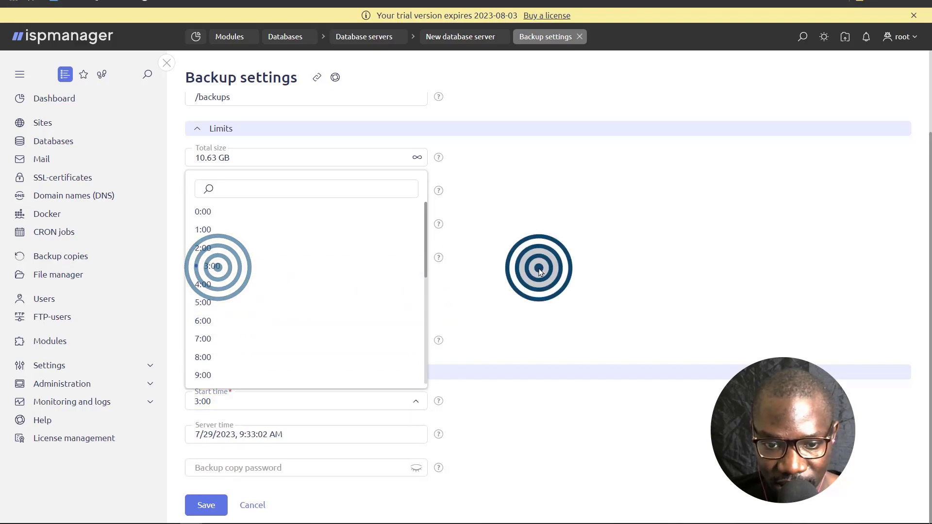
left_click(231, 399)
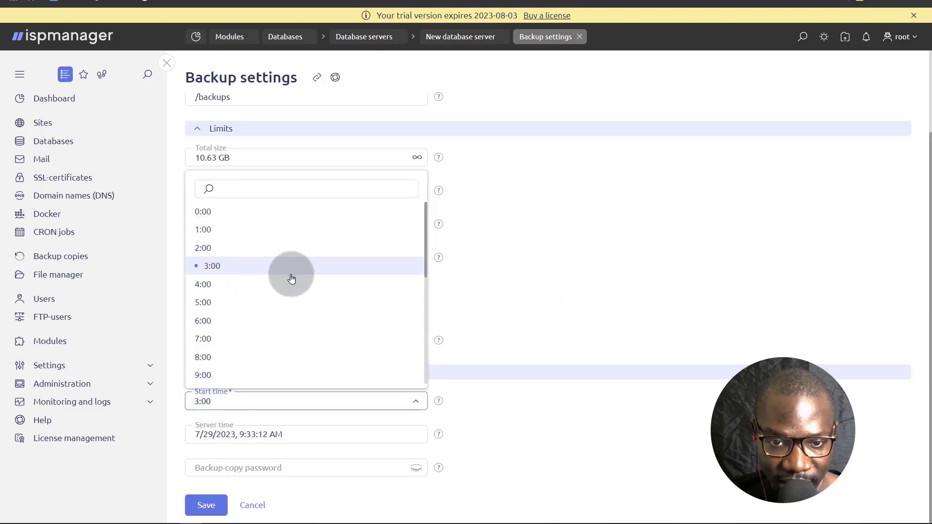
scroll(214, 270, "down", 5)
scroll(267, 325, "up", 5)
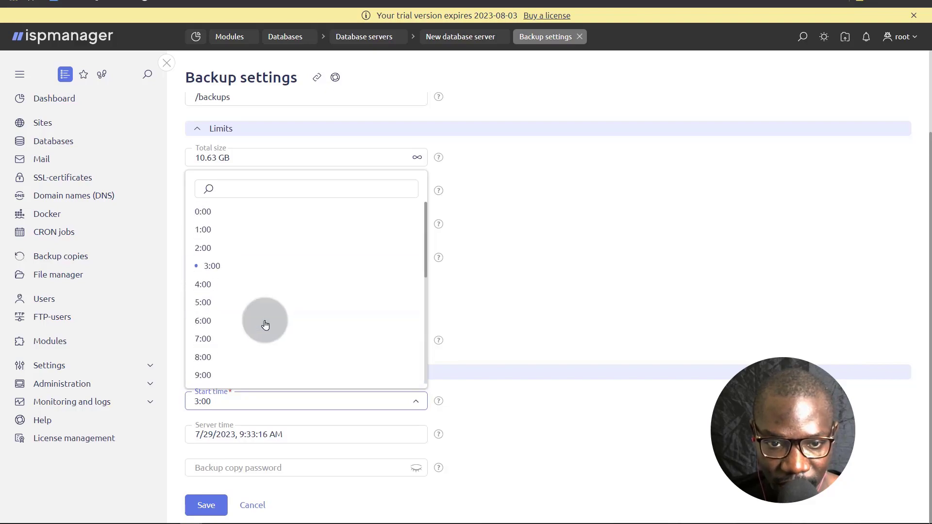
left_click(225, 249)
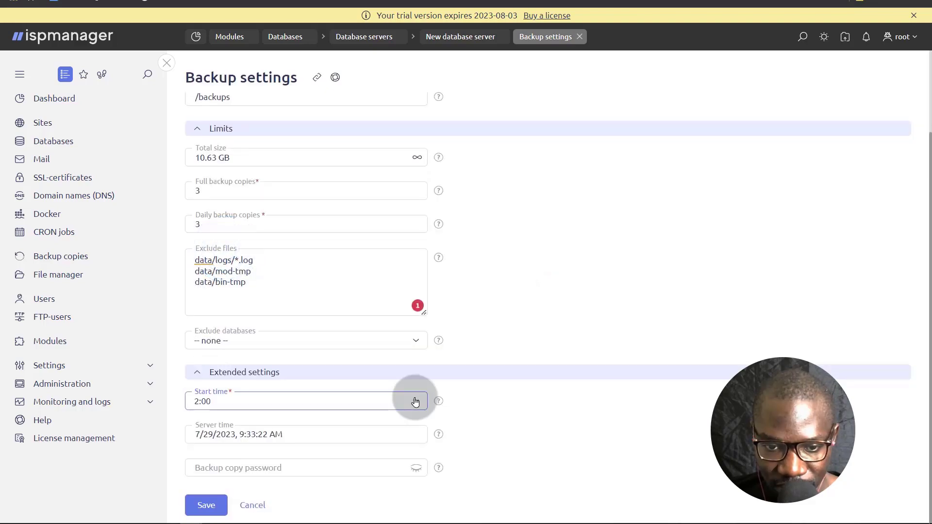
left_click(416, 400)
scroll(277, 343, "down", 5)
left_click(210, 375)
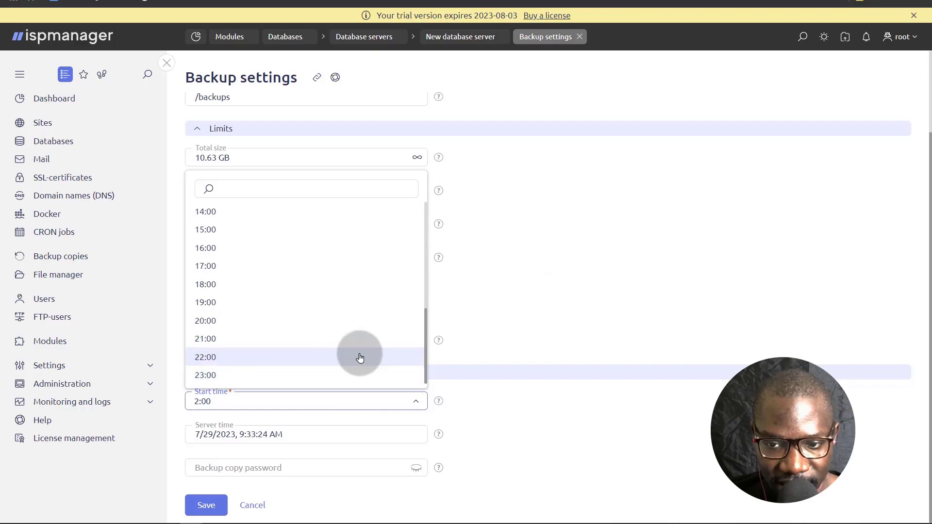
left_click(588, 369)
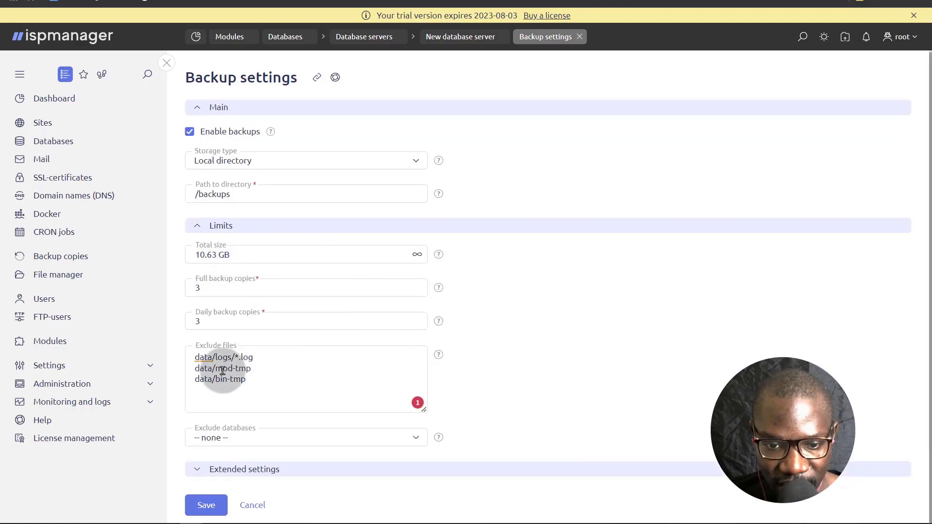
left_click(481, 370)
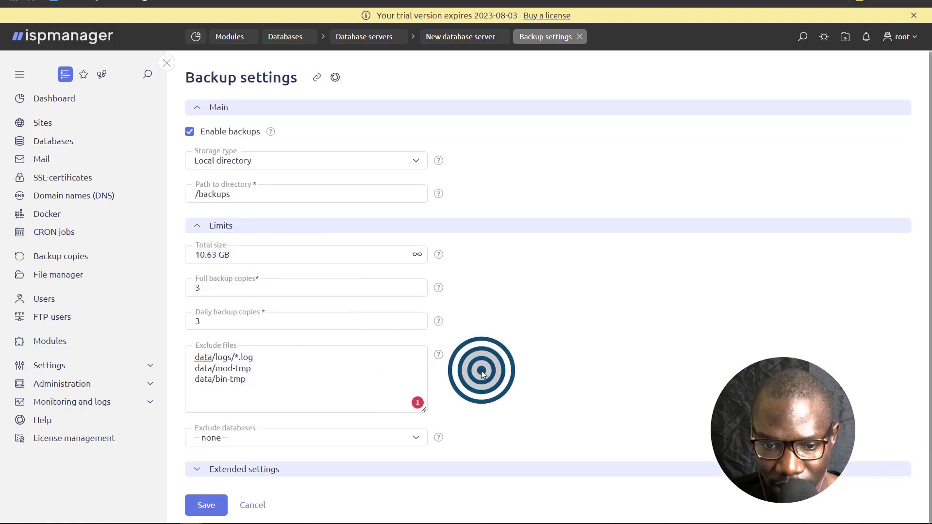
- Expand Extended settings and leave the backup copy password empty
left_click(199, 478)
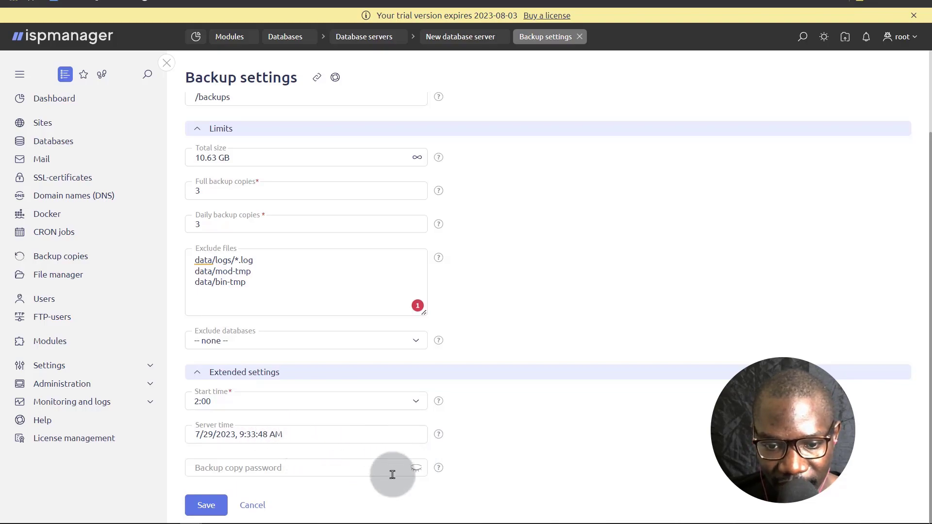
left_click(268, 468)
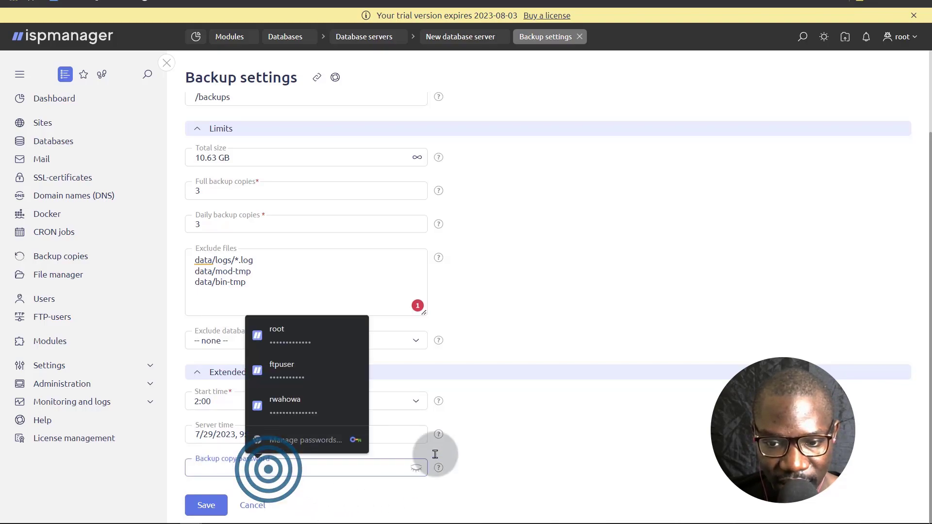
left_click(549, 437)
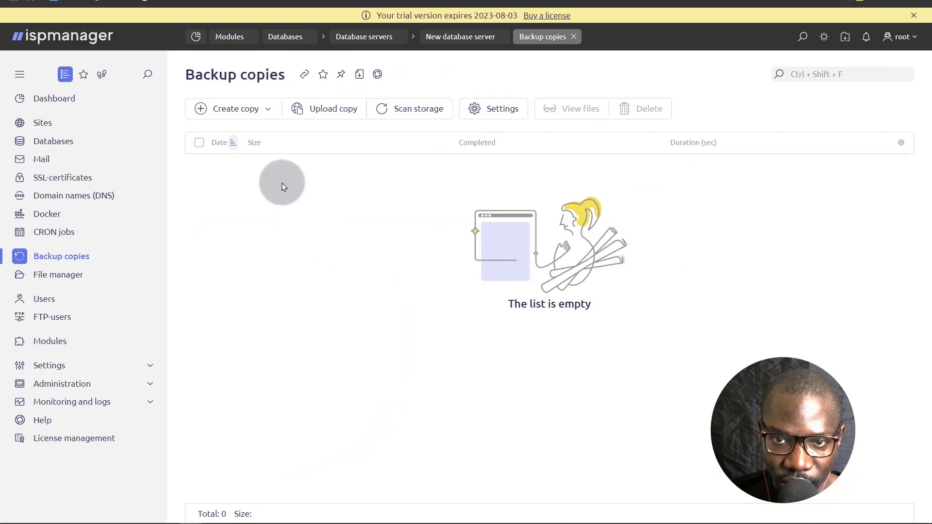
- Start a user-data backup and select the panel user in Select users
left_click(229, 111)
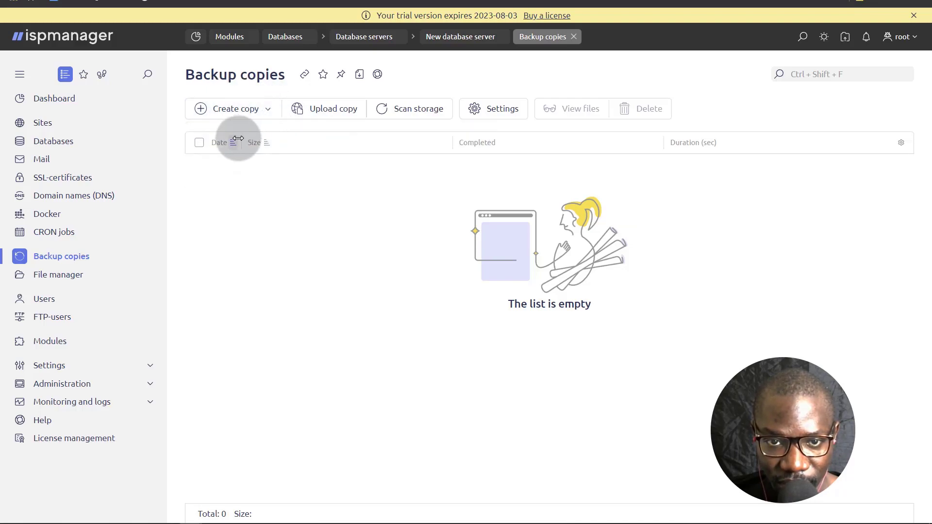
left_click(223, 108)
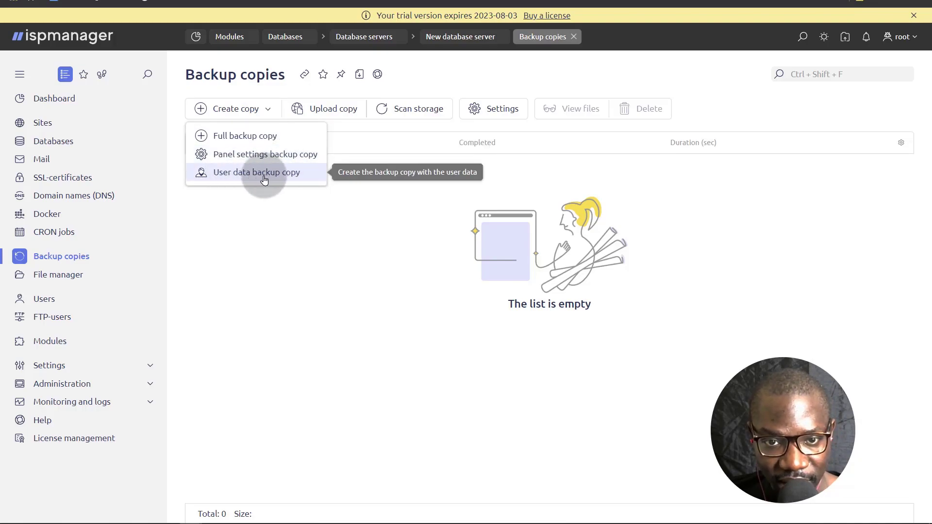
left_click(246, 173)
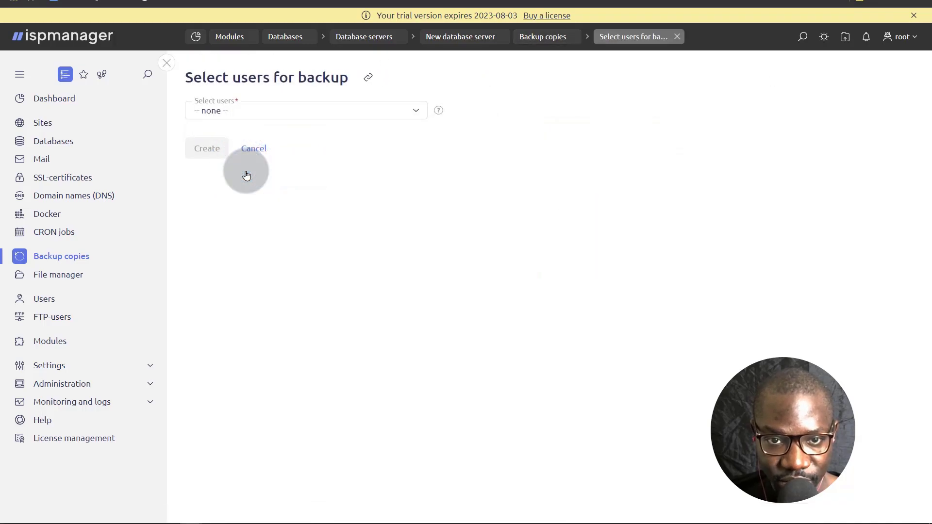
left_click(257, 111)
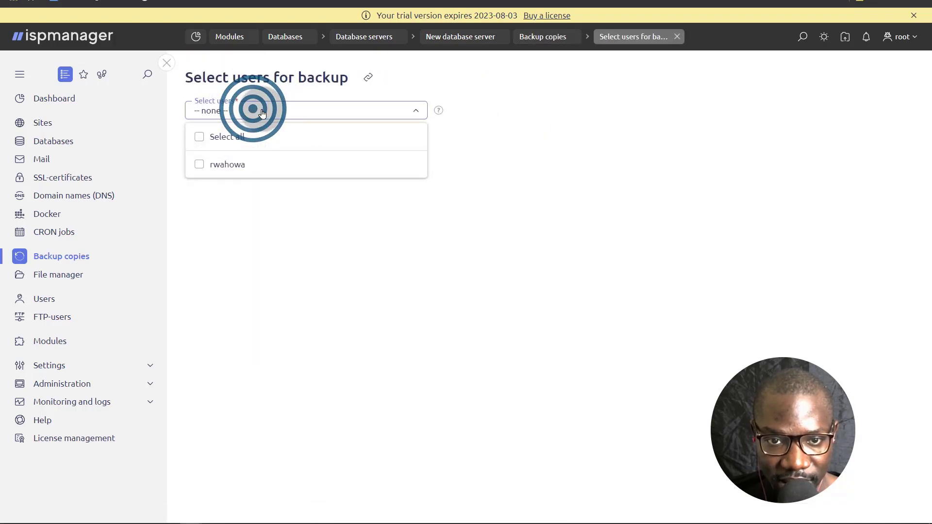
left_click(198, 166)
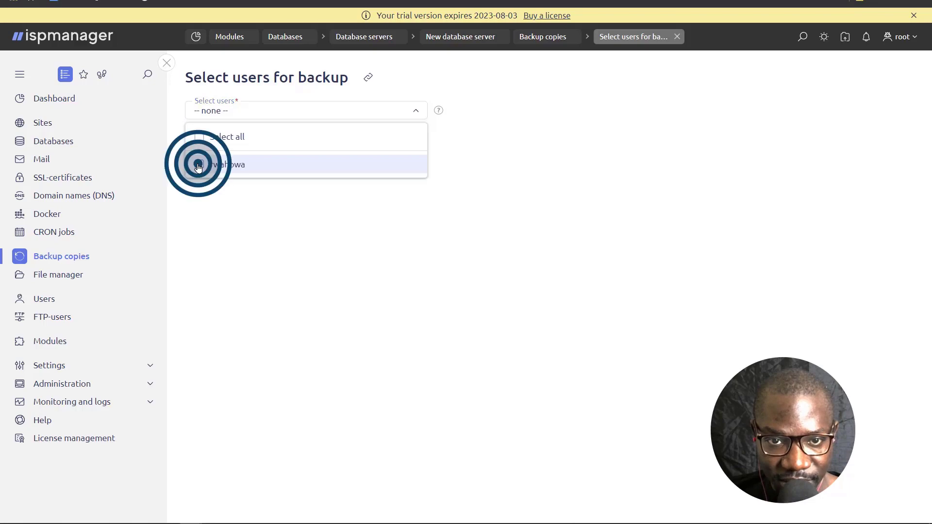
left_click(365, 202)
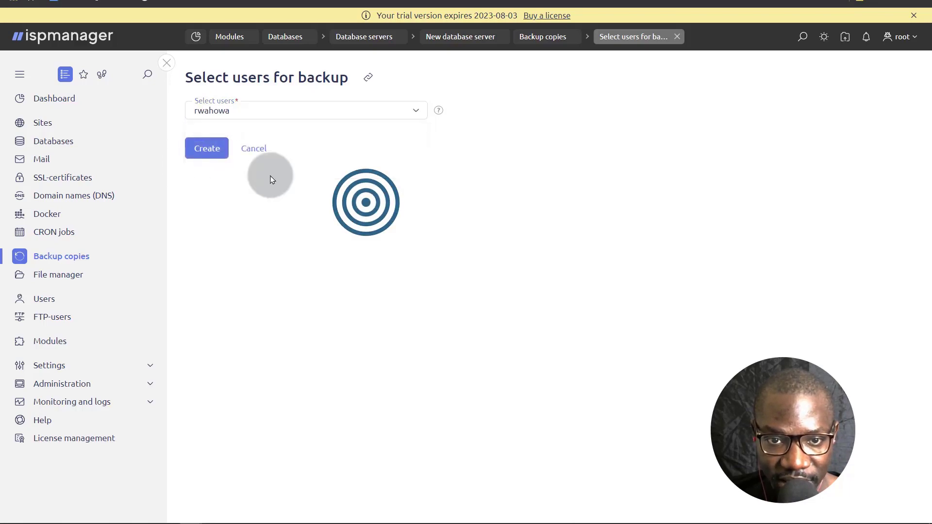
- Create the user's backup as a full copy, producing the 2023-07-29 88.26 MB entry
left_click(207, 150)
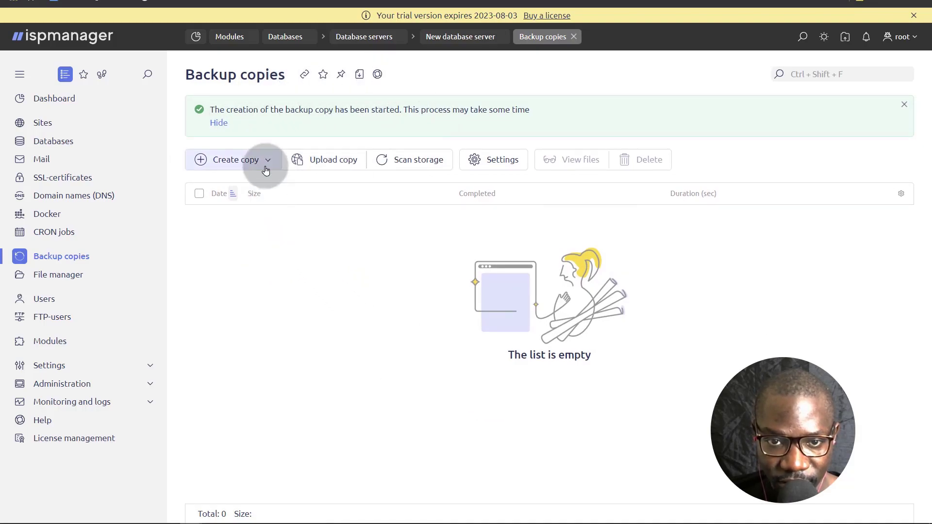
left_click(242, 164)
left_click(238, 192)
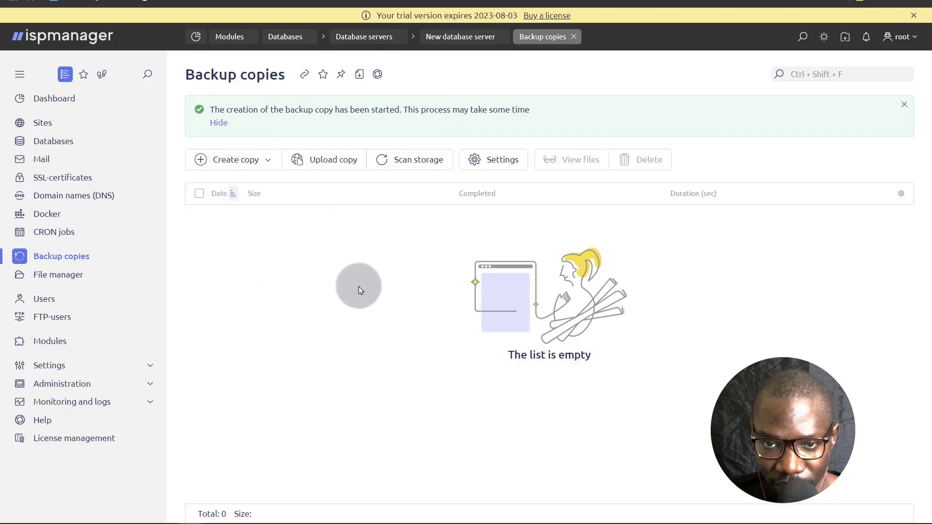
left_click(244, 159)
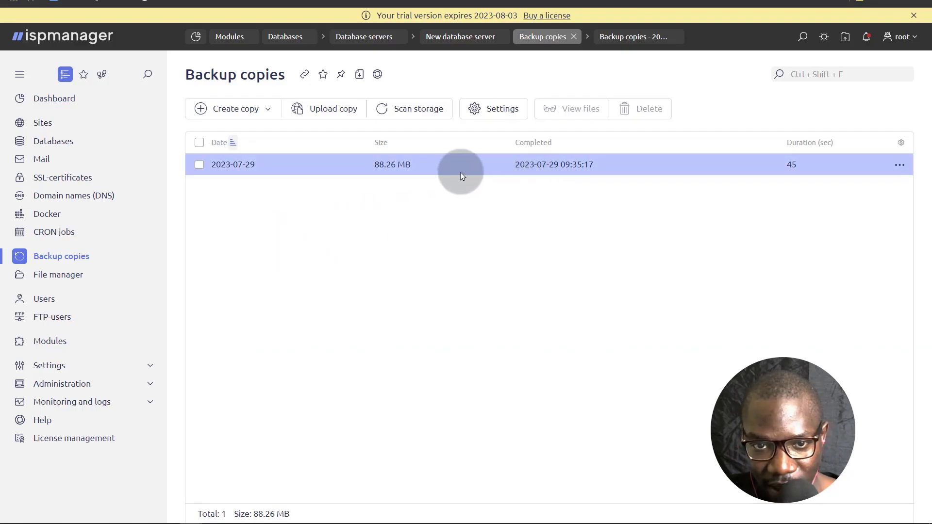
left_click(199, 165)
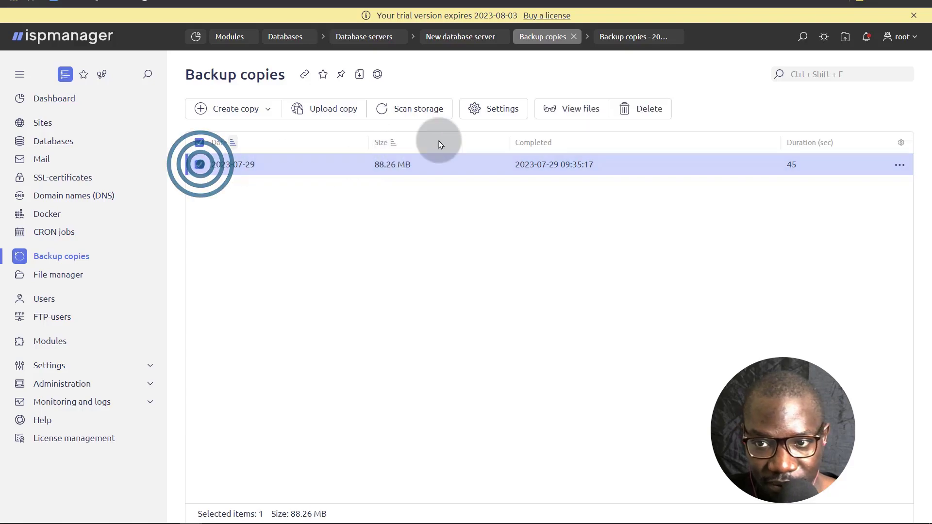
left_click(561, 109)
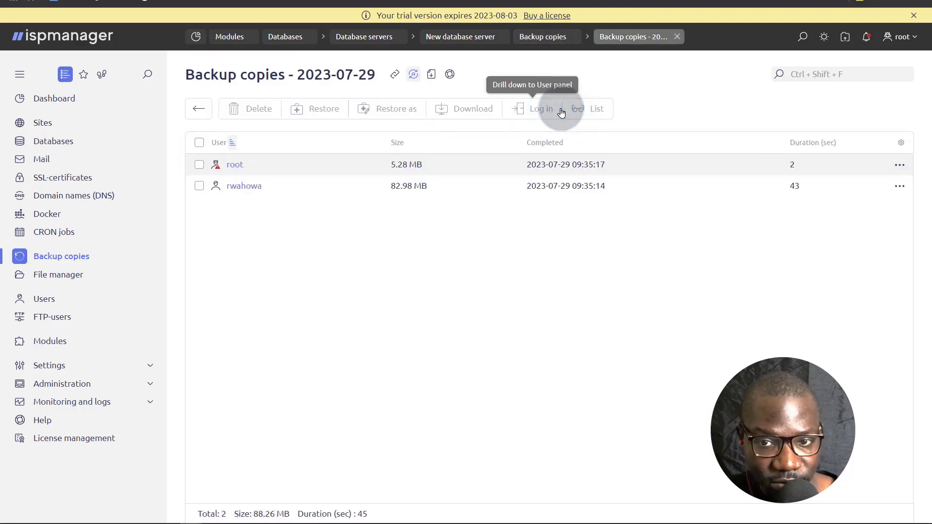
left_click(242, 188)
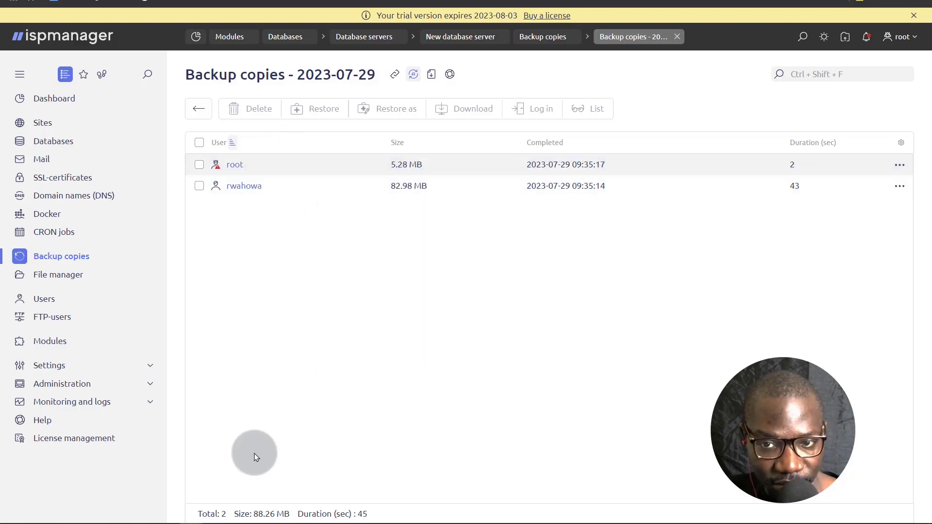
left_click(203, 193)
left_click(199, 187)
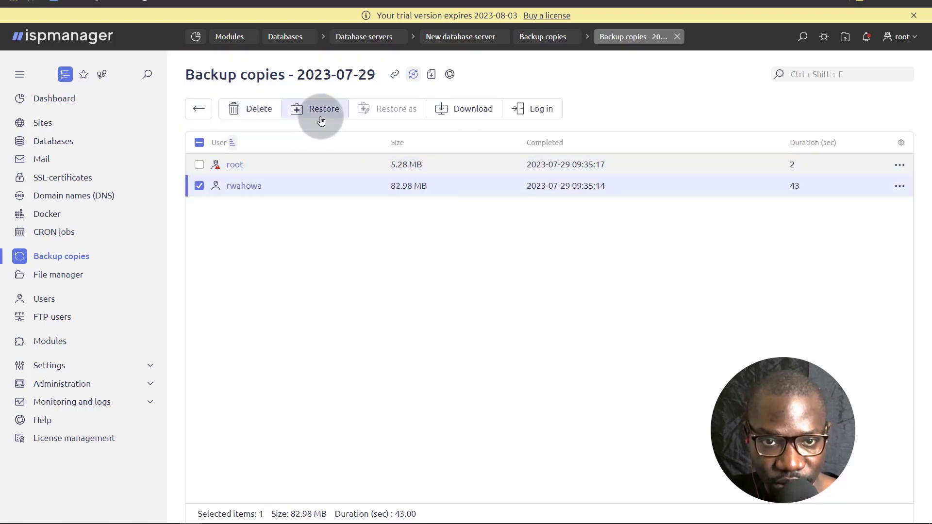
left_click(199, 109)
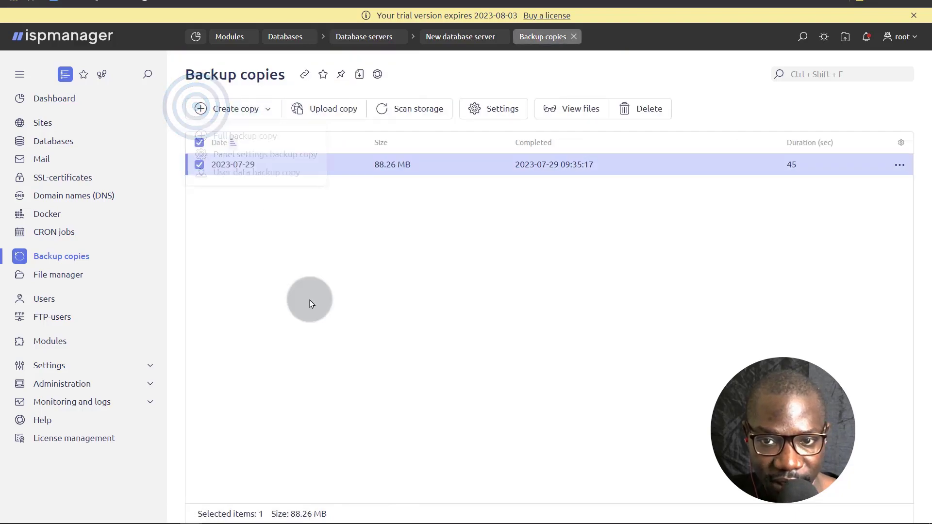
left_click(219, 162)
left_click(503, 109)
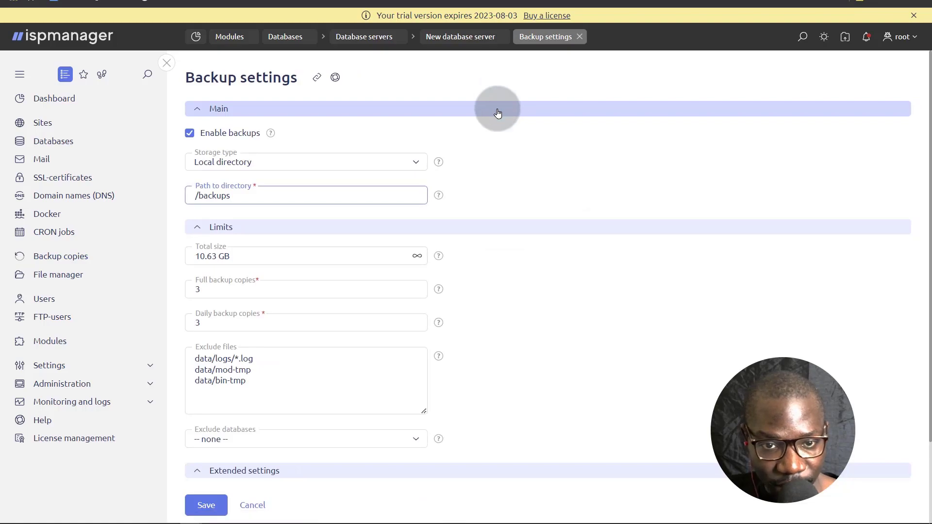
- Close the backup settings unchanged and switch to the panel user's Chrome window with three databases
scroll(320, 353, "down", 2)
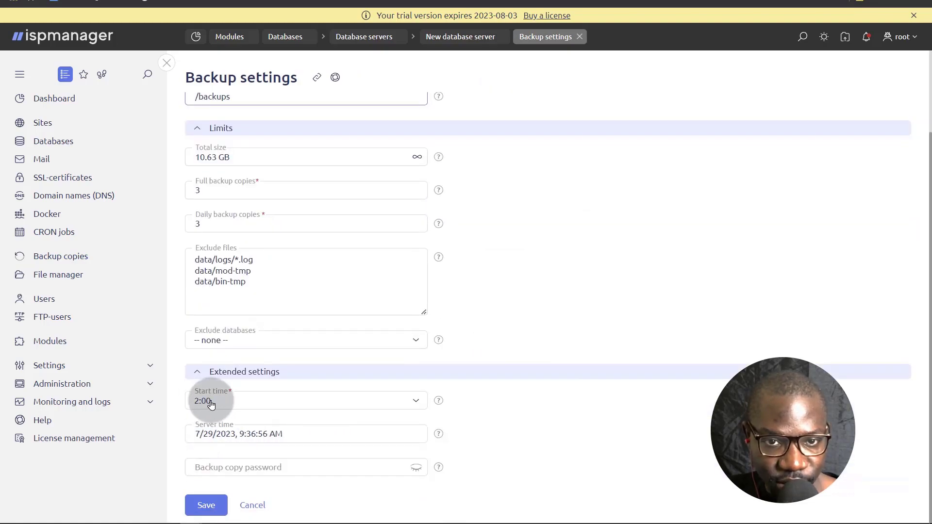
scroll(211, 388, "up", 2)
left_click(166, 62)
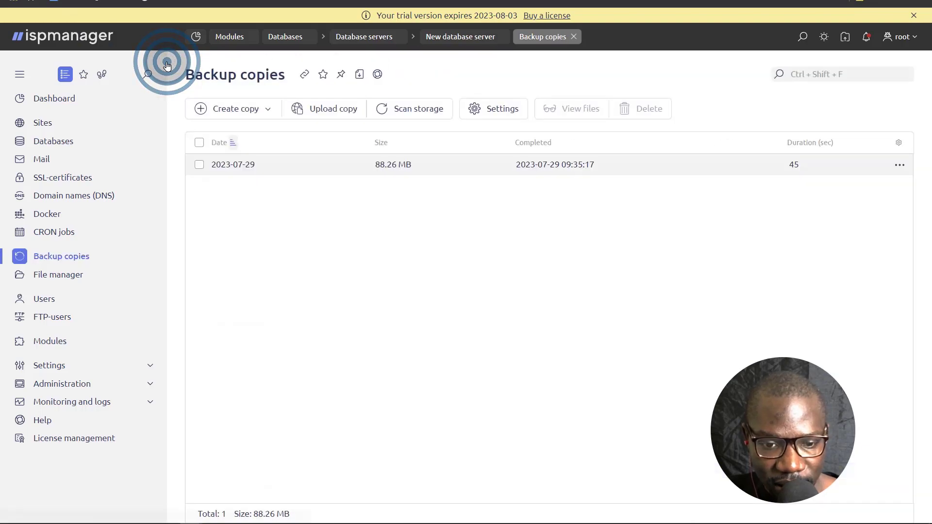
mouse_move(191, 514)
left_click(242, 460)
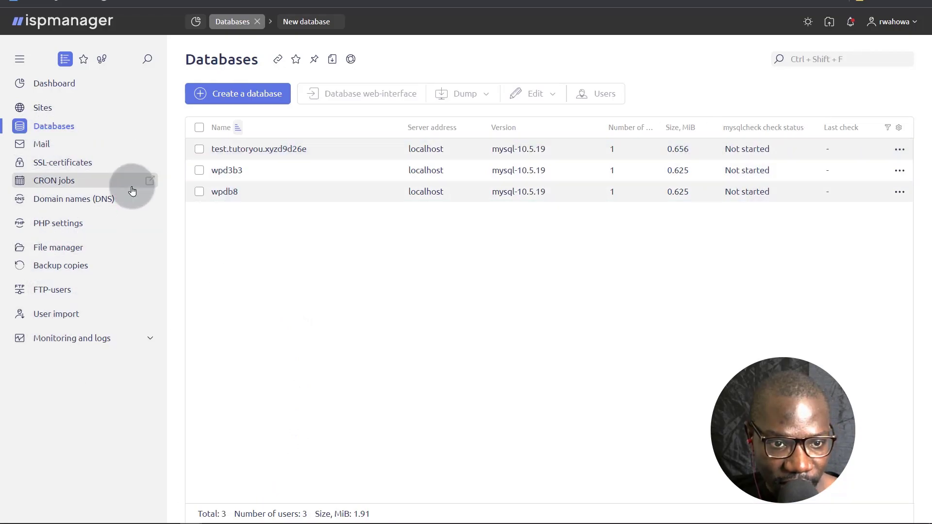
- Download the 2023-07-29 backup archive and view its Details showing Databases and Files
left_click(52, 272)
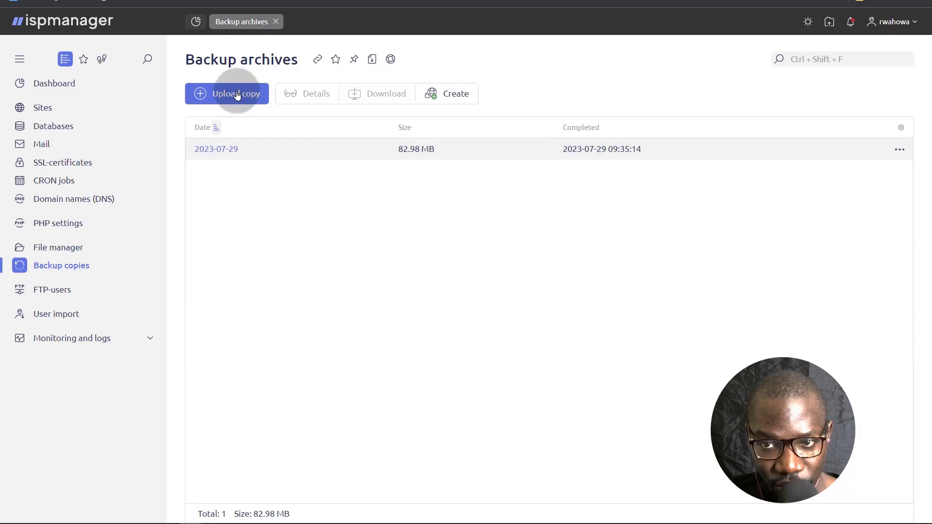
left_click(453, 93)
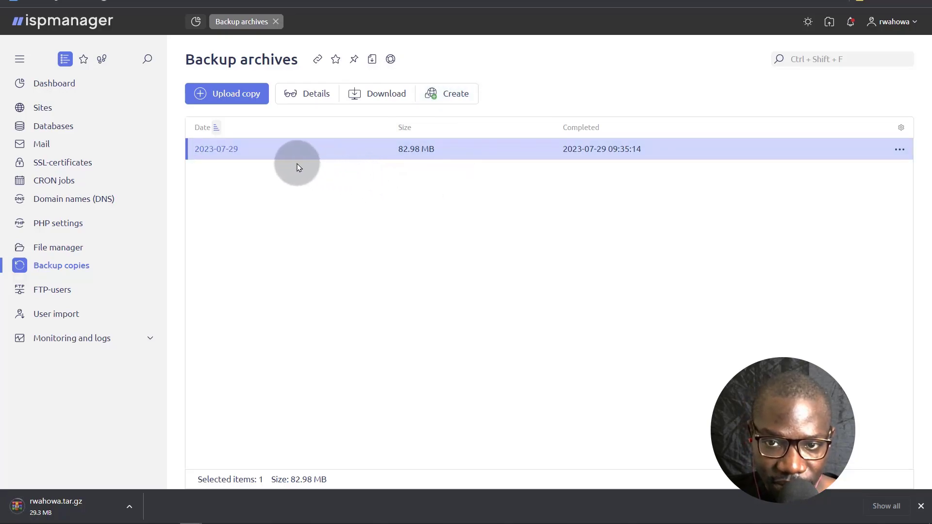
left_click(247, 151)
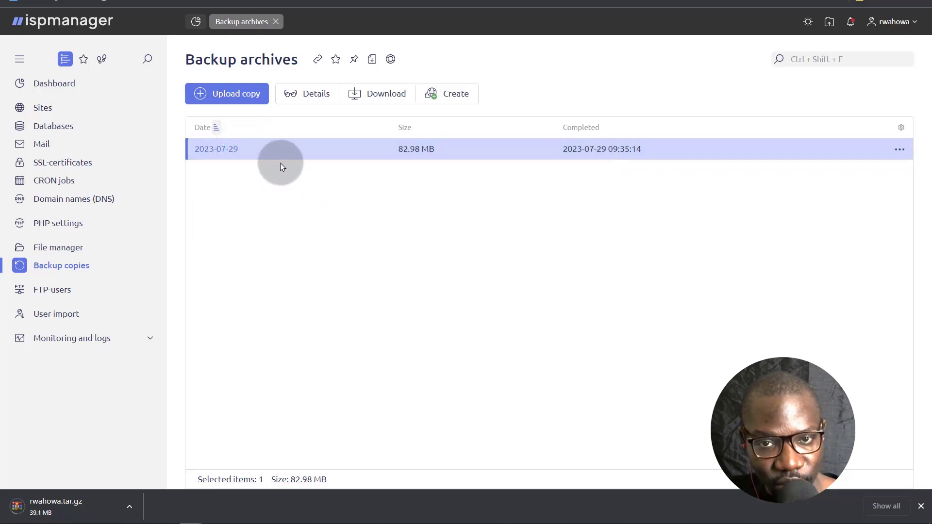
left_click(257, 147)
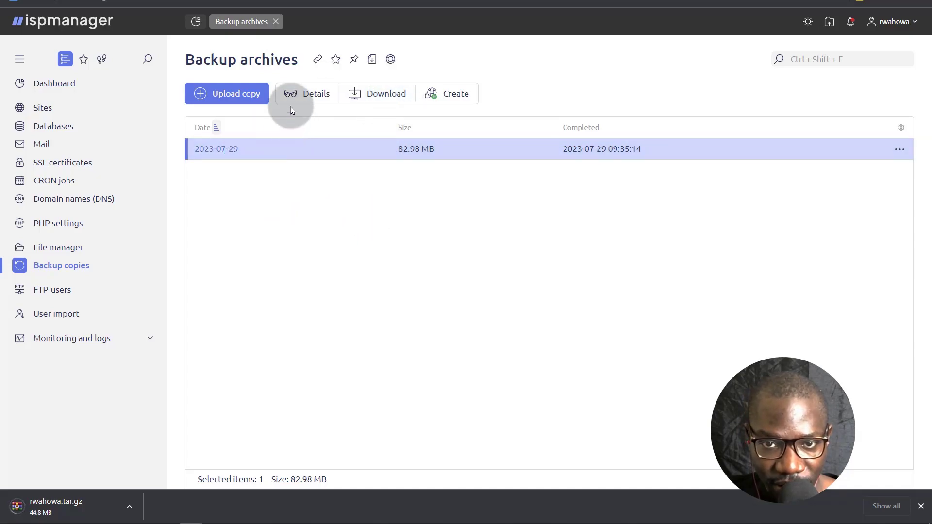
left_click(297, 91)
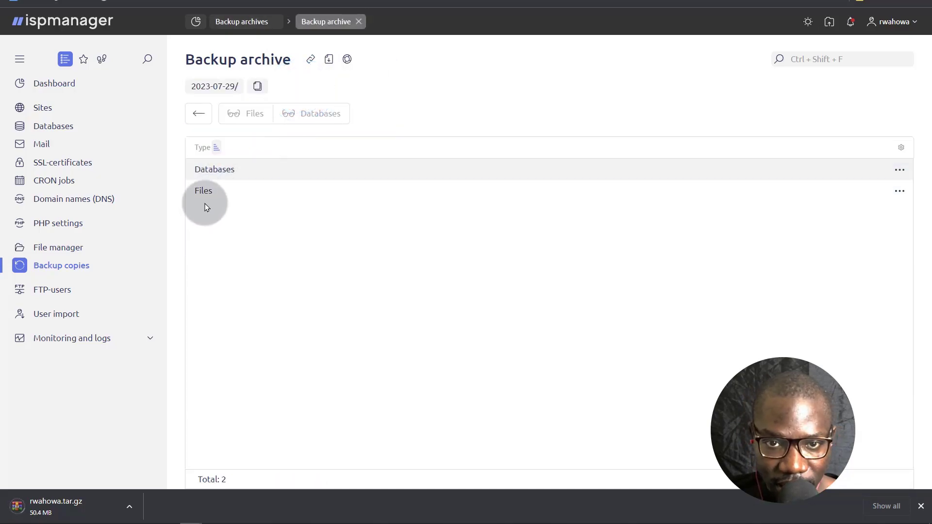
left_click(205, 191)
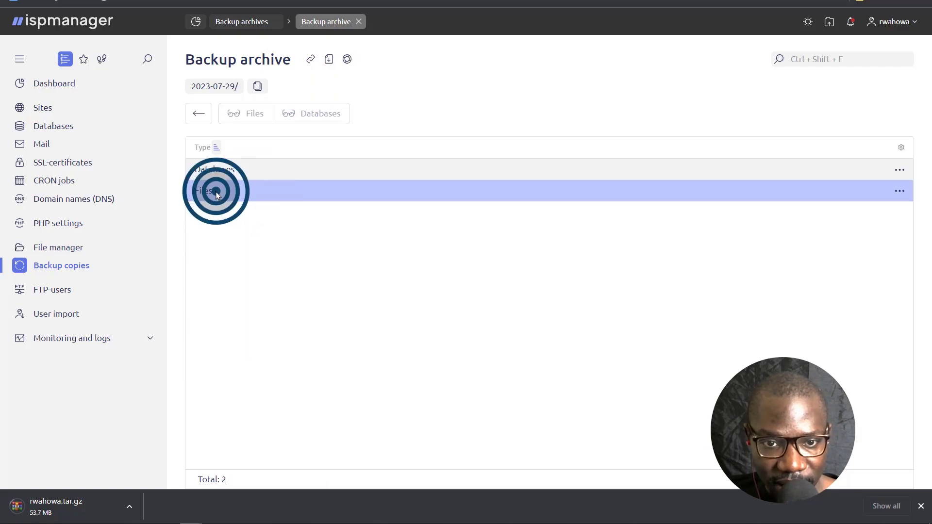
- Browse the backup's site files, selecting the www folder, then go back
left_click(248, 114)
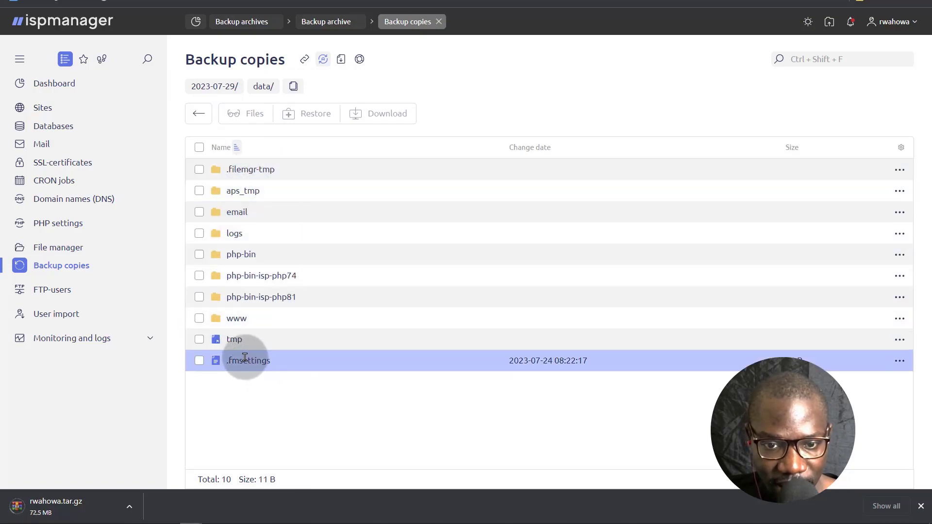
left_click(236, 318)
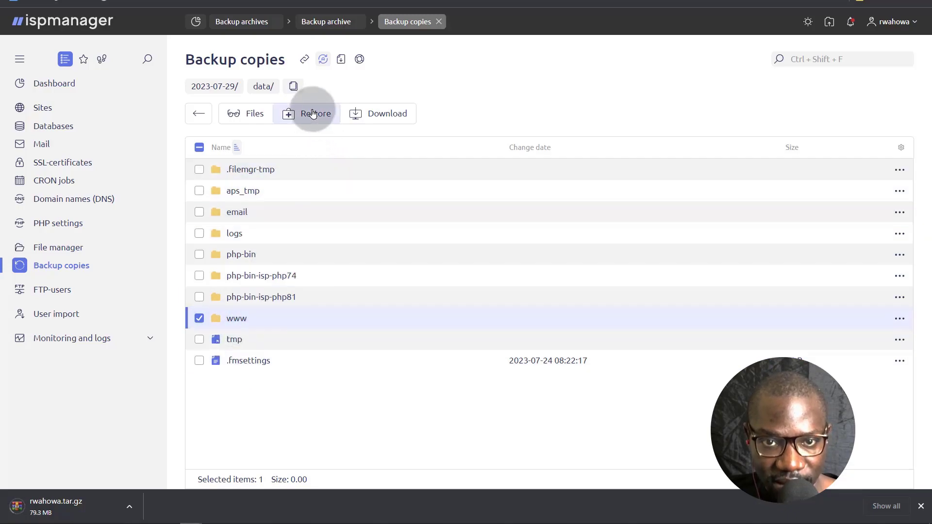
left_click(193, 115)
- Browse the database dumps, selecting db2post, then return to Backup copies and the admin window
left_click(219, 172)
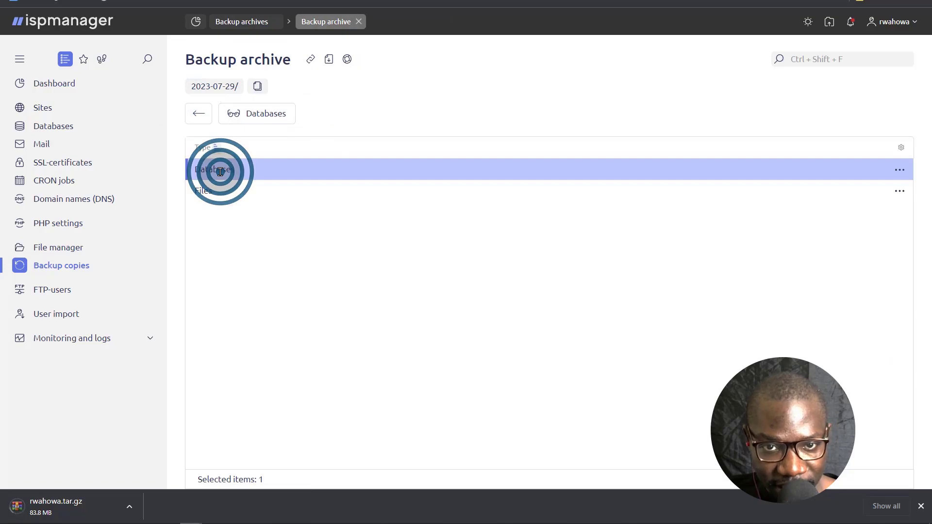
left_click(254, 114)
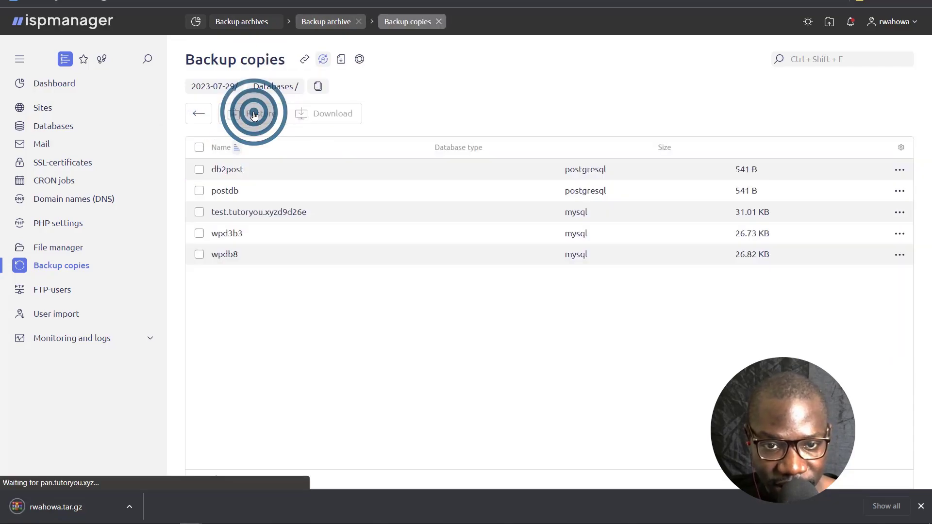
left_click(199, 169)
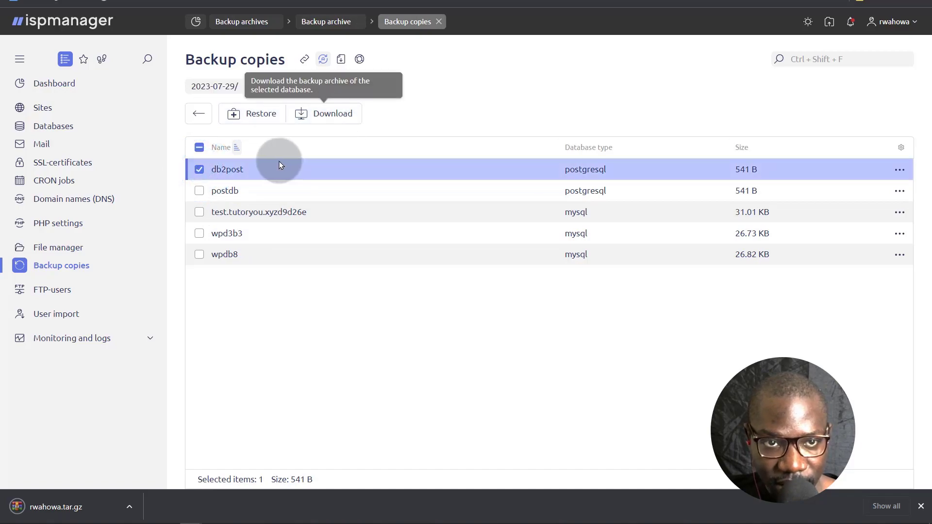
left_click(19, 1)
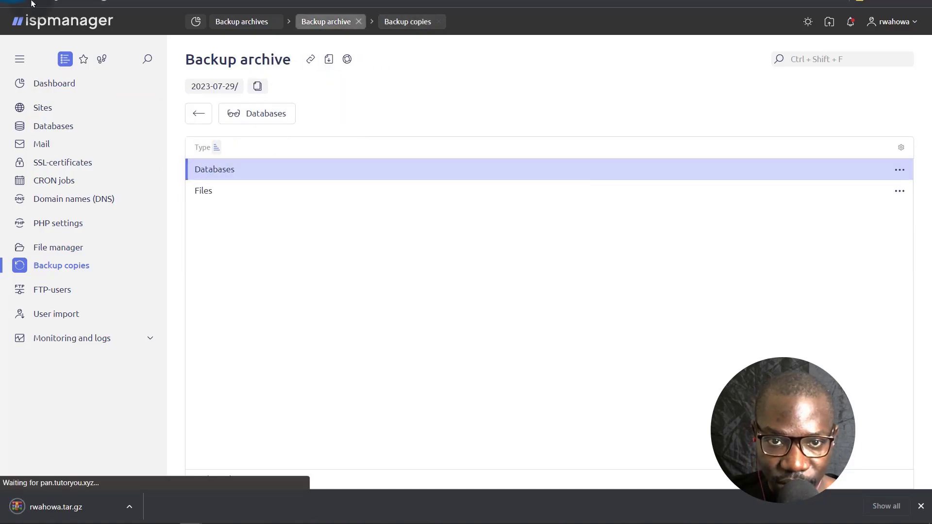
left_click(61, 267)
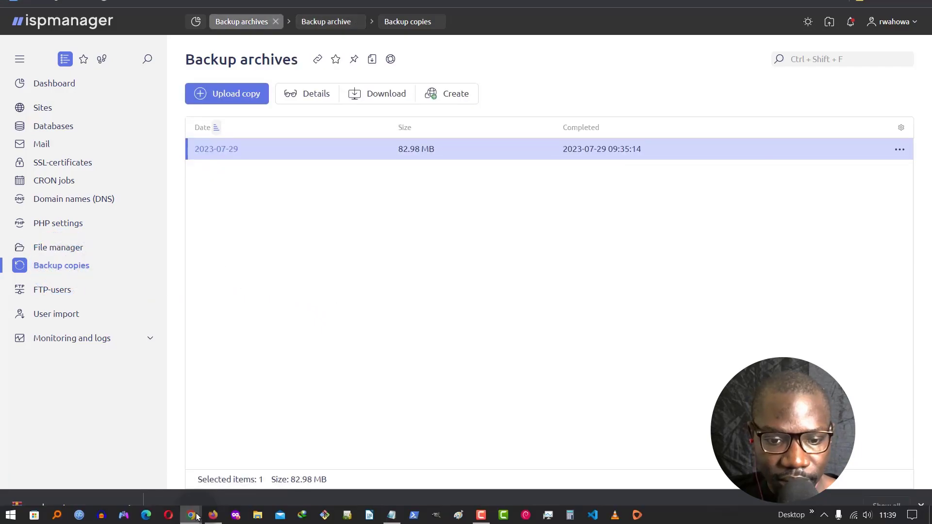
mouse_move(194, 517)
left_click(164, 455)
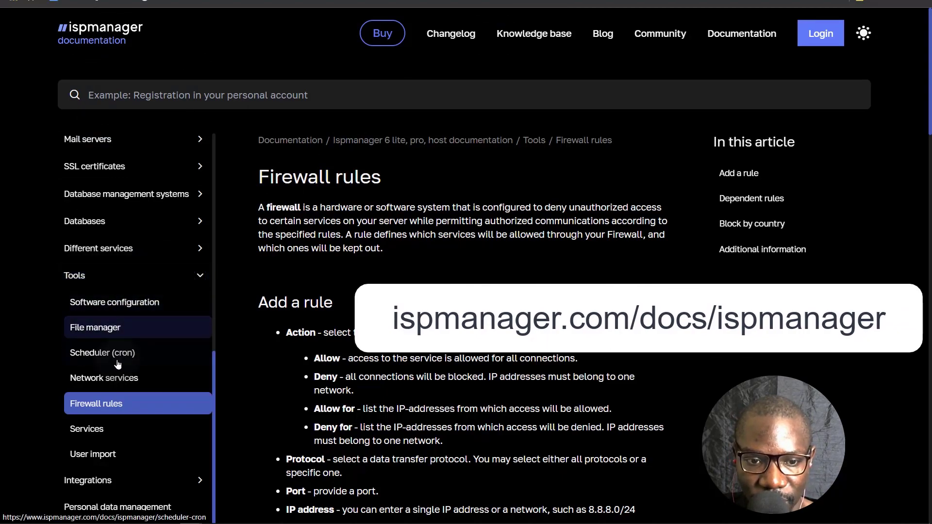
- Browse the Integrations section of the ispmanager documentation
scroll(121, 340, "down", 1)
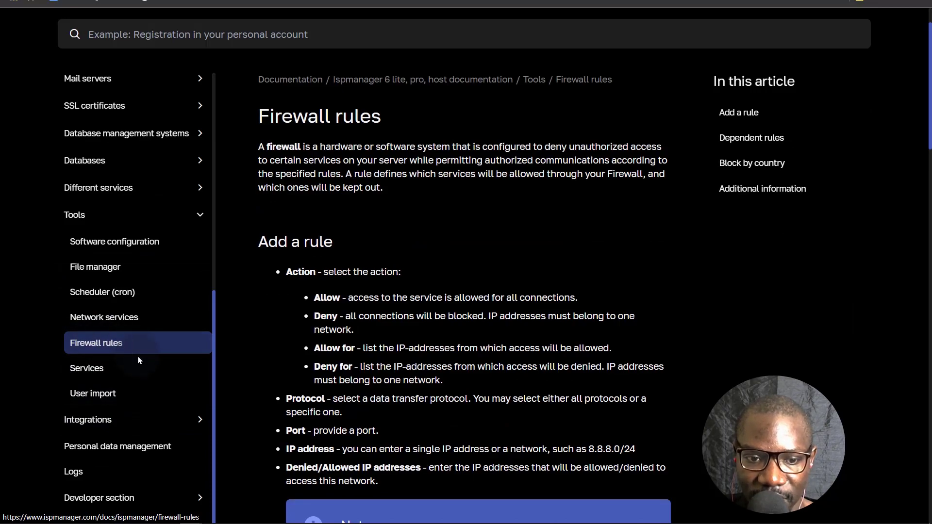
scroll(139, 360, "down", 2)
left_click(97, 368)
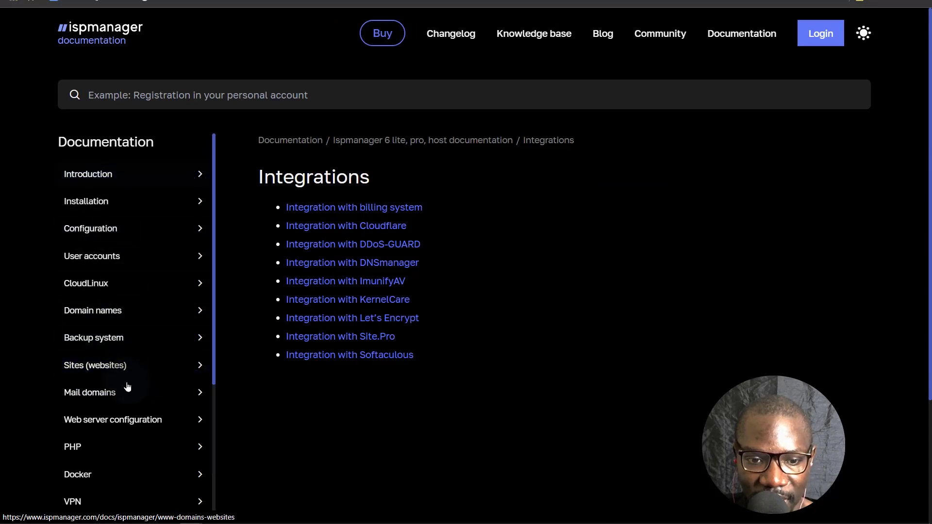
scroll(129, 386, "down", 9)
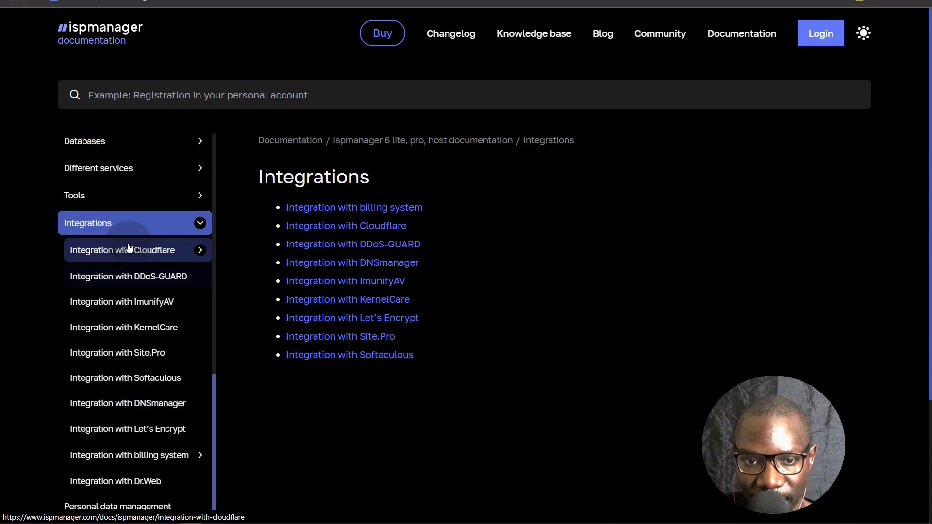
scroll(131, 340, "down", 1)
scroll(115, 303, "up", 2)
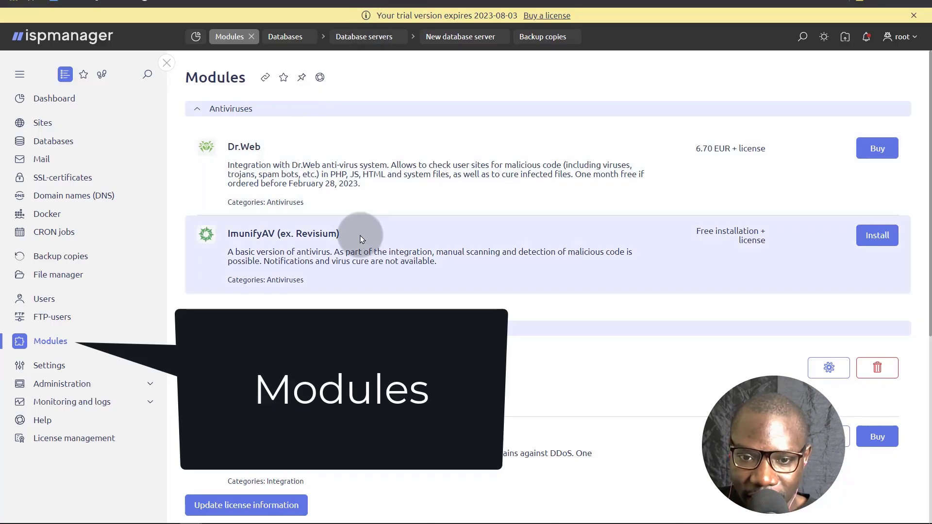
scroll(358, 245, "down", 4)
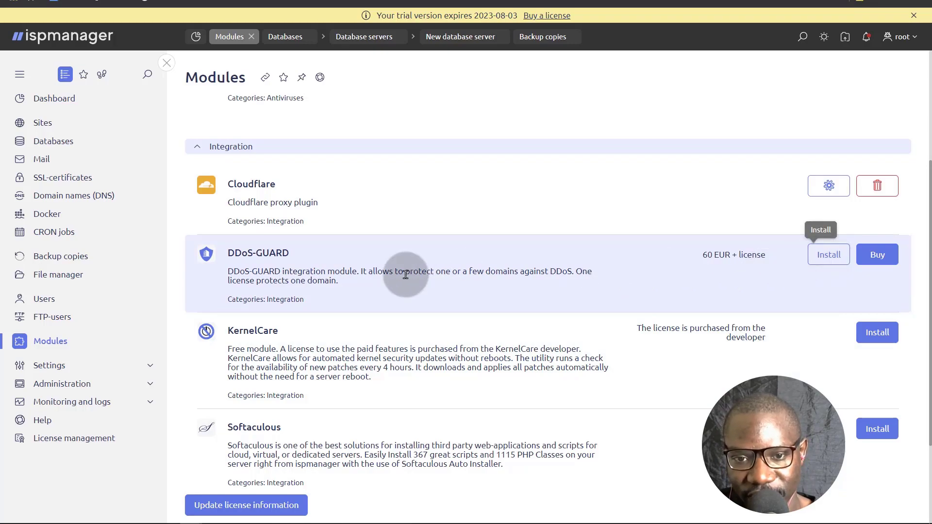
- Install the DDoS-GUARD module and reload the Modules list to confirm it
left_click(828, 255)
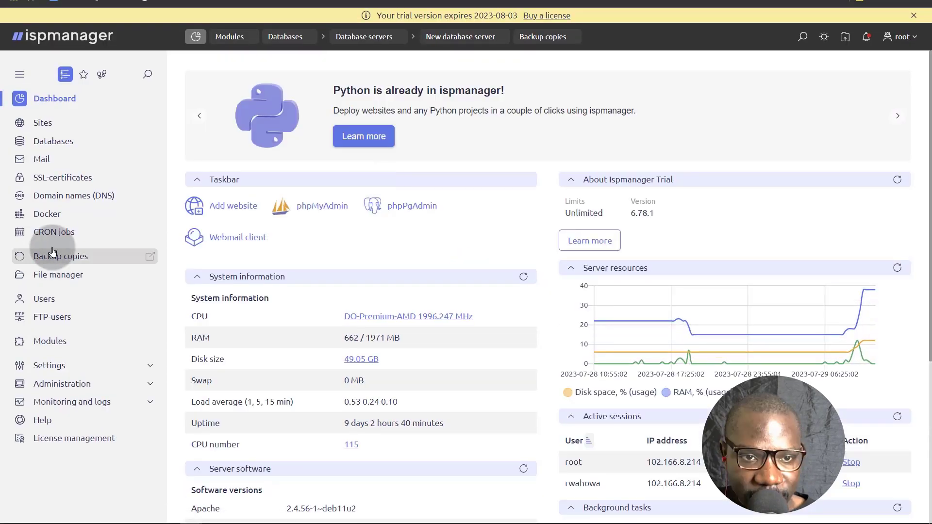
left_click(55, 340)
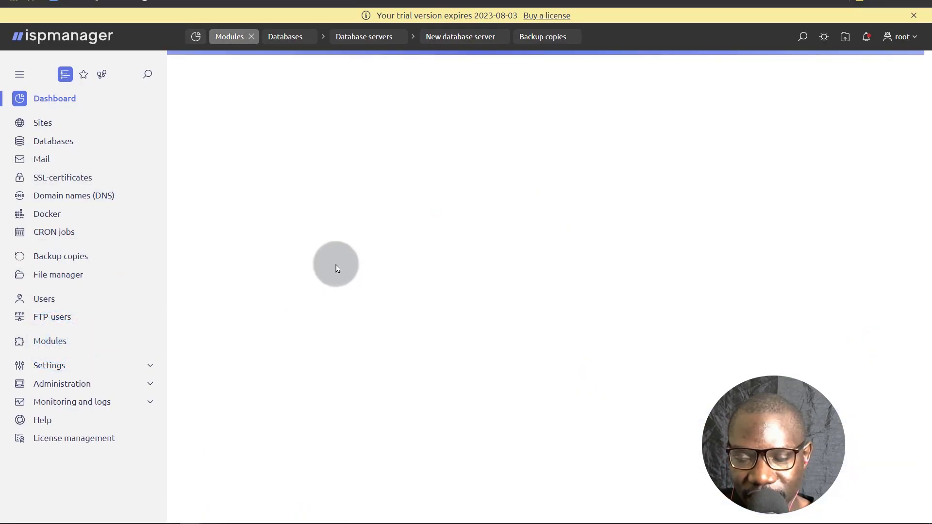
scroll(417, 353, "down", 2)
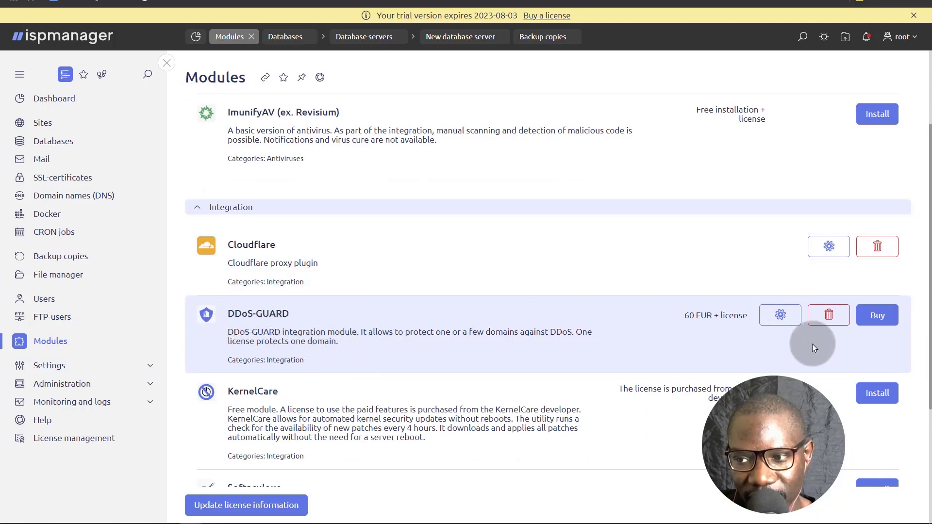
left_click(780, 314)
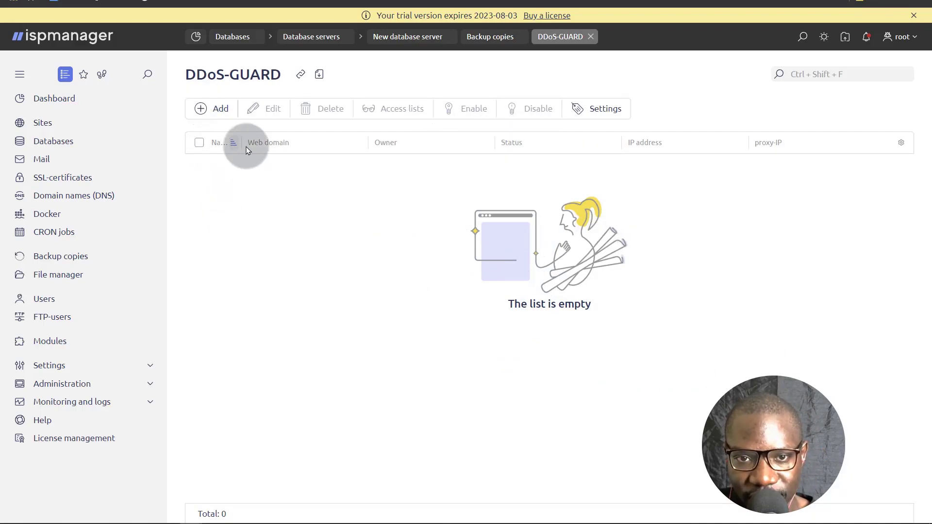
left_click(212, 111)
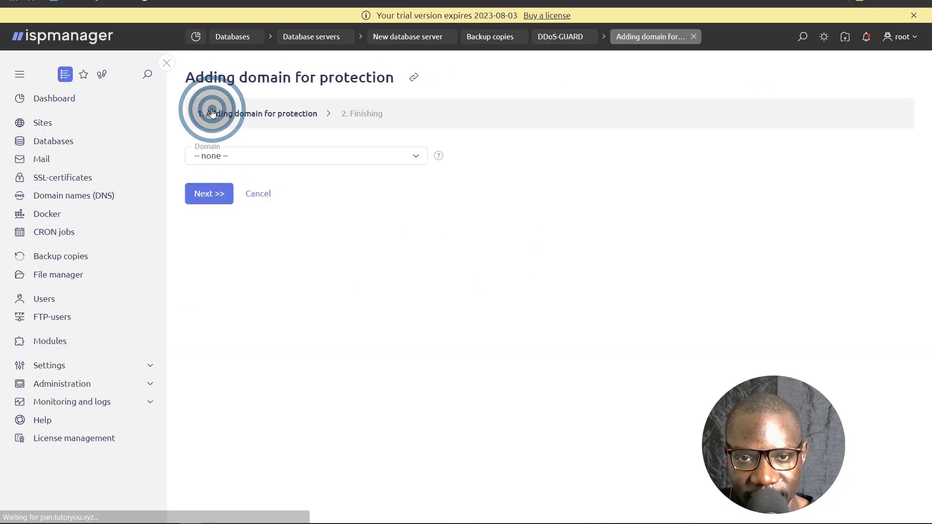
left_click(274, 156)
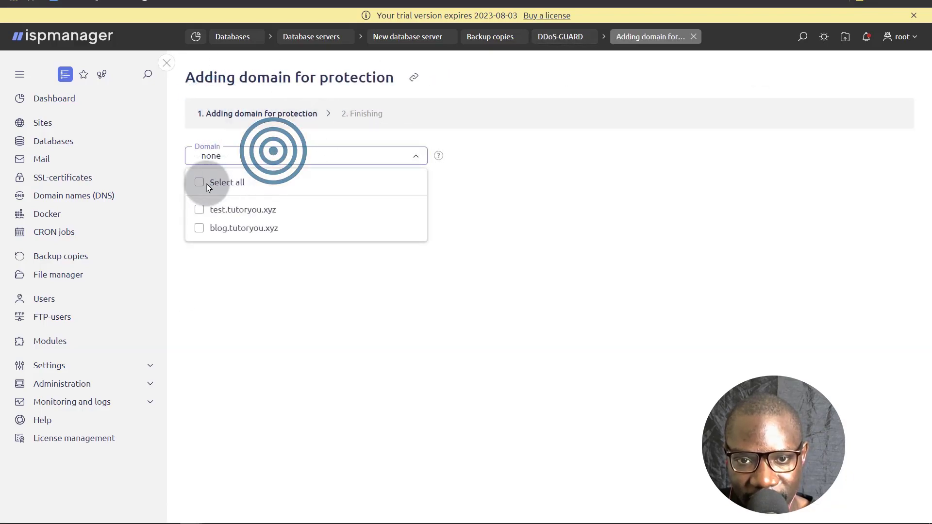
left_click(200, 183)
left_click(201, 182)
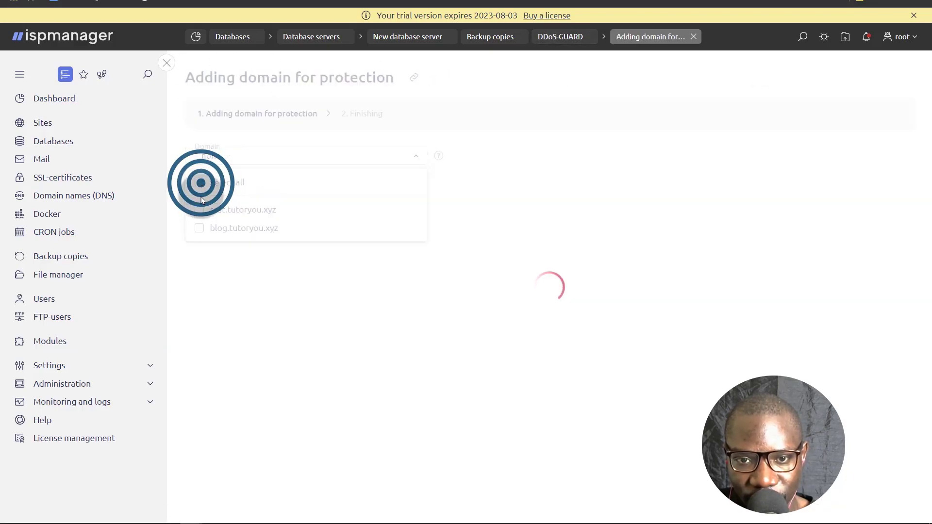
left_click(271, 286)
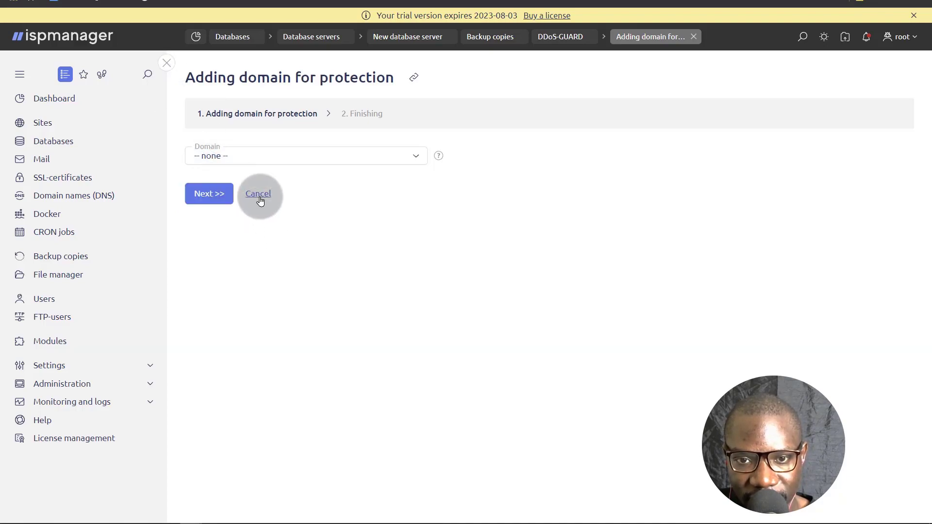
left_click(258, 194)
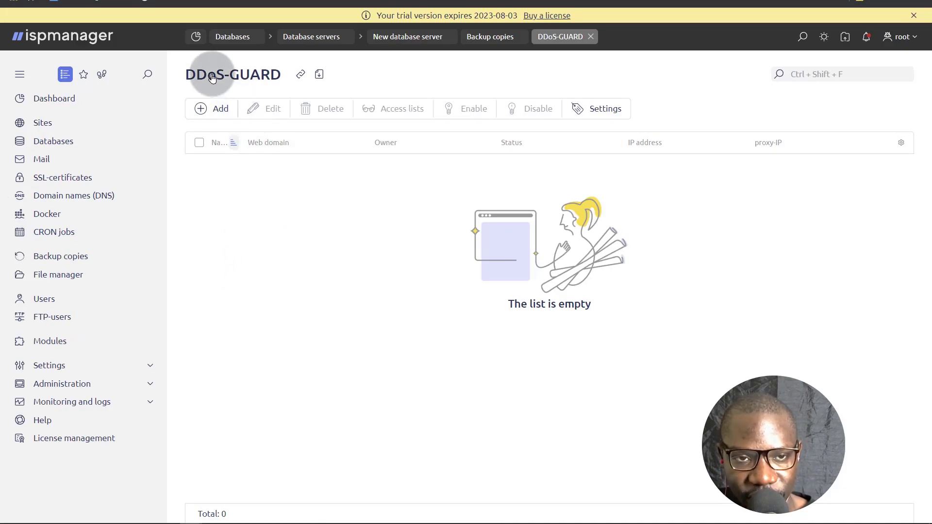
left_click(213, 111)
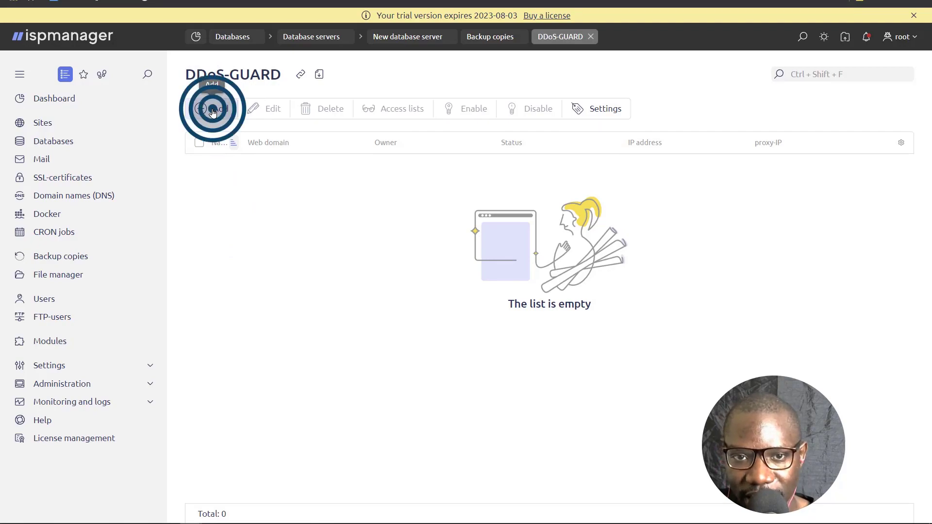
left_click(237, 153)
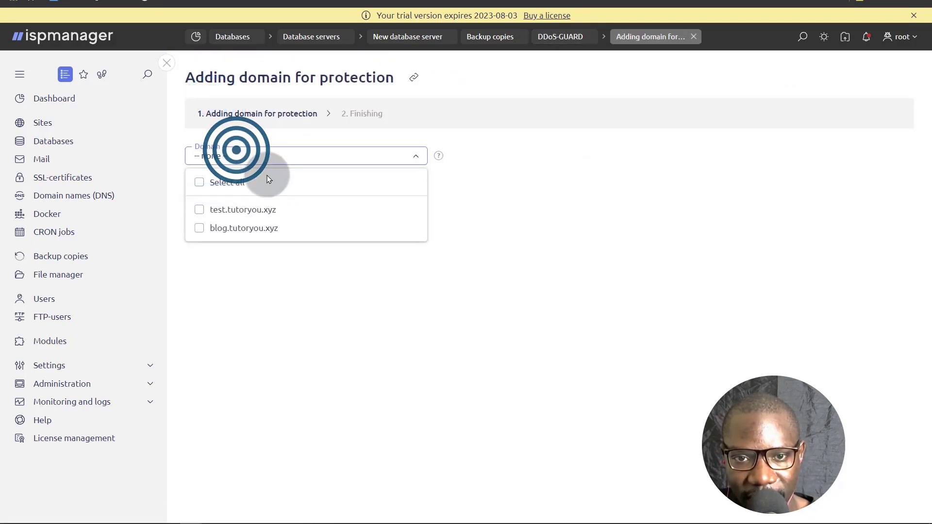
left_click(200, 183)
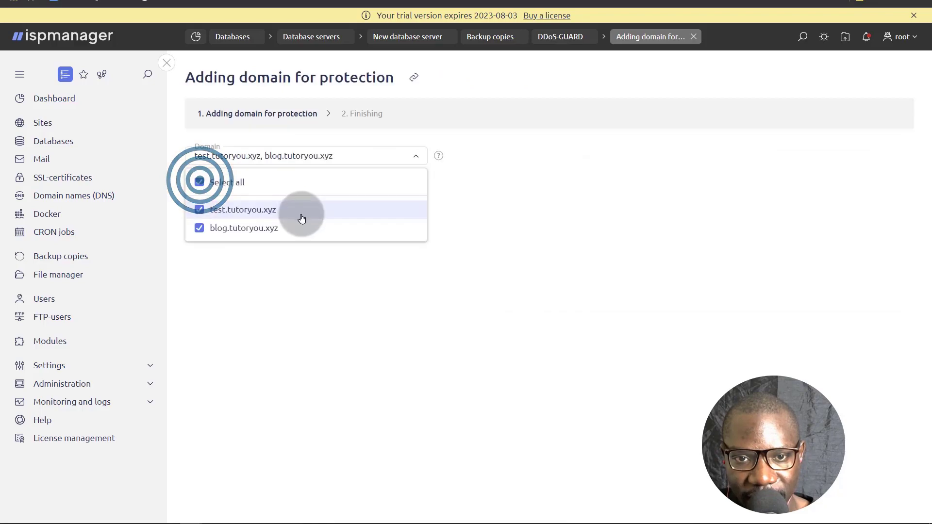
left_click(285, 297)
left_click(217, 231)
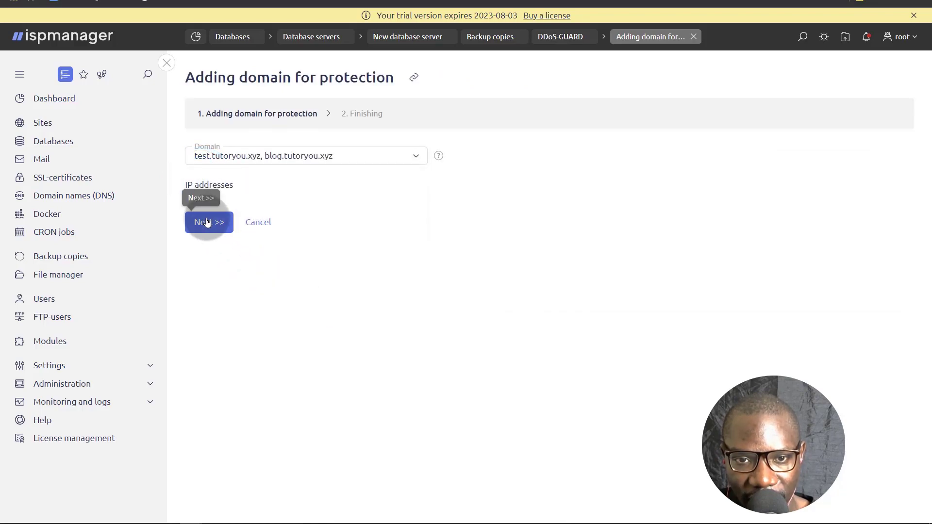
left_click(230, 141)
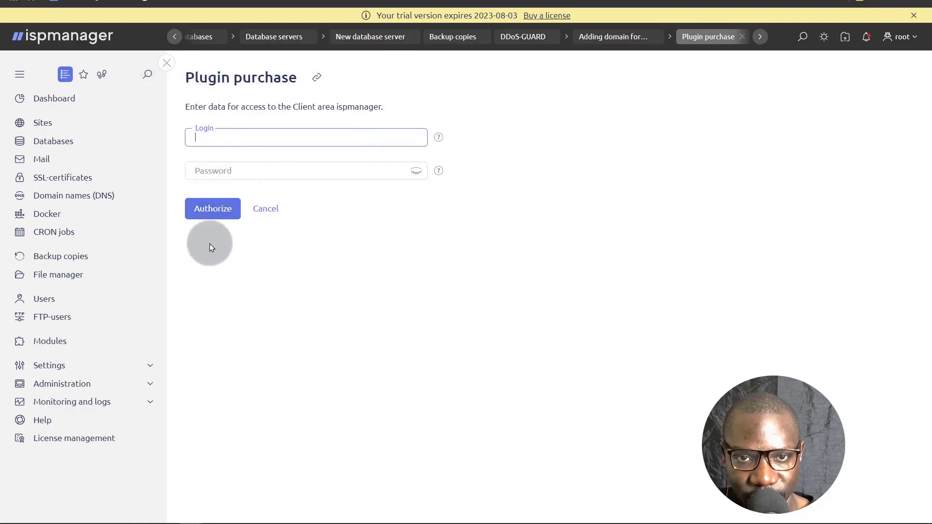
left_click(168, 62)
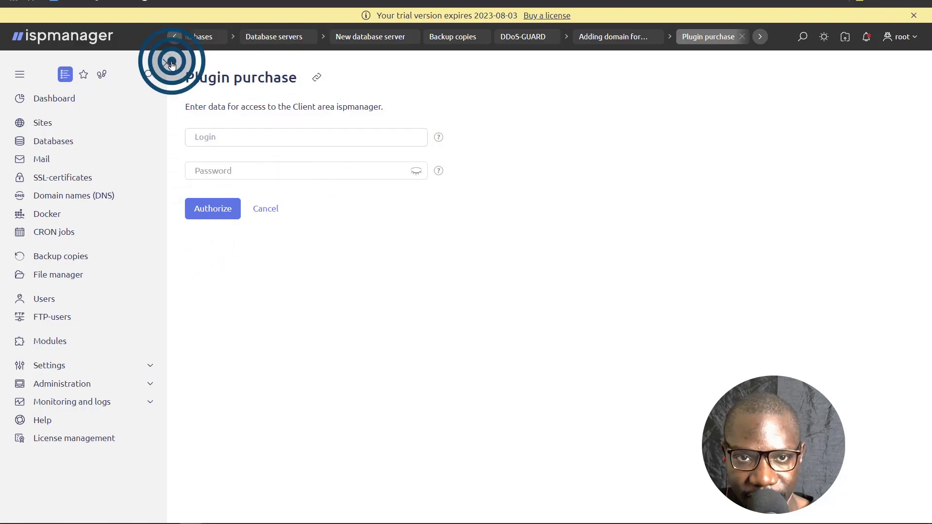
left_click(47, 342)
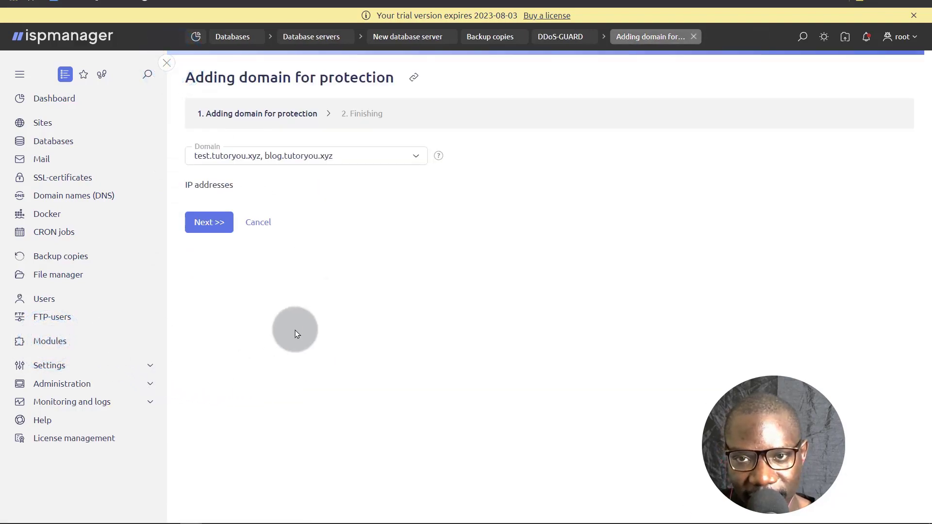
scroll(316, 272, "down", 3)
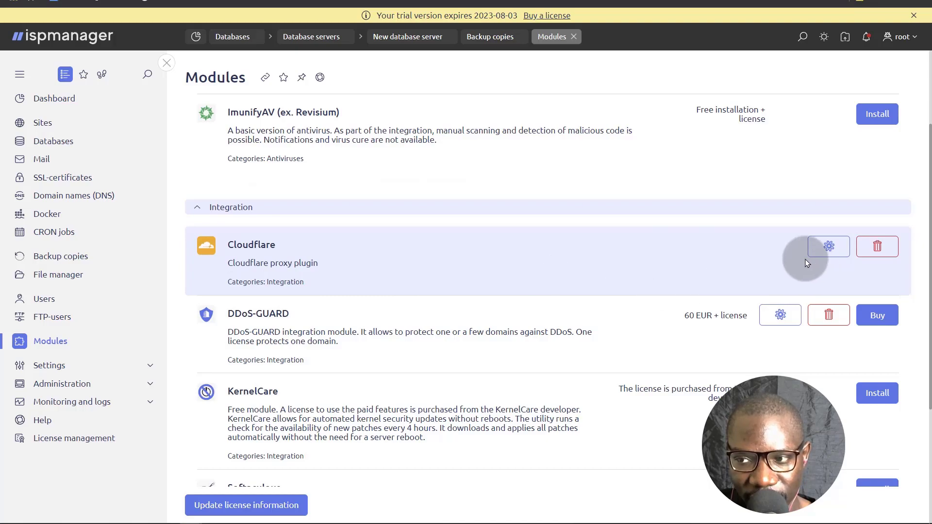
scroll(287, 208, "down", 3)
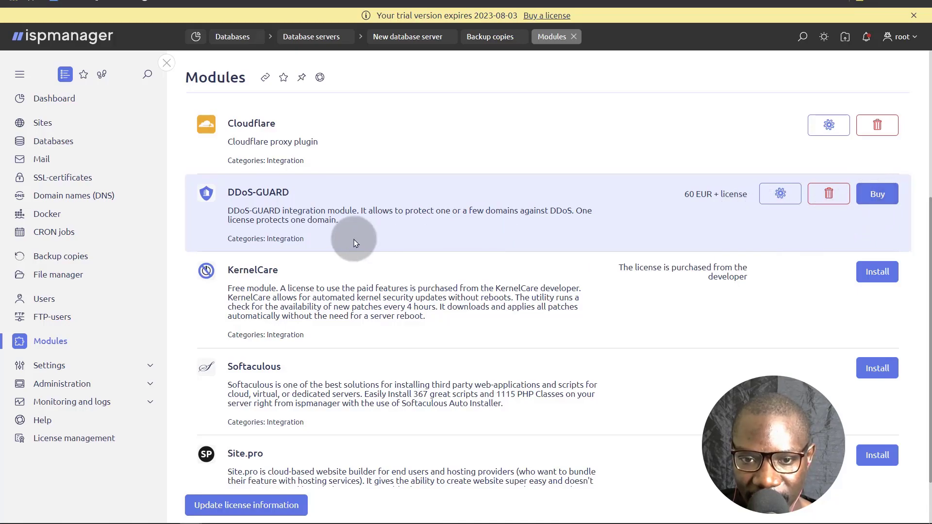
- Install the KernelCare module and reload the Modules list to confirm it
scroll(278, 258, "down", 2)
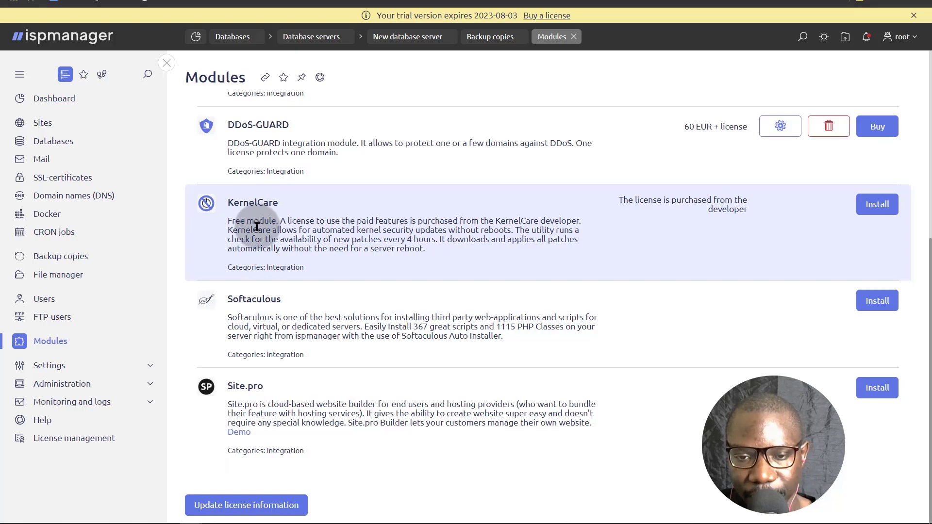
left_click(872, 208)
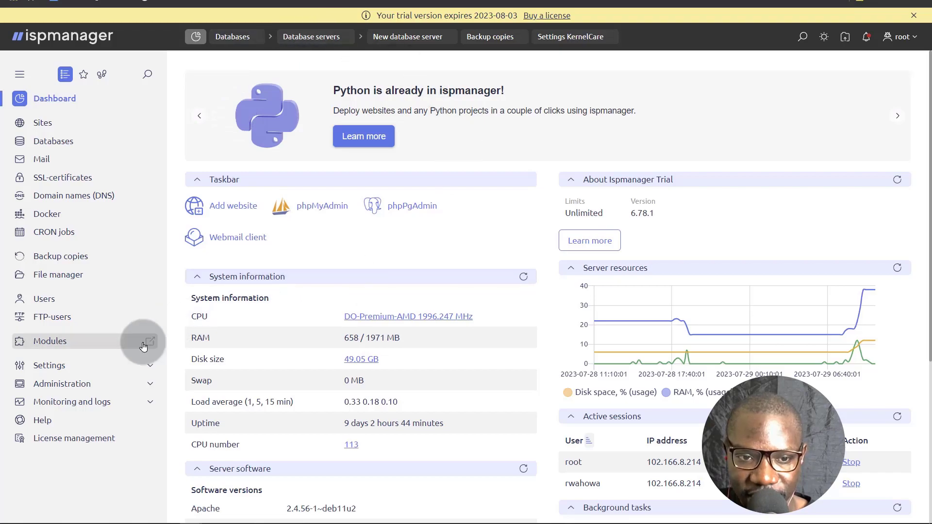
left_click(43, 343)
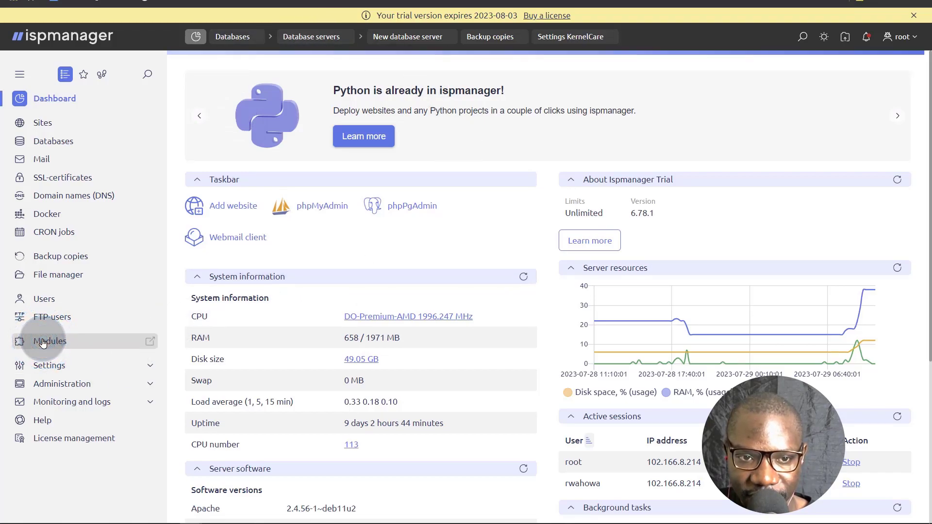
scroll(333, 334, "down", 3)
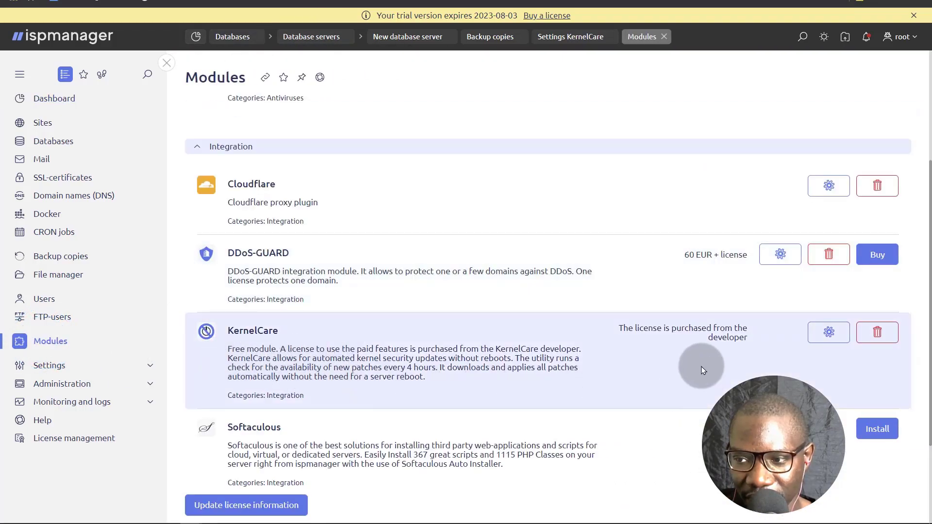
left_click(829, 332)
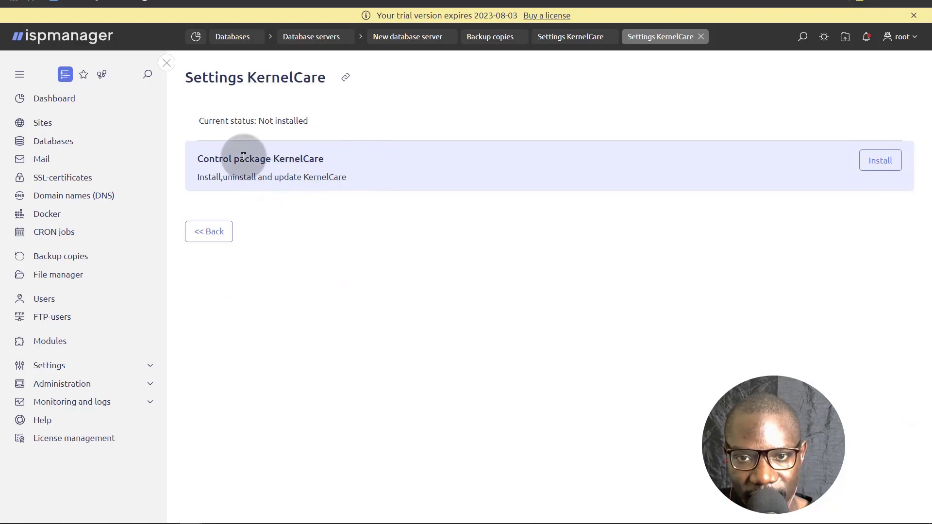
- Install the KernelCare package, apply then roll back kernel patches, and view patch details
left_click(881, 163)
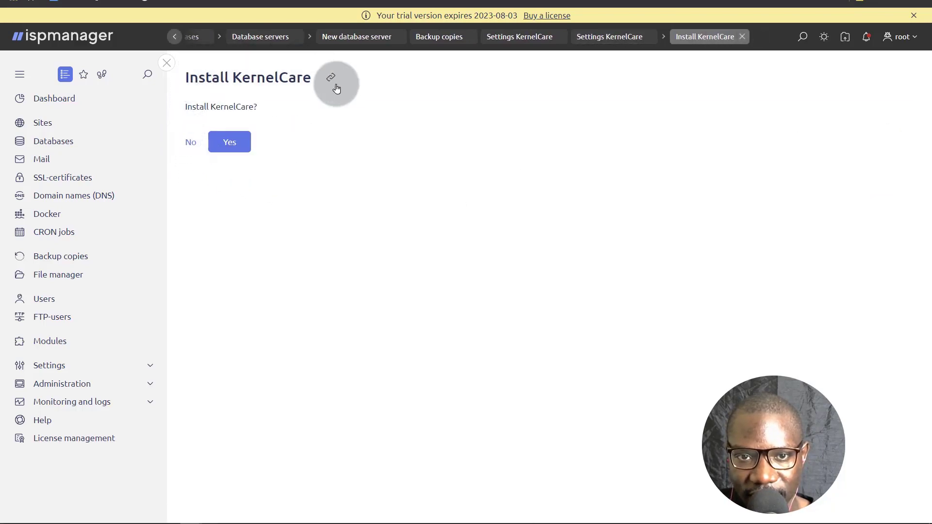
left_click(233, 143)
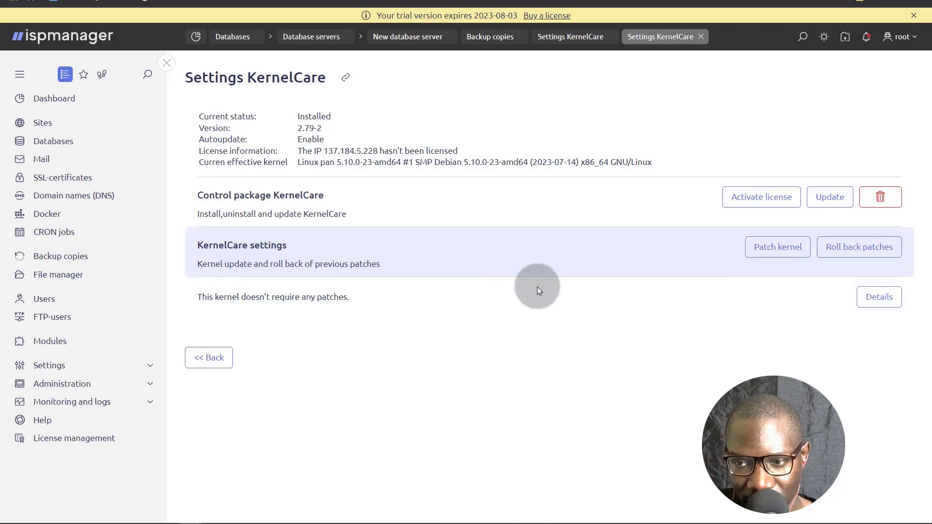
left_click(786, 249)
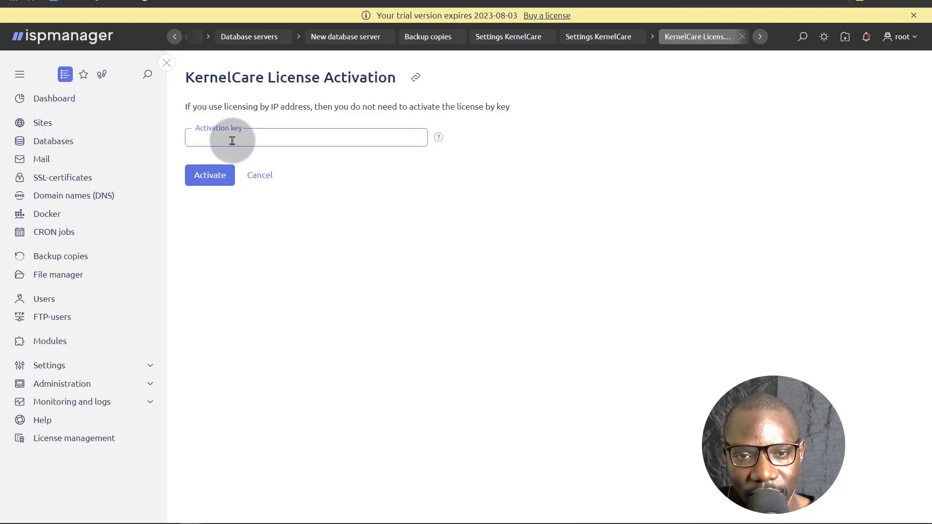
left_click(235, 190)
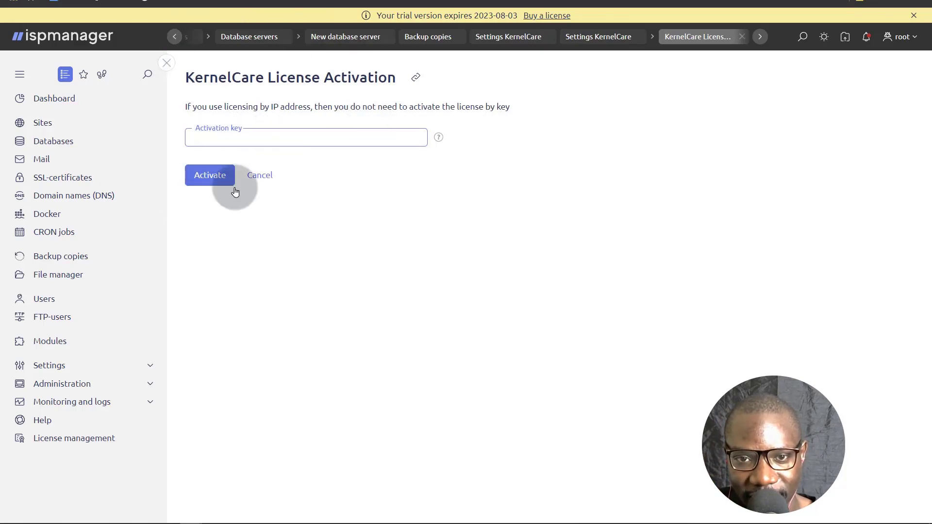
left_click(265, 176)
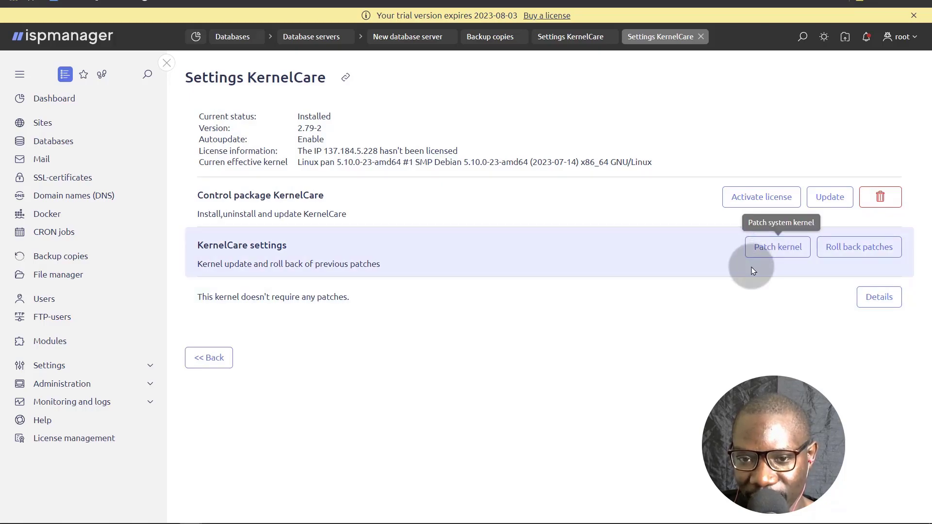
left_click(847, 250)
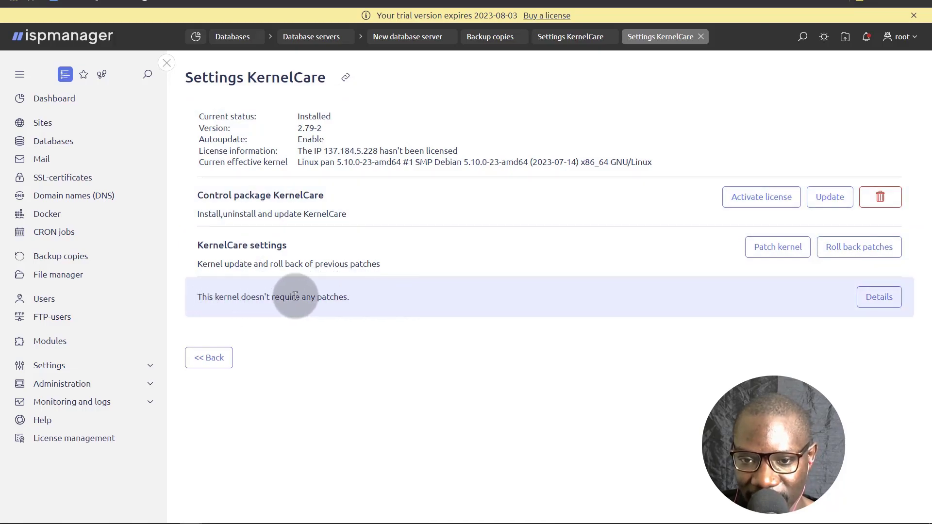
left_click(873, 298)
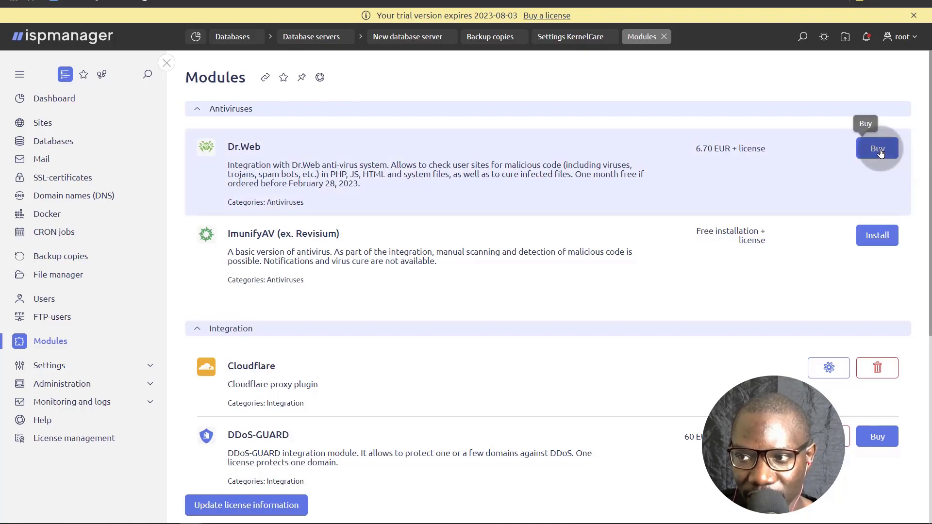
- Read the Dr.Web integration article's Installation/Removal section in the documentation
key("ctrl+Tab")
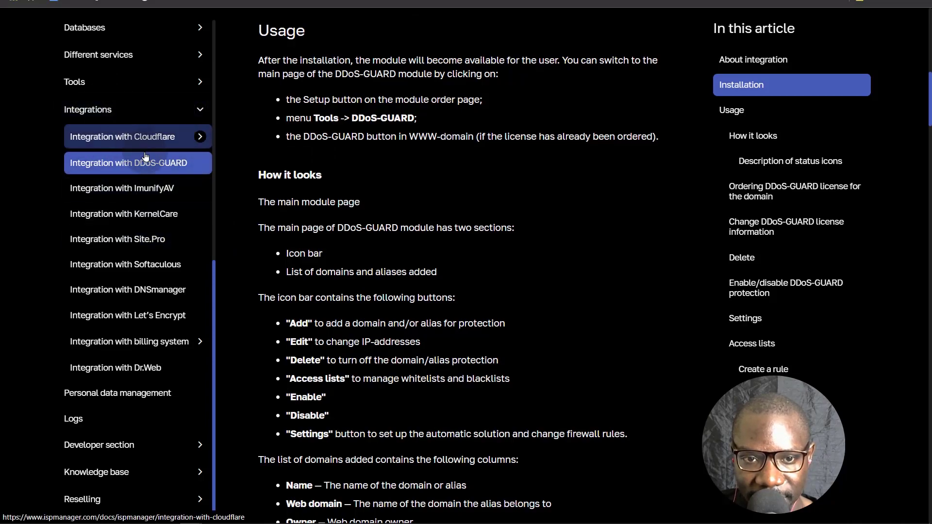
left_click(119, 370)
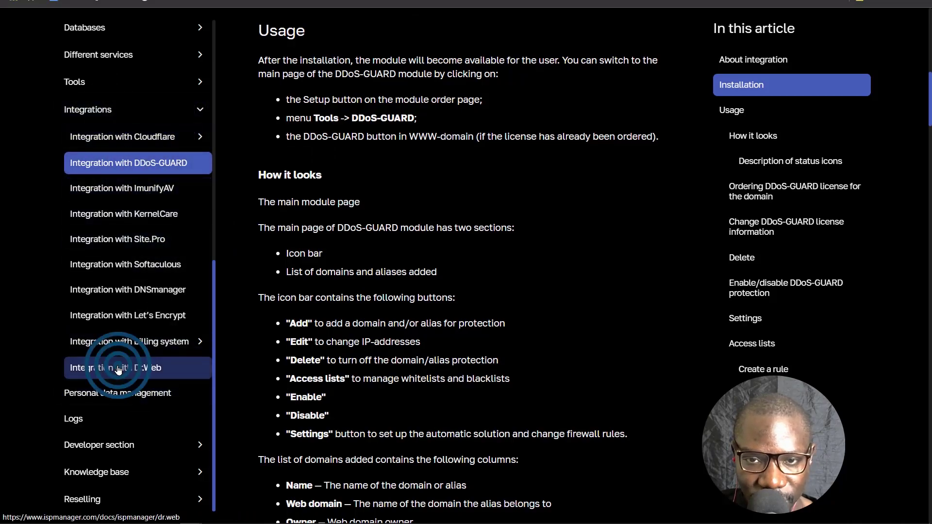
scroll(446, 277, "down", 15)
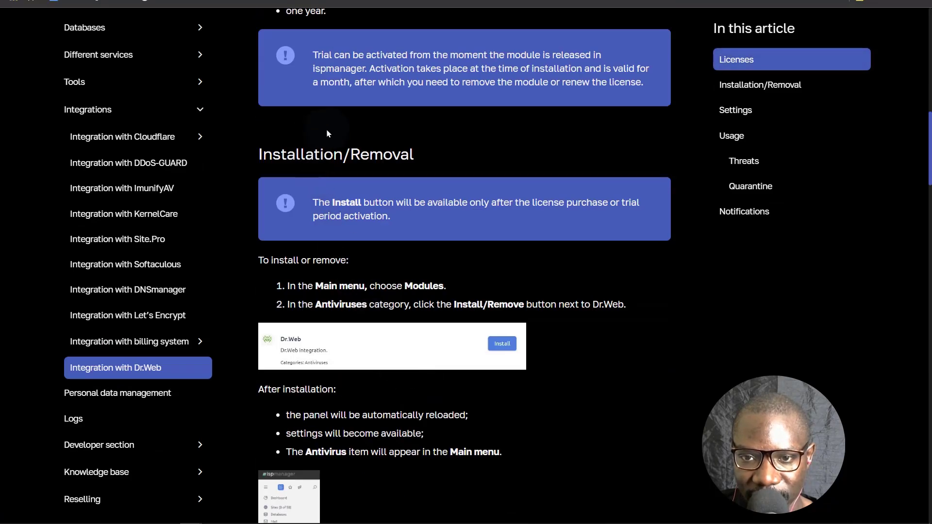
scroll(437, 240, "down", 3)
key("ctrl+Tab")
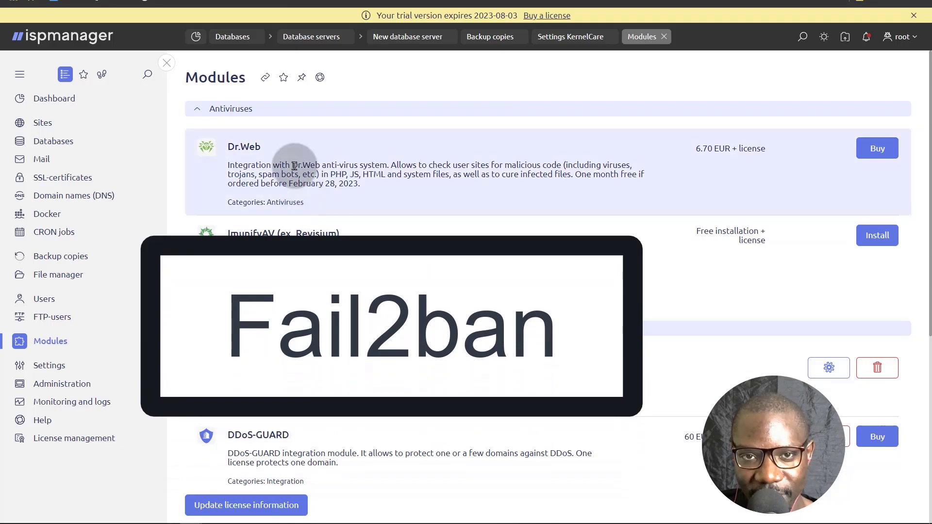
- Read the Network services article's Fail2ban settings, then expand Monitoring and logs in the panel
key("ctrl+shift+Tab")
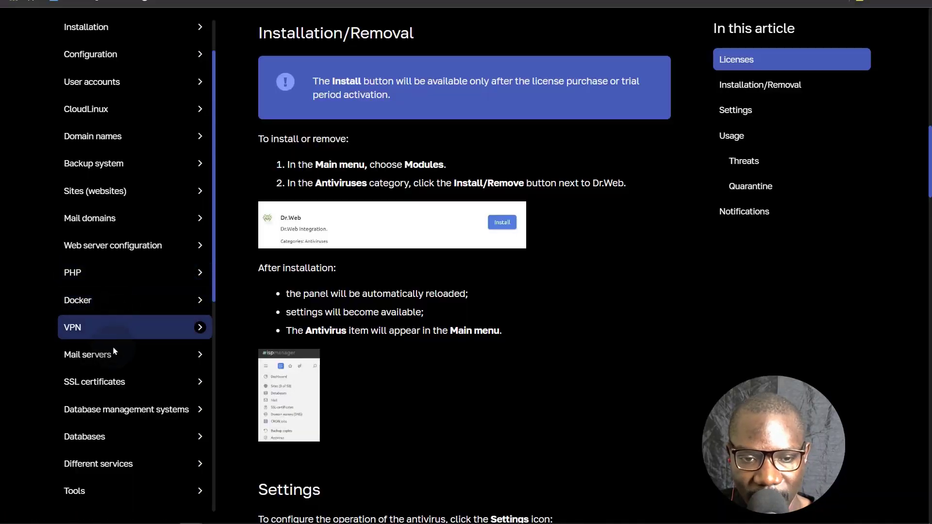
scroll(118, 383, "up", 1)
scroll(123, 332, "down", 10)
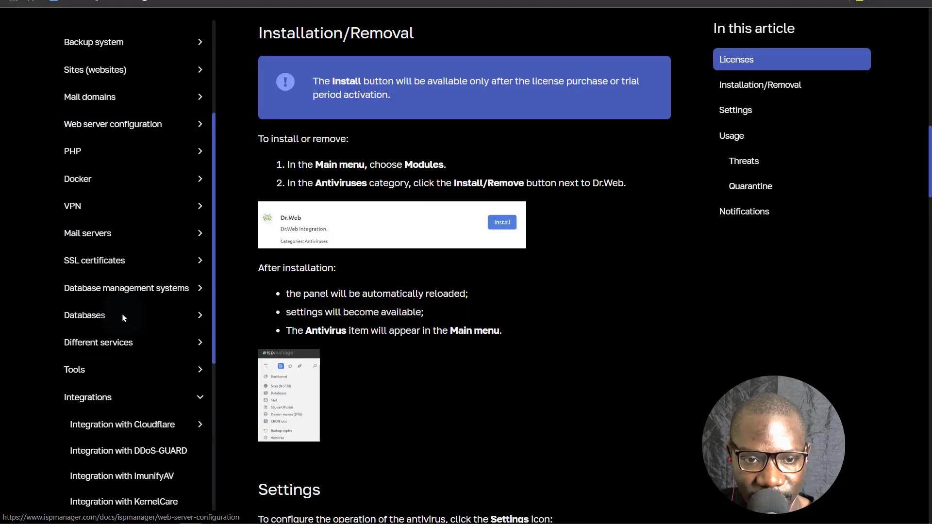
scroll(122, 232, "down", 3)
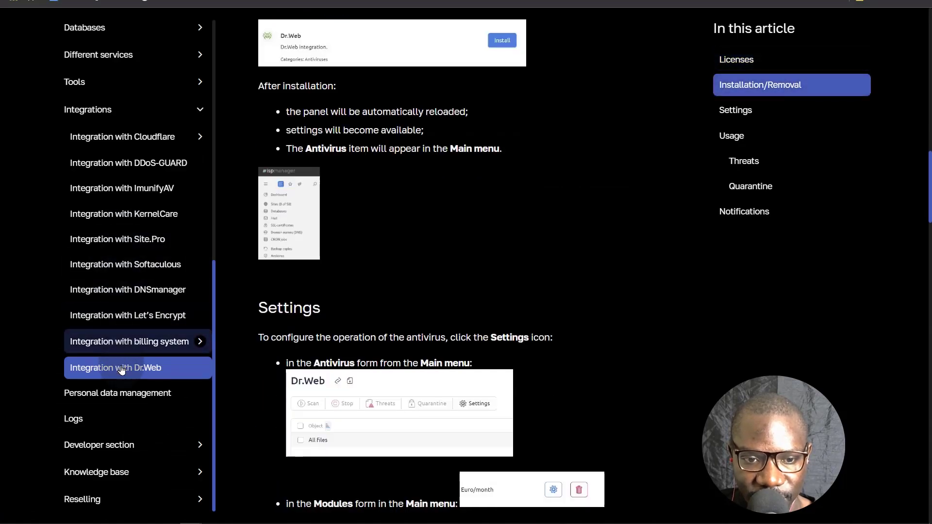
scroll(119, 335, "up", 3)
left_click(73, 263)
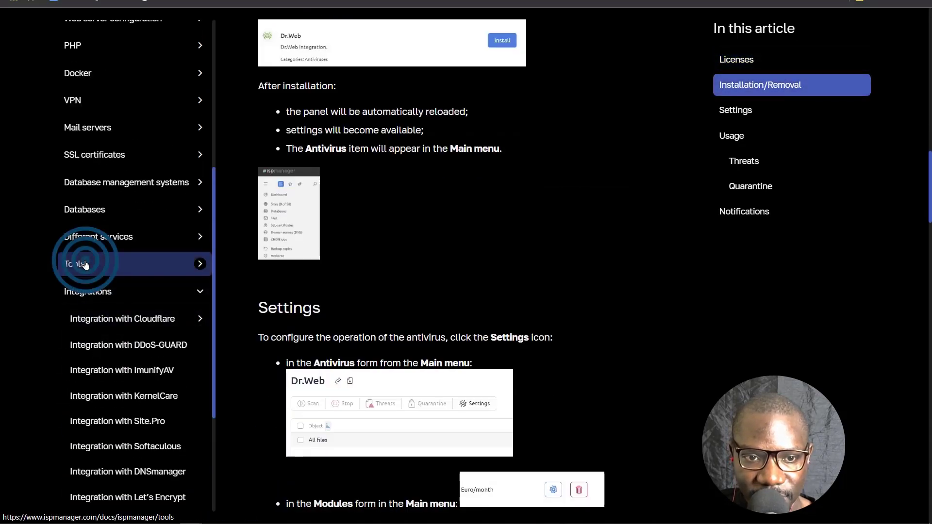
scroll(147, 324, "down", 8)
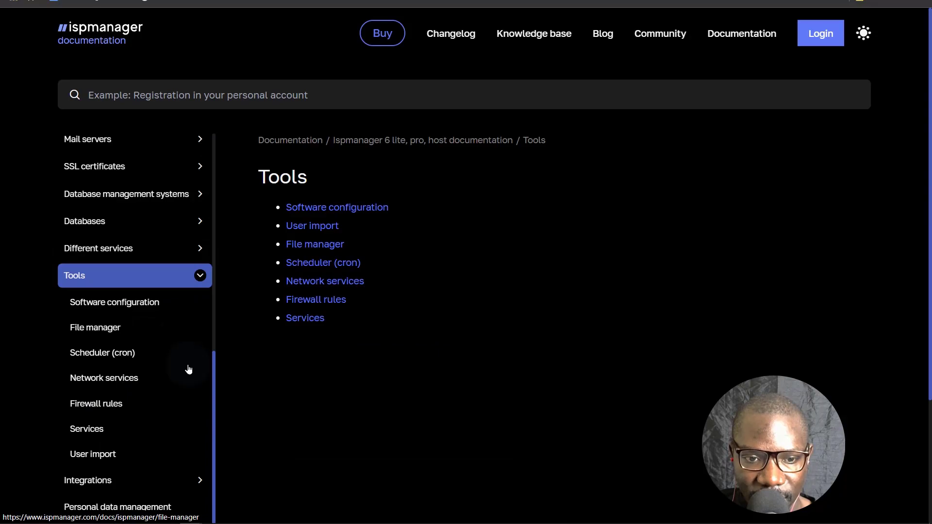
left_click(108, 377)
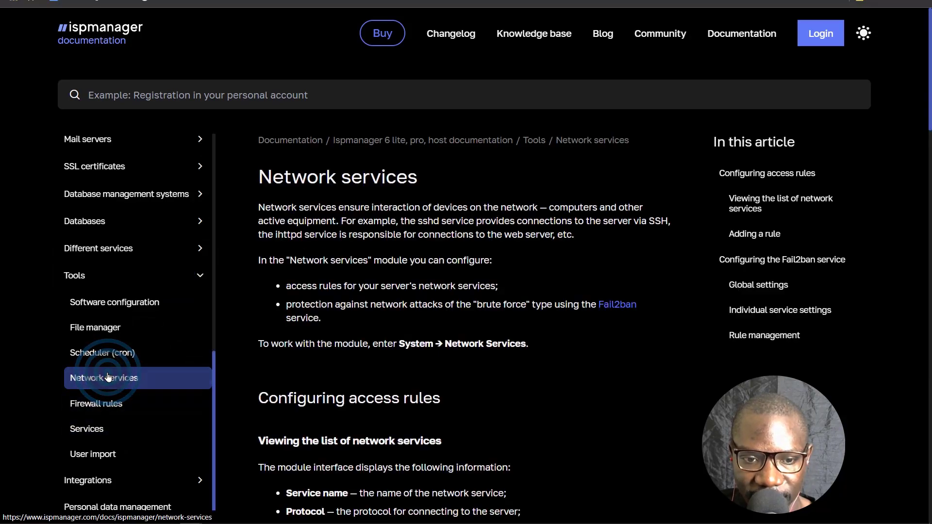
scroll(416, 254, "down", 20)
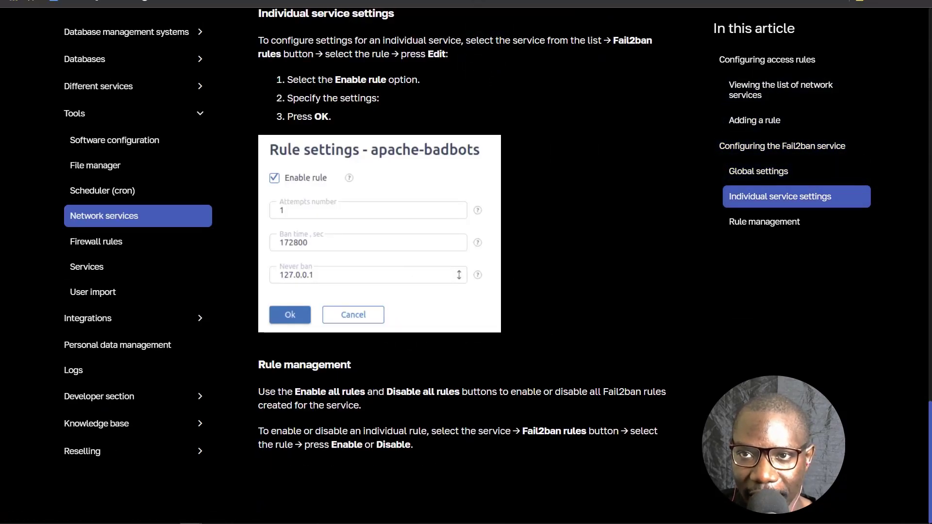
key("ctrl+Tab")
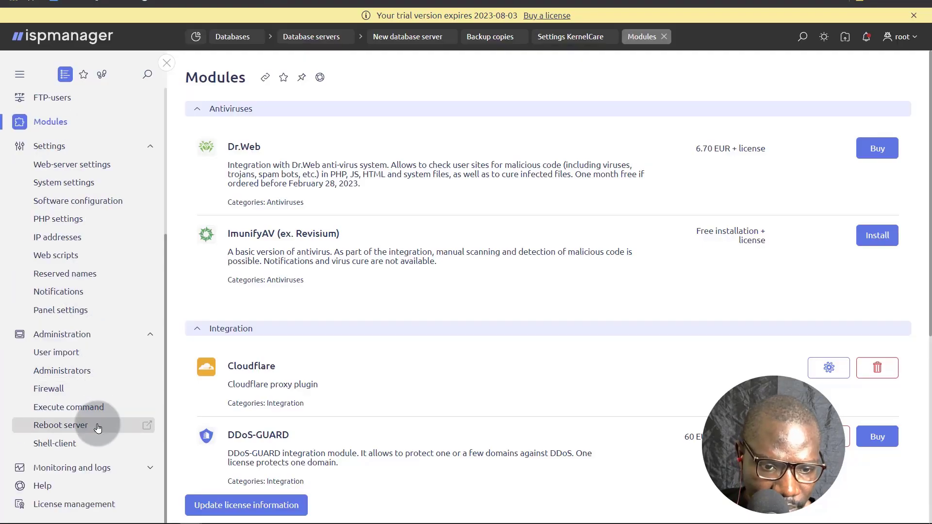
left_click(69, 475)
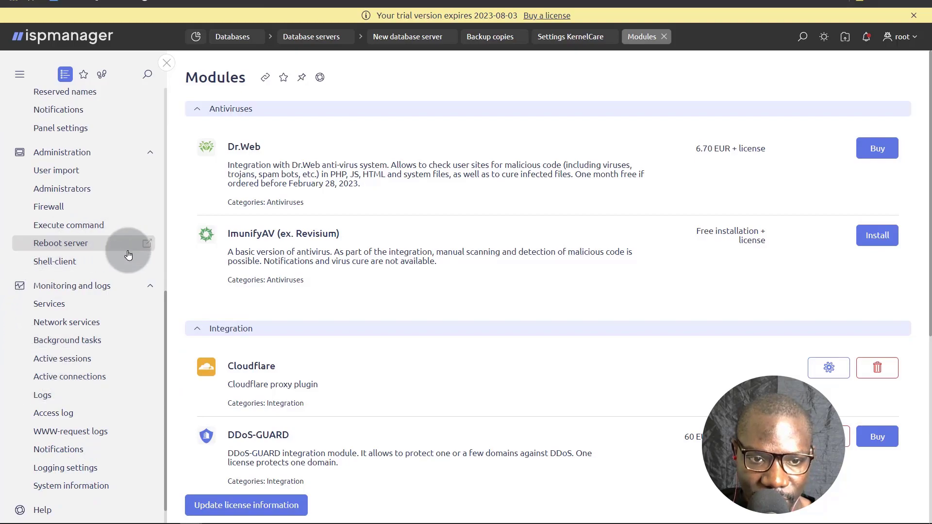
- Select the apache2 service under Network services and bring up its Fail2ban rules
left_click(76, 324)
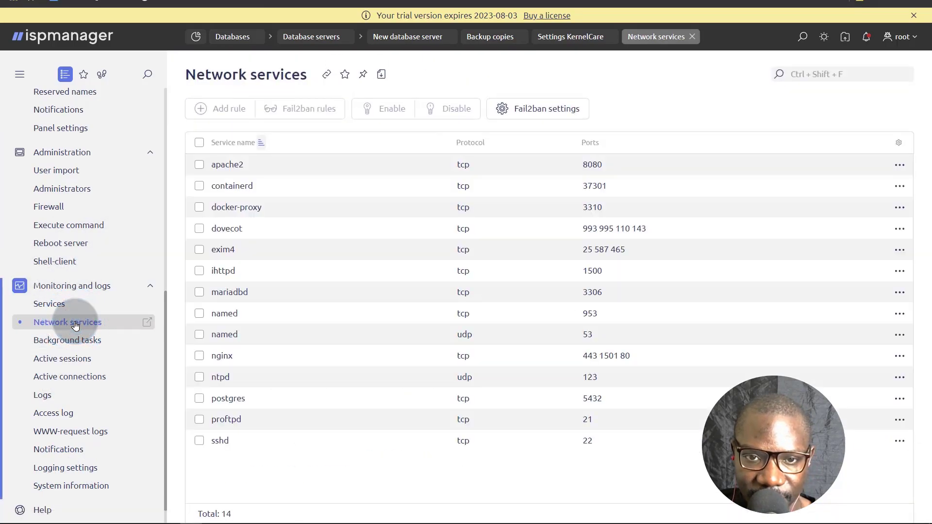
left_click(232, 173)
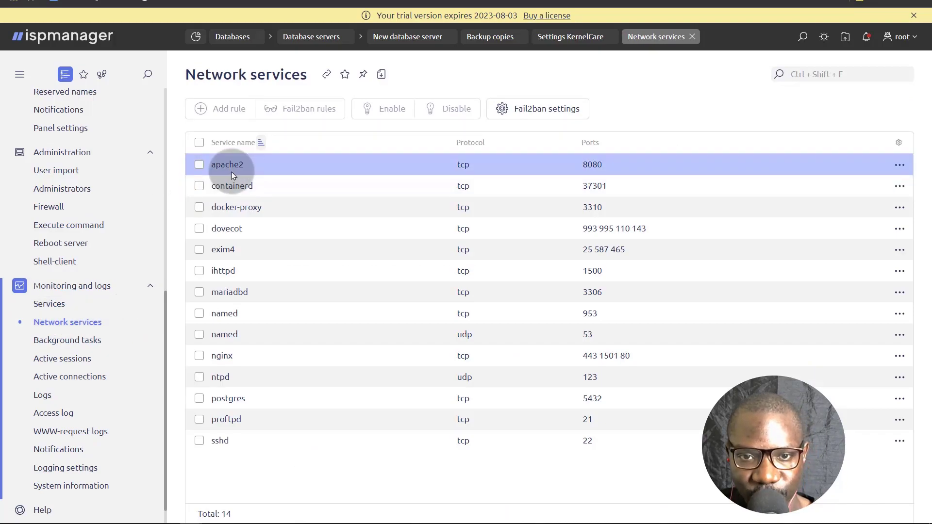
left_click(199, 164)
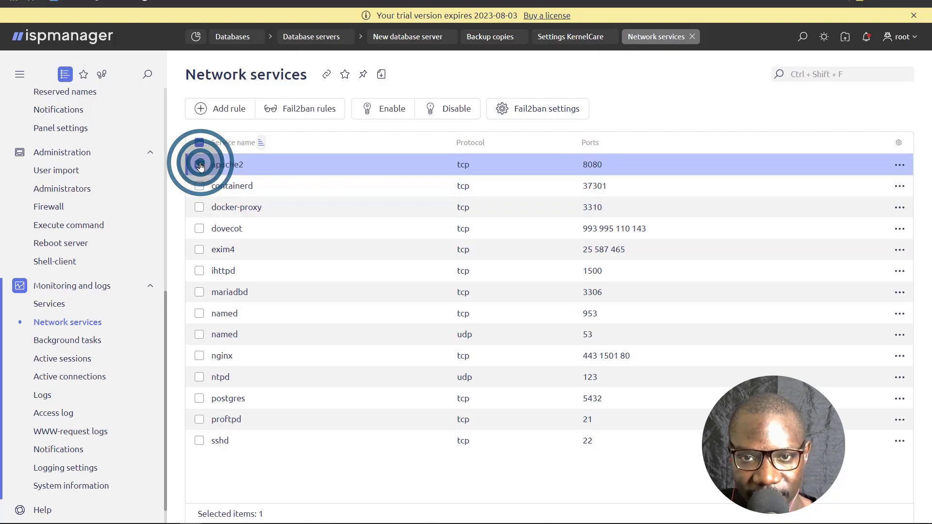
left_click(311, 111)
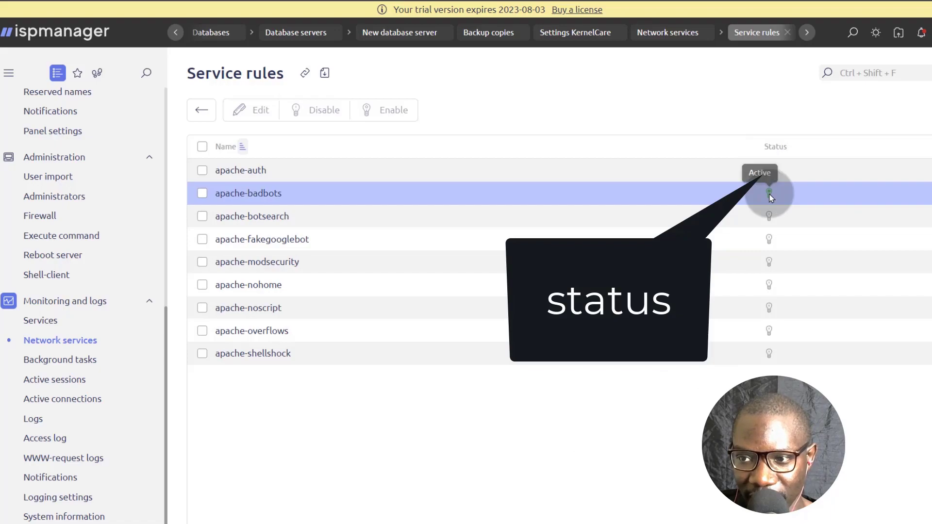
- Enable the apache-botsearch Fail2ban rule
left_click(766, 219)
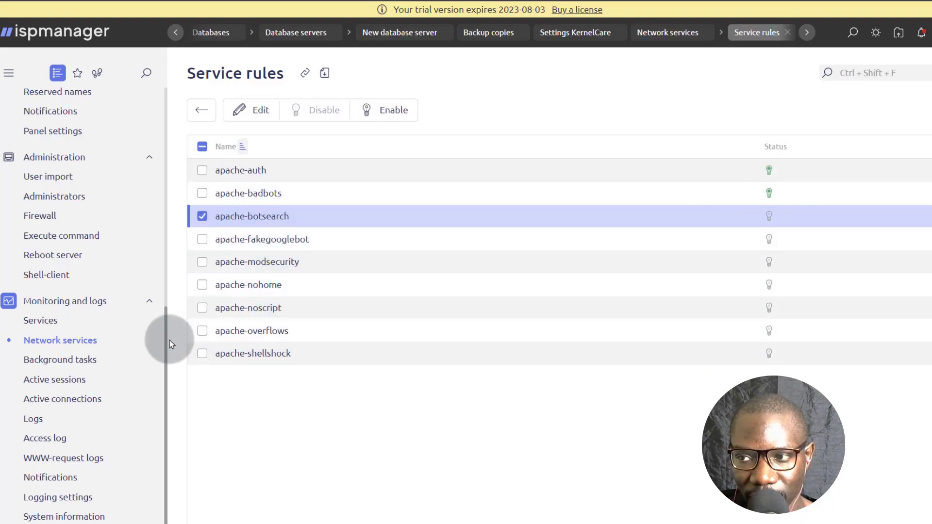
double_click(202, 220)
left_click(384, 111)
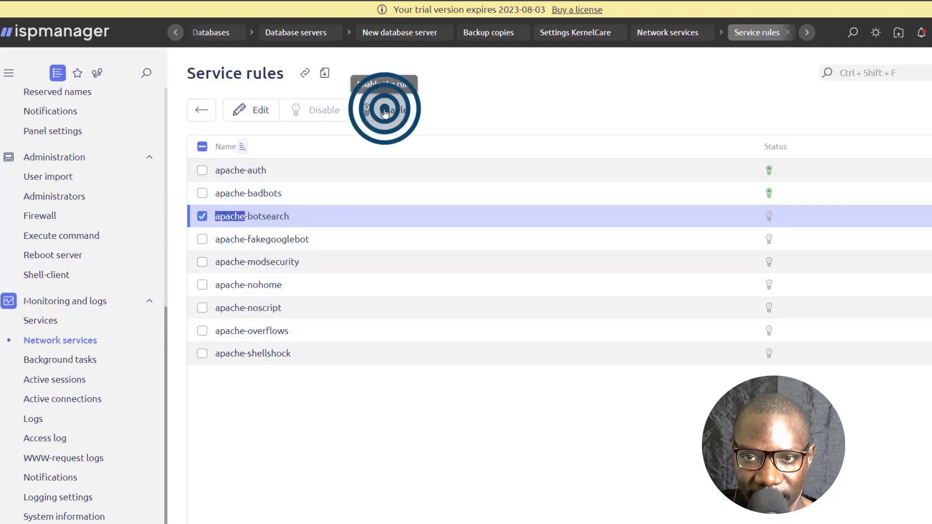
left_click(397, 293)
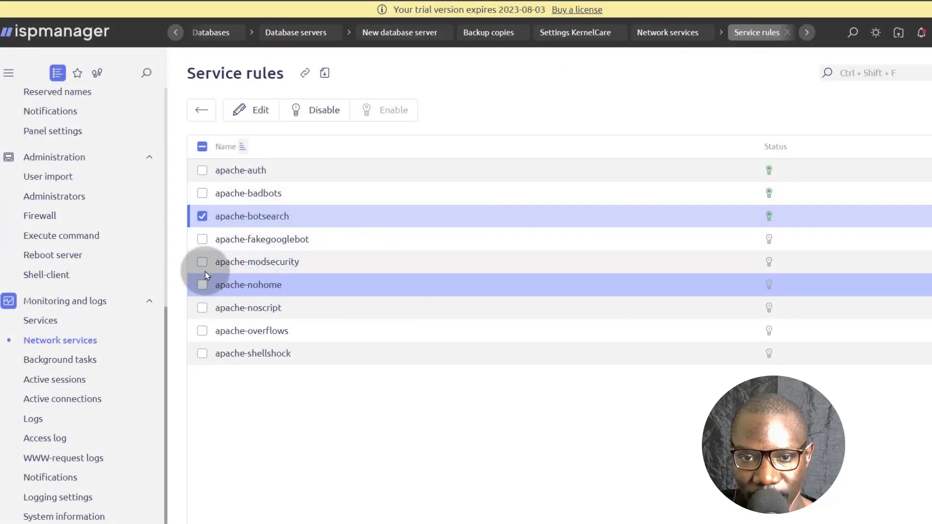
- Enable the apache-fakegooglebot, apache-modsecurity and apache-nohome rules together
left_click(202, 239)
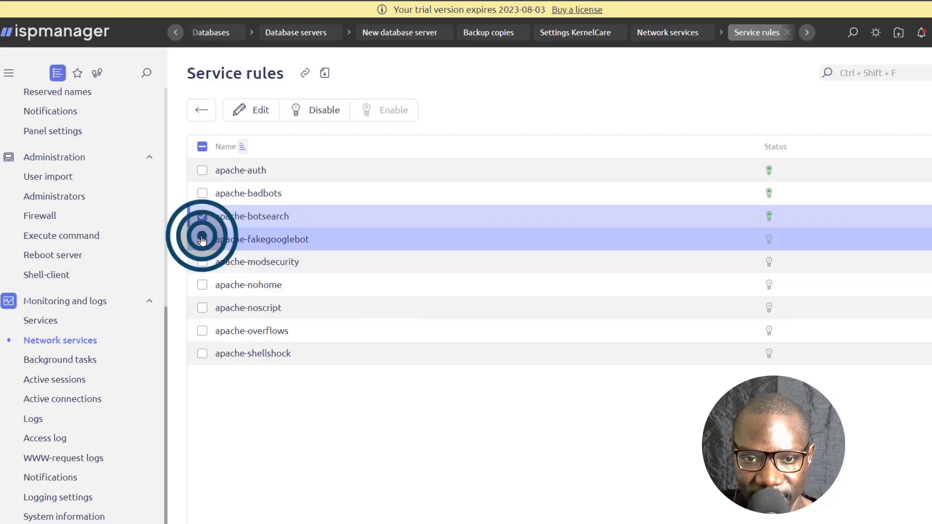
left_click(203, 263)
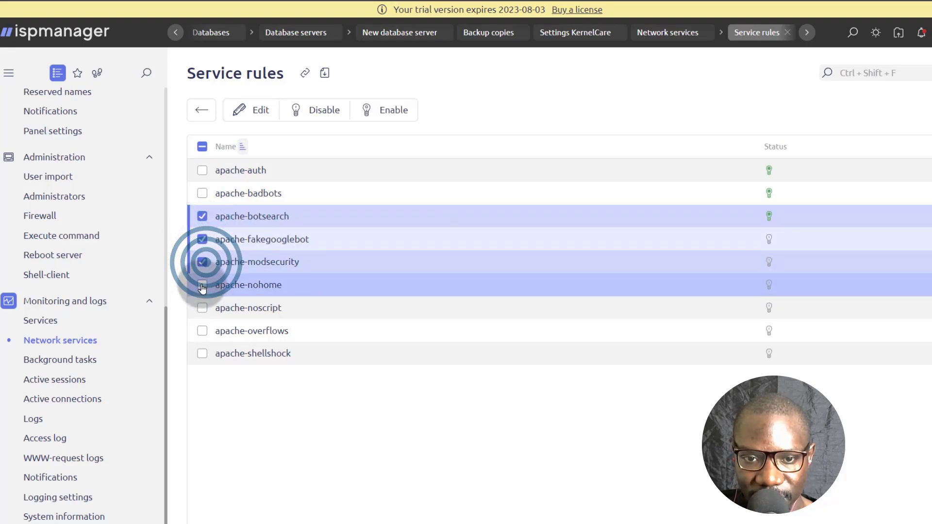
left_click(203, 285)
left_click(203, 216)
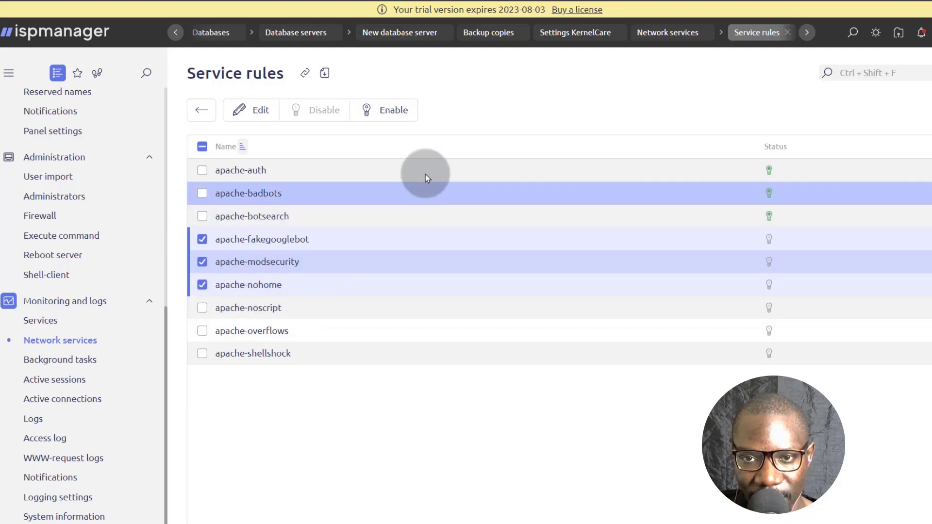
left_click(394, 110)
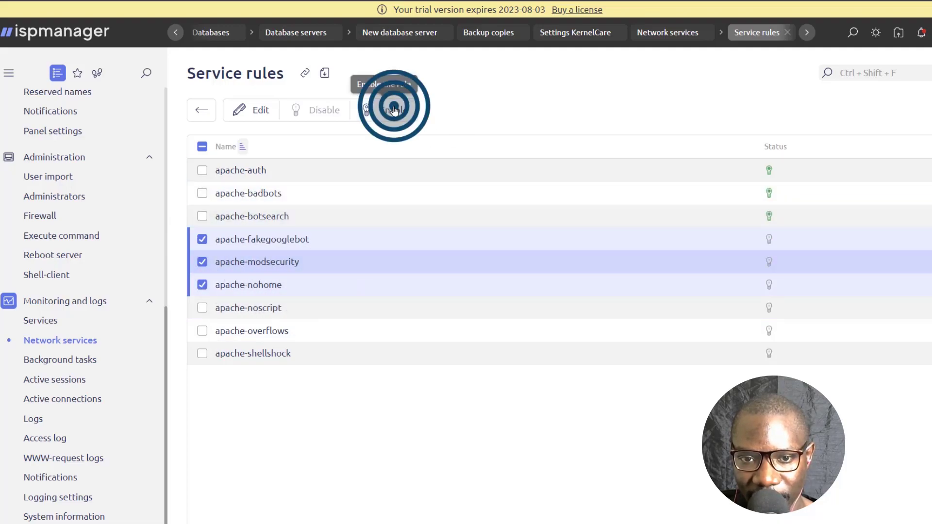
left_click(396, 295)
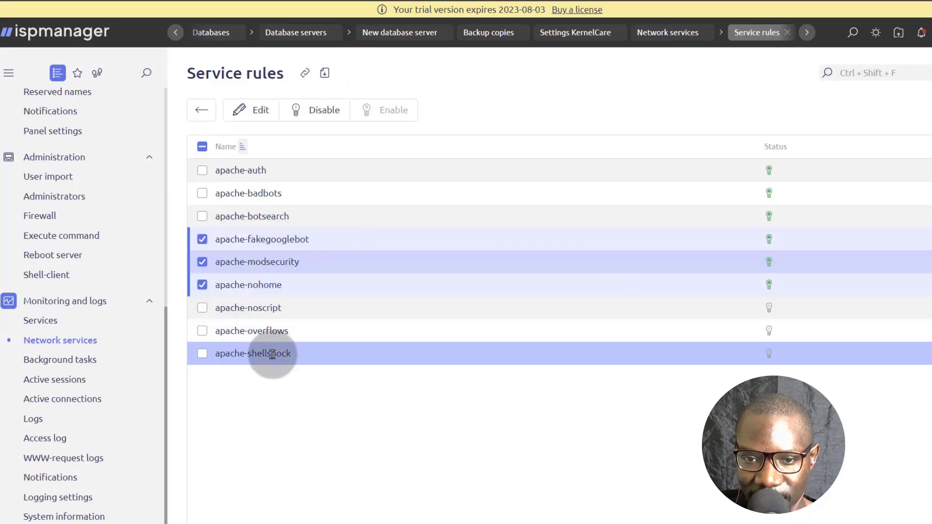
- Enable the apache-noscript, apache-overflows and apache-shellshock rules
left_click(201, 308)
left_click(201, 330)
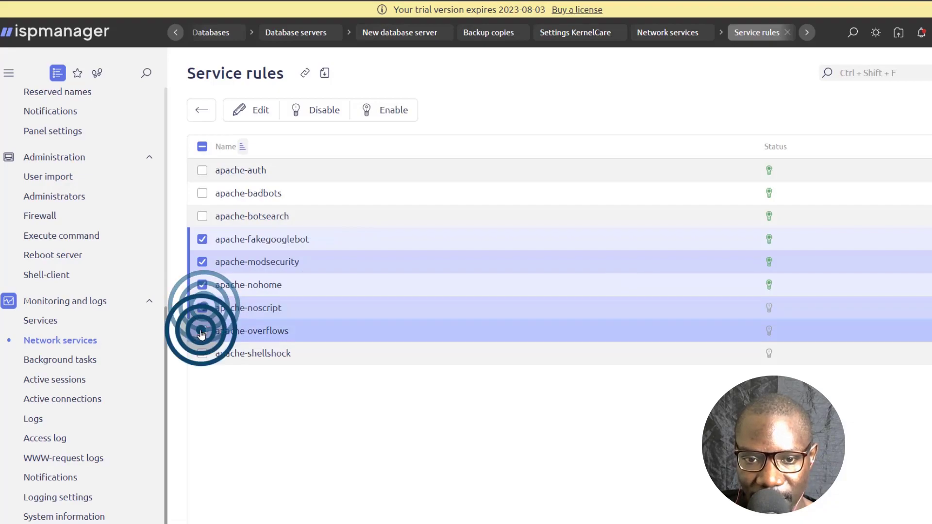
left_click(201, 354)
left_click(388, 110)
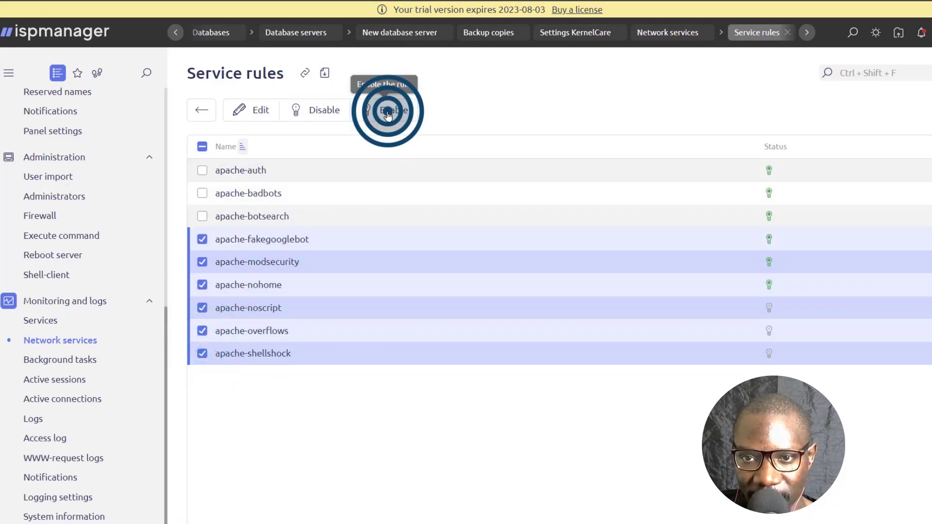
left_click(391, 293)
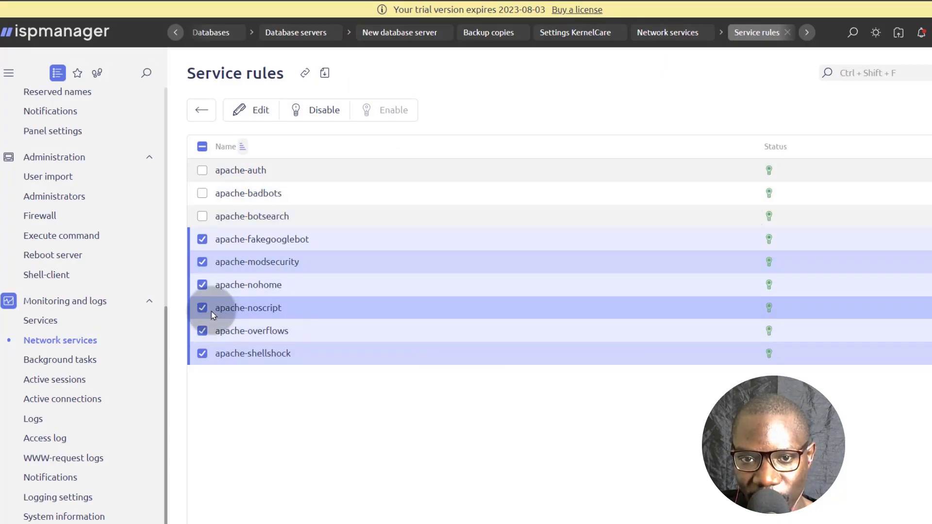
- Clear the rule selection and open the apache-badbots rule for editing
left_click(202, 239)
left_click(199, 260)
left_click(202, 285)
left_click(201, 146)
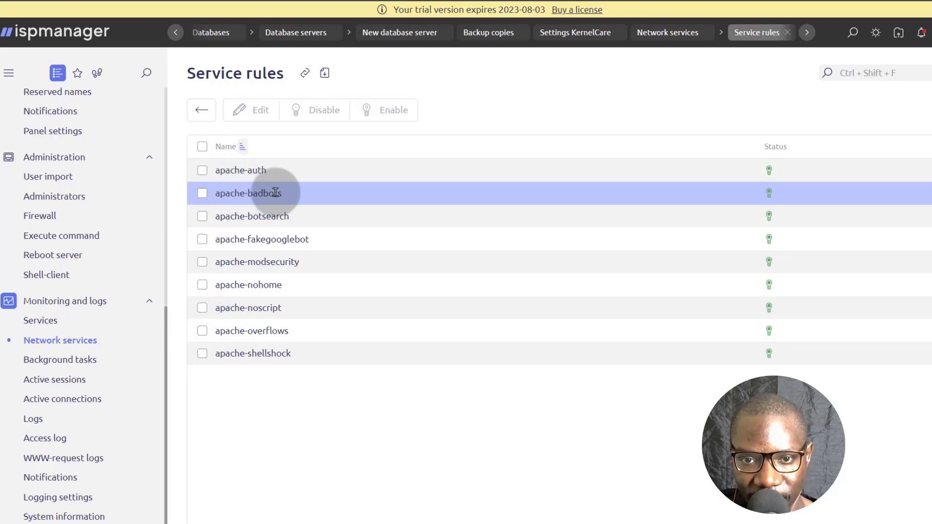
left_click(201, 193)
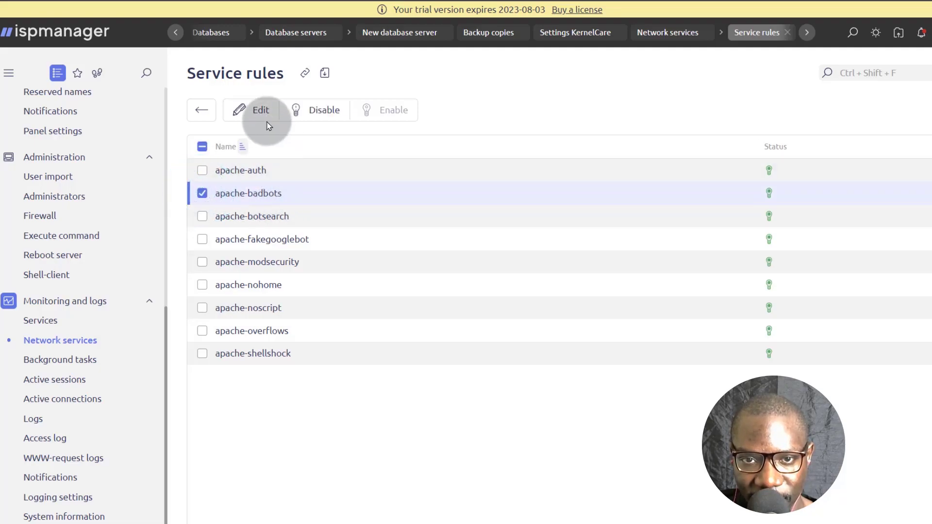
left_click(257, 111)
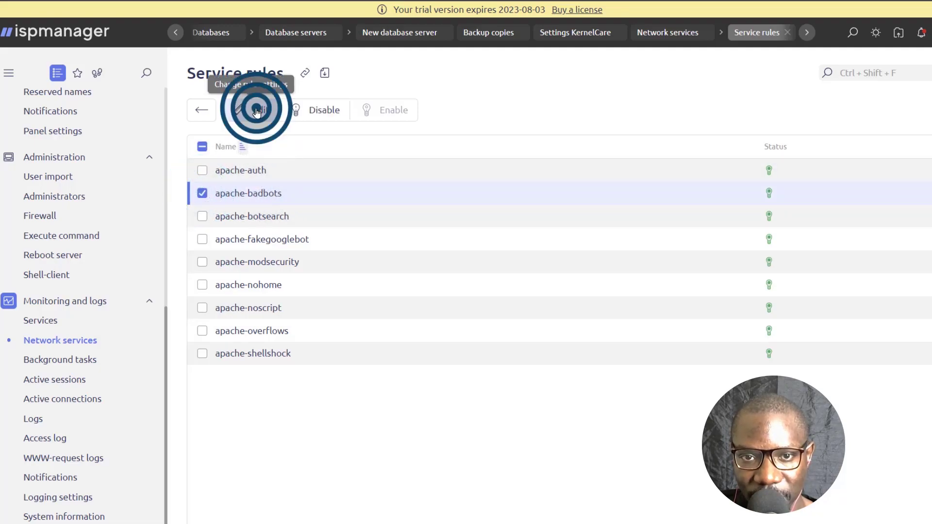
- Review the apache-badbots attempts number (2) and ban time (172800 s) without changing them
left_click(461, 141)
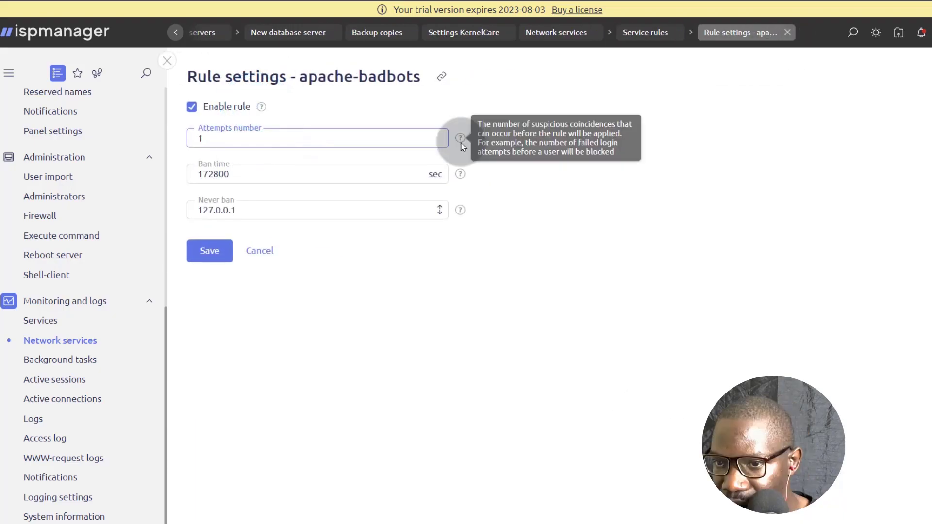
left_click(227, 136)
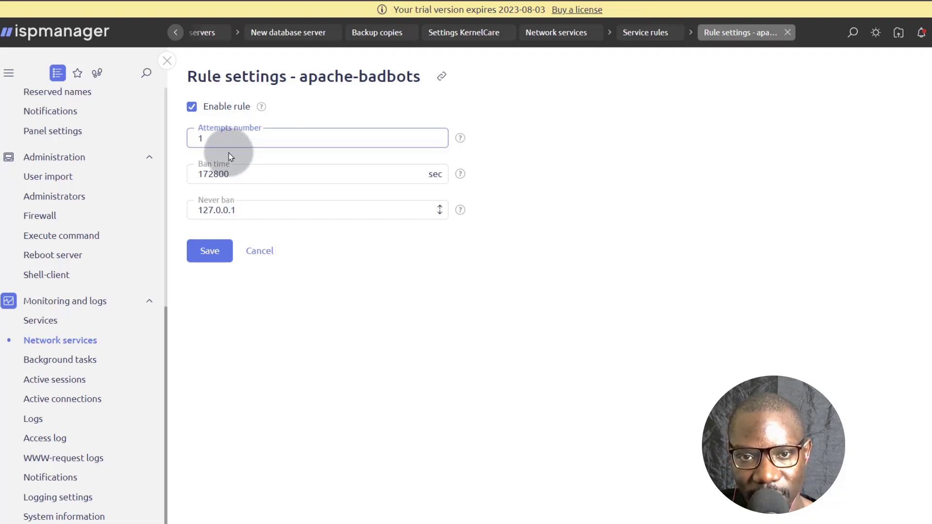
double_click(209, 138)
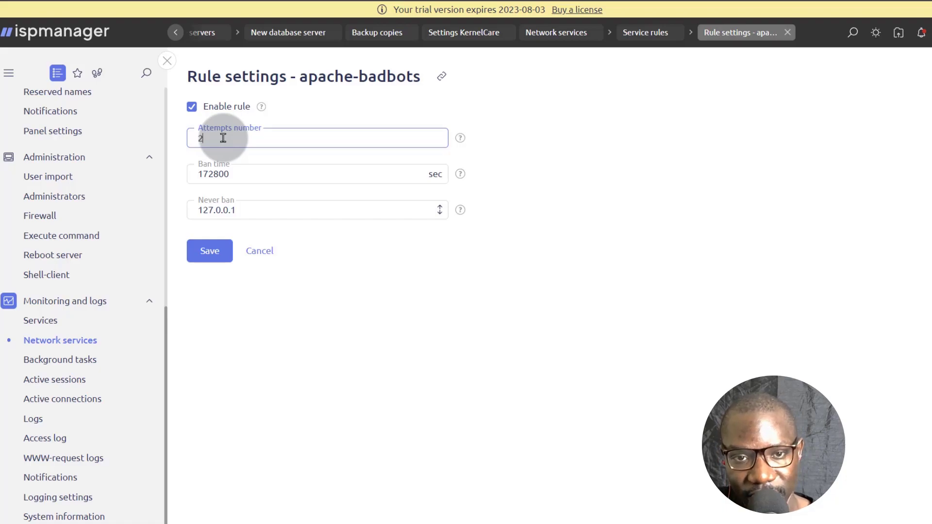
left_click(238, 173)
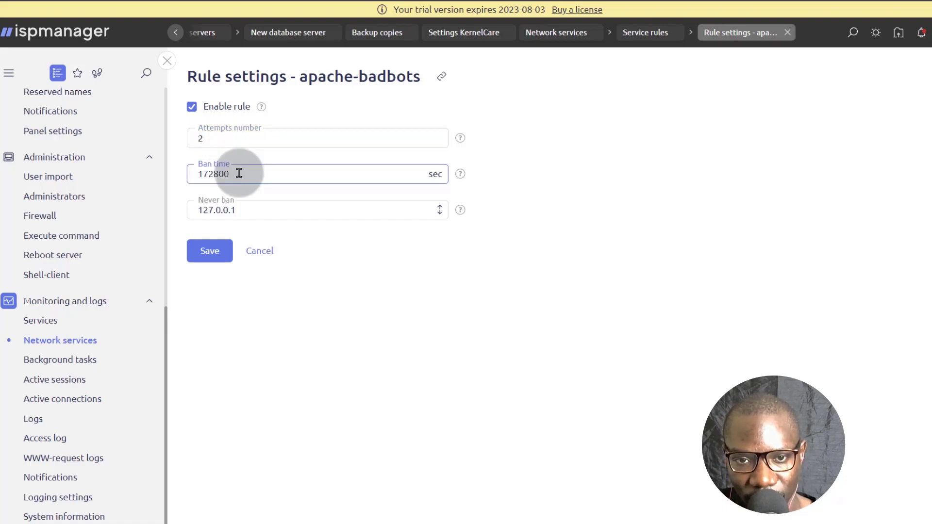
left_click(228, 140)
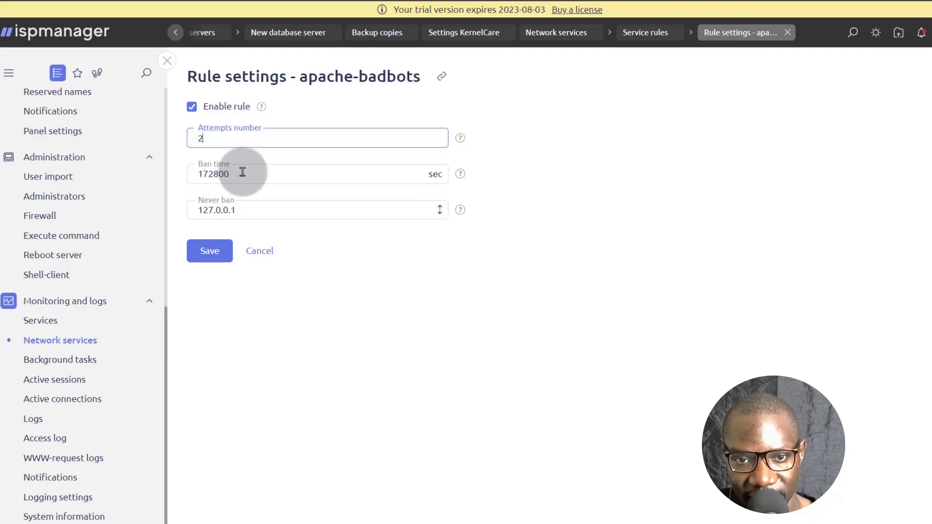
double_click(219, 173)
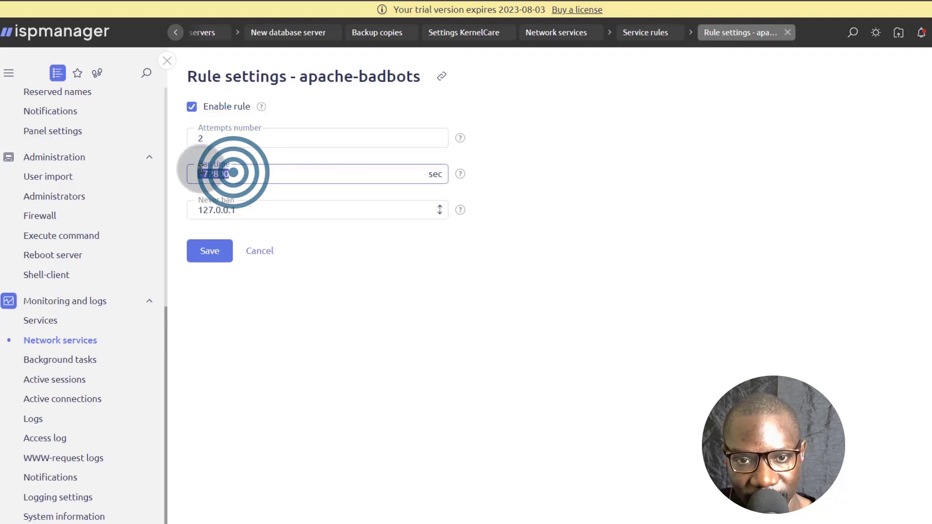
left_click(367, 271)
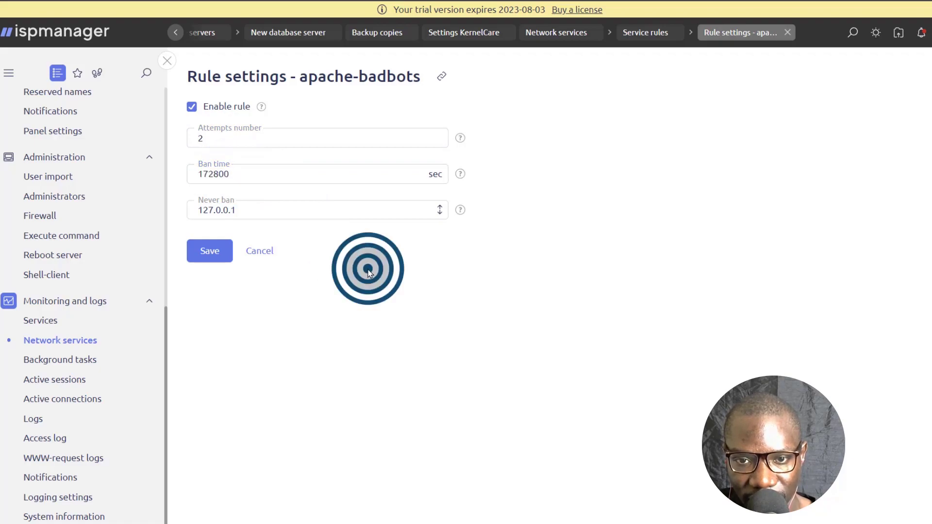
- Check the never-ban address 127.0.0.1, then cancel the rule settings unsaved
double_click(256, 207)
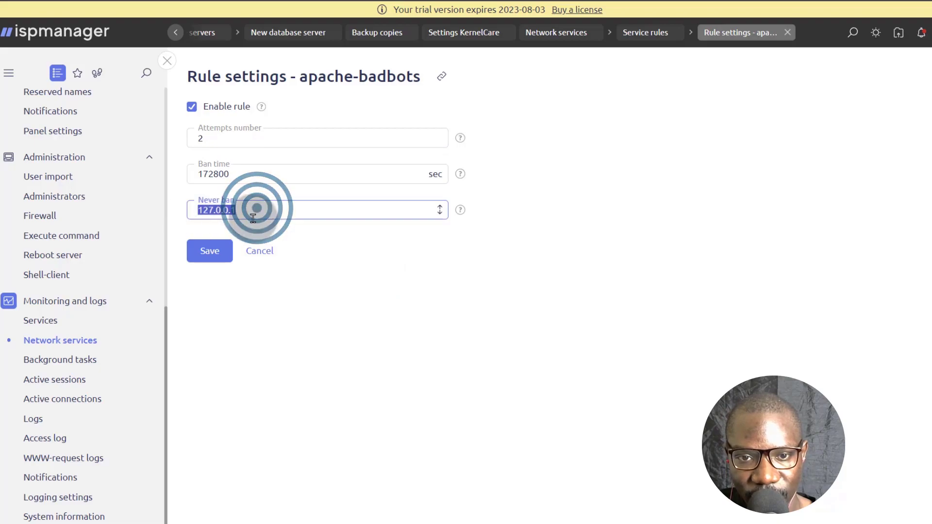
mouse_move(460, 211)
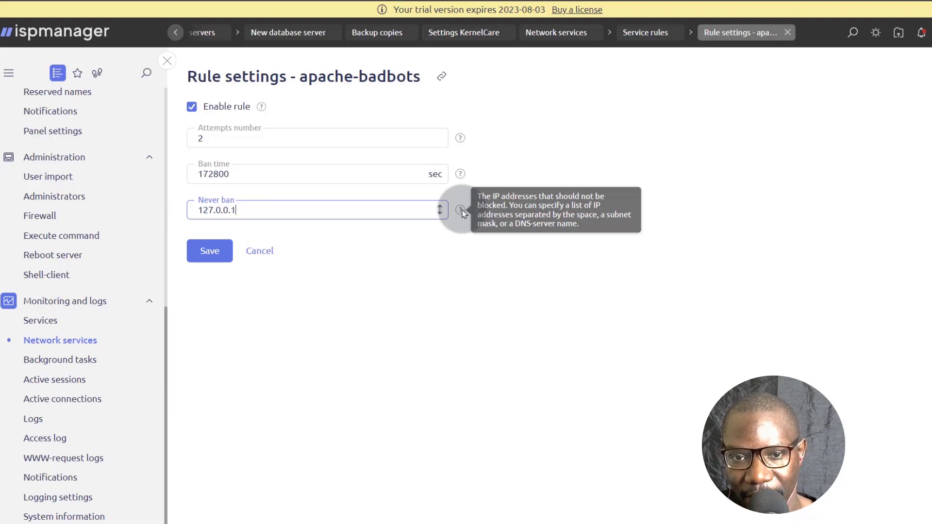
left_click(255, 206)
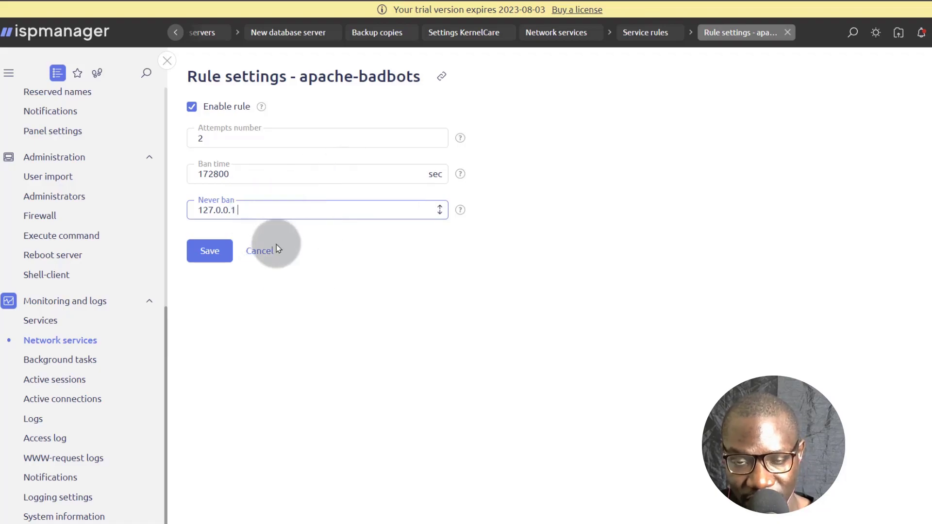
left_click(249, 207)
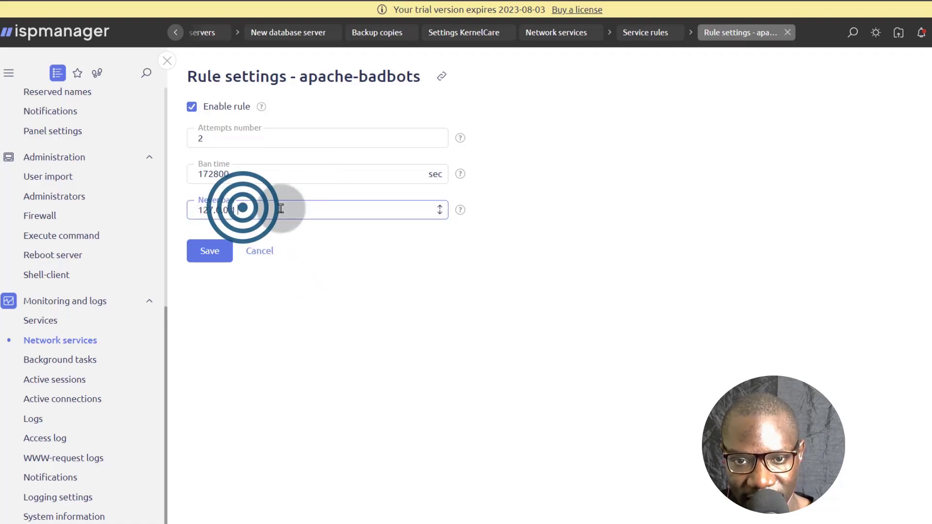
left_click(280, 258)
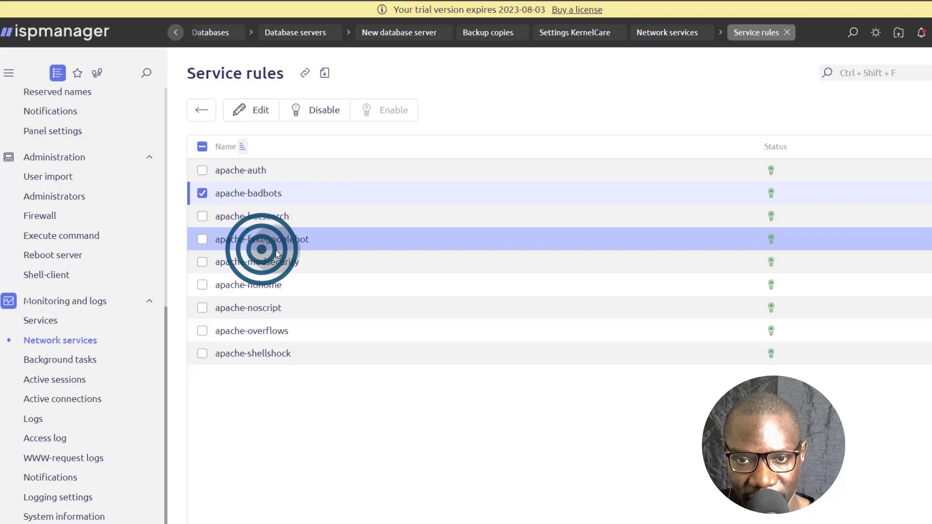
- Review nginx's Fail2ban global settings, including the 600-second ban time, and cancel unsaved
left_click(201, 109)
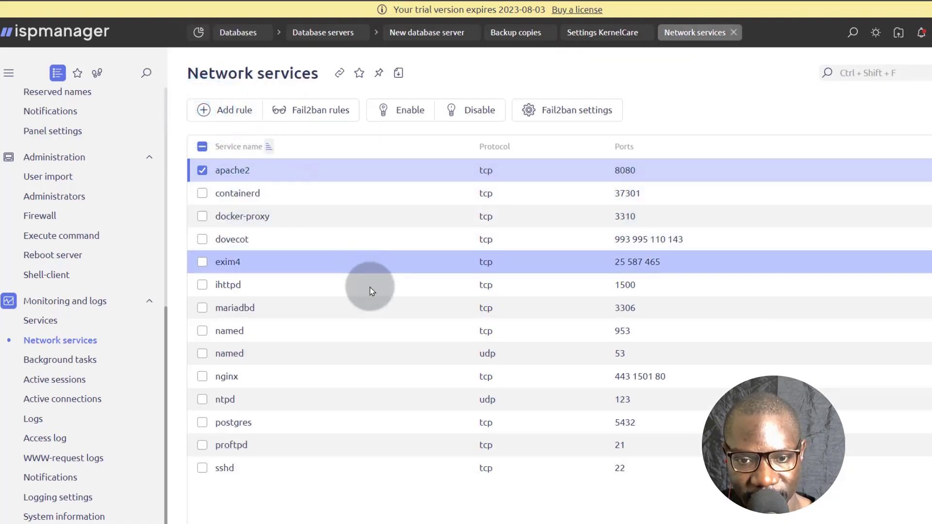
left_click(202, 170)
left_click(202, 379)
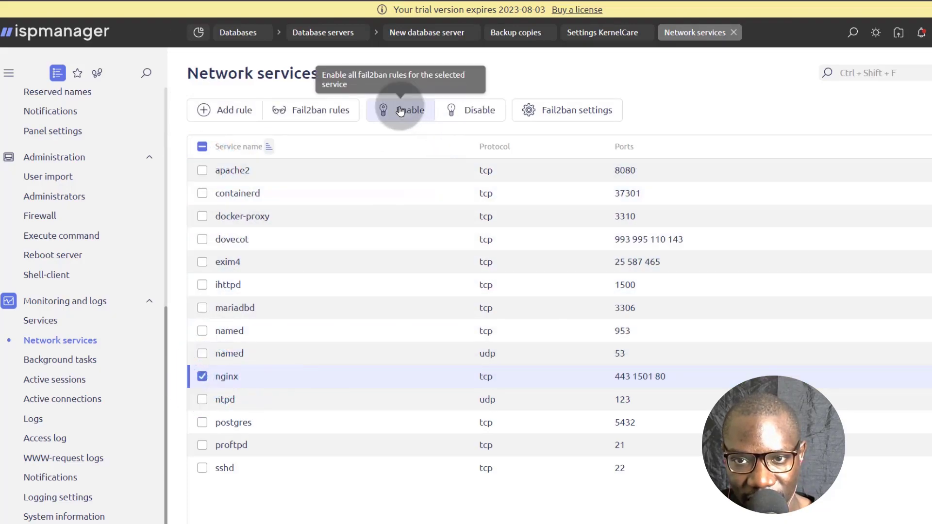
left_click(581, 111)
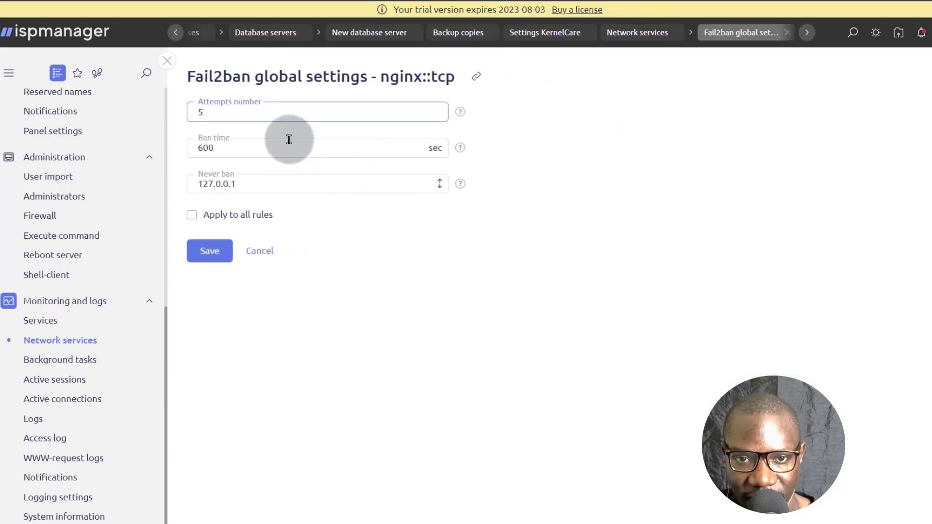
left_click(287, 143)
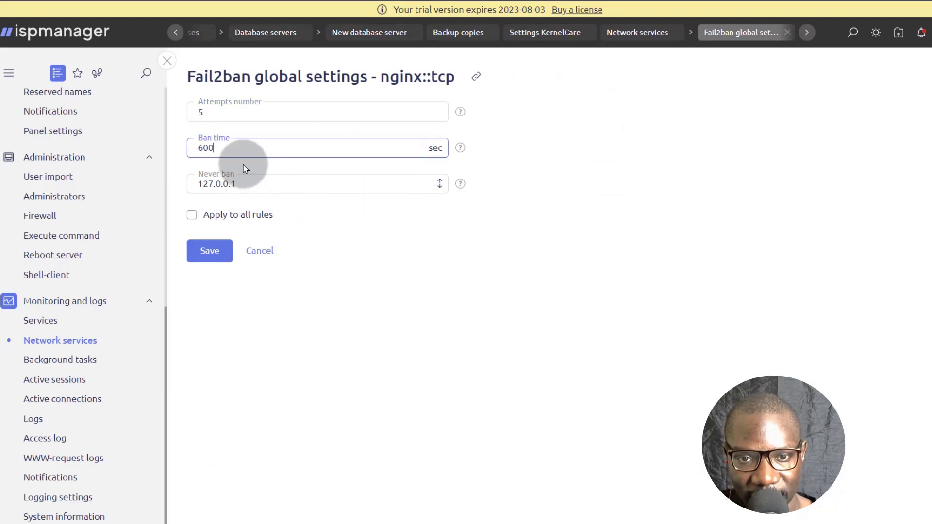
left_click(191, 215)
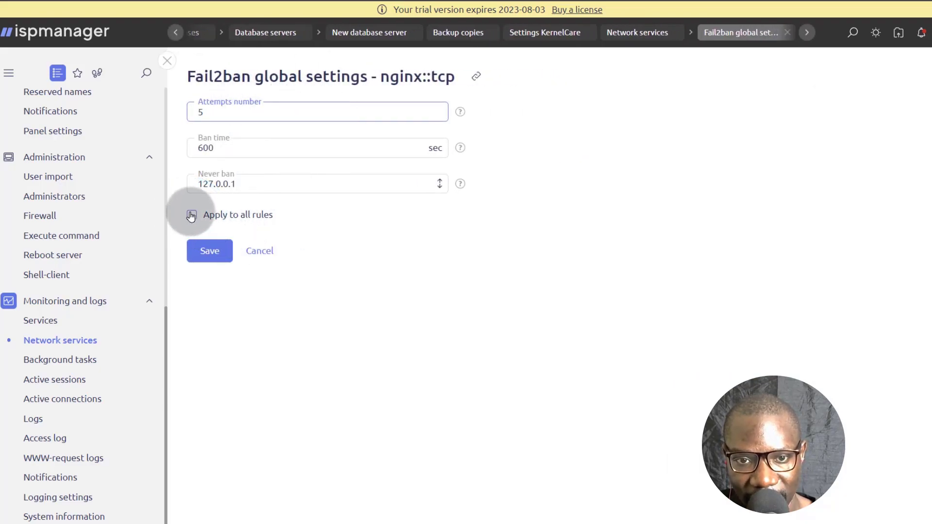
left_click(257, 250)
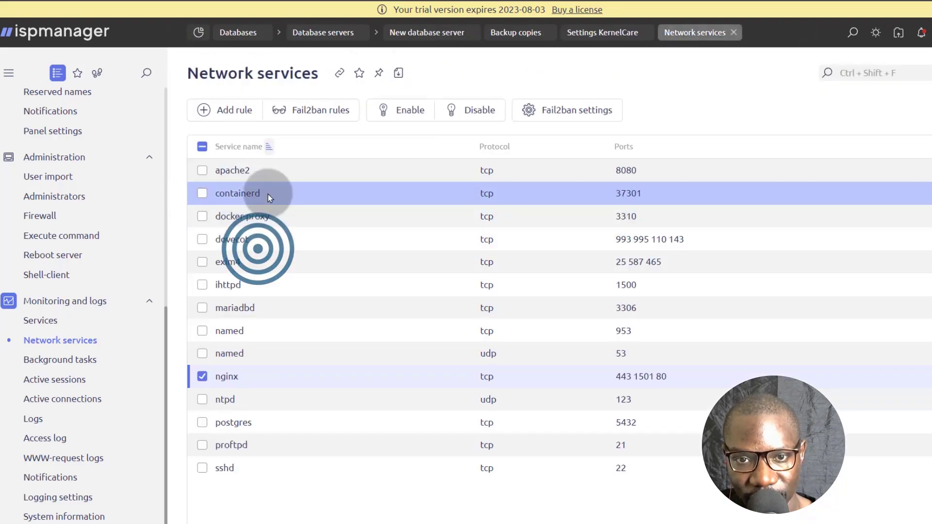
- Review apache2's Fail2ban global settings (5 attempts, 600 s ban) and cancel unsaved
left_click(201, 377)
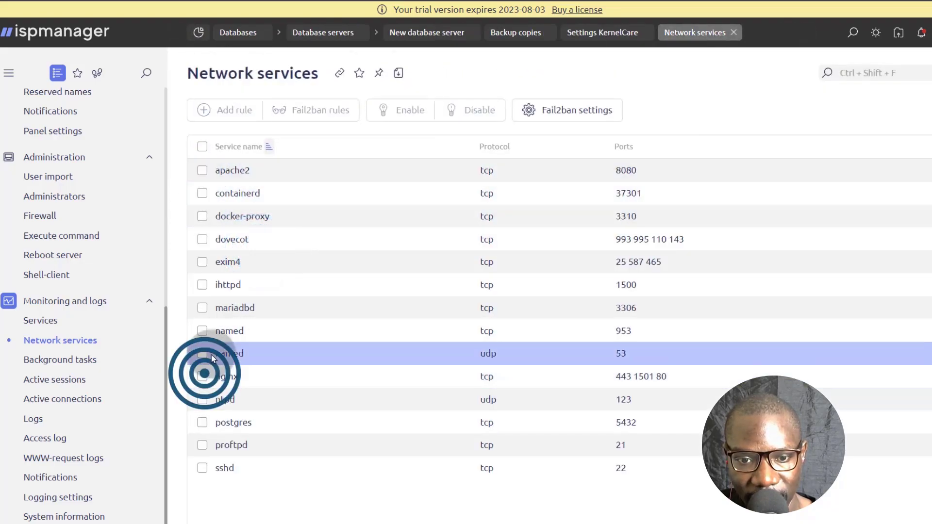
left_click(203, 171)
left_click(570, 112)
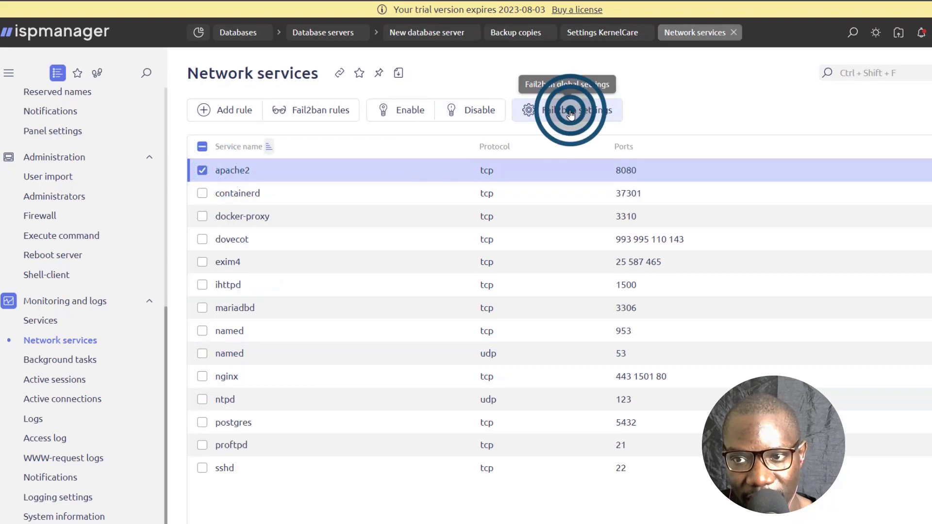
left_click(236, 104)
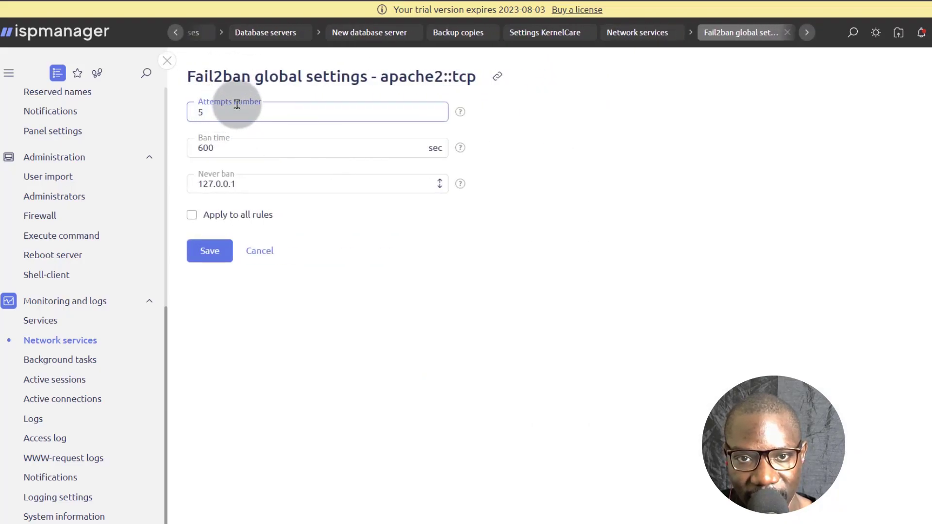
left_click(214, 147)
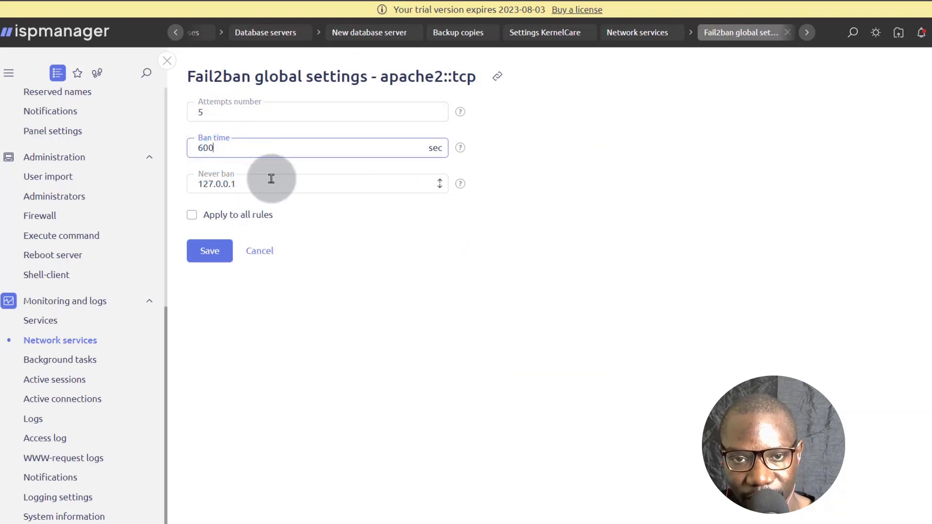
left_click(260, 250)
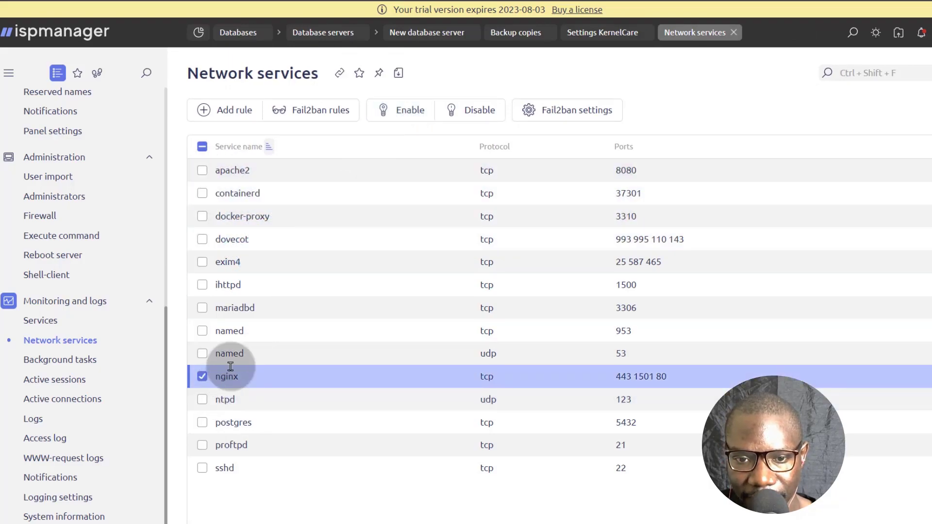
- Open nginx's Fail2ban rules and select nginx-botsearch and nginx-http-auth
left_click(299, 118)
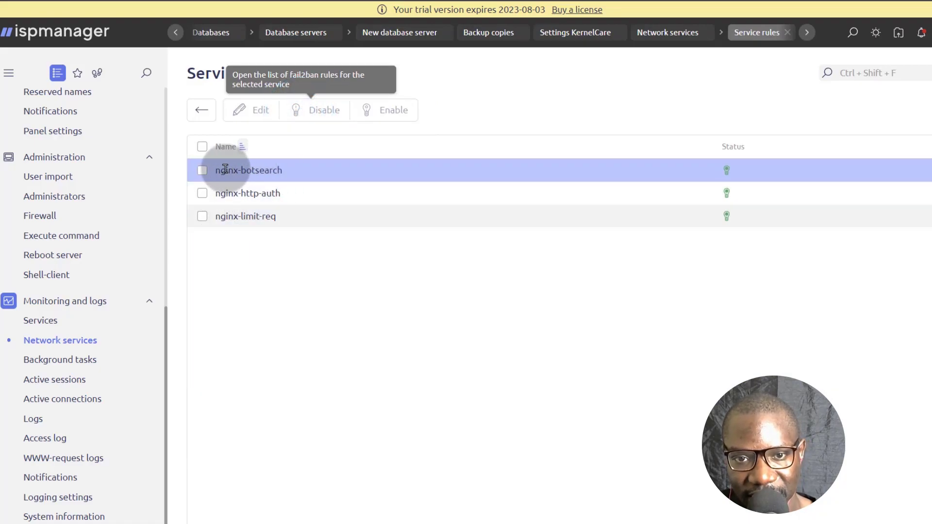
left_click(201, 170)
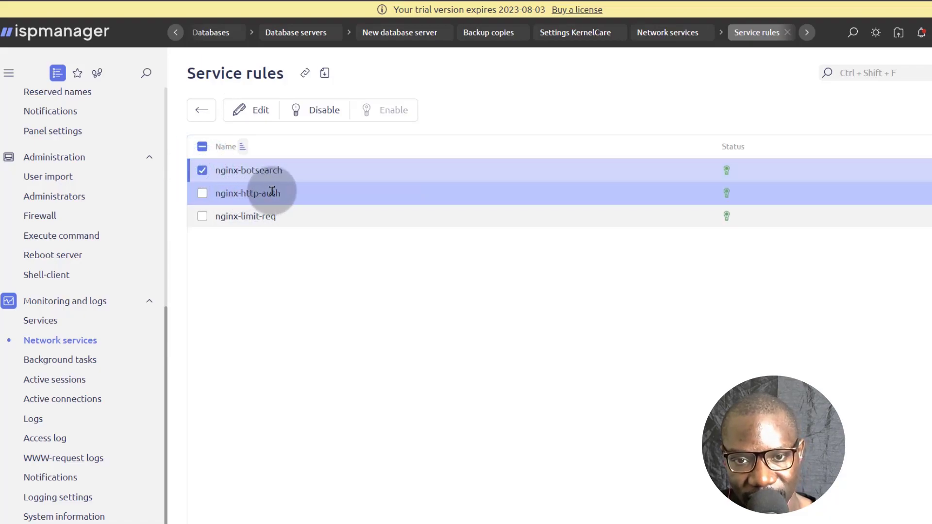
left_click(202, 194)
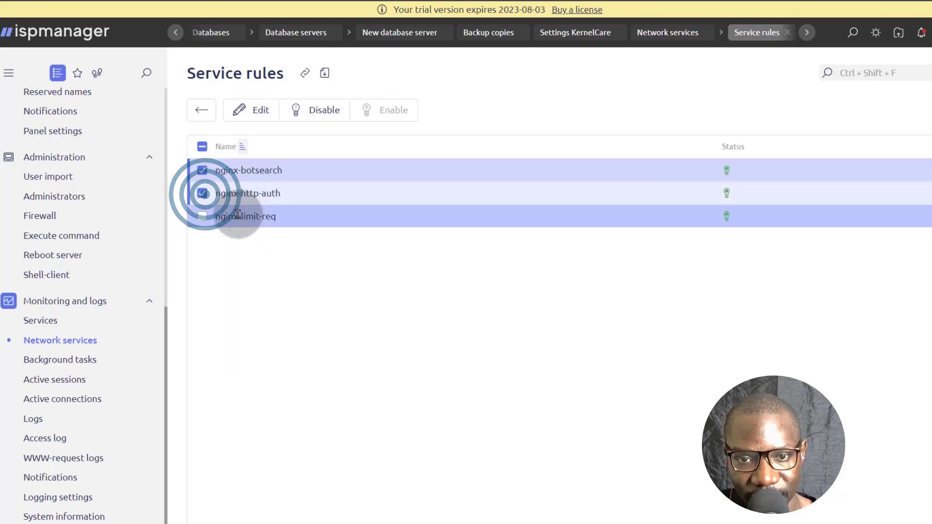
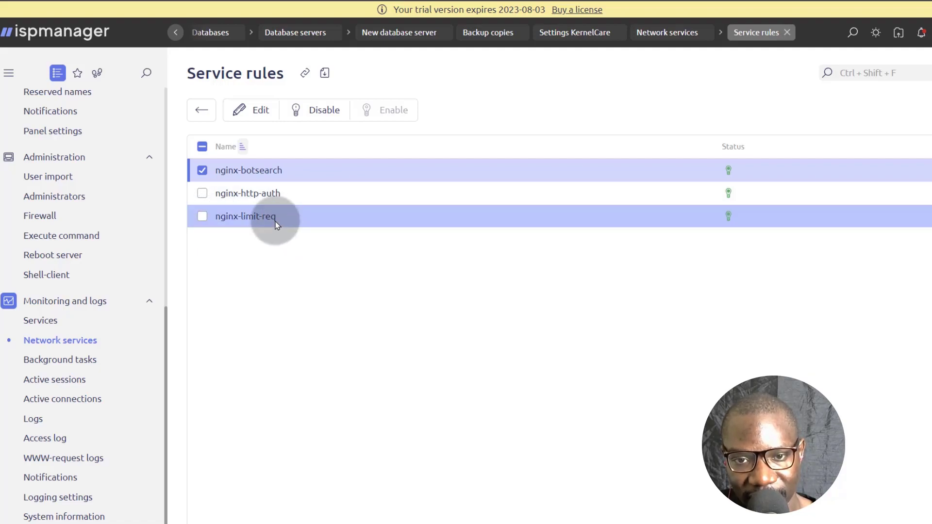
- Return to Network services, close nginx's Fail2ban settings (5 attempts, 600 s ban) unsaved, and deselect nginx
left_click(192, 109)
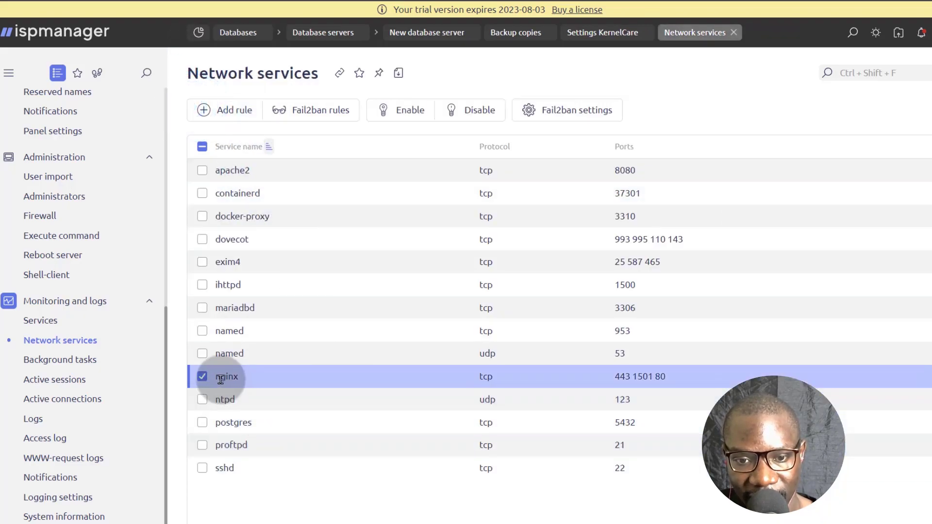
left_click(565, 108)
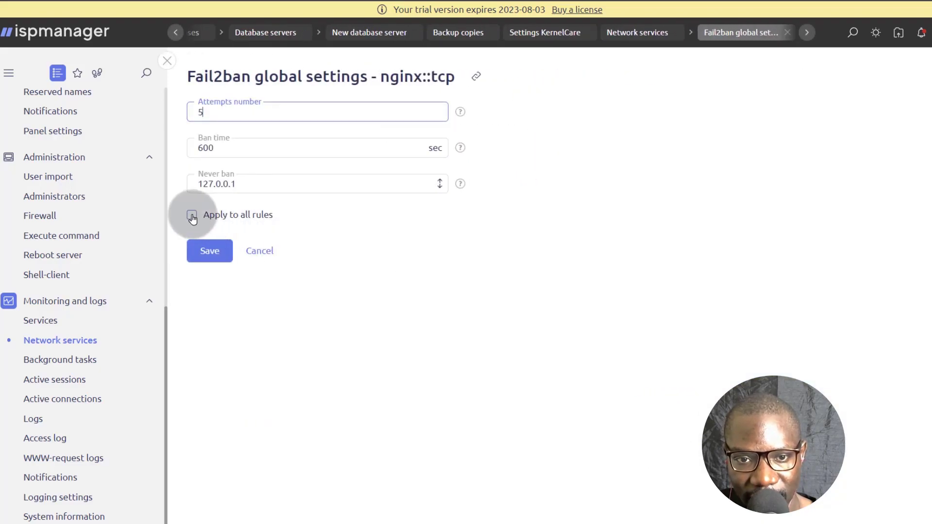
left_click(259, 249)
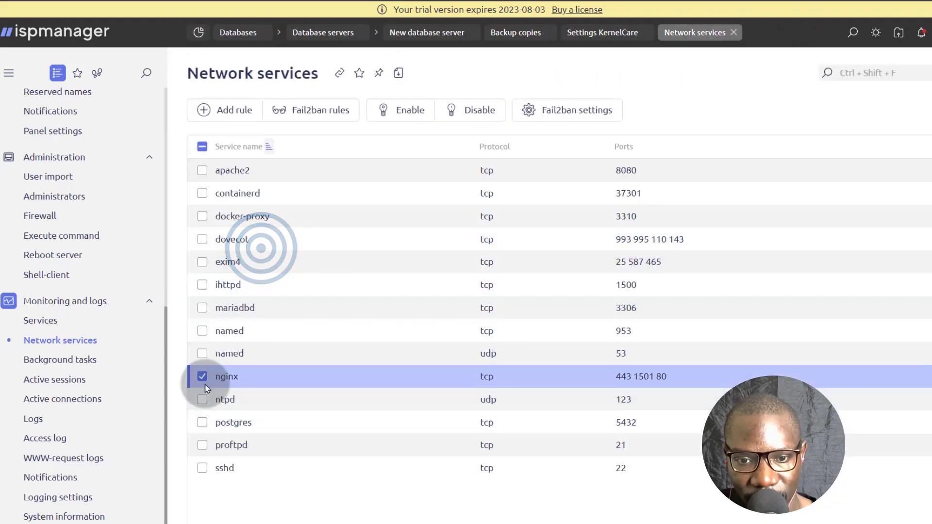
left_click(203, 383)
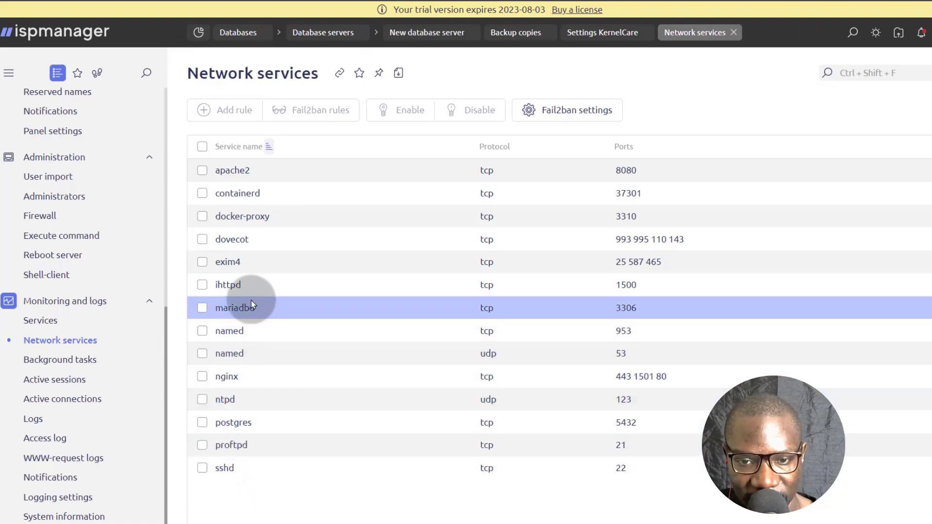
left_click(203, 468)
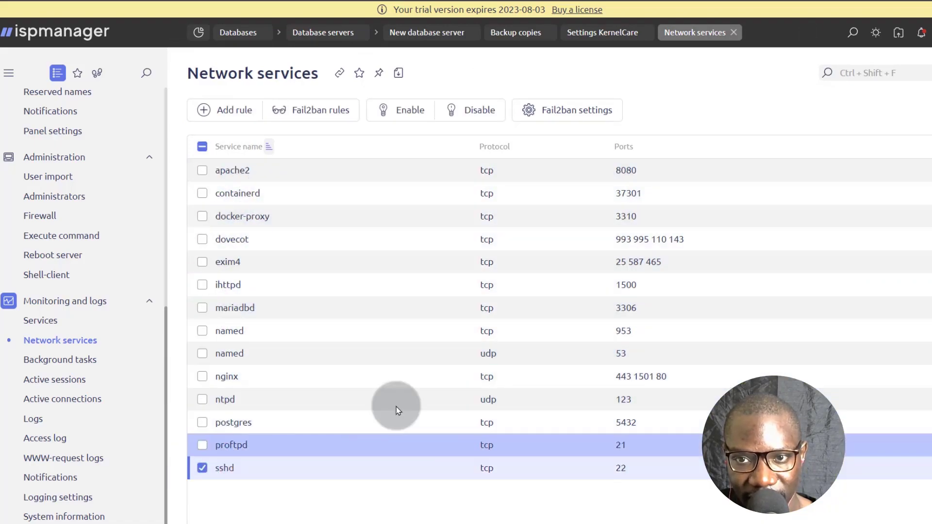
left_click(322, 115)
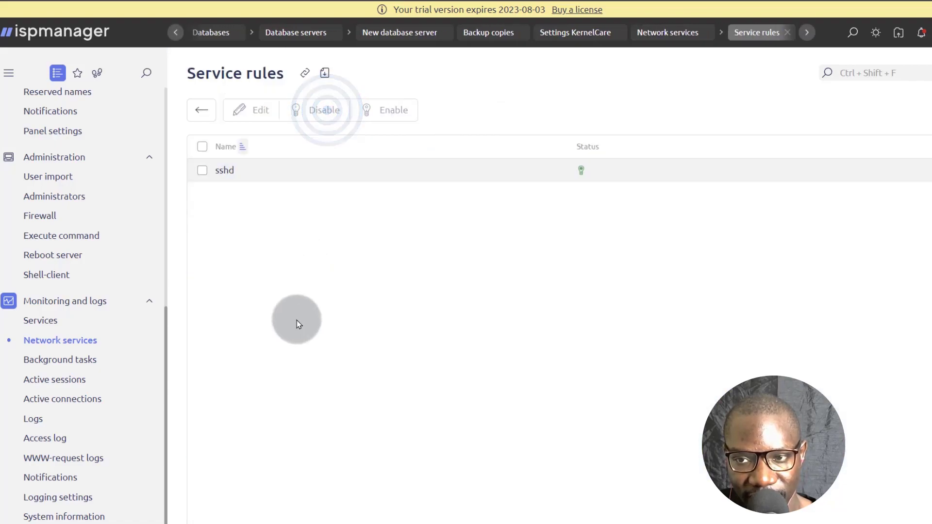
left_click(202, 170)
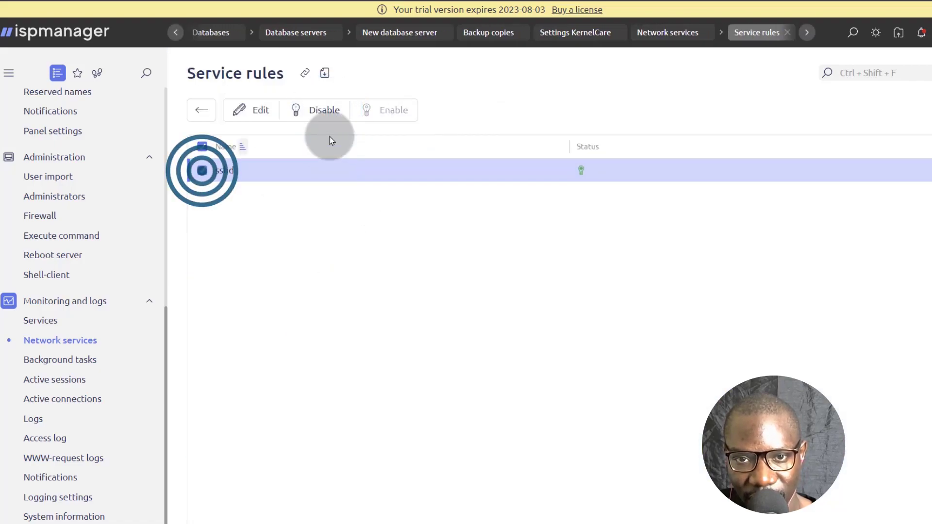
left_click(258, 115)
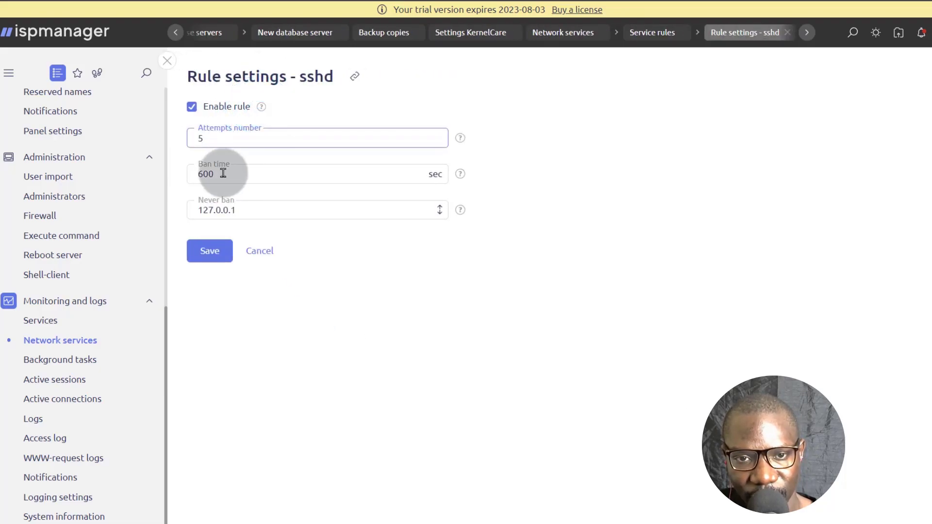
left_click(223, 173)
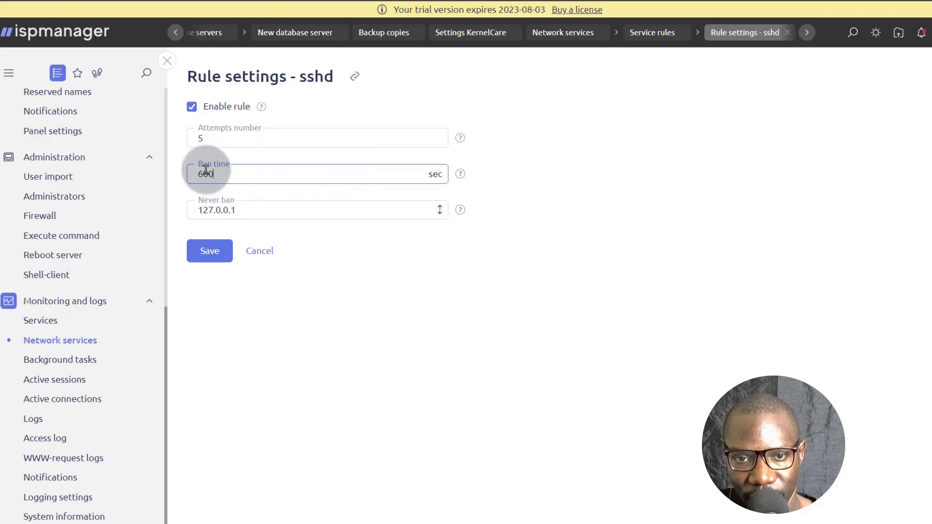
left_click(260, 250)
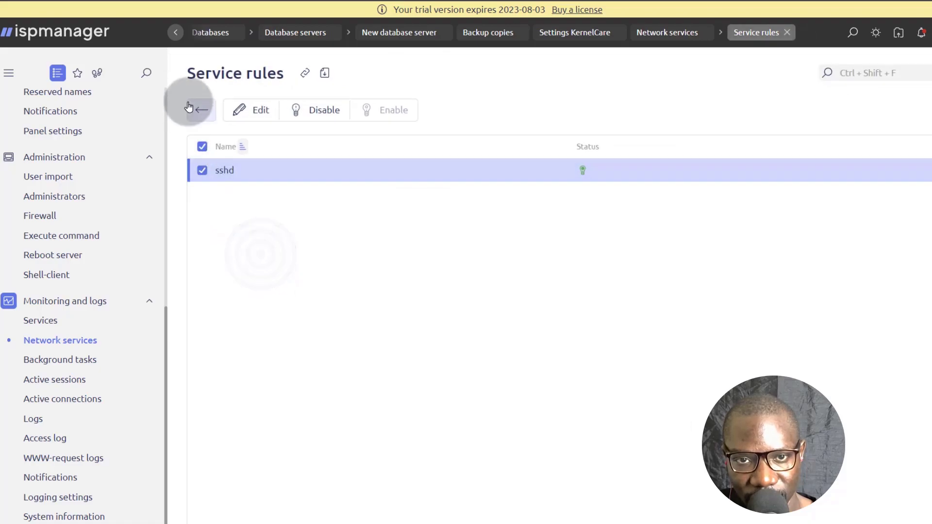
left_click(201, 117)
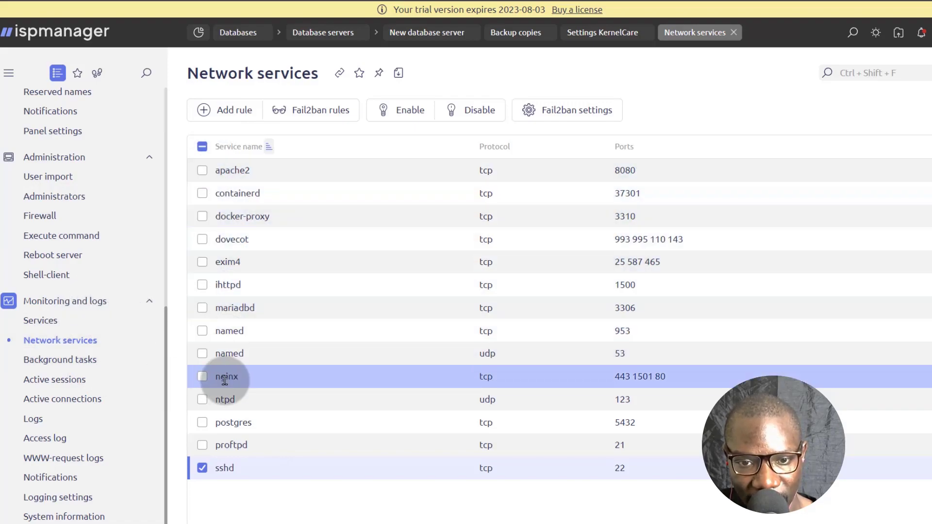
- Select named (udp) instead of sshd and view its Fail2ban global settings without saving
left_click(203, 355)
left_click(202, 468)
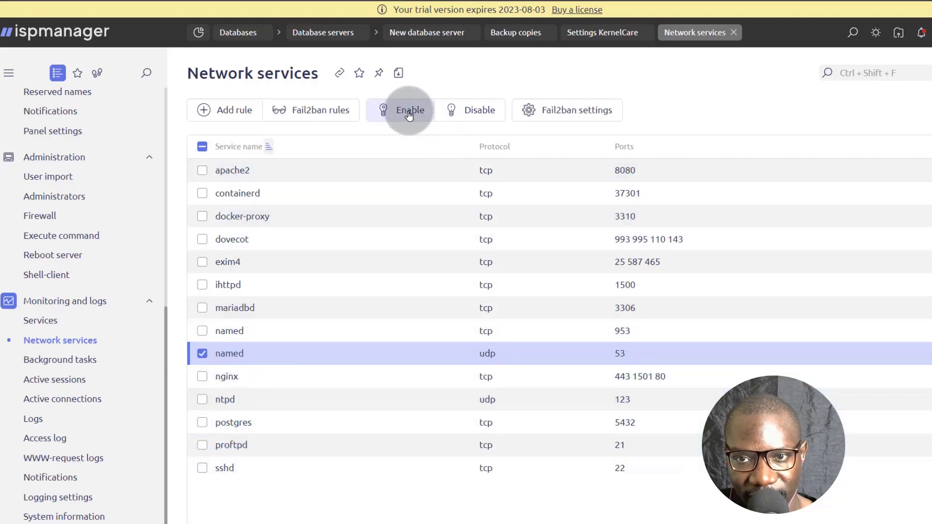
left_click(563, 109)
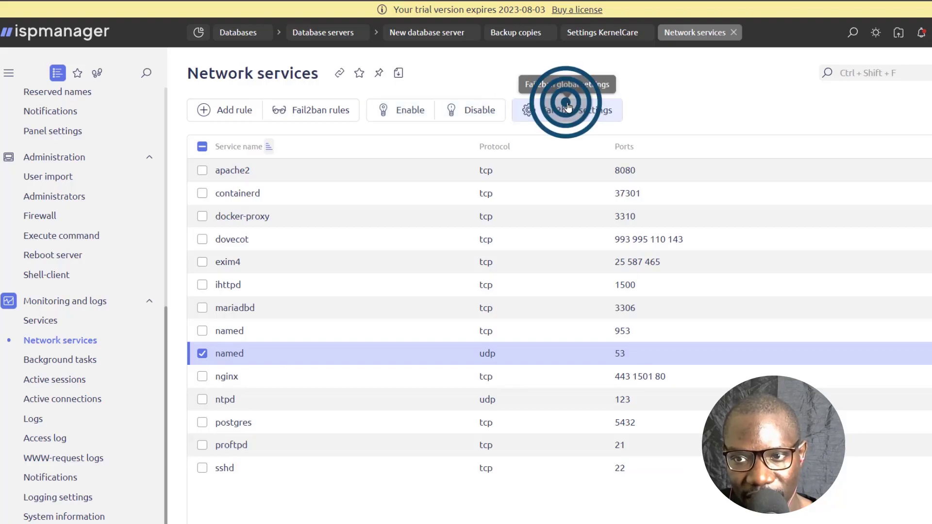
left_click(231, 109)
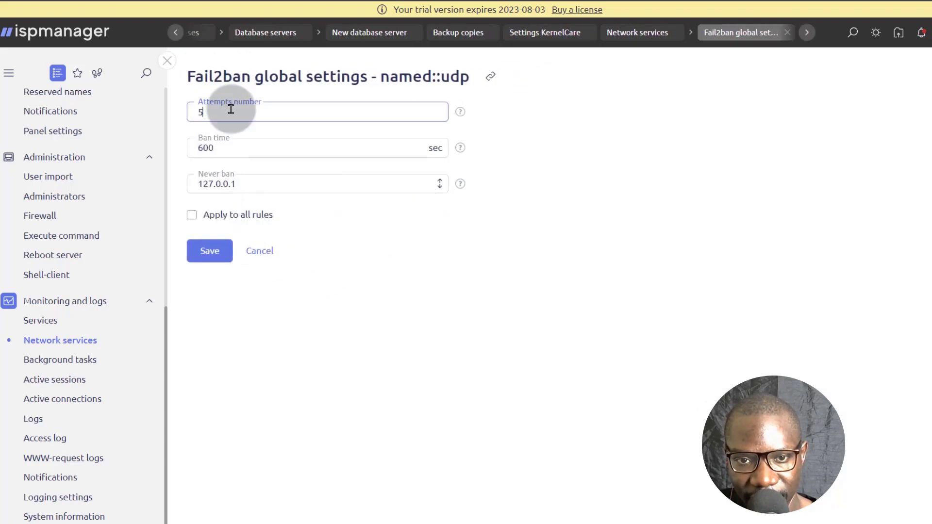
left_click(263, 261)
- Enable the named-refused-udp Fail2ban rule for named (udp)
left_click(313, 112)
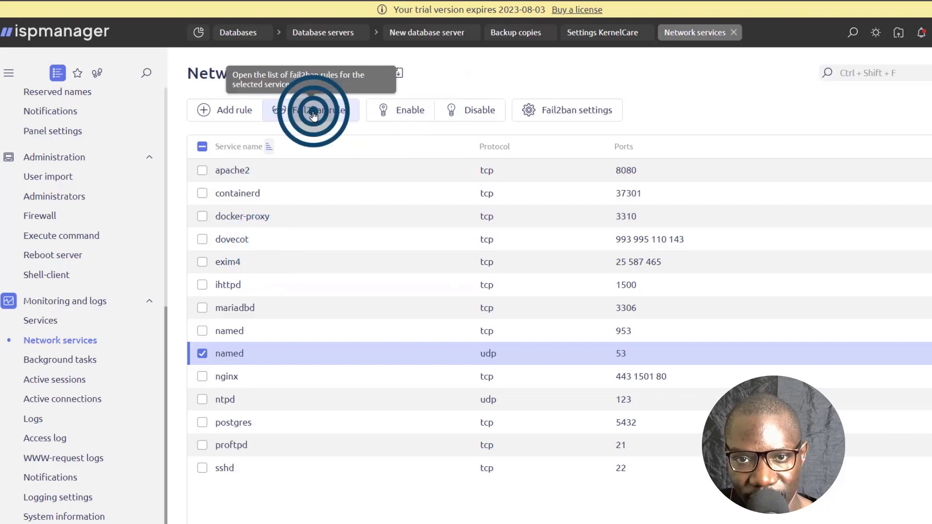
left_click(204, 170)
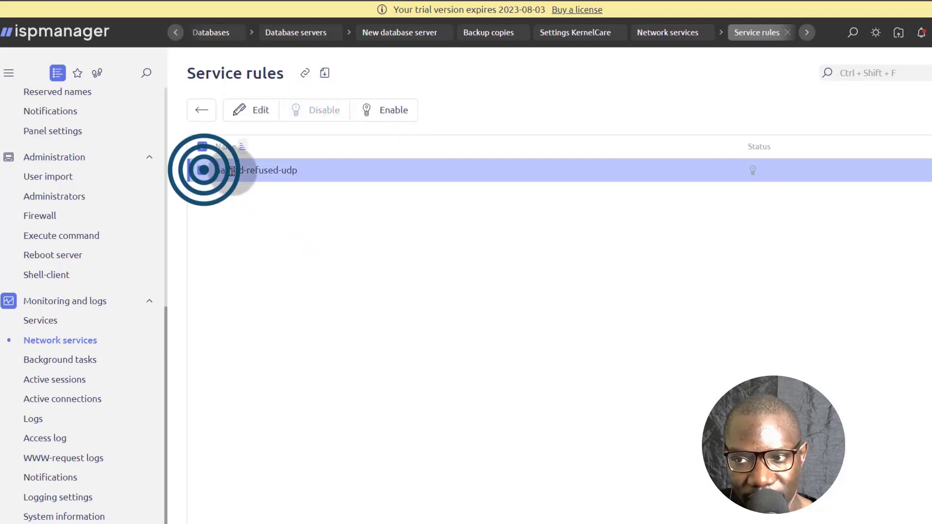
left_click(391, 110)
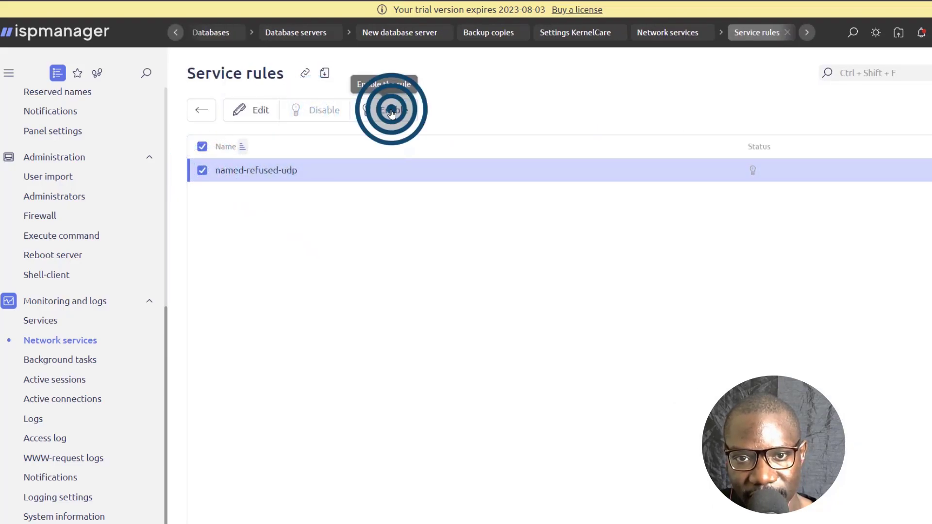
left_click(395, 291)
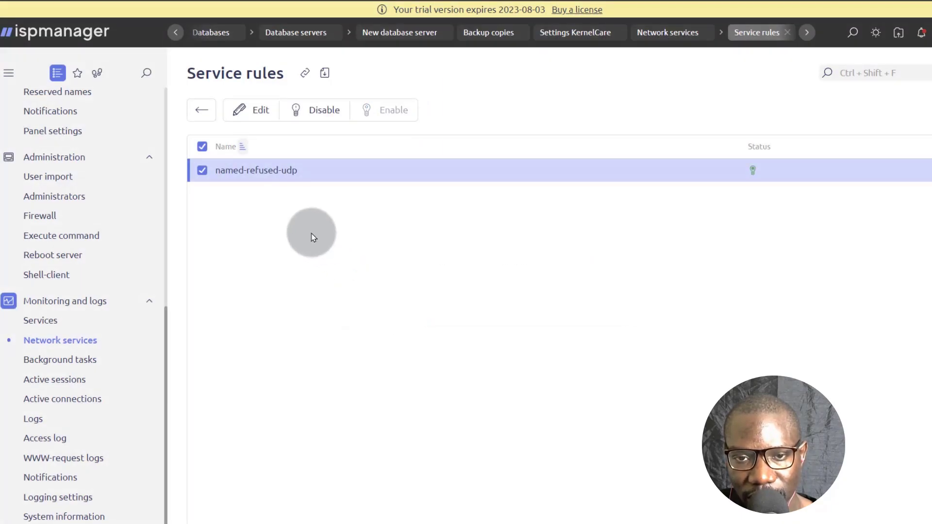
- Return to the Network services list and go to the panel users list
left_click(194, 110)
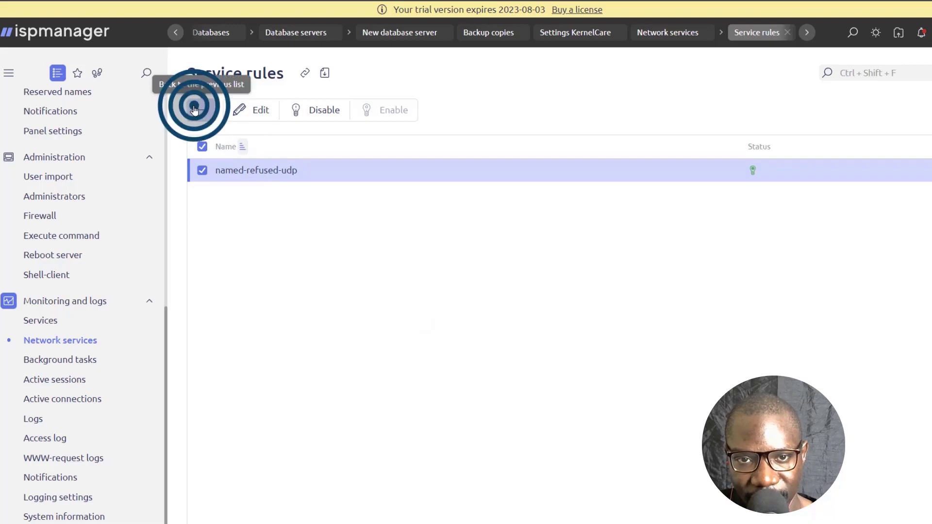
scroll(121, 303, "up", 10)
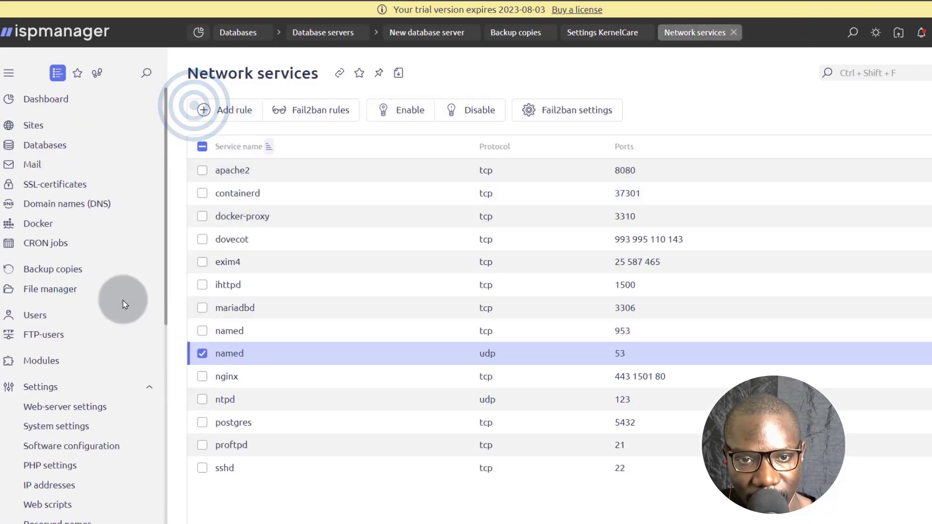
left_click(48, 318)
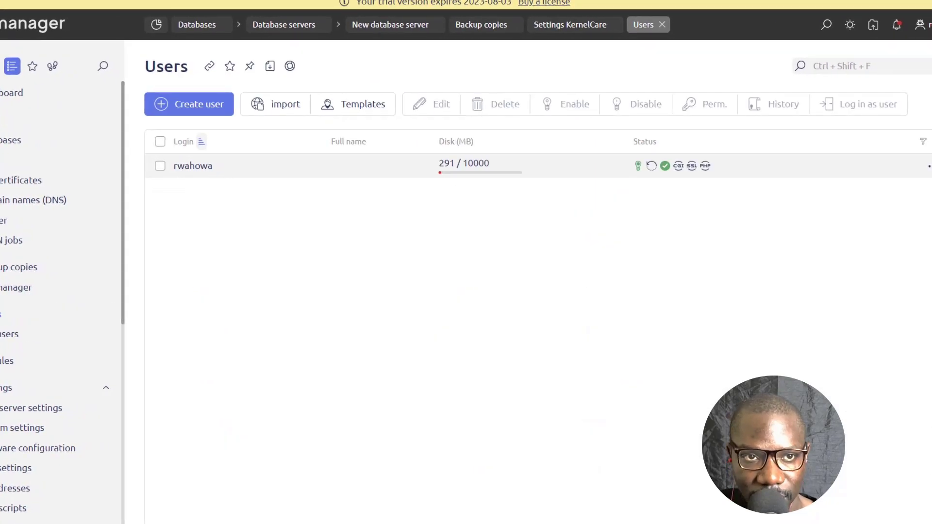
- Open root's personal settings and start two-factor authentication setup
key("alt+Left")
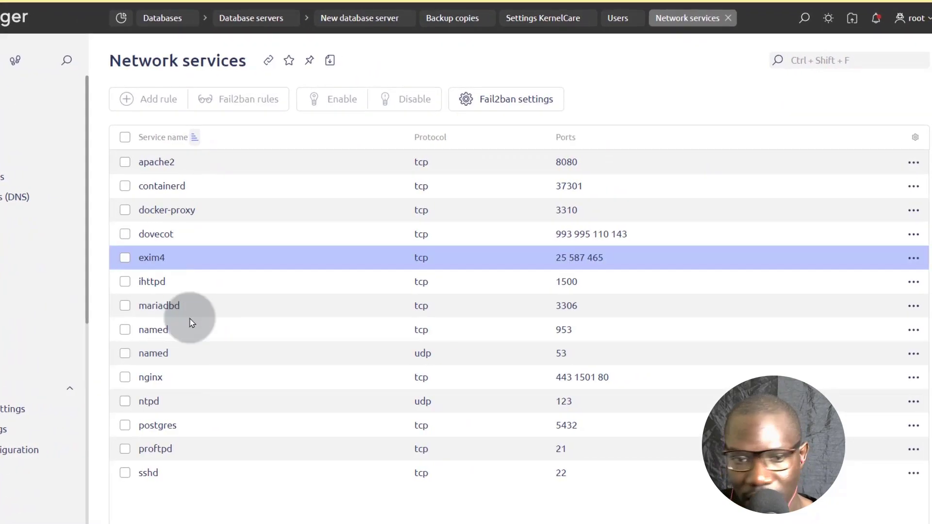
left_click(914, 13)
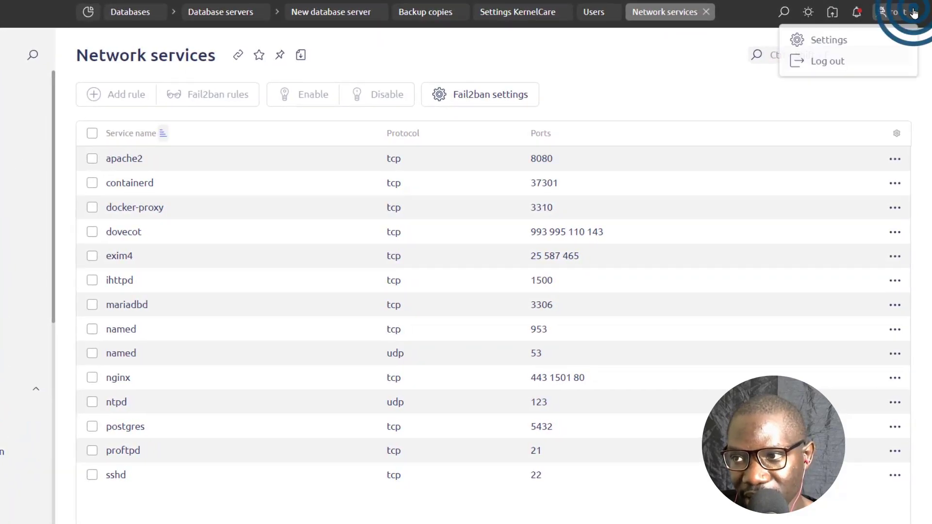
left_click(831, 40)
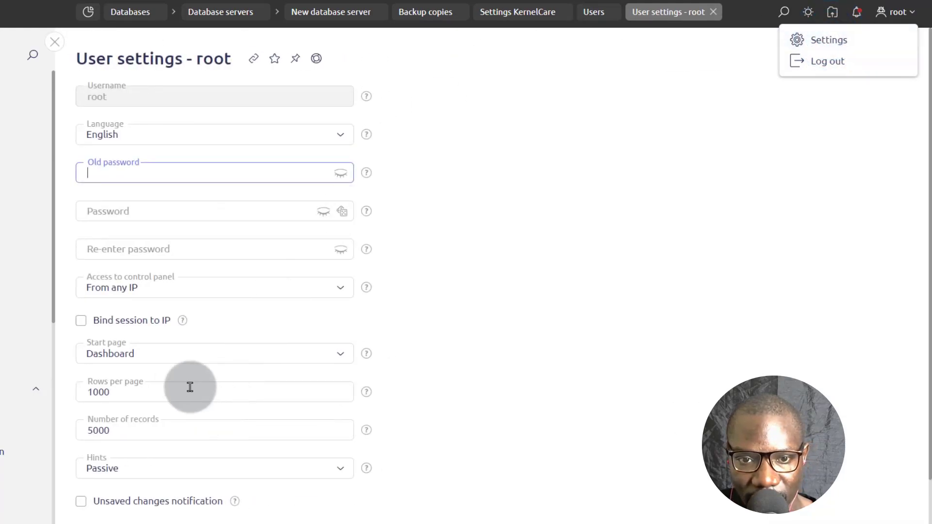
scroll(181, 331, "down", 2)
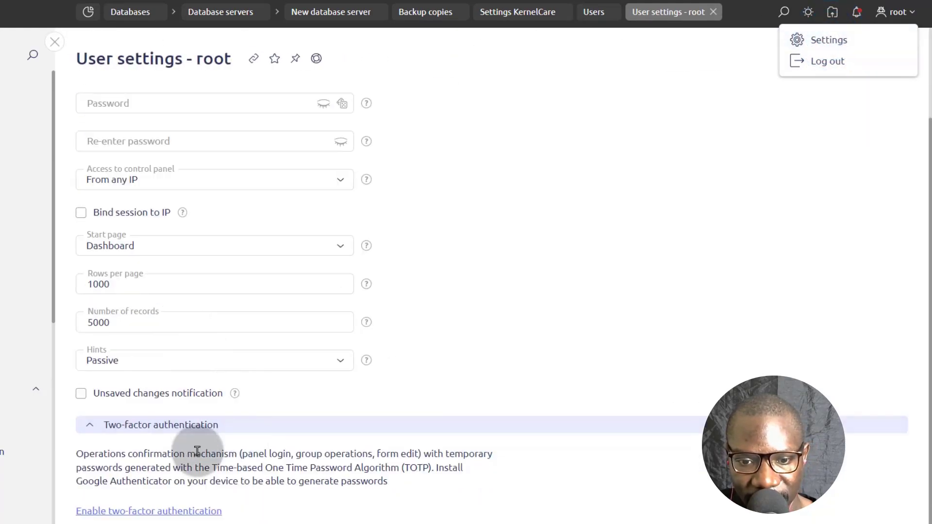
left_click(158, 514)
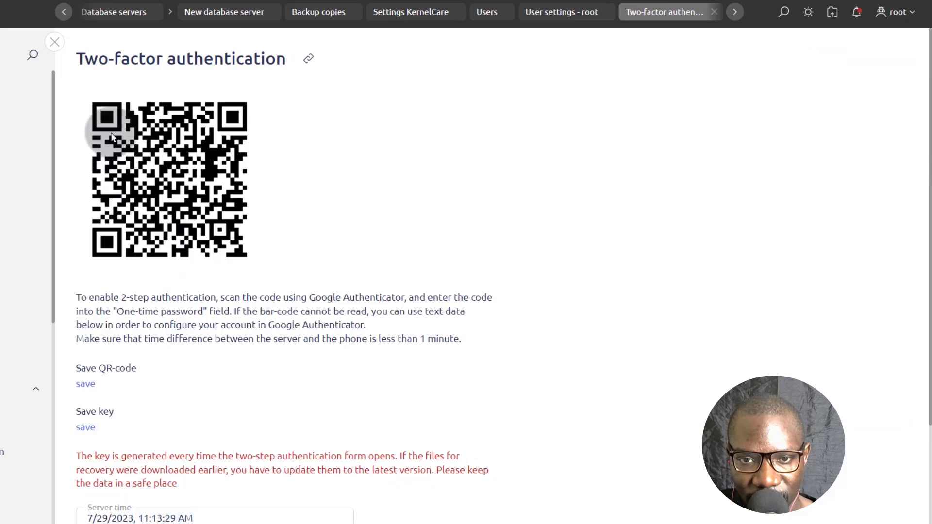
- Review the QR code and key, and try activating with the Temporary password field left empty
scroll(178, 327, "down", 3)
scroll(178, 327, "down", 1)
scroll(170, 227, "up", 1)
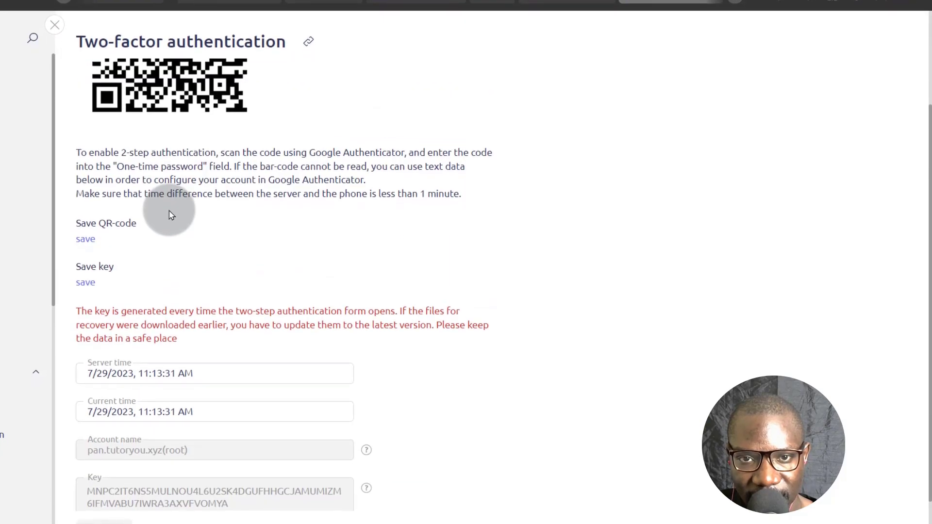
scroll(197, 200, "down", 2)
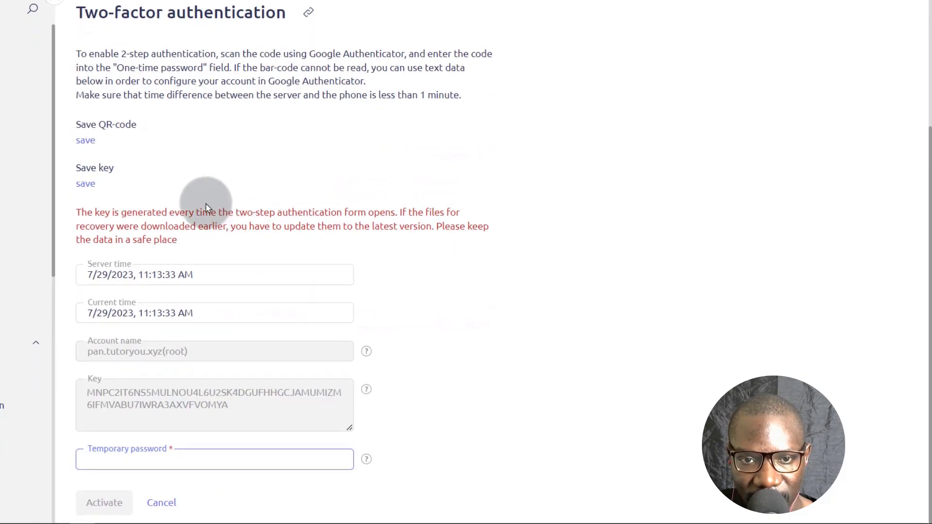
left_click(99, 460)
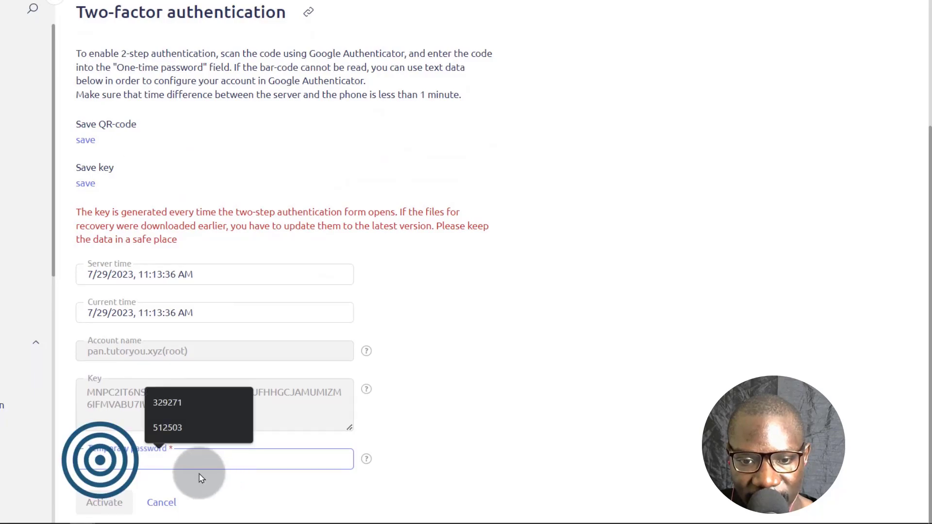
left_click(548, 439)
left_click(145, 458)
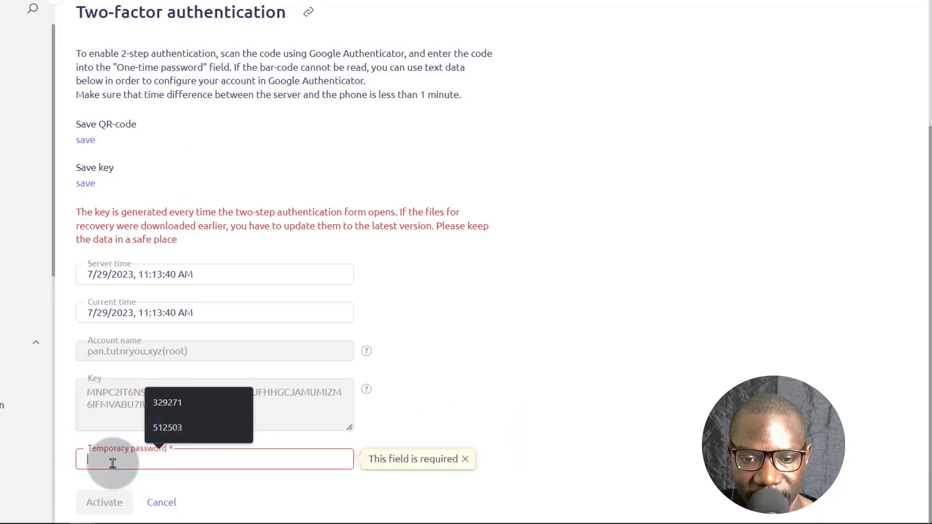
left_click(334, 493)
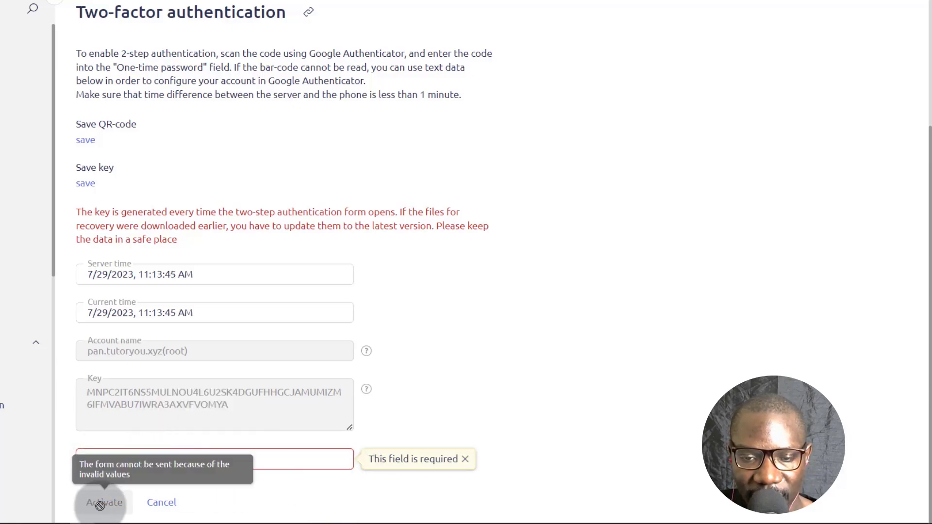
left_click(345, 490)
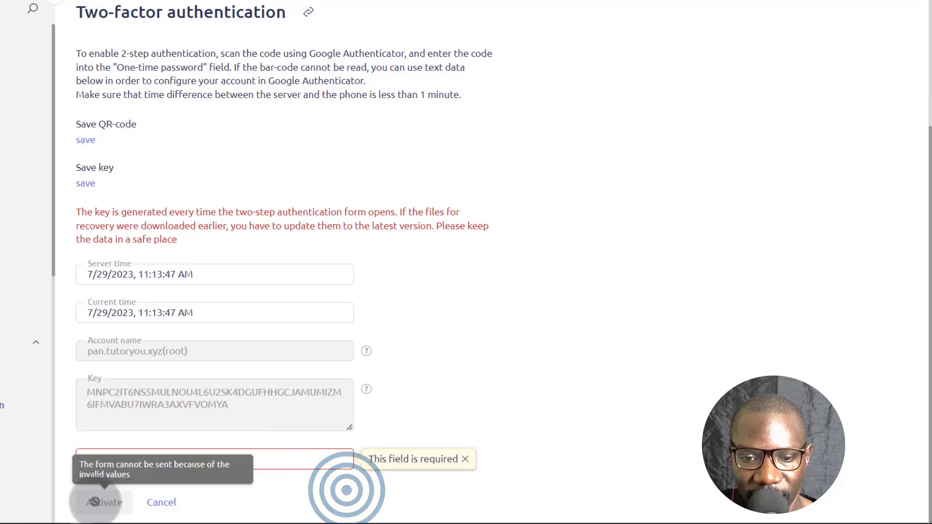
- Close the two-factor authentication setup without activating it
scroll(183, 195, "down", 4)
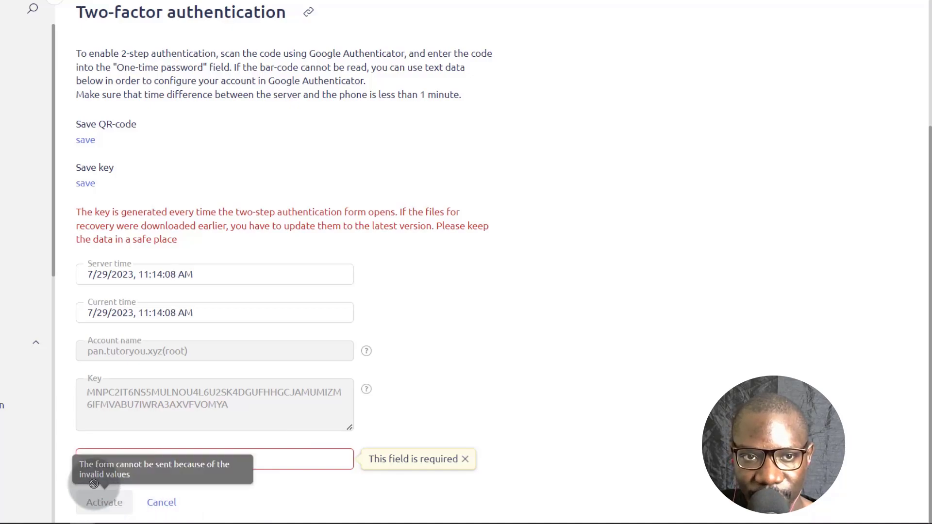
scroll(4, 286, "down", 2)
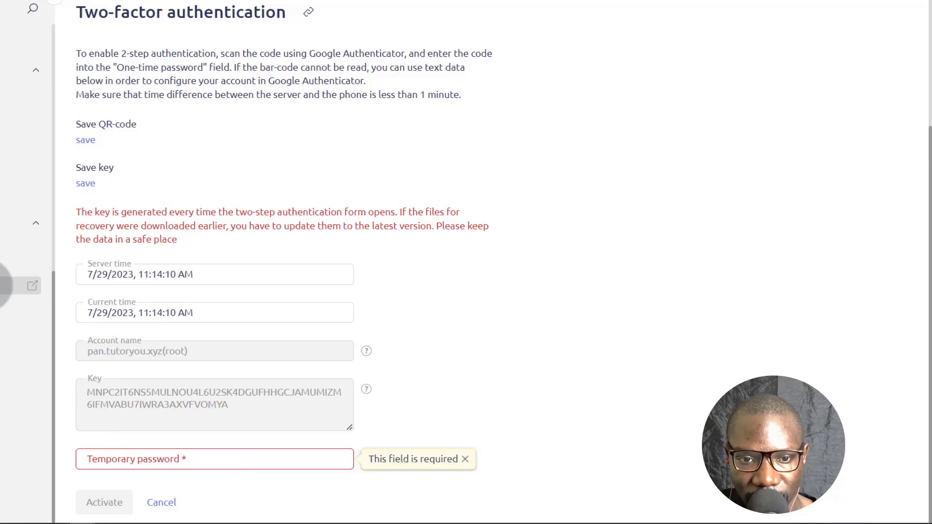
scroll(3, 287, "up", 2)
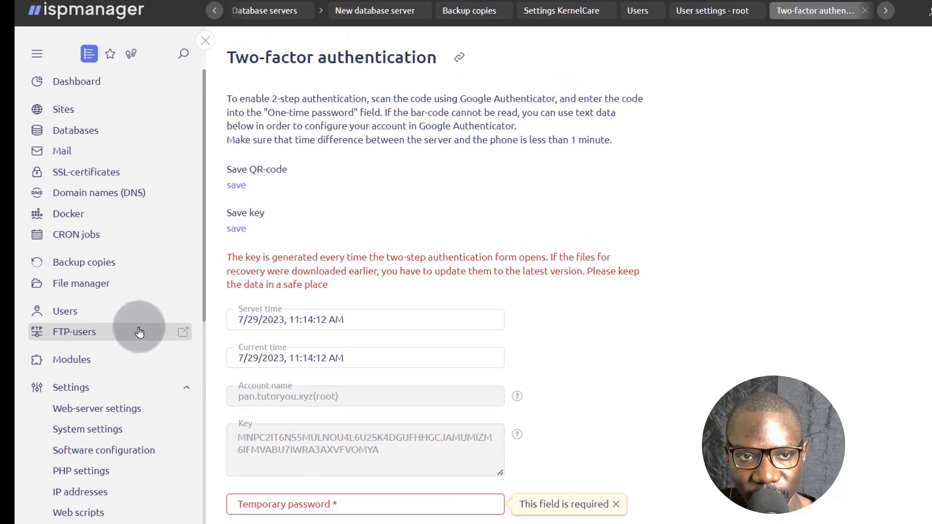
left_click(200, 40)
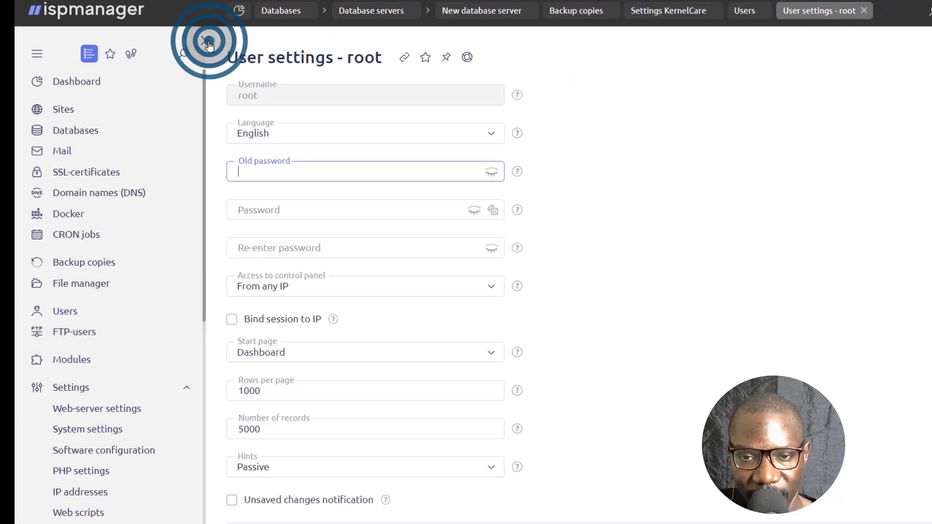
- Scroll through the 'User settings - root' form, with two-factor authentication still off
scroll(406, 450, "down", 2)
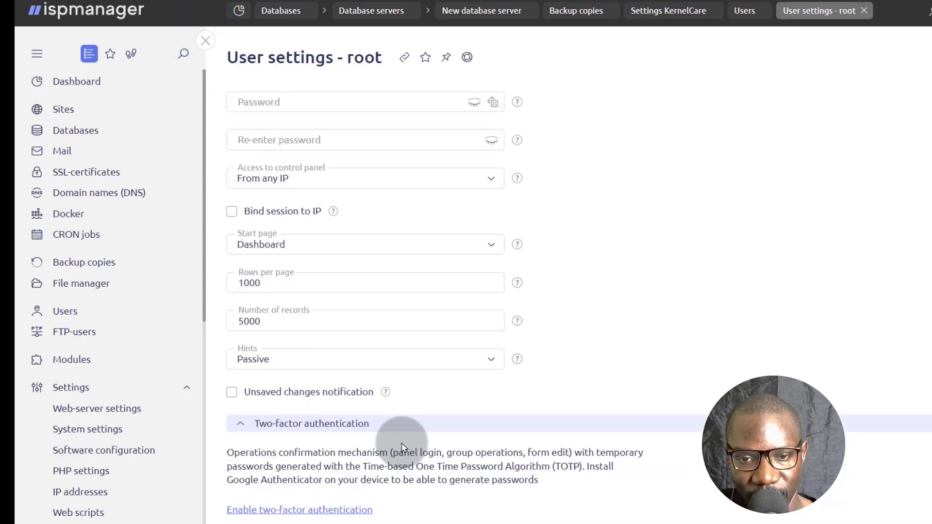
scroll(402, 442, "up", 2)
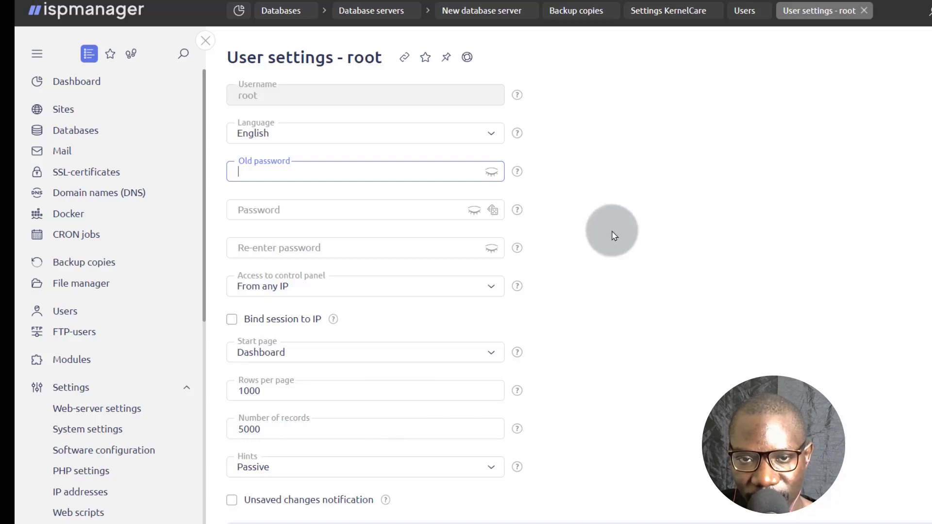
scroll(314, 326, "down", 3)
scroll(397, 251, "up", 3)
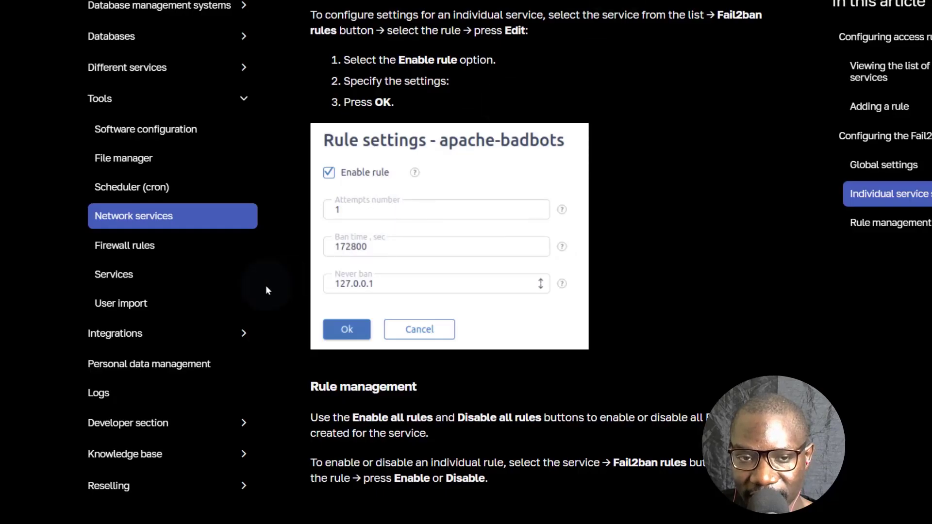
- Scroll up to the beginning of the Network services documentation article
scroll(160, 219, "up", 8)
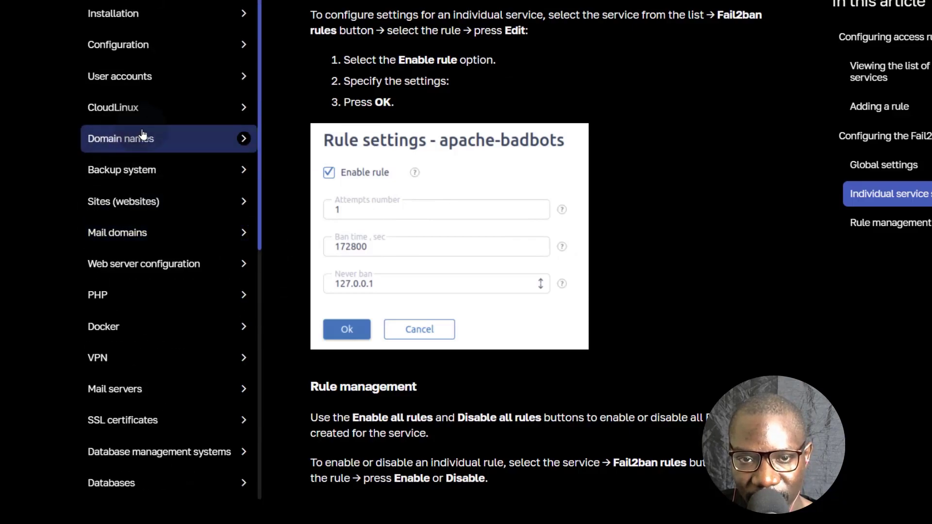
scroll(369, 316, "up", 15)
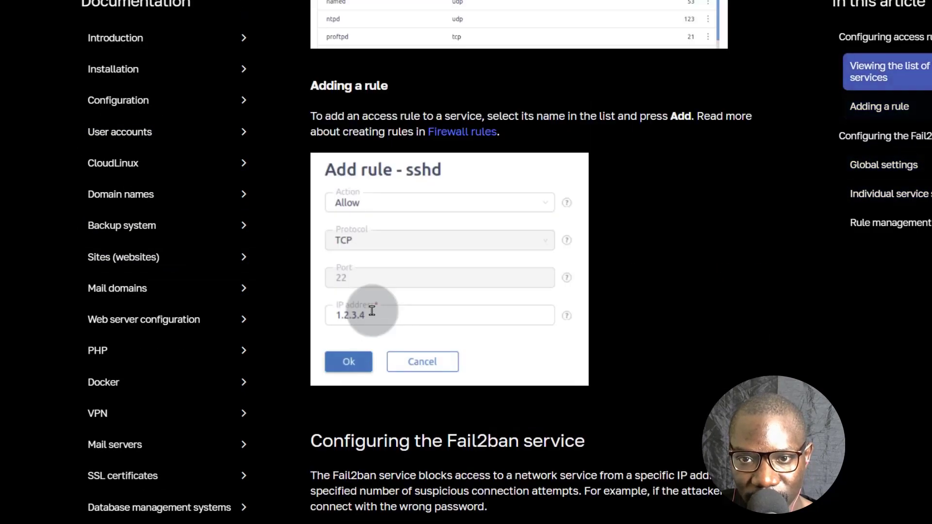
scroll(372, 310, "up", 2)
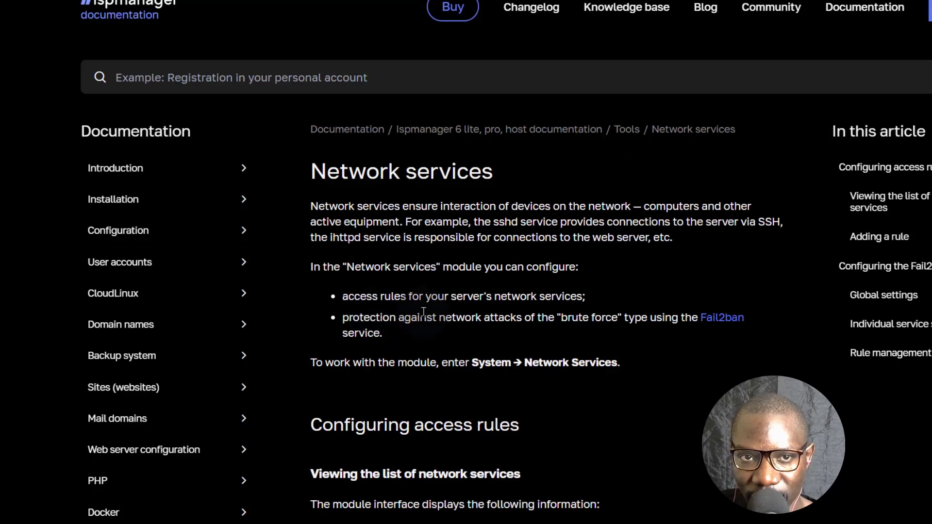